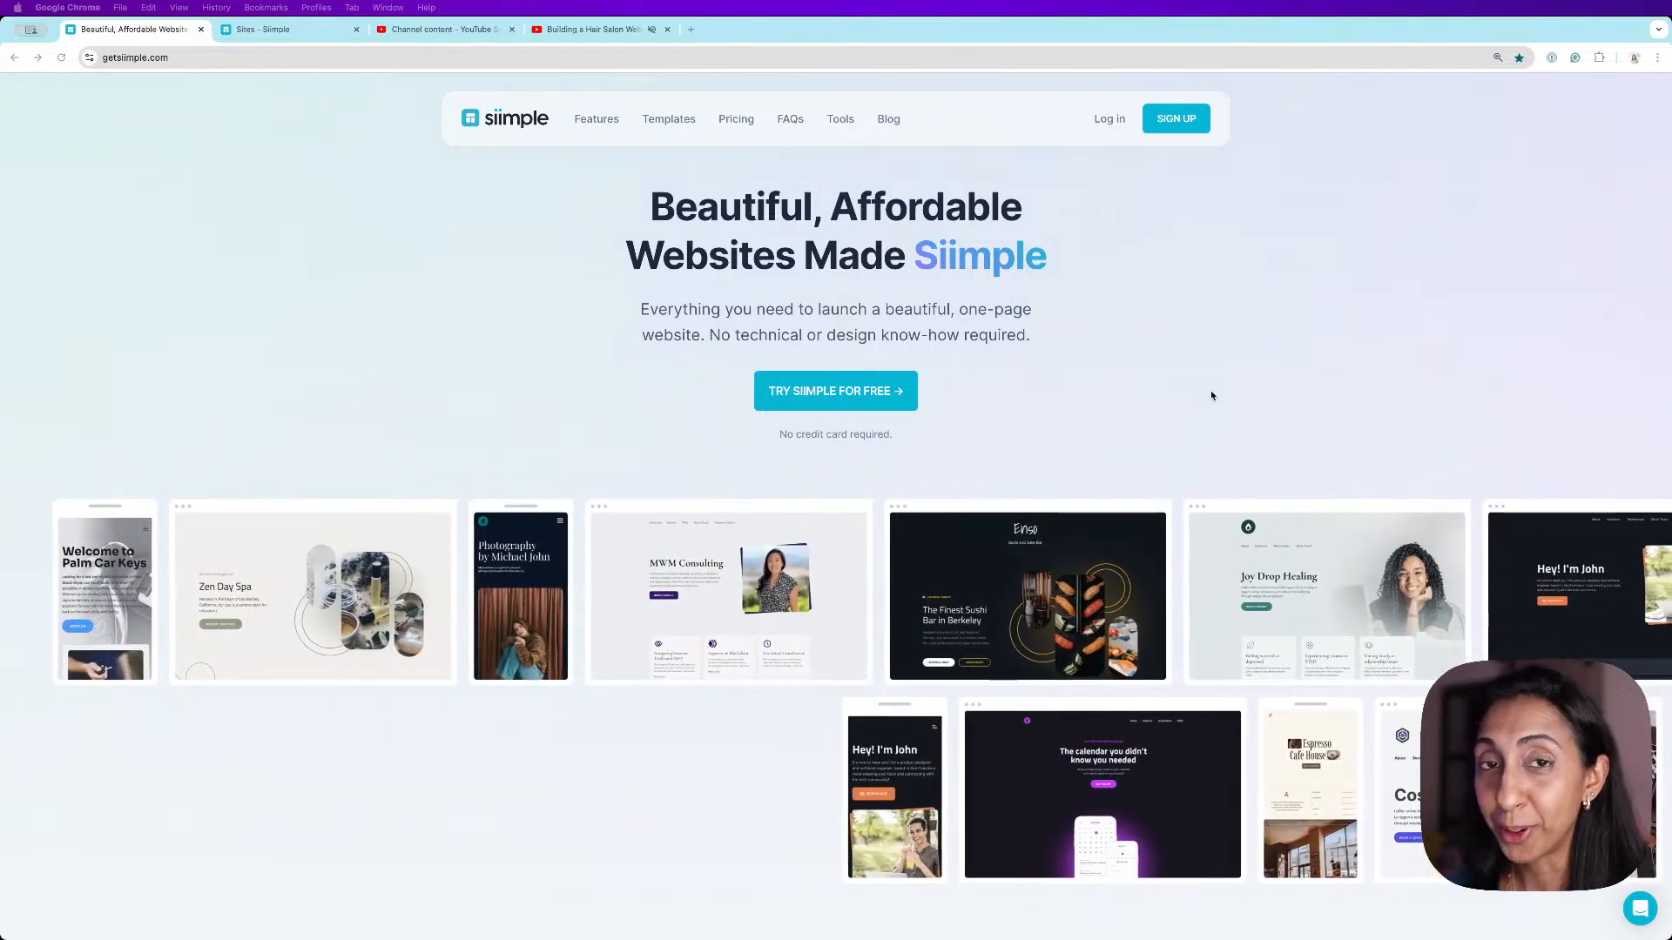
- Scroll through the homepage to review its features and pricing, switching the pricing view to Monthly
scroll(1211, 395, down, 2)
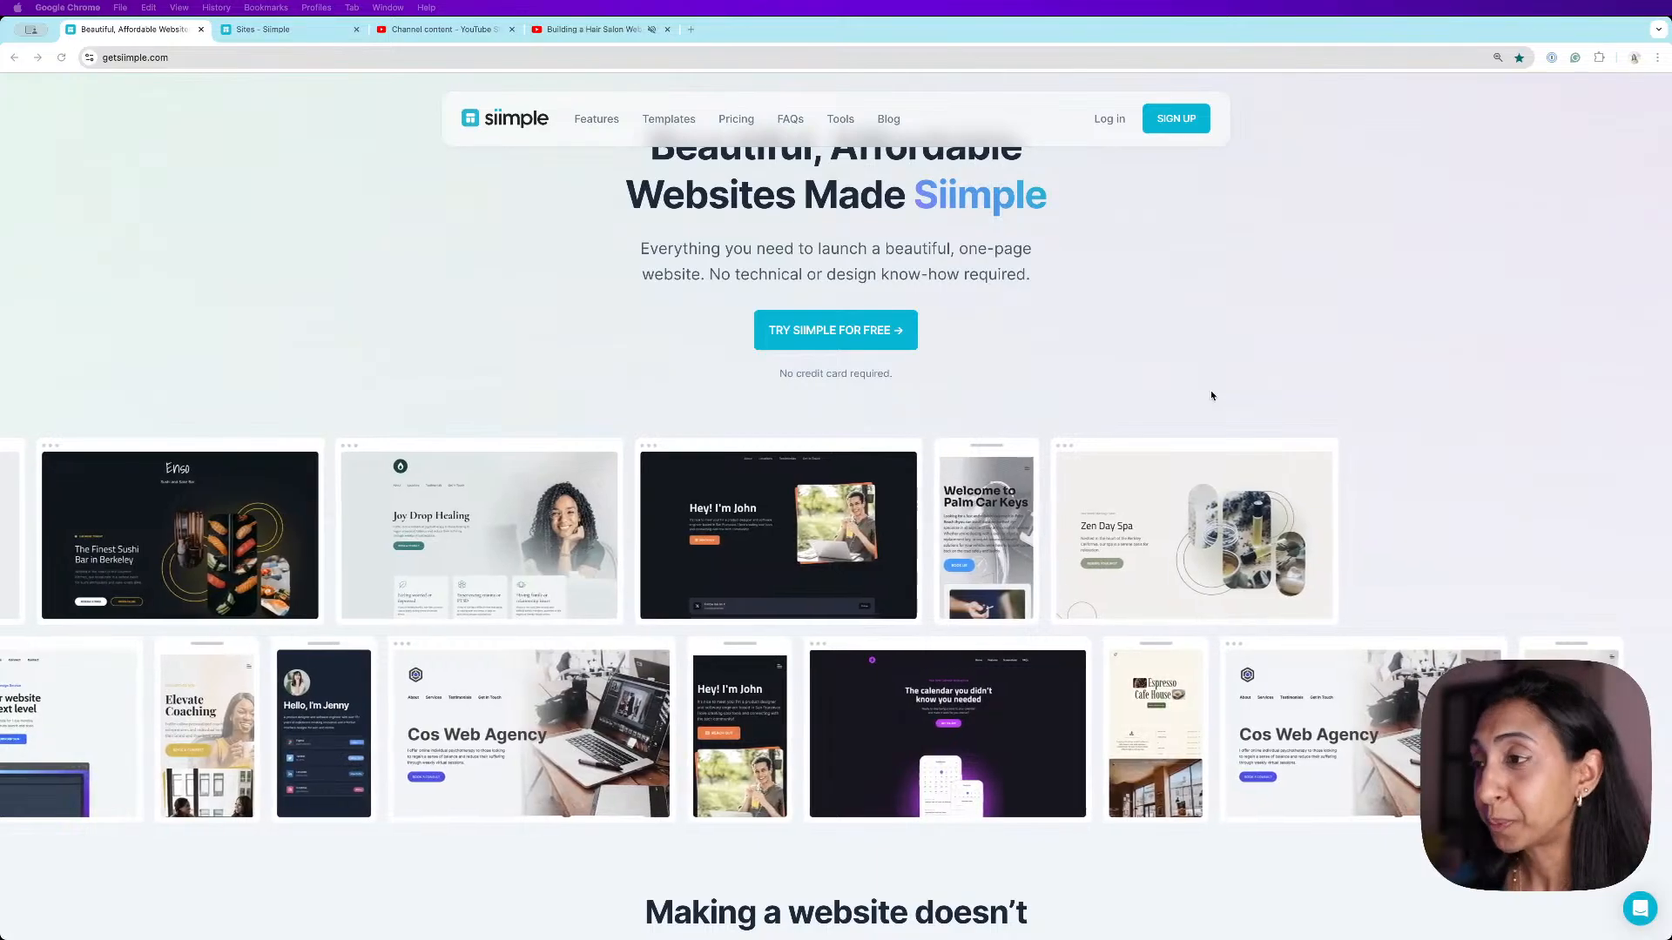
scroll(1211, 395, down, 10)
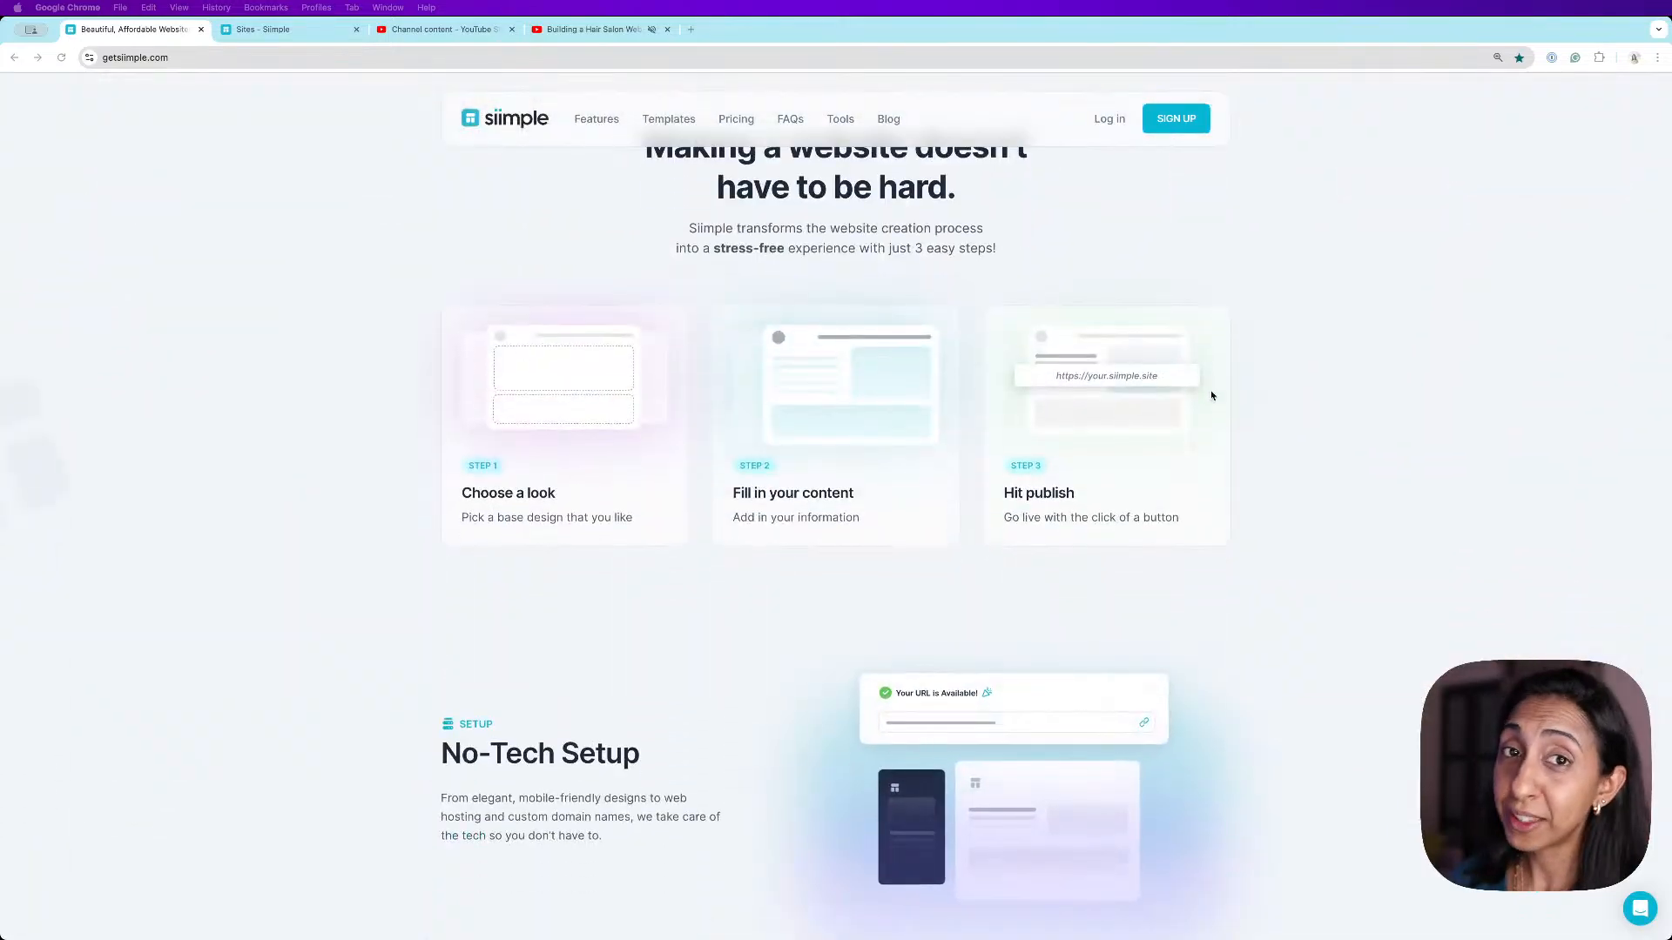
scroll(1211, 396, down, 5)
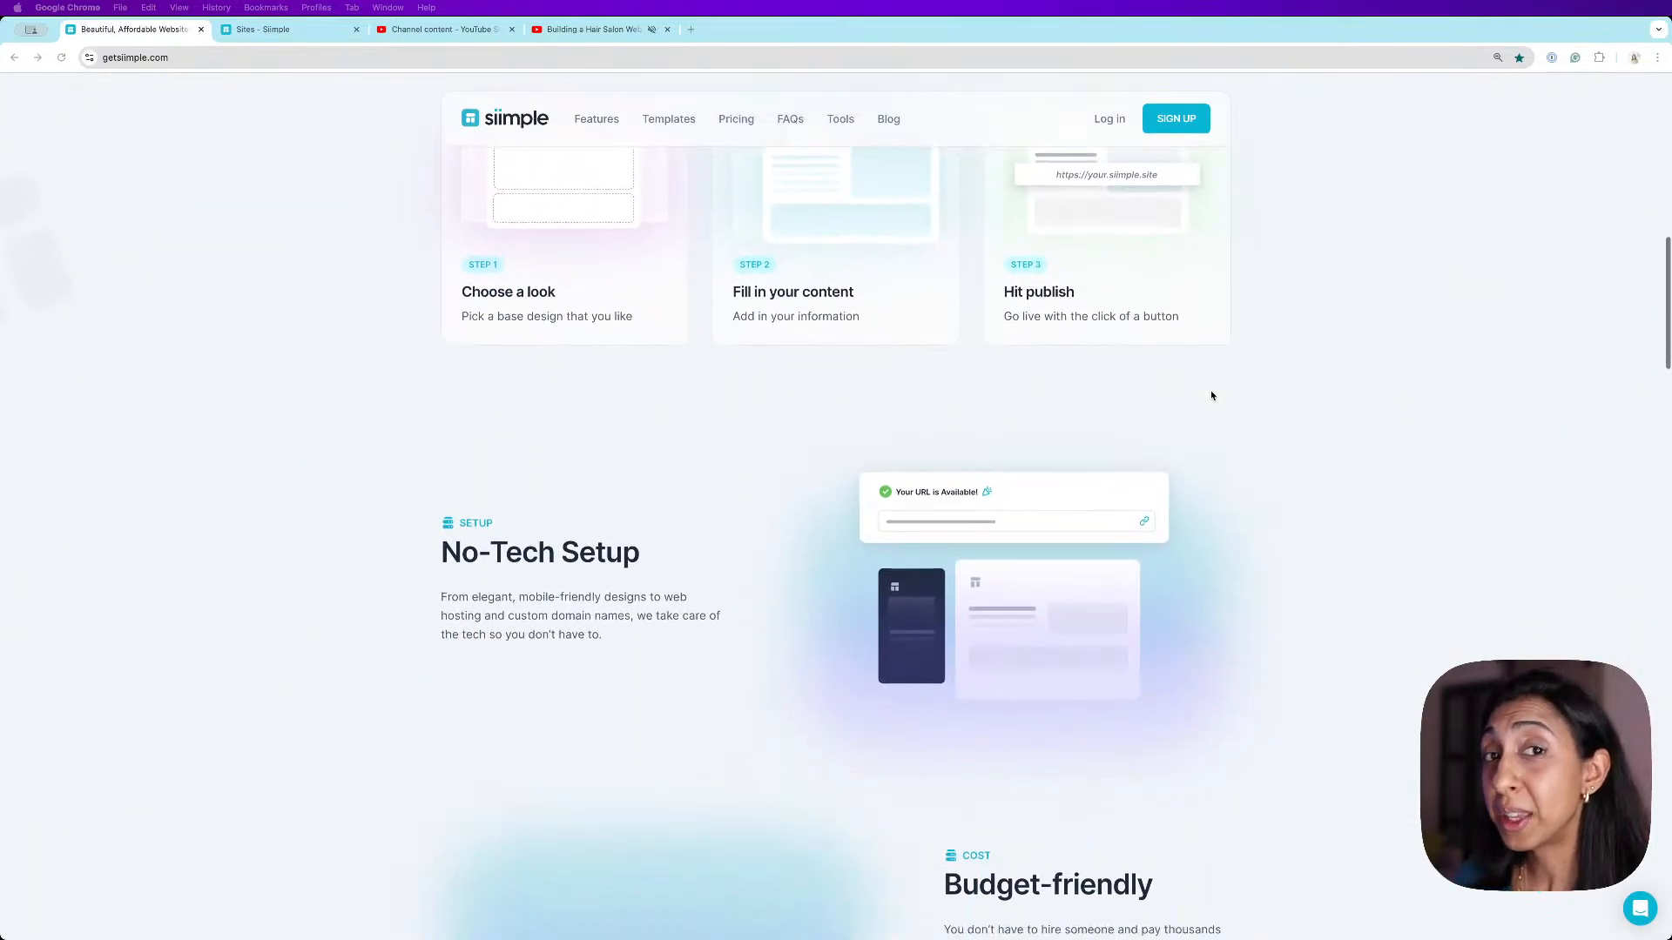
scroll(1211, 395, down, 9)
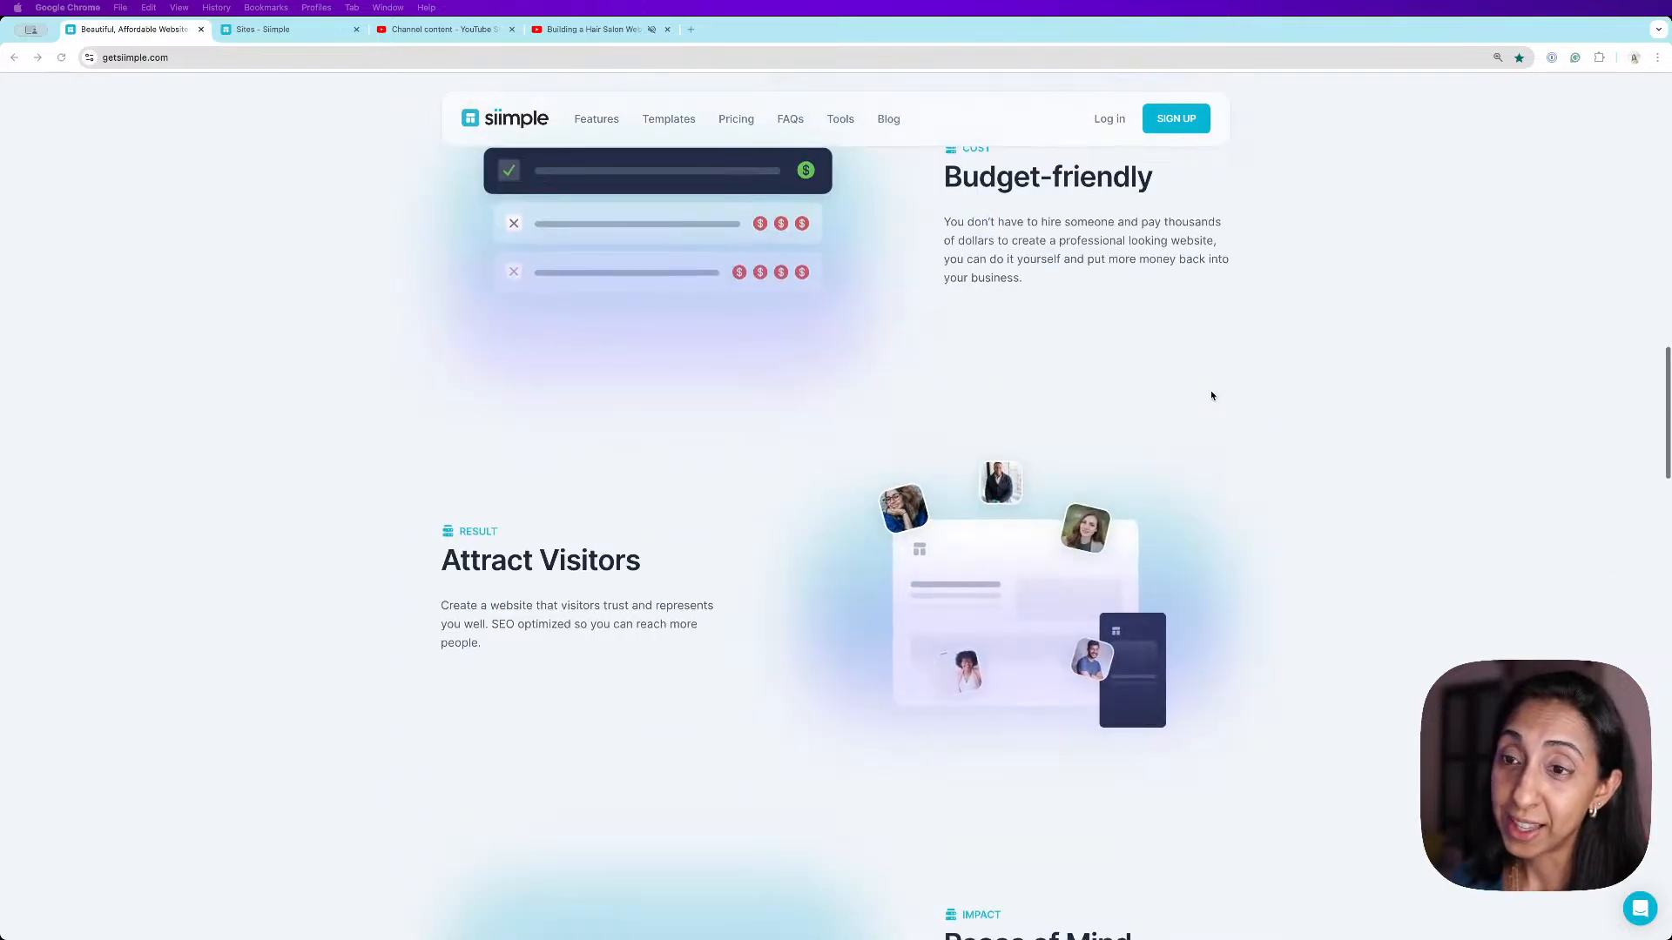
scroll(1211, 396, down, 9)
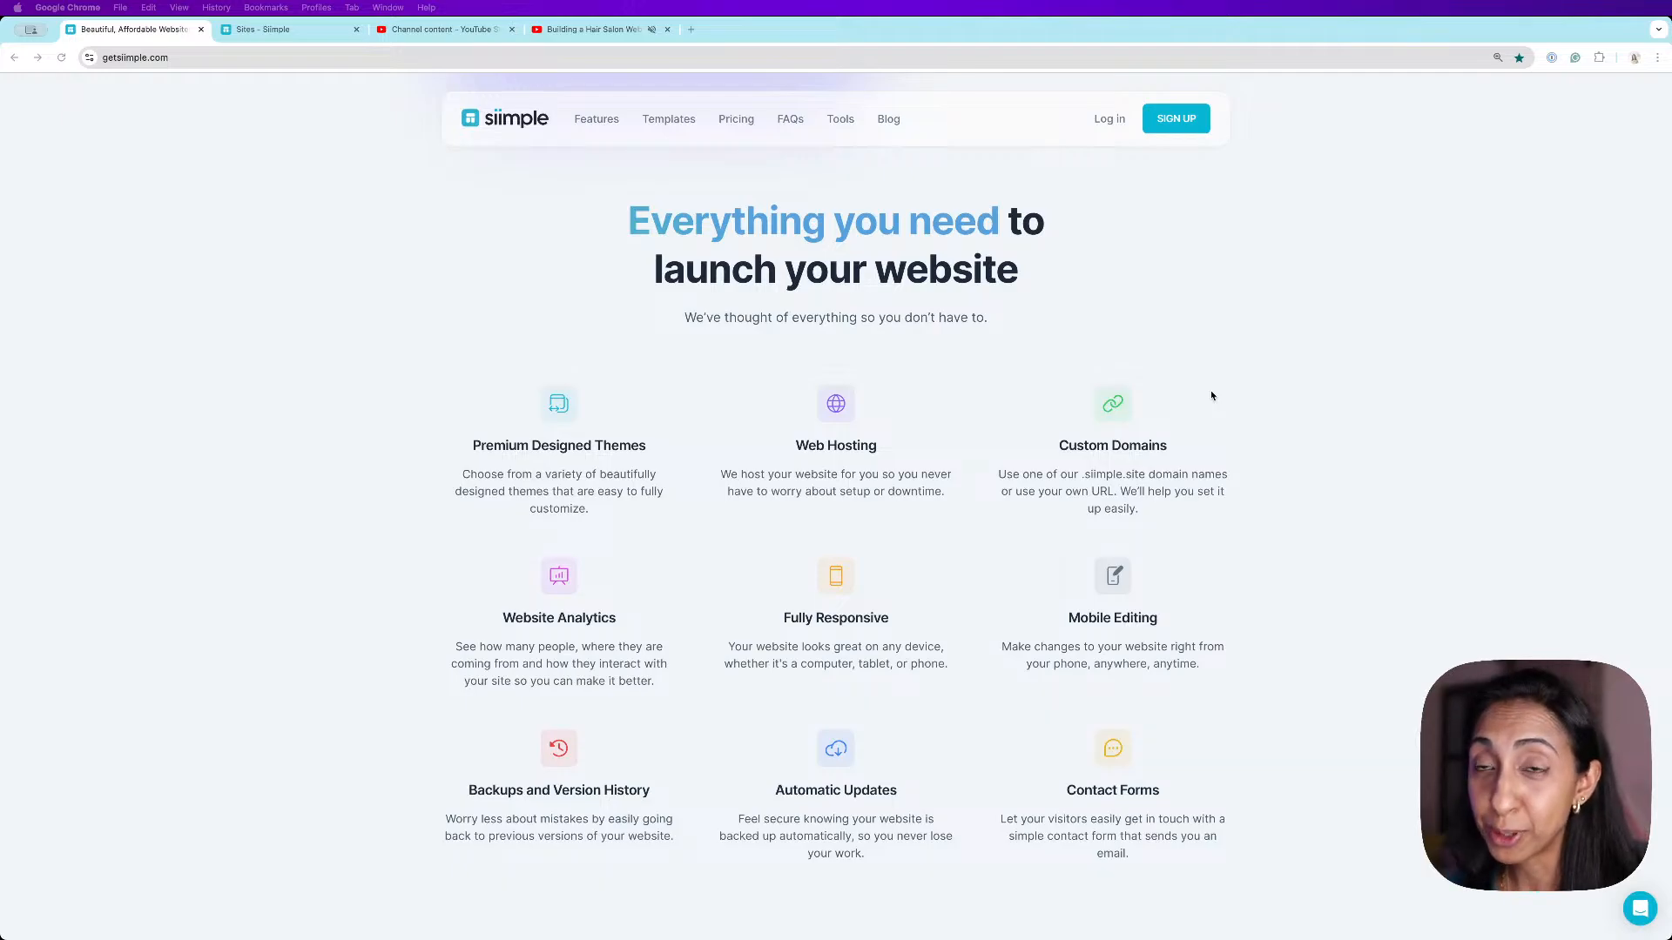
scroll(1211, 395, down, 8)
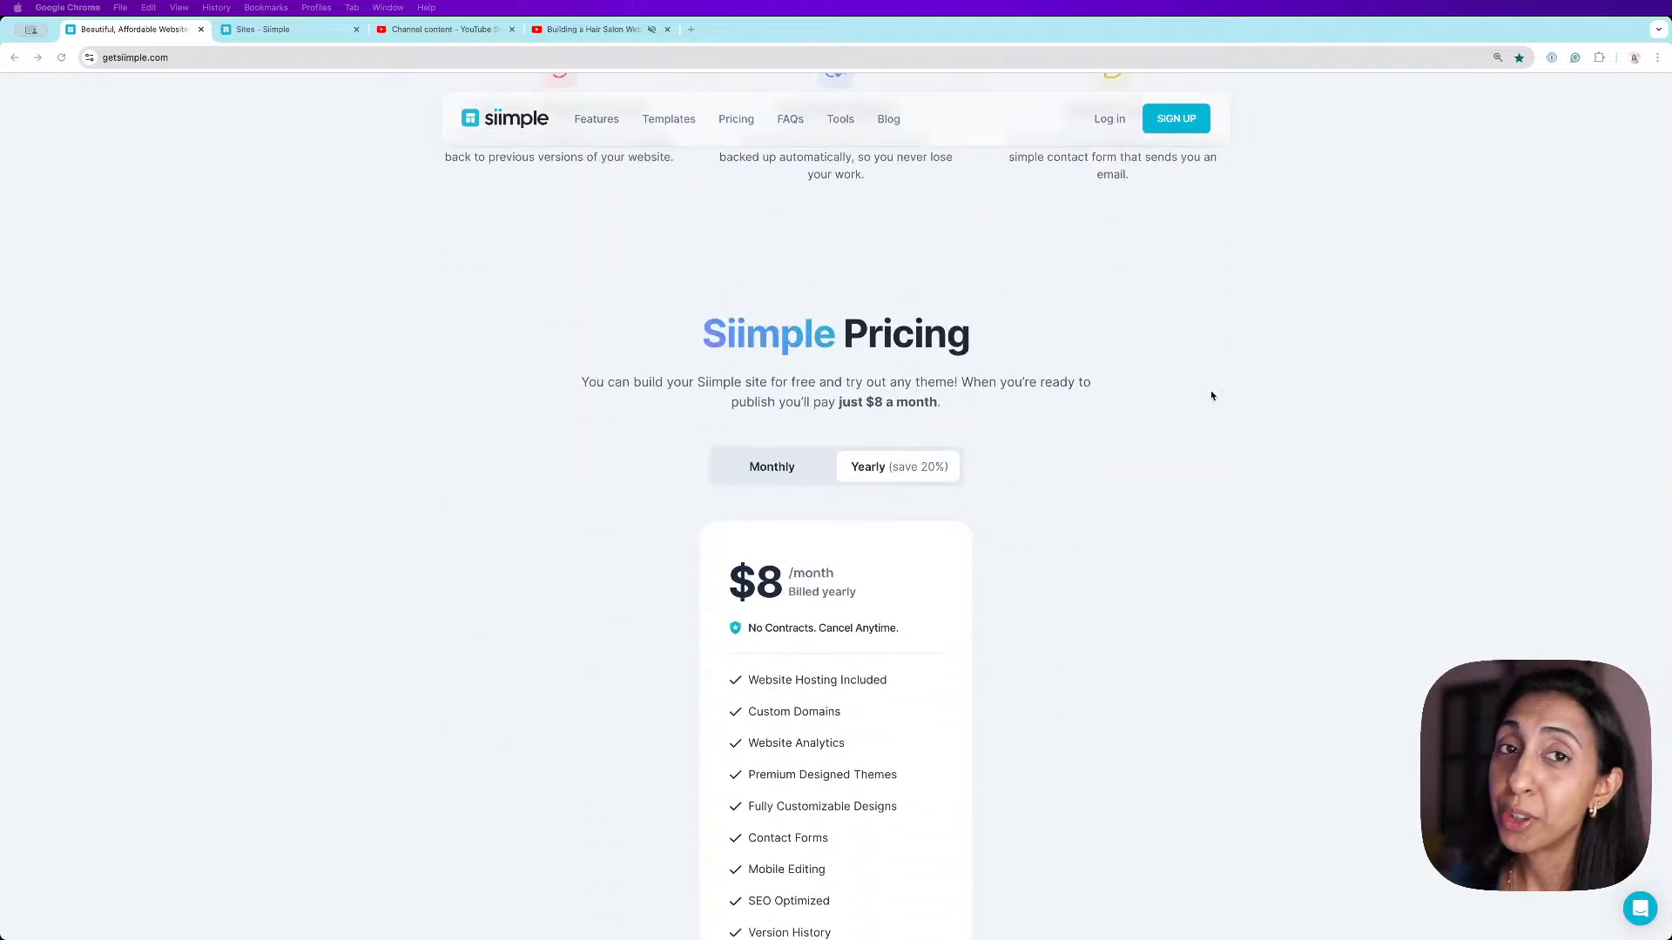
scroll(1211, 395, down, 1)
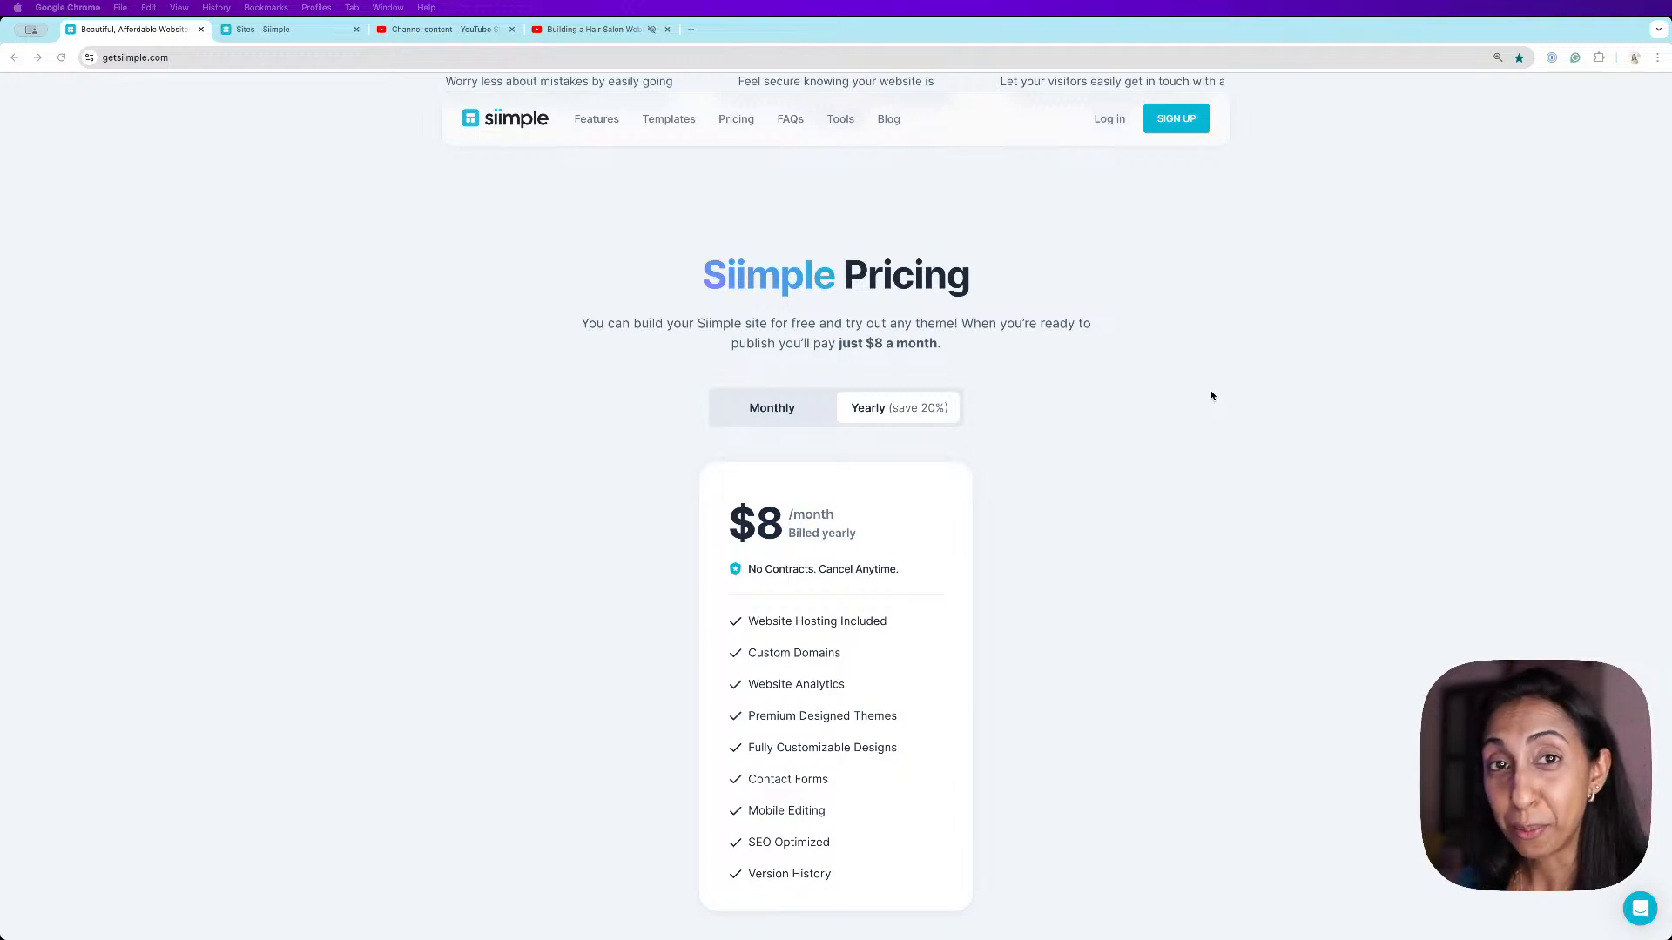
scroll(1211, 395, down, 1)
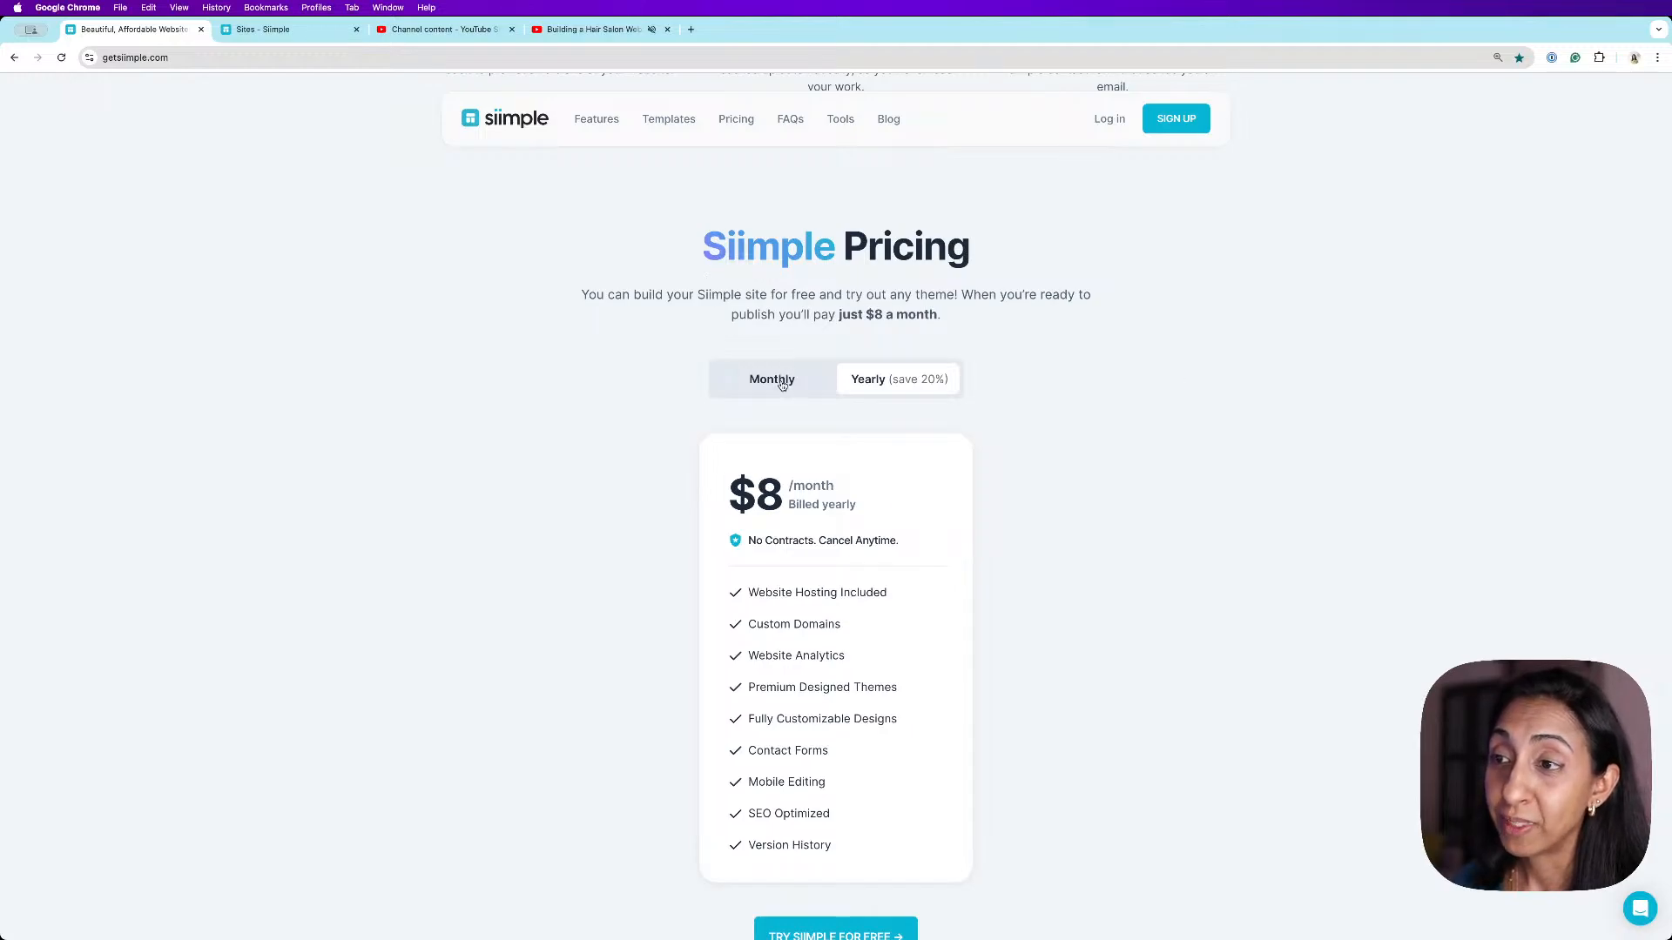
click(784, 383)
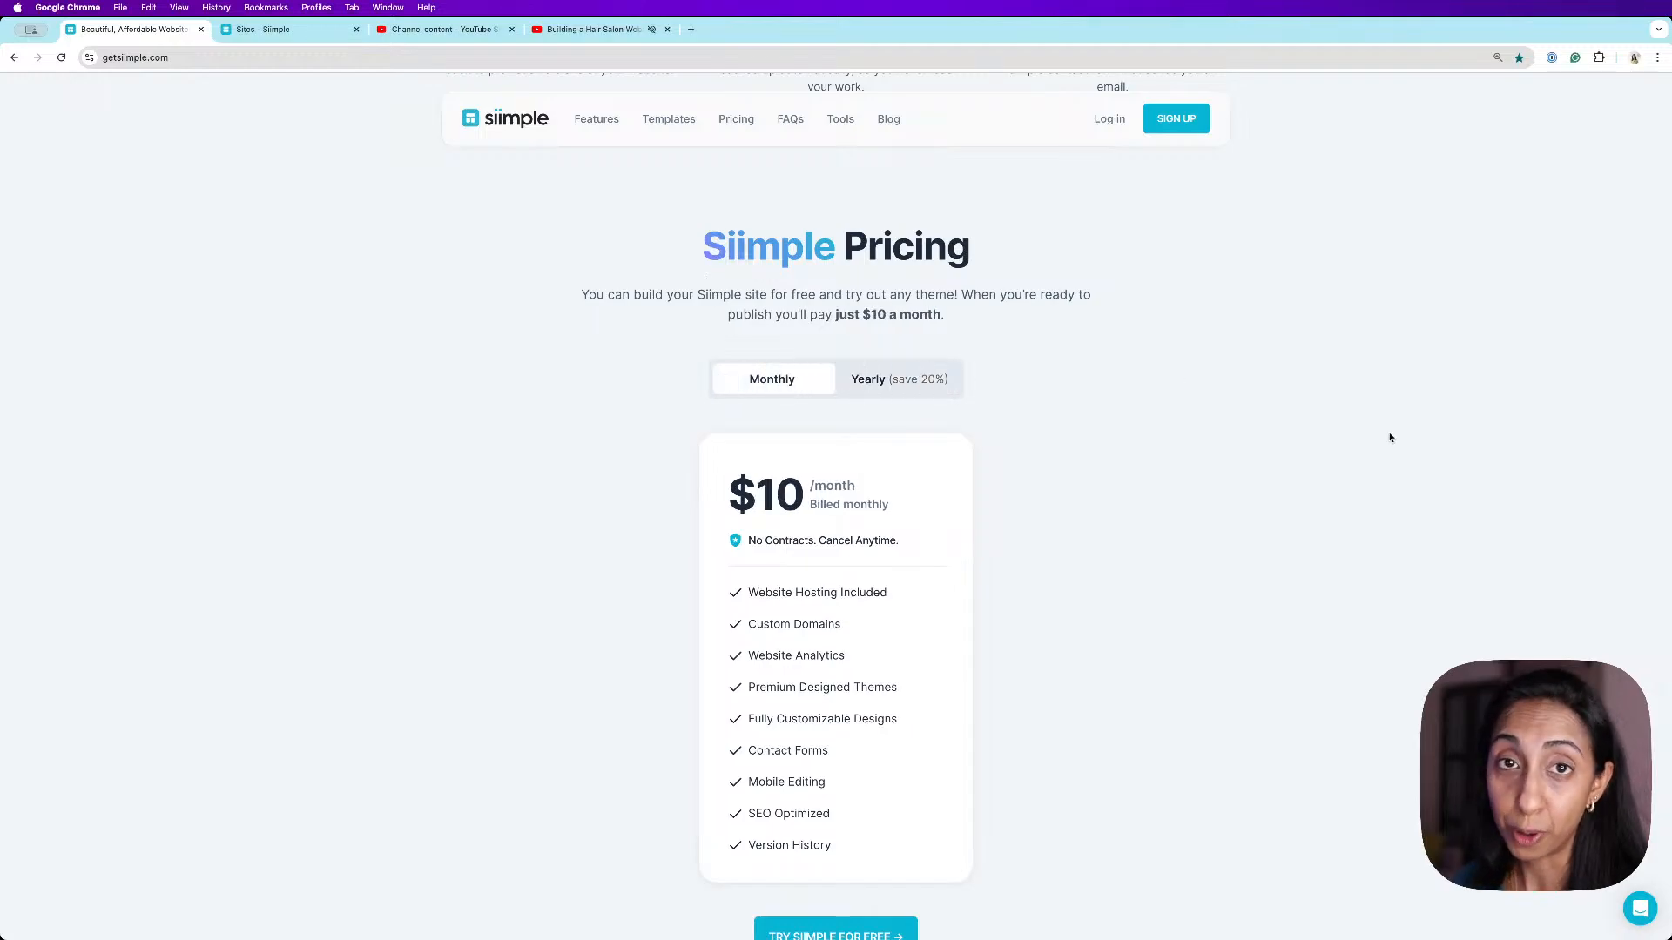
scroll(1335, 456, down, 15)
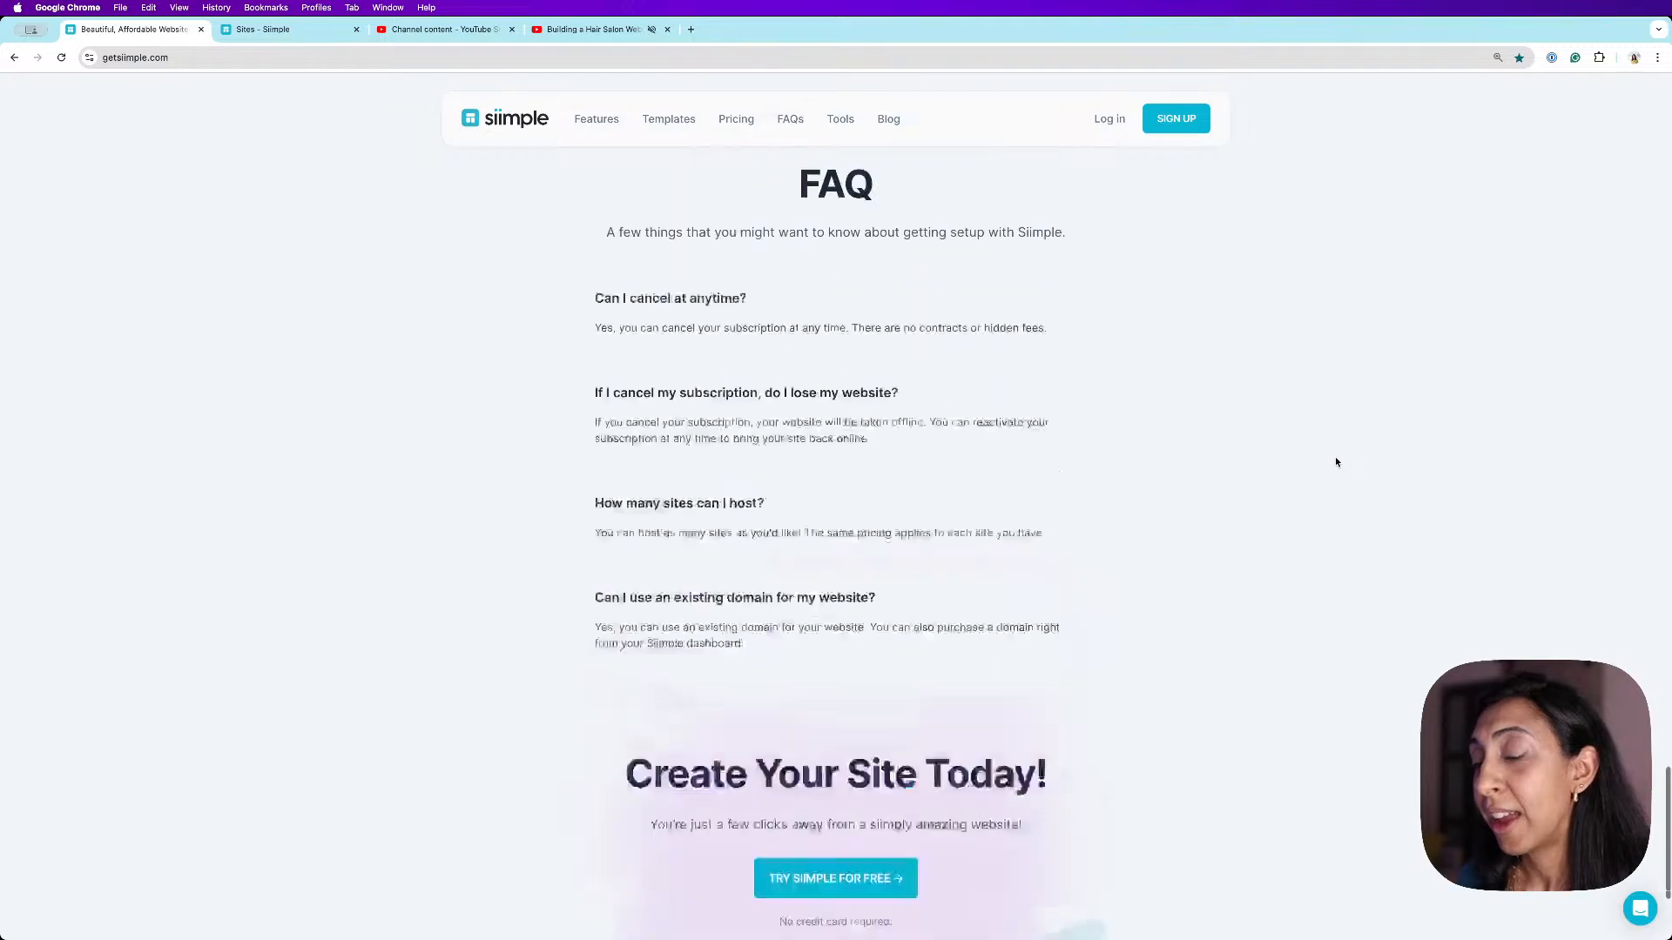
- Switch to the Sites dashboard tab and start creating a new site from the site selector
click(263, 32)
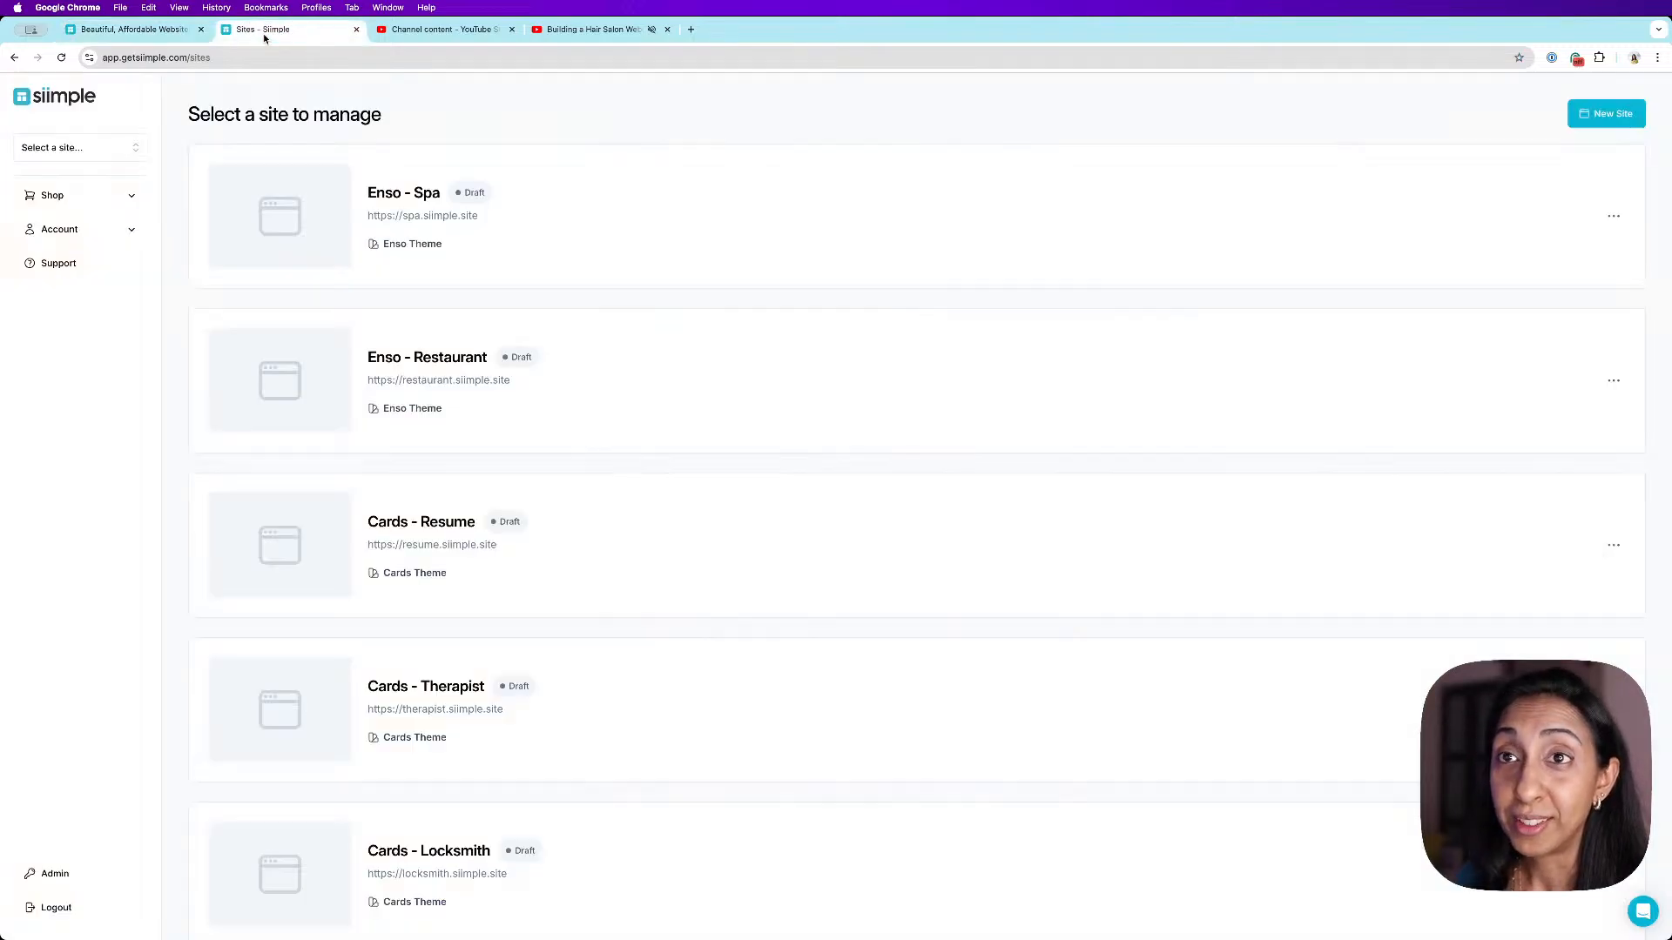
click(127, 148)
scroll(109, 288, down, 10)
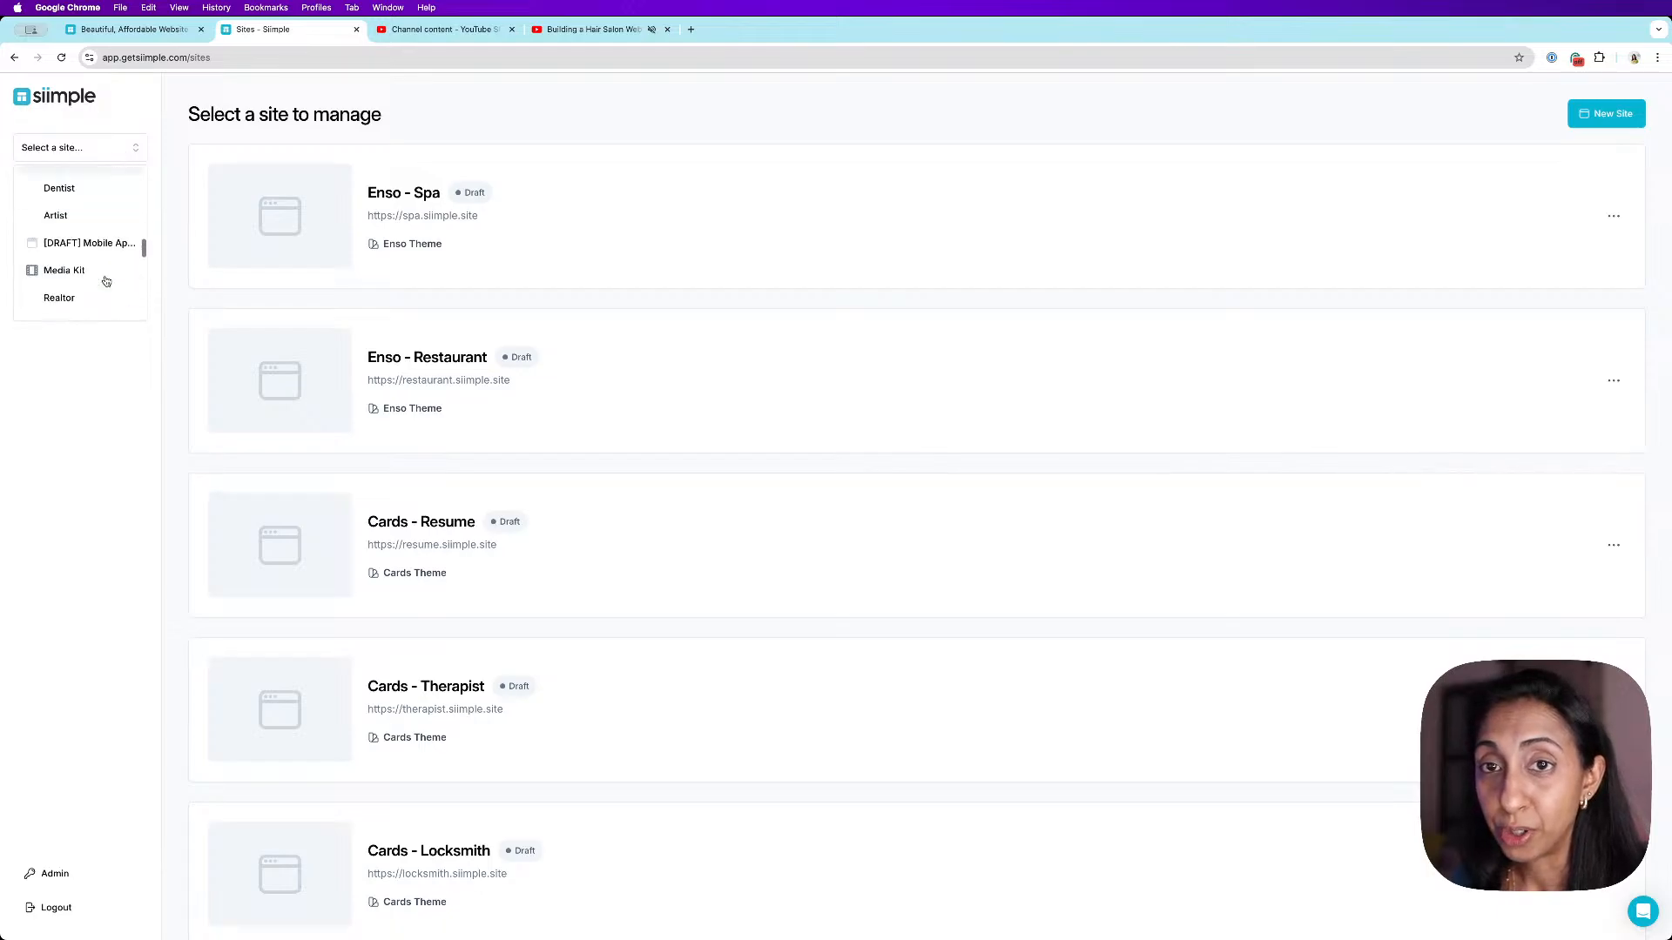
click(103, 302)
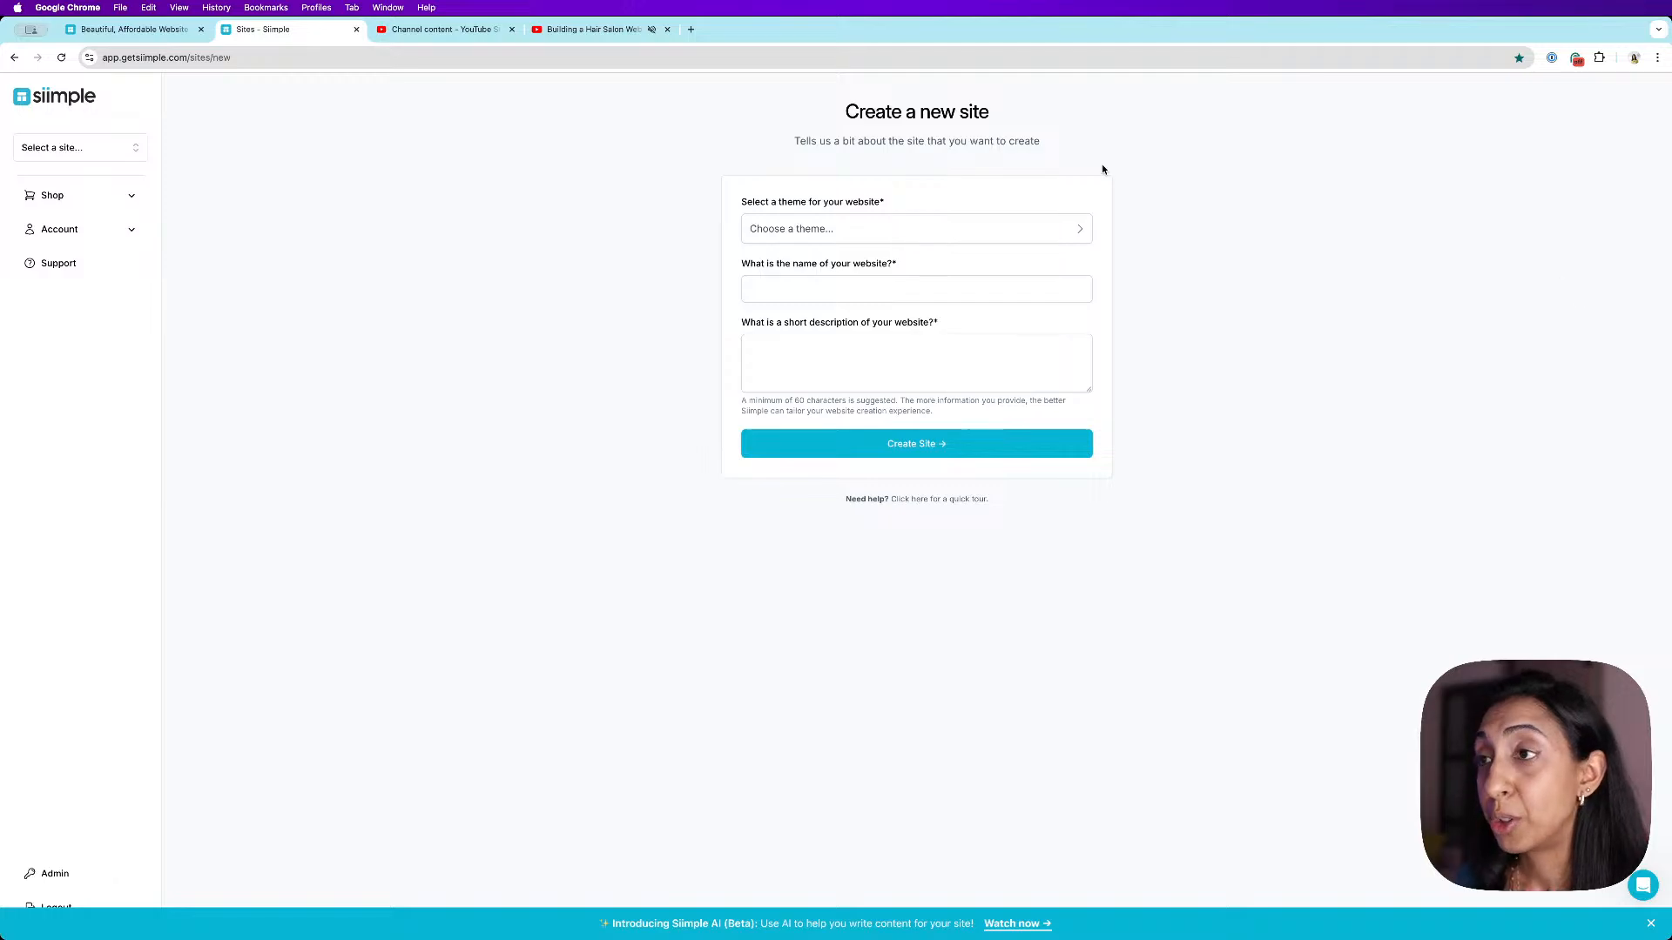
- Browse the demo starting points and choose the Spa theme for the website
click(1041, 228)
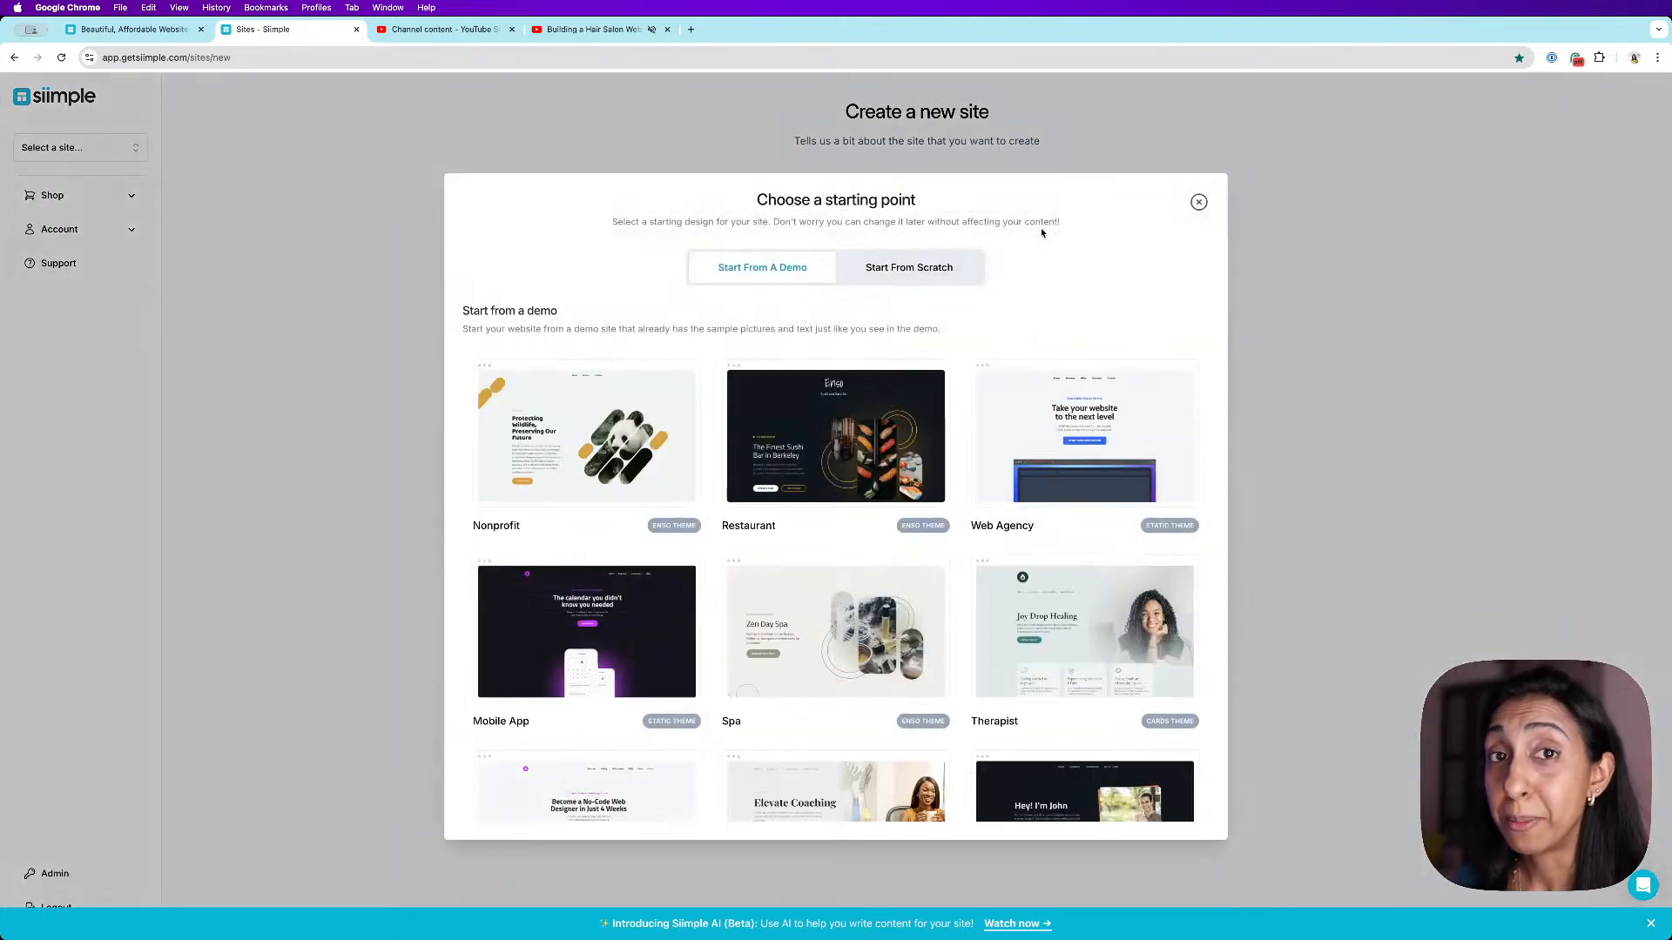
scroll(1100, 337, down, 2)
mouse_move(1102, 341)
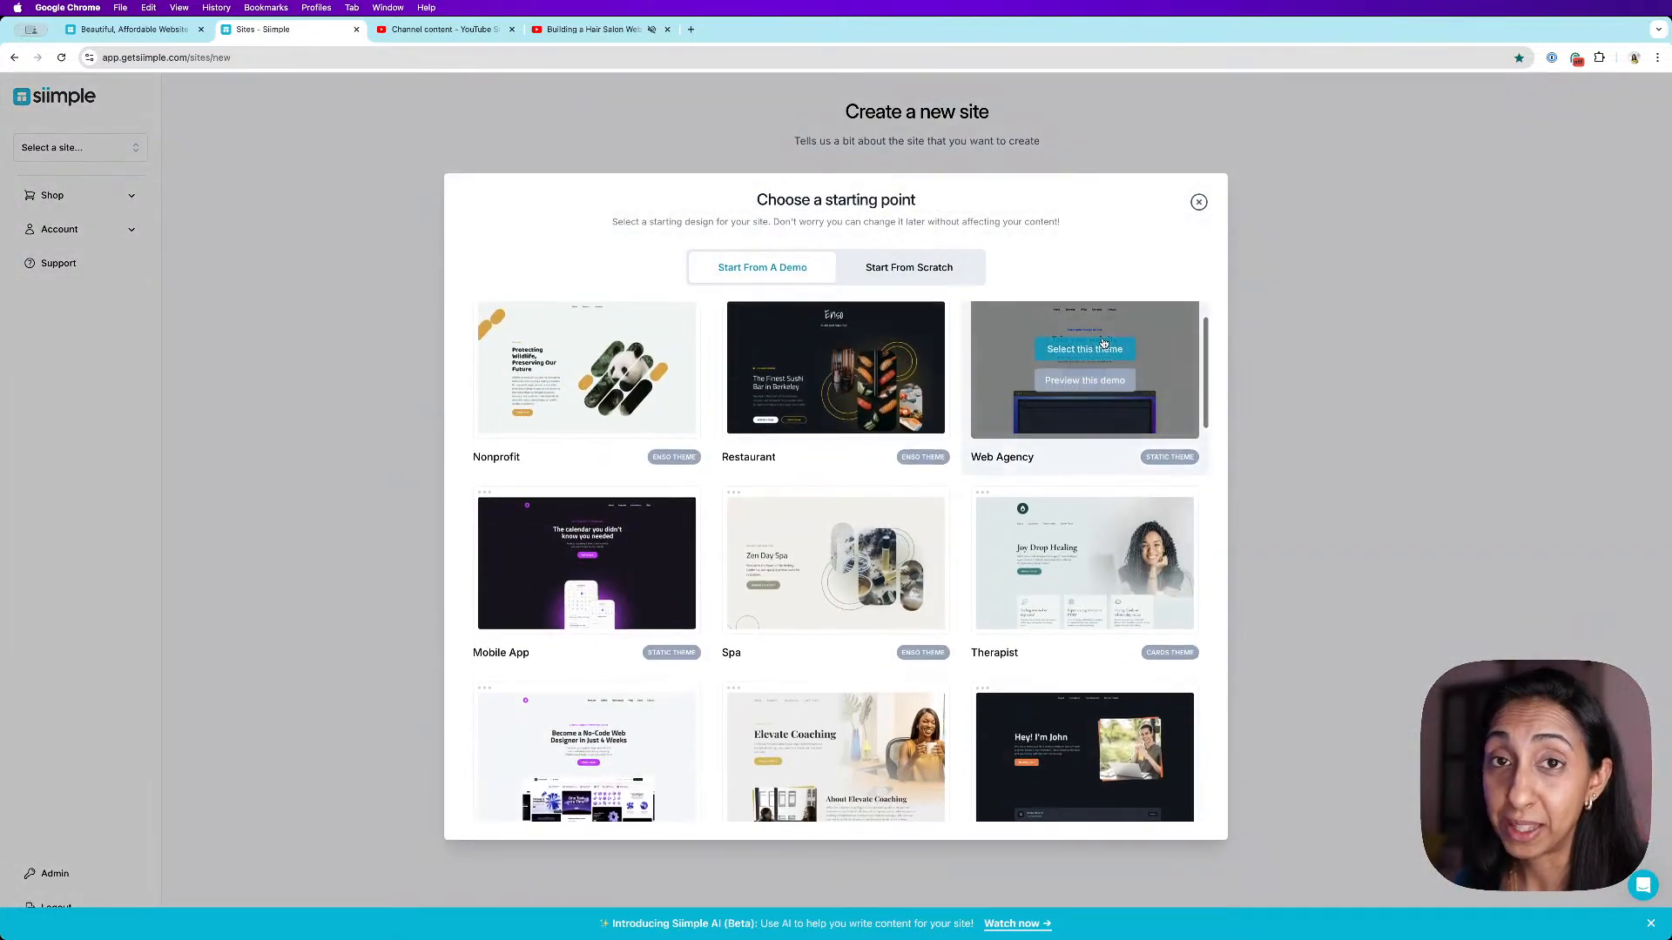
scroll(1102, 342, down, 3)
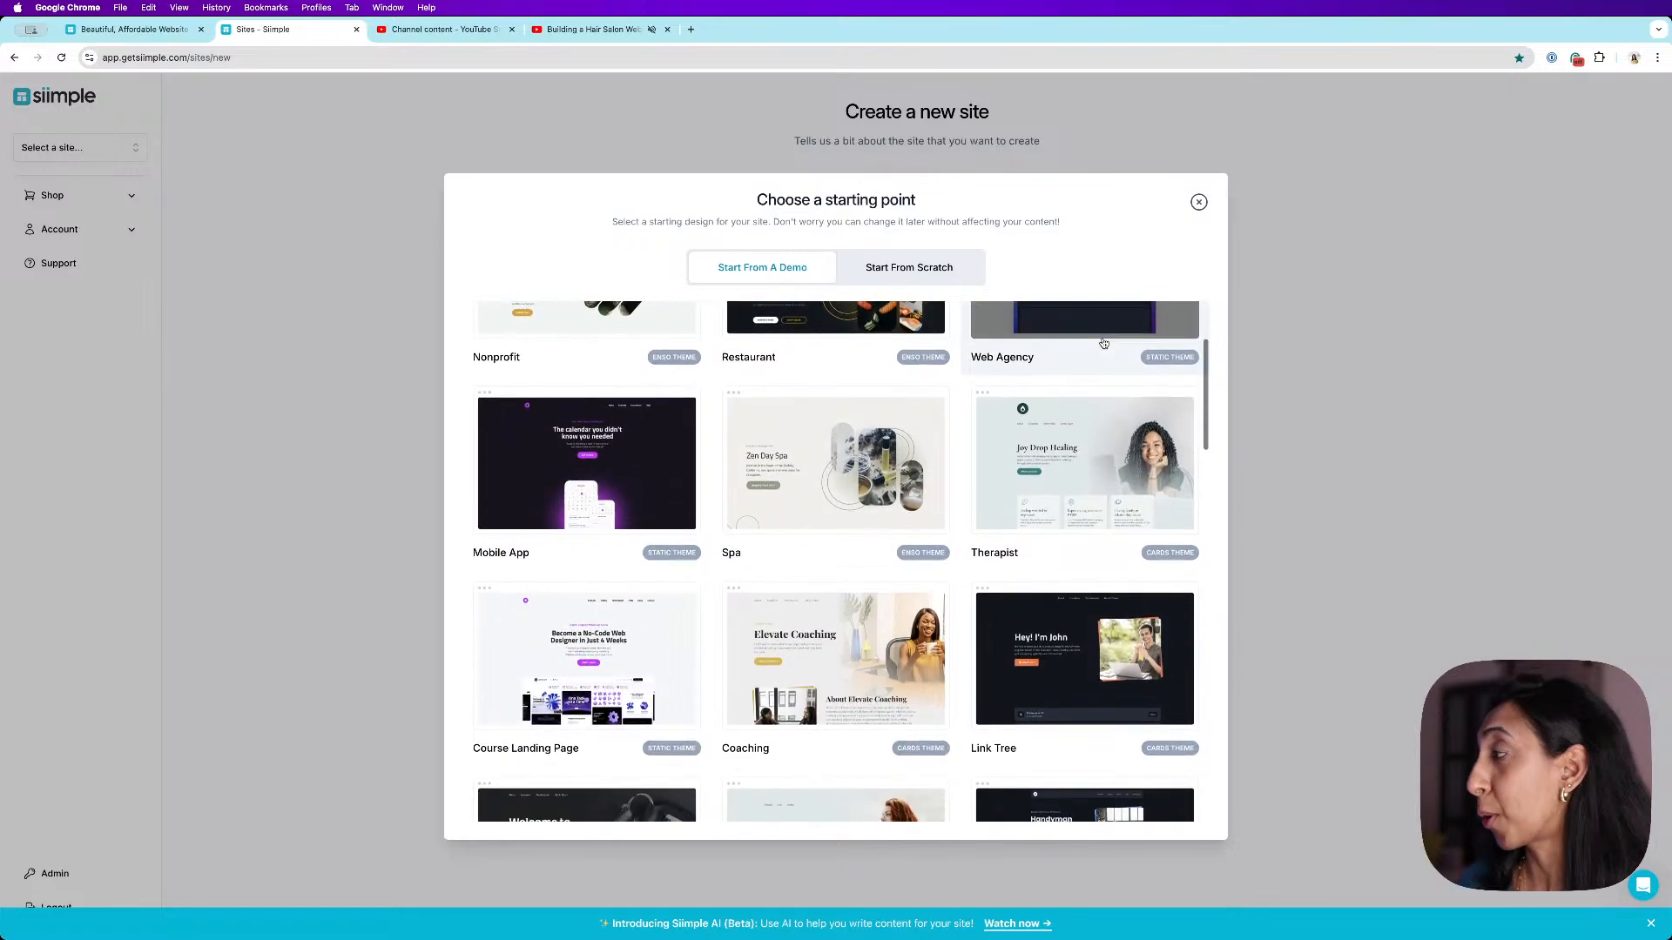
scroll(1103, 342, down, 20)
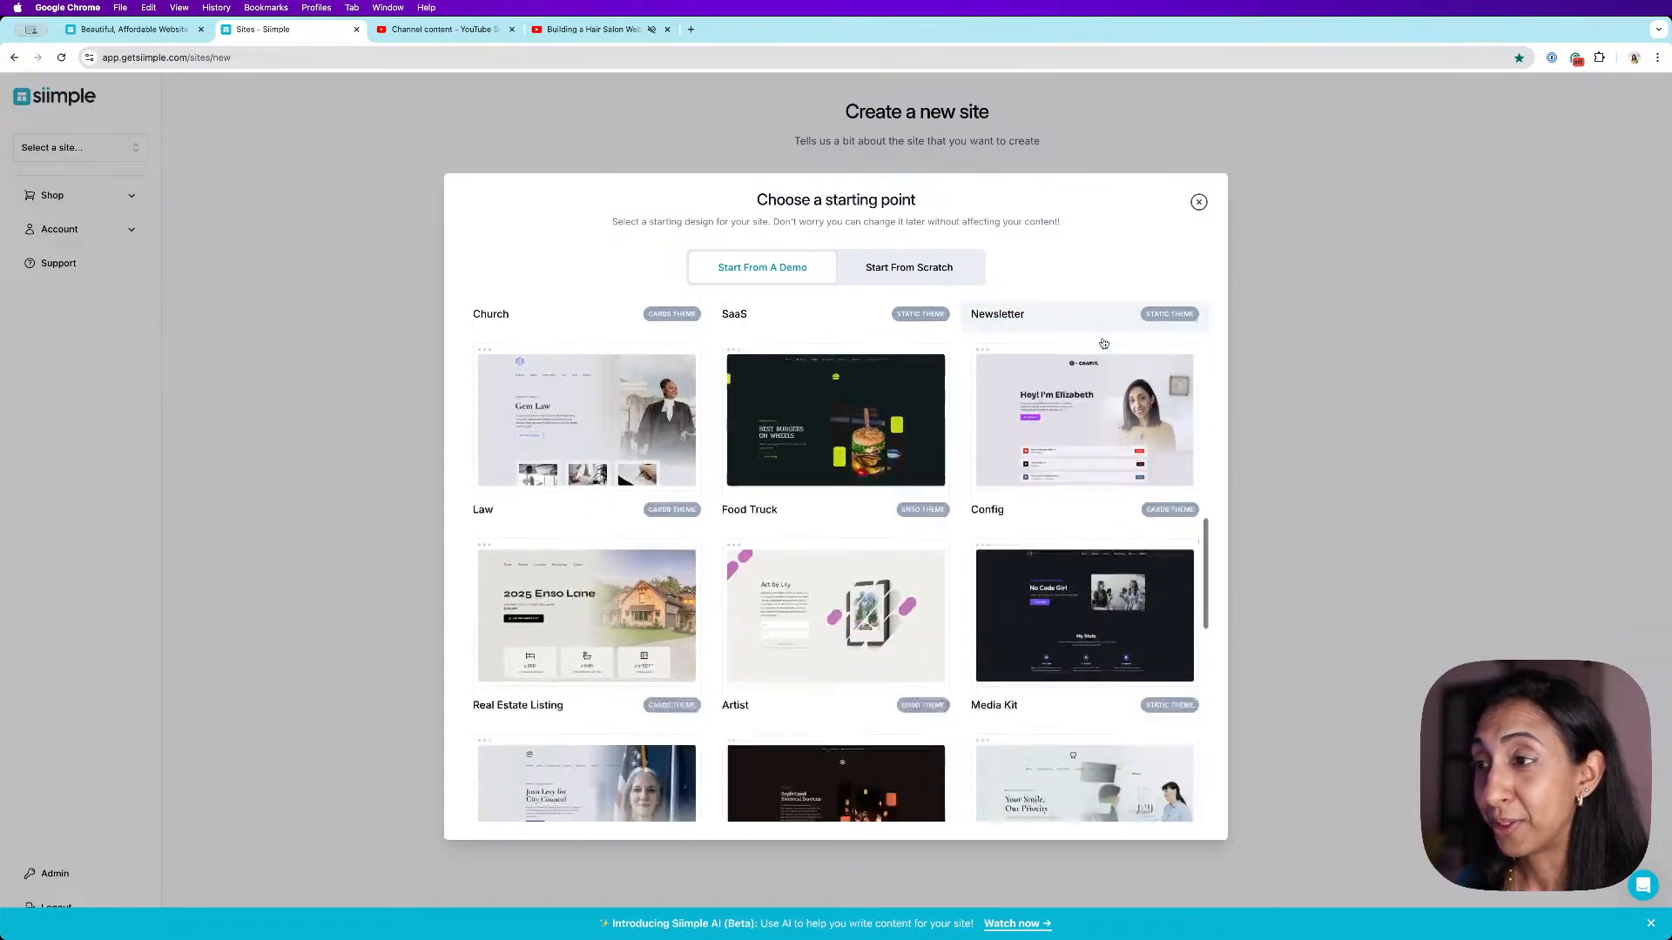
scroll(1103, 343, down, 12)
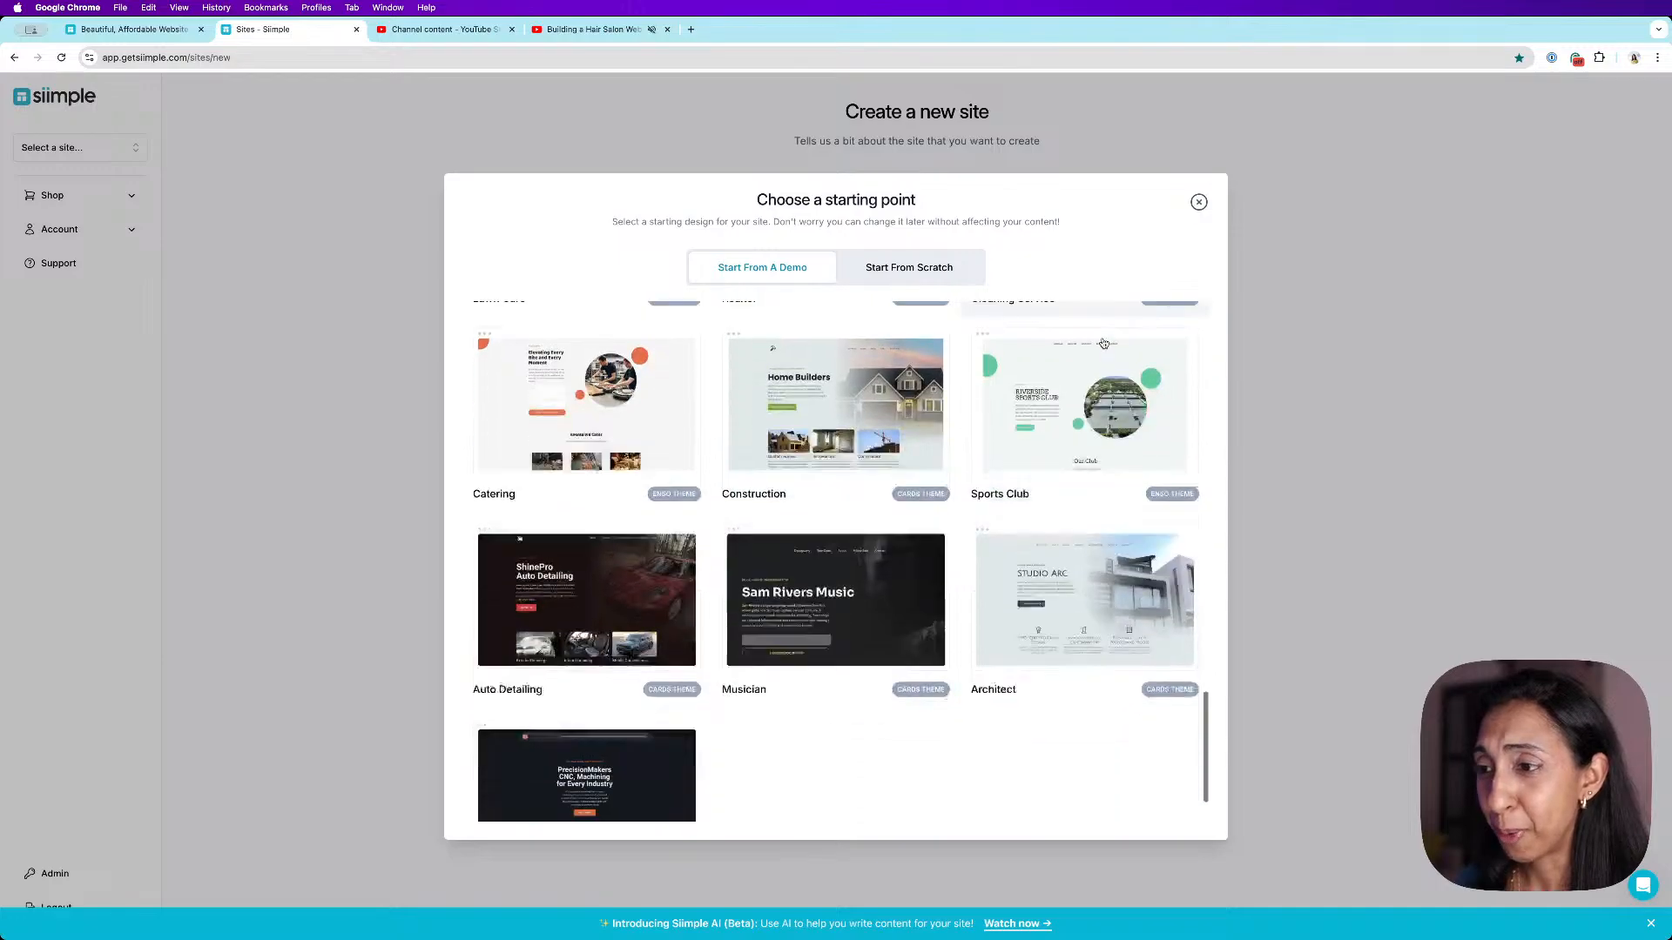
scroll(1103, 342, up, 3)
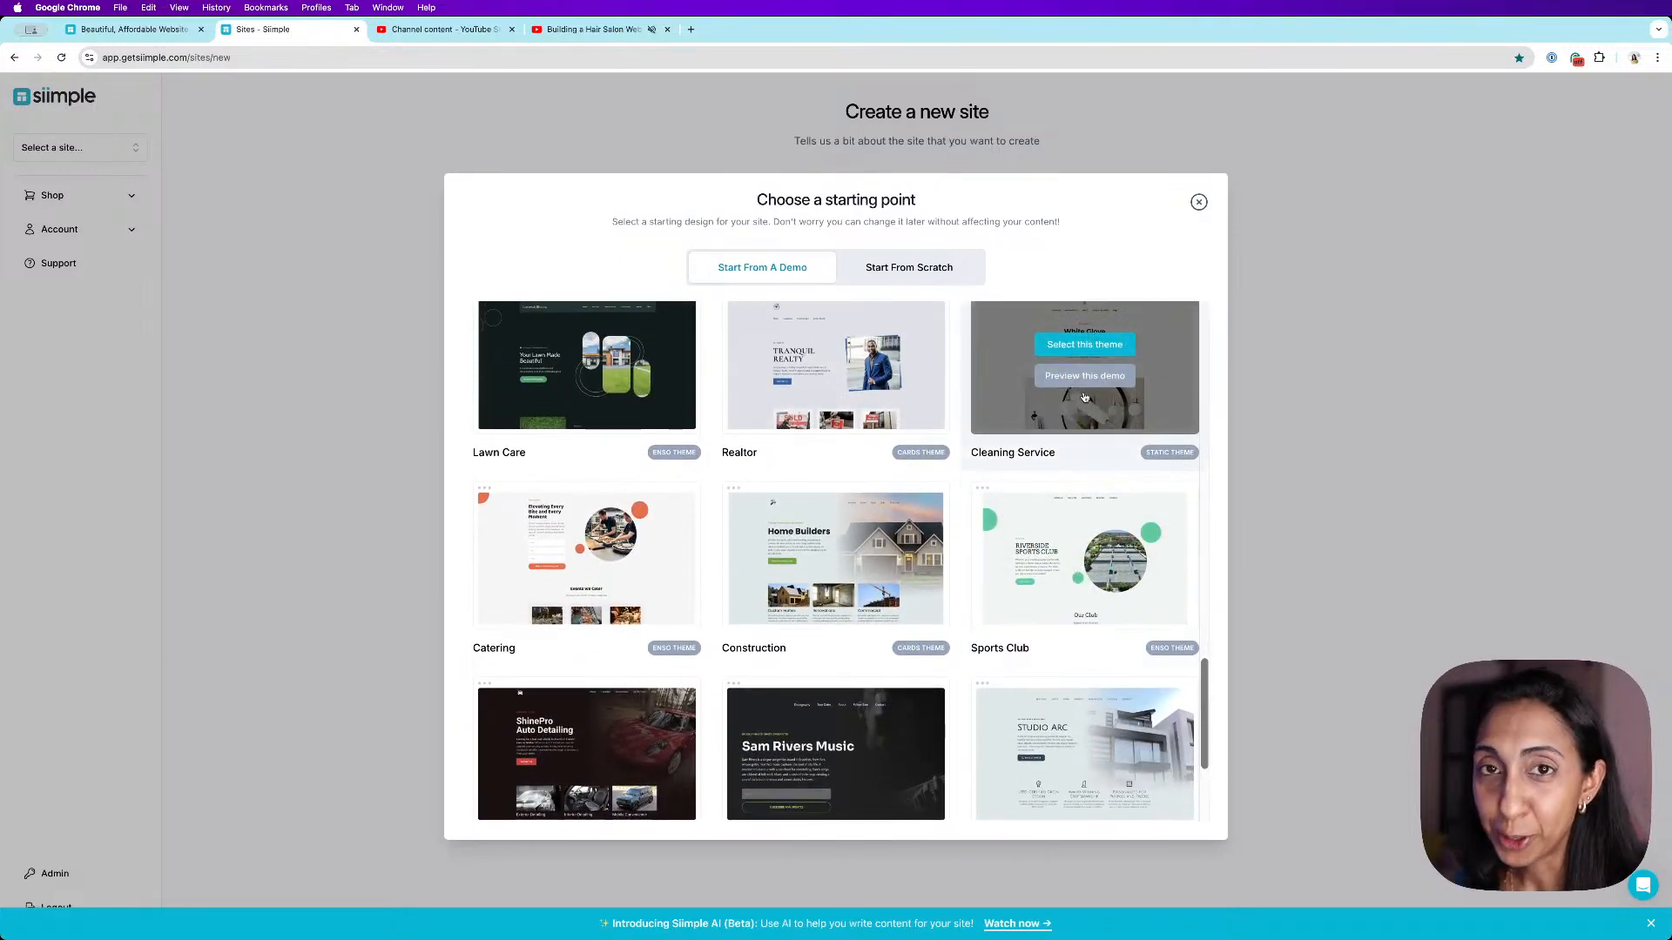
scroll(773, 503, down, 6)
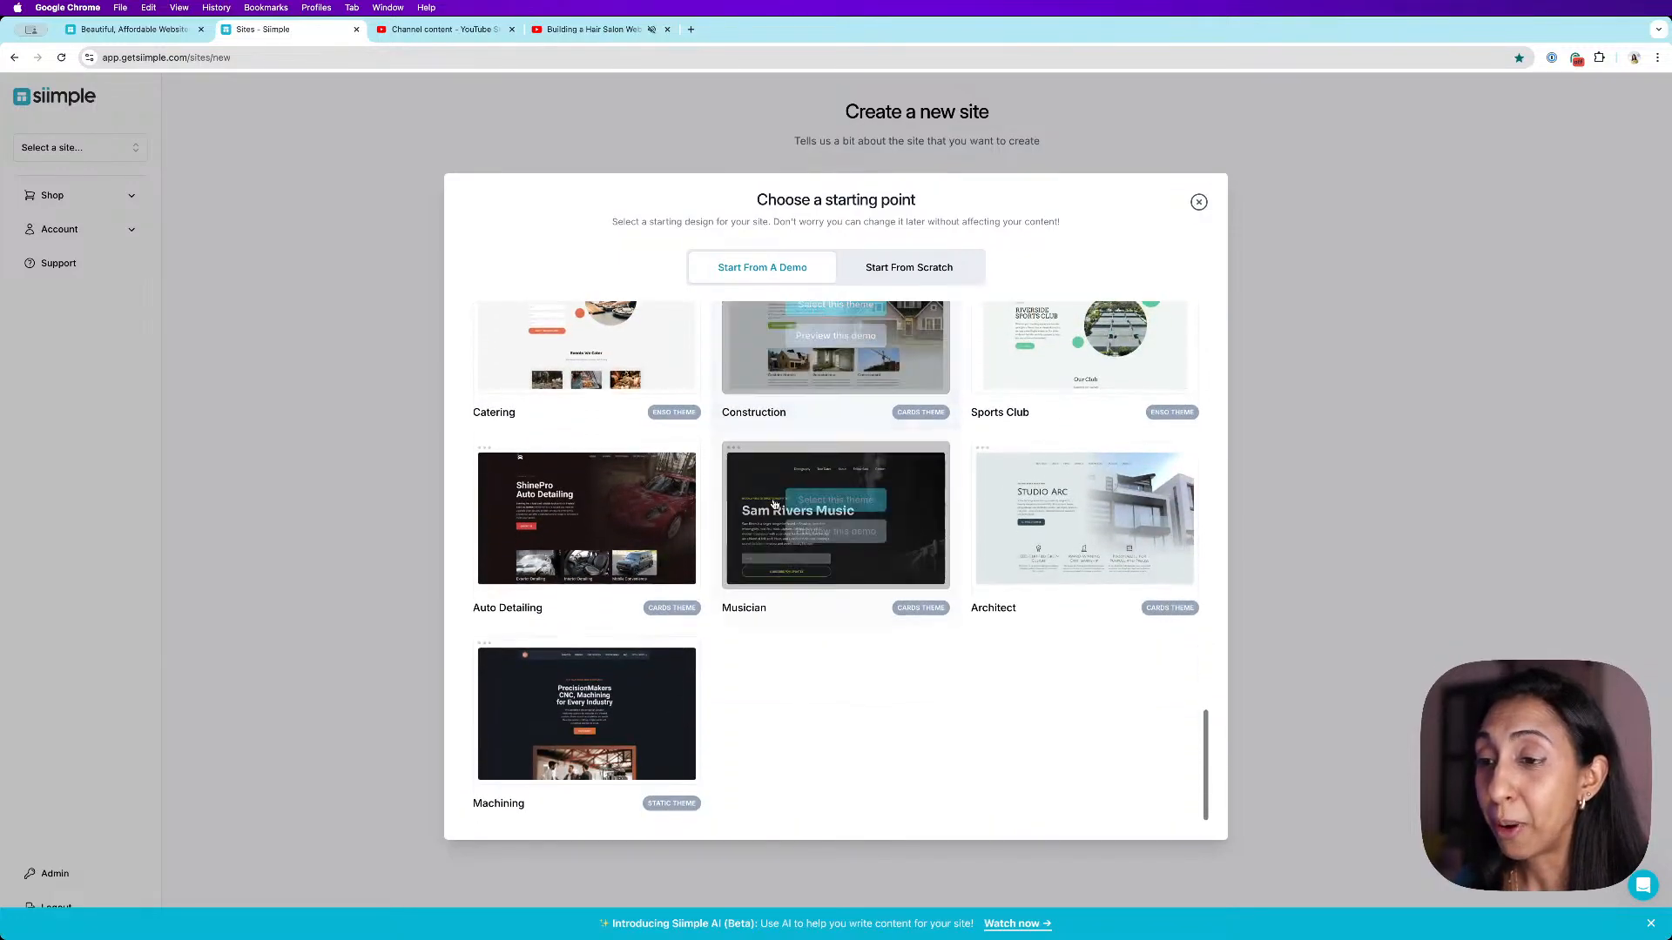
scroll(936, 755, up, 15)
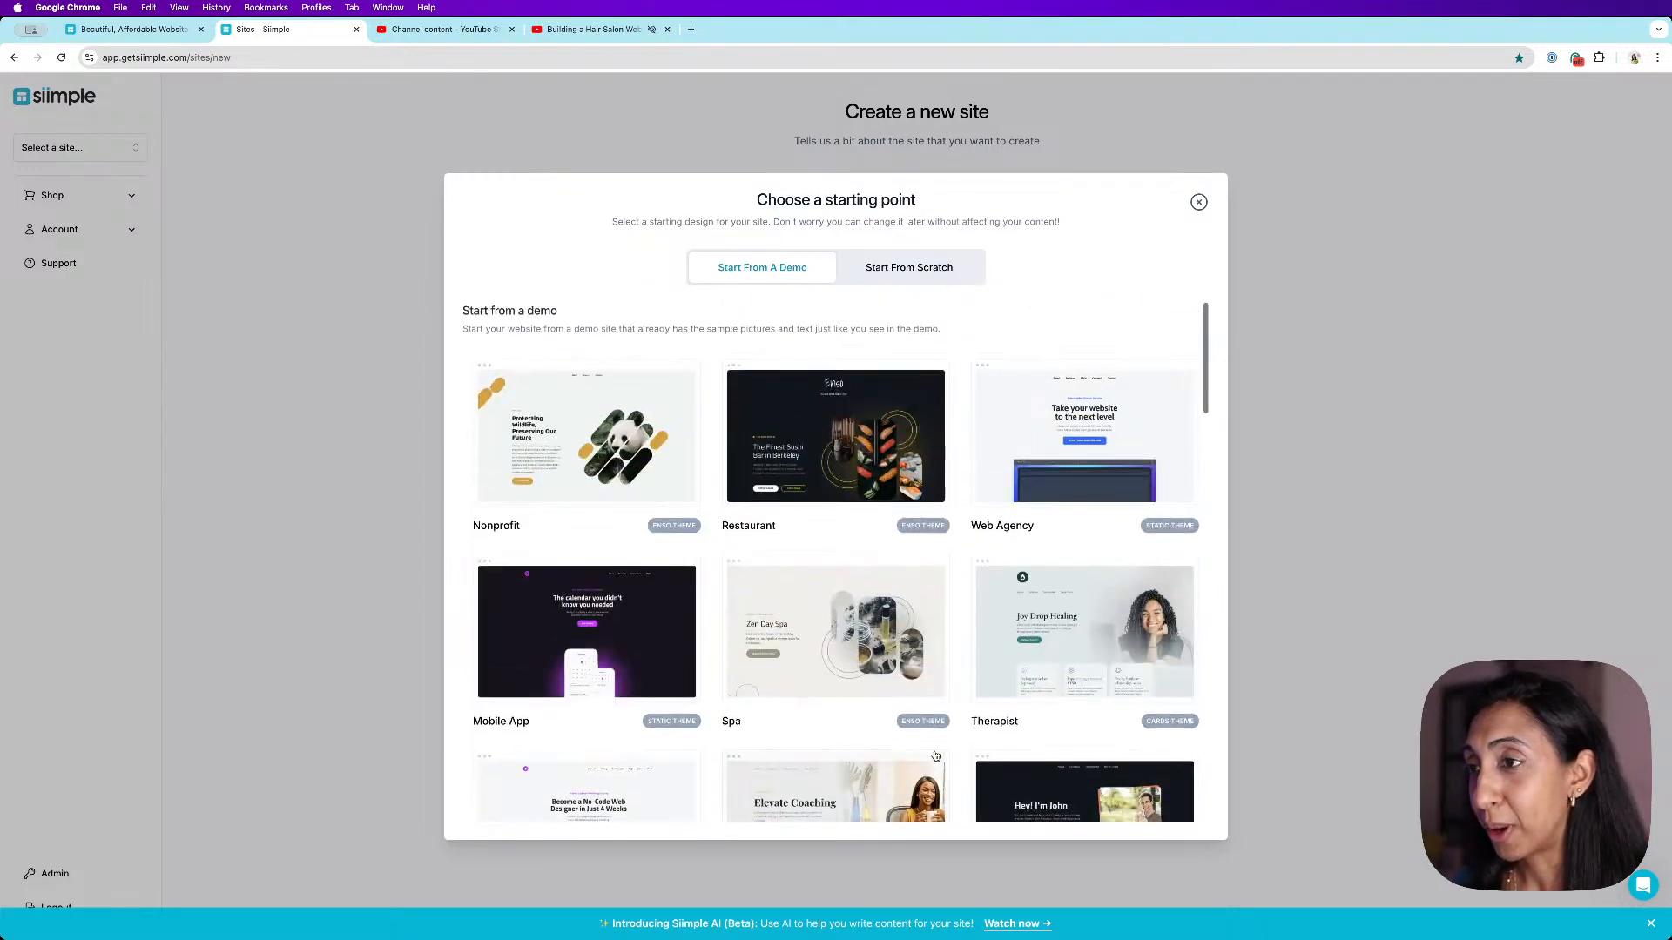
mouse_move(801, 627)
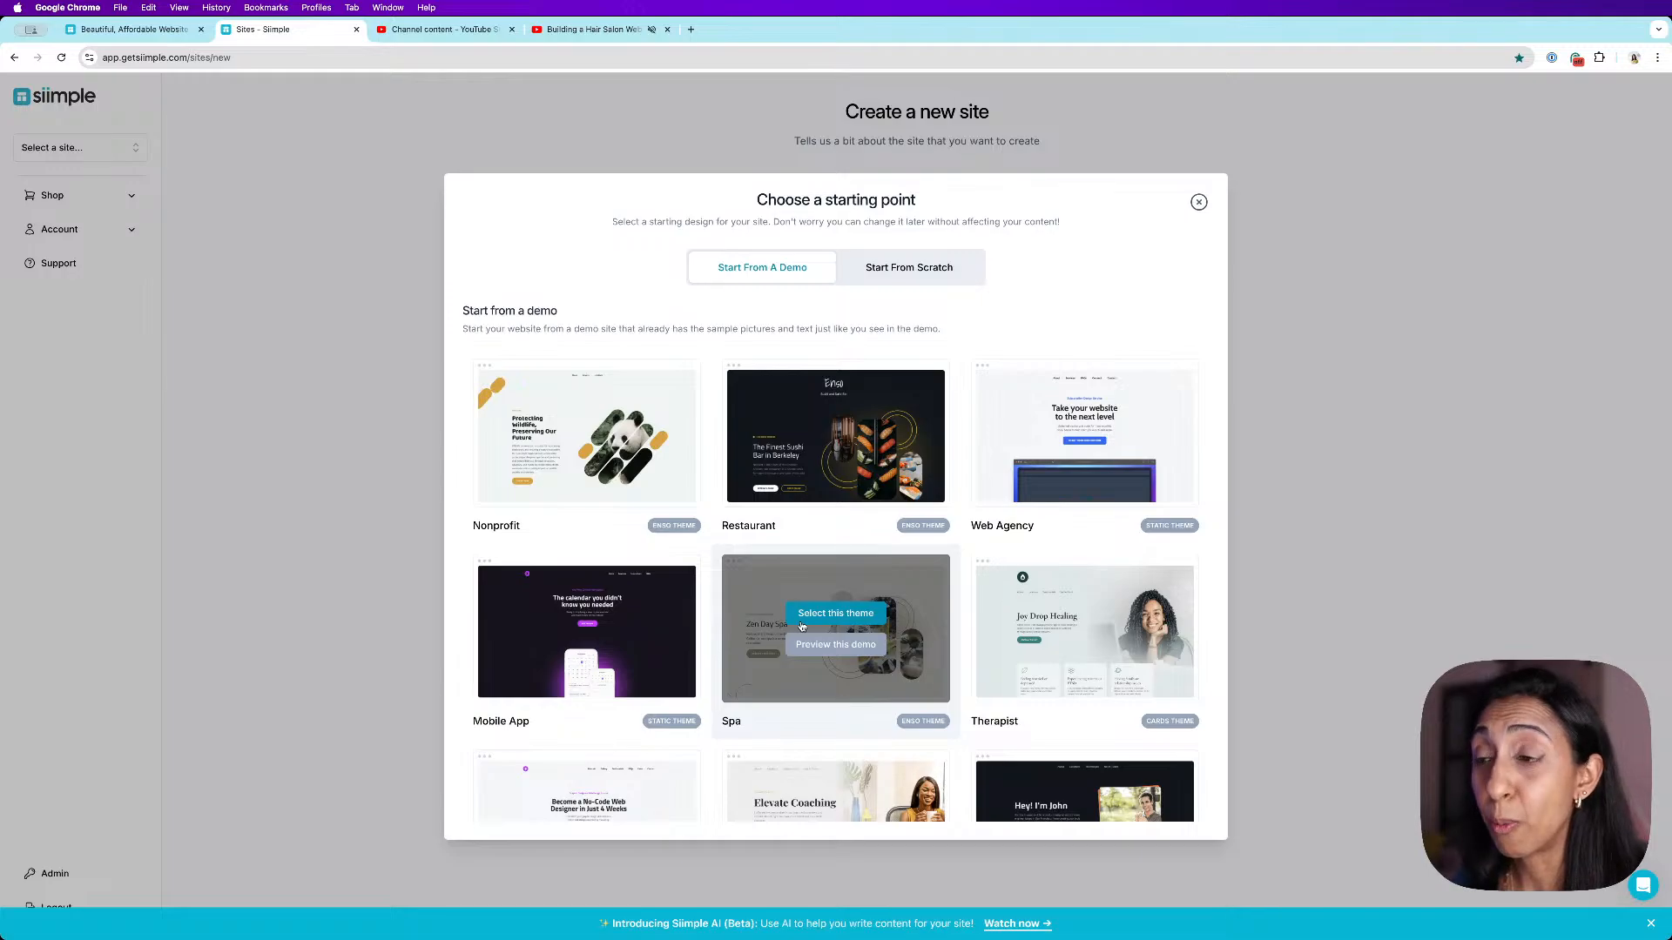
scroll(1045, 436, down, 1)
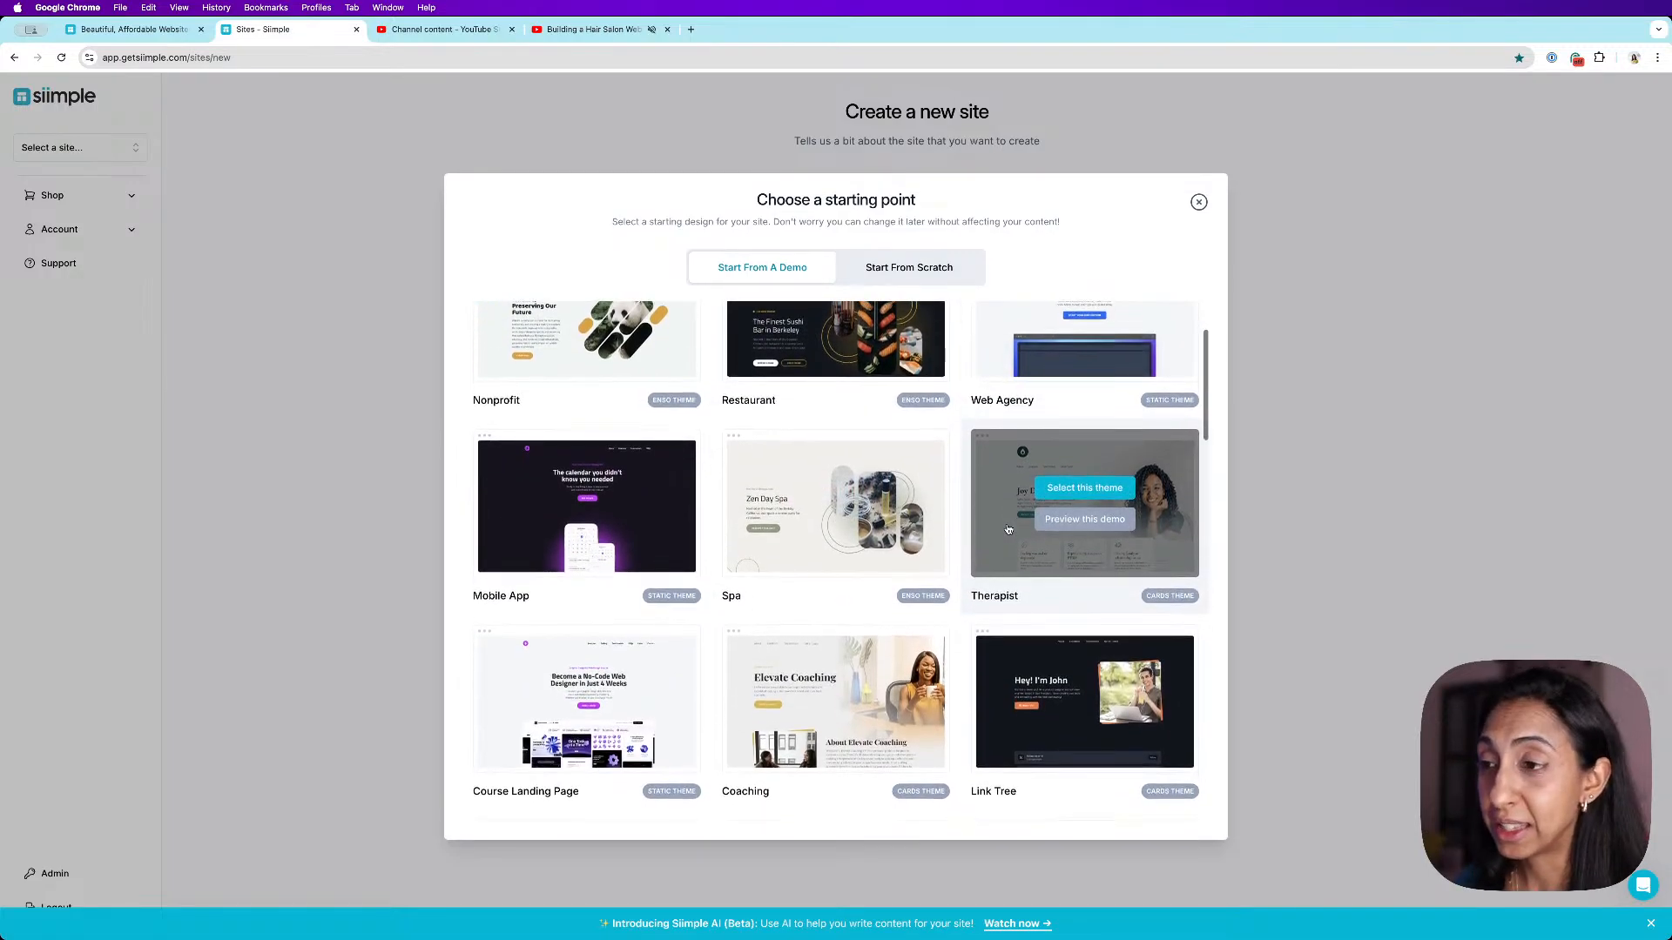
scroll(1008, 529, down, 2)
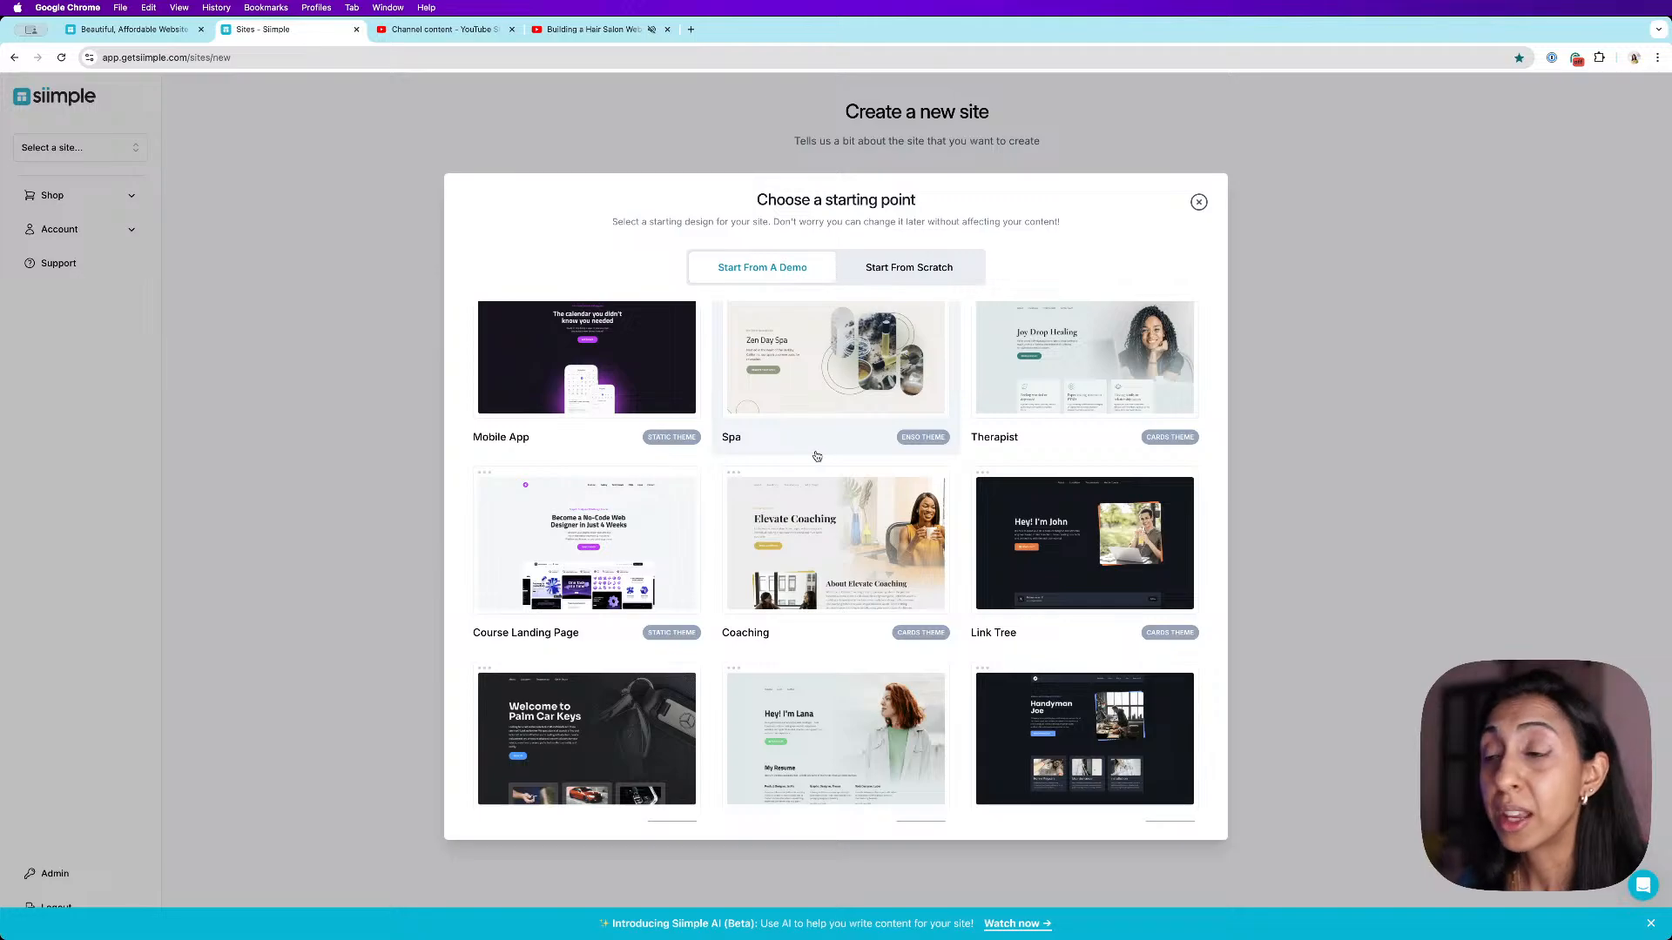
scroll(834, 457, up, 1)
scroll(841, 457, up, 3)
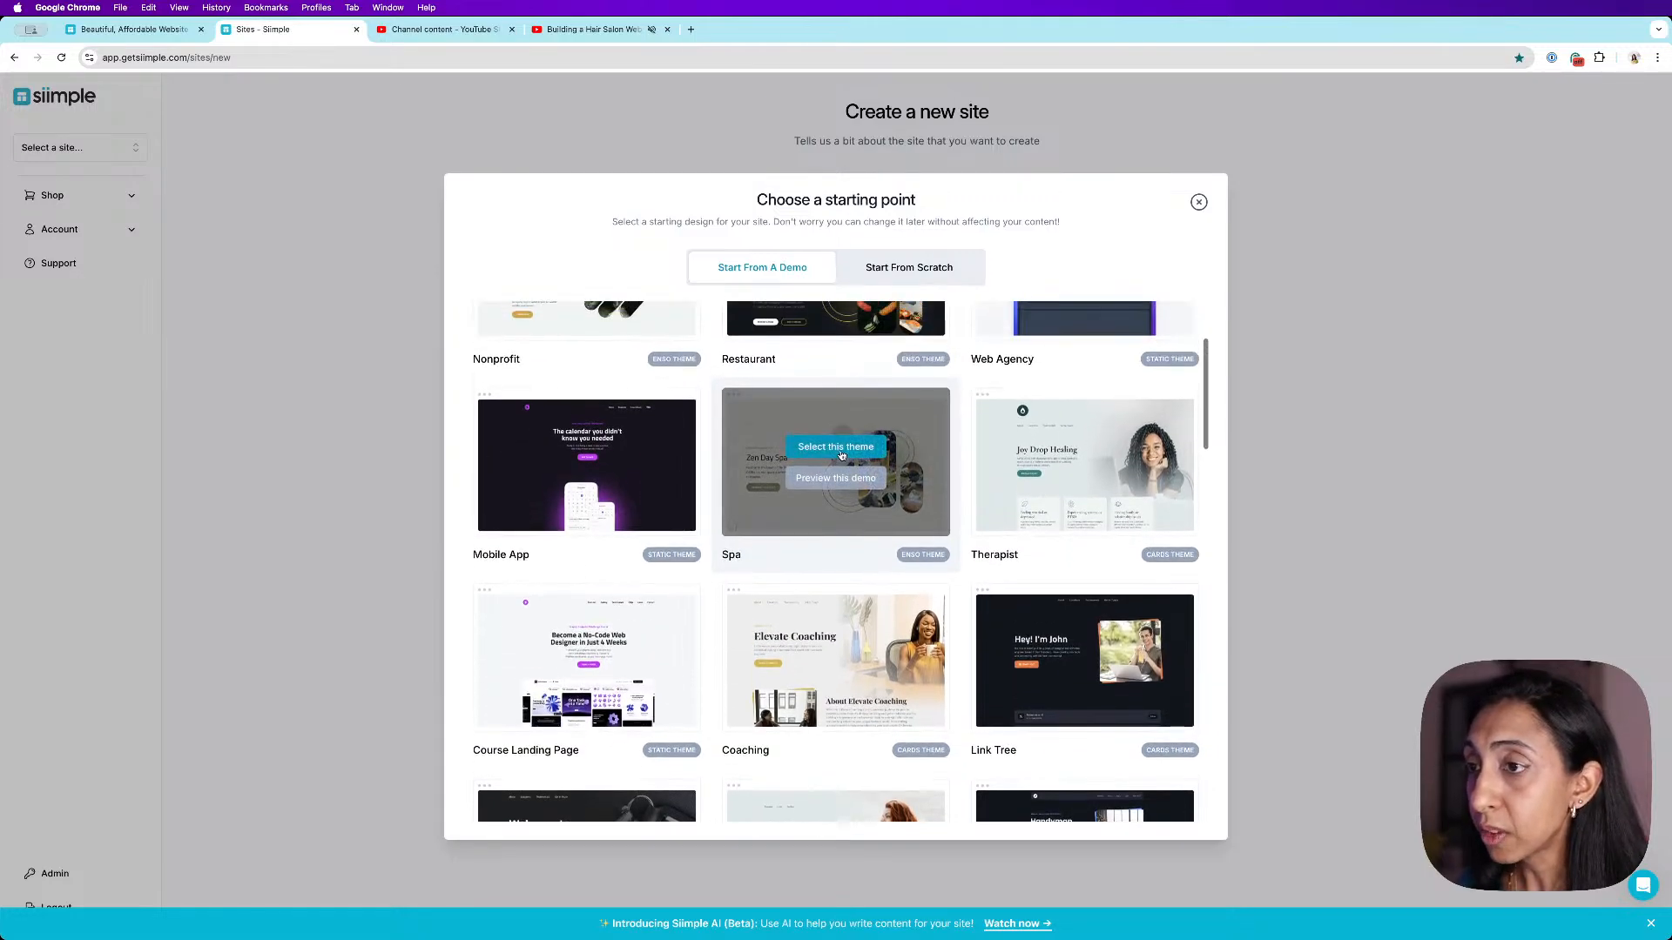
mouse_move(809, 449)
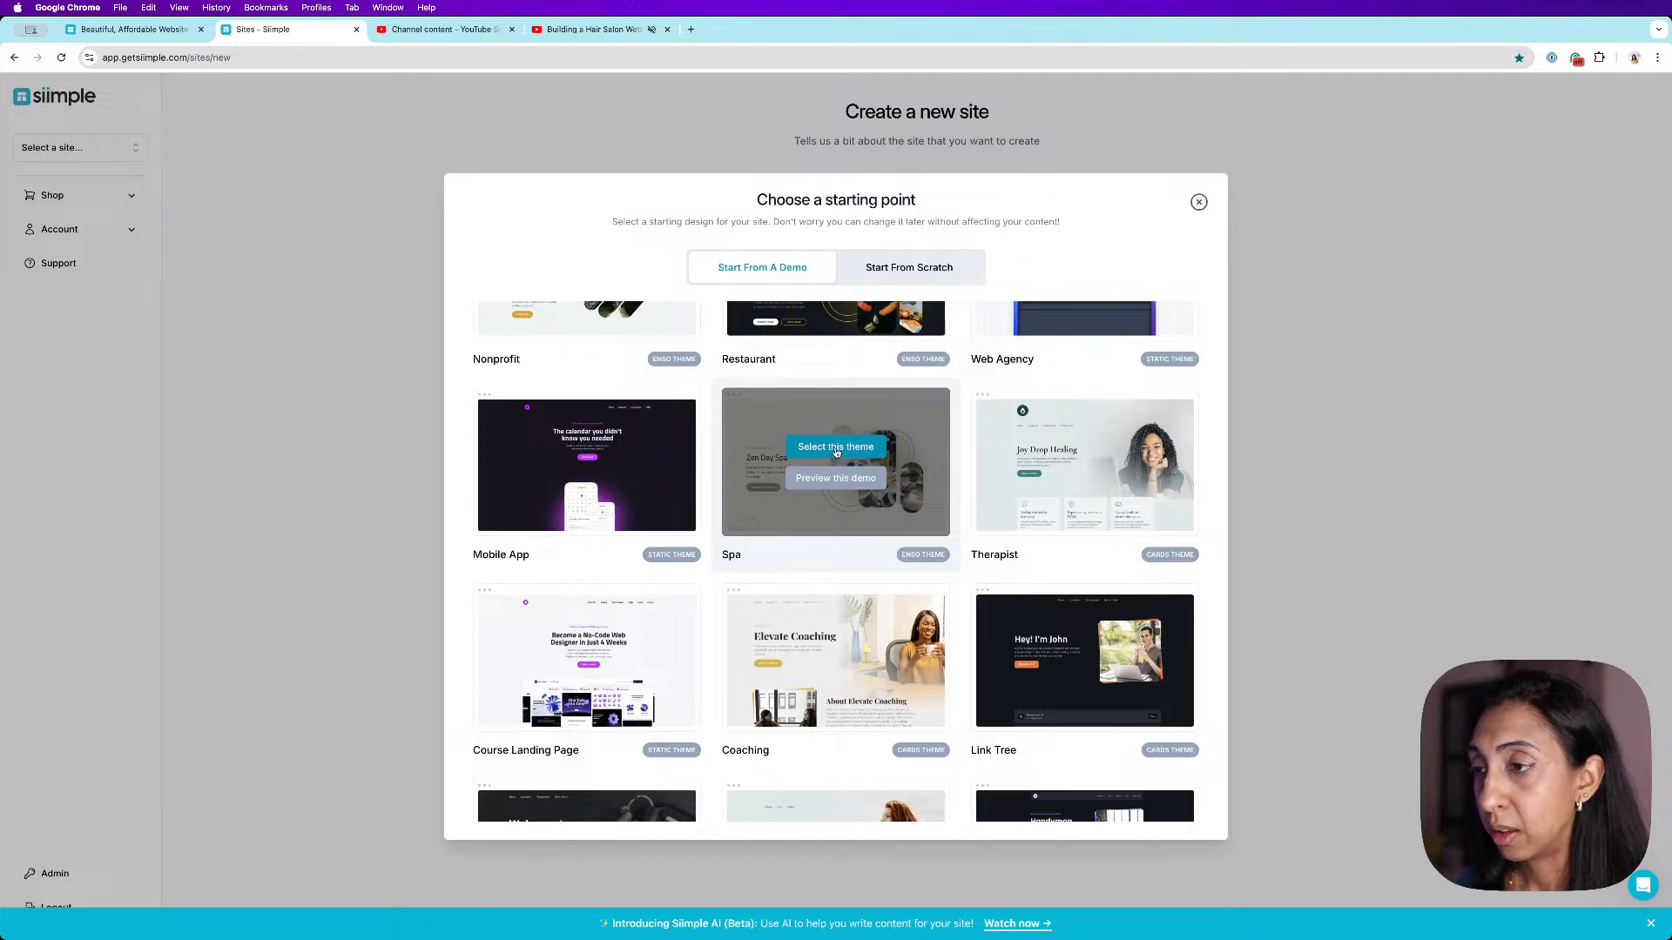
click(836, 448)
click(924, 294)
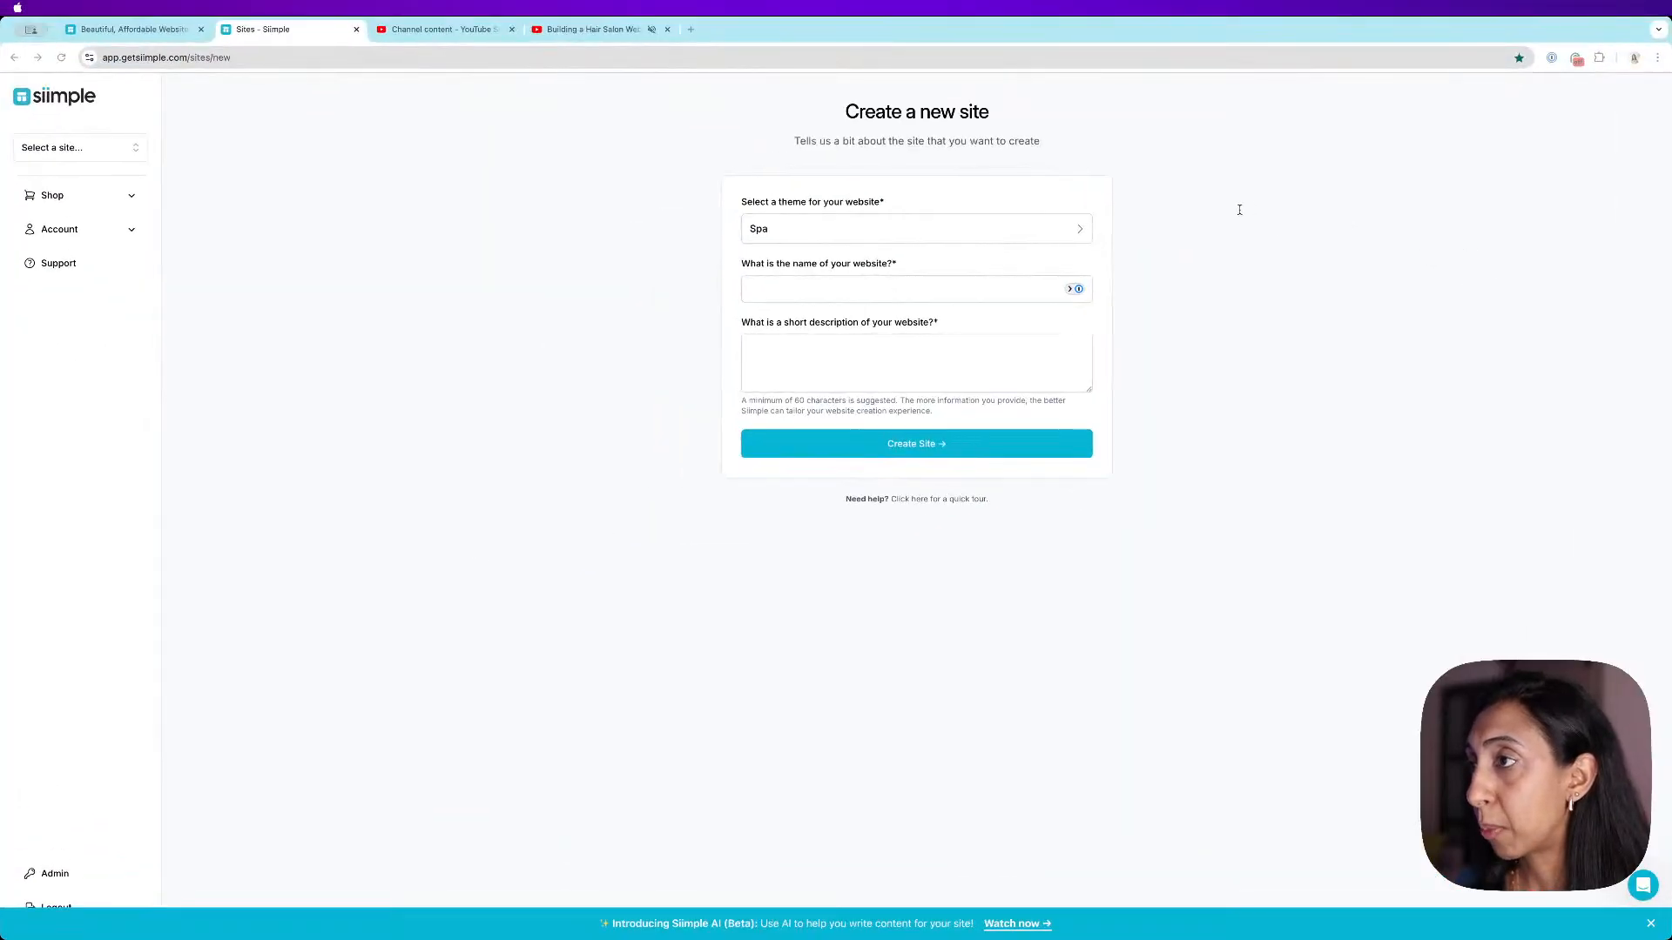
- Enter GlowUp Hair Salon as the website name
click(886, 291)
text(GlowUp Hair Salon)
- Paste a prepared short description of the salon into the website description field
click(1005, 389)
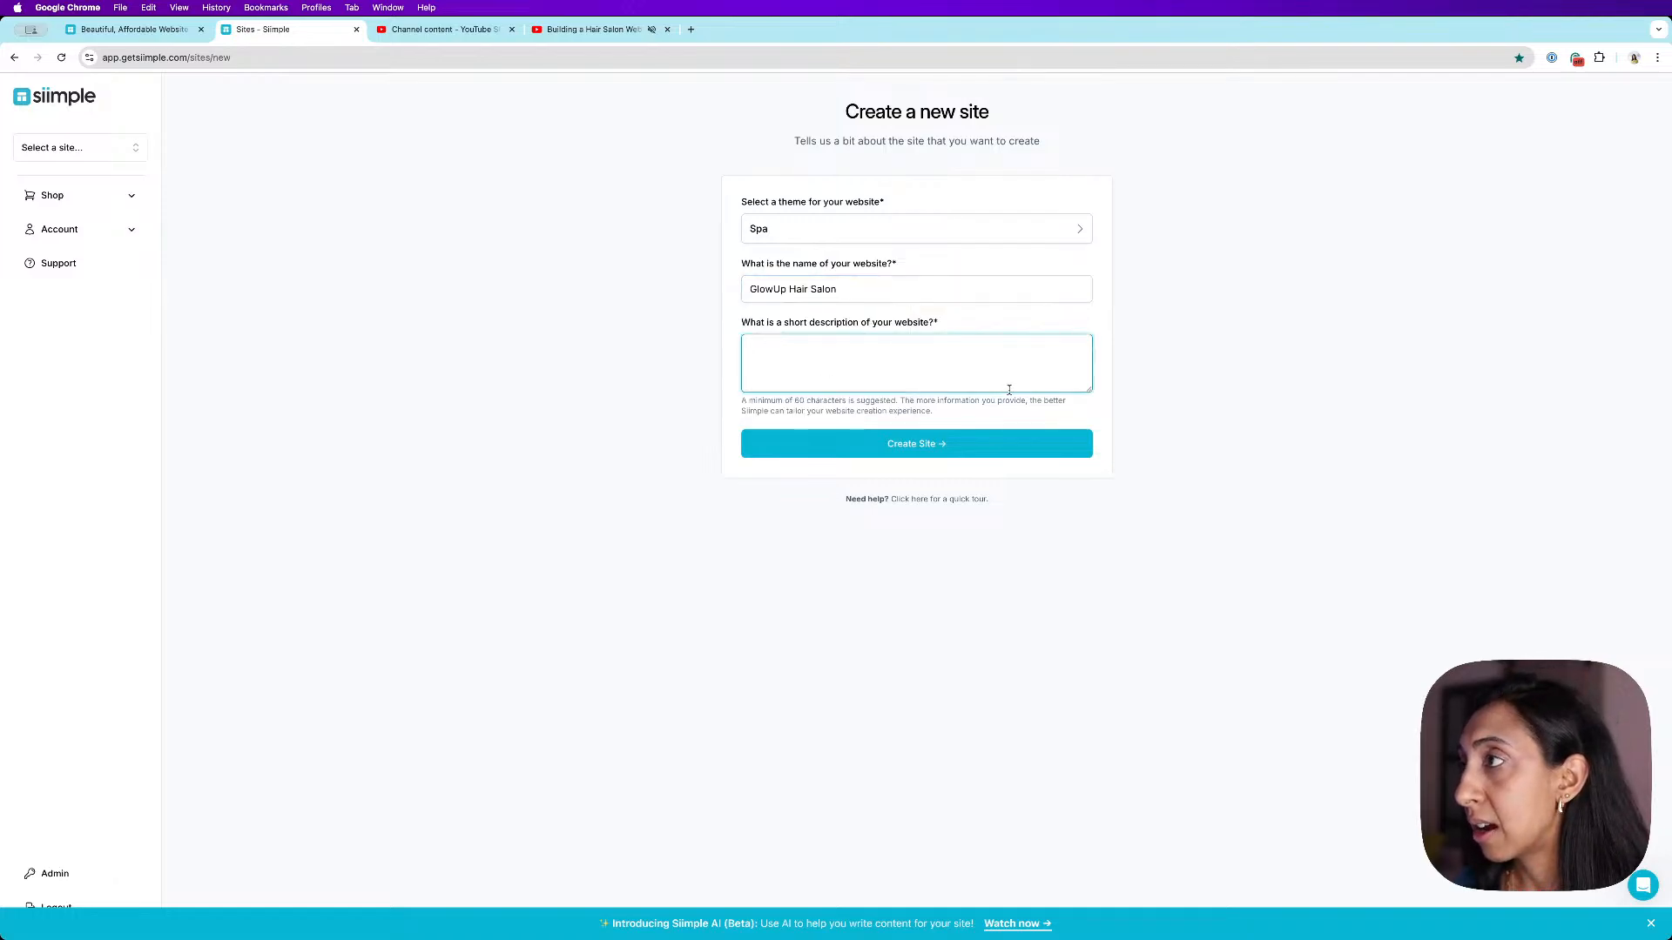
key(ctrl+Up)
click(1549, 311)
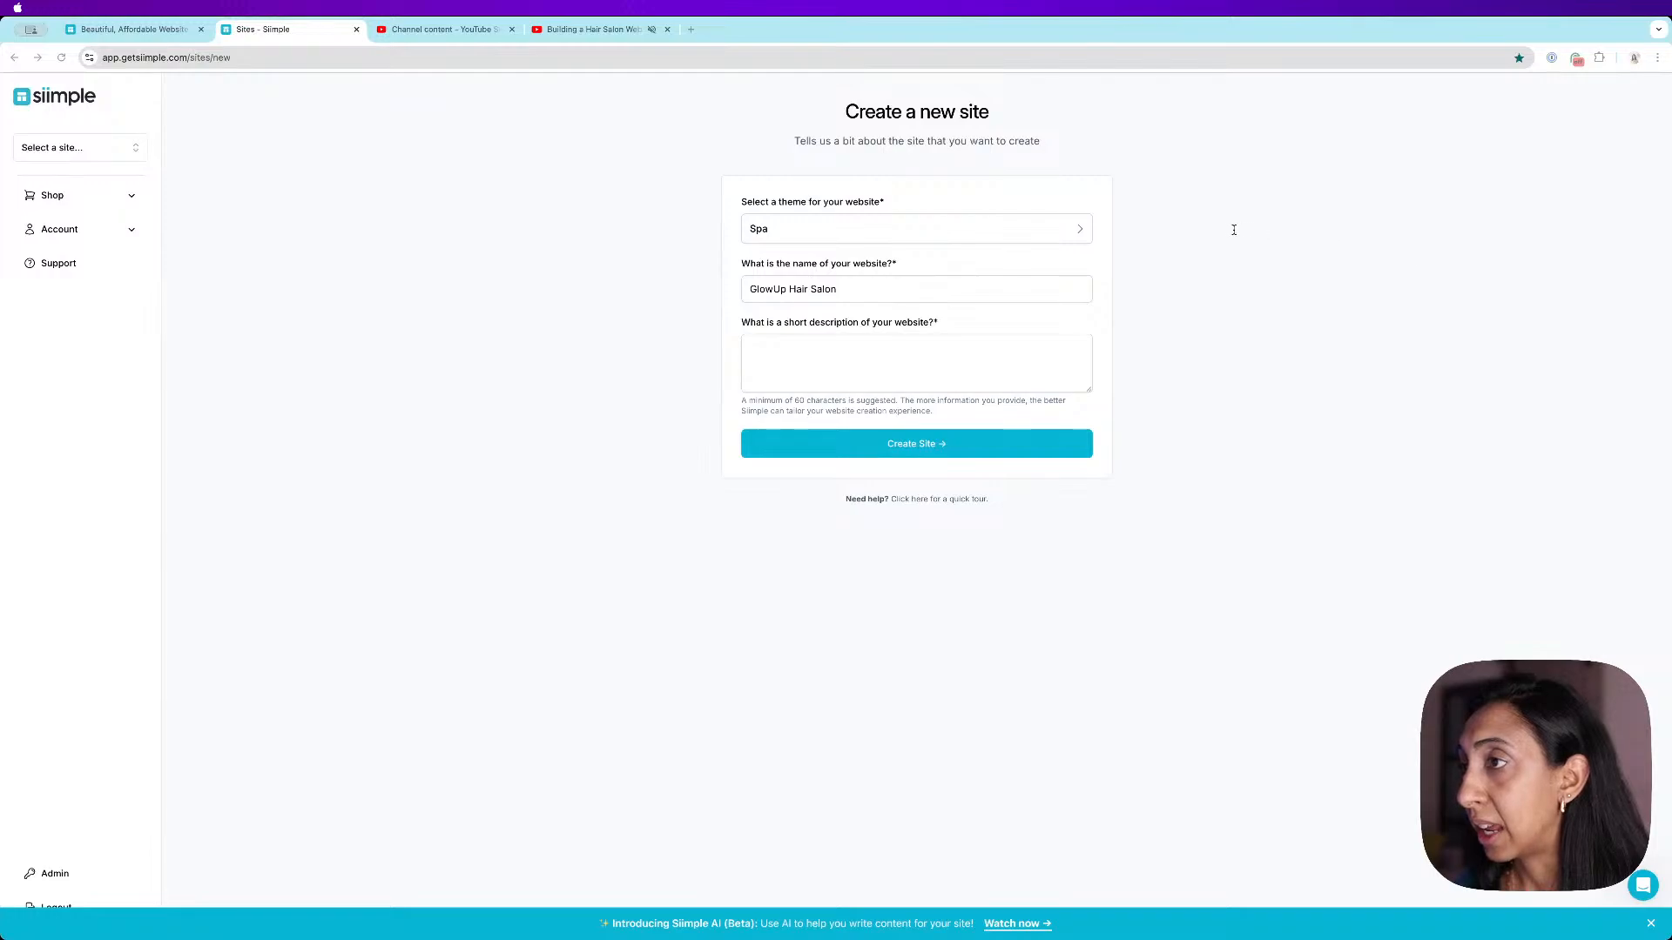
click(349, 237)
click(1030, 336)
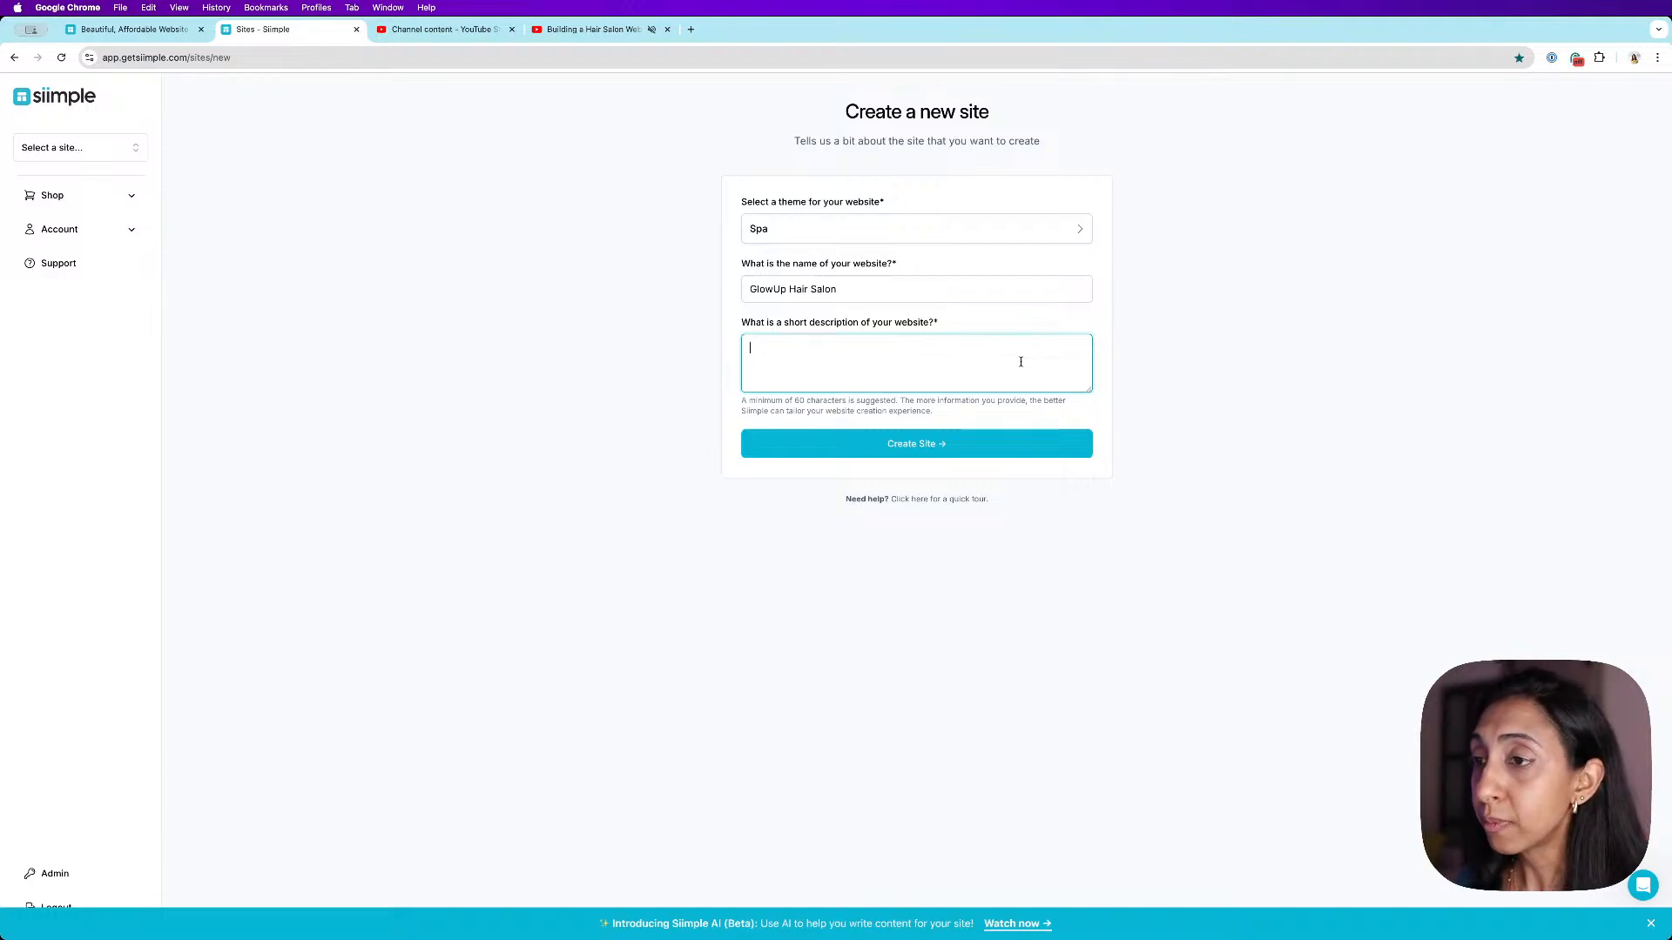
text(At GlowUp Hair Salon, we believe in creating more than just a haircut — we create an experience. Whether you're looking for a fresh new look or just a trim, our expert stylists are ready to help you shine. Step into a space that feels as good as you'll look.)
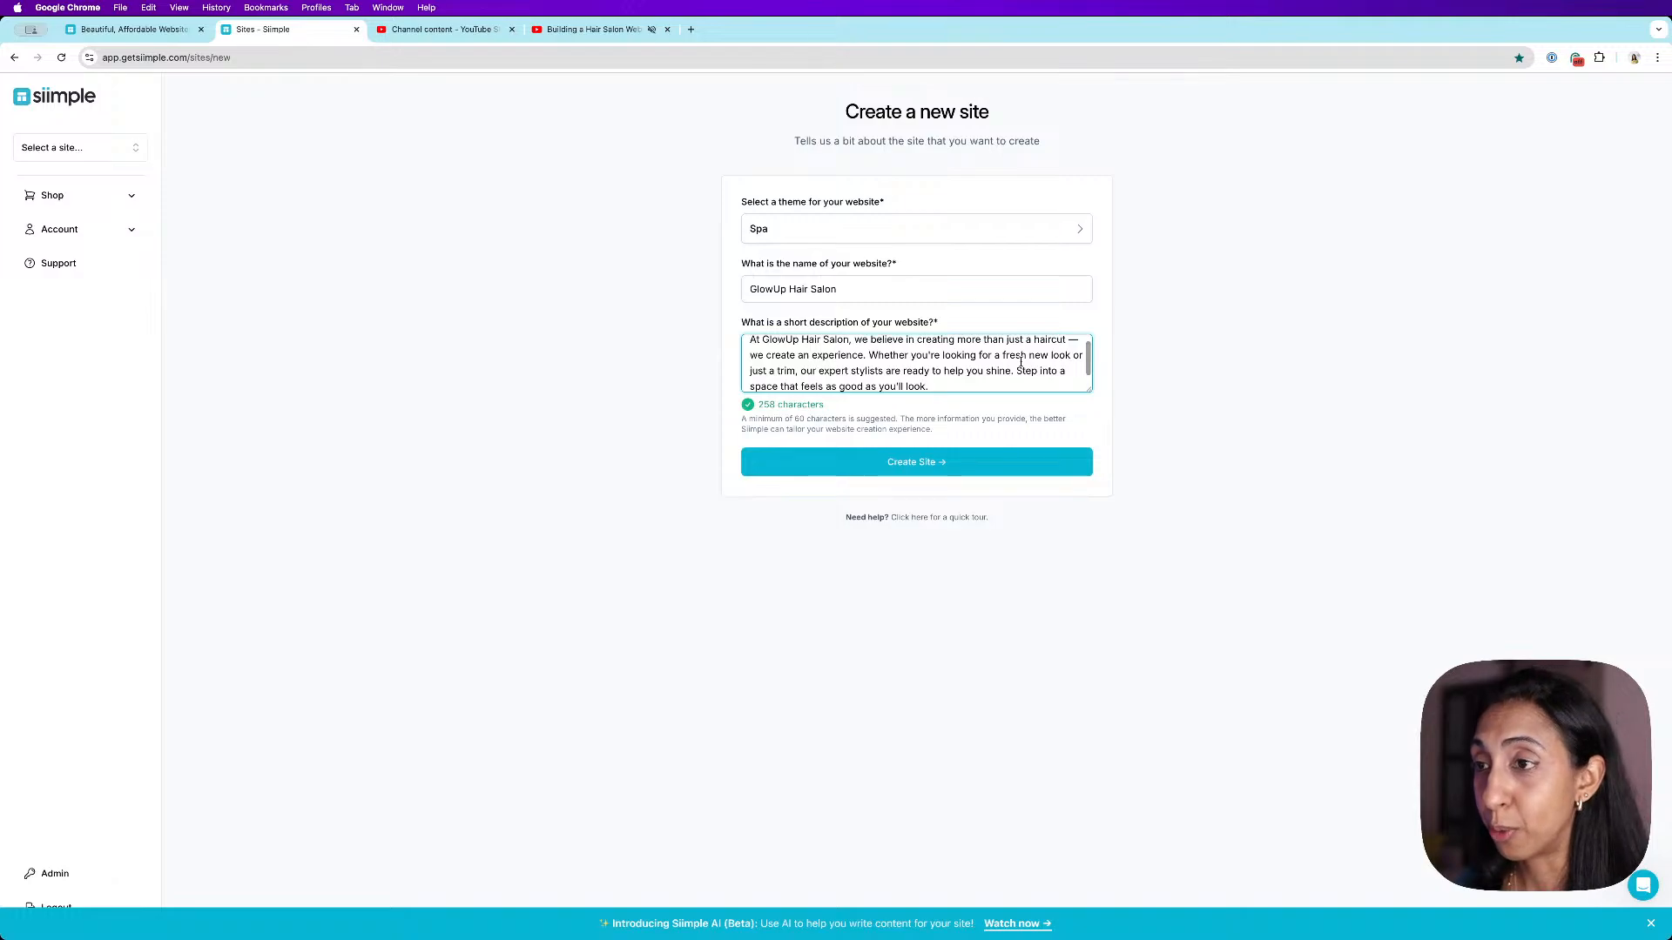
click(1240, 418)
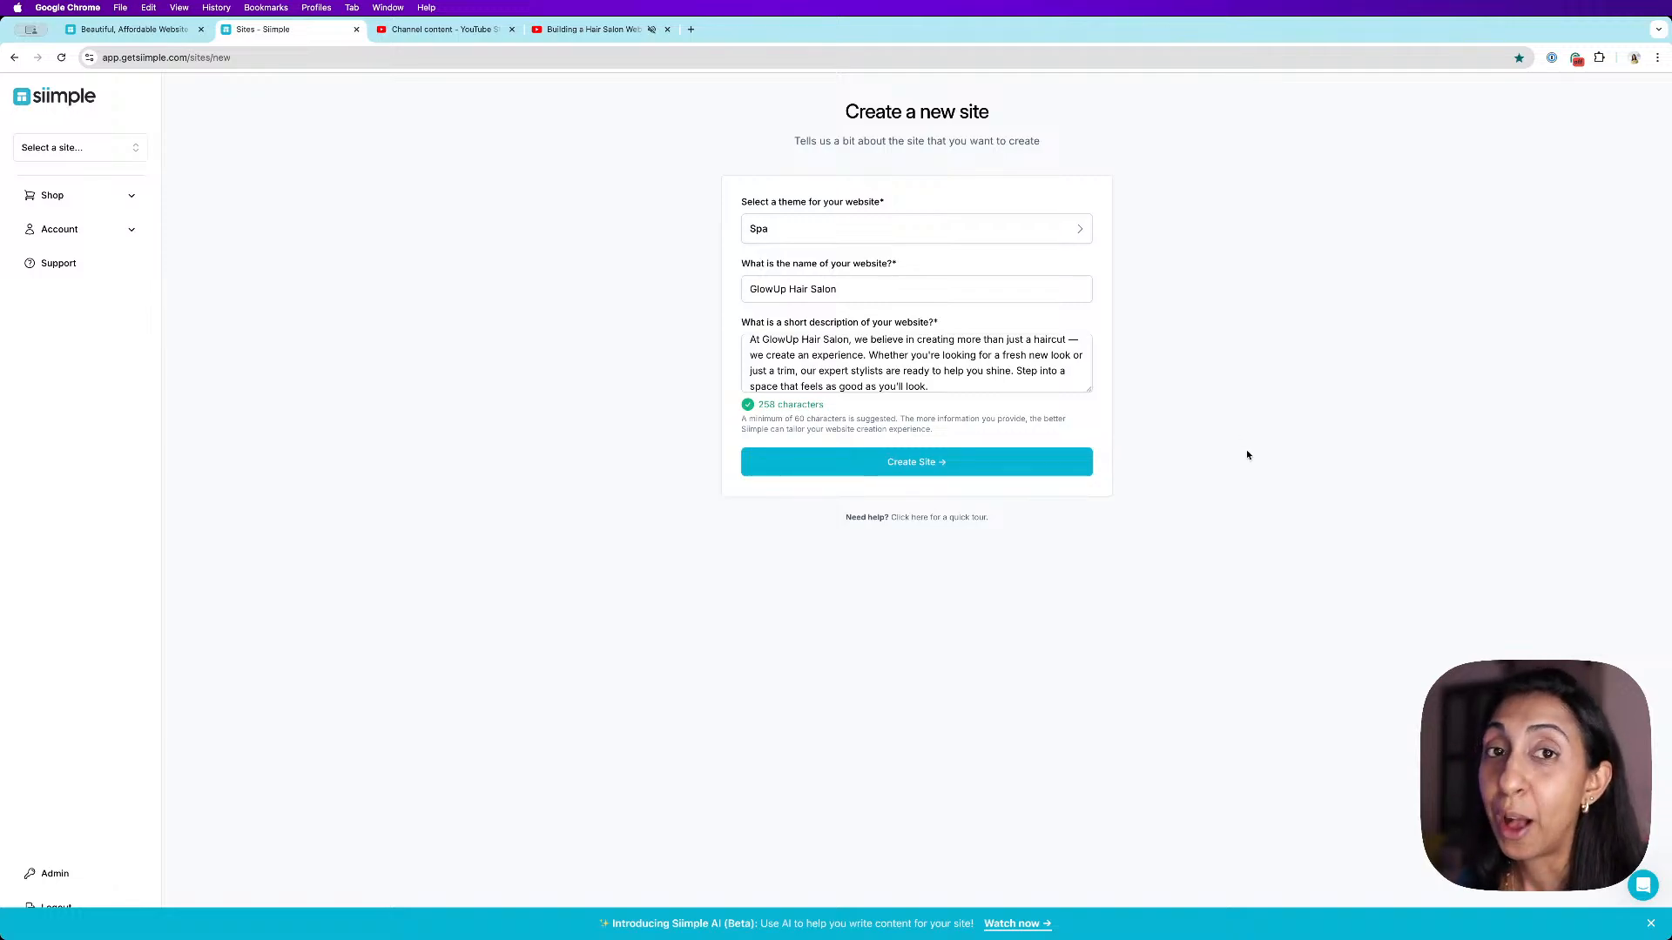
- Create the site and scroll through the generated draft in the site editor
click(997, 466)
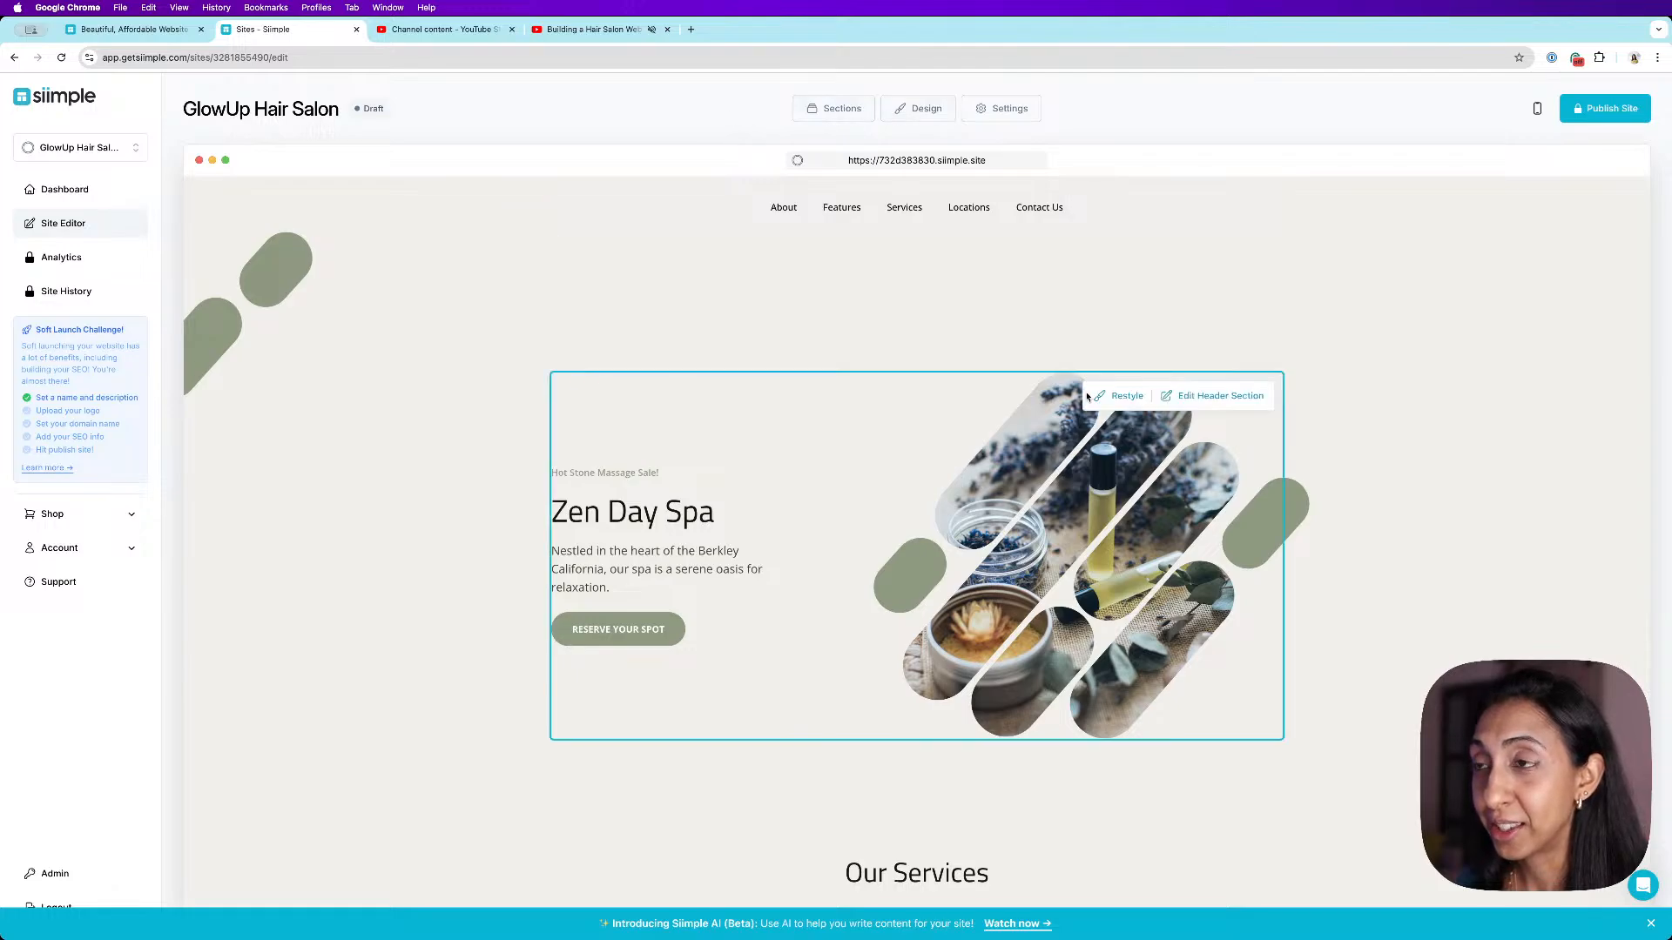
scroll(1098, 398, down, 1)
scroll(1099, 399, down, 10)
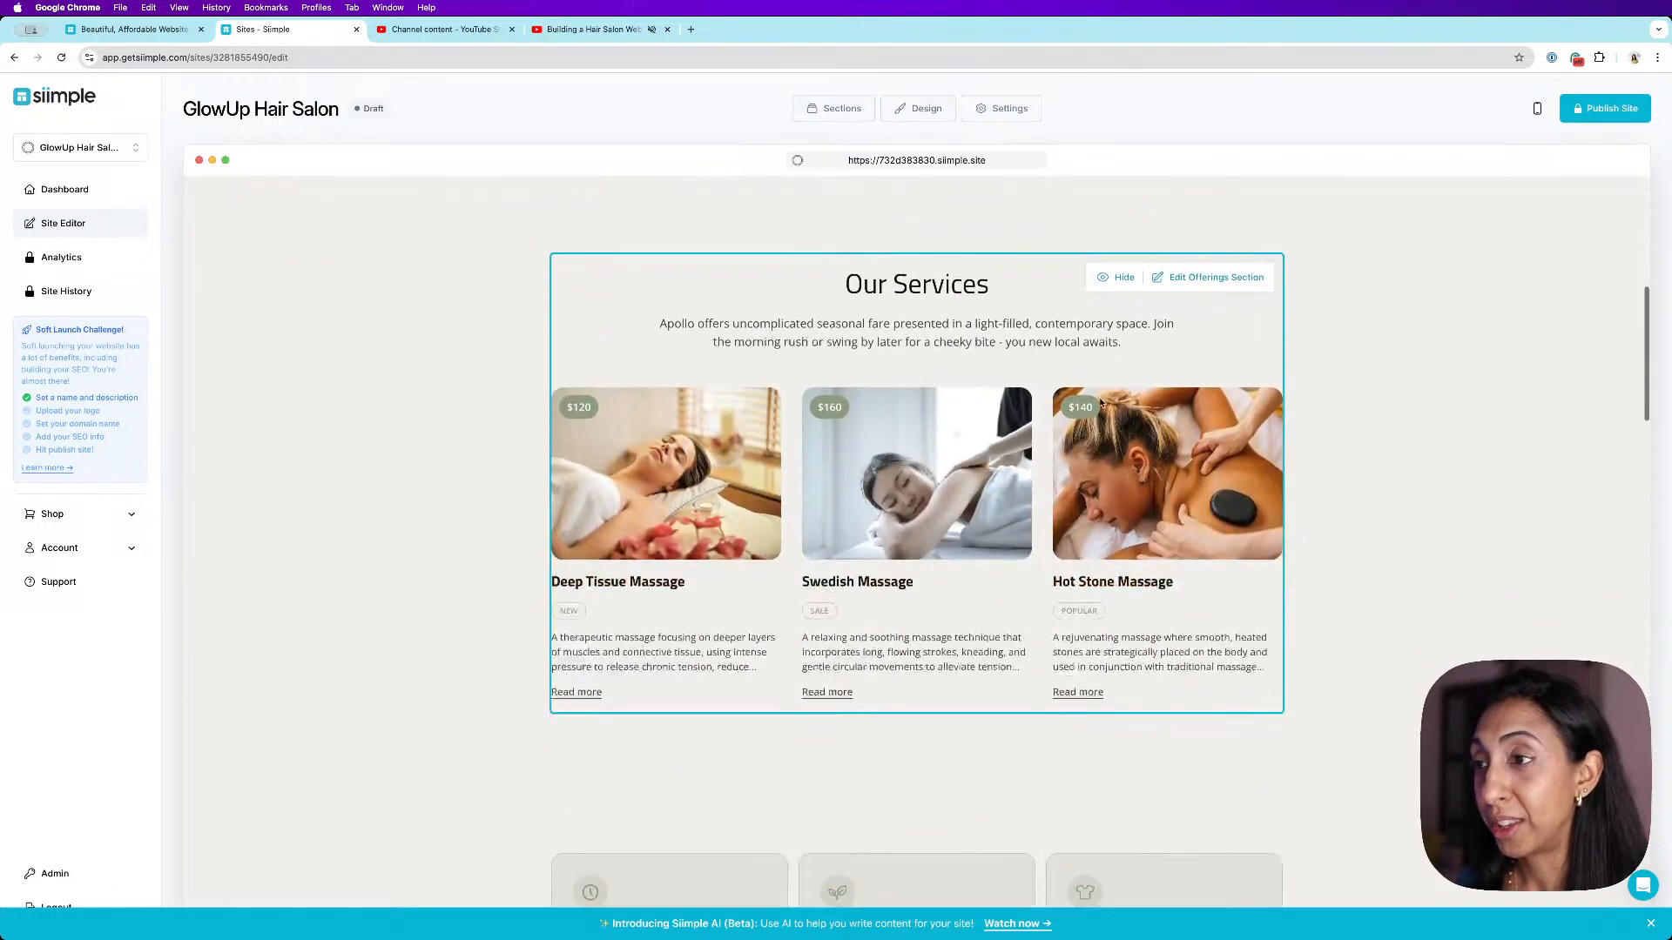
scroll(1099, 403, down, 10)
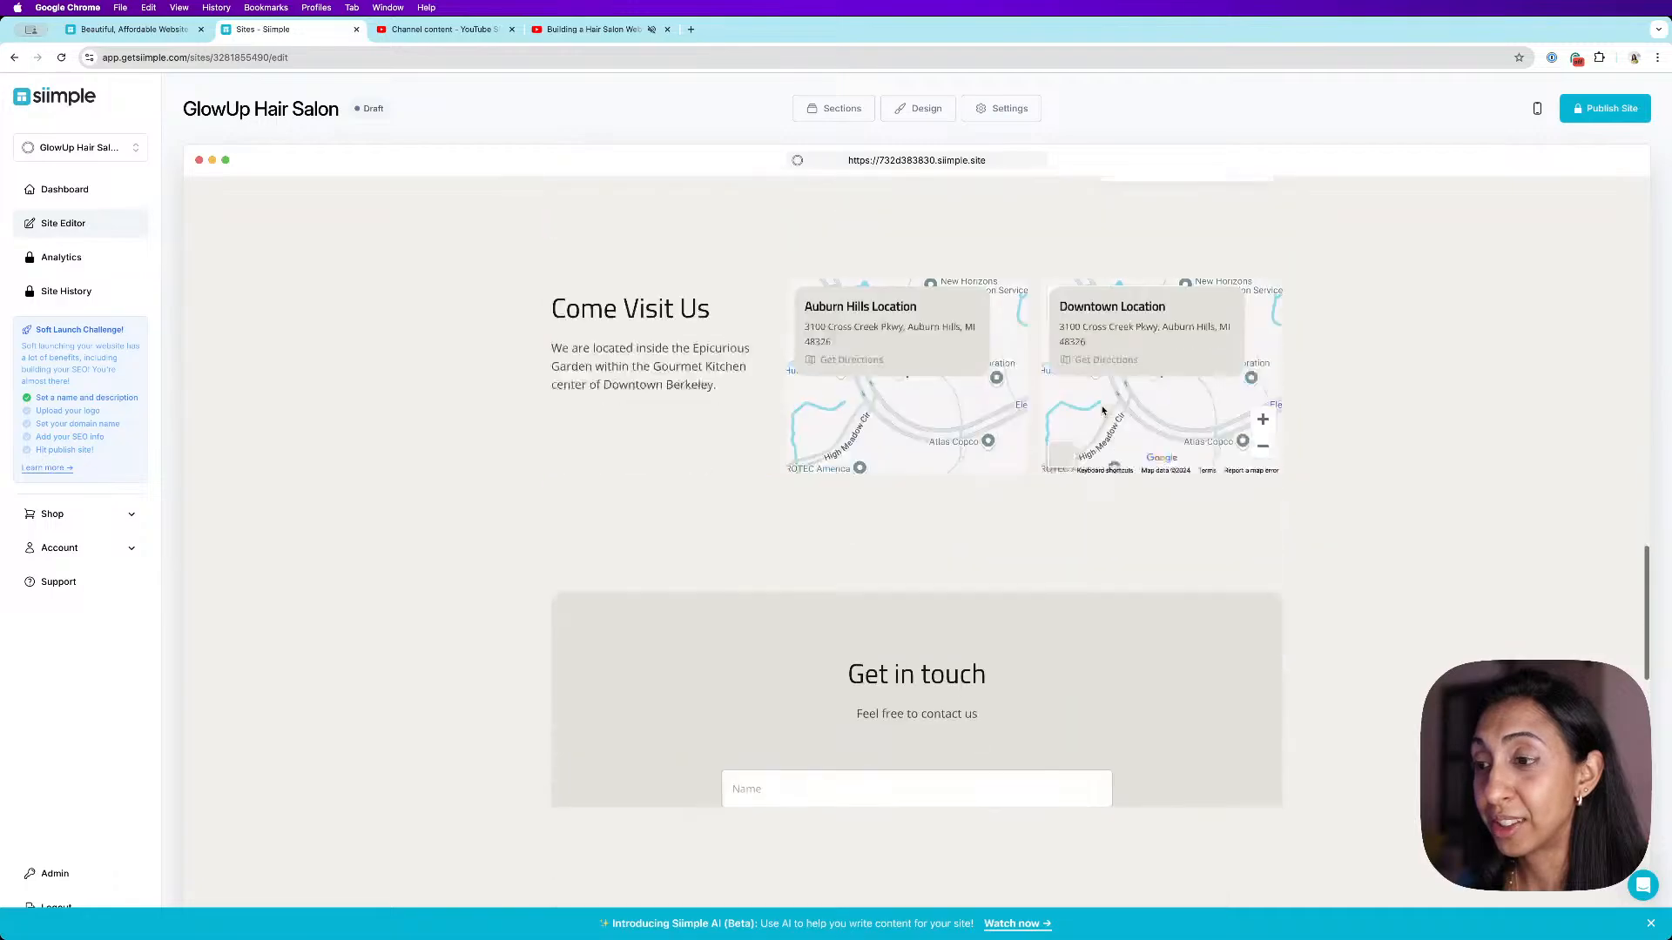
- Move the Features section above the Services section in the page sections list and save the order
click(845, 110)
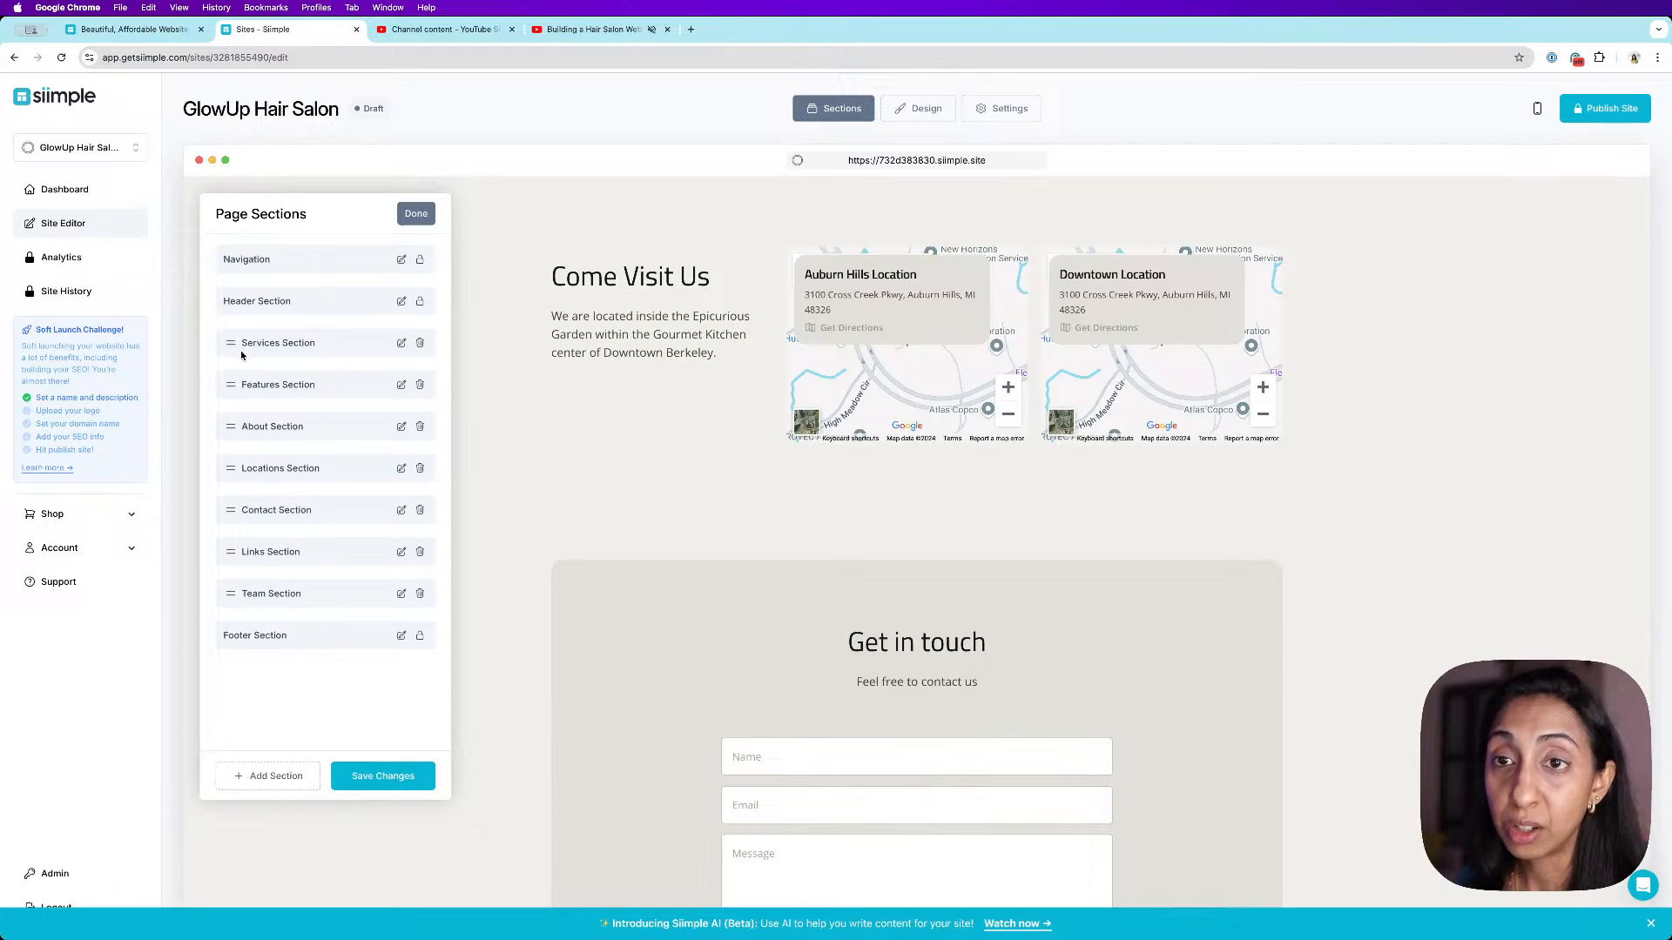
drag(244, 380, 242, 343)
click(270, 777)
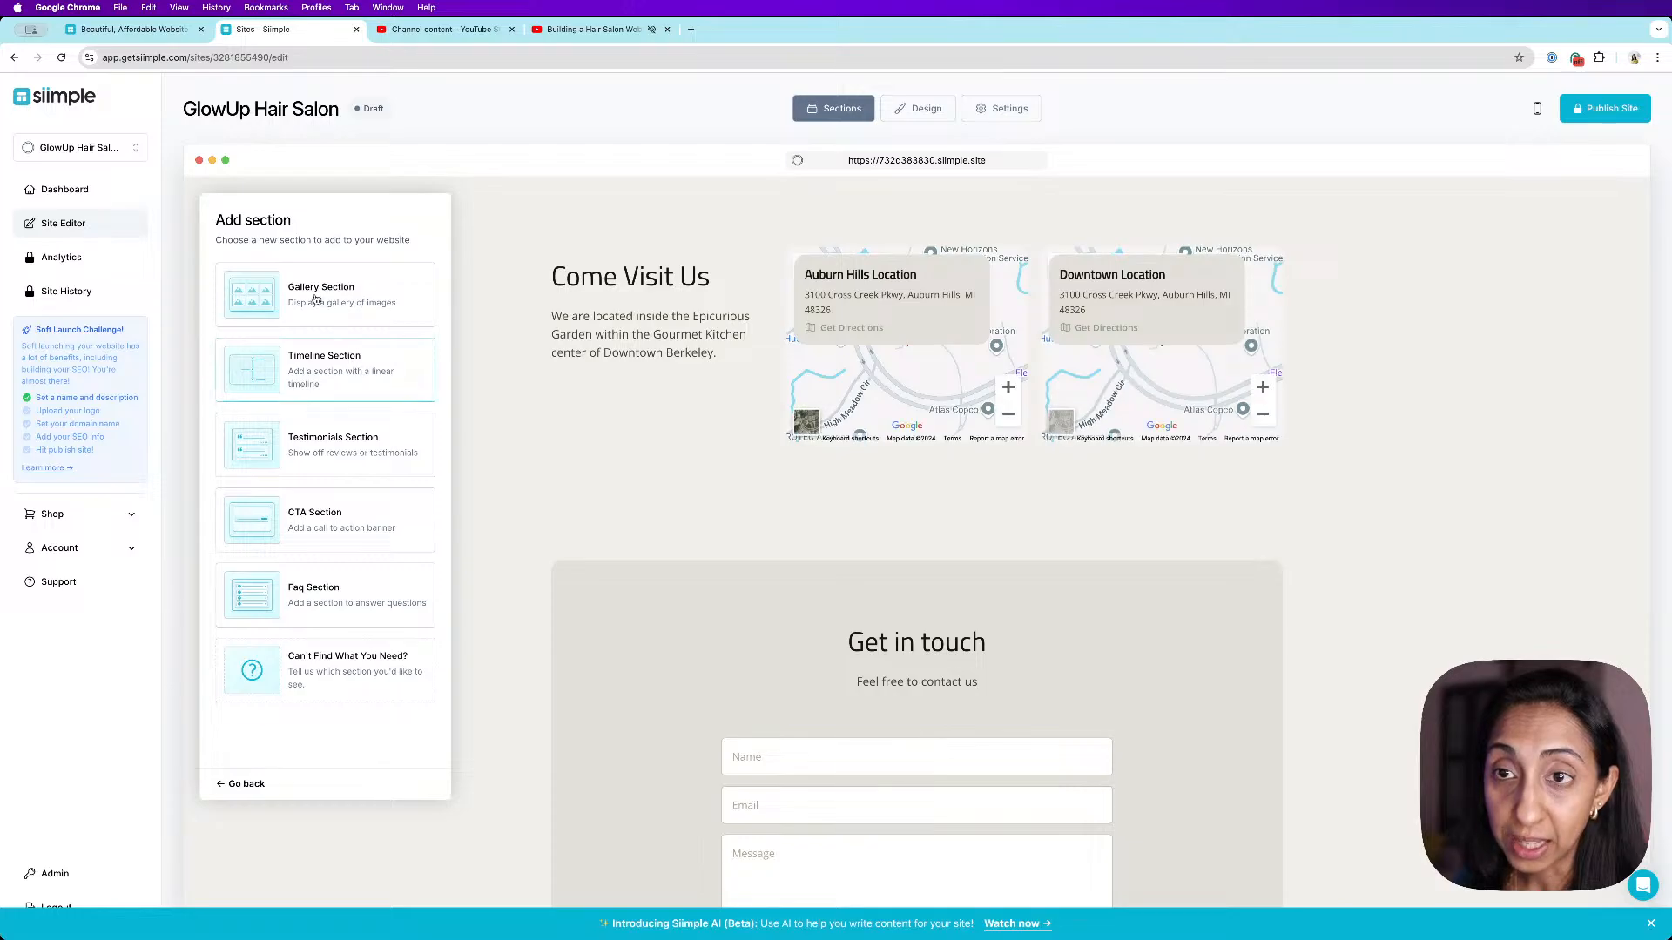
click(236, 783)
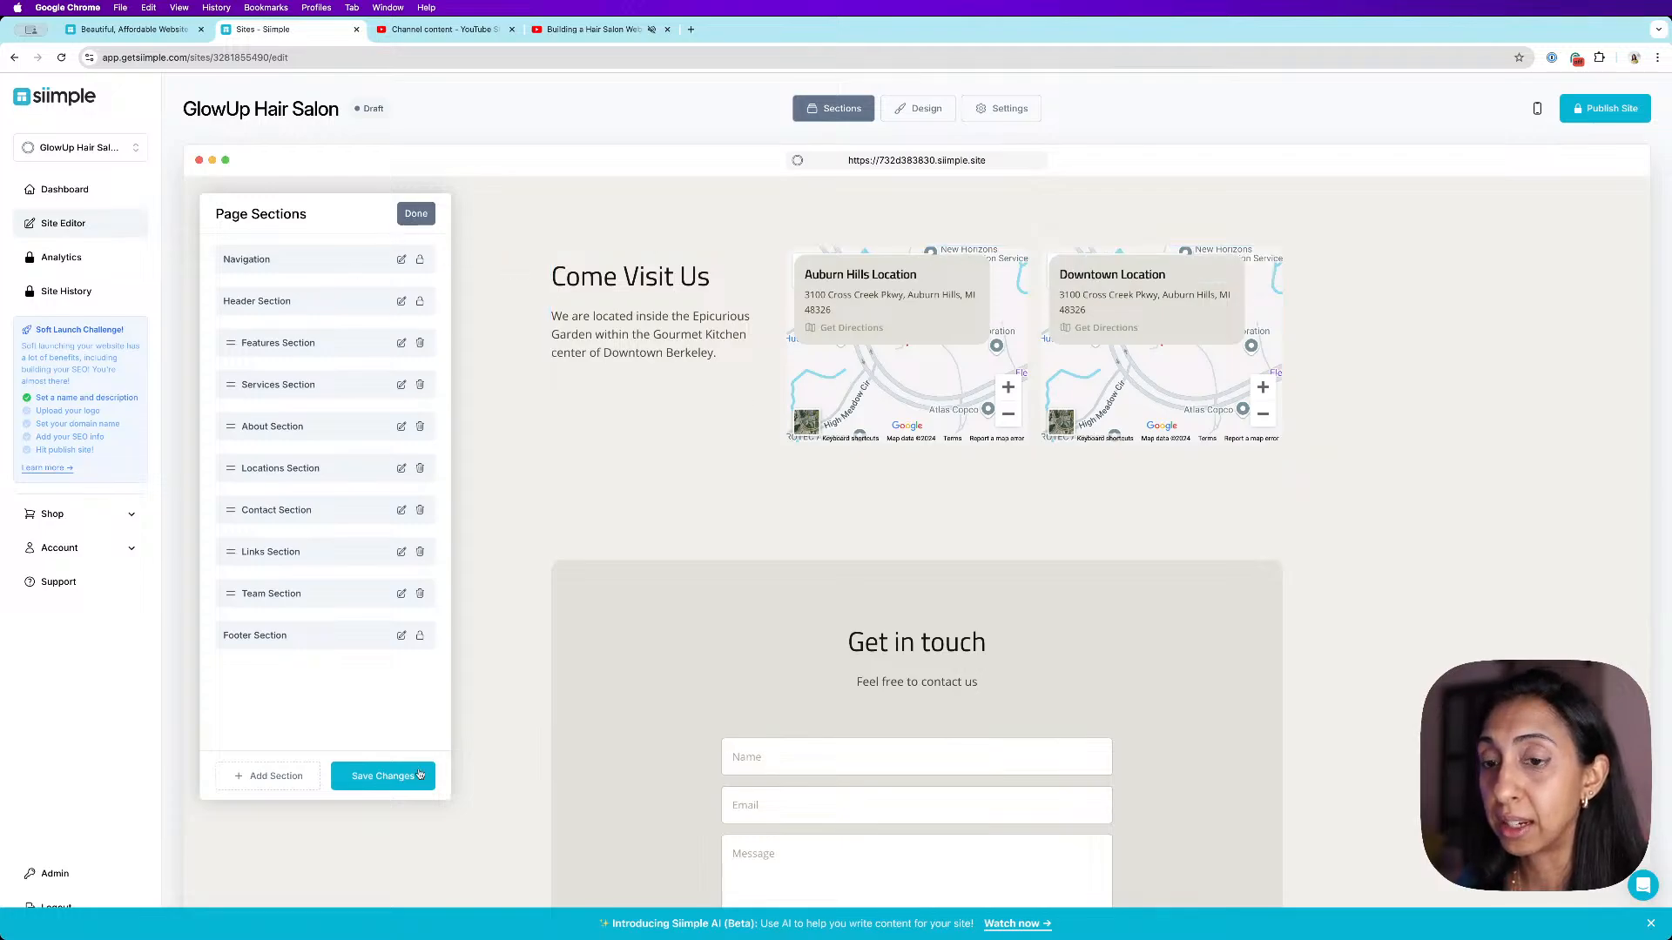
click(381, 776)
click(416, 214)
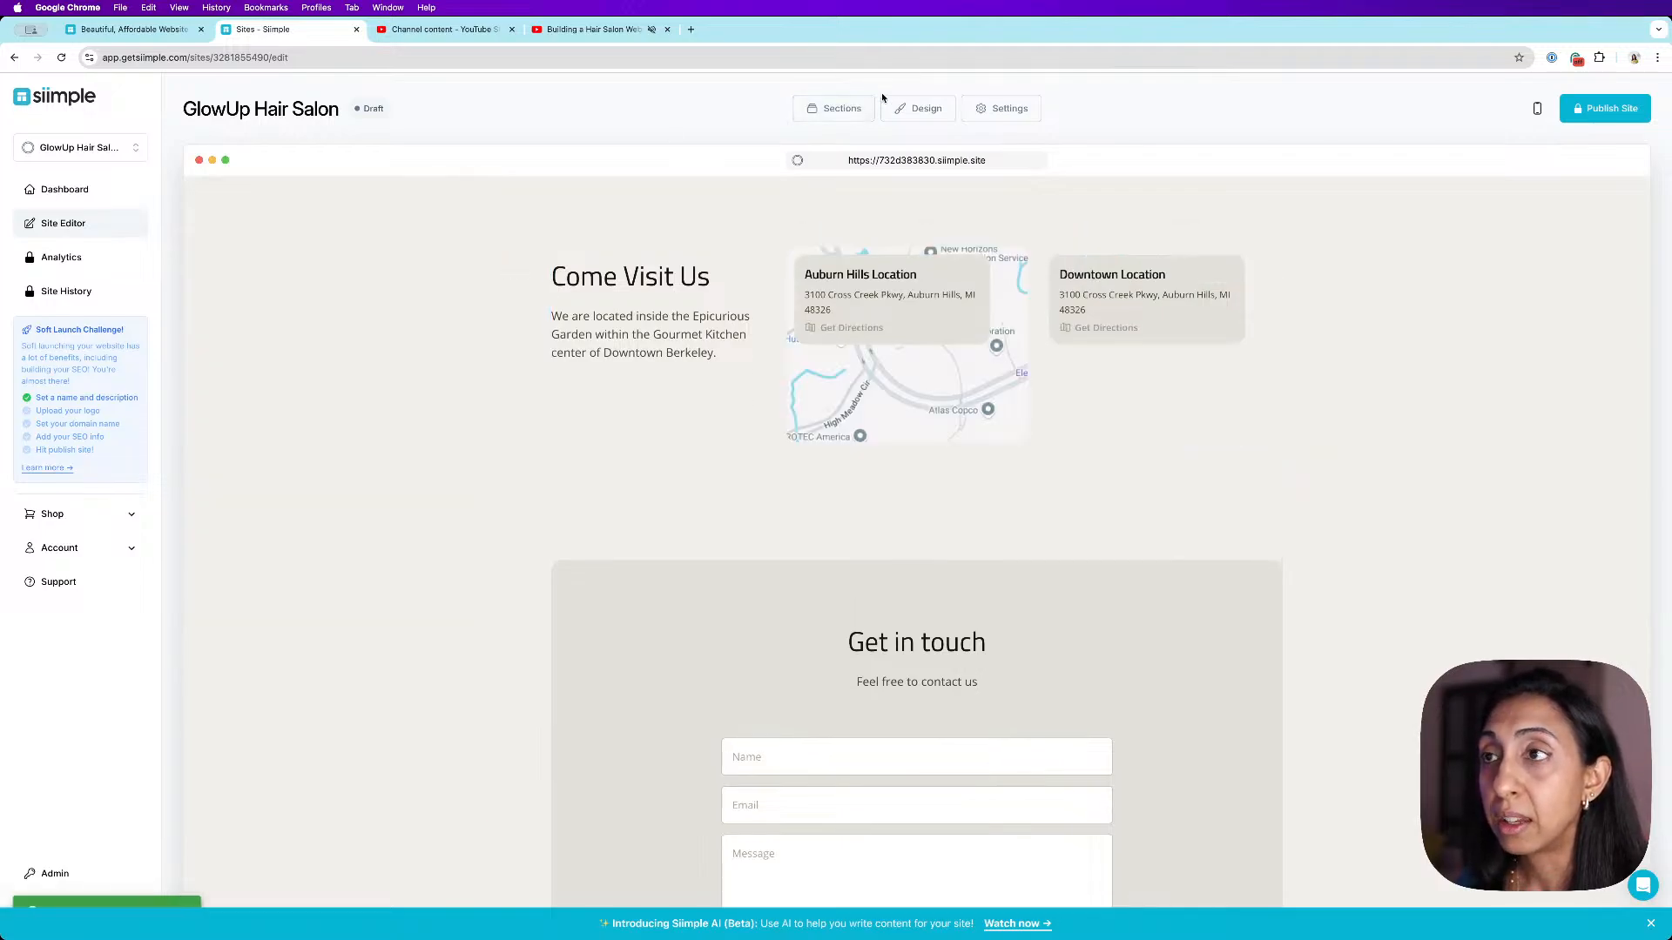
- Try a light teal colour palette in the design settings
click(917, 109)
scroll(1211, 378, up, 15)
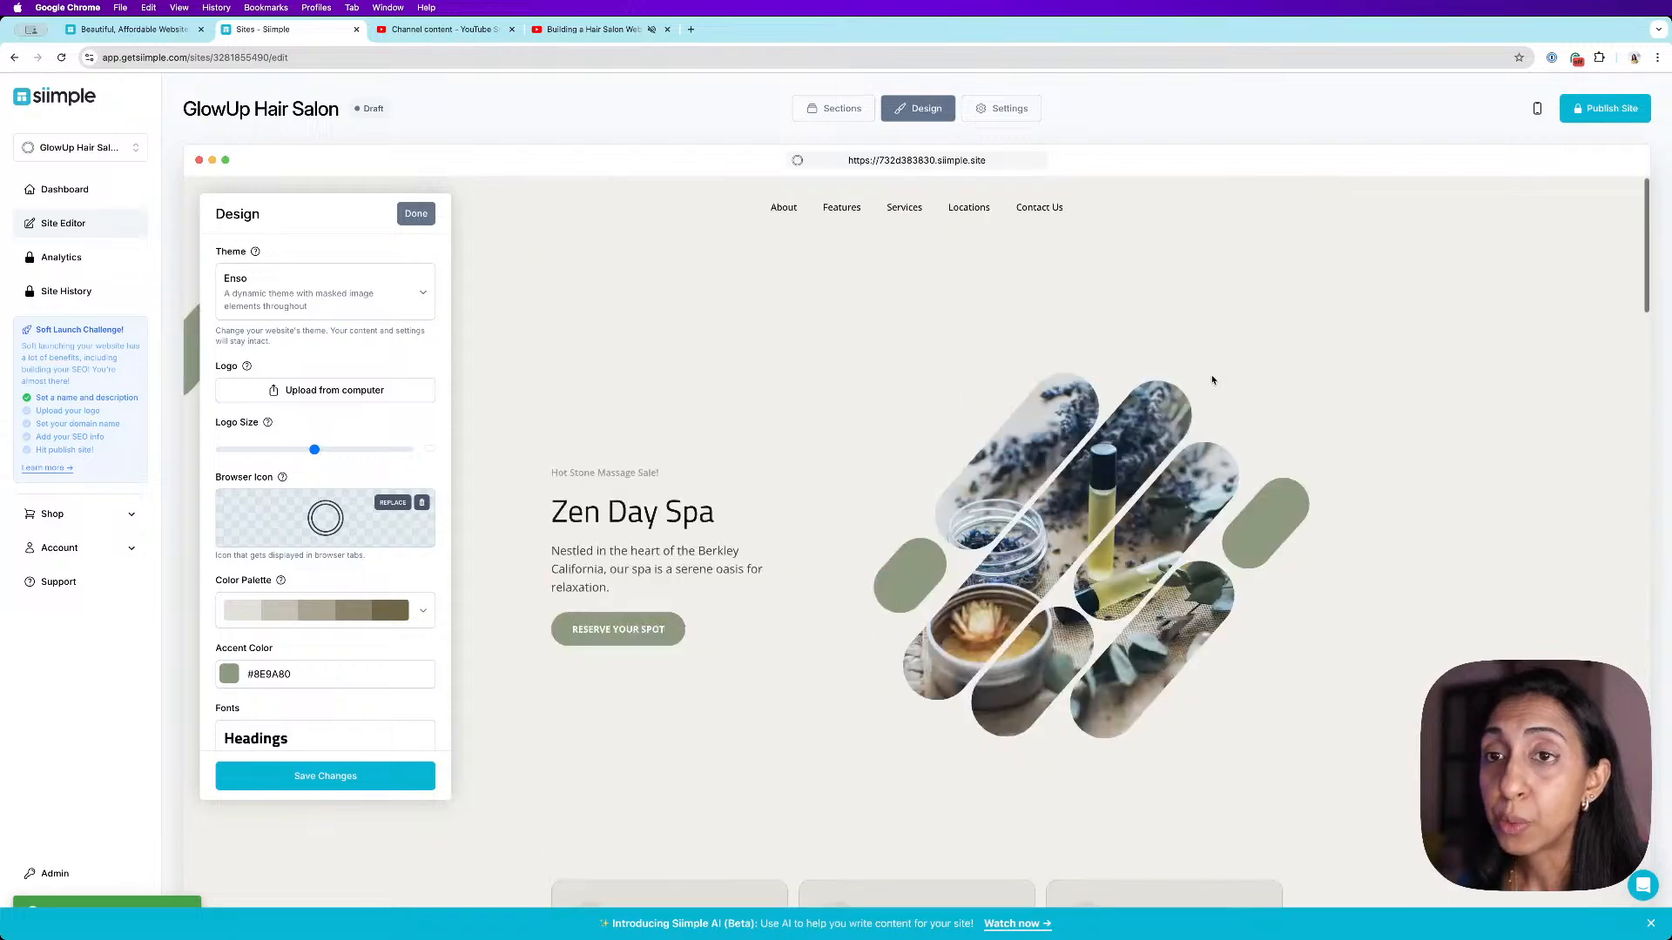
scroll(1212, 380, down, 3)
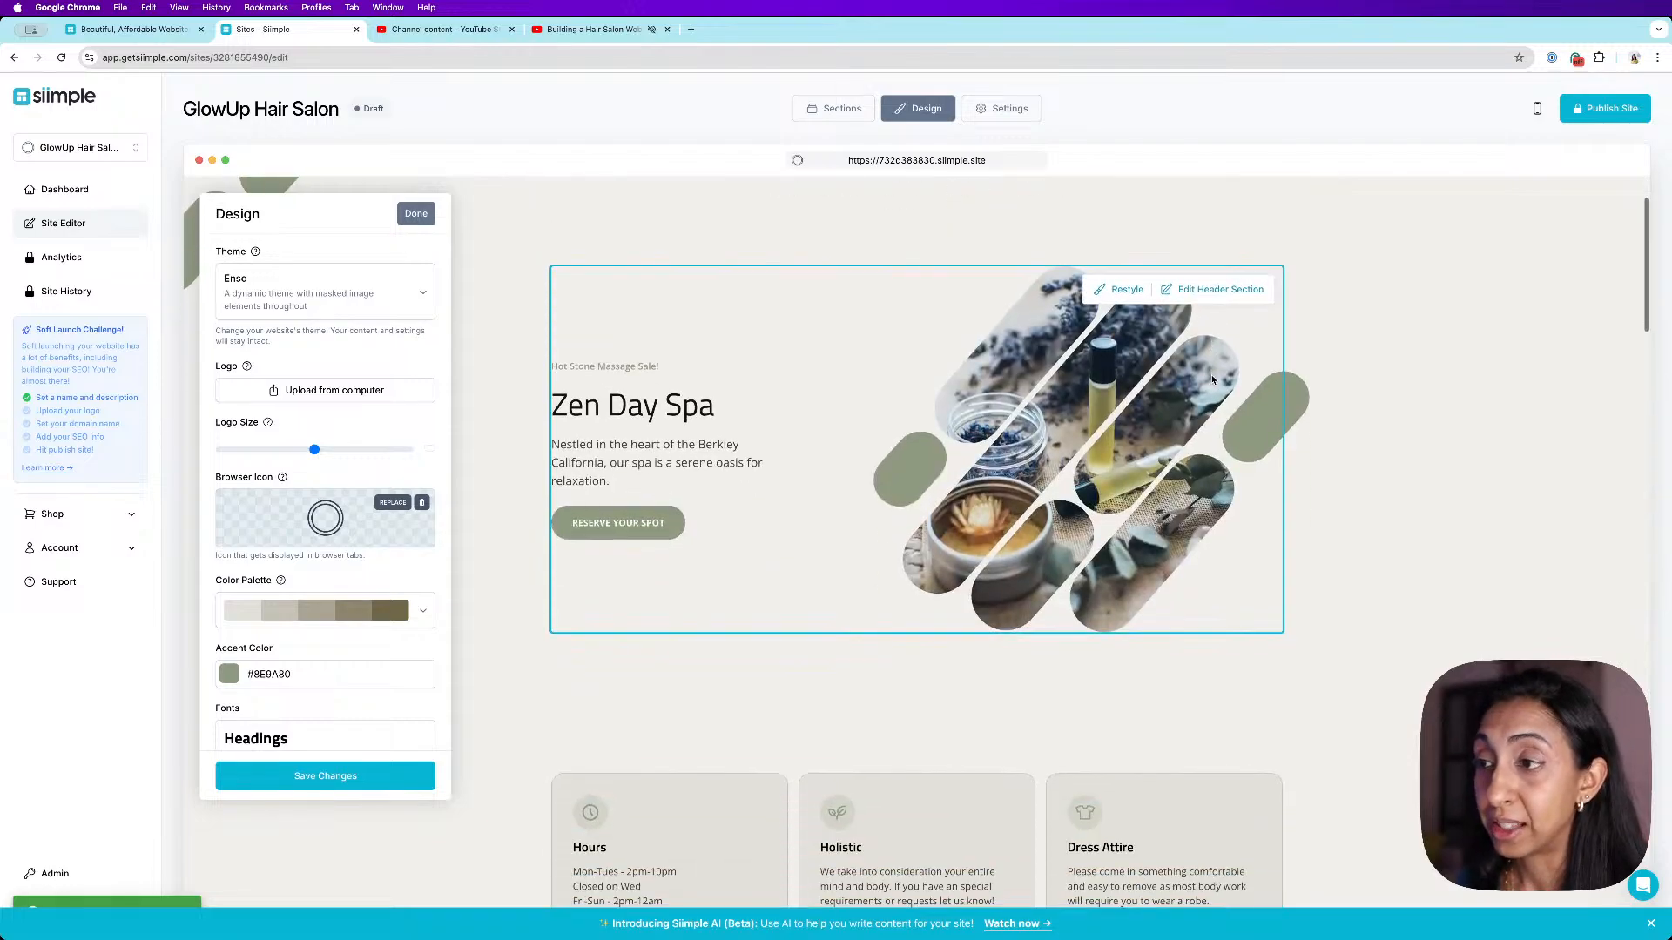
scroll(325, 488, down, 2)
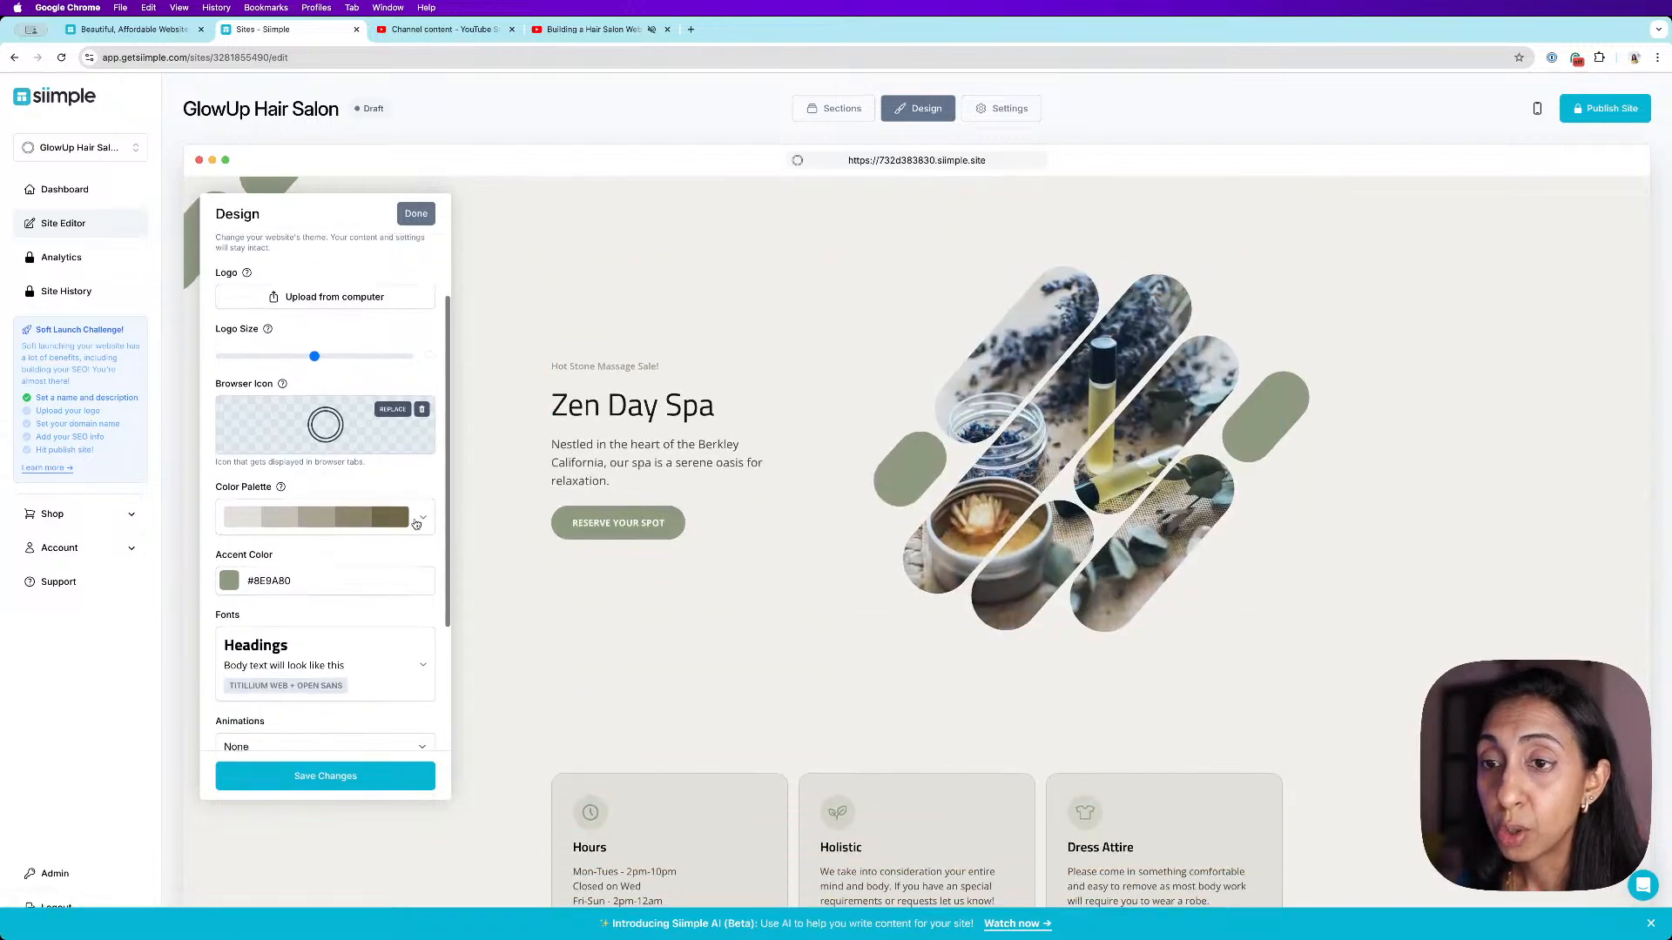
click(391, 527)
scroll(383, 592, down, 2)
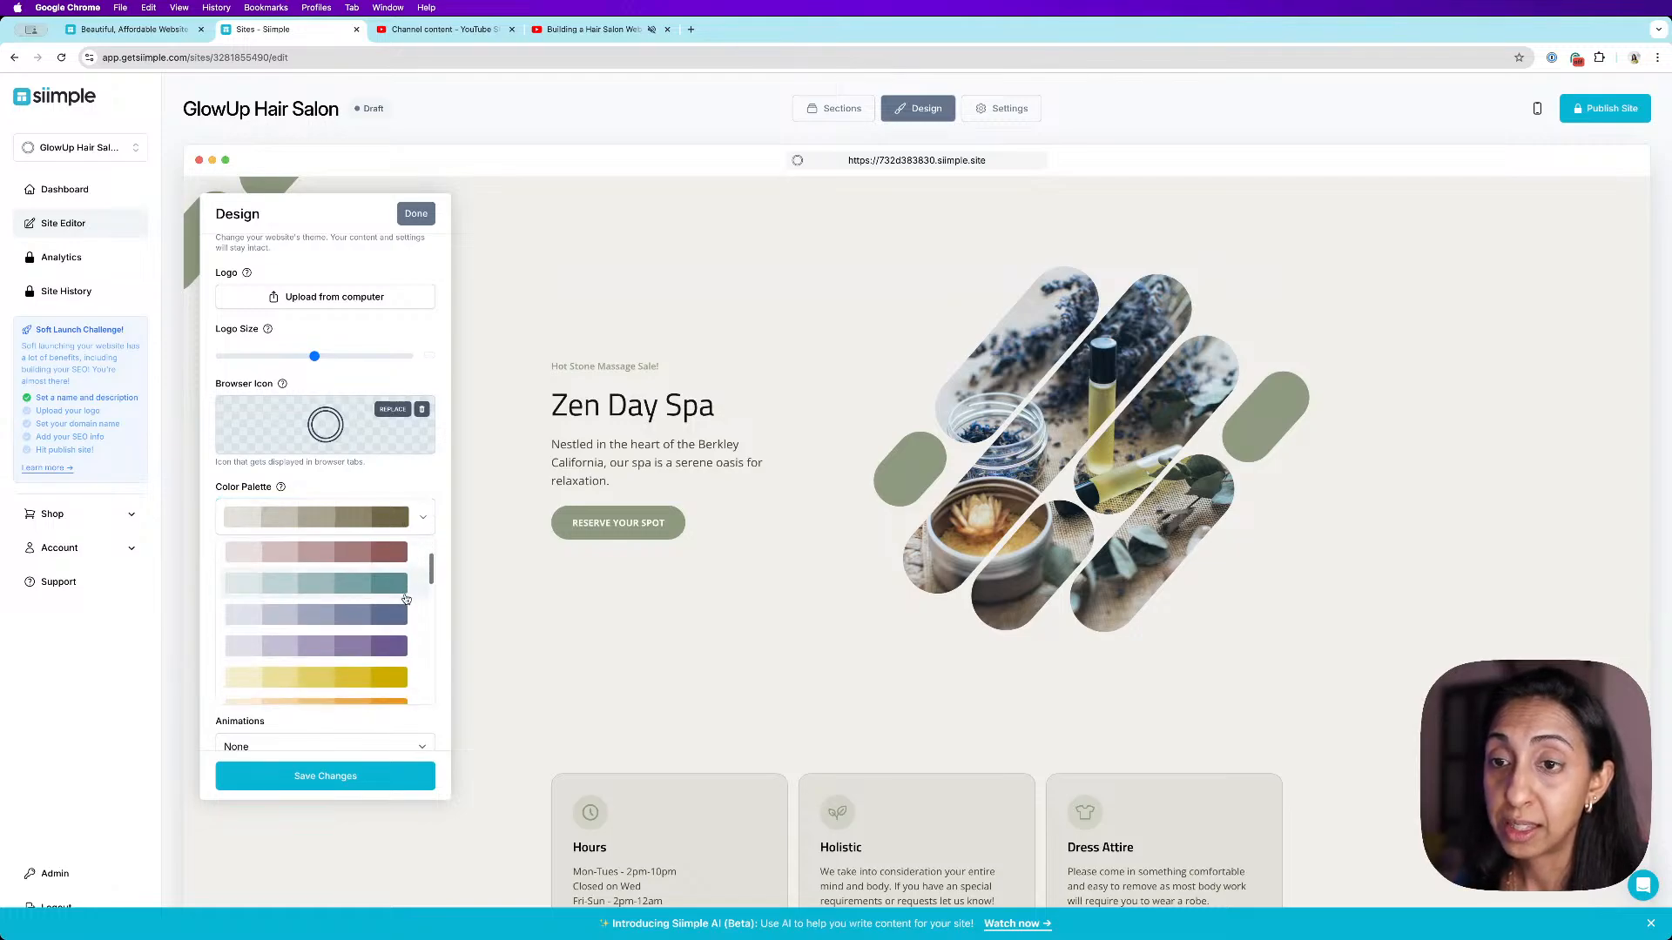
click(382, 587)
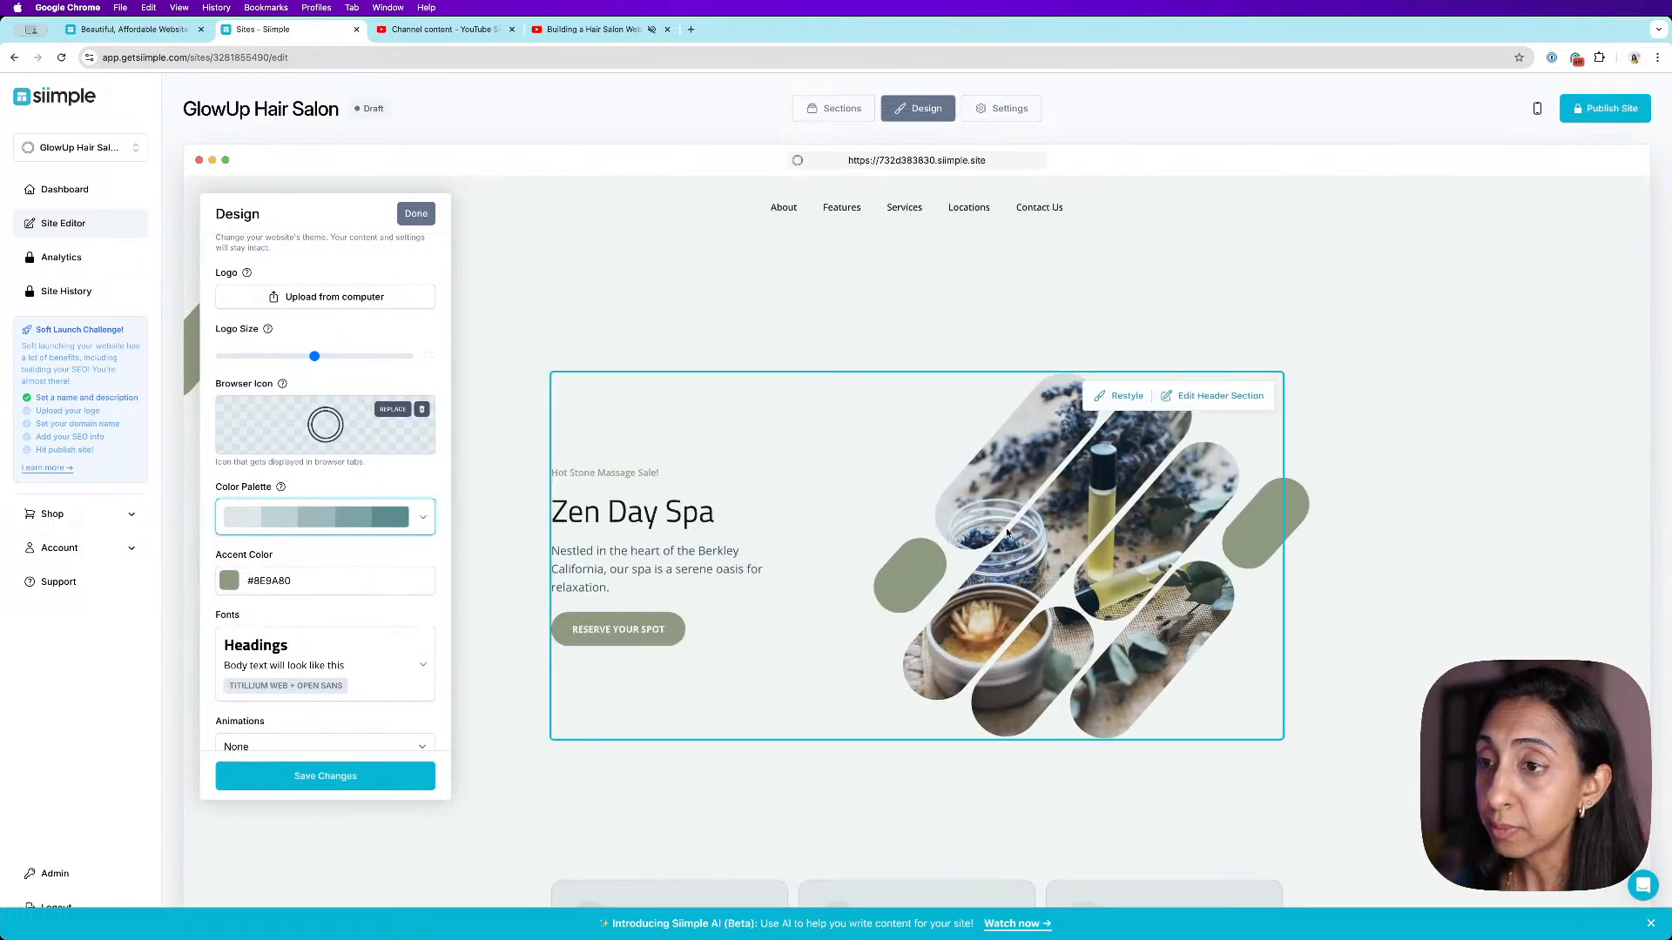
- Try a dark teal colour palette instead
scroll(1005, 533, down, 10)
scroll(1006, 533, down, 2)
click(416, 522)
scroll(386, 593, down, 2)
scroll(387, 593, down, 4)
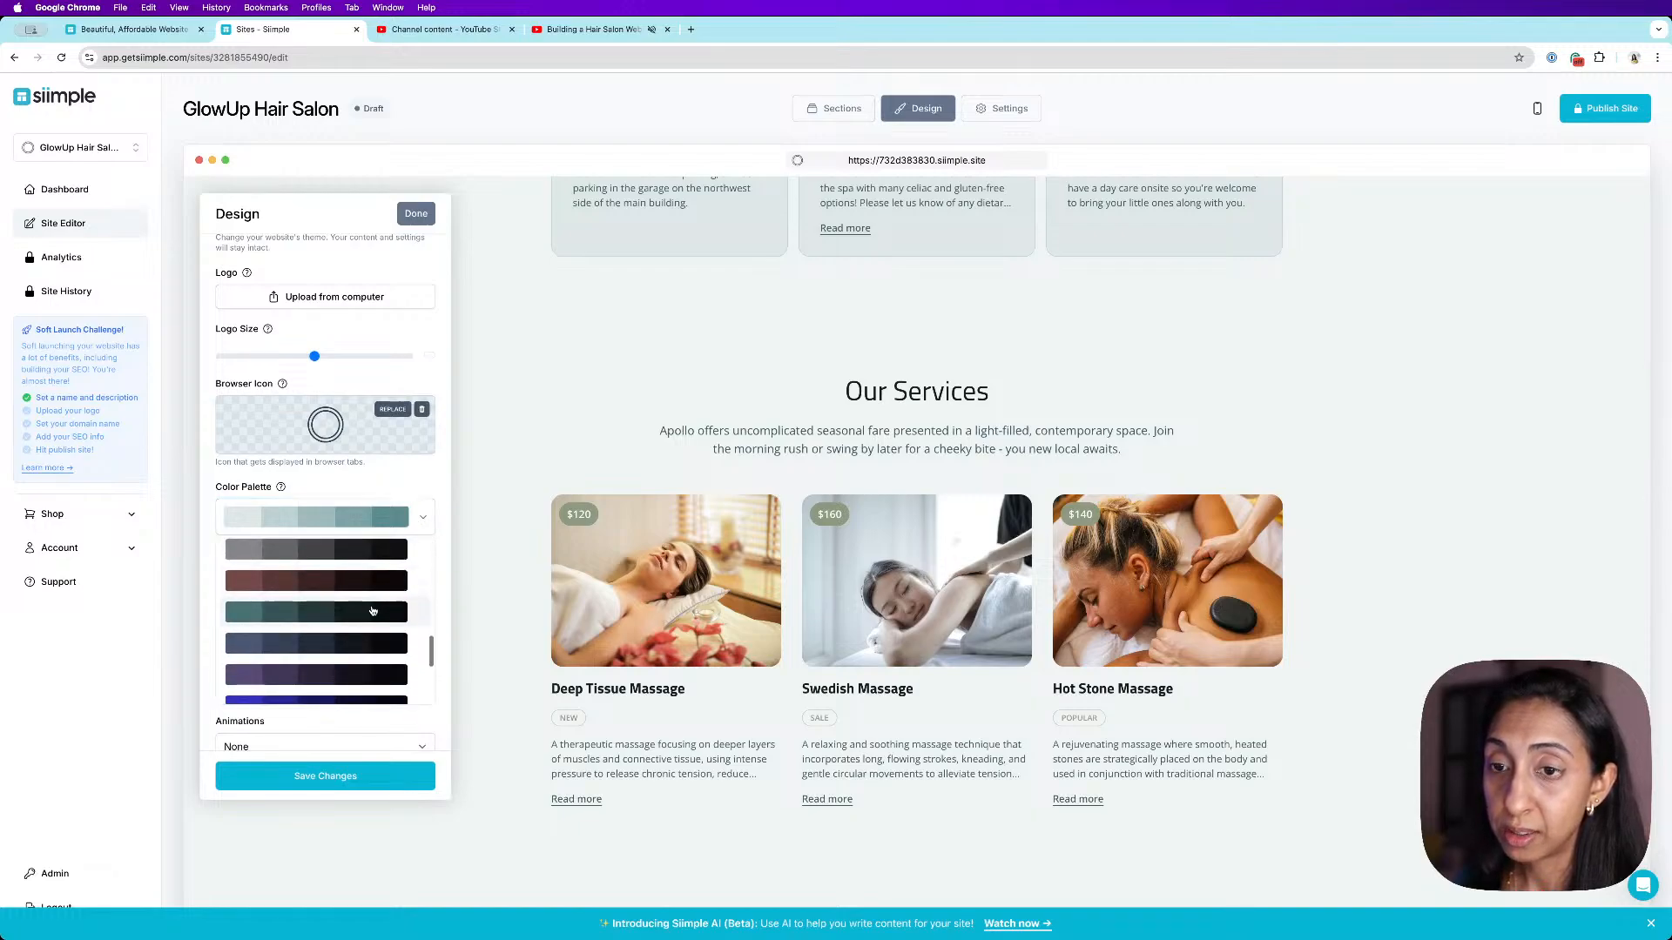
click(374, 611)
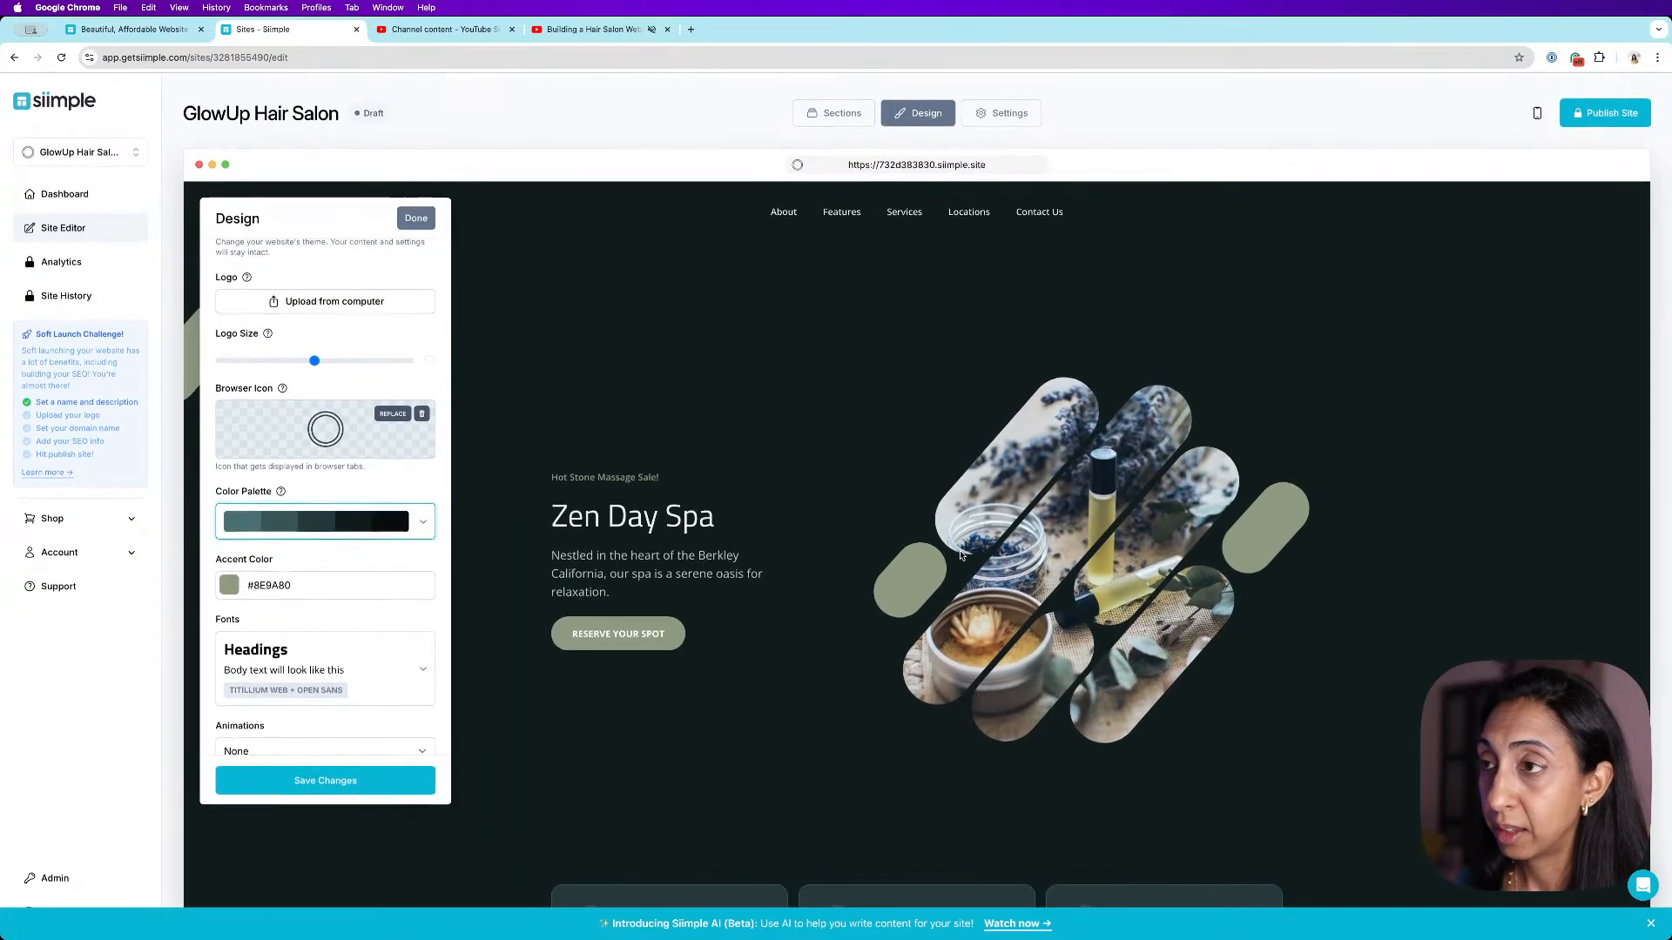
- Try a dark green colour palette instead
click(405, 531)
scroll(373, 597, down, 5)
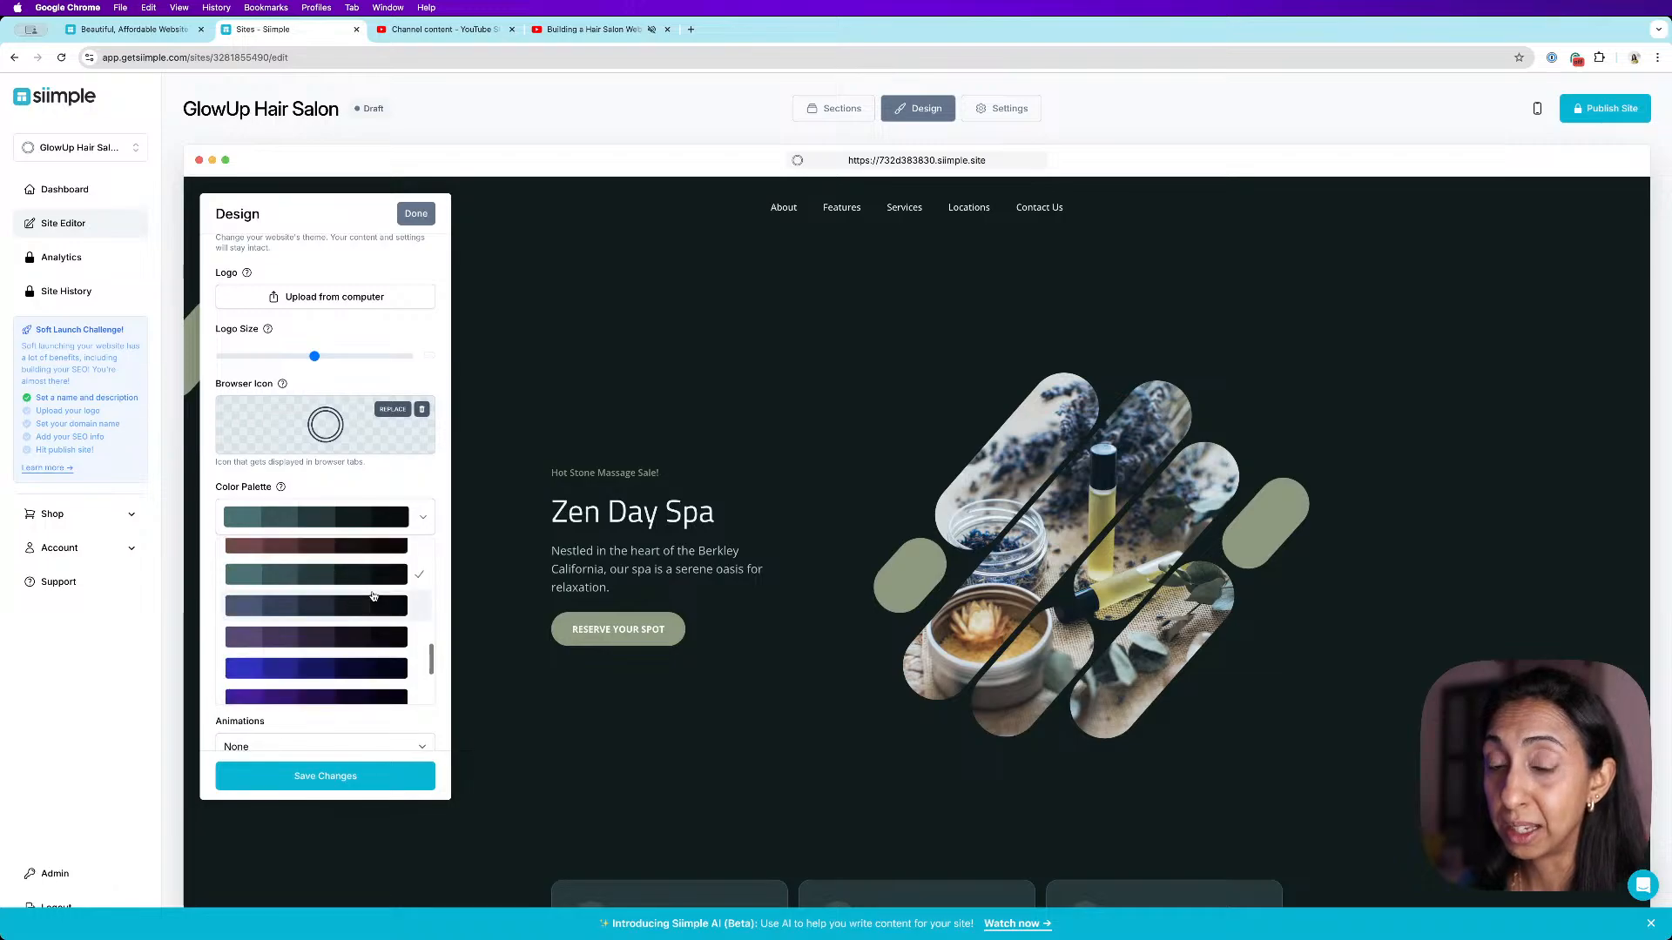
click(358, 626)
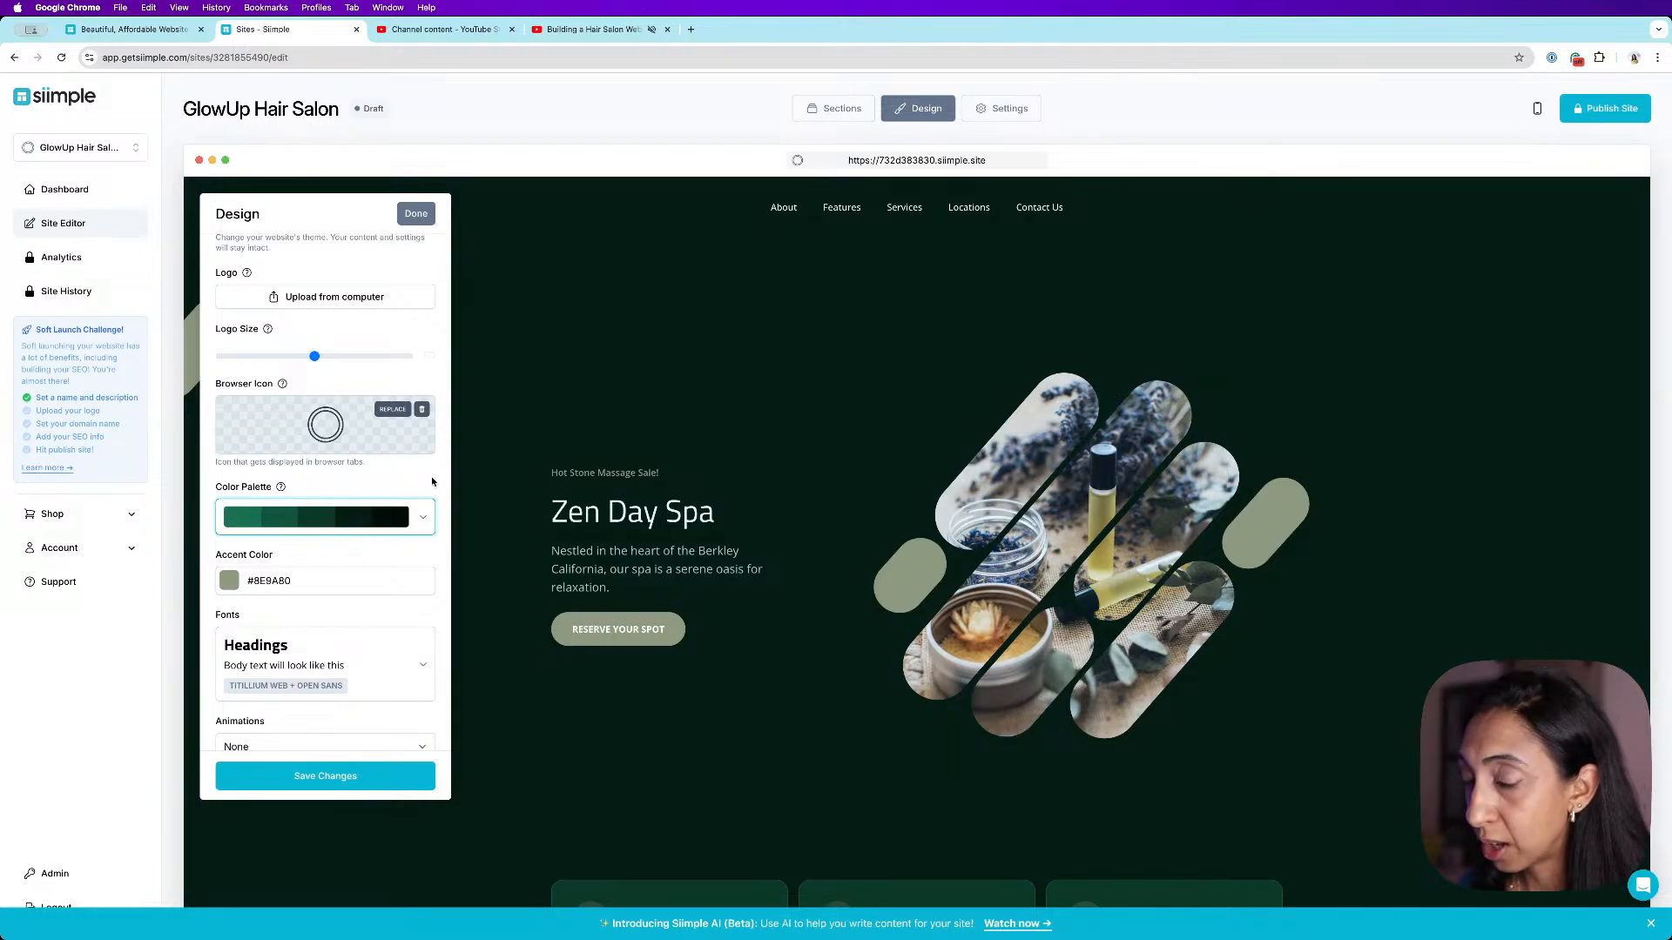
- Try a dark olive green colour palette instead
click(426, 531)
scroll(392, 600, down, 5)
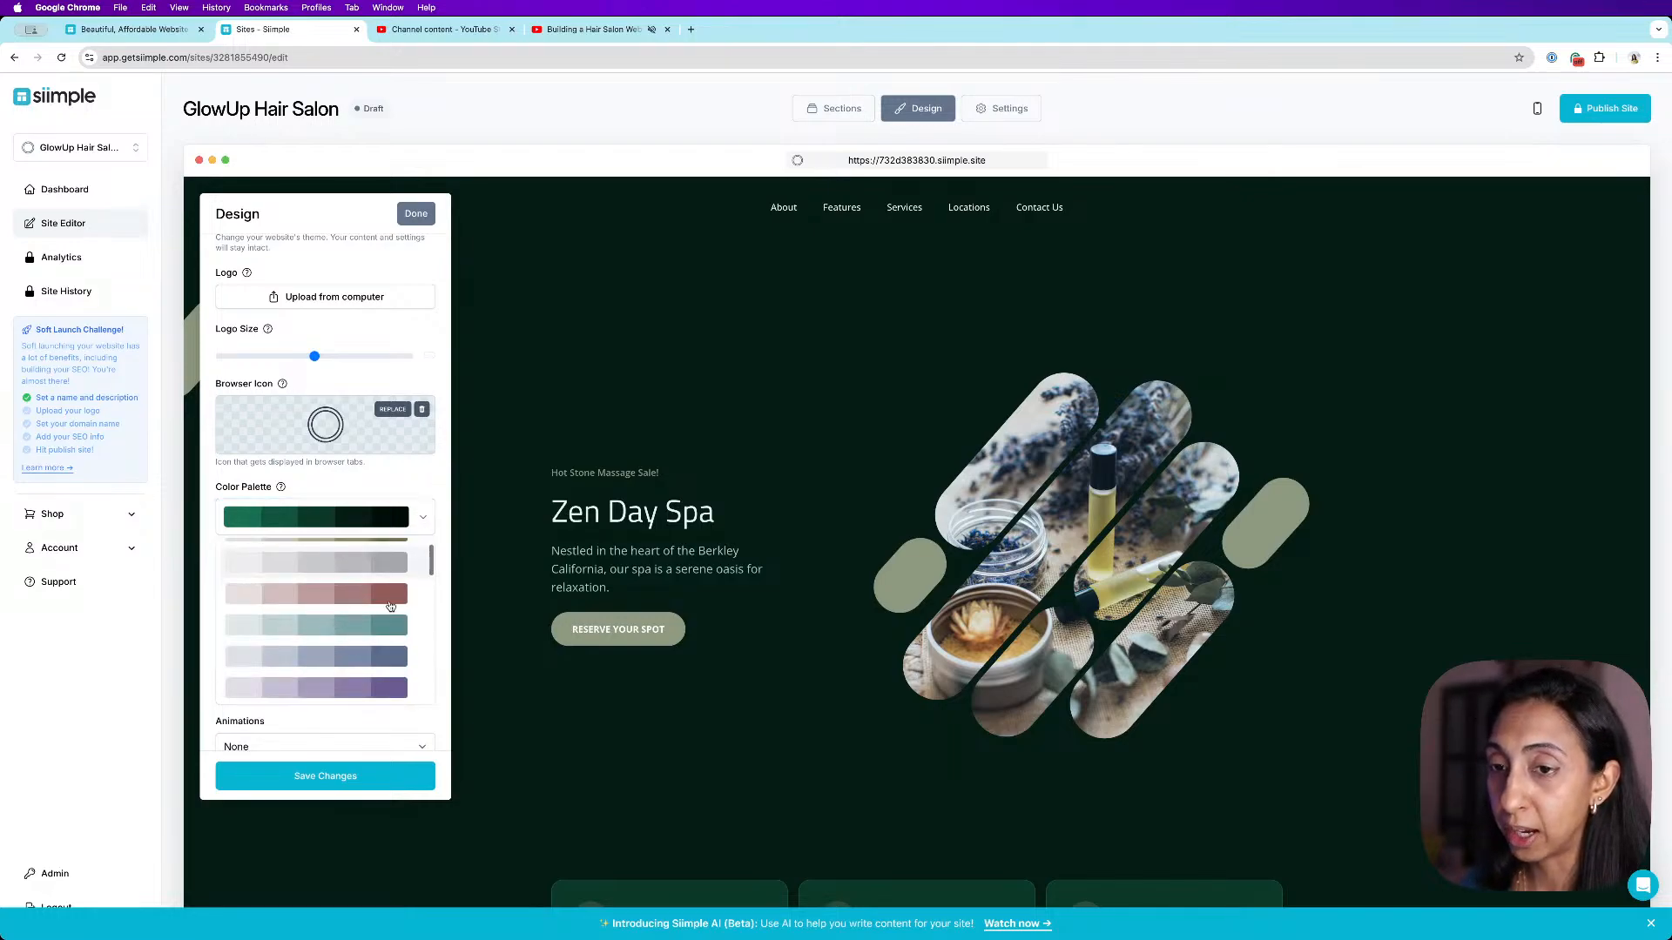
click(363, 660)
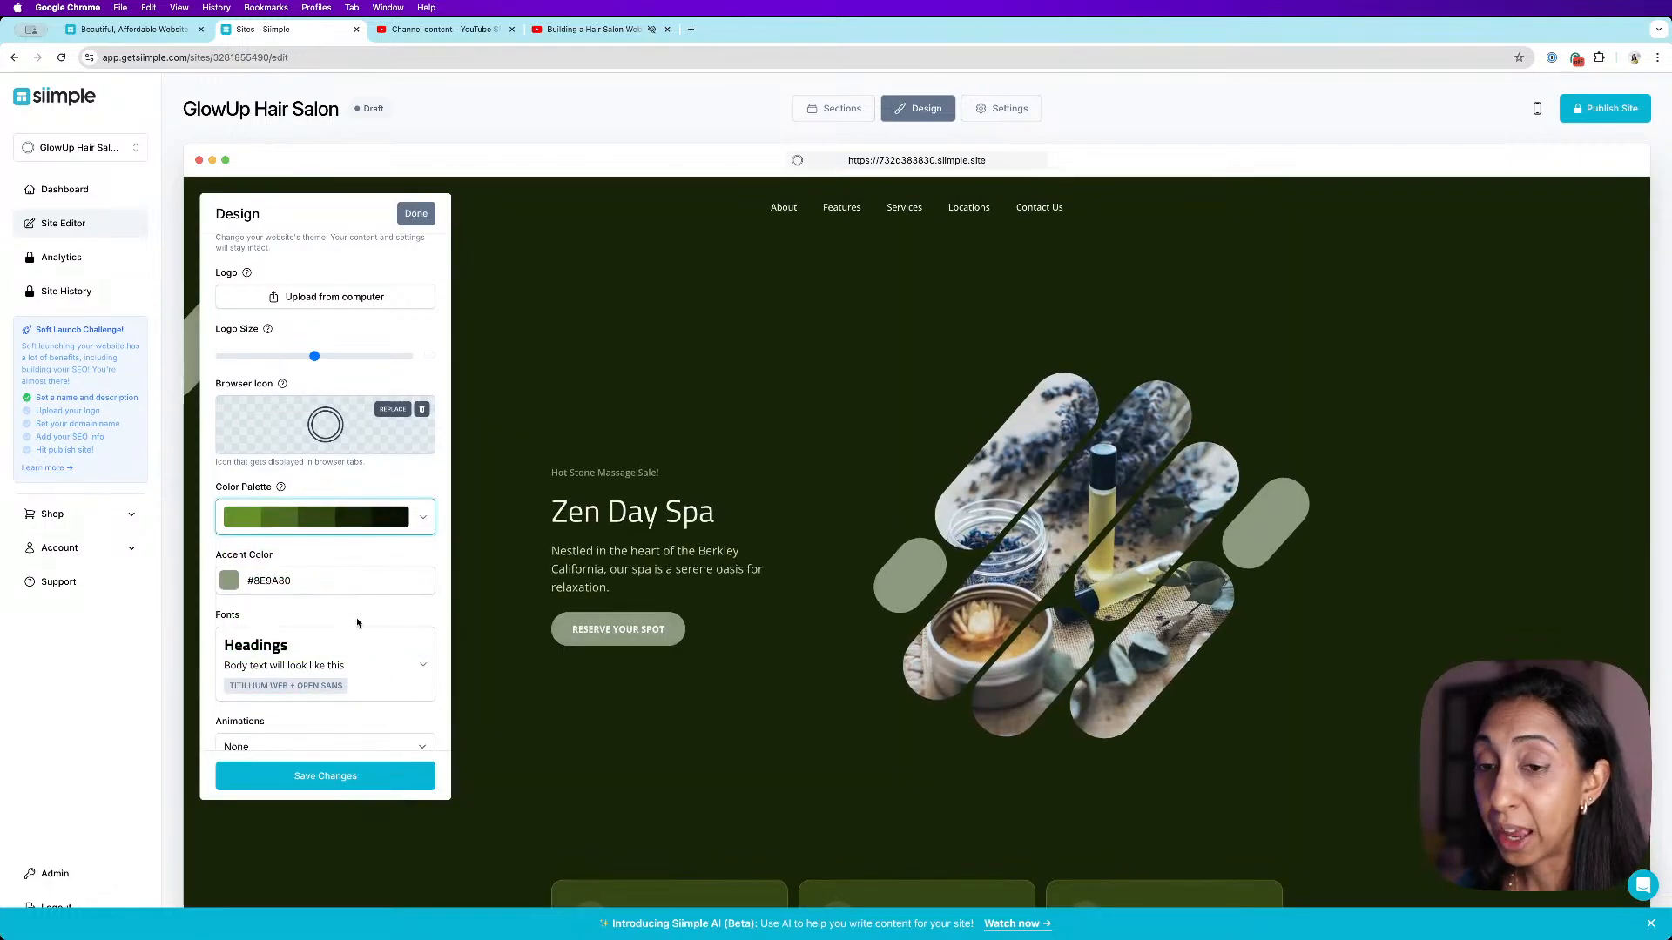
- Switch the site to the light blue-gray colour palette
click(423, 519)
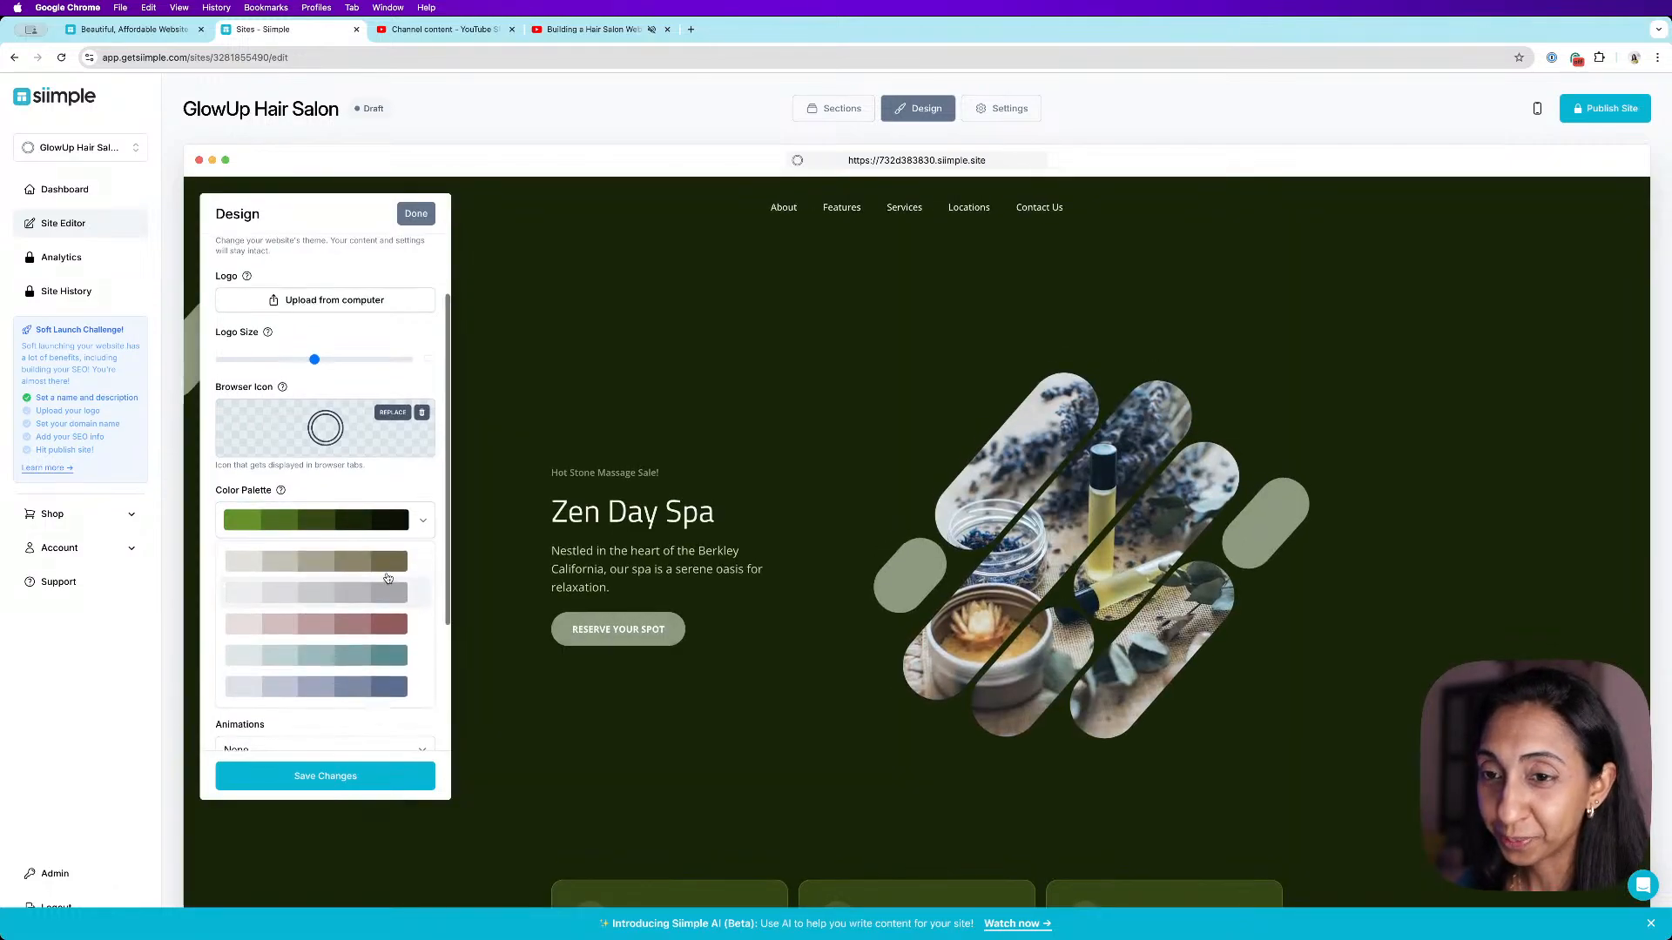
scroll(384, 584, up, 2)
scroll(375, 696, down, 5)
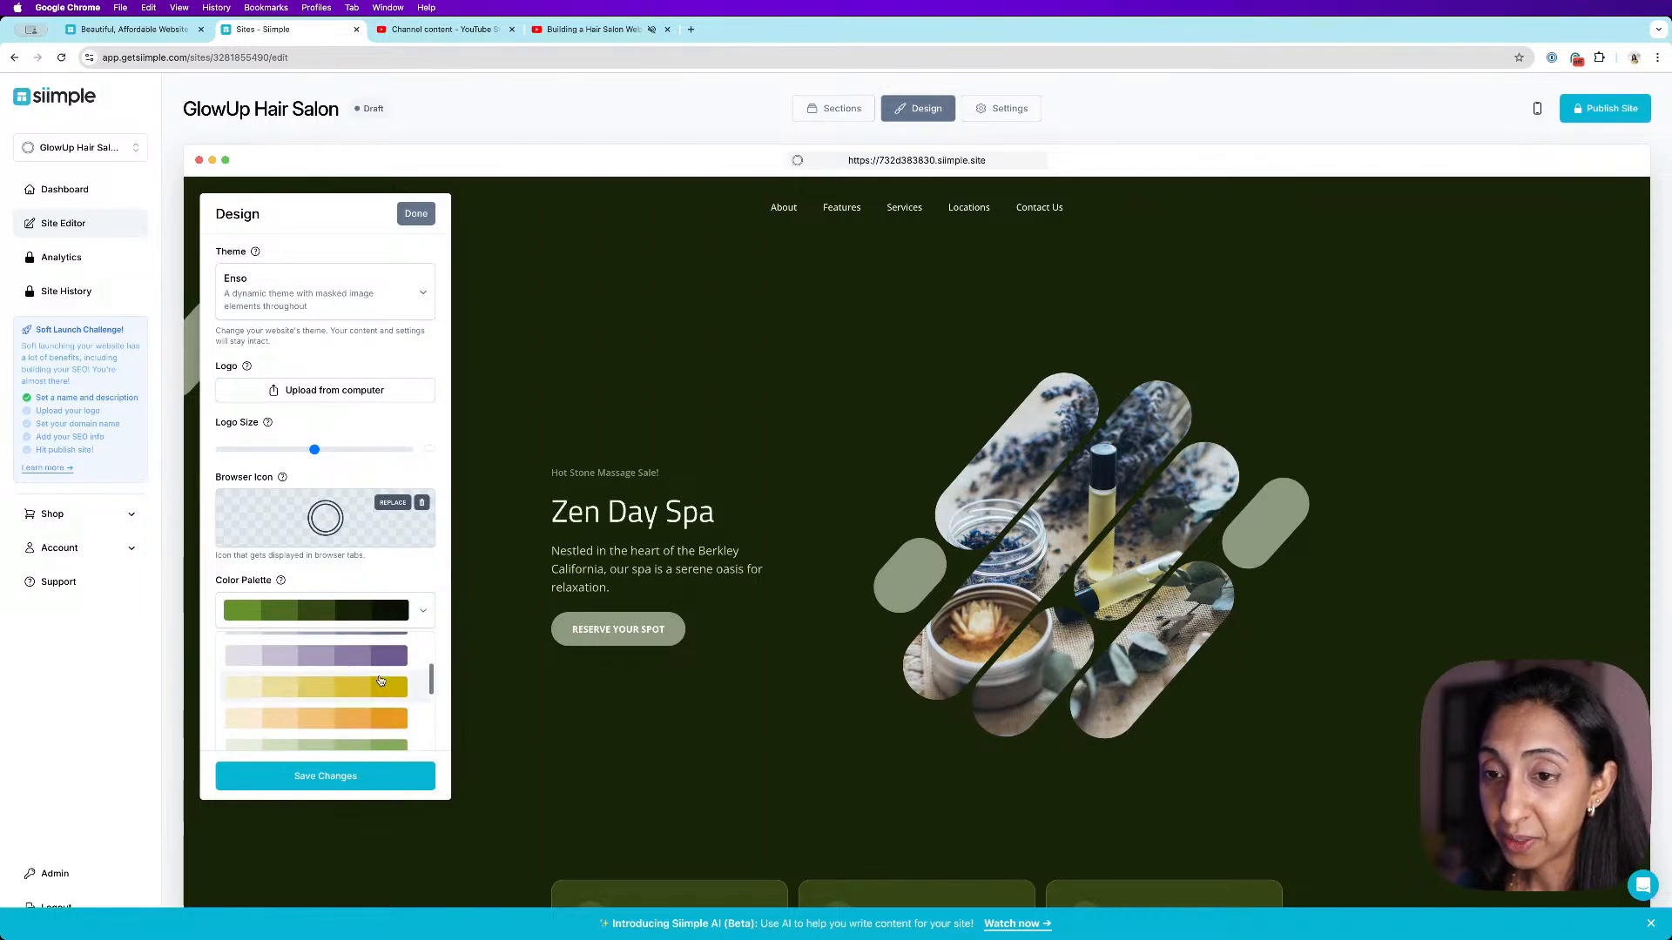
click(382, 666)
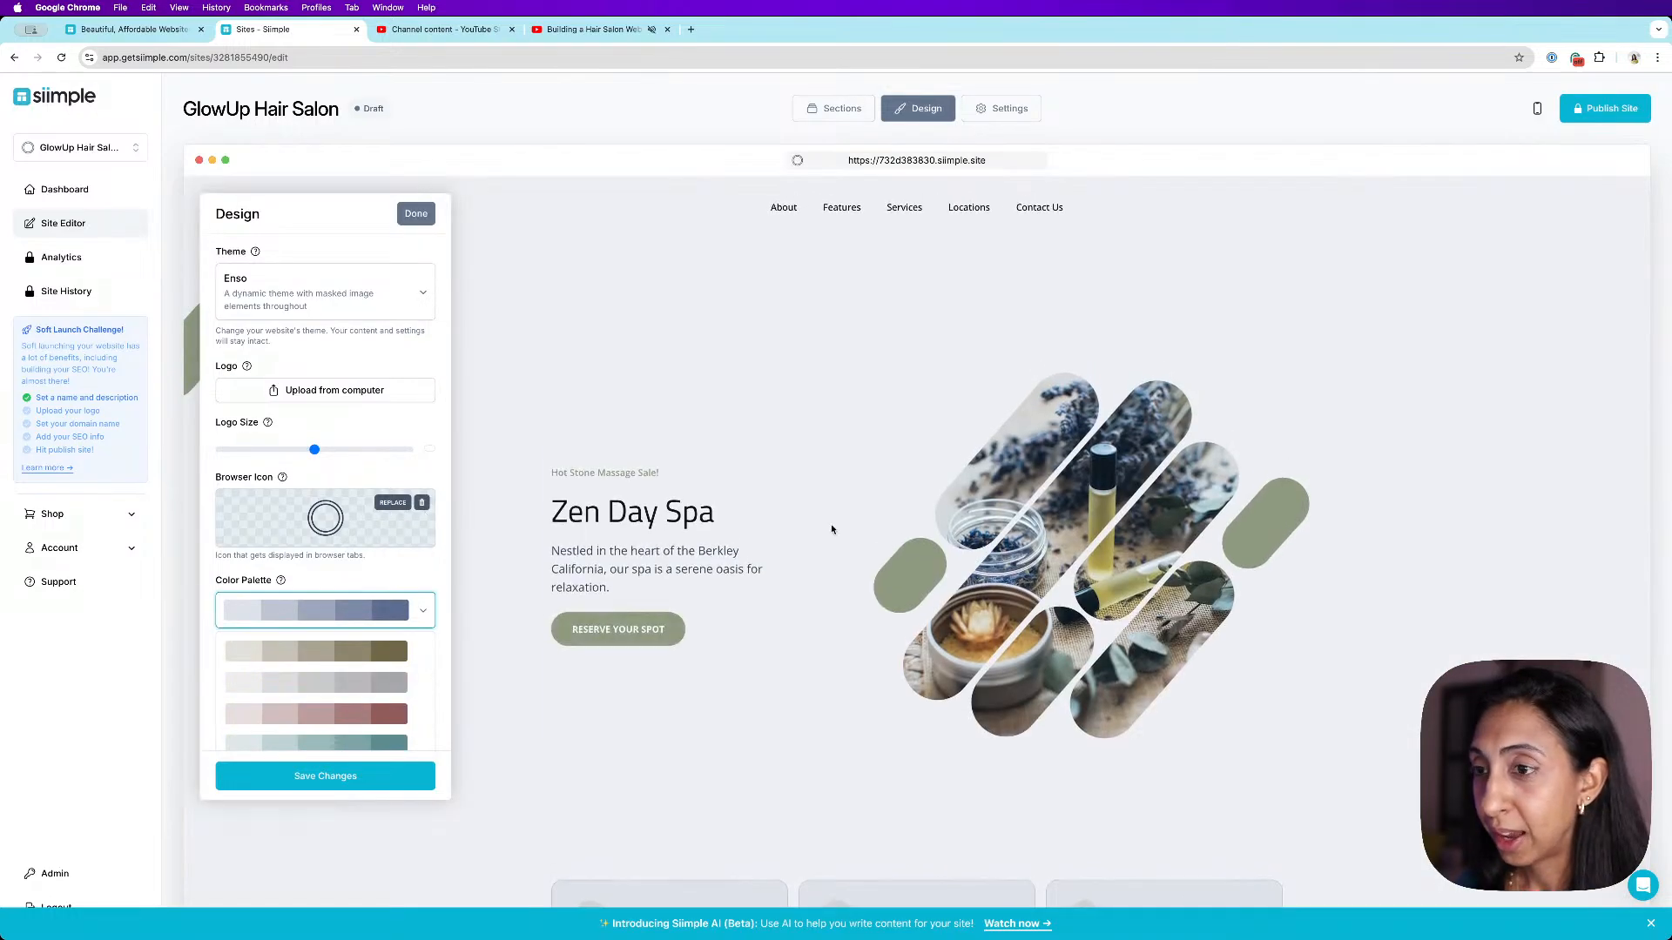
scroll(885, 529, down, 5)
scroll(831, 535, down, 15)
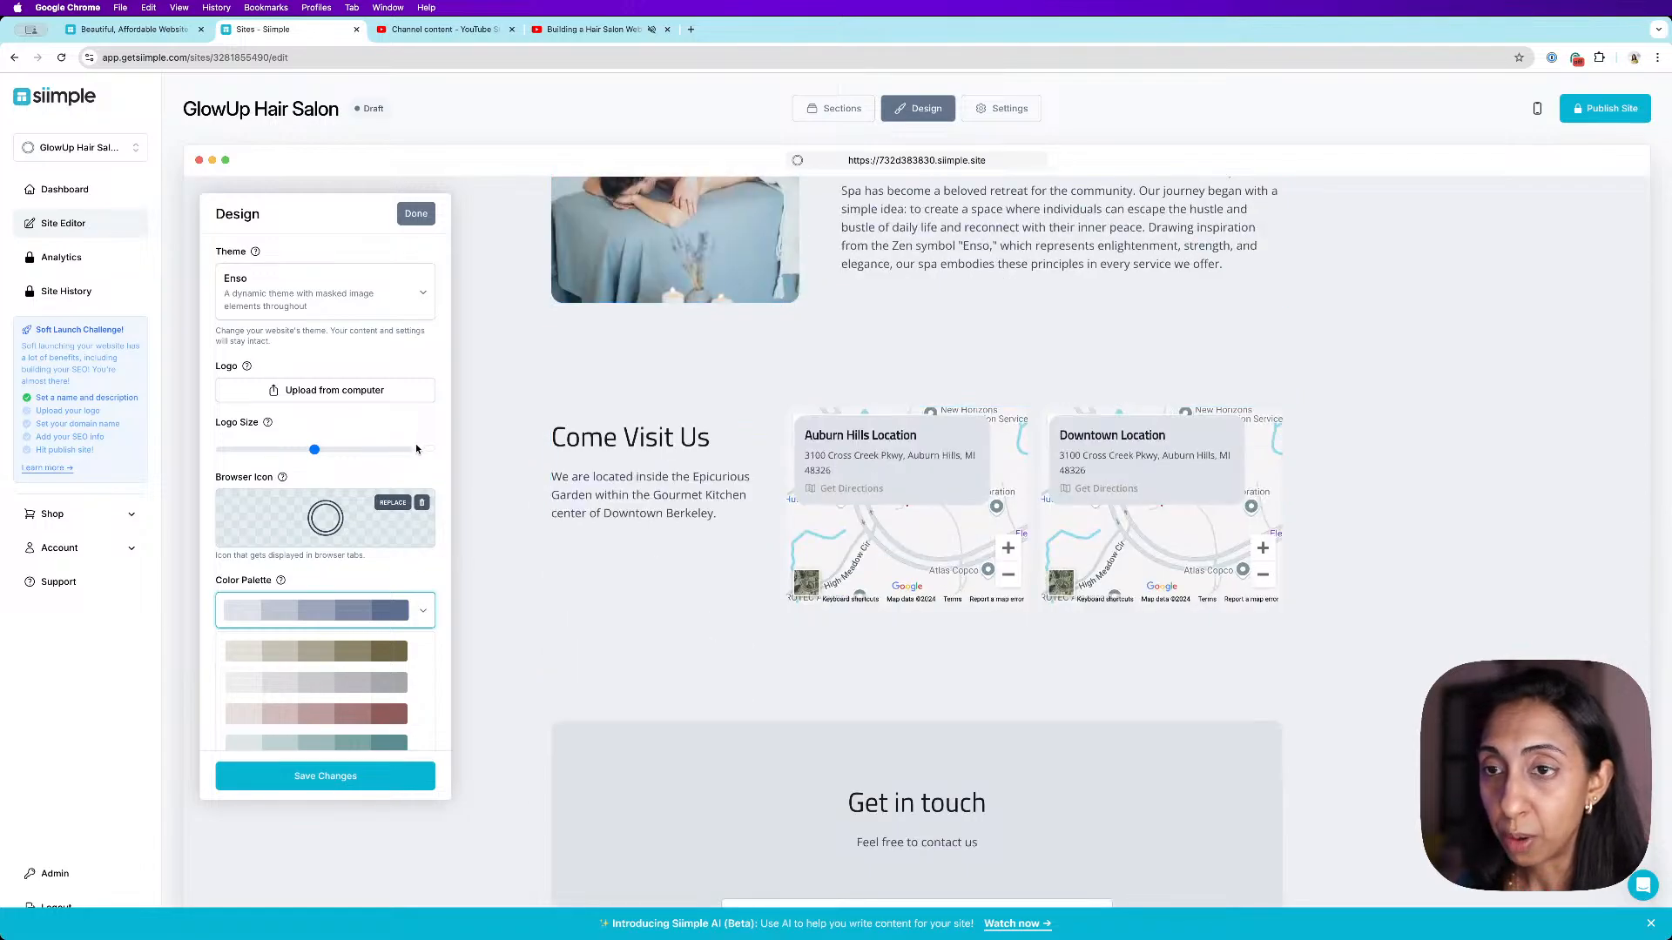
scroll(419, 546, down, 3)
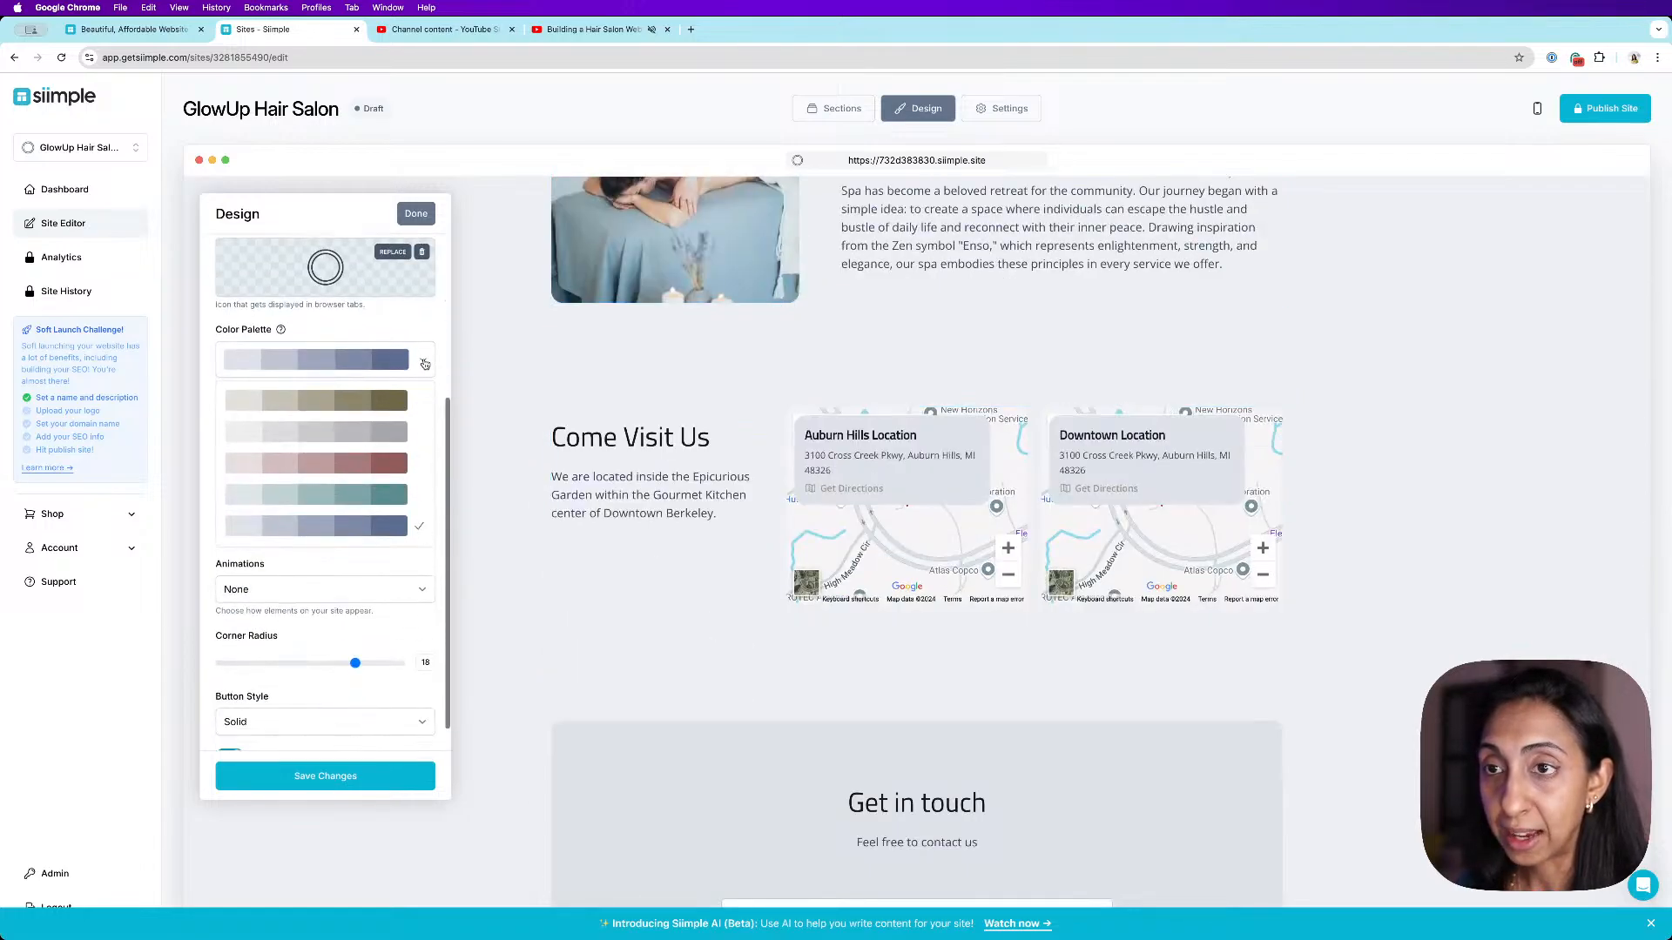
click(392, 558)
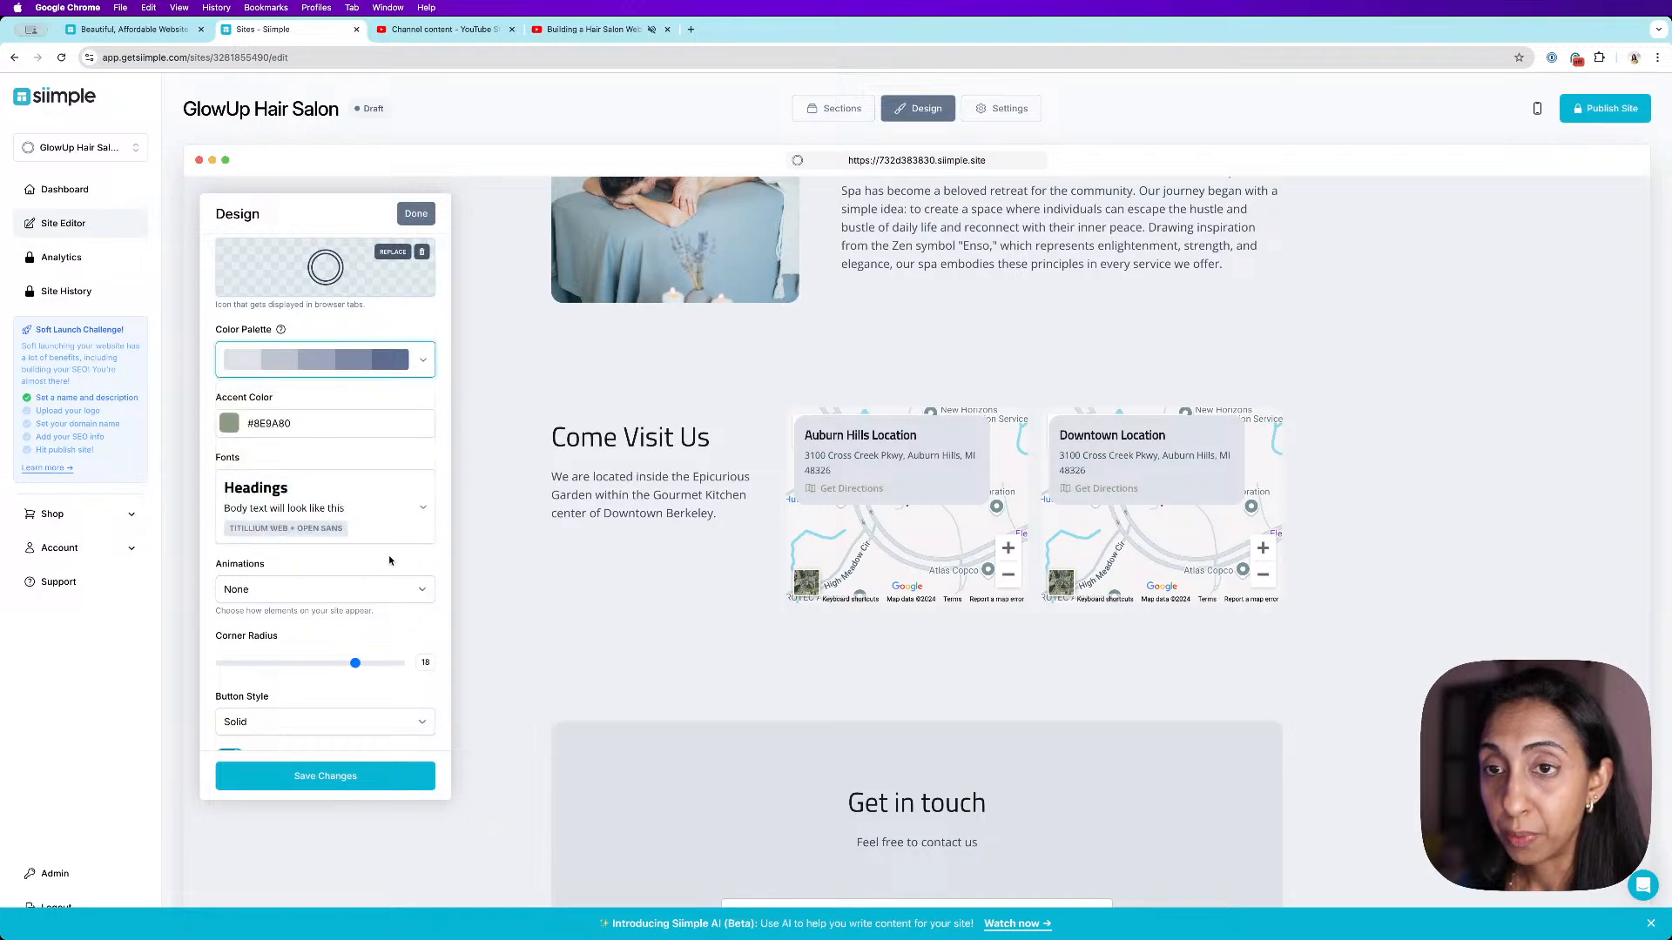
- Set the accent colour to the blue #36678E using the colour picker
scroll(944, 501, up, 9)
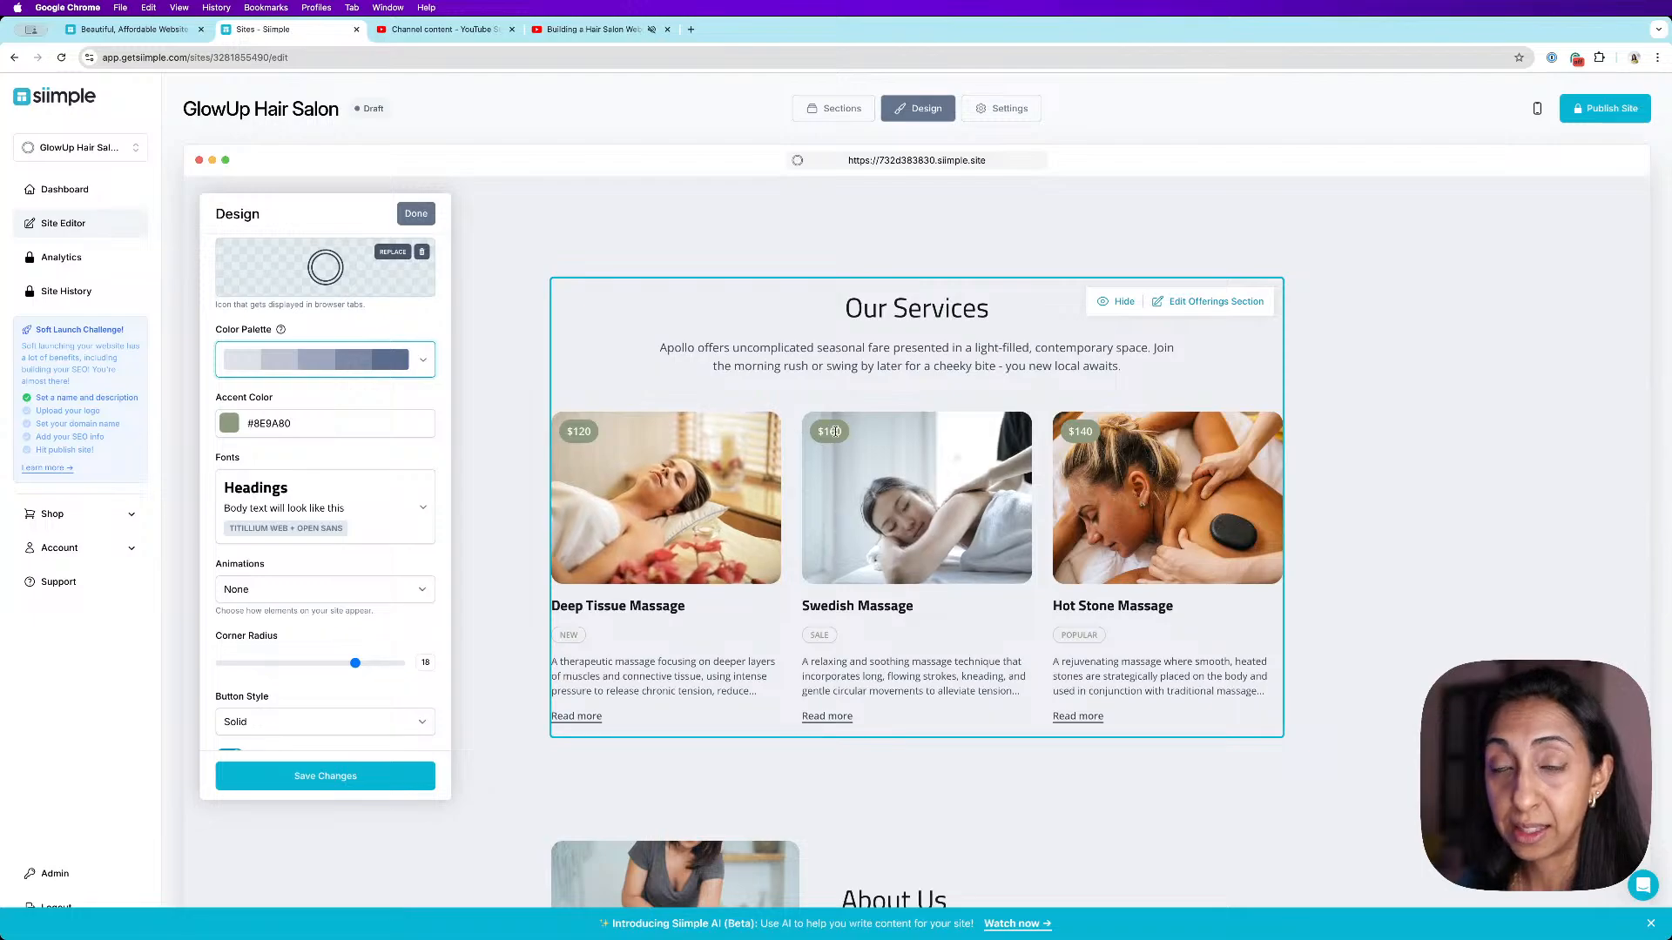
scroll(848, 451, up, 4)
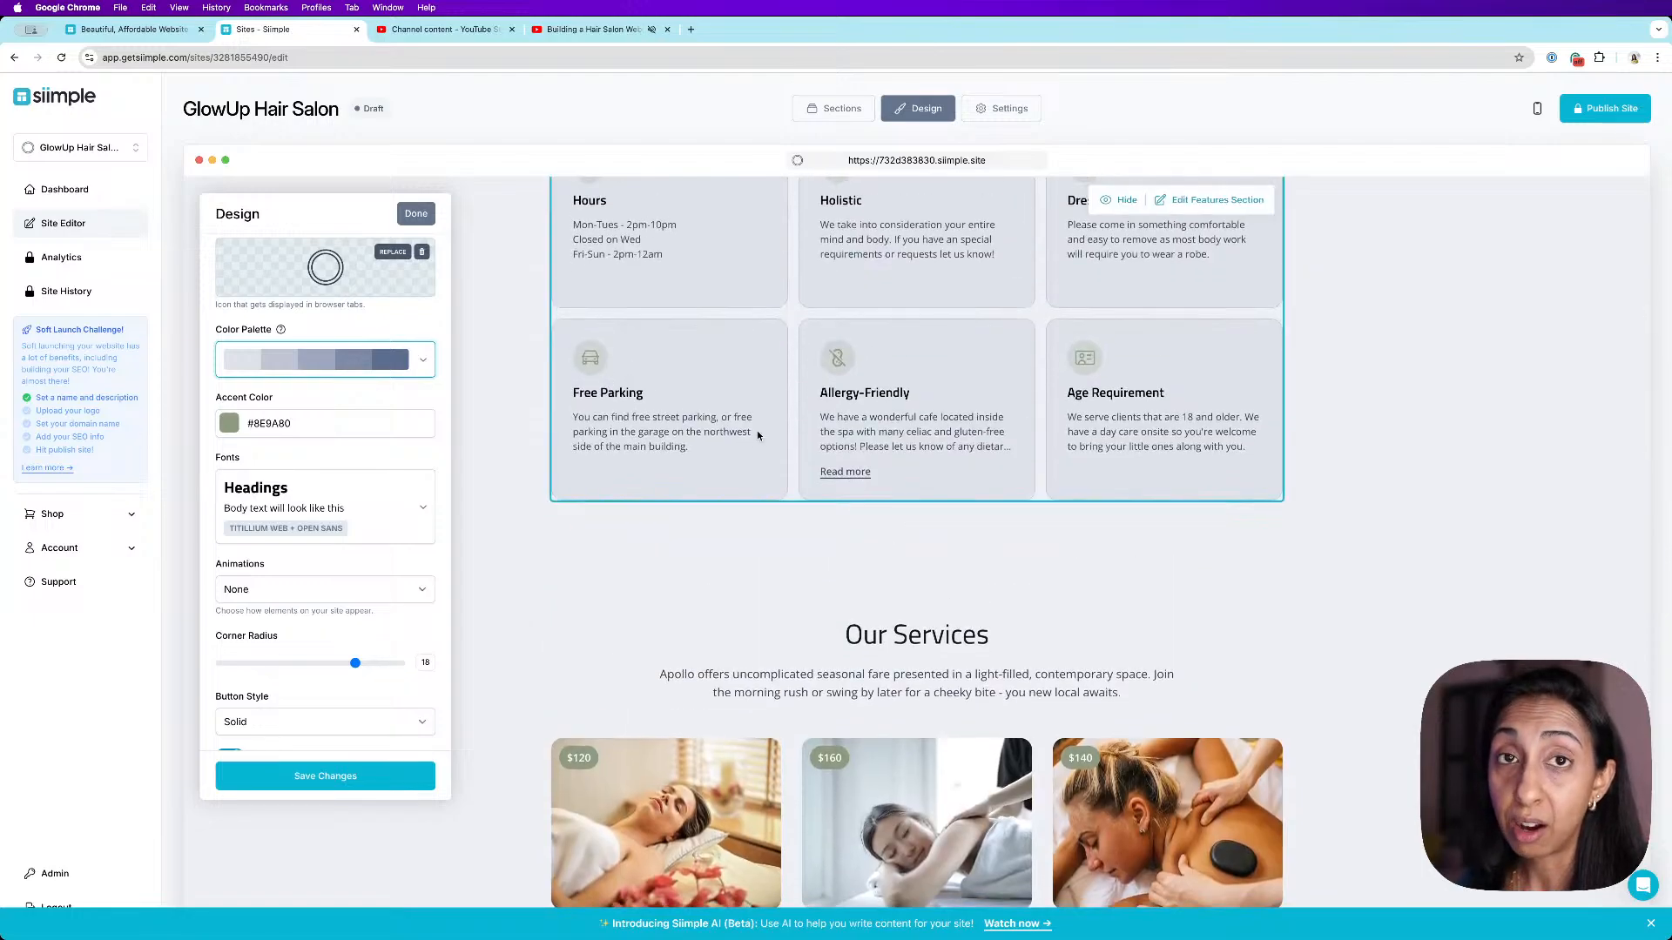
scroll(764, 435, up, 9)
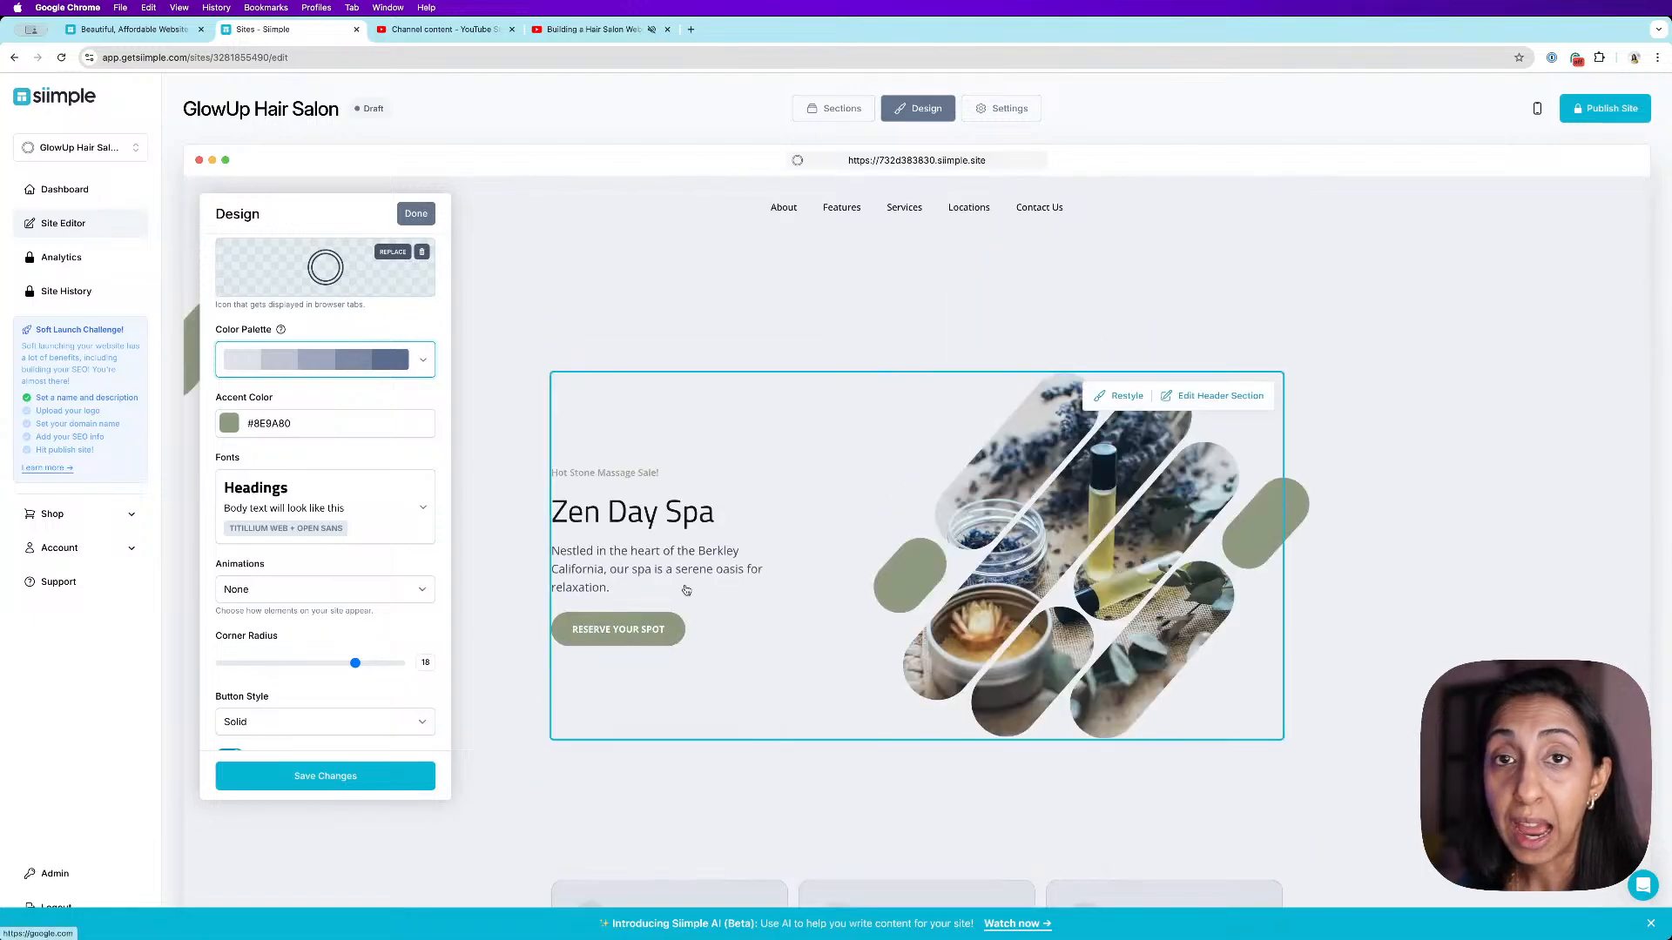
scroll(879, 504, down, 2)
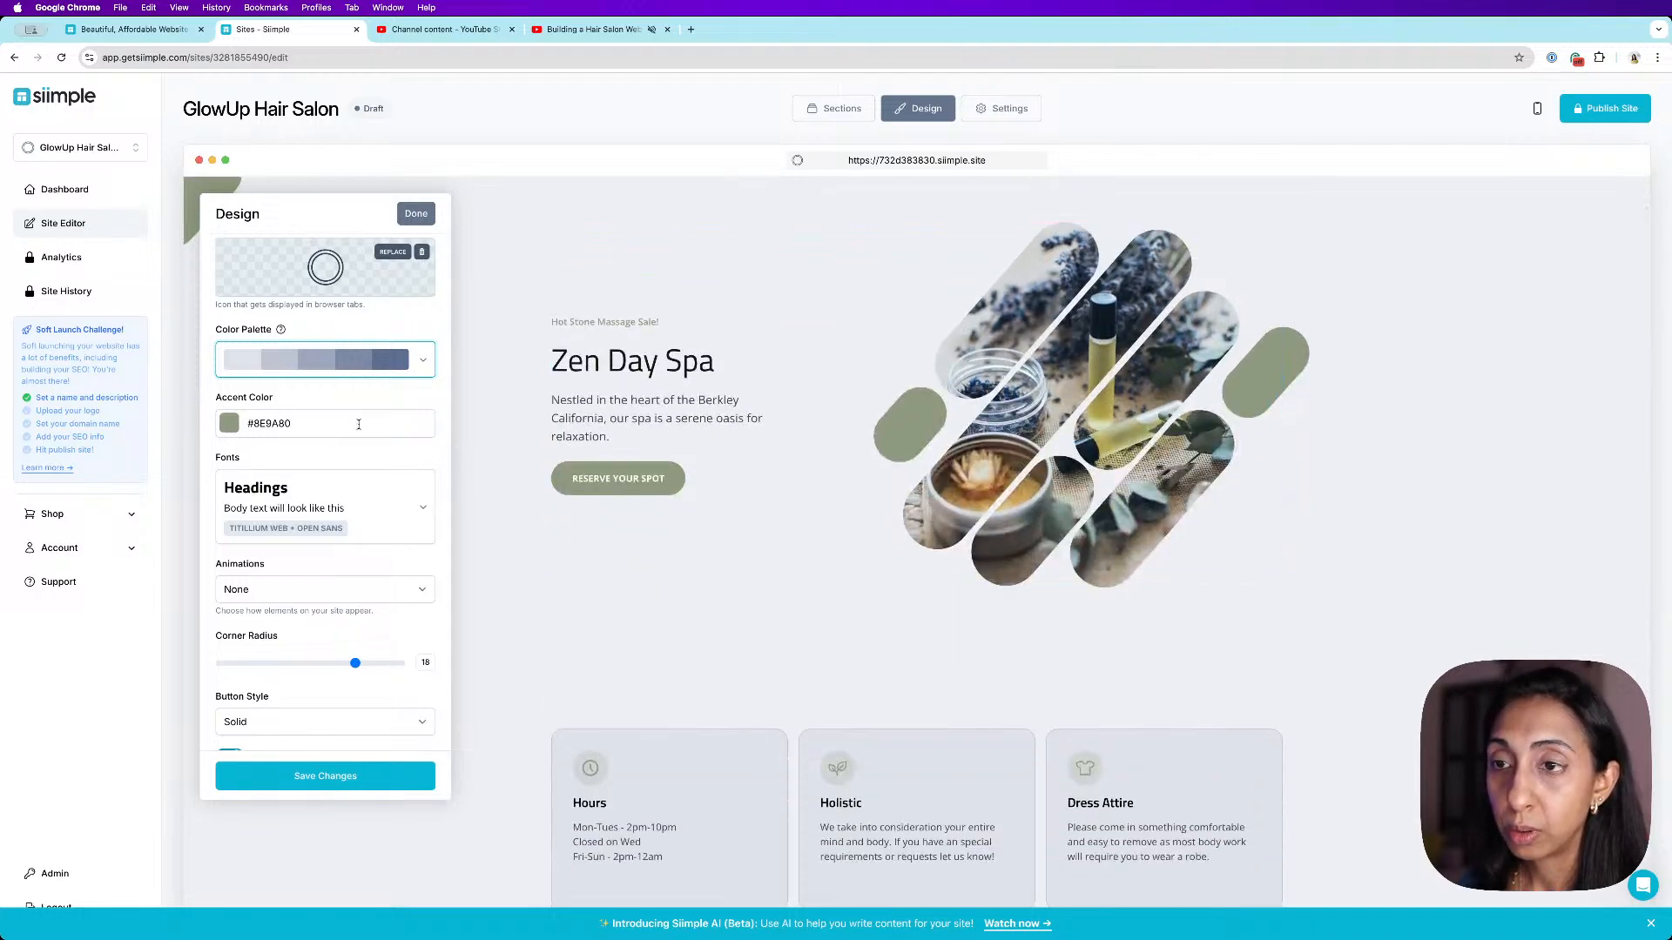
click(229, 424)
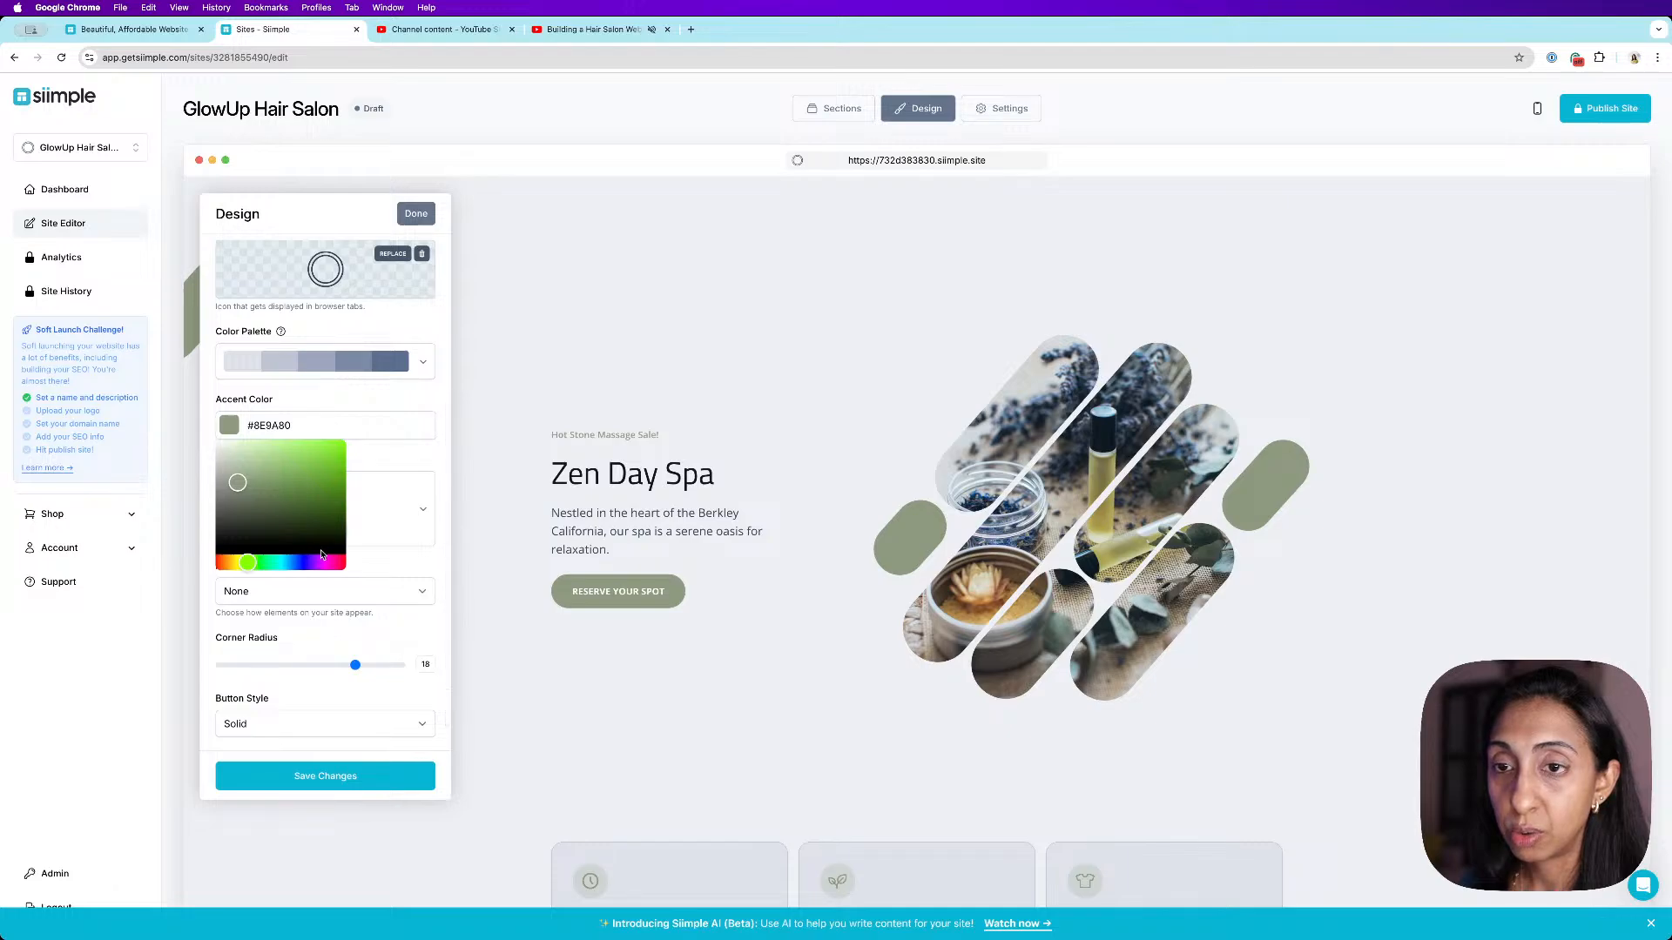
click(287, 564)
click(296, 486)
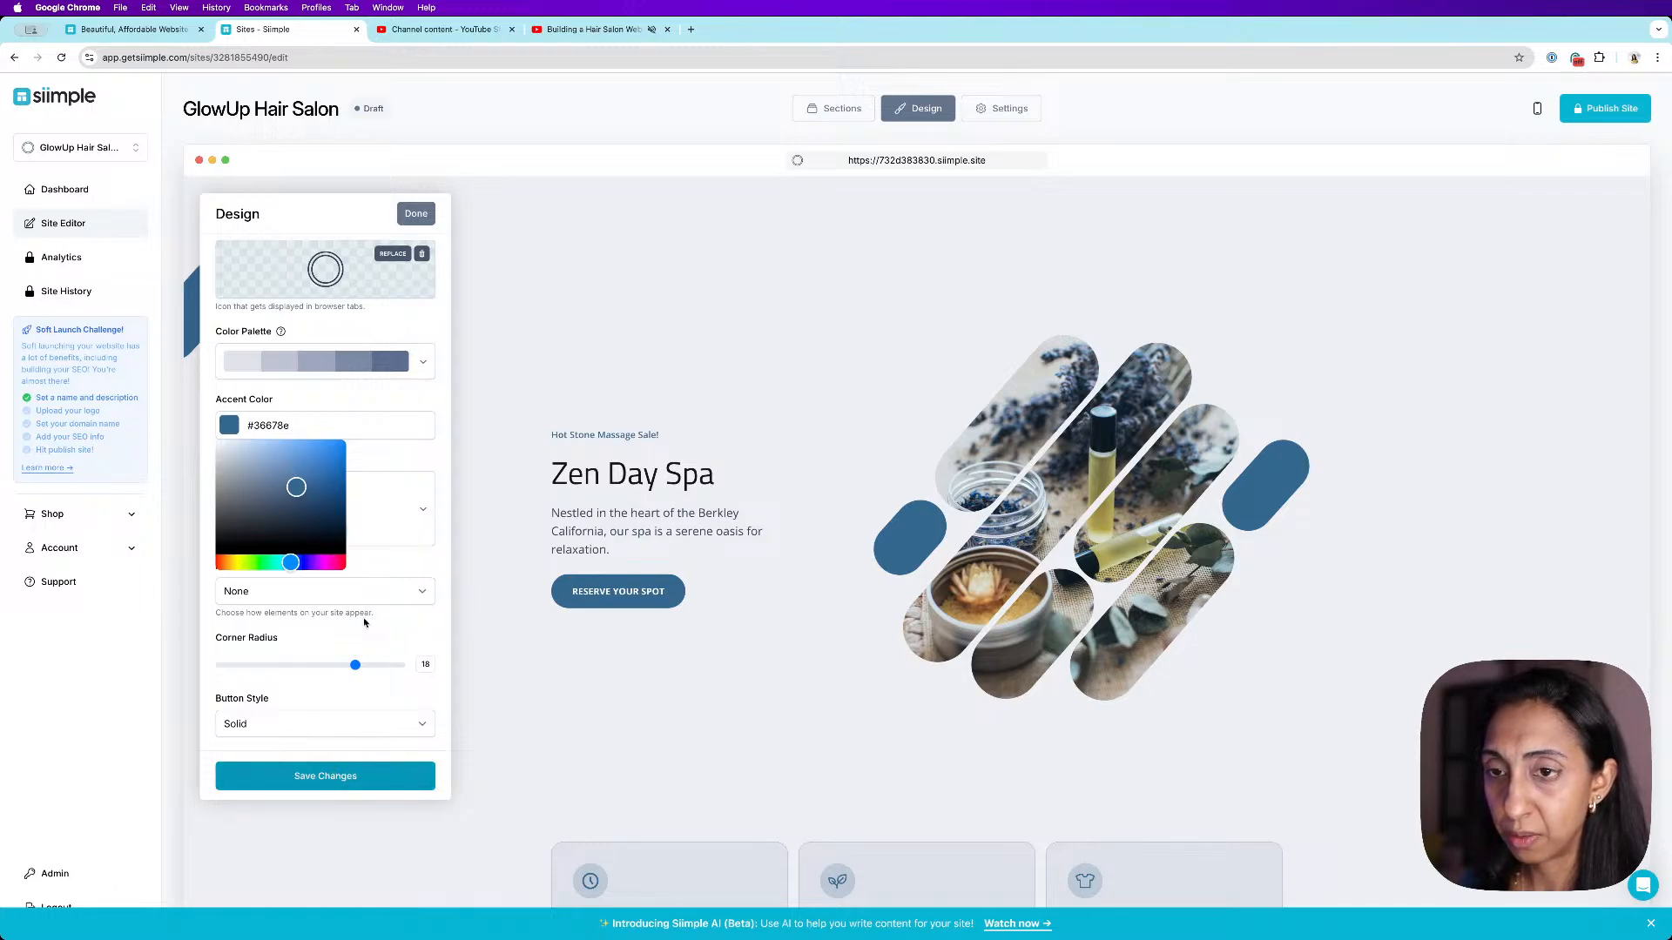
click(366, 455)
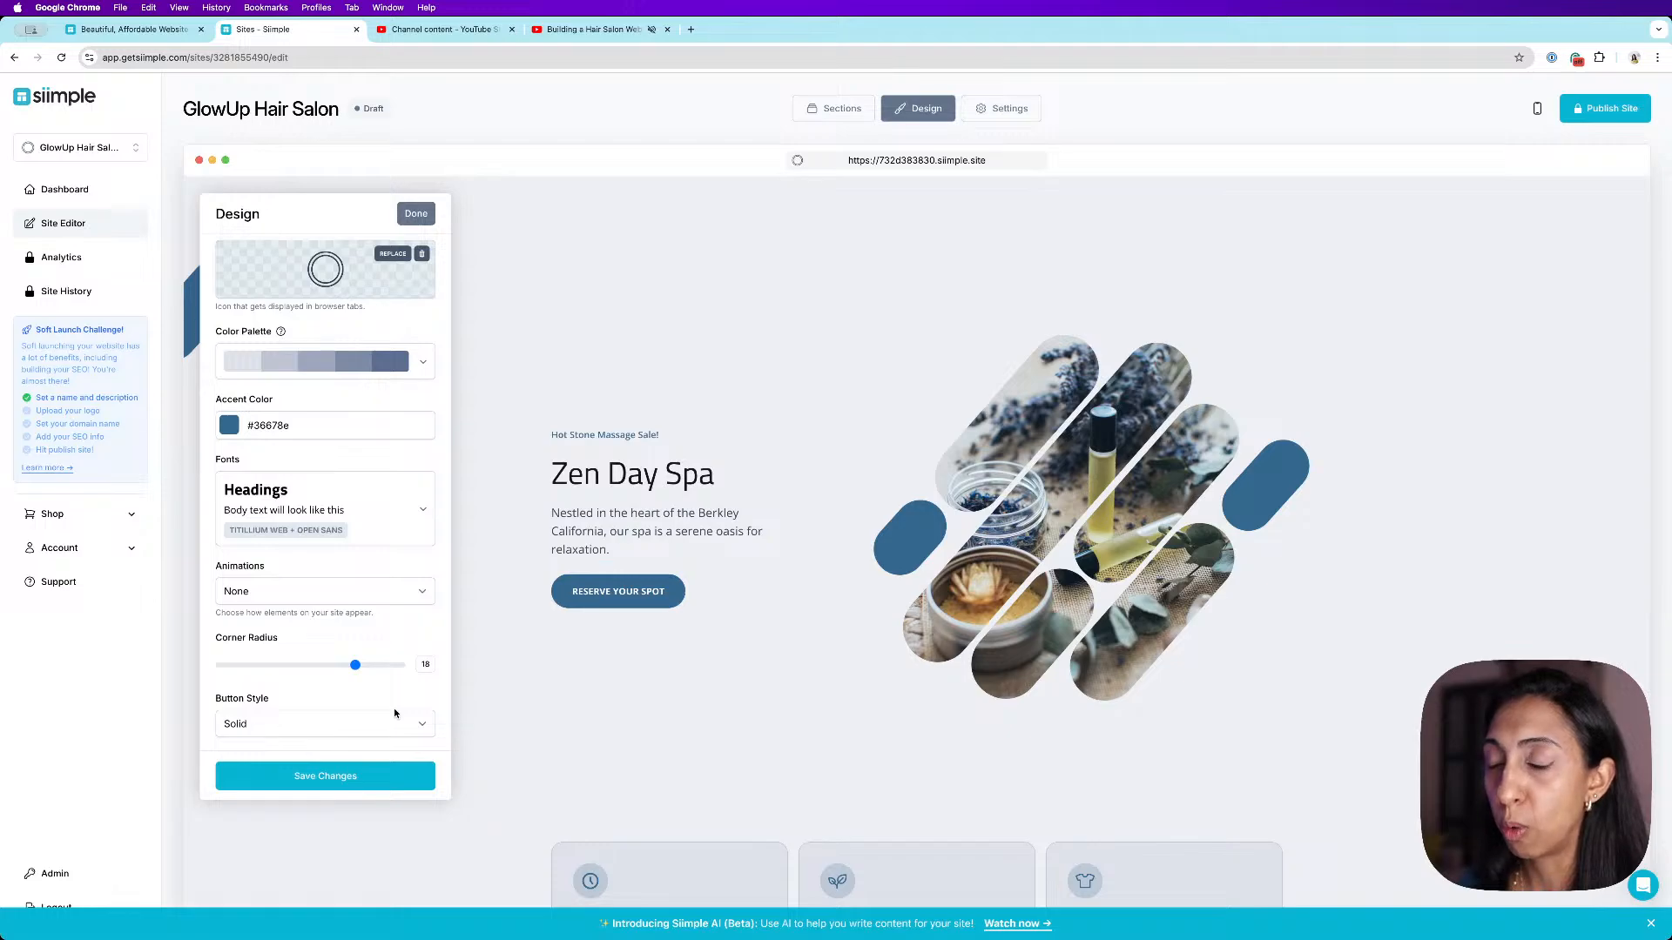
- Change the font pairing to Titillium Web + Inter
scroll(406, 675, down, 1)
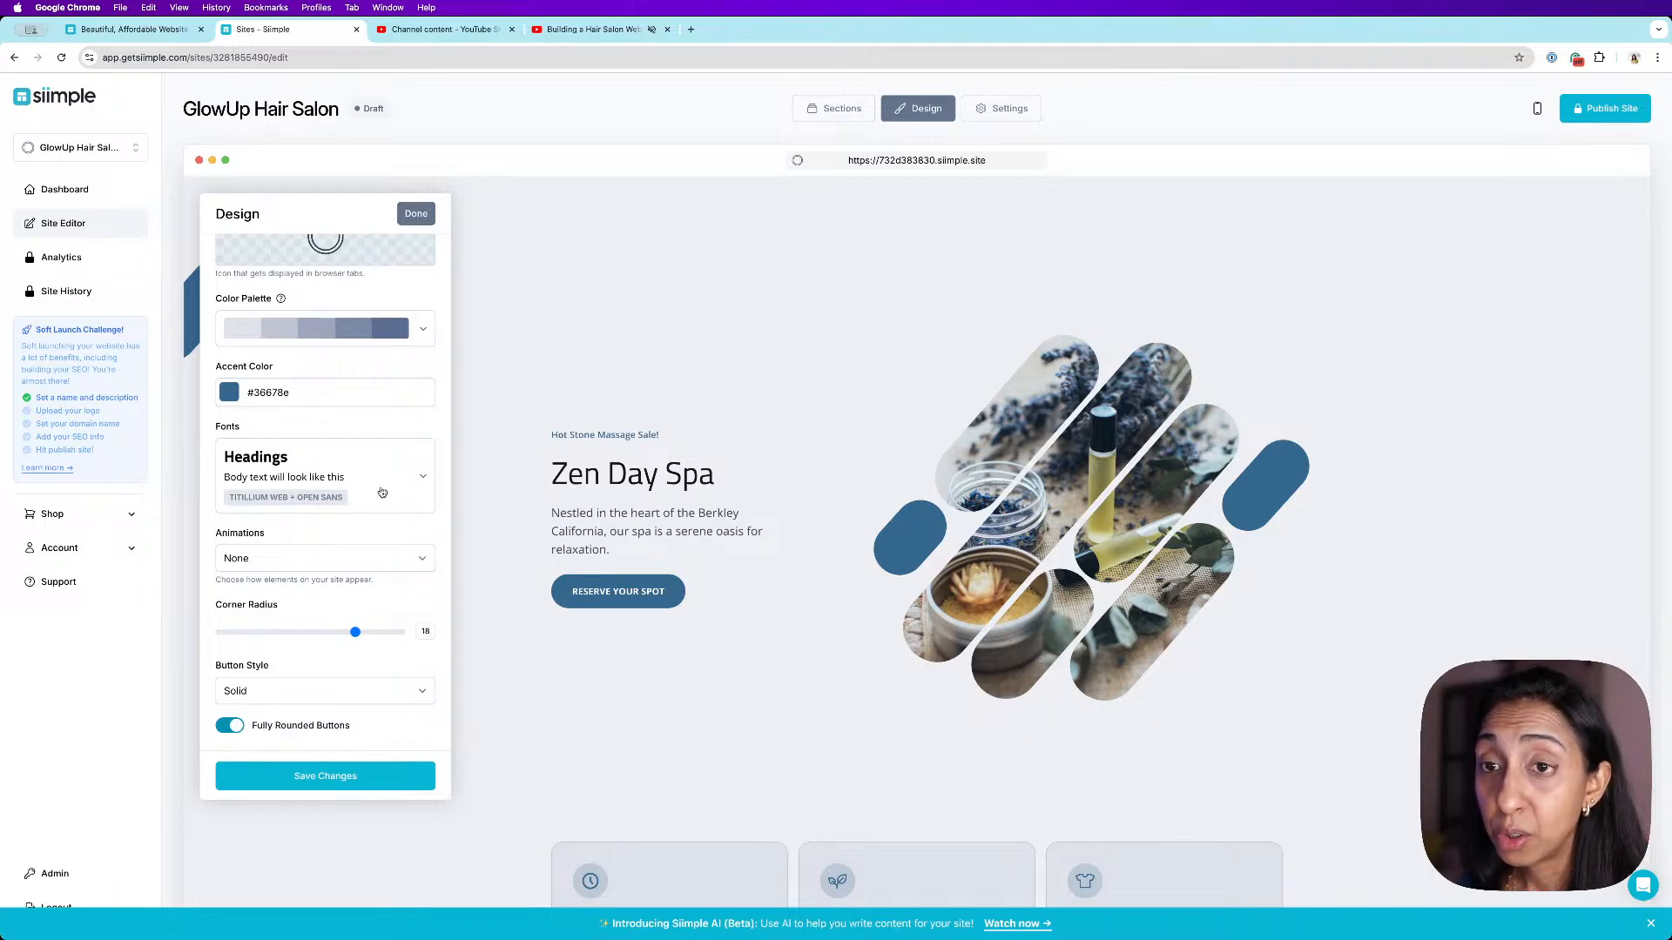
click(417, 480)
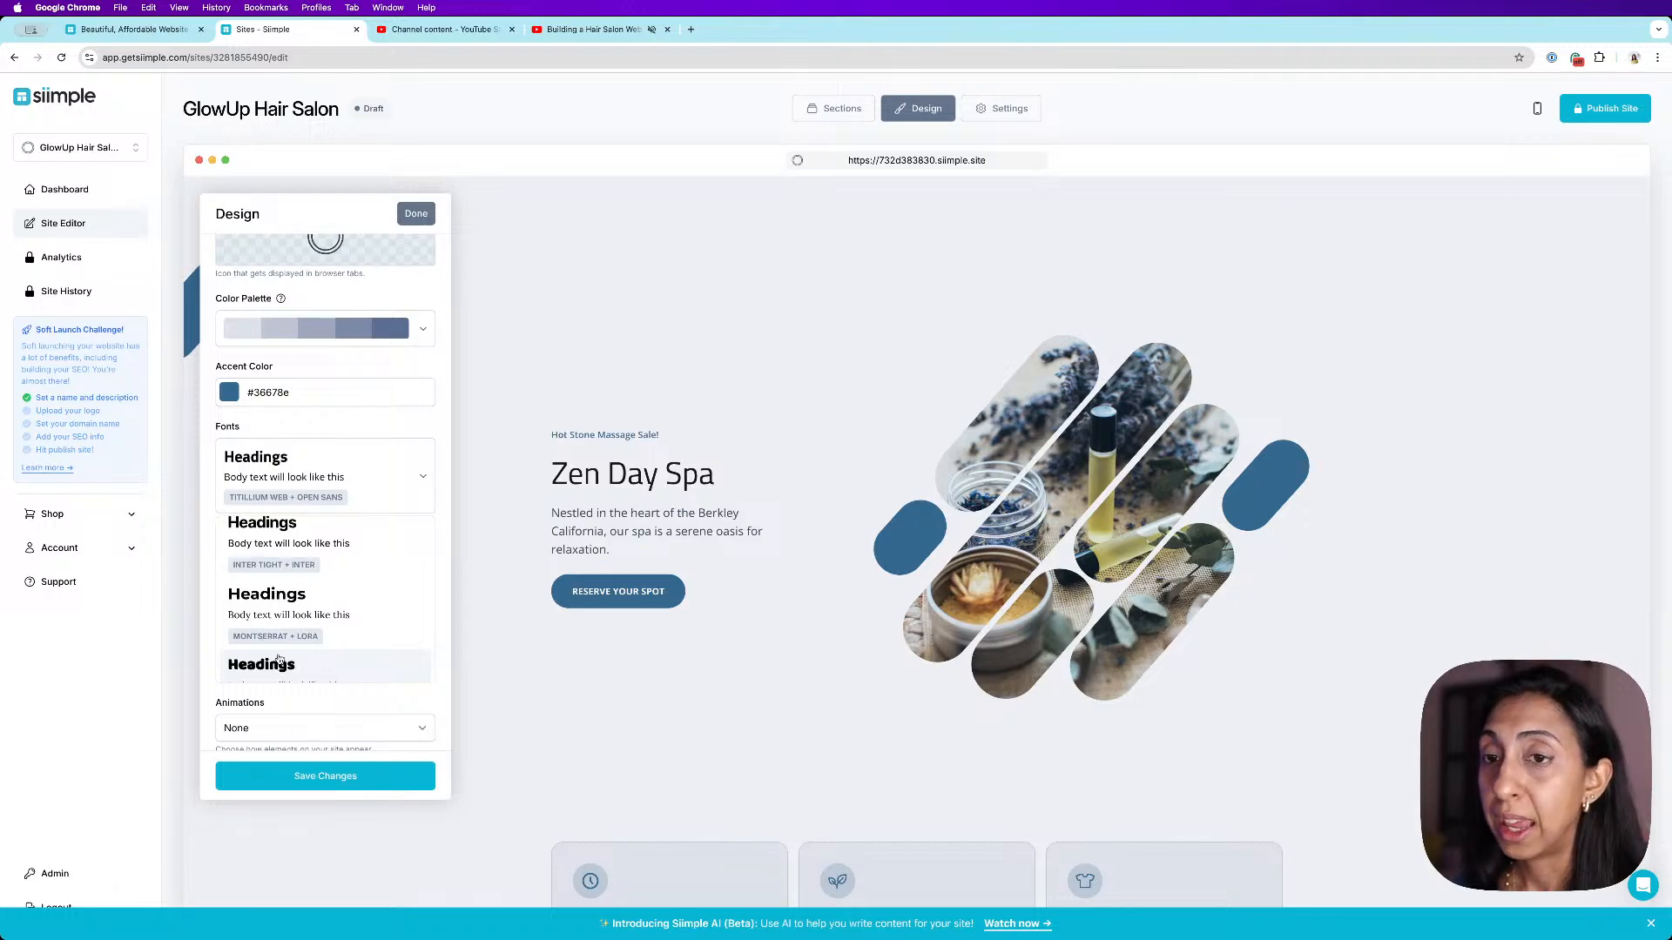
scroll(357, 633, down, 2)
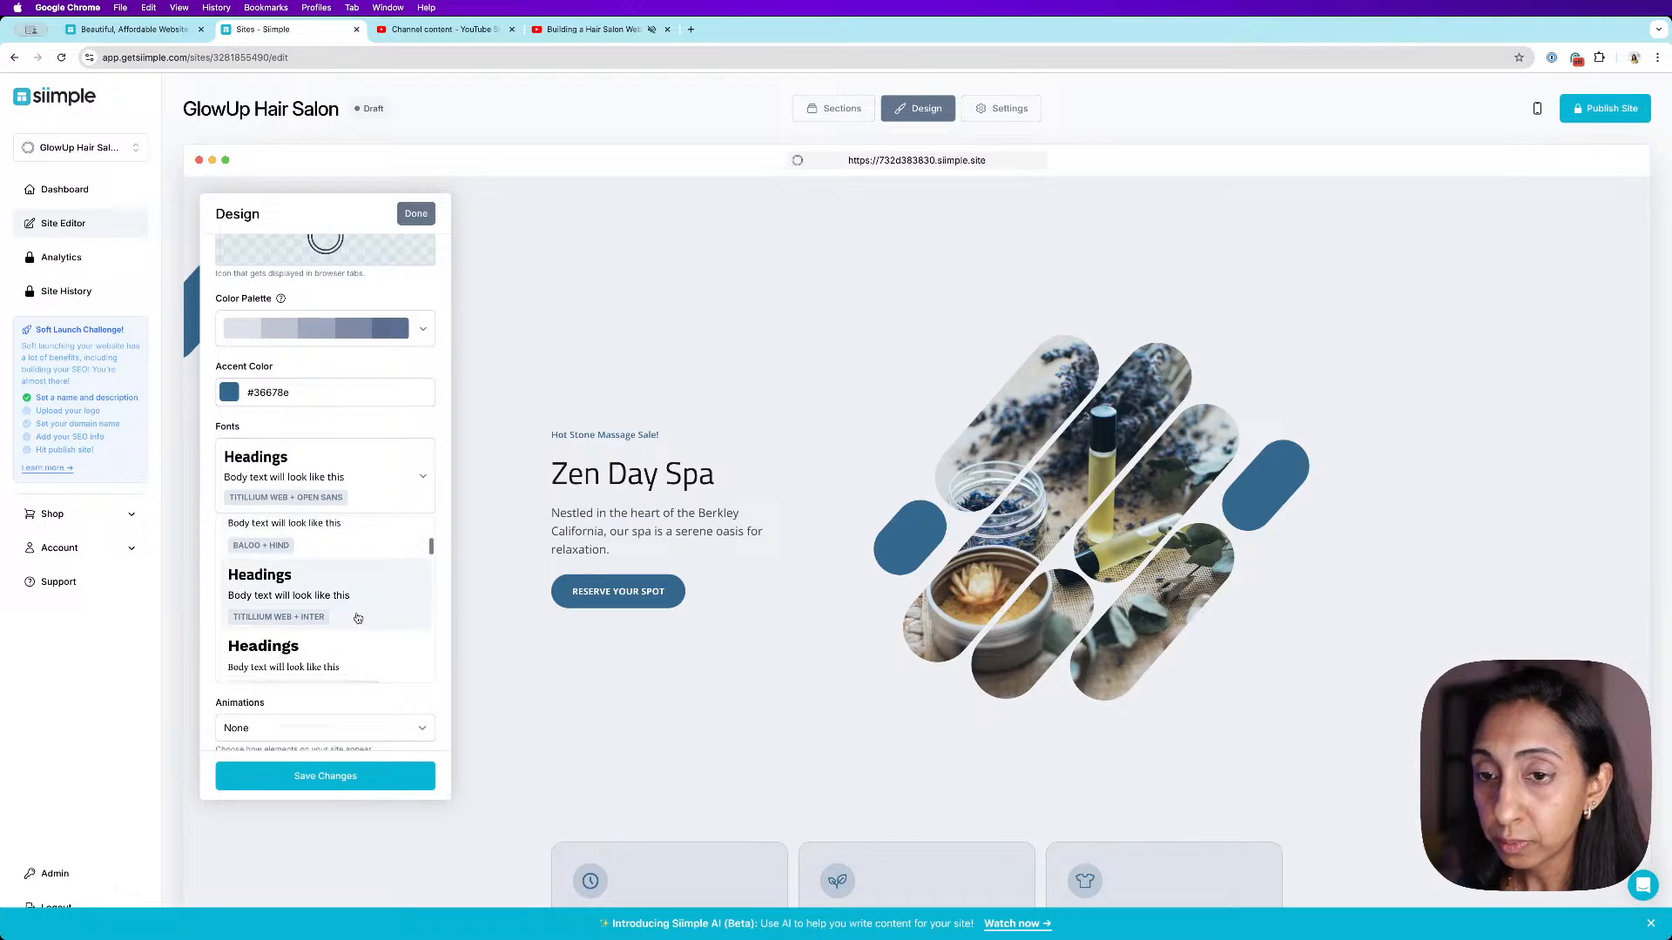
click(356, 628)
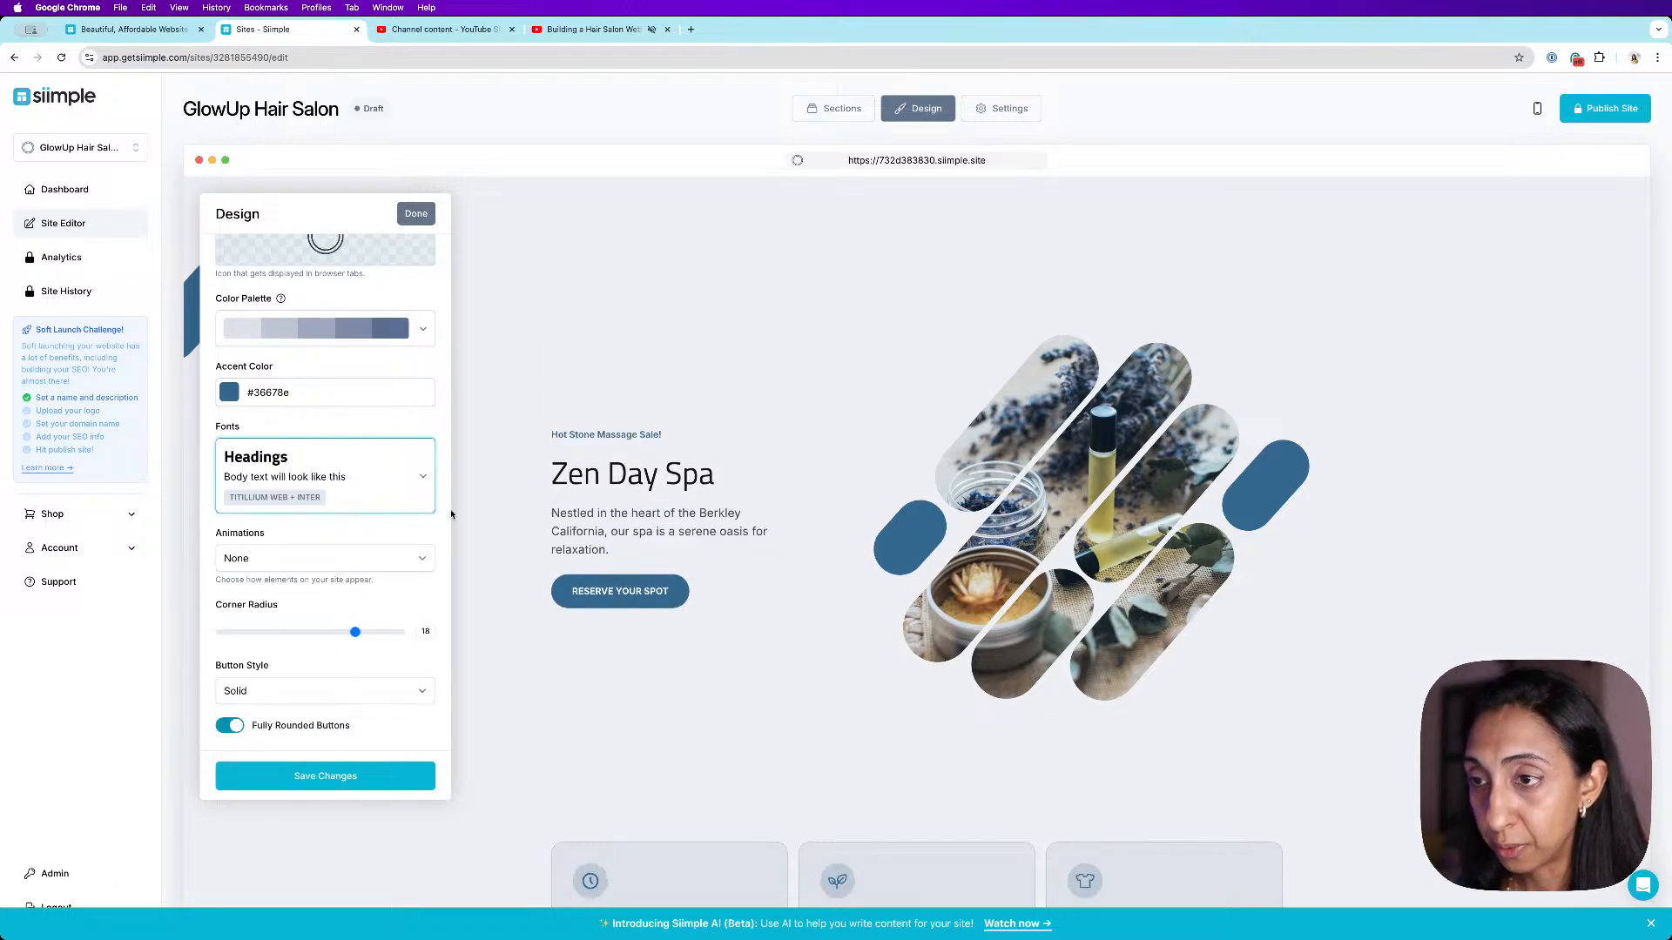
- Change the font pairing to Roboto + Noto Sans
click(382, 487)
scroll(379, 576, down, 1)
scroll(366, 531, down, 3)
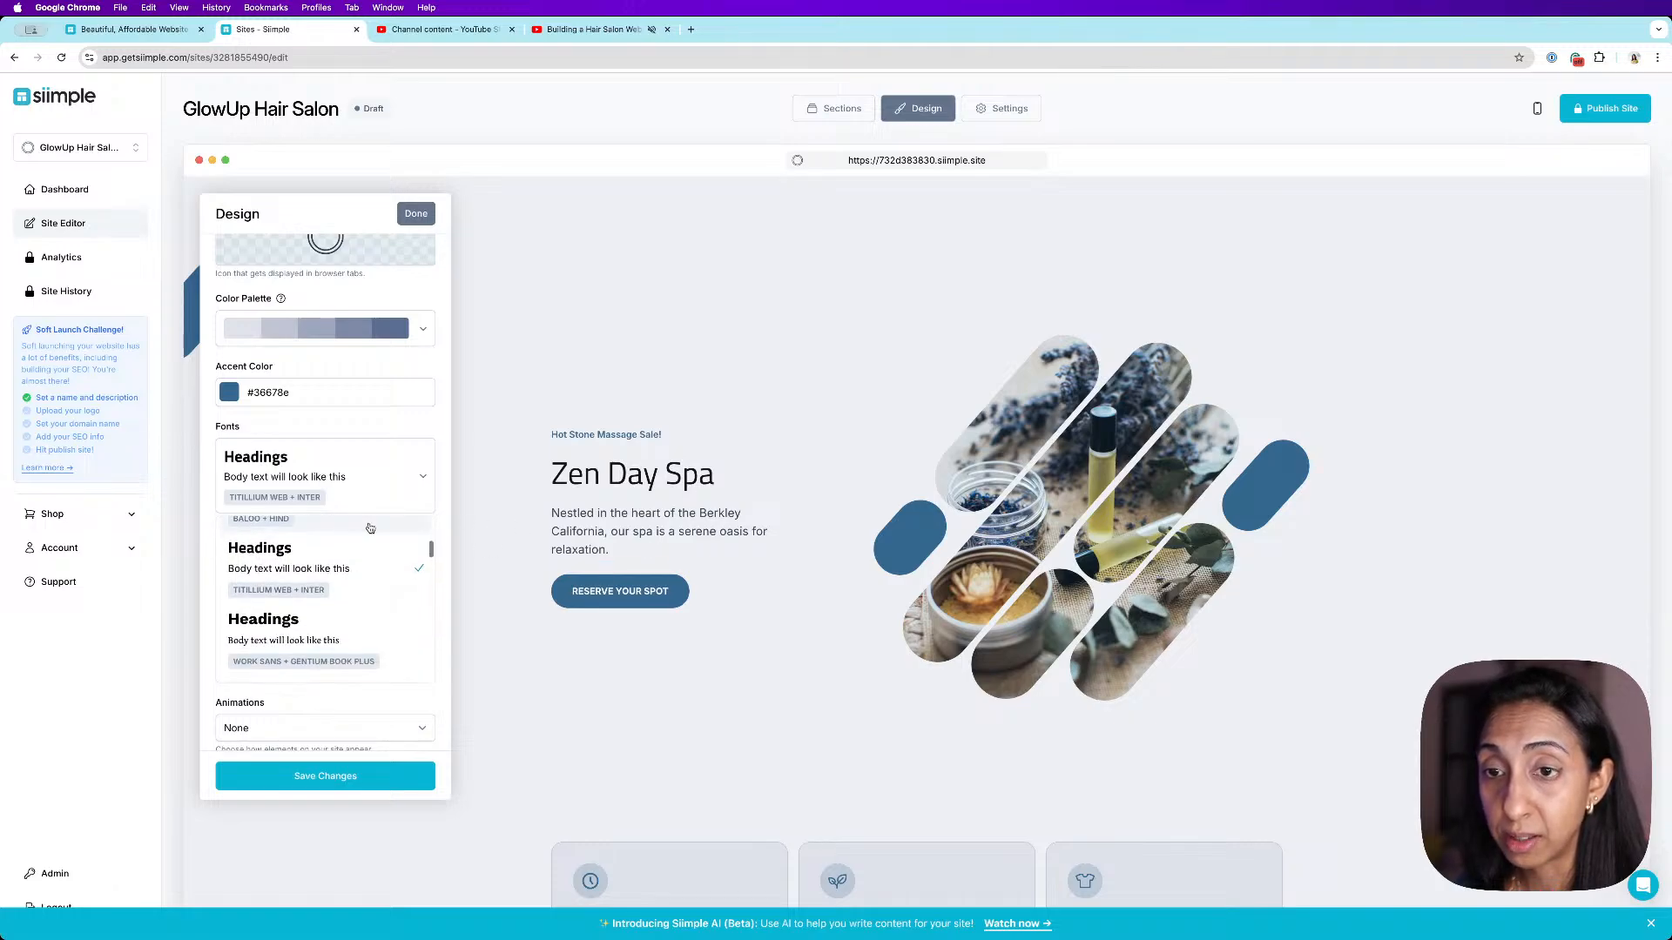
click(340, 613)
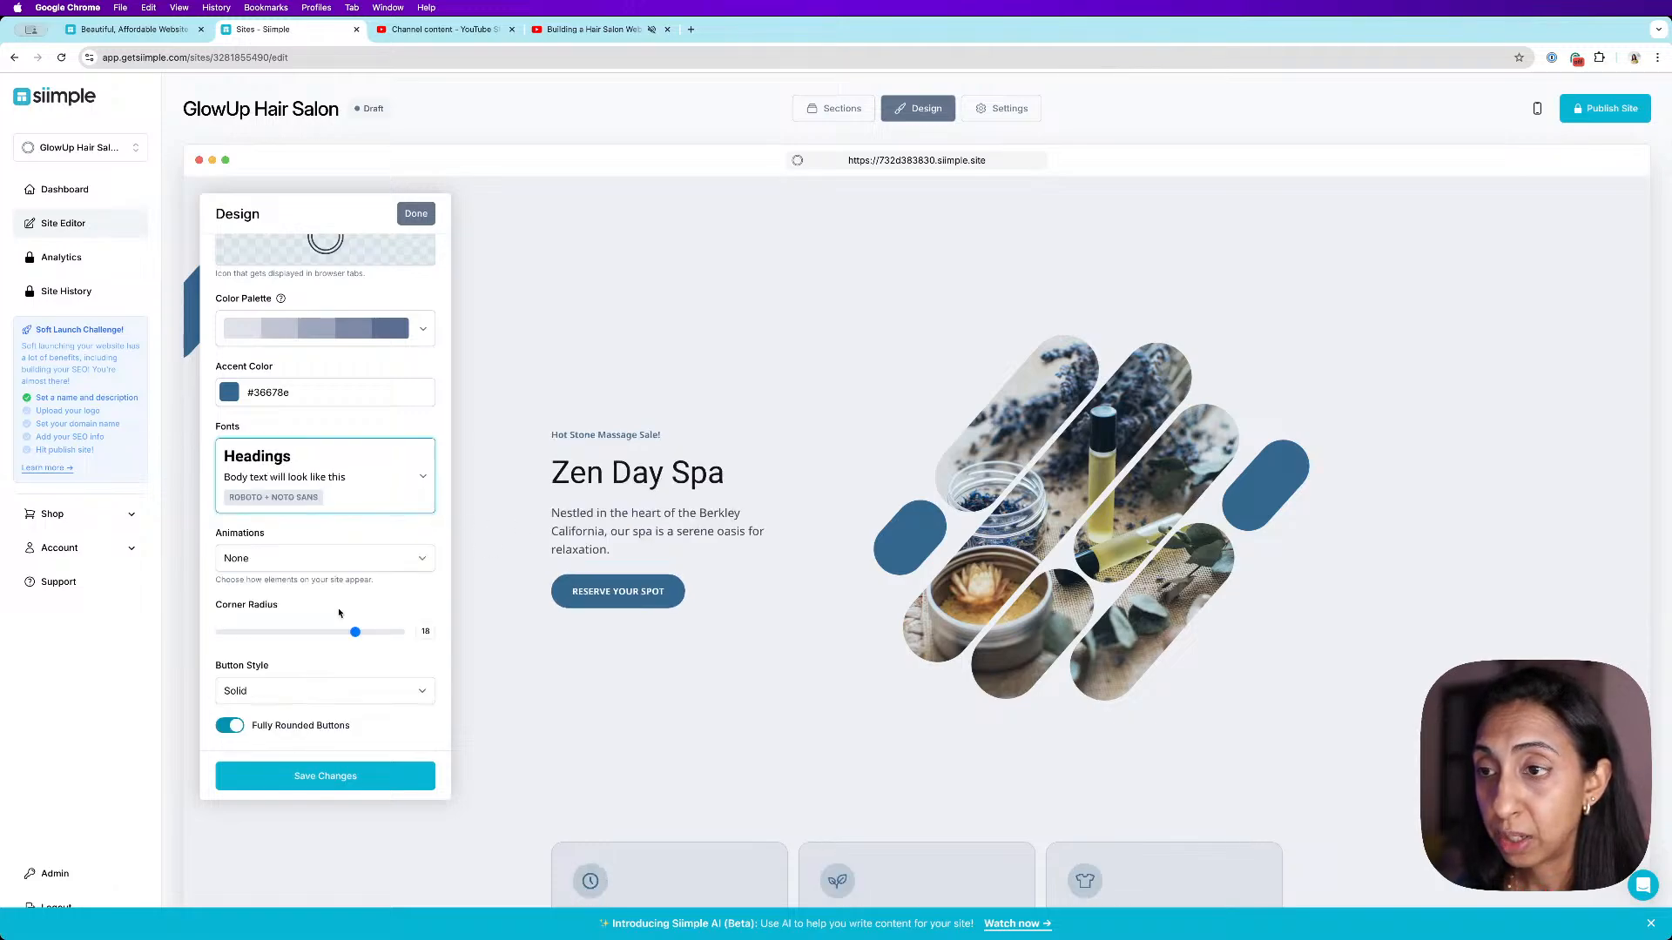
- Change the font pairing to Playfair Display + Quattrocento
click(417, 476)
scroll(384, 605, down, 2)
scroll(365, 629, down, 4)
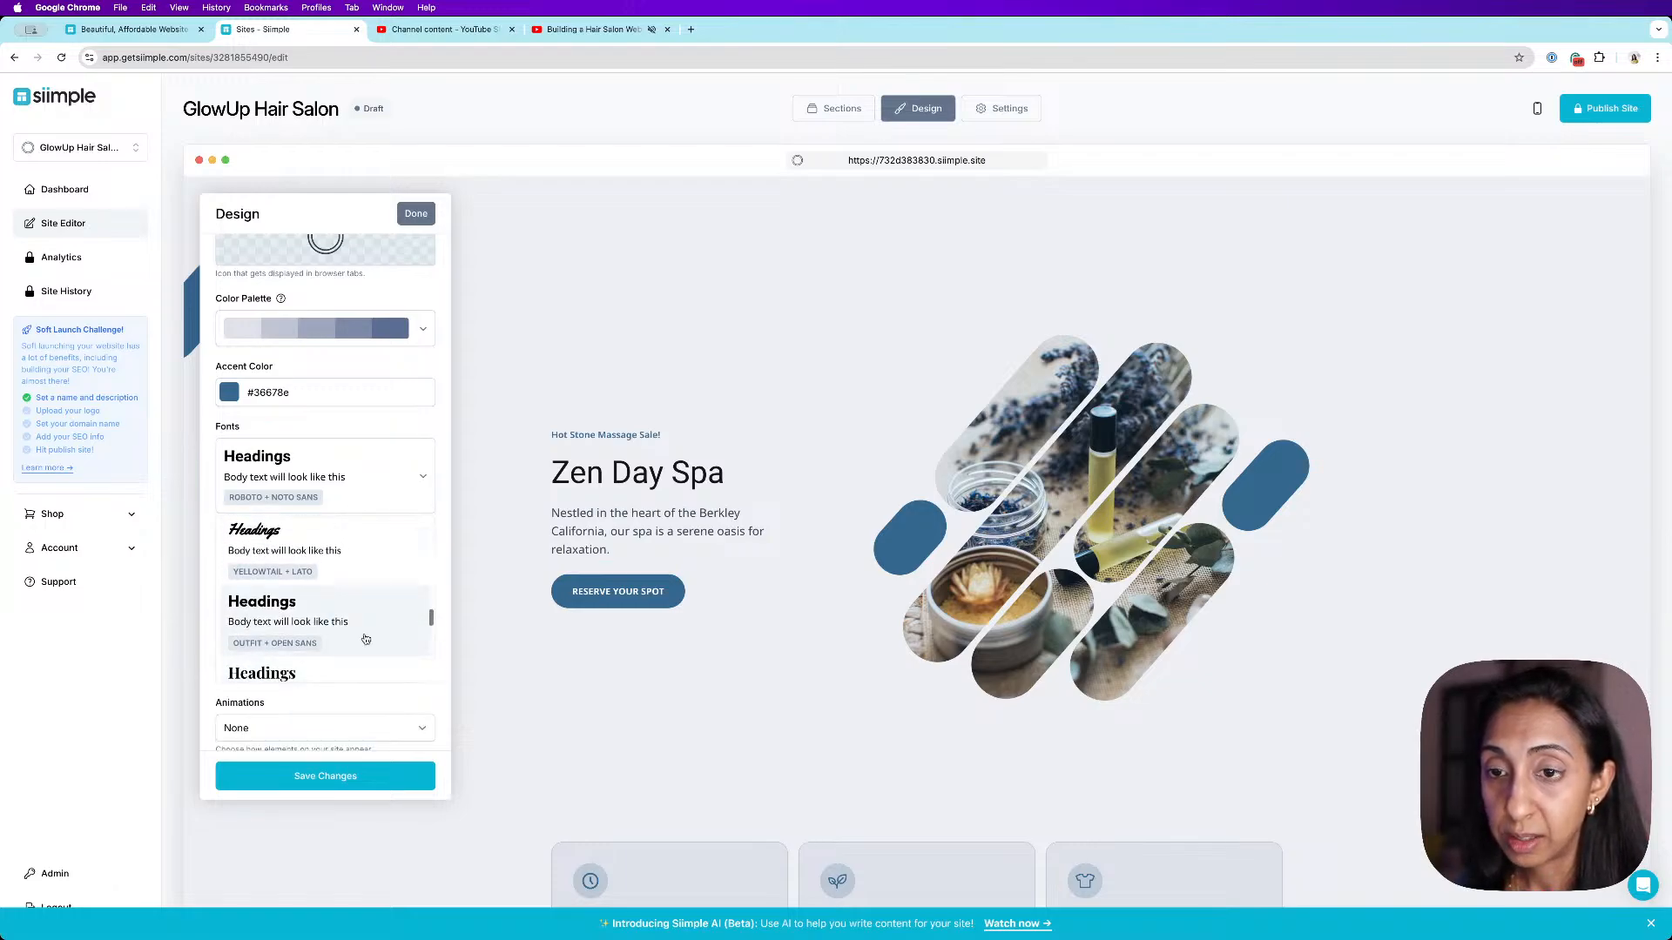
click(364, 641)
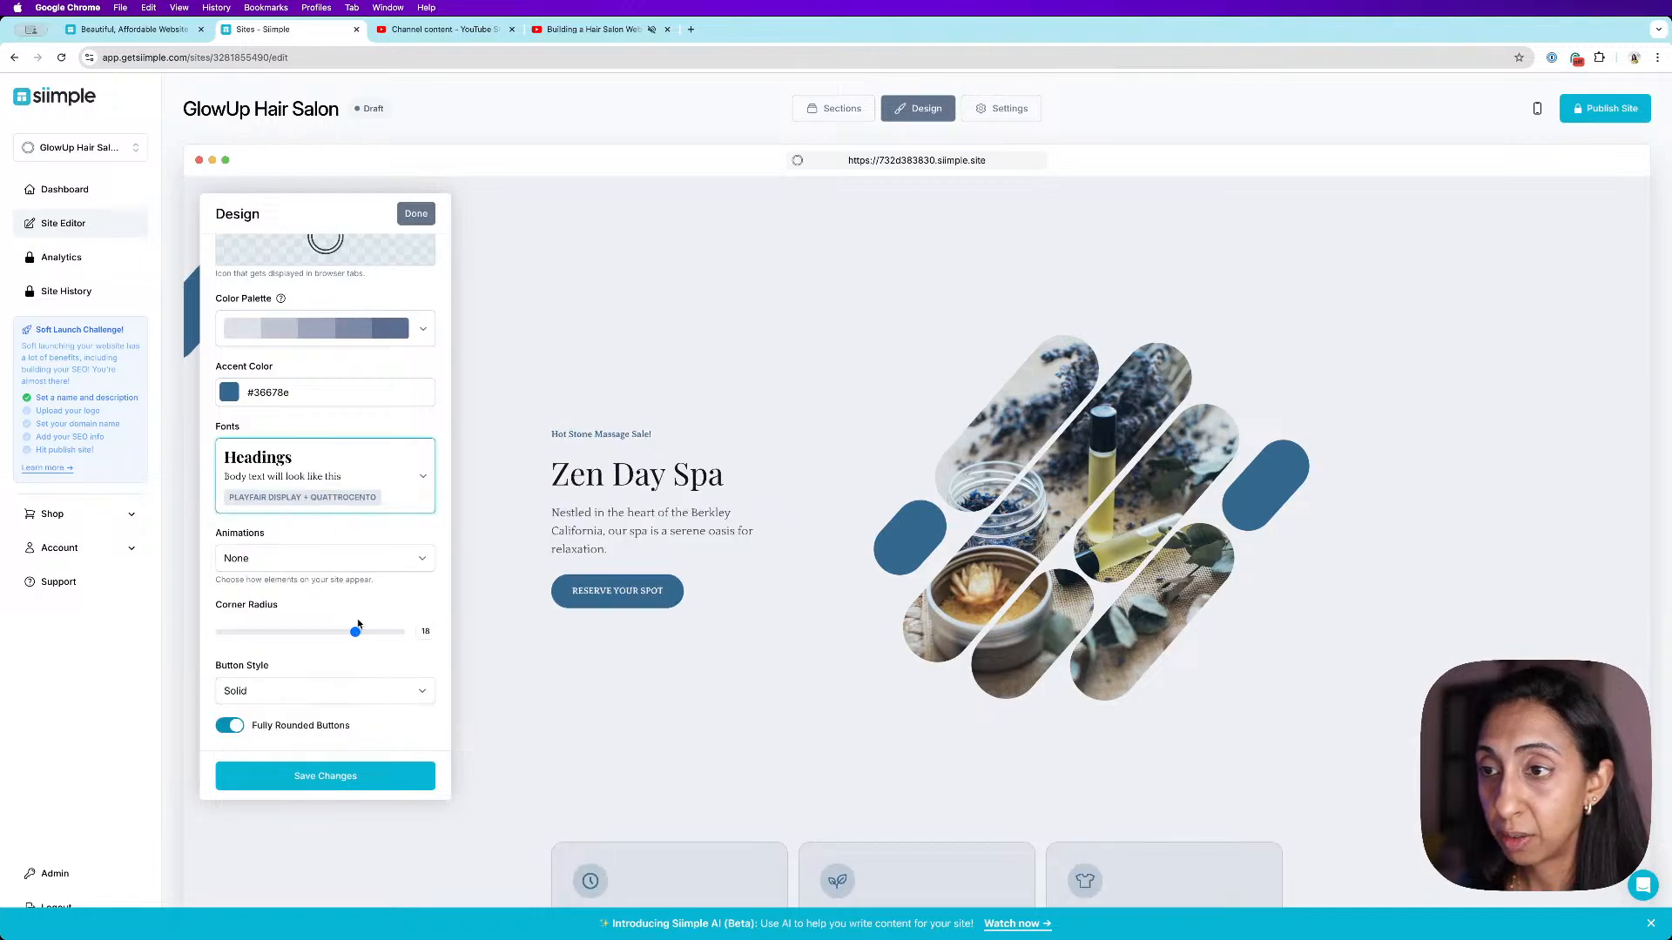
- Change the font pairing back to Titillium Web + Inter
click(419, 483)
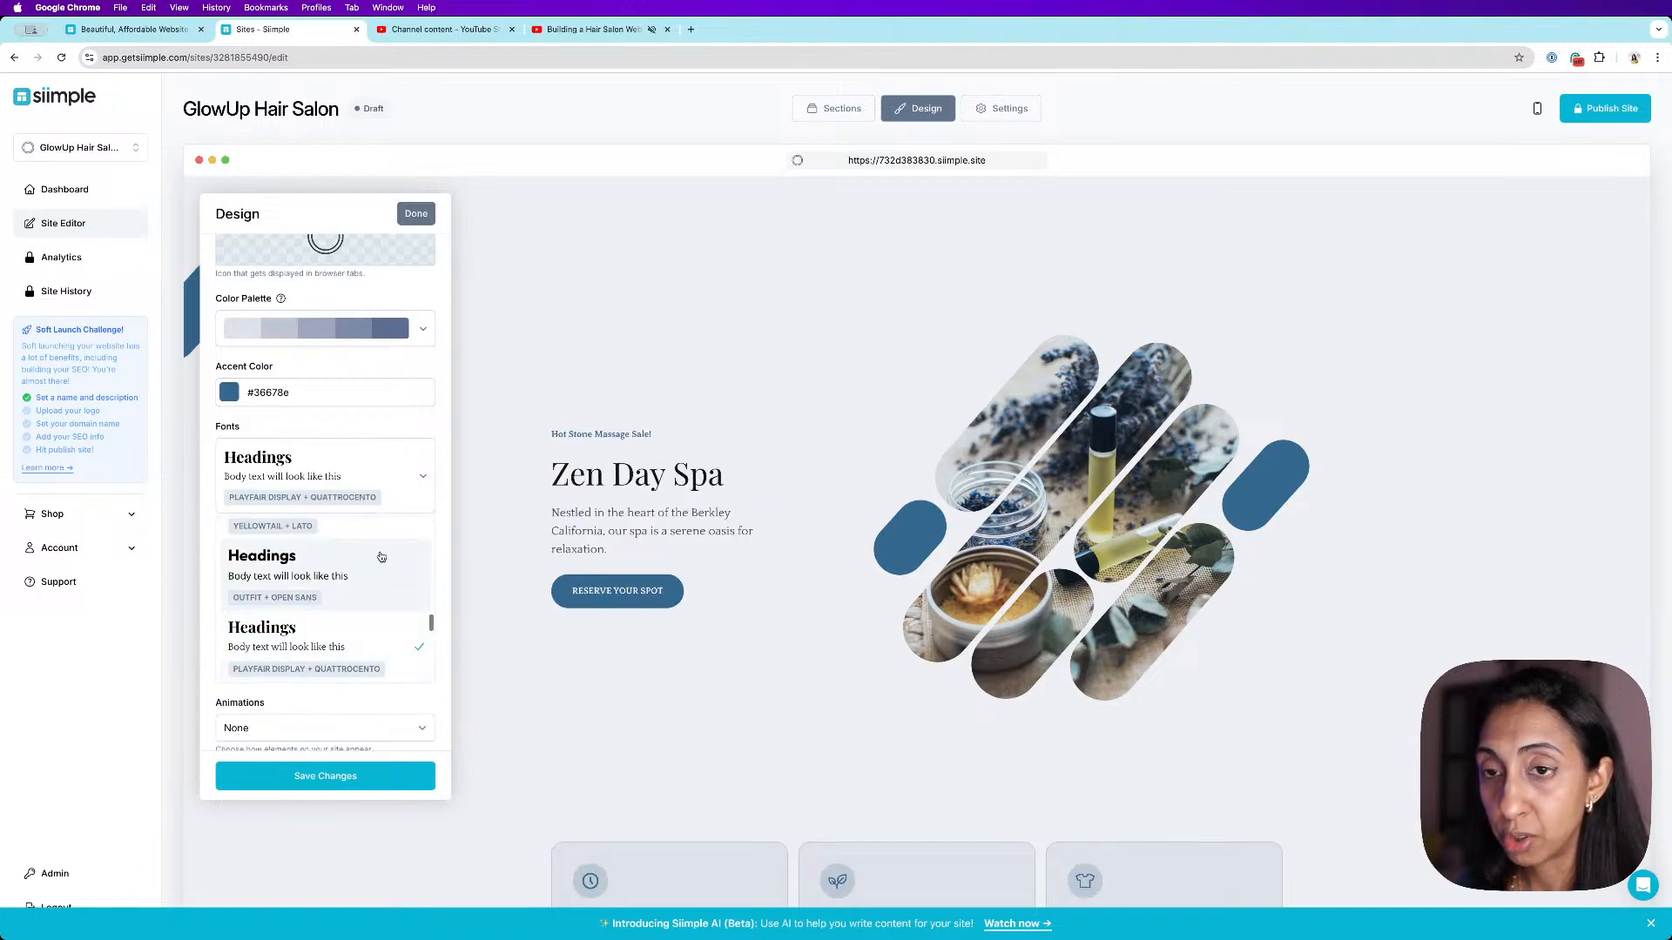
scroll(387, 565, up, 5)
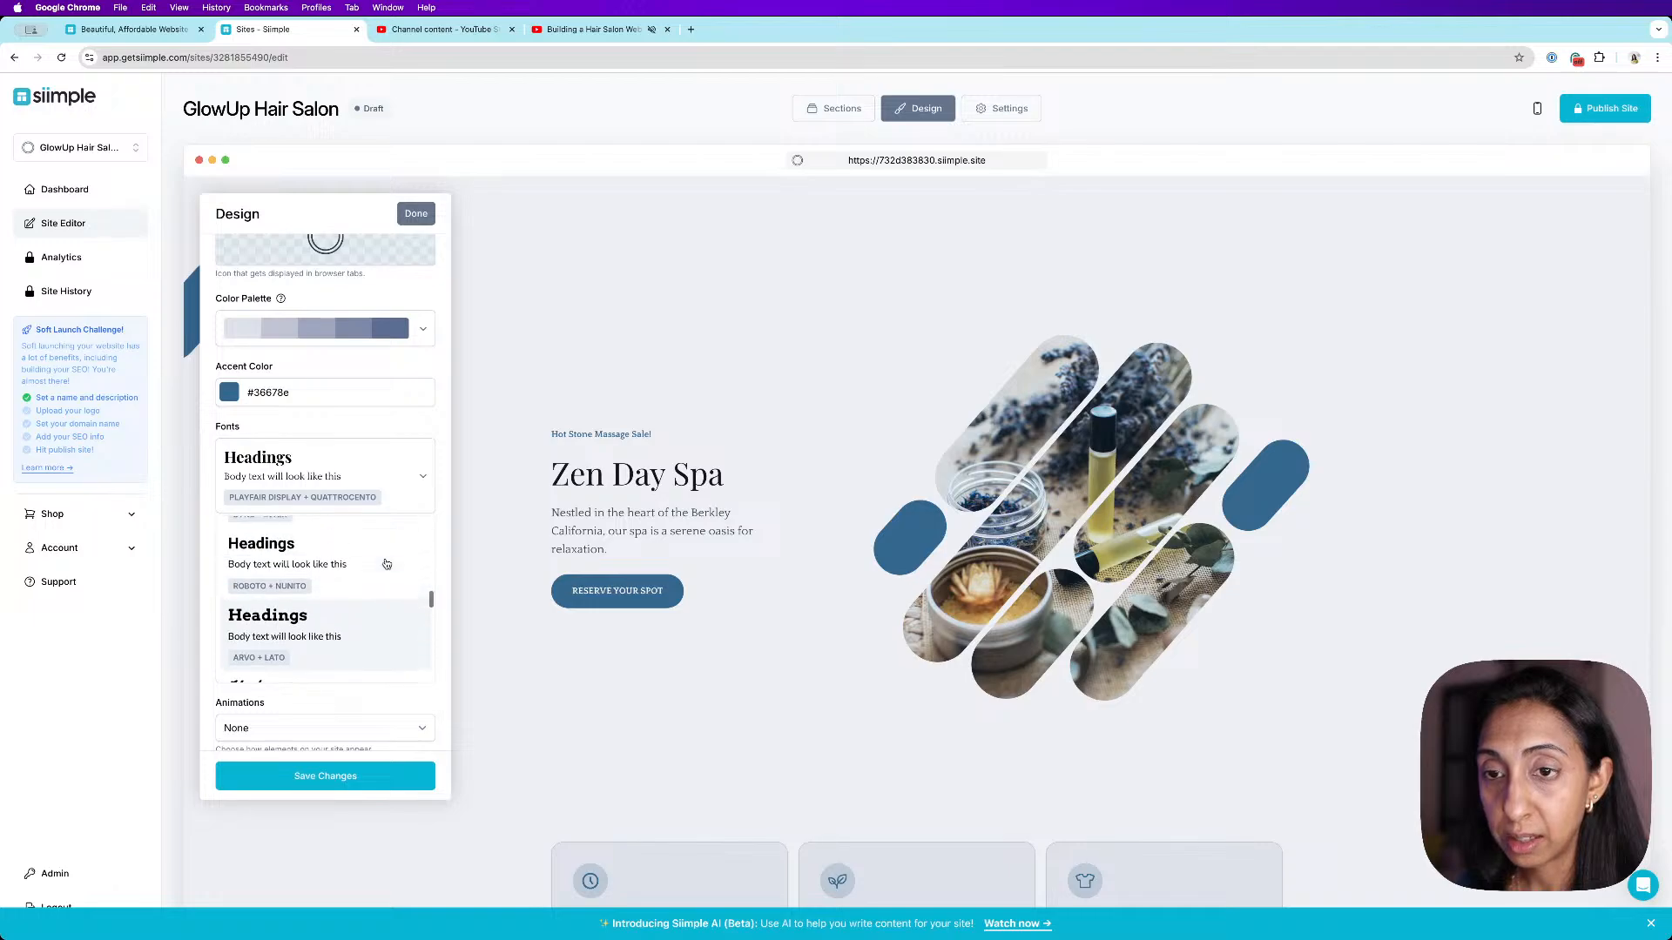
scroll(386, 564, up, 5)
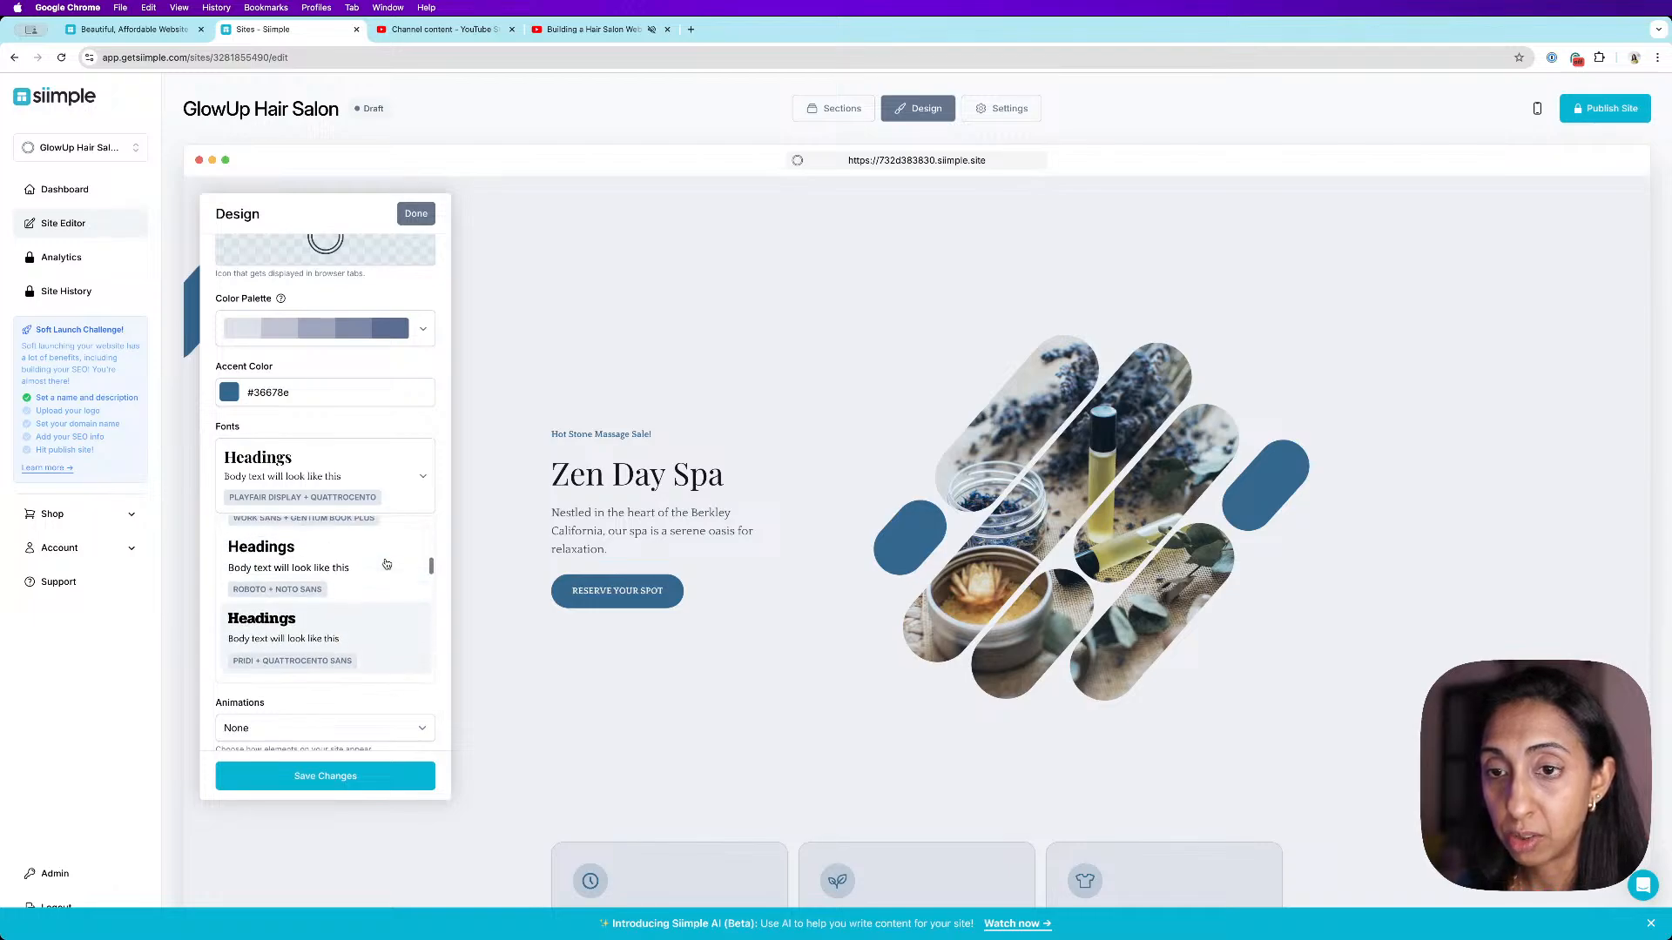
scroll(374, 579, down, 2)
click(353, 590)
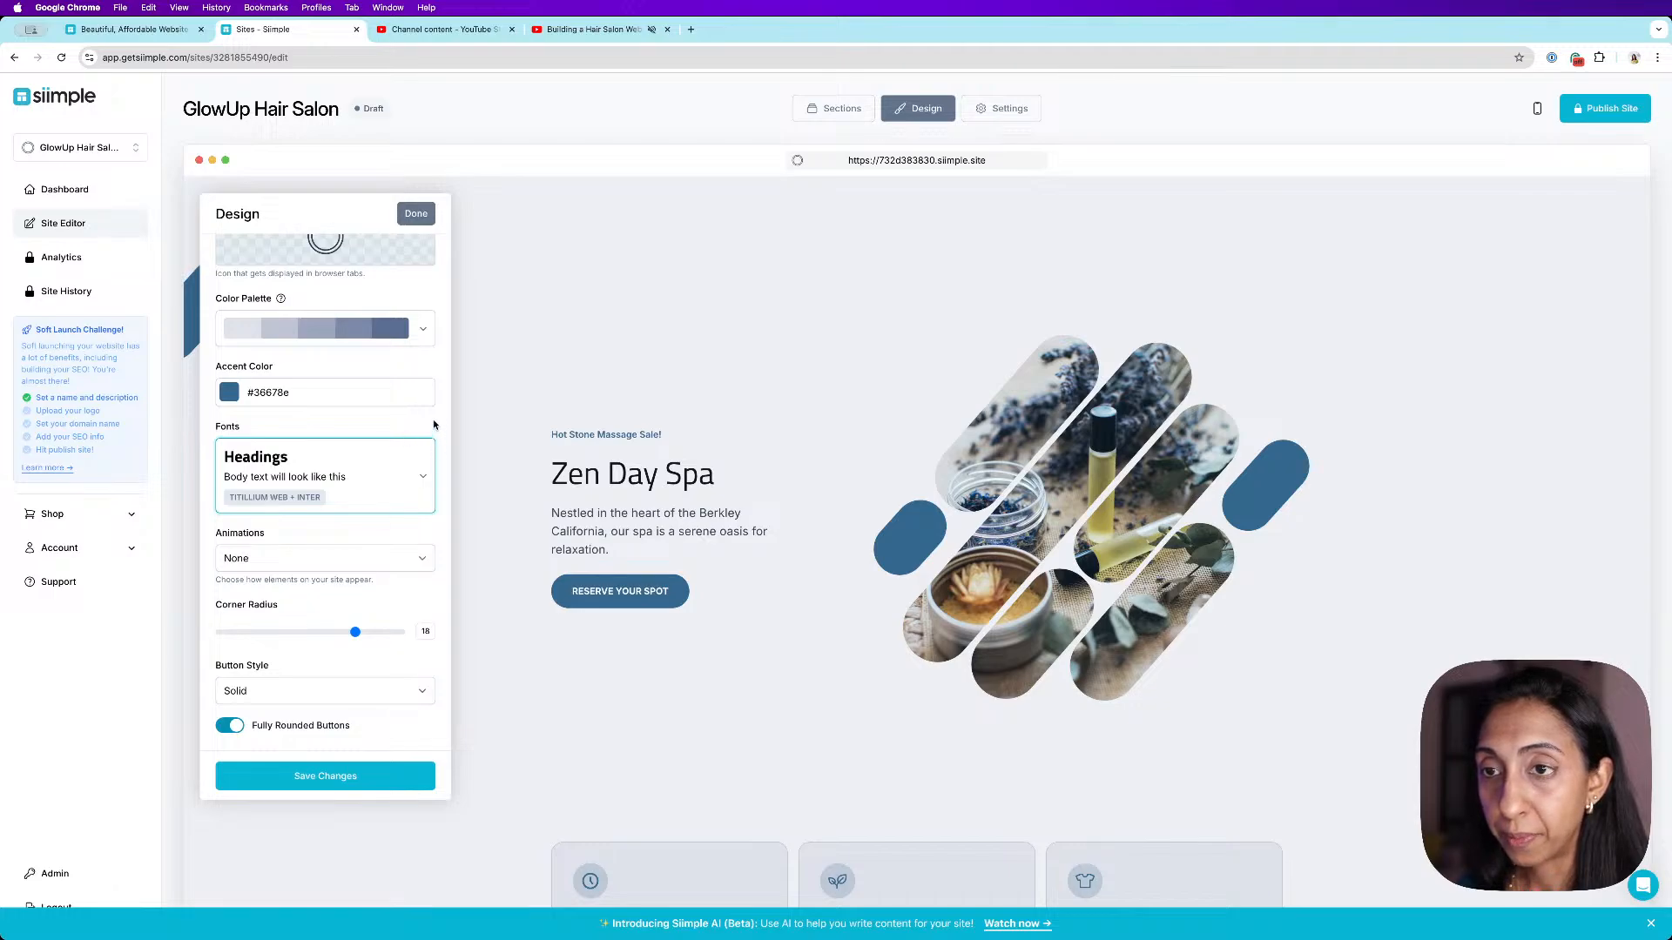
- Reduce the corner radius to 8
drag(351, 637, 229, 634)
click(293, 632)
scroll(523, 623, down, 6)
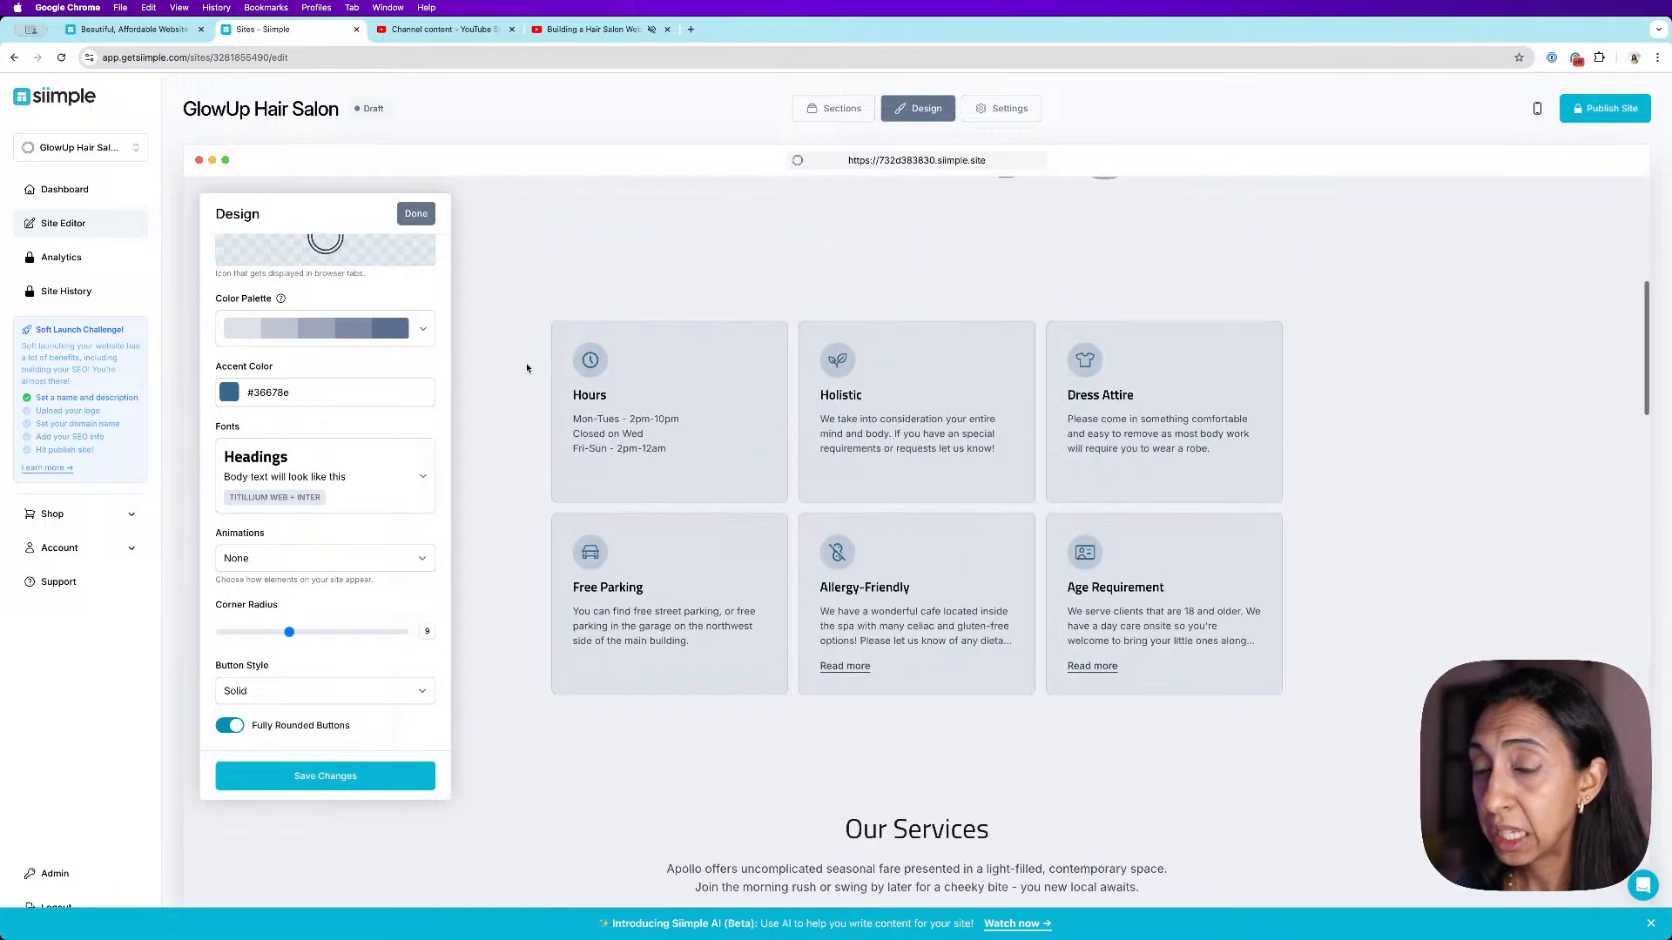
mouse_move(290, 633)
mouse_down()
mouse_move(404, 636)
mouse_move(268, 631)
mouse_up()
click(281, 629)
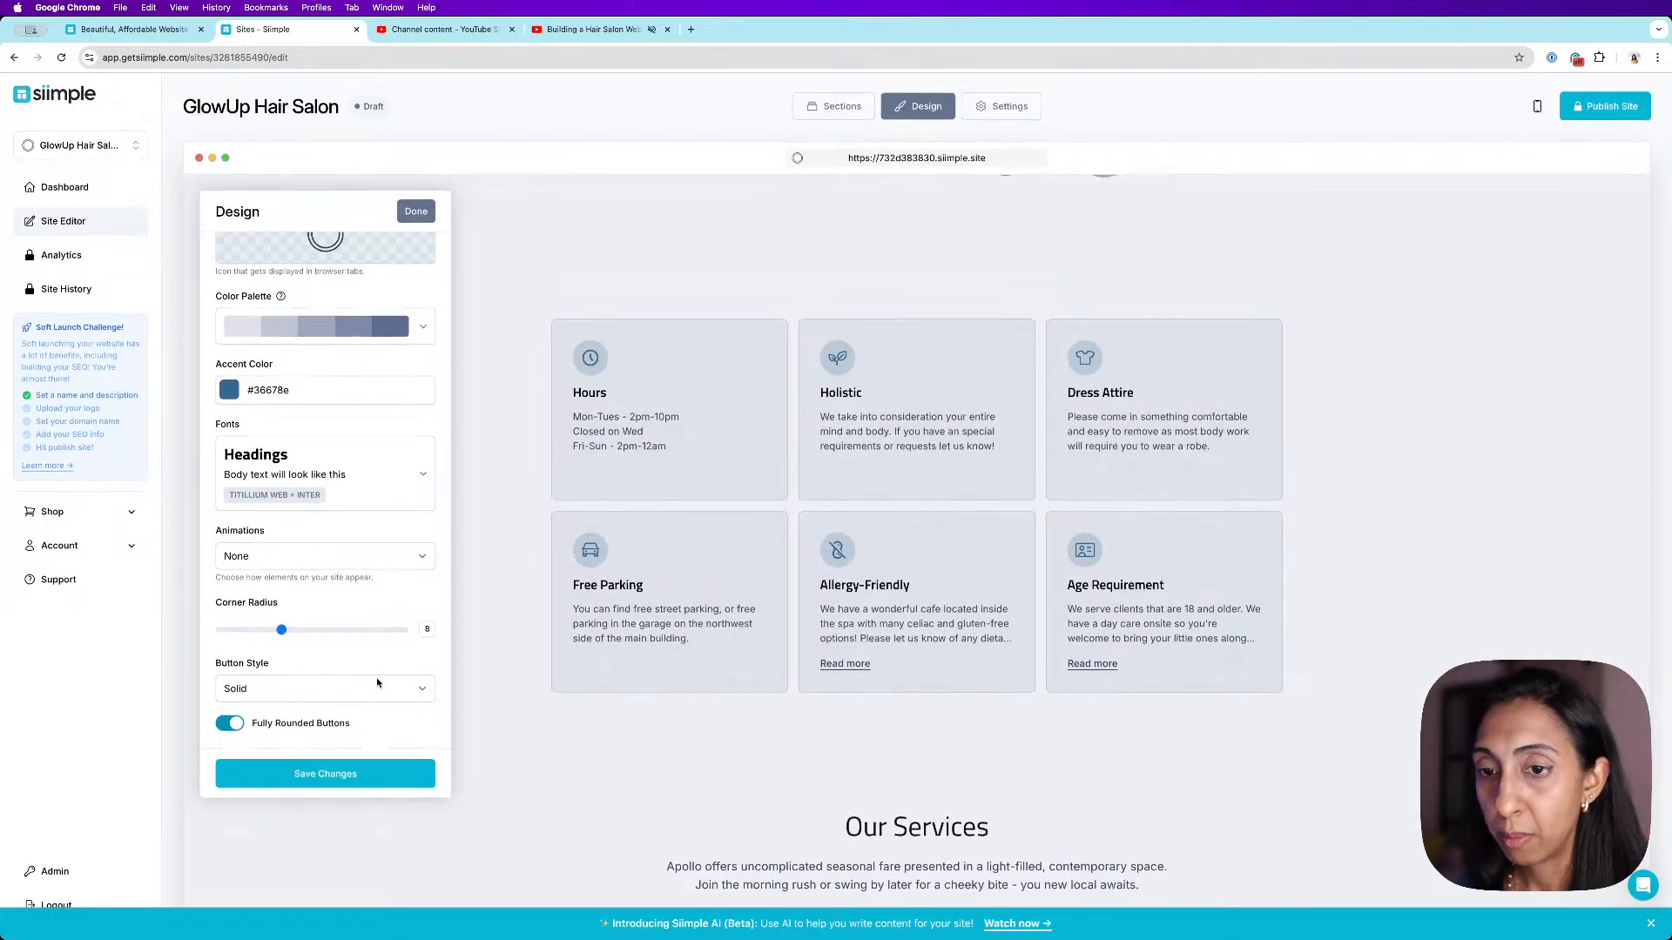
- Set the button style to Outline and save the design changes
scroll(719, 628, down, 3)
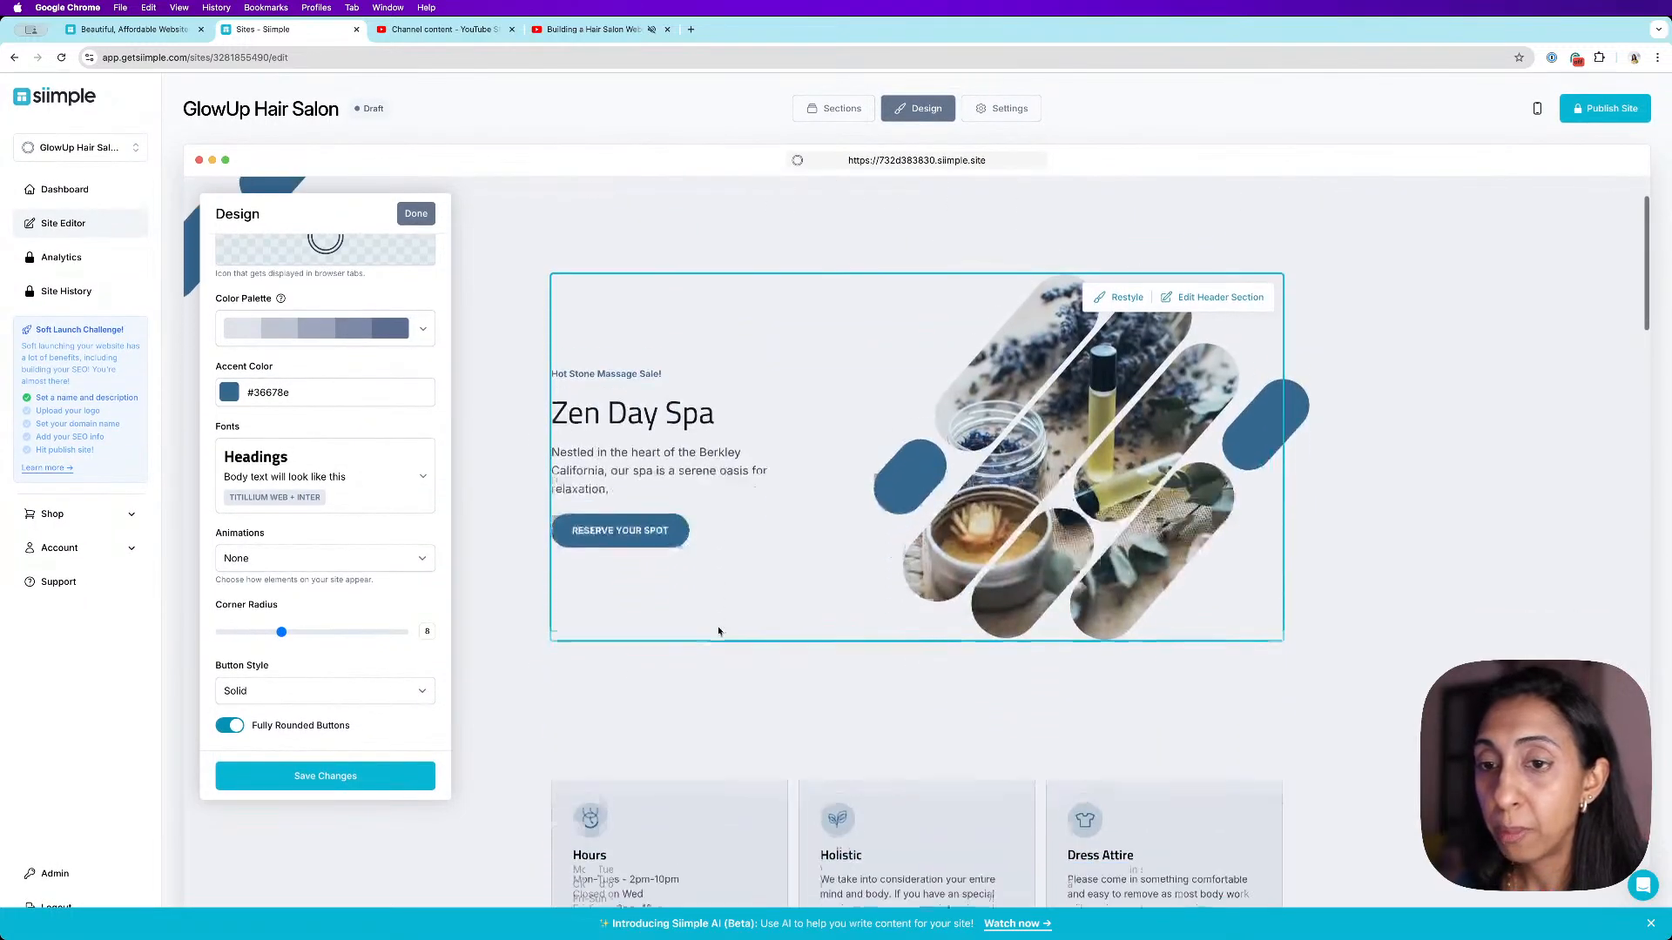
click(393, 692)
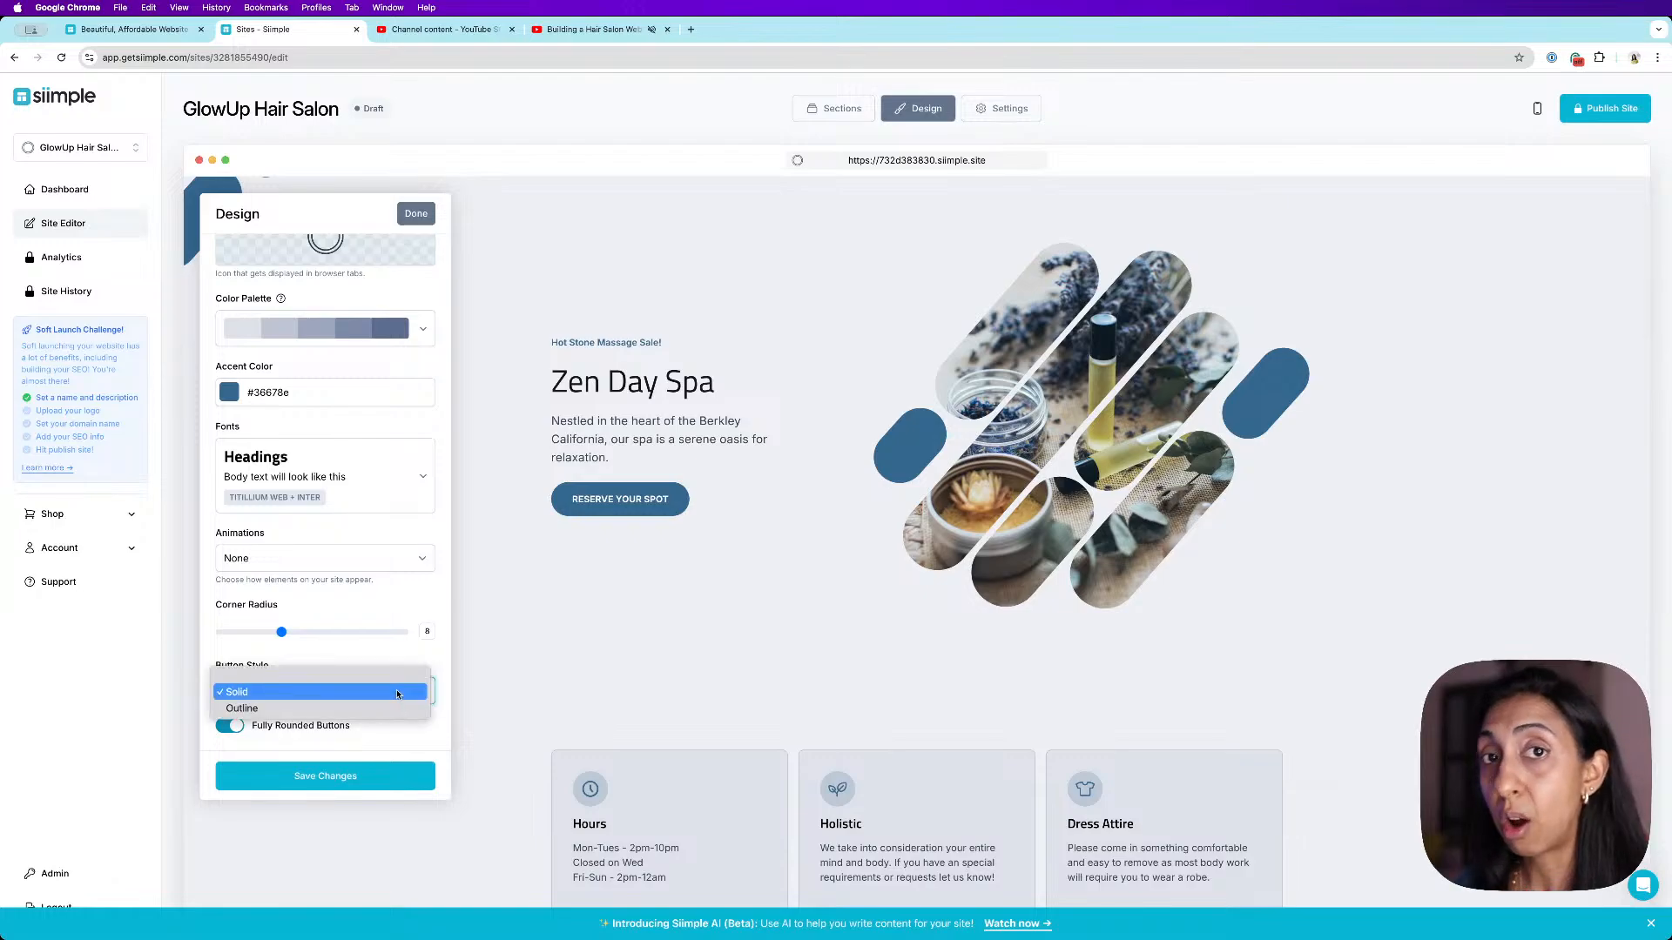
click(383, 707)
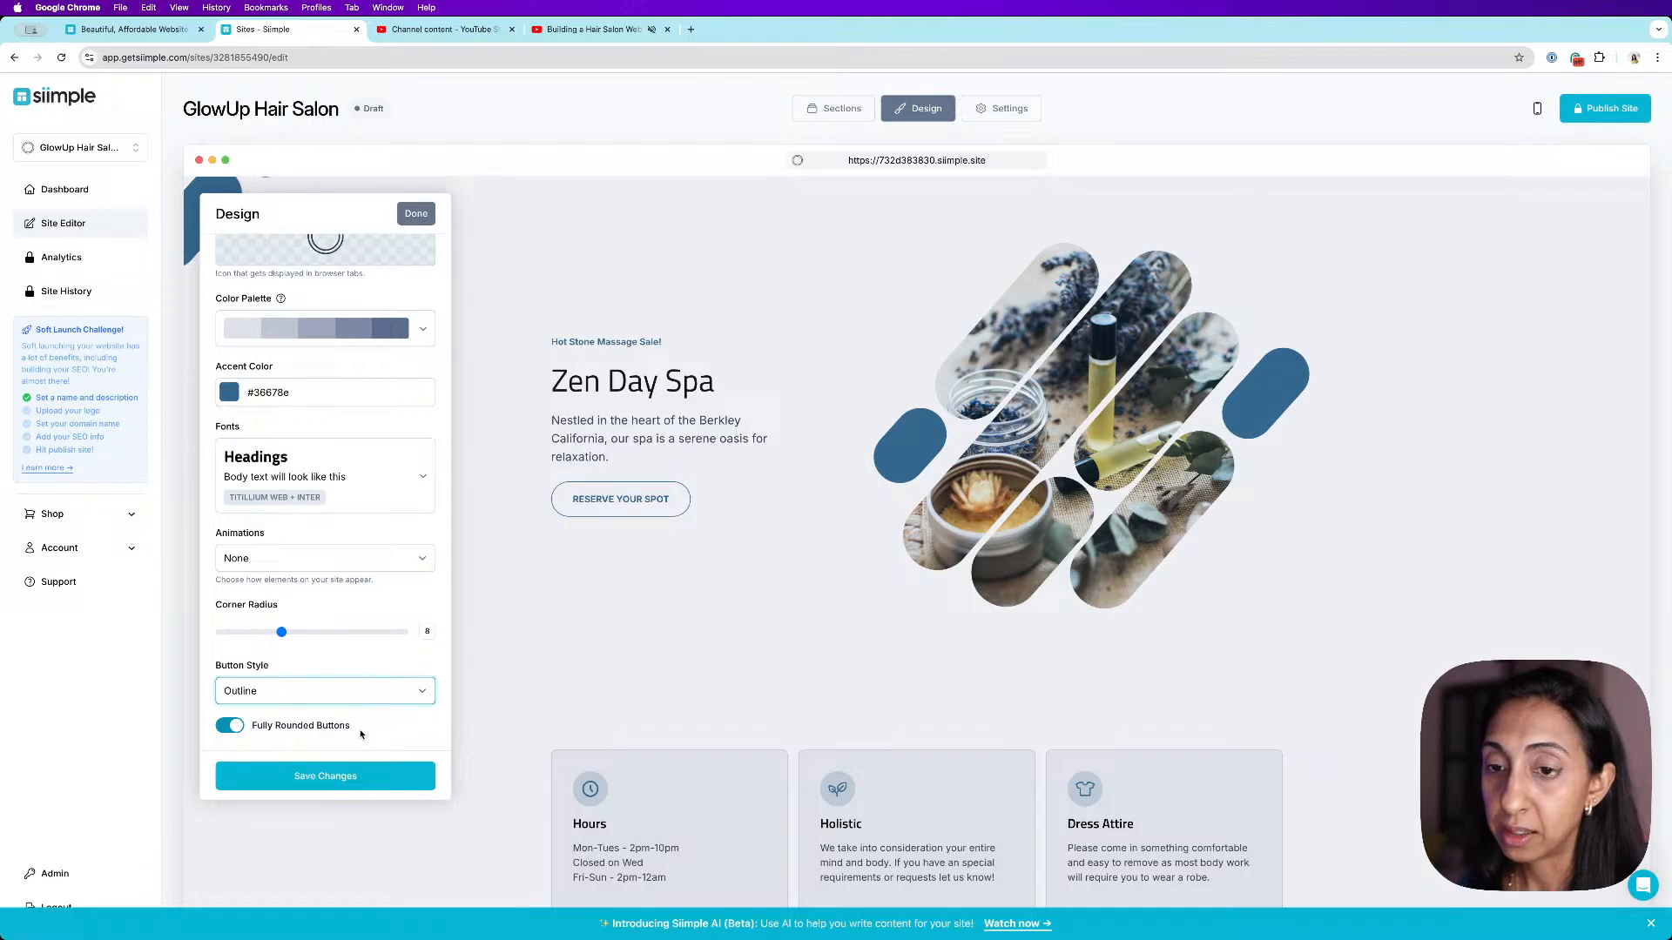
click(361, 773)
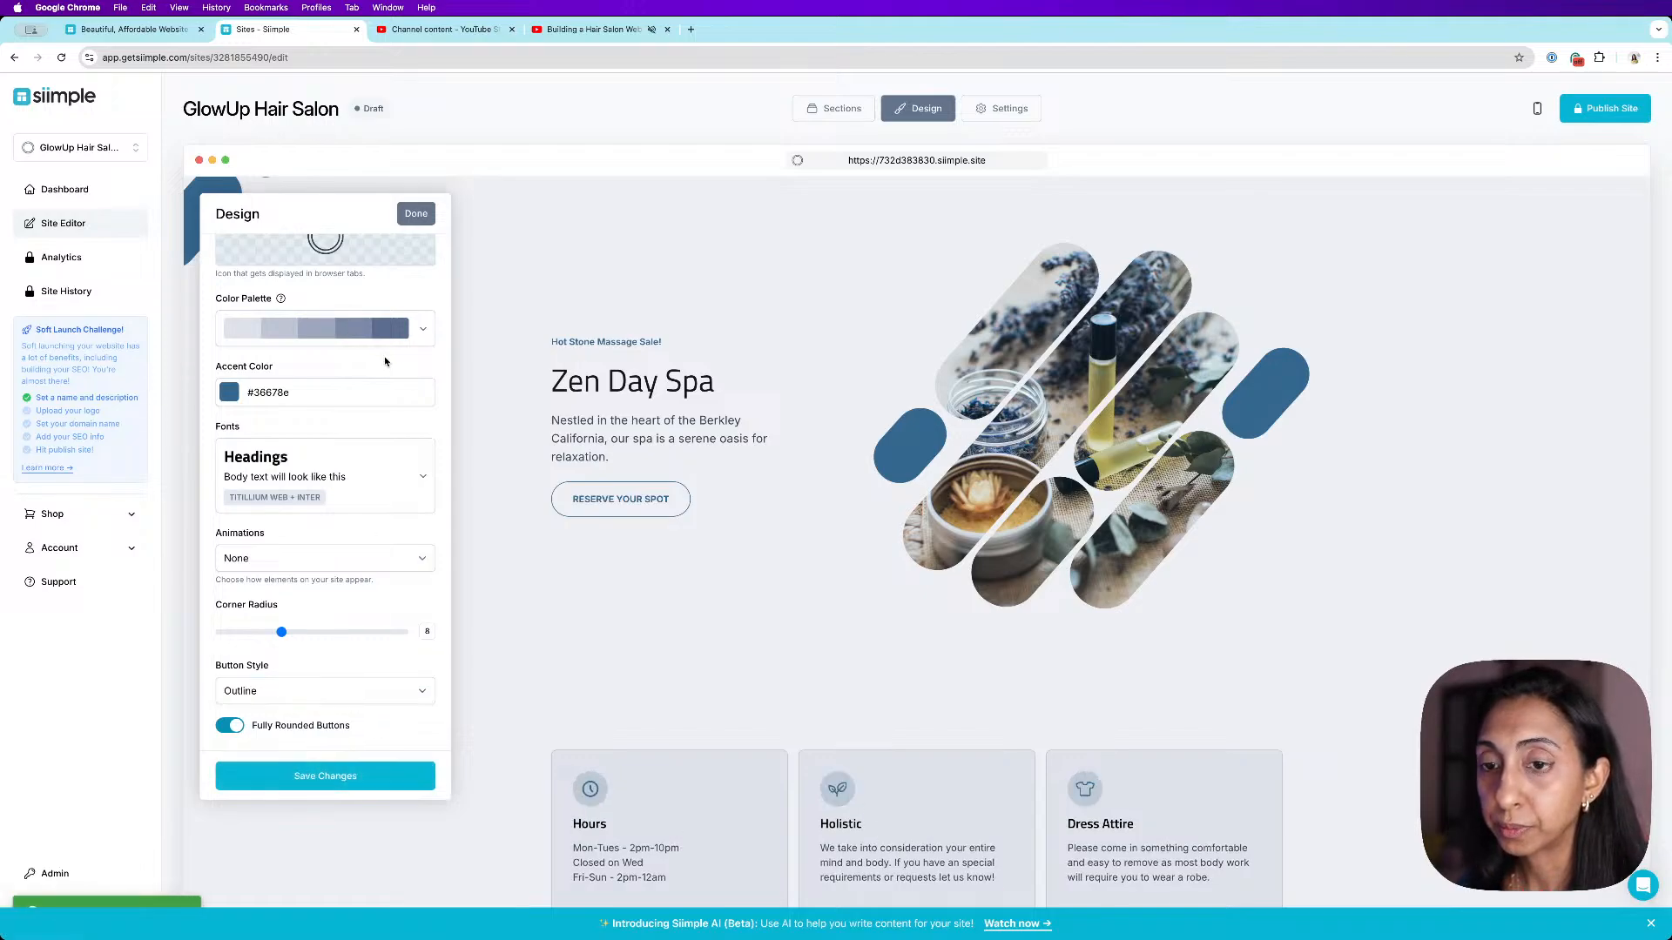
- Try the animation options, set animations to Zoom In, save, and close the design settings
scroll(298, 524, up, 5)
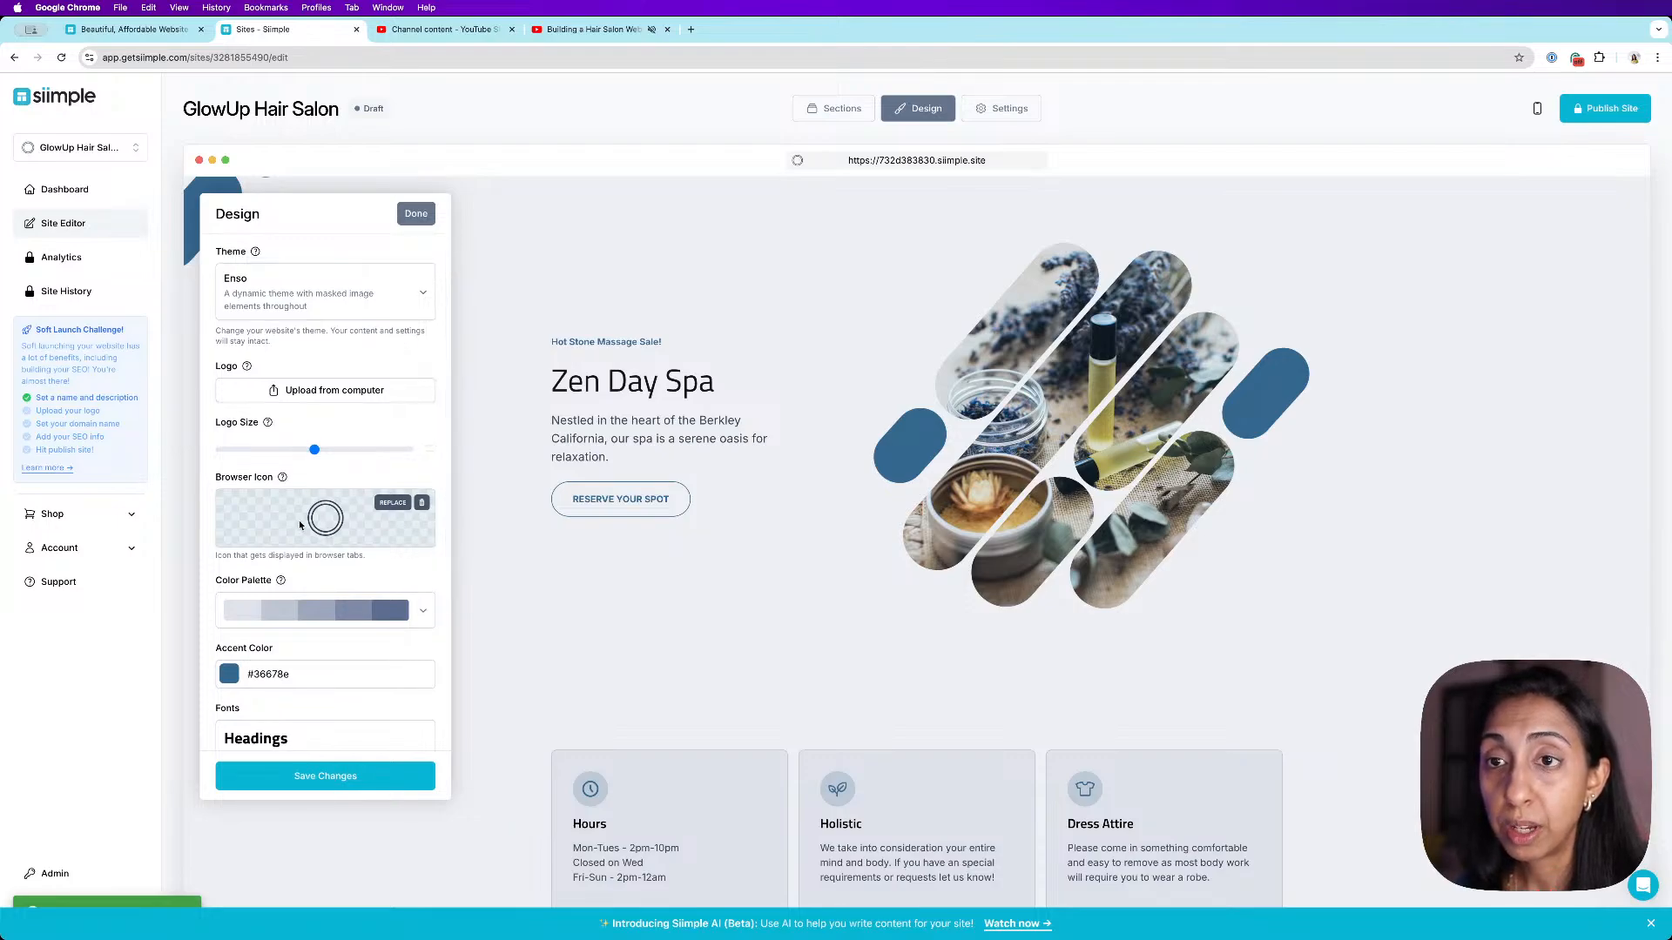
scroll(334, 350, down, 5)
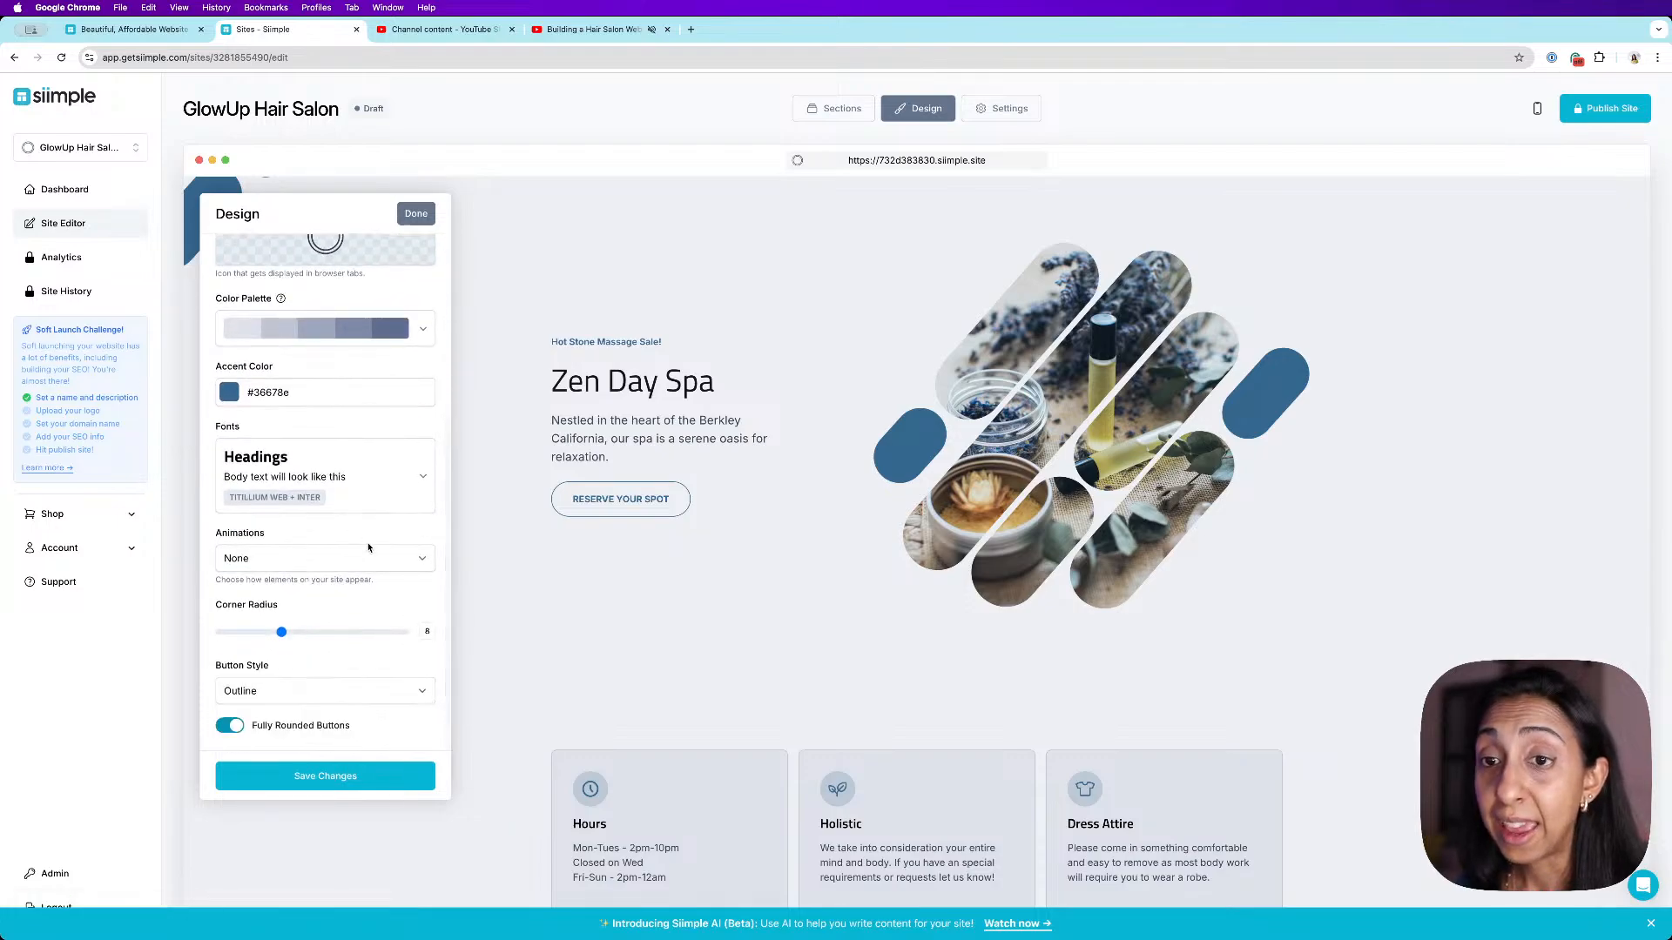
click(385, 561)
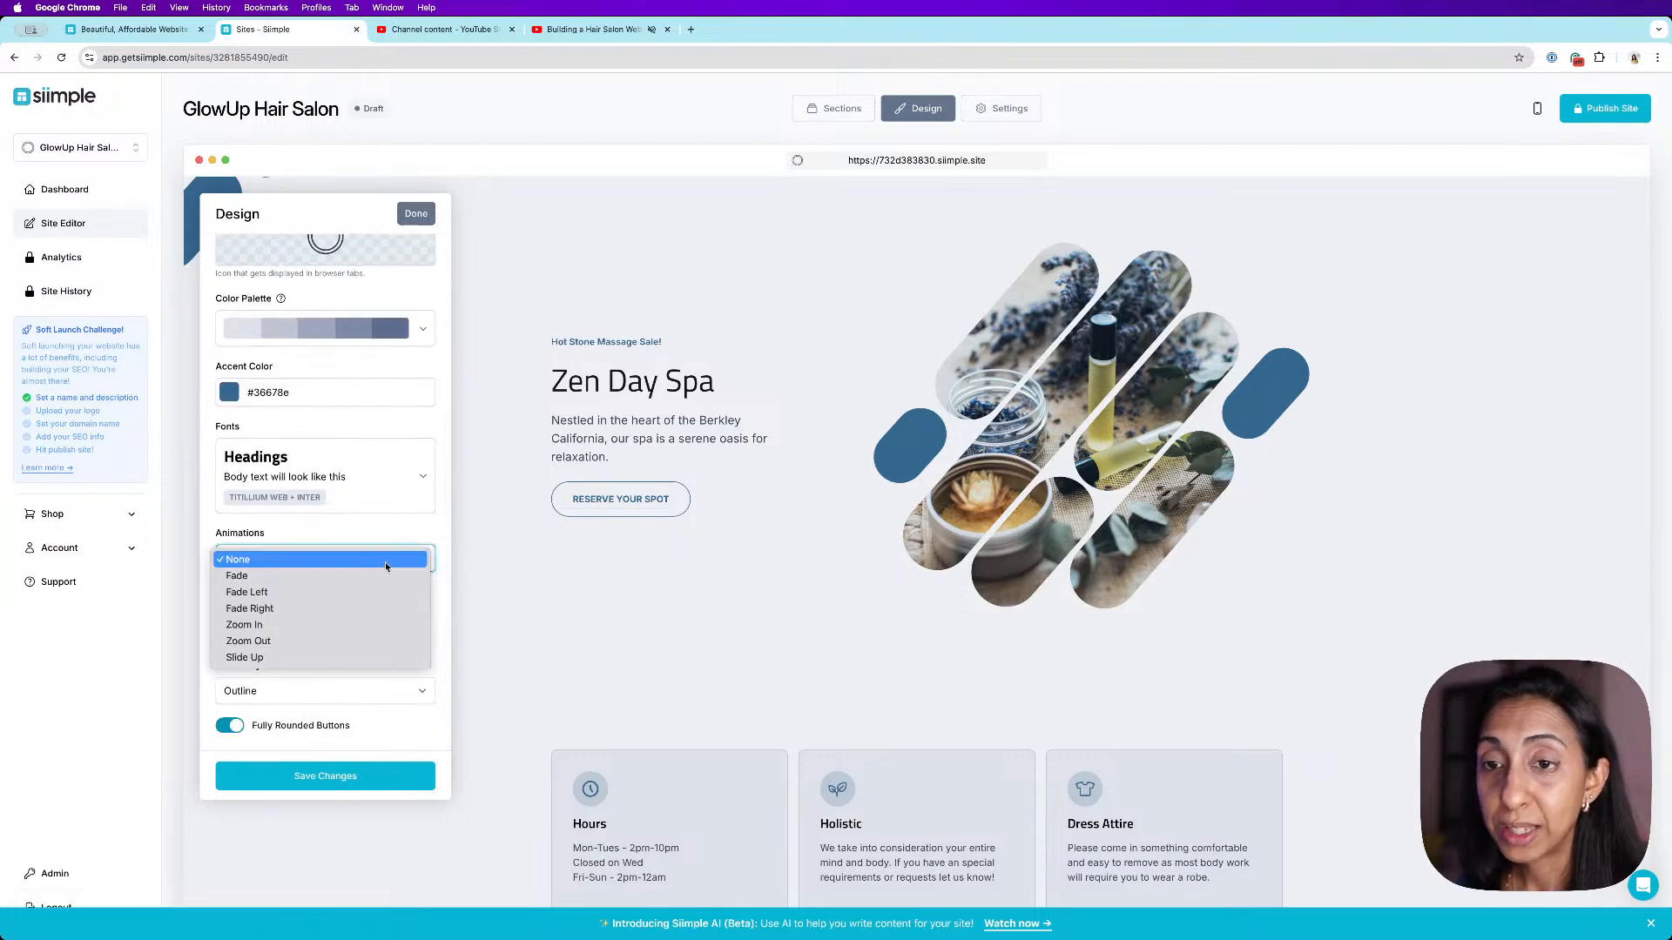
click(389, 625)
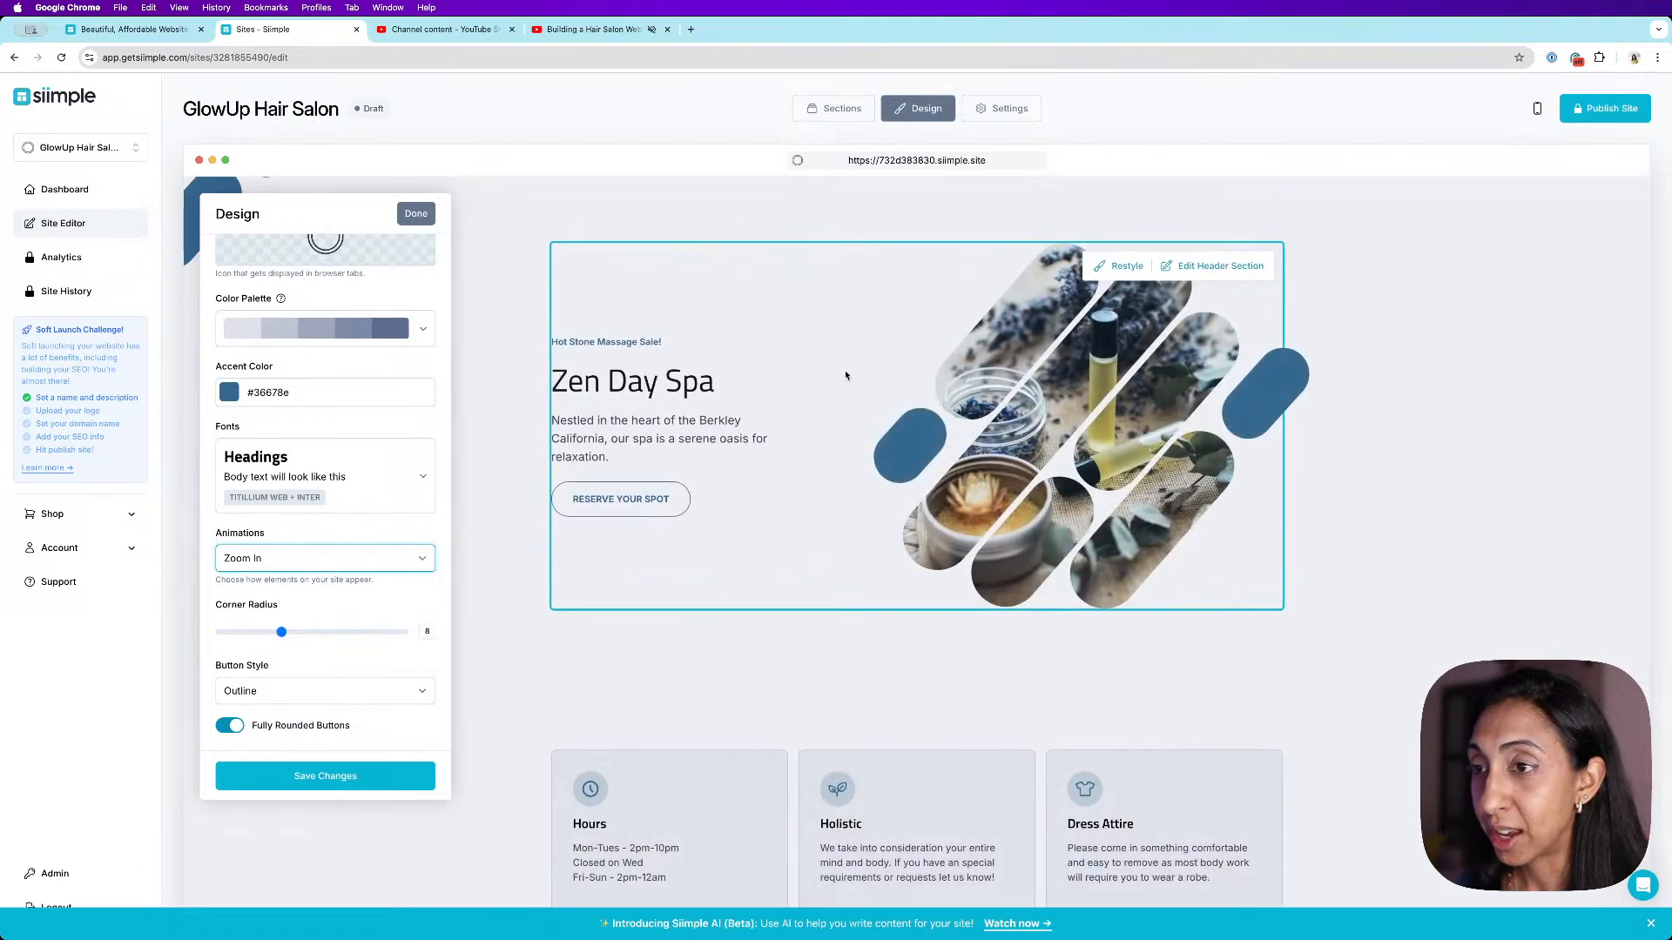
click(396, 564)
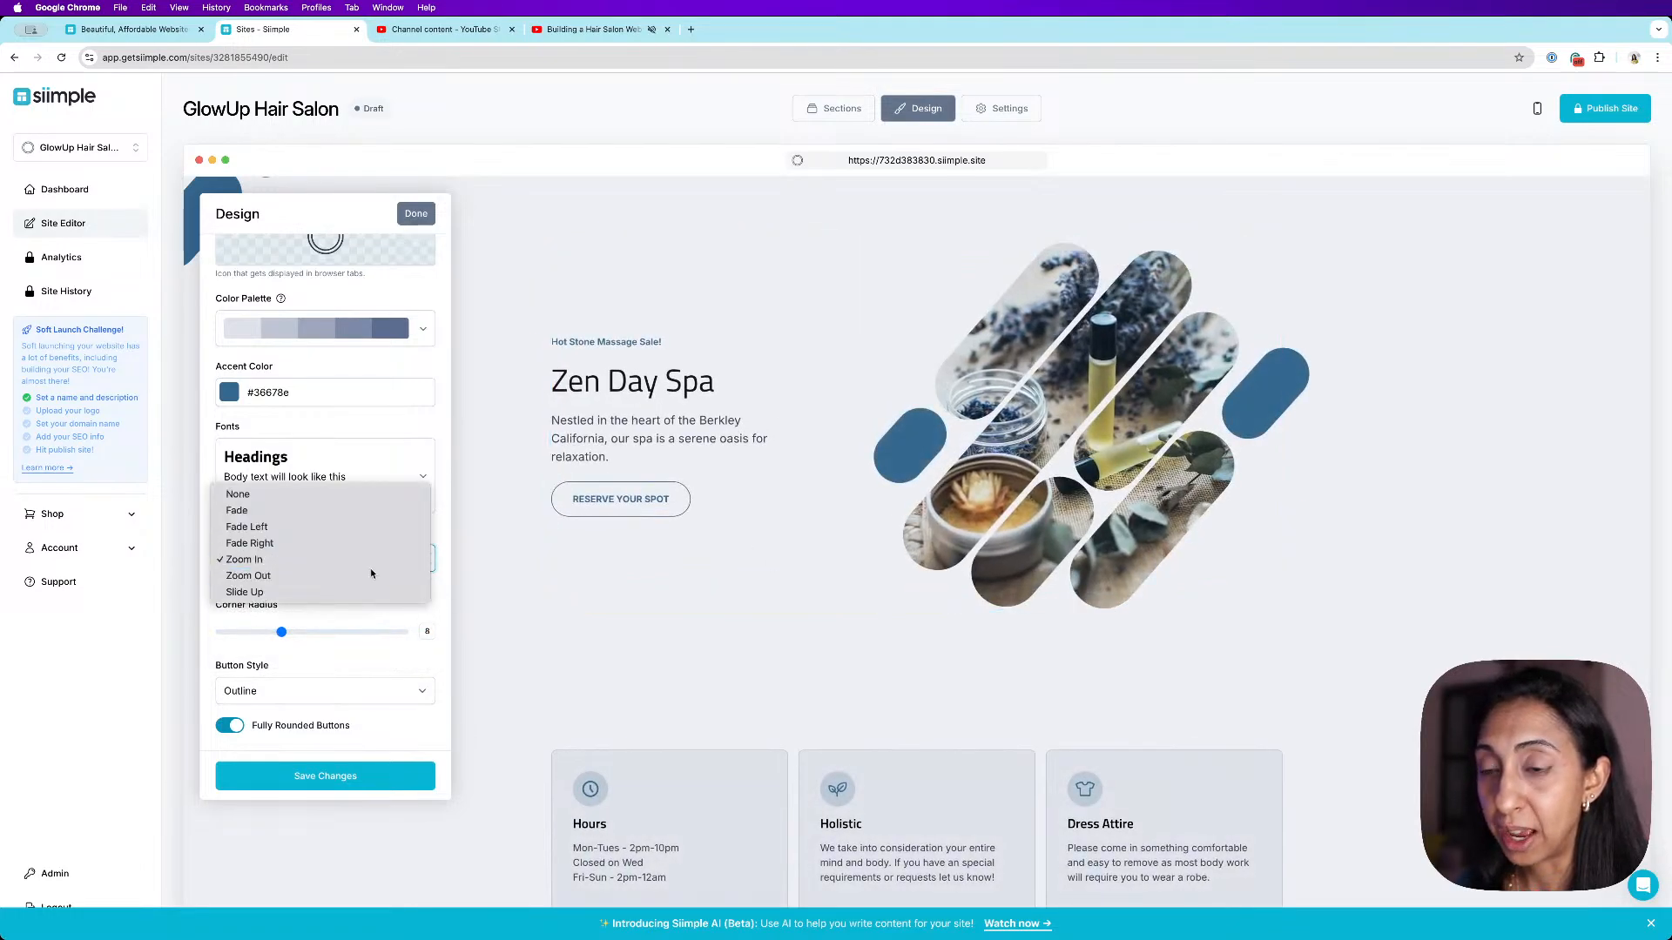
click(370, 570)
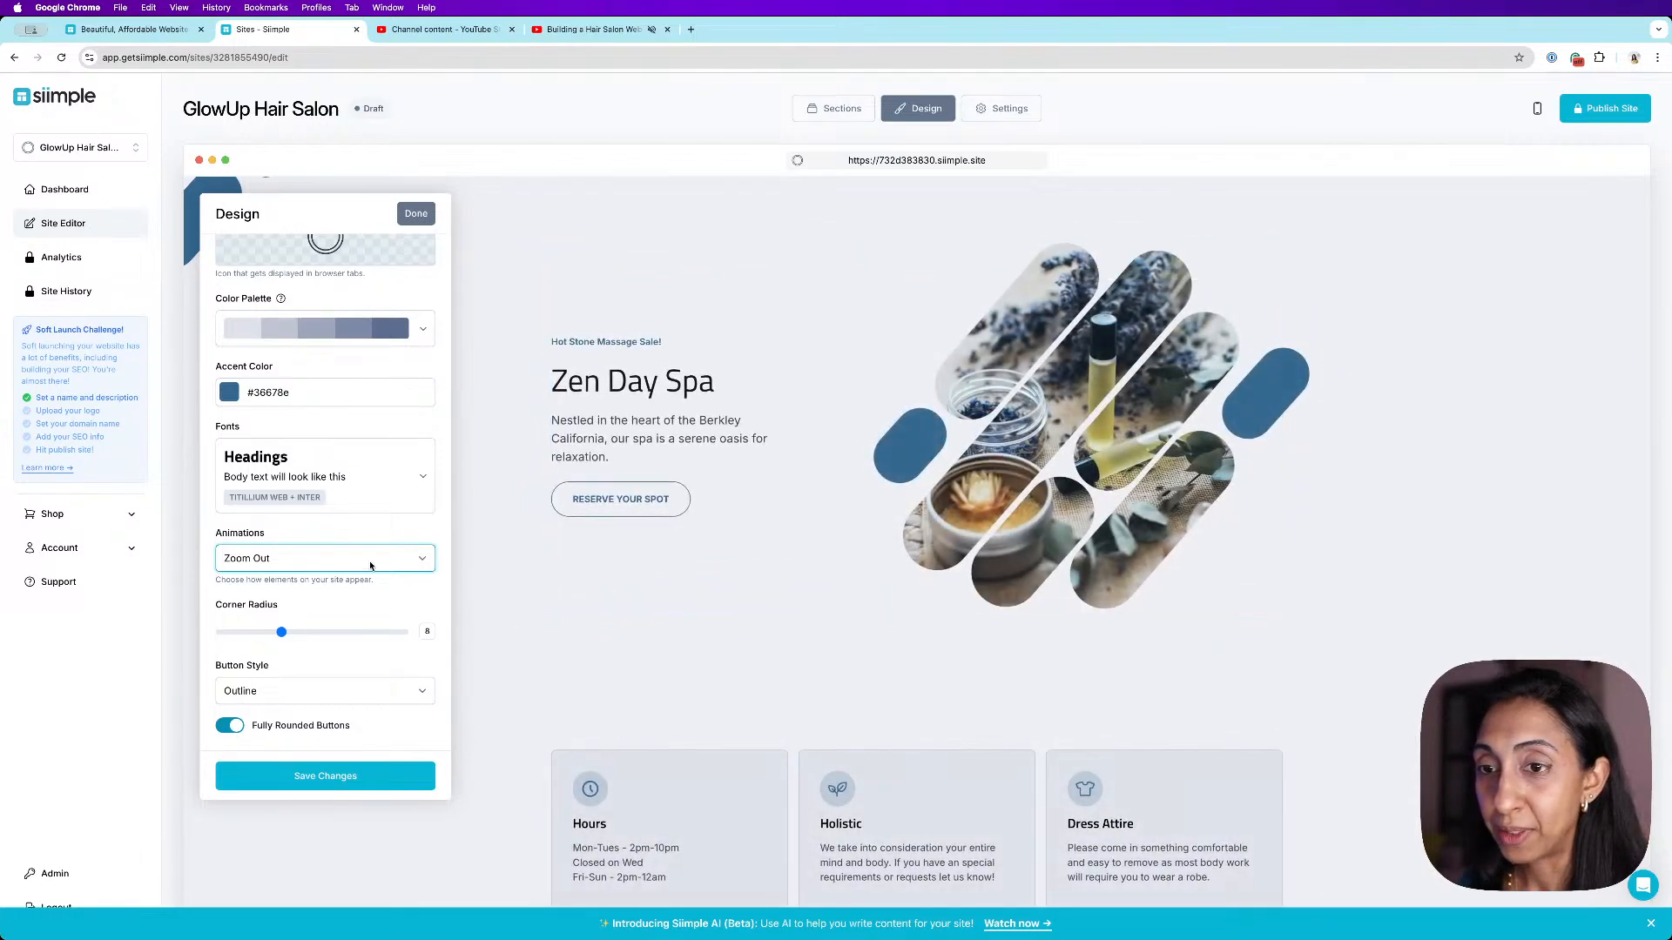
click(373, 562)
click(364, 575)
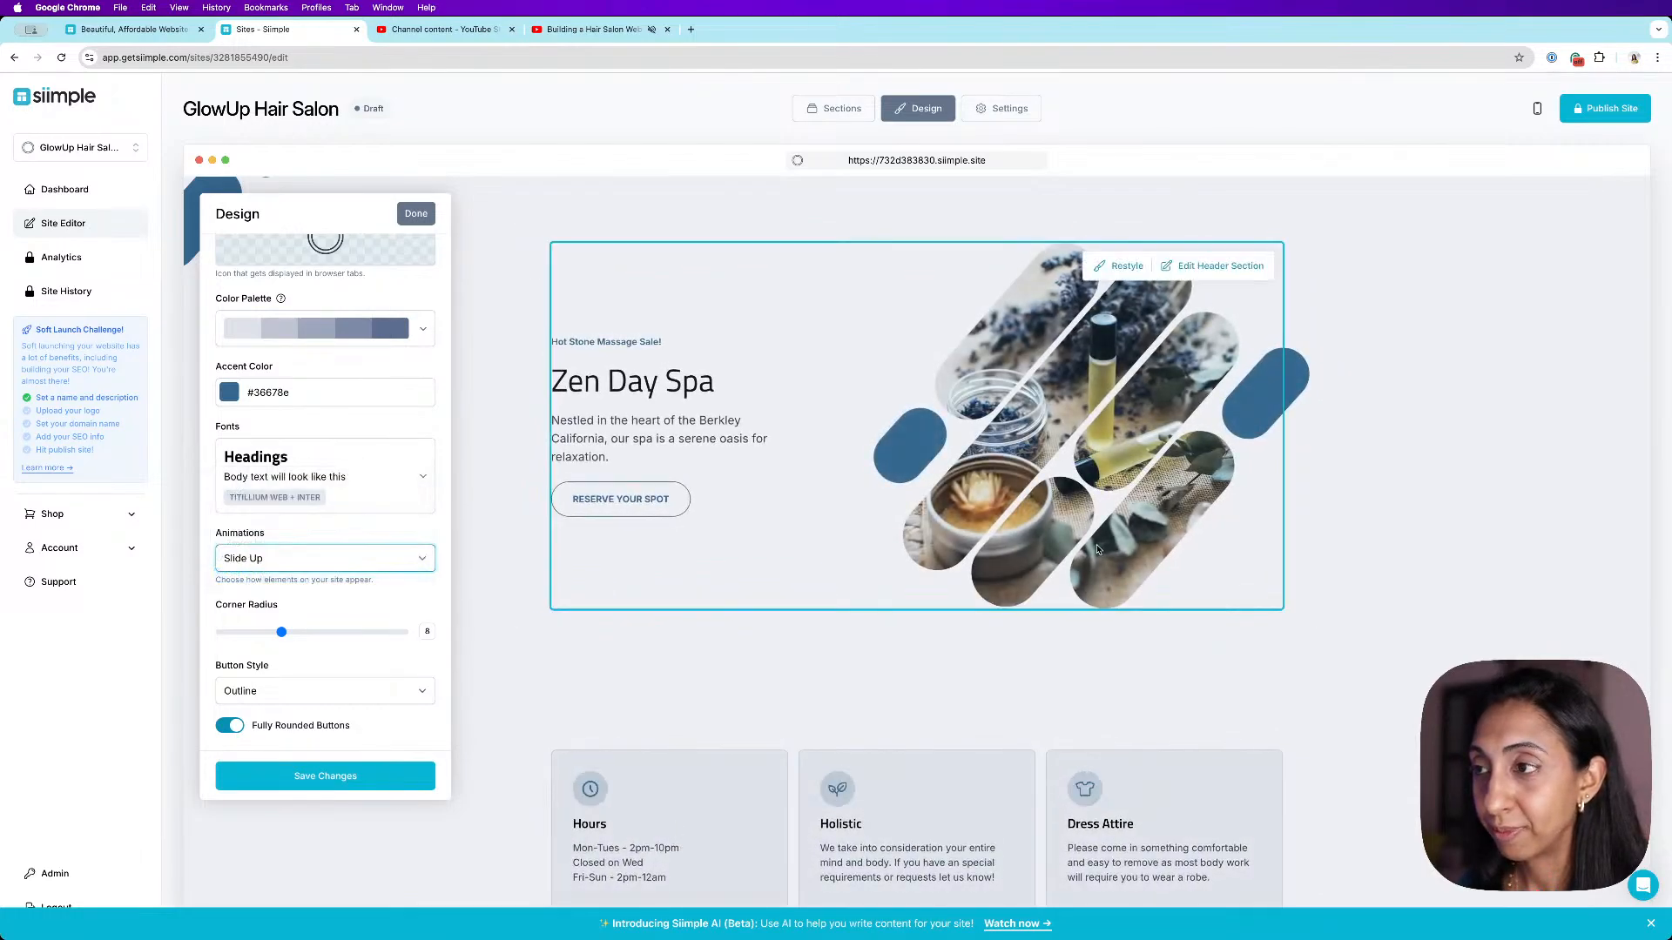
click(348, 558)
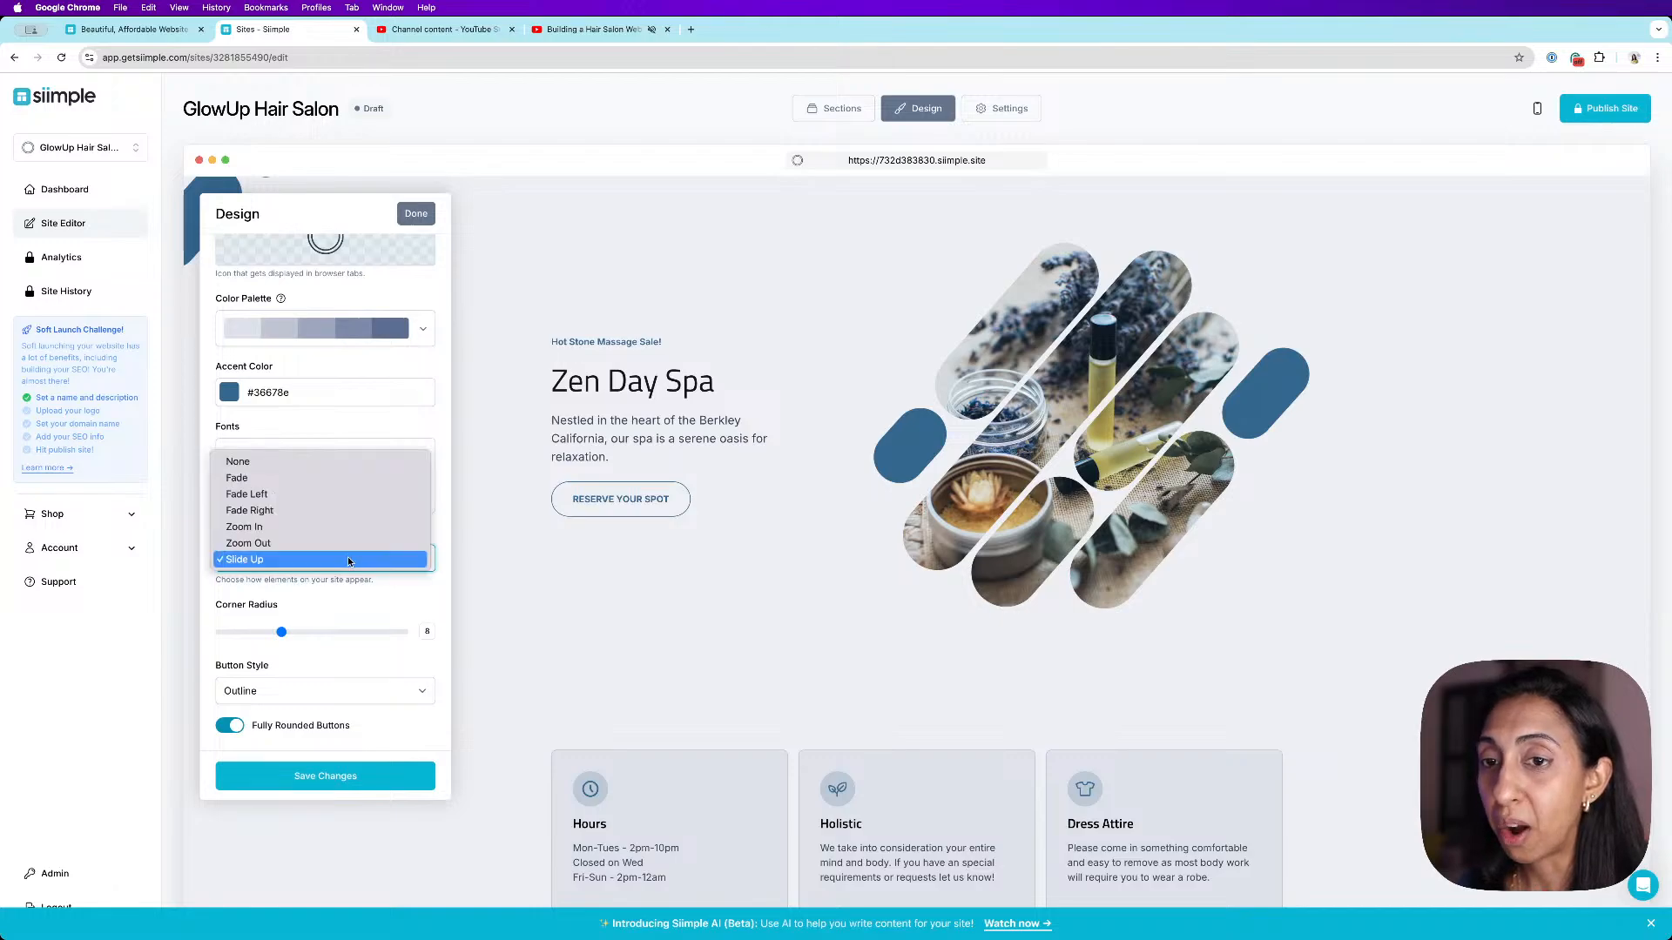
click(333, 521)
click(346, 778)
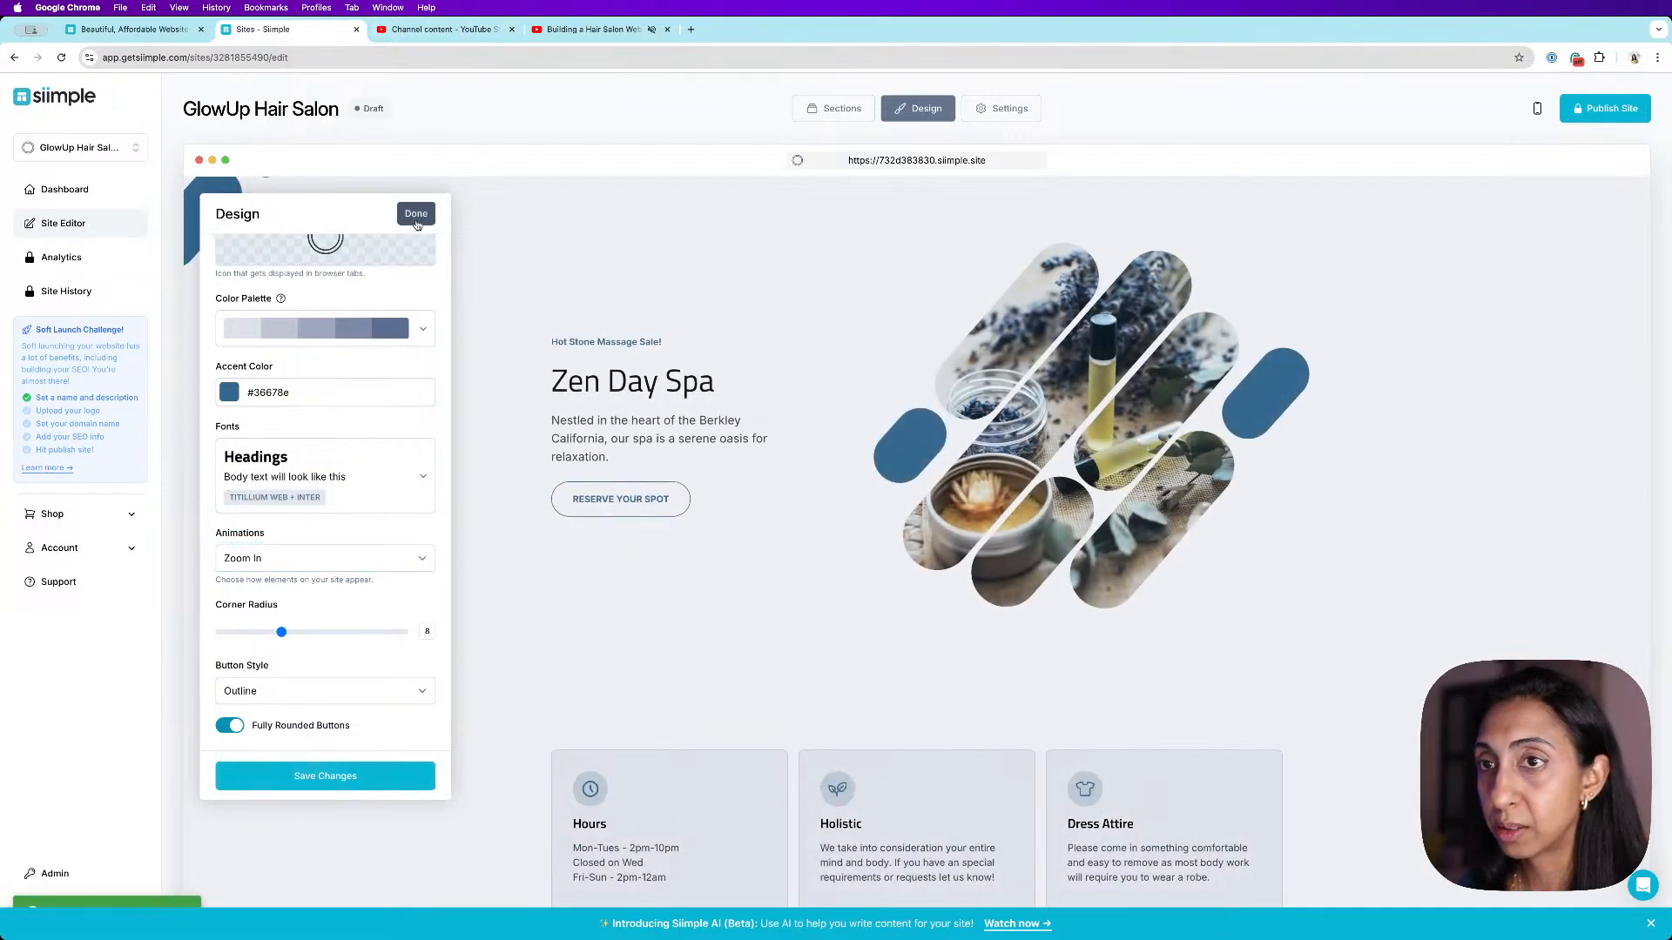
click(417, 215)
- Edit the header section, replace the headline with GlowUp Hair Salon, and save
scroll(673, 380, down, 1)
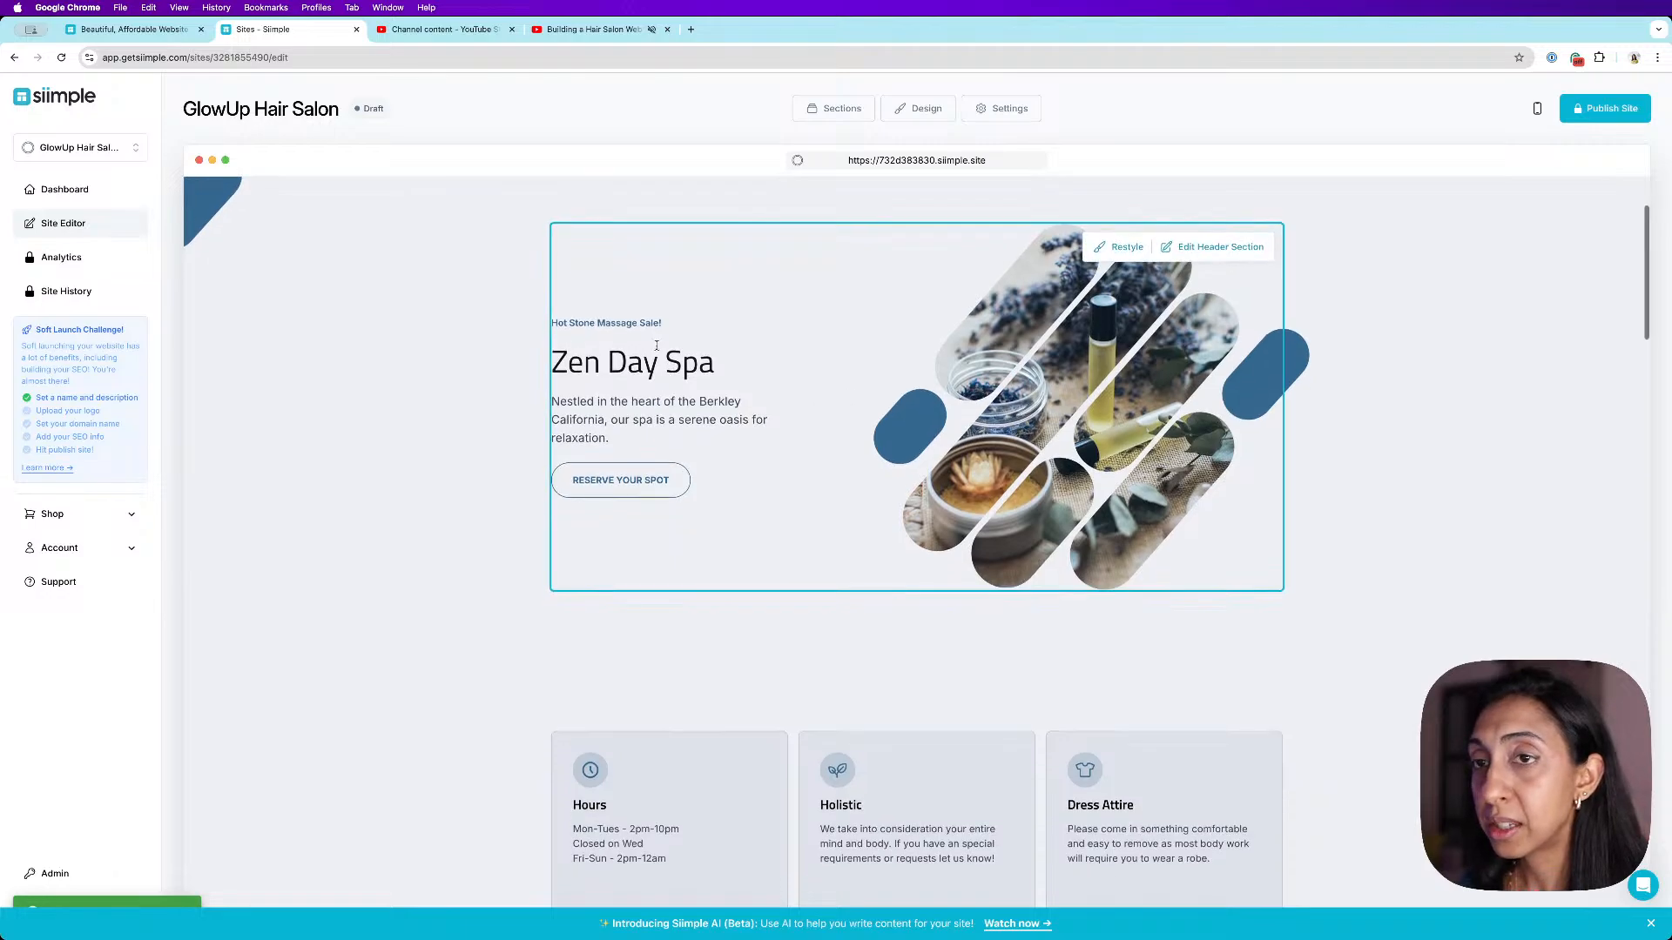
click(1228, 251)
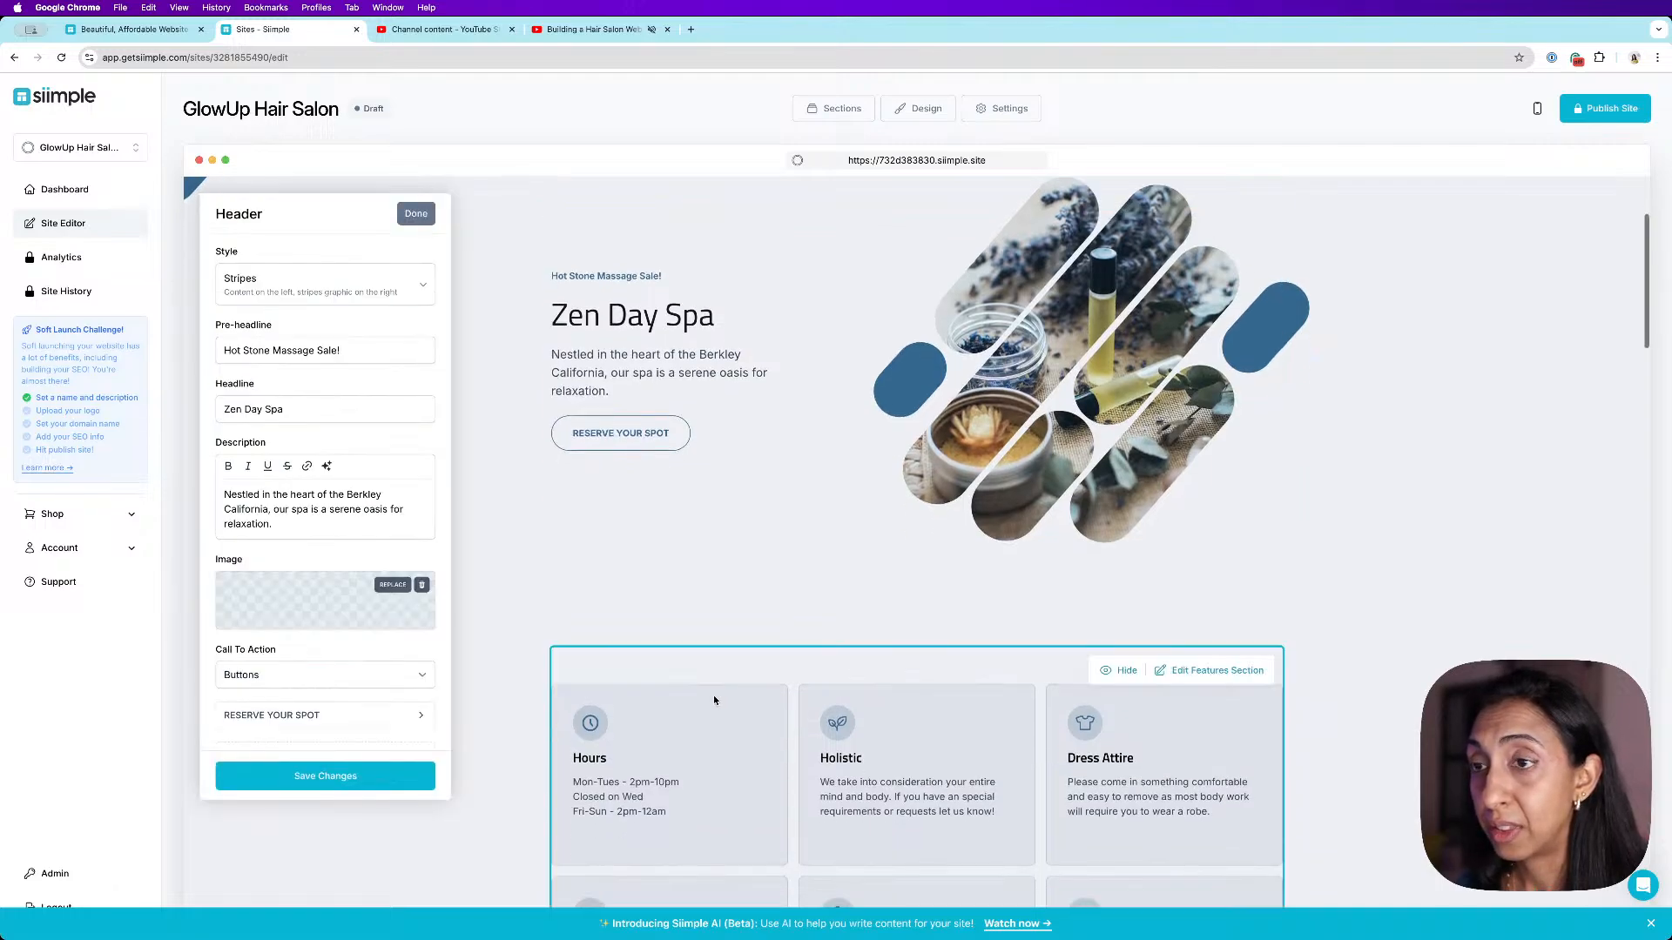
double_click(333, 418)
triple_click(333, 418)
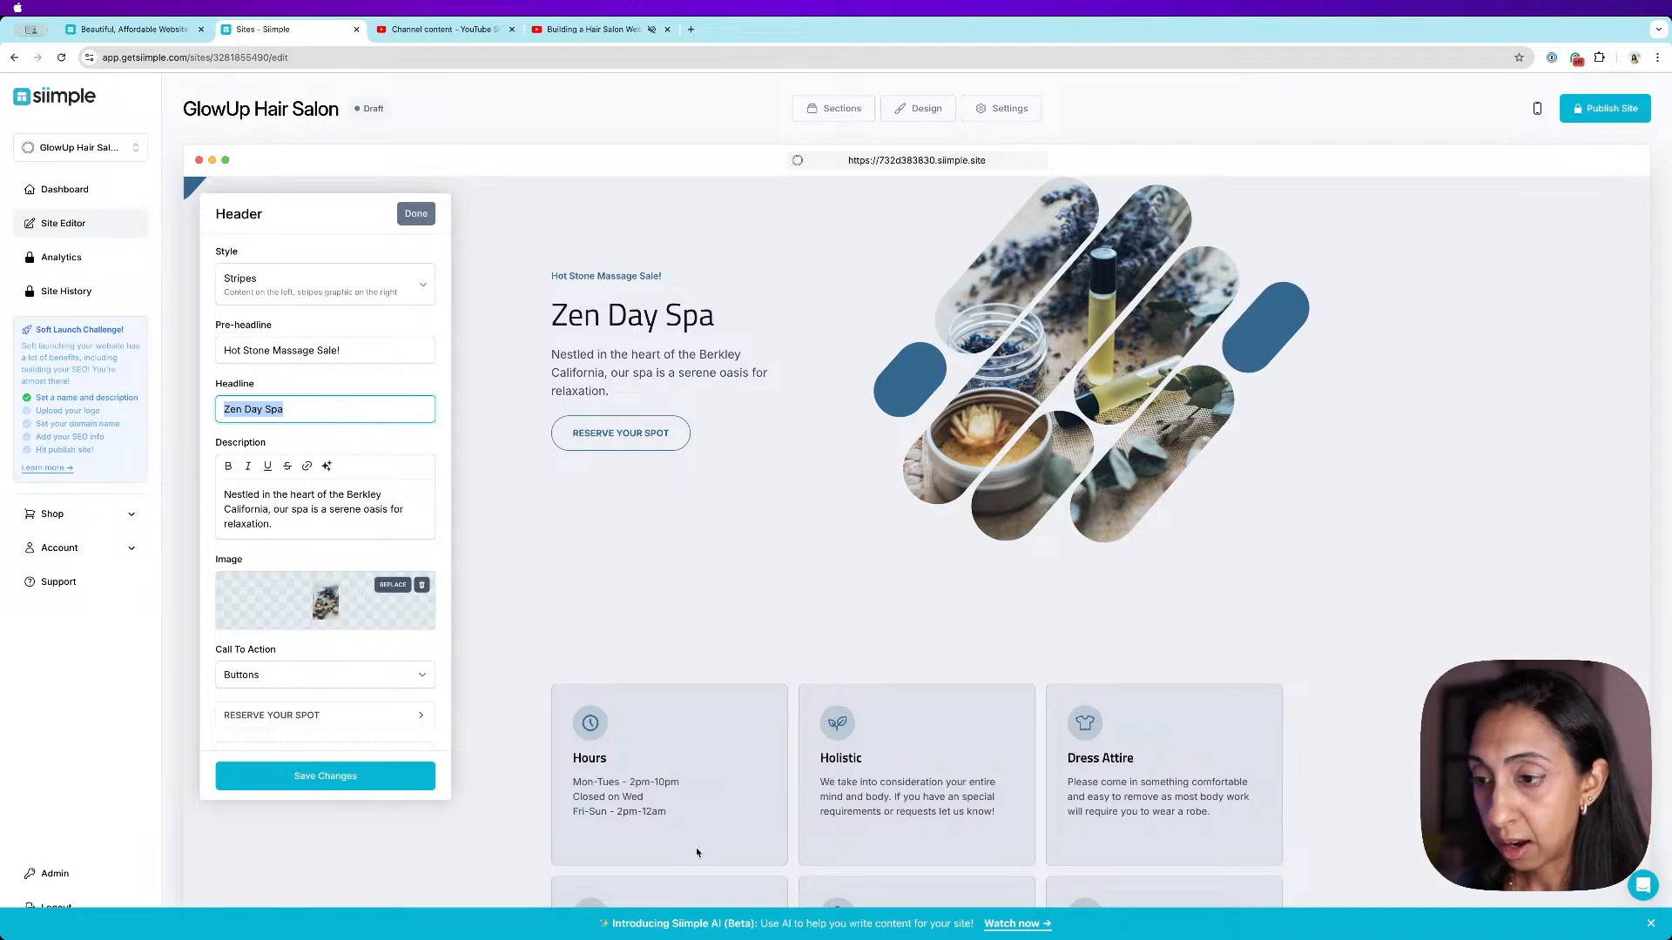
text(GlowUp Hair Salon)
click(285, 779)
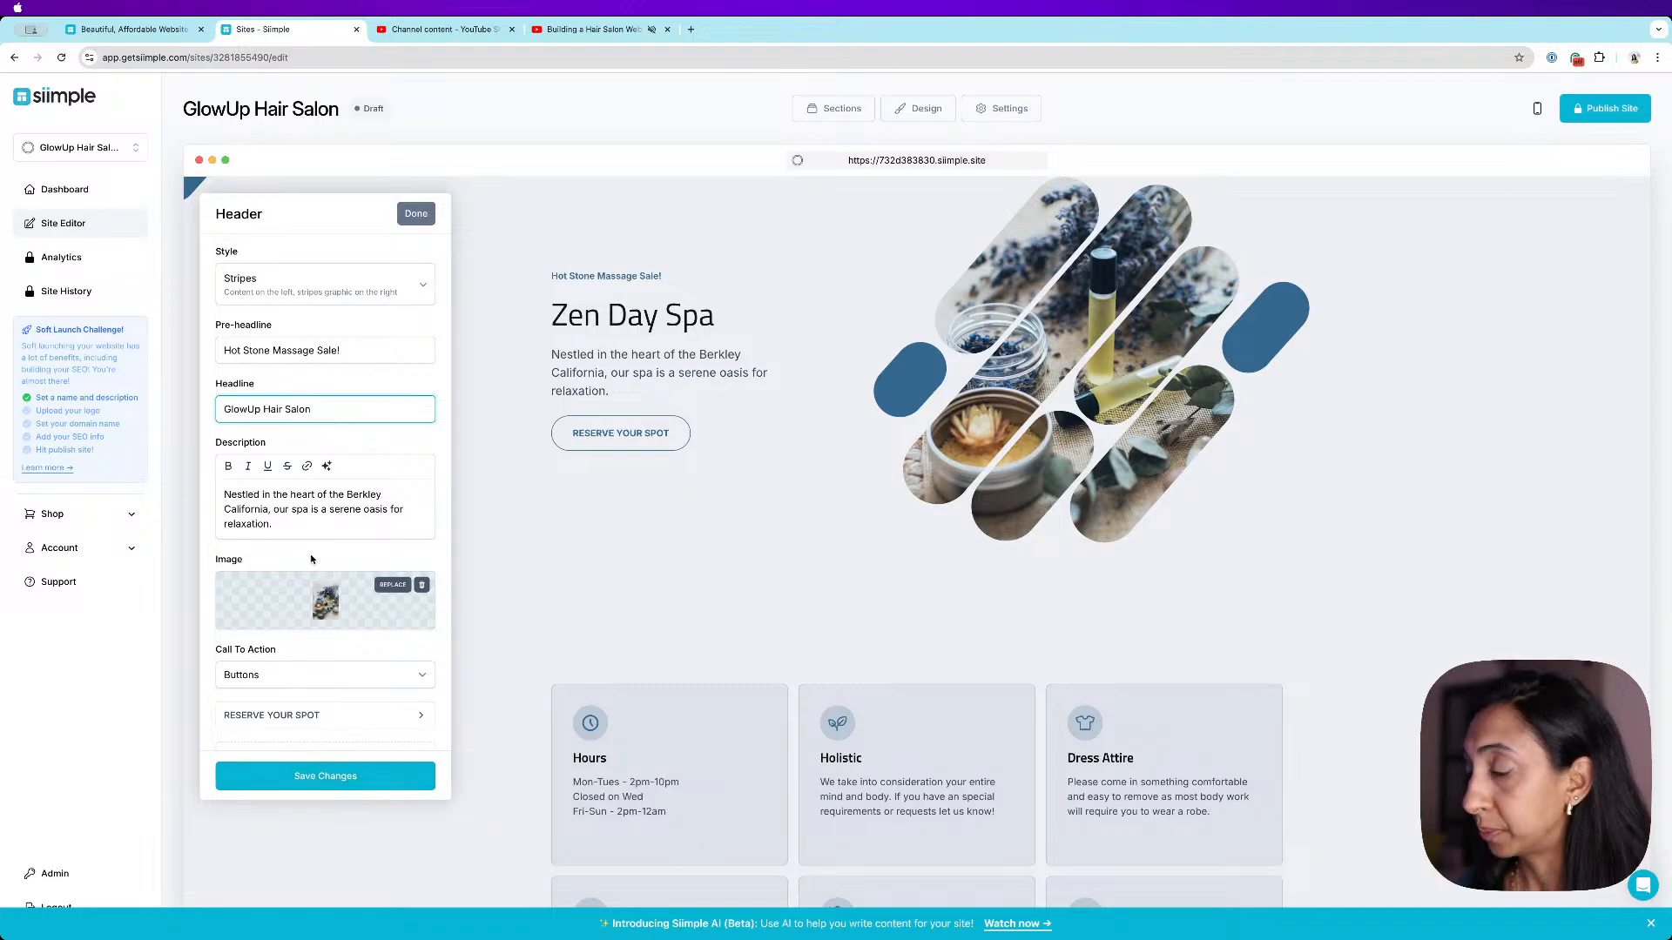
- Replace the header description with the pasted paragraph starting "At GlowUp Hair Salon, we believe"
triple_click(339, 504)
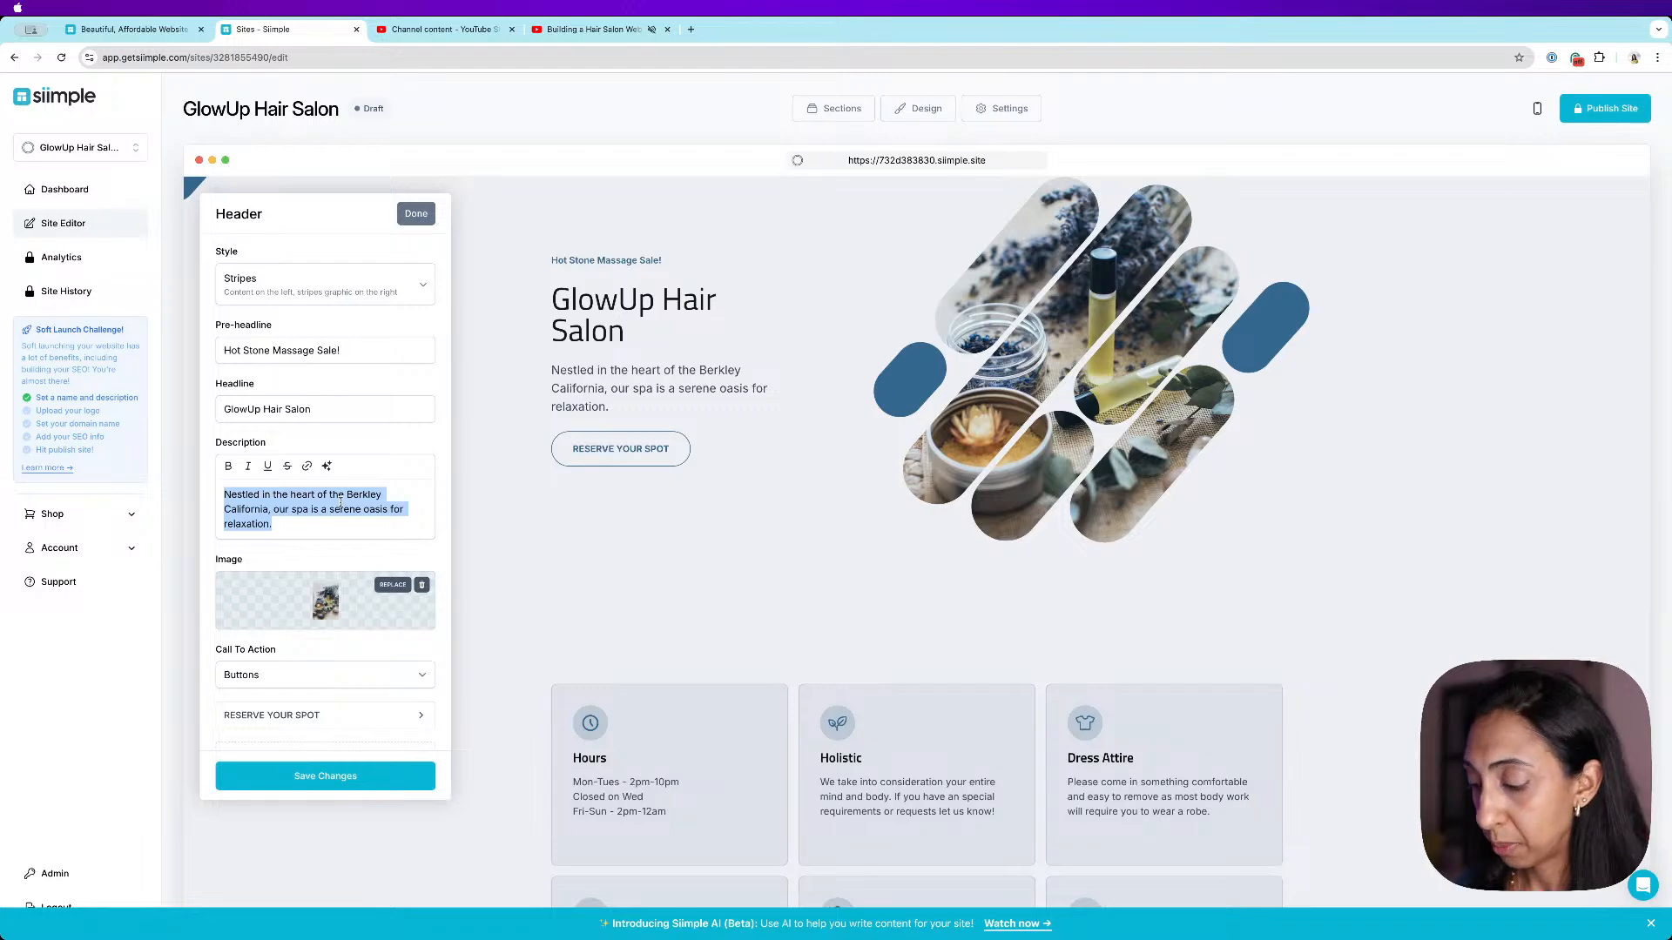
key(BackSpace)
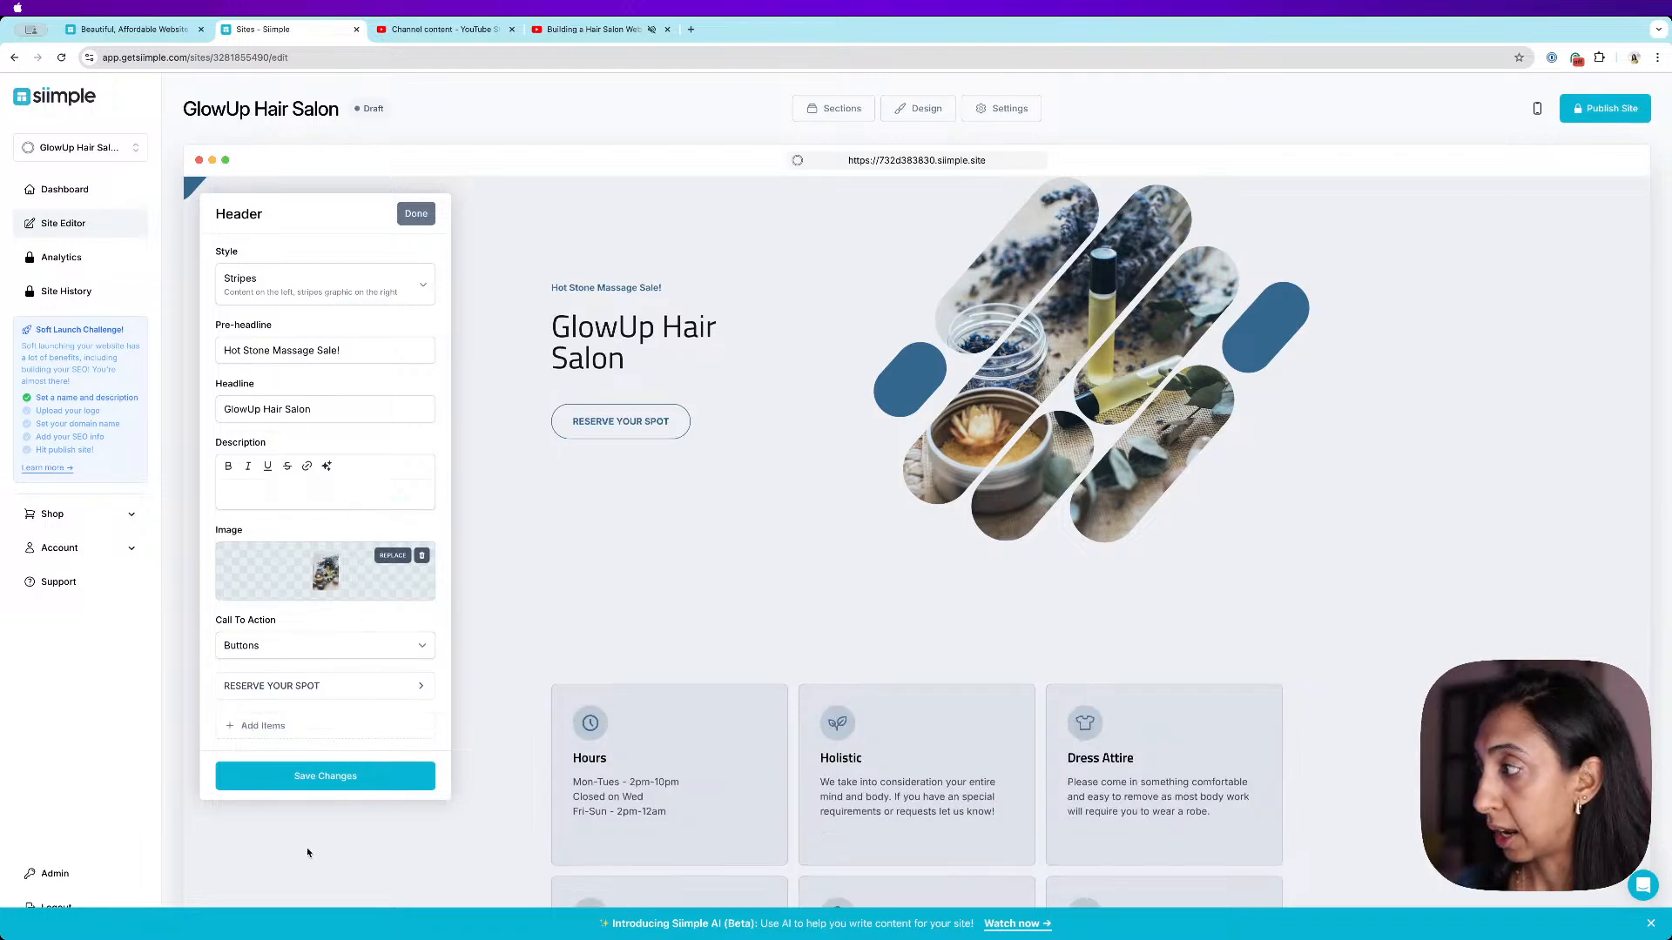
text(At GlowUp Hair Salon, we believe in creating more than just a haircut — we create an experience. Whether you're looking for a fresh new look or just a trim, our expert stylists are ready to help you shine. Step into a space that feels as good as you'll look.)
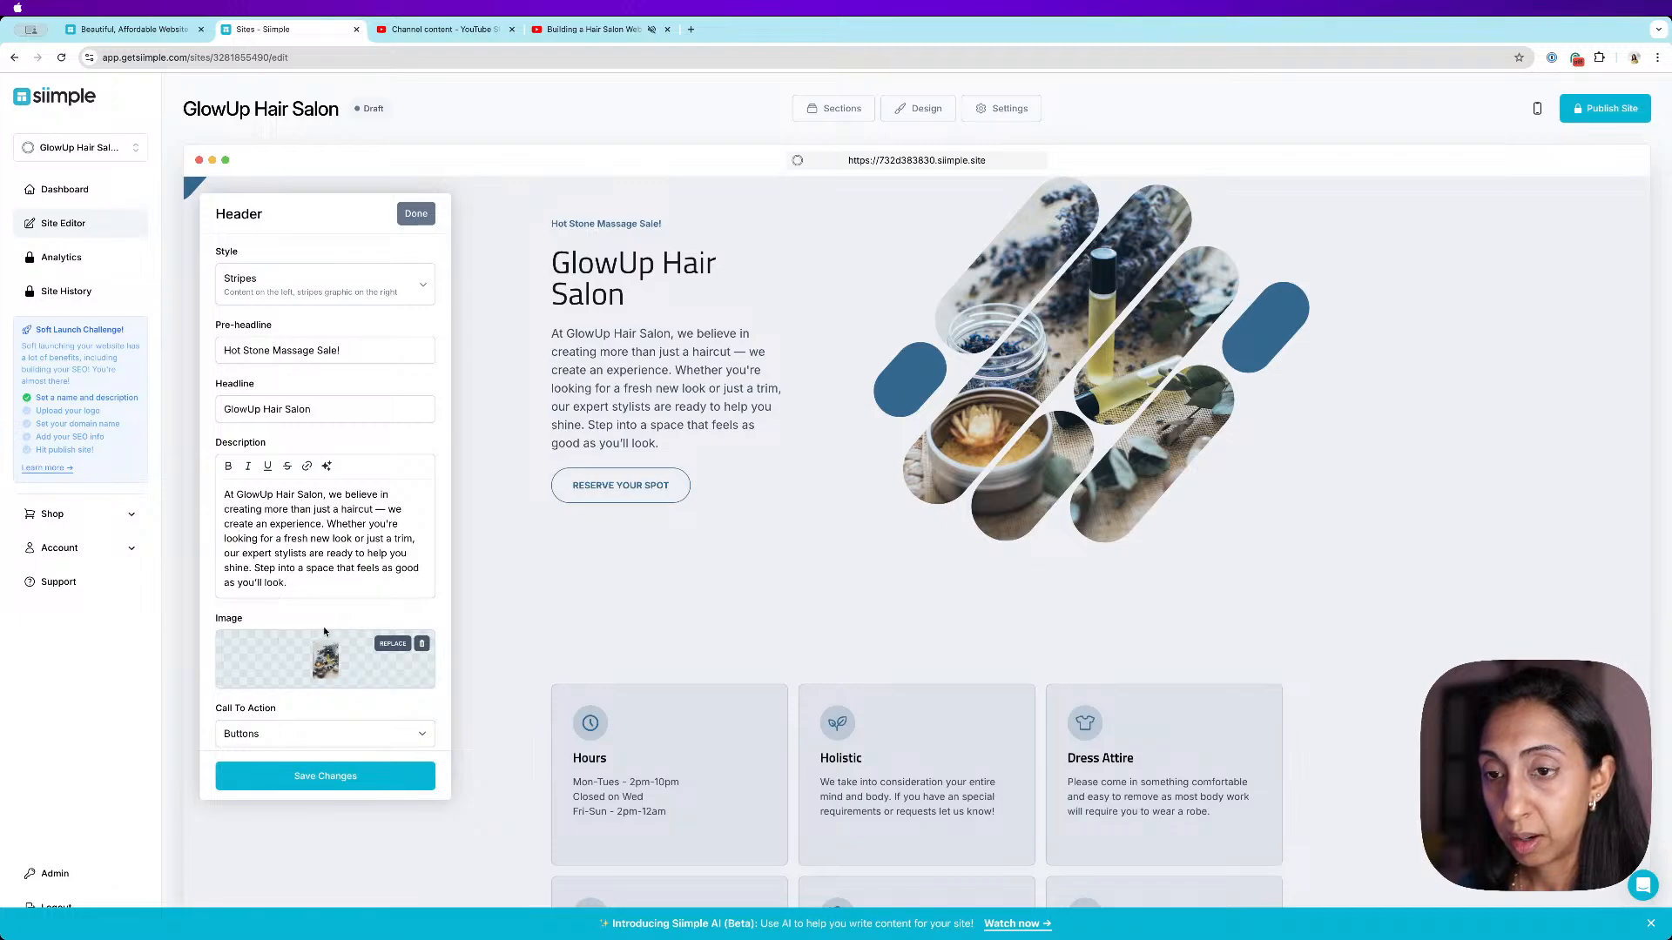
- Remove the header image and search the stock photos for hair salon
scroll(324, 630, down, 2)
click(396, 557)
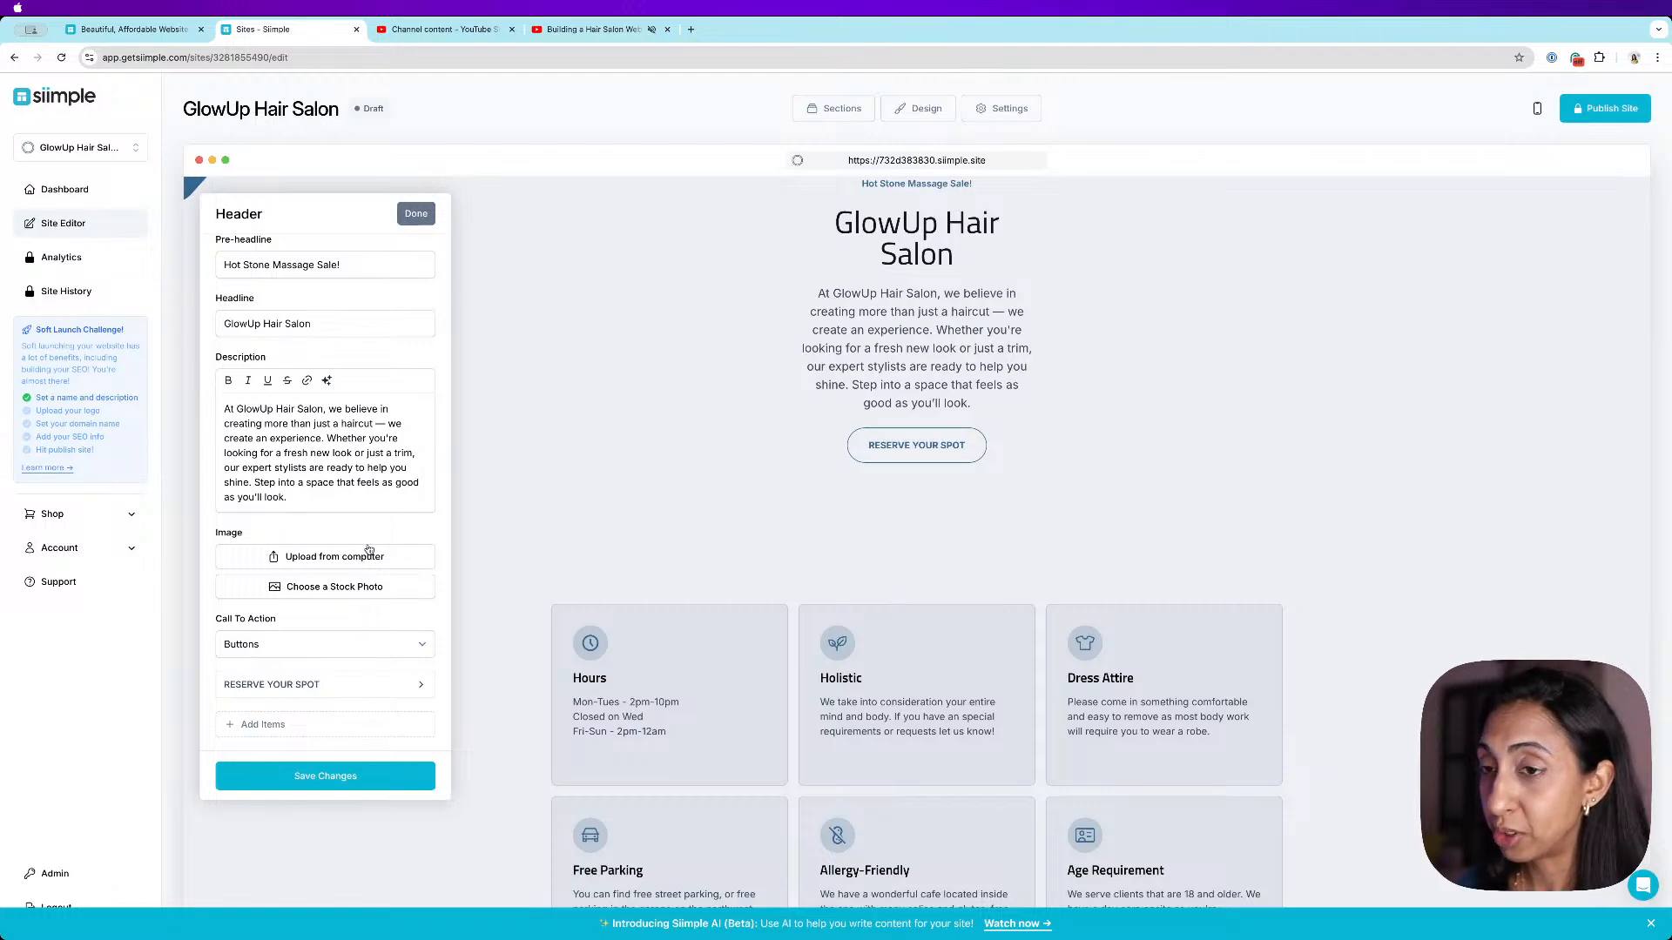
click(360, 588)
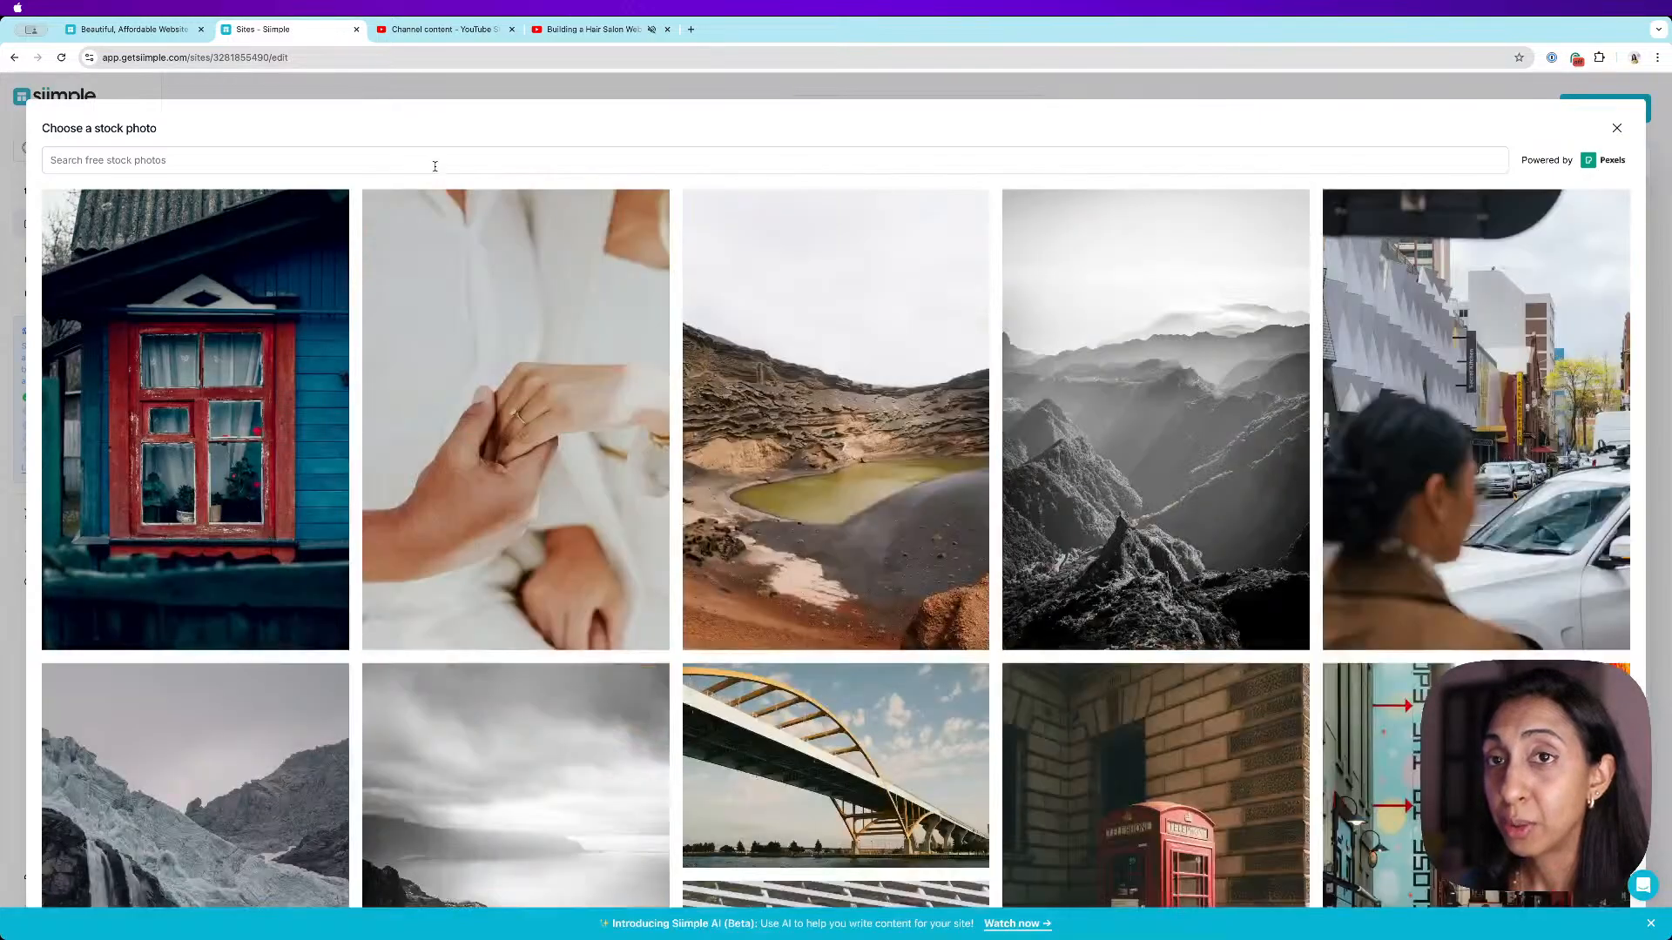
click(435, 162)
text(hair salon)
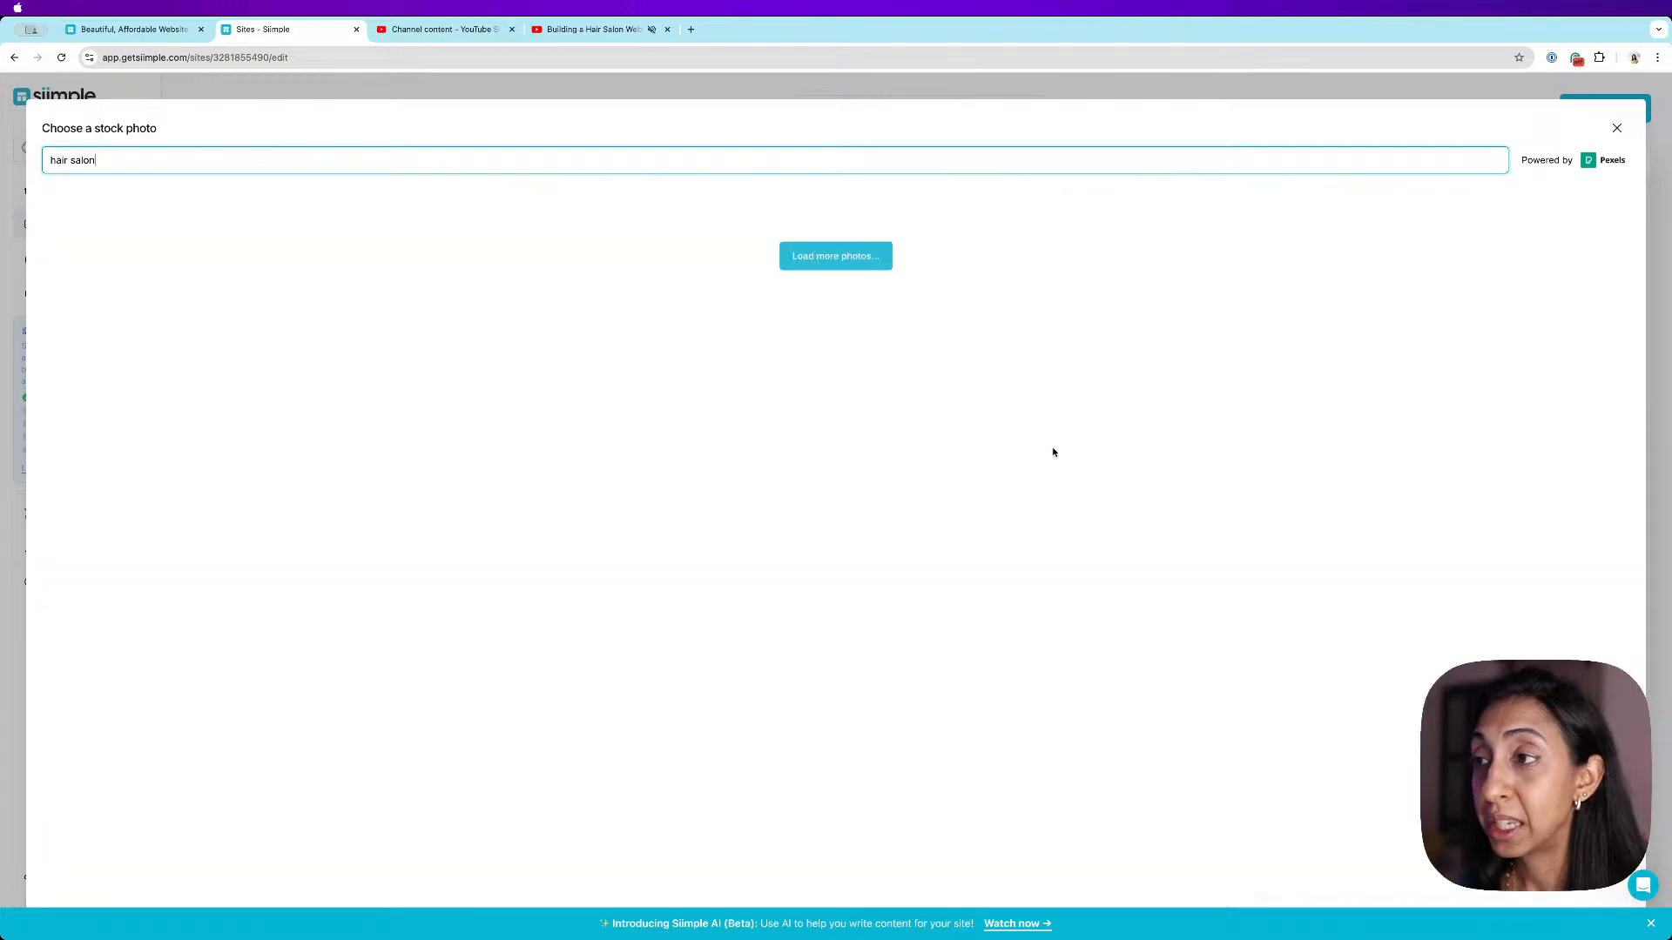
- Browse the hair salon stock photos, loading more results, and use the empty salon interior photo as the header image
scroll(1057, 450, down, 5)
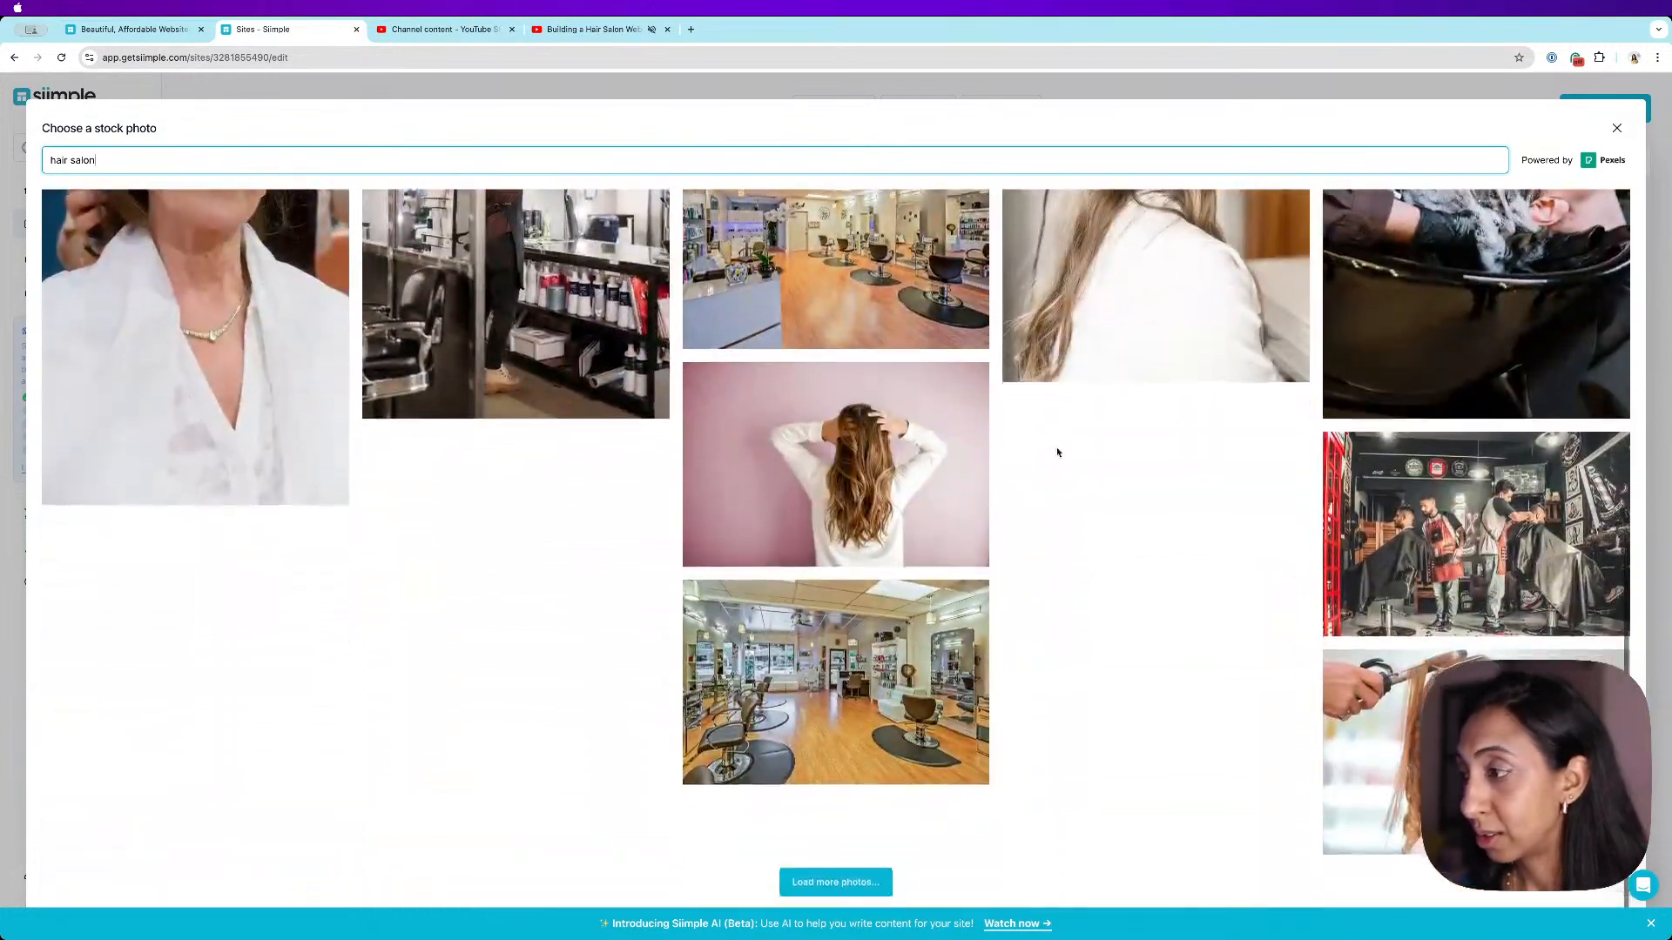
mouse_move(930, 467)
click(836, 875)
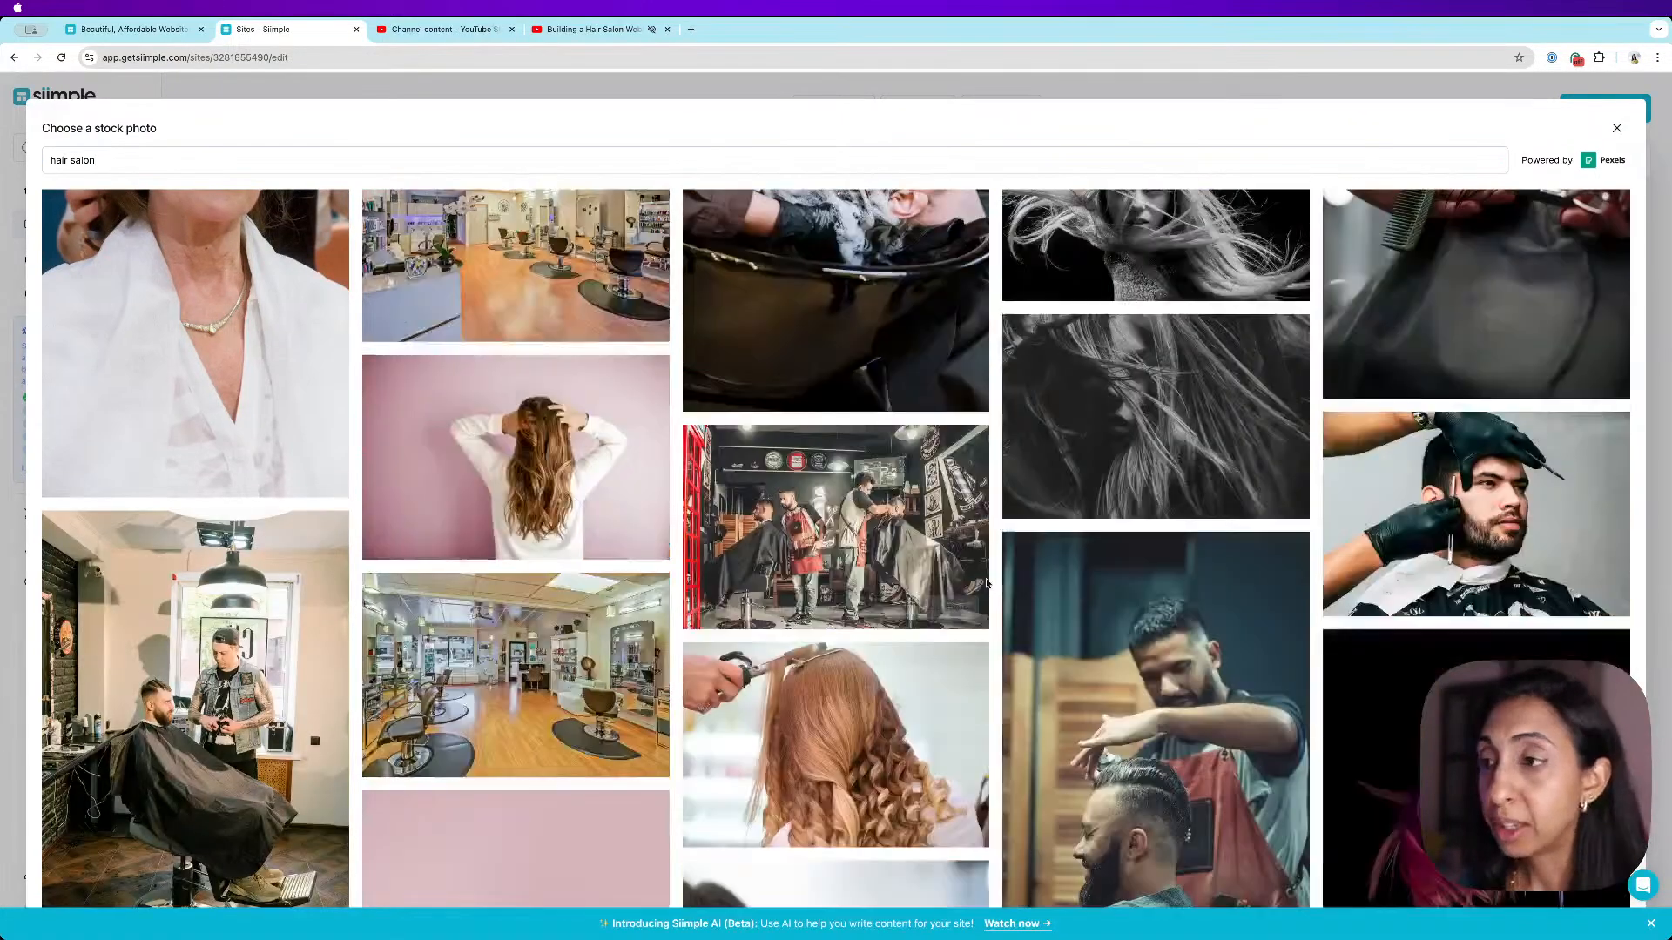
scroll(987, 581, down, 5)
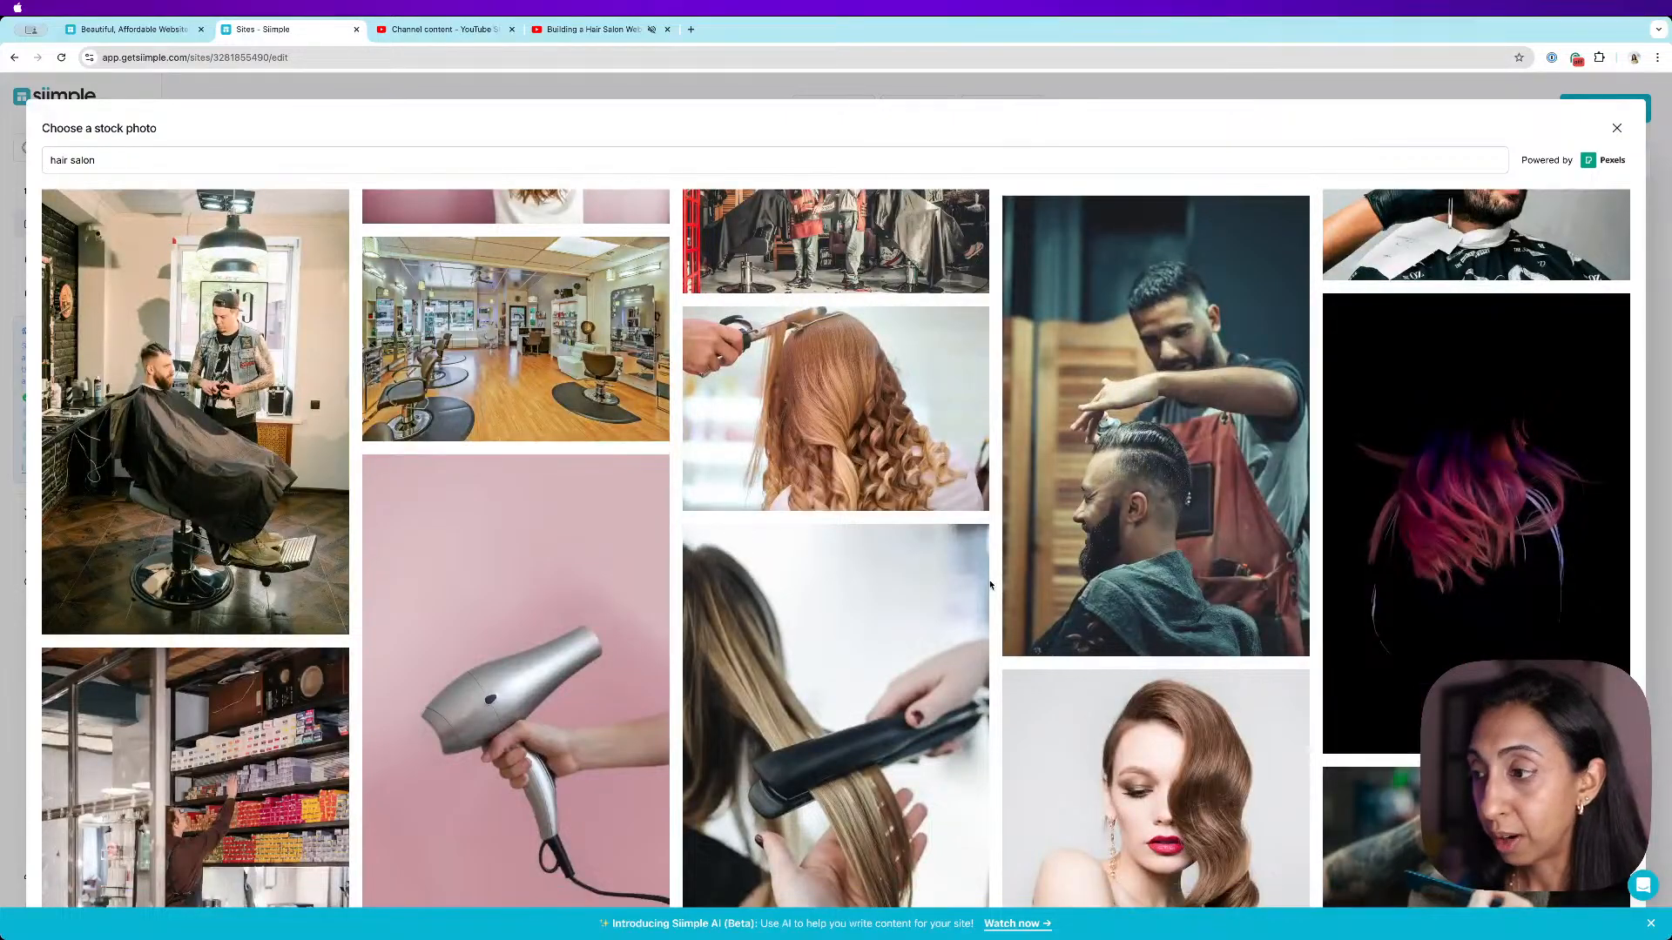
scroll(989, 585, down, 5)
scroll(992, 586, down, 1)
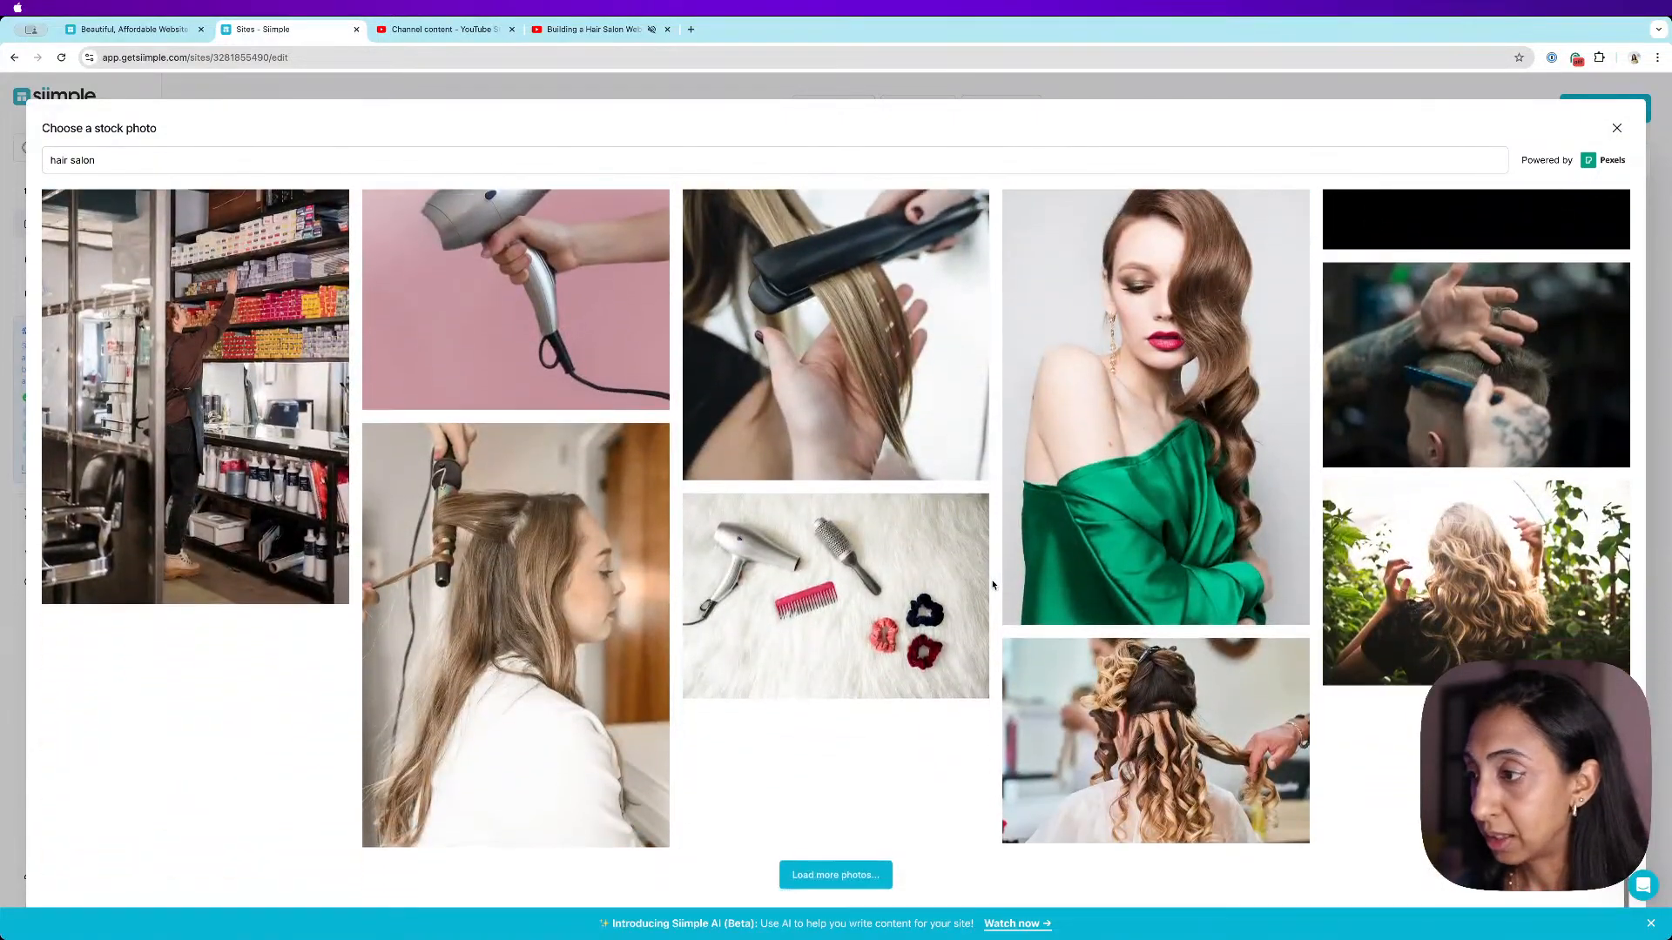
scroll(993, 585, up, 8)
scroll(991, 581, down, 3)
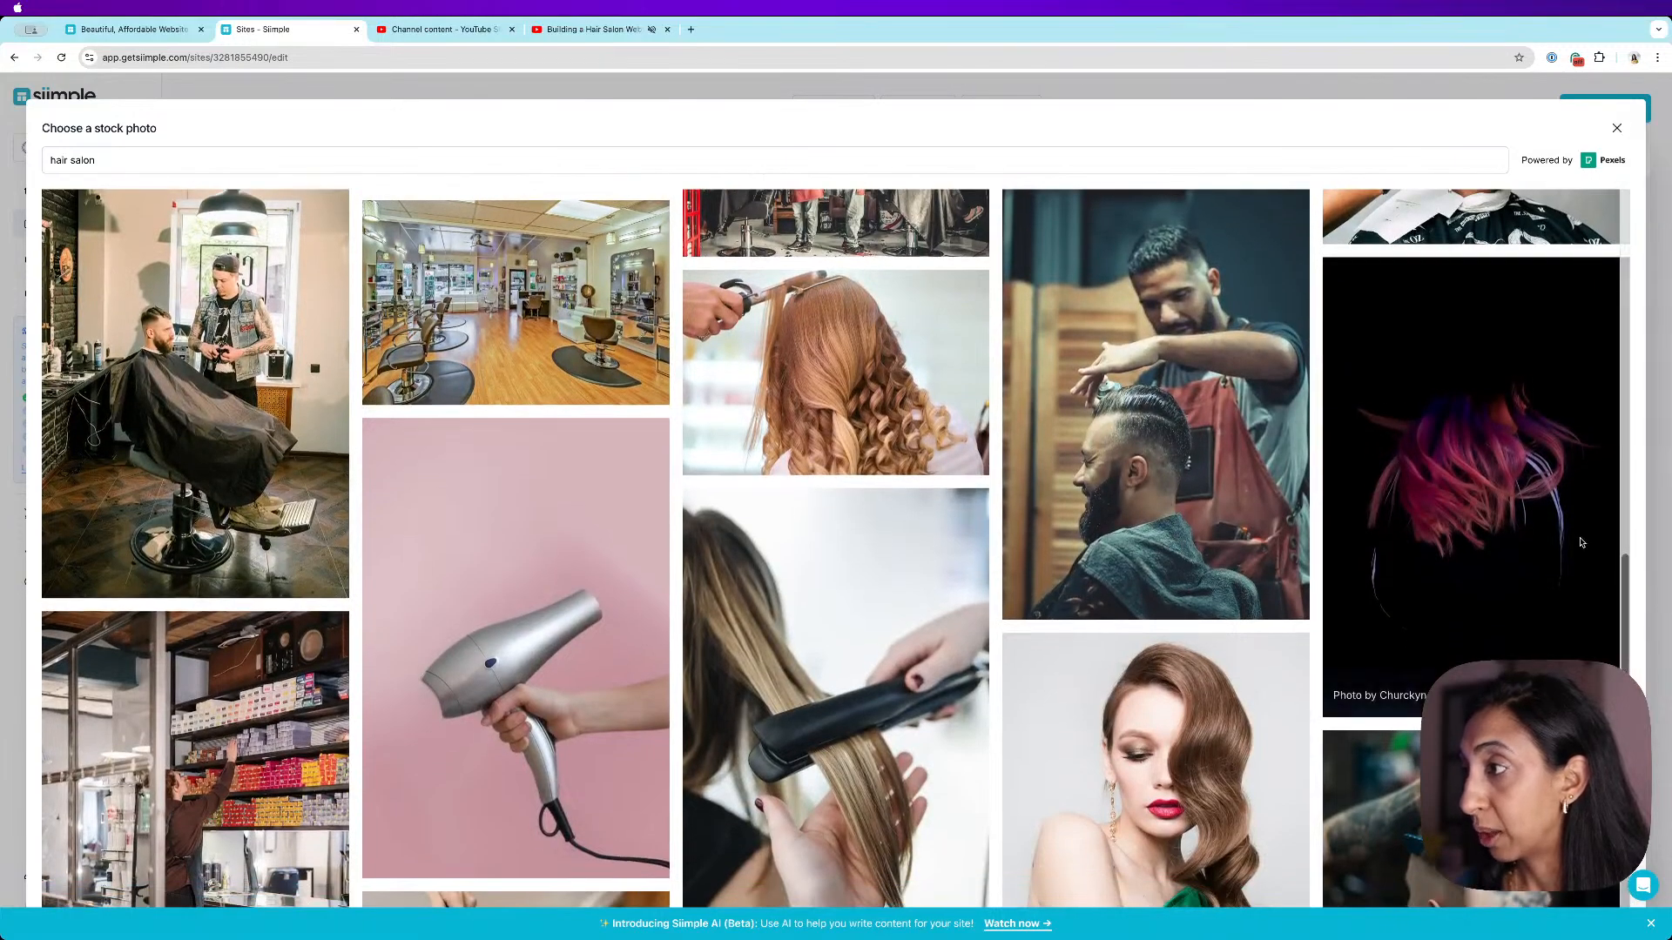
scroll(1204, 531, up, 3)
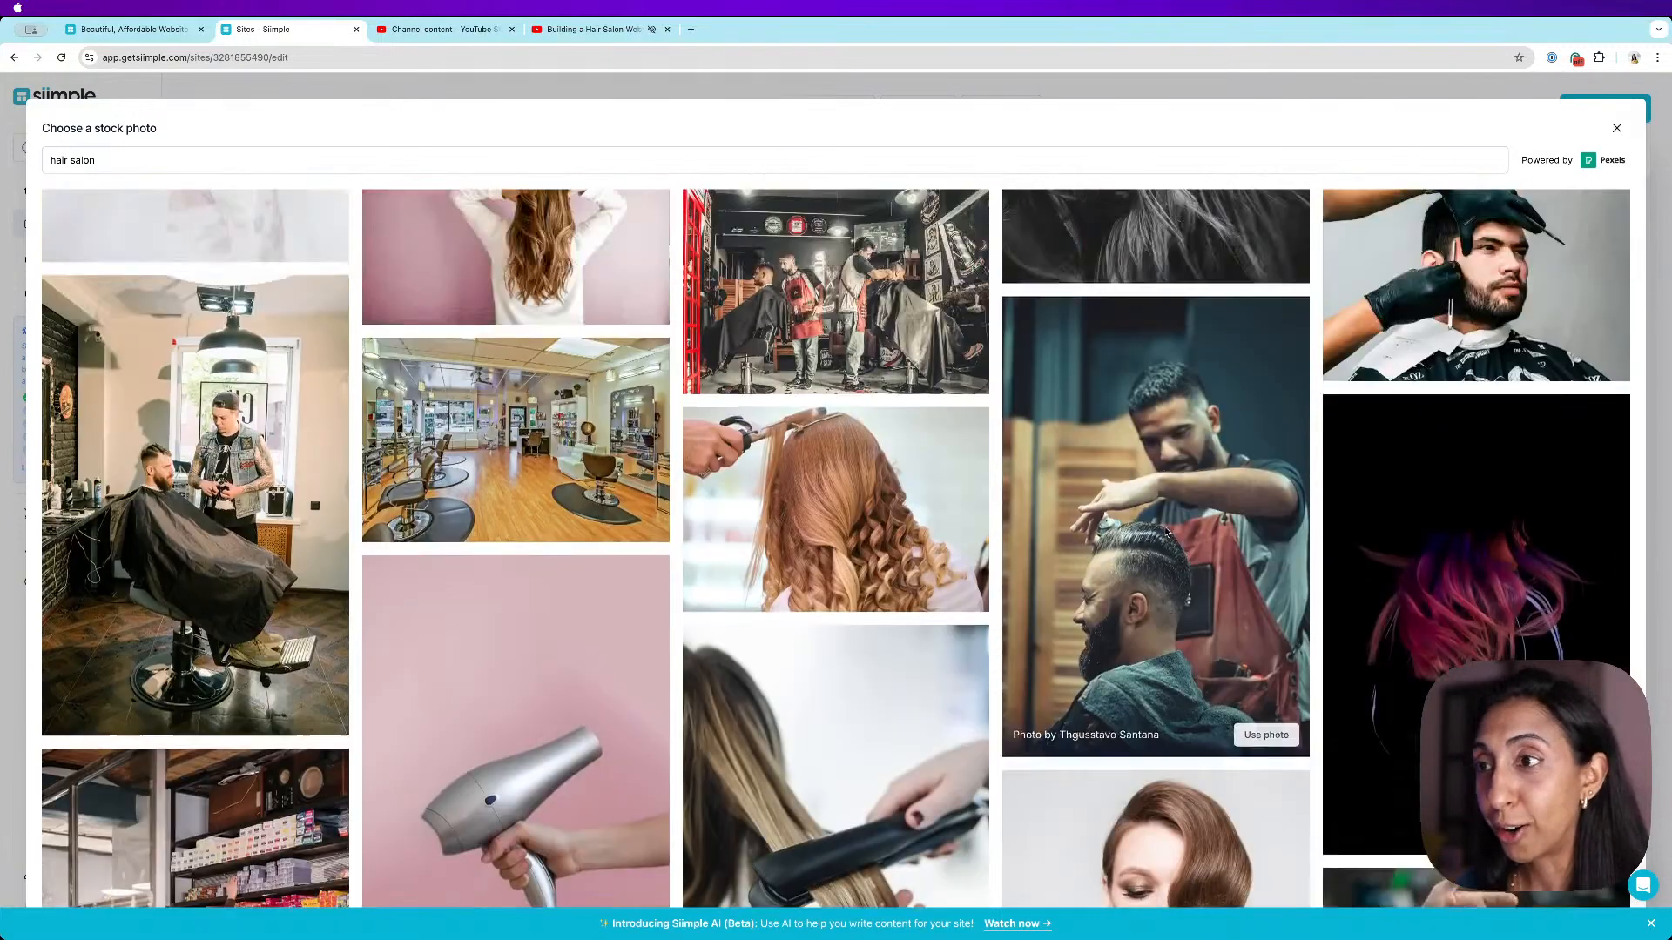
scroll(734, 598, up, 7)
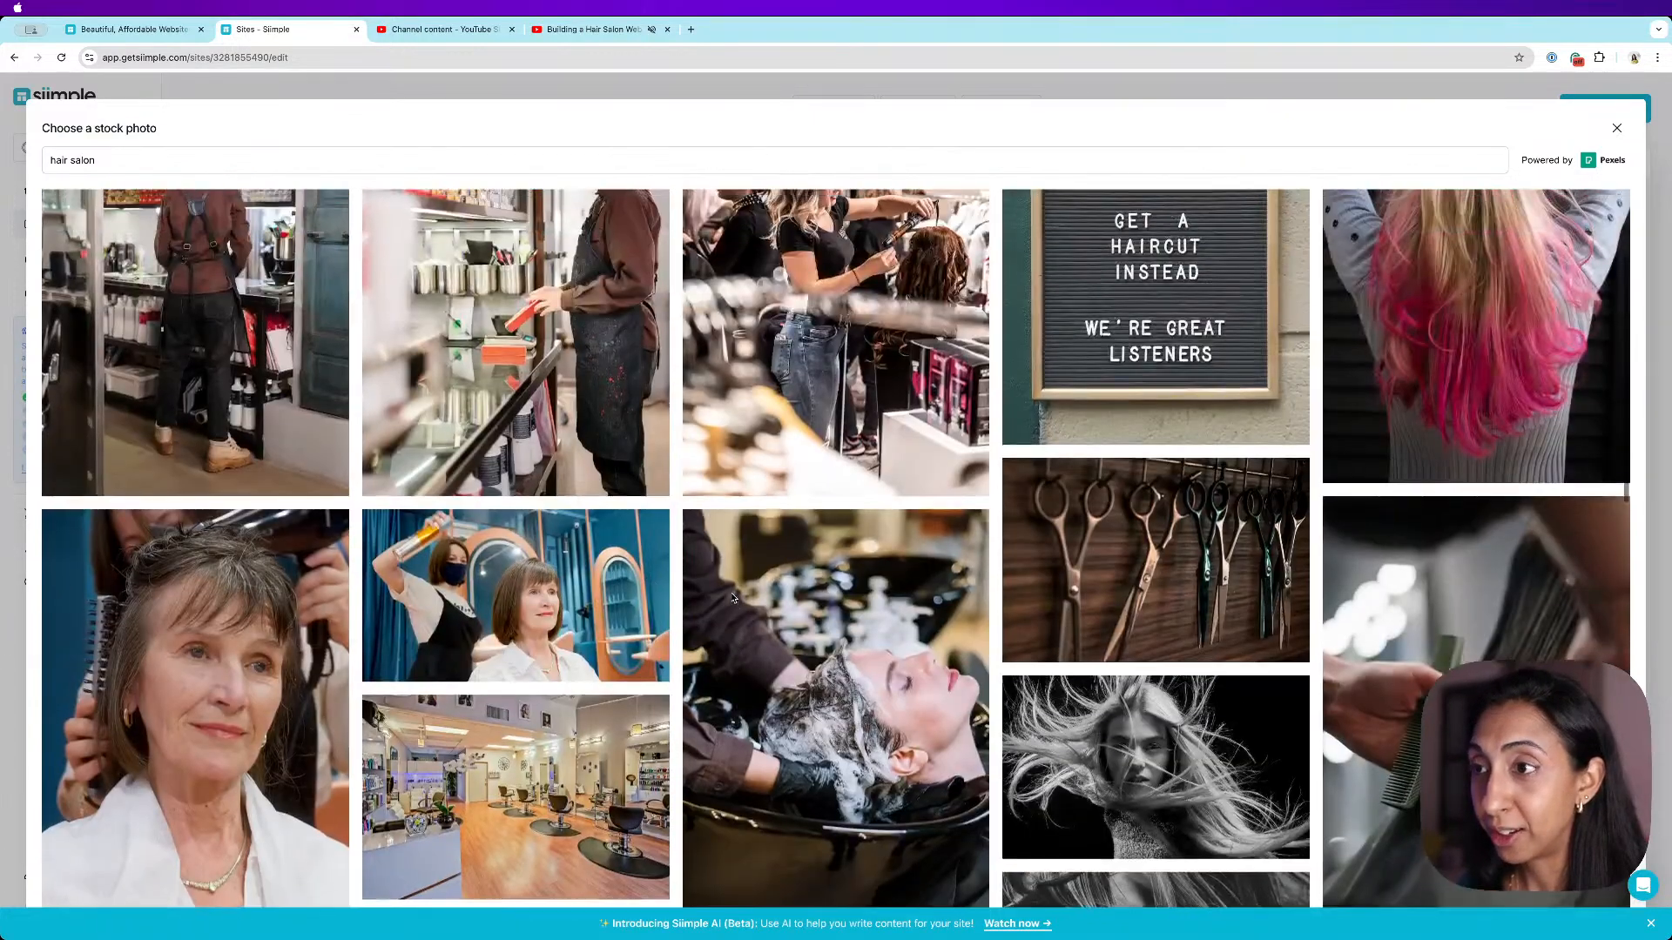
scroll(733, 598, up, 2)
scroll(1489, 587, down, 4)
scroll(1489, 586, up, 4)
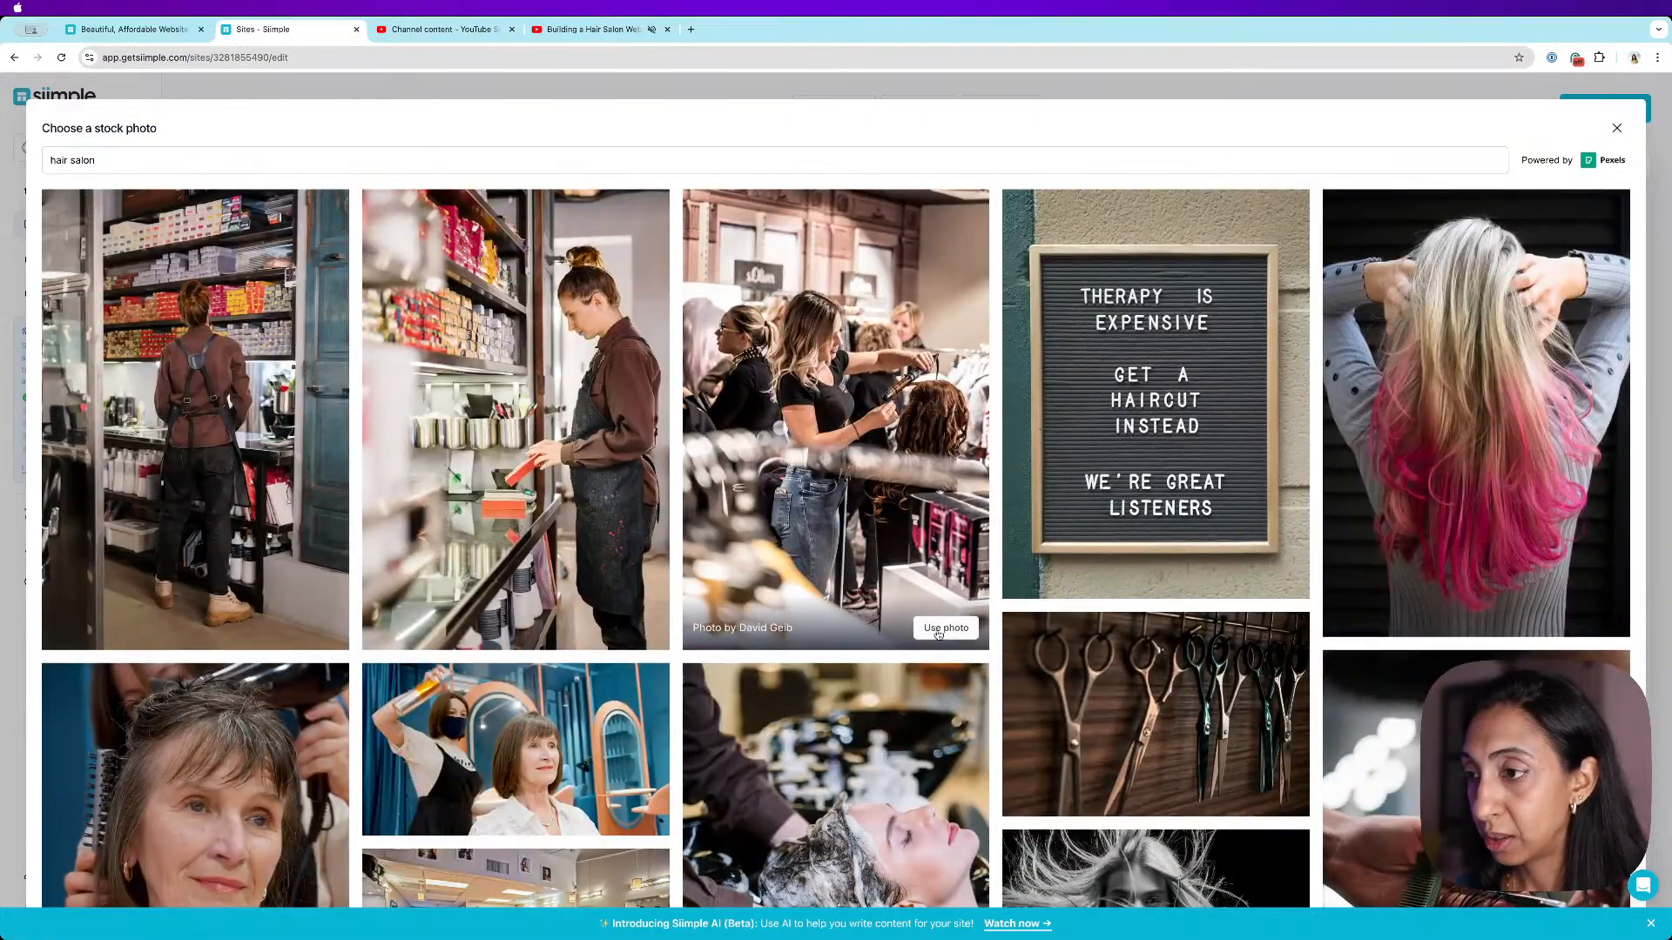
scroll(945, 630, down, 10)
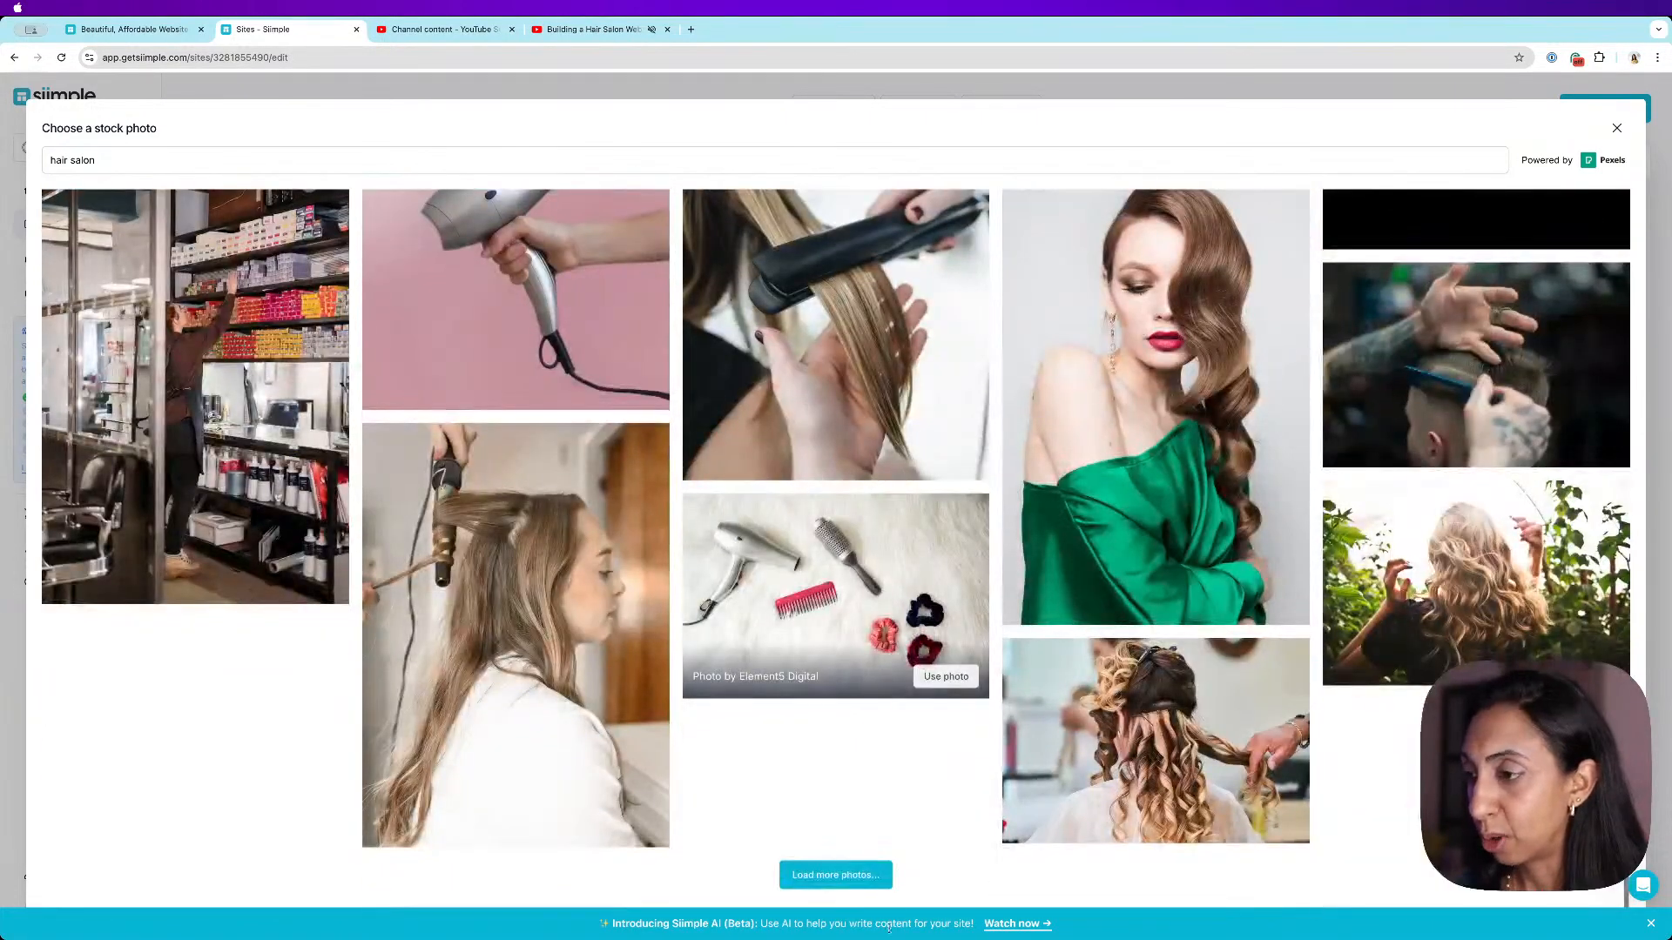
click(852, 889)
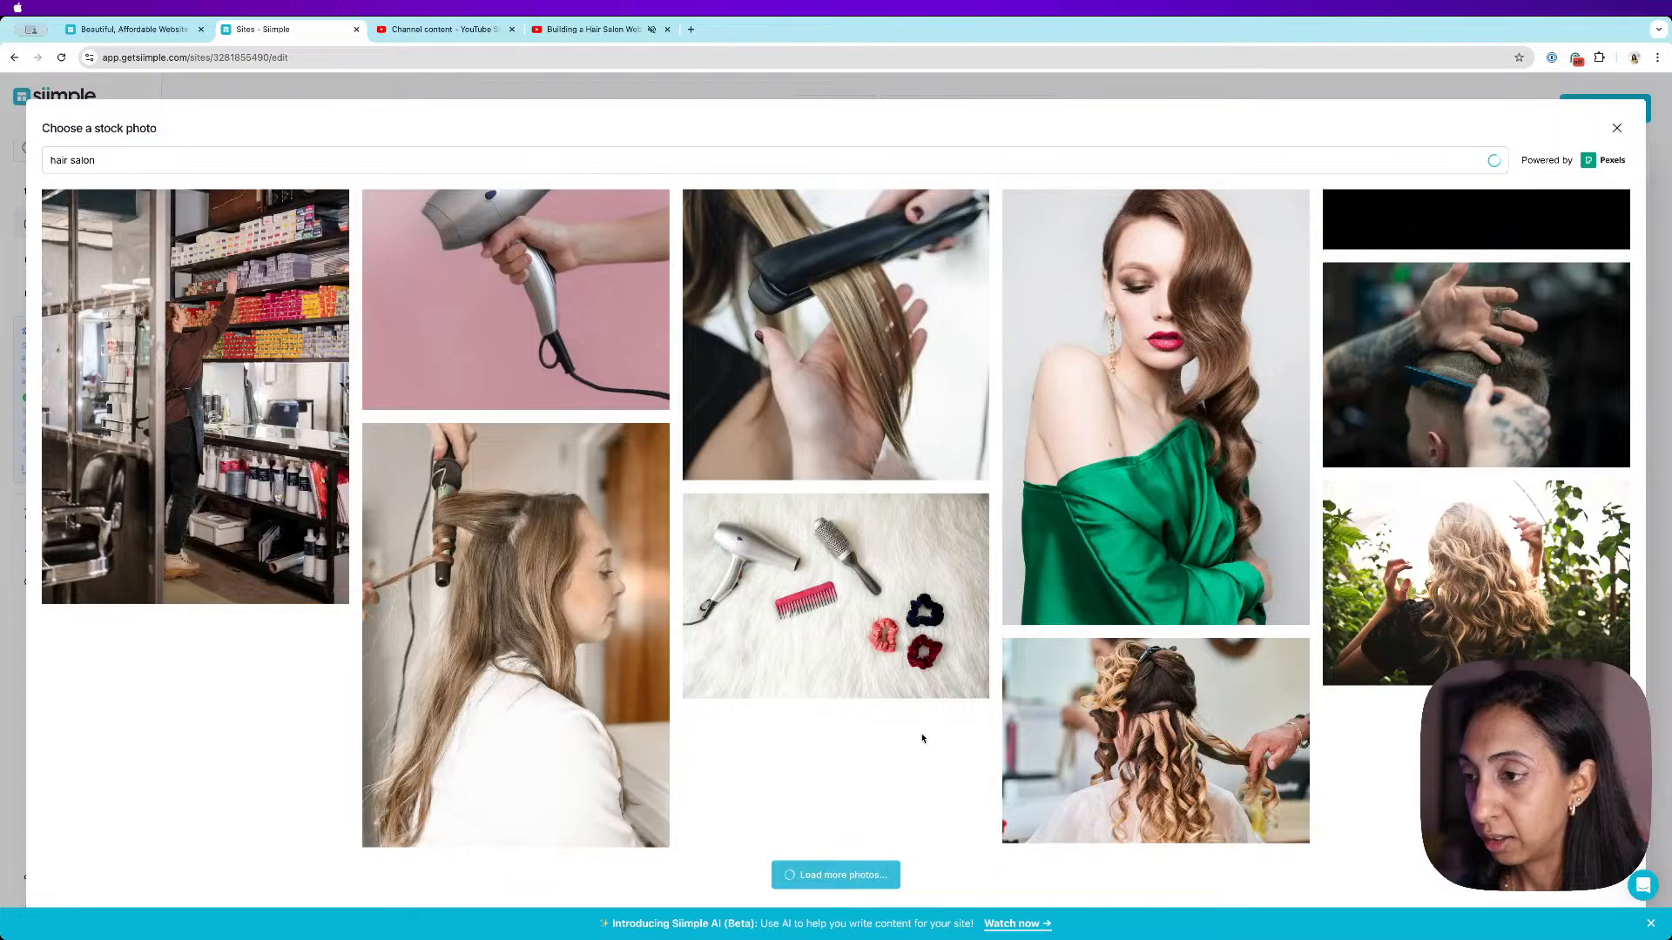
scroll(930, 740, down, 5)
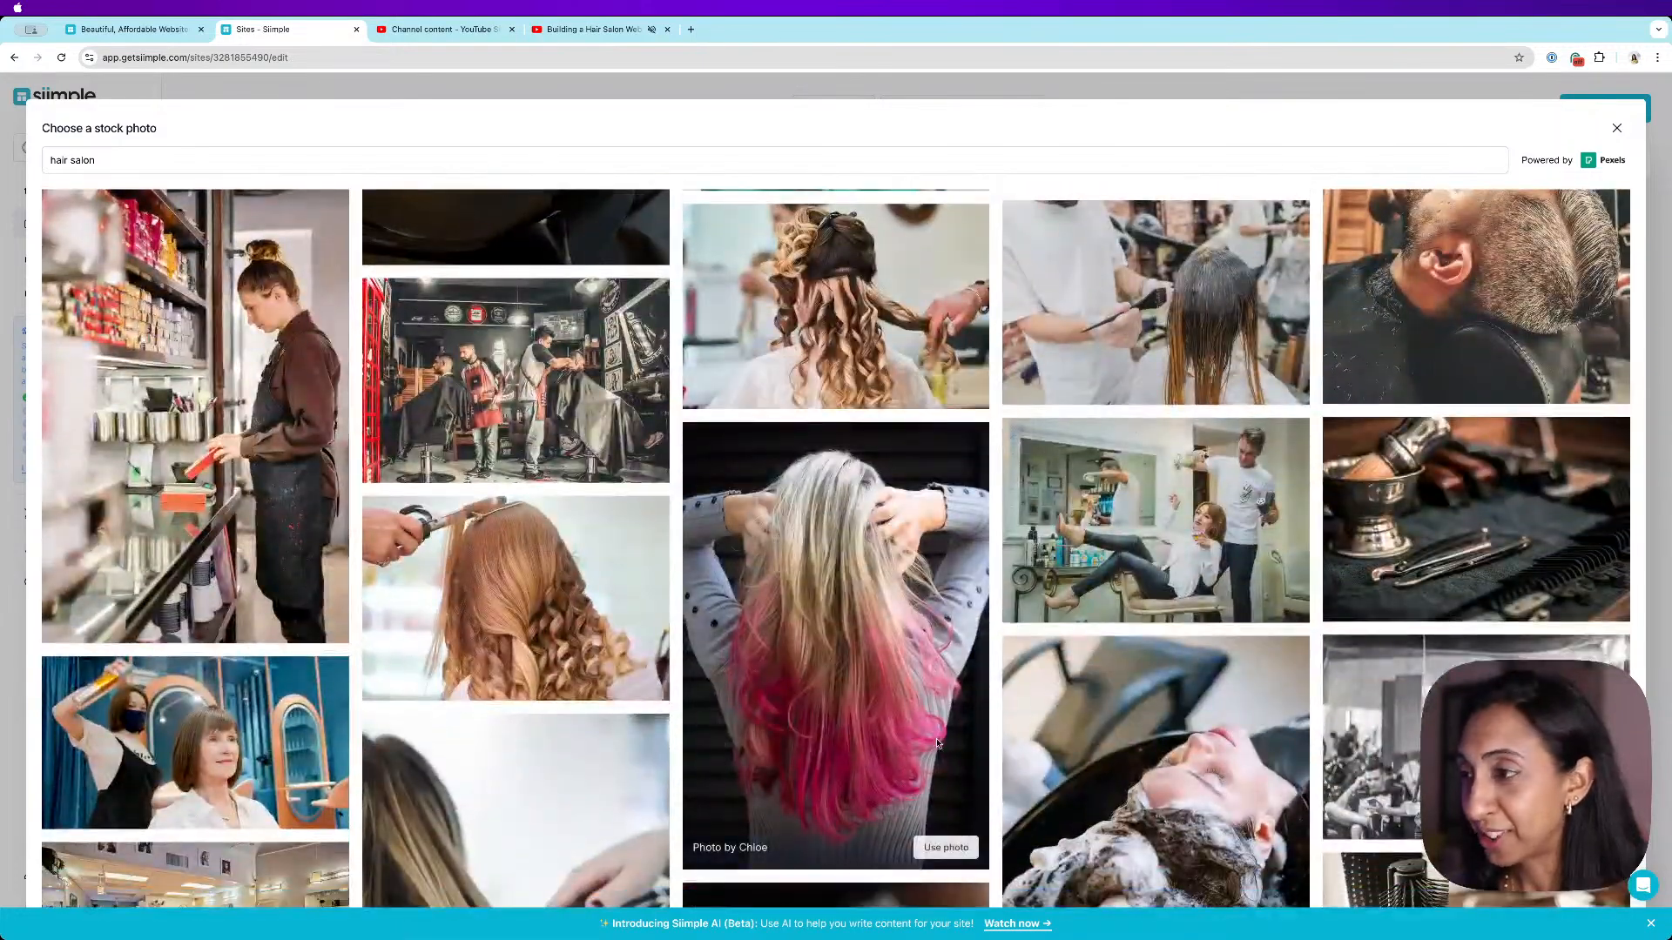
scroll(936, 742, down, 6)
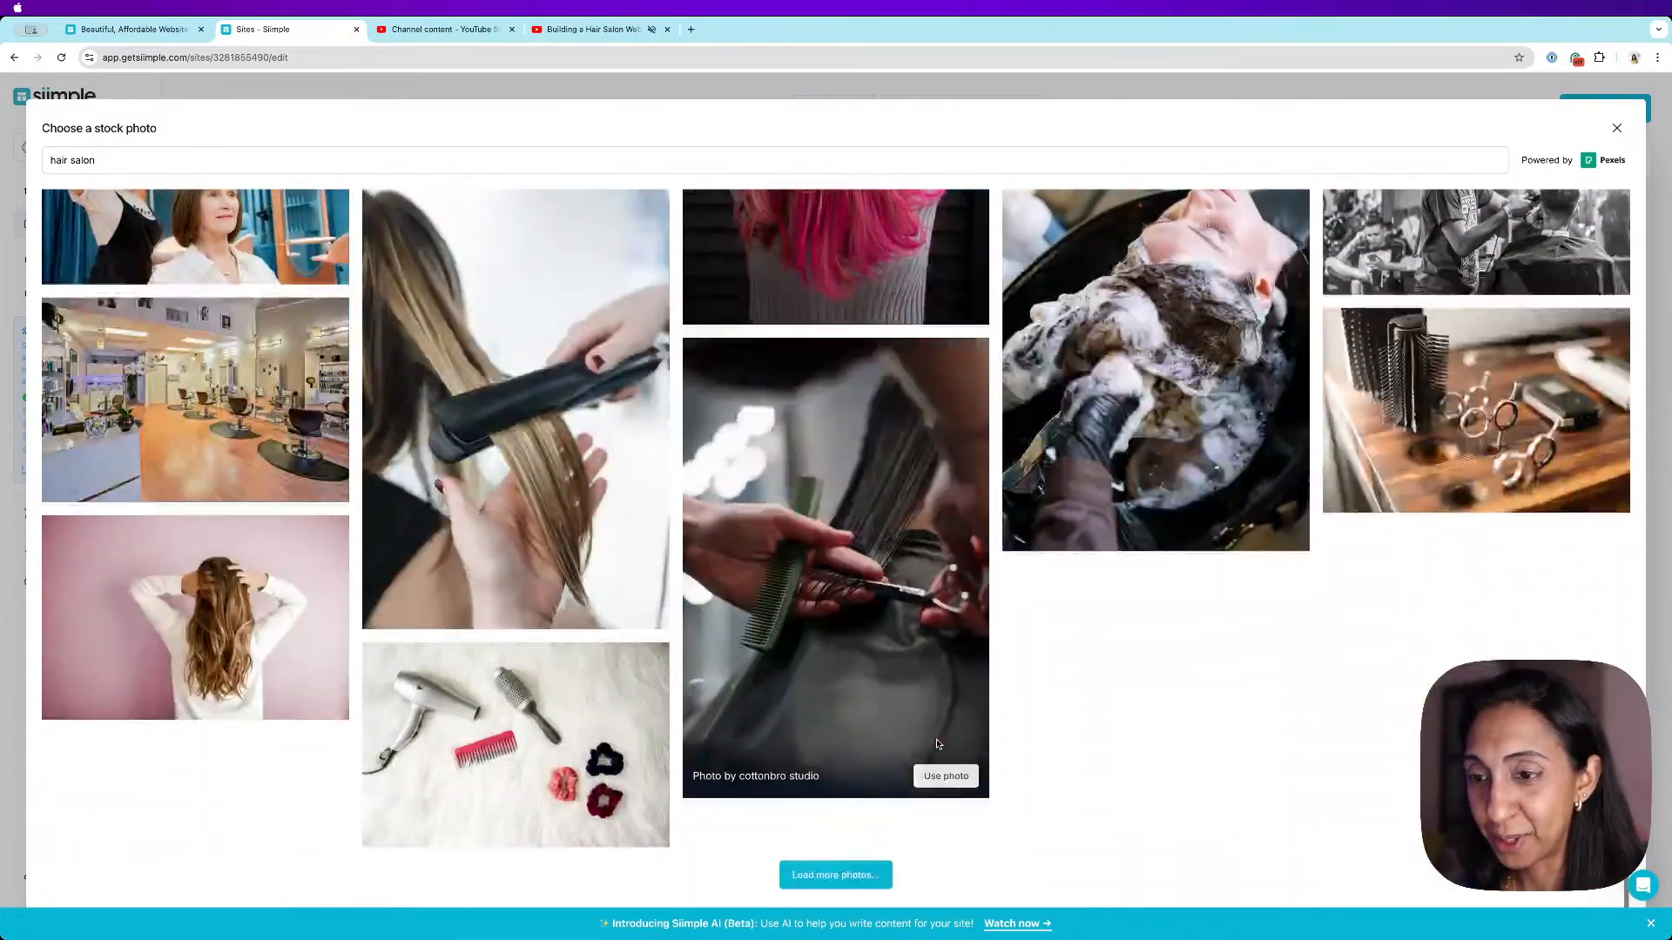
click(871, 878)
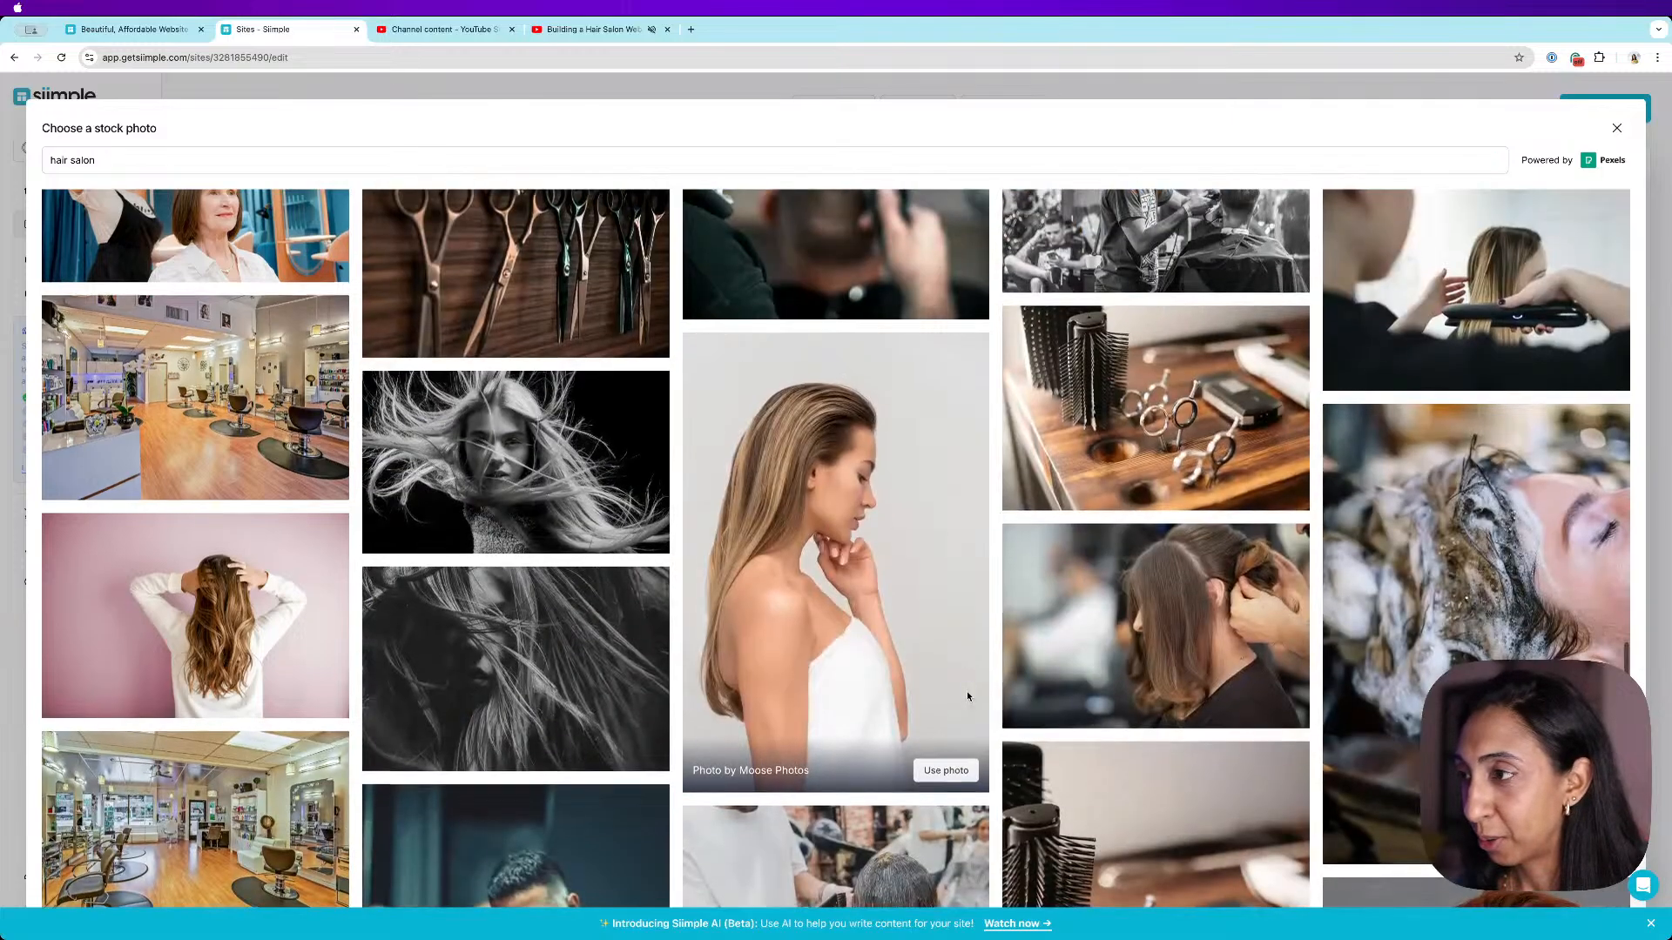
scroll(967, 691, down, 5)
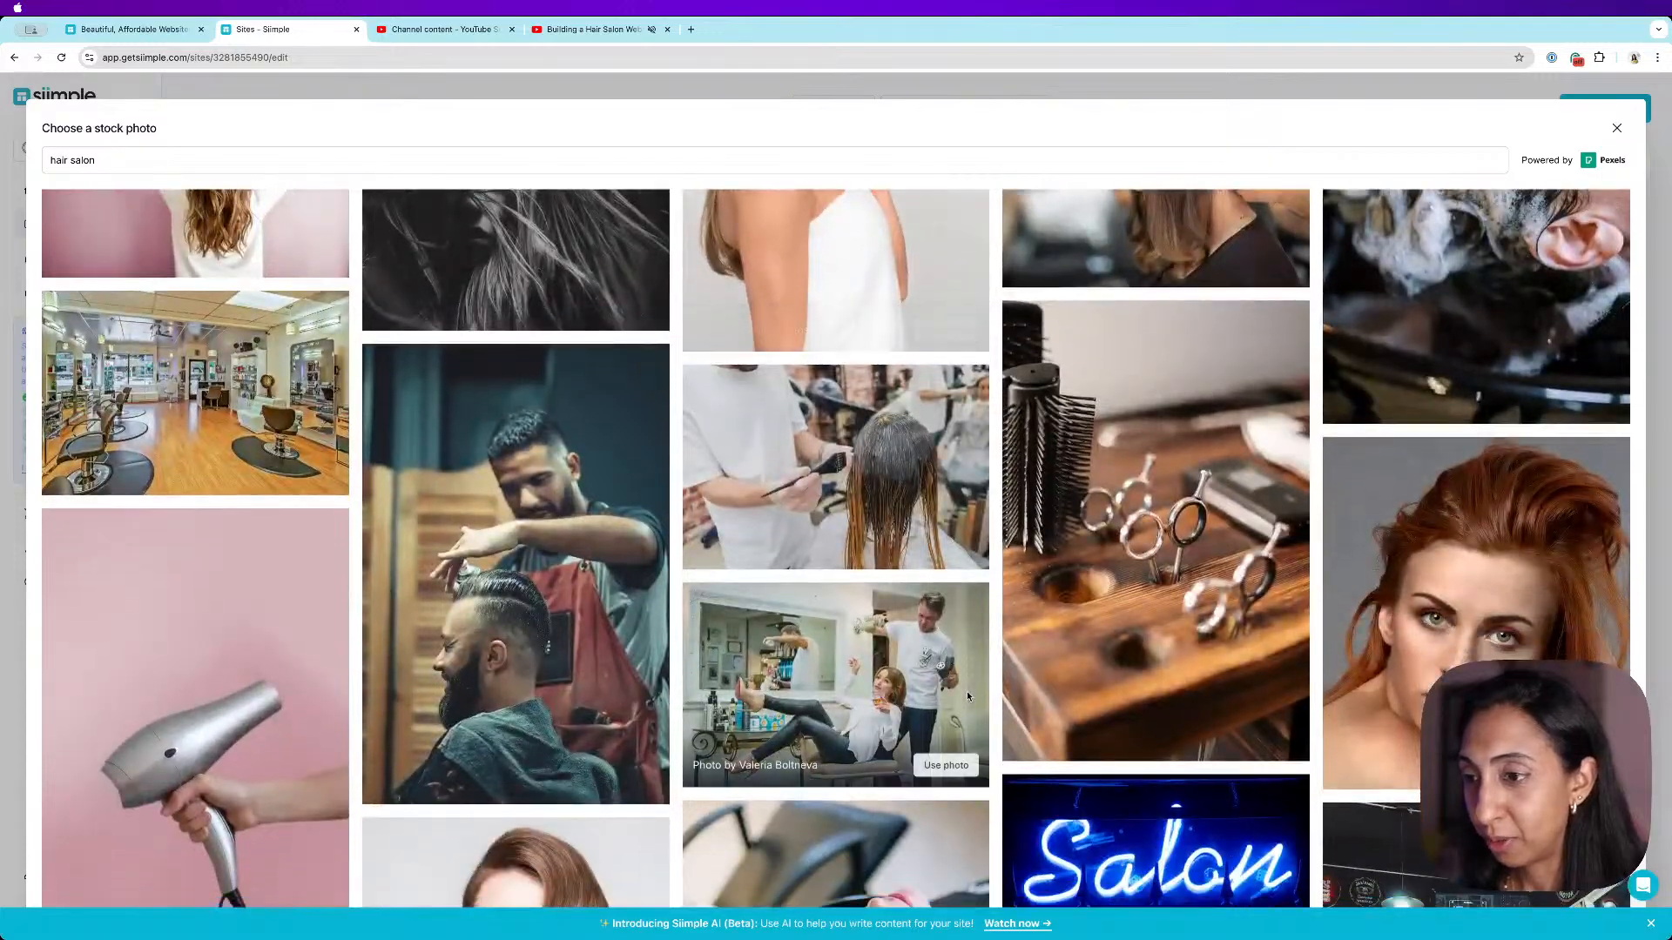
scroll(967, 691, down, 6)
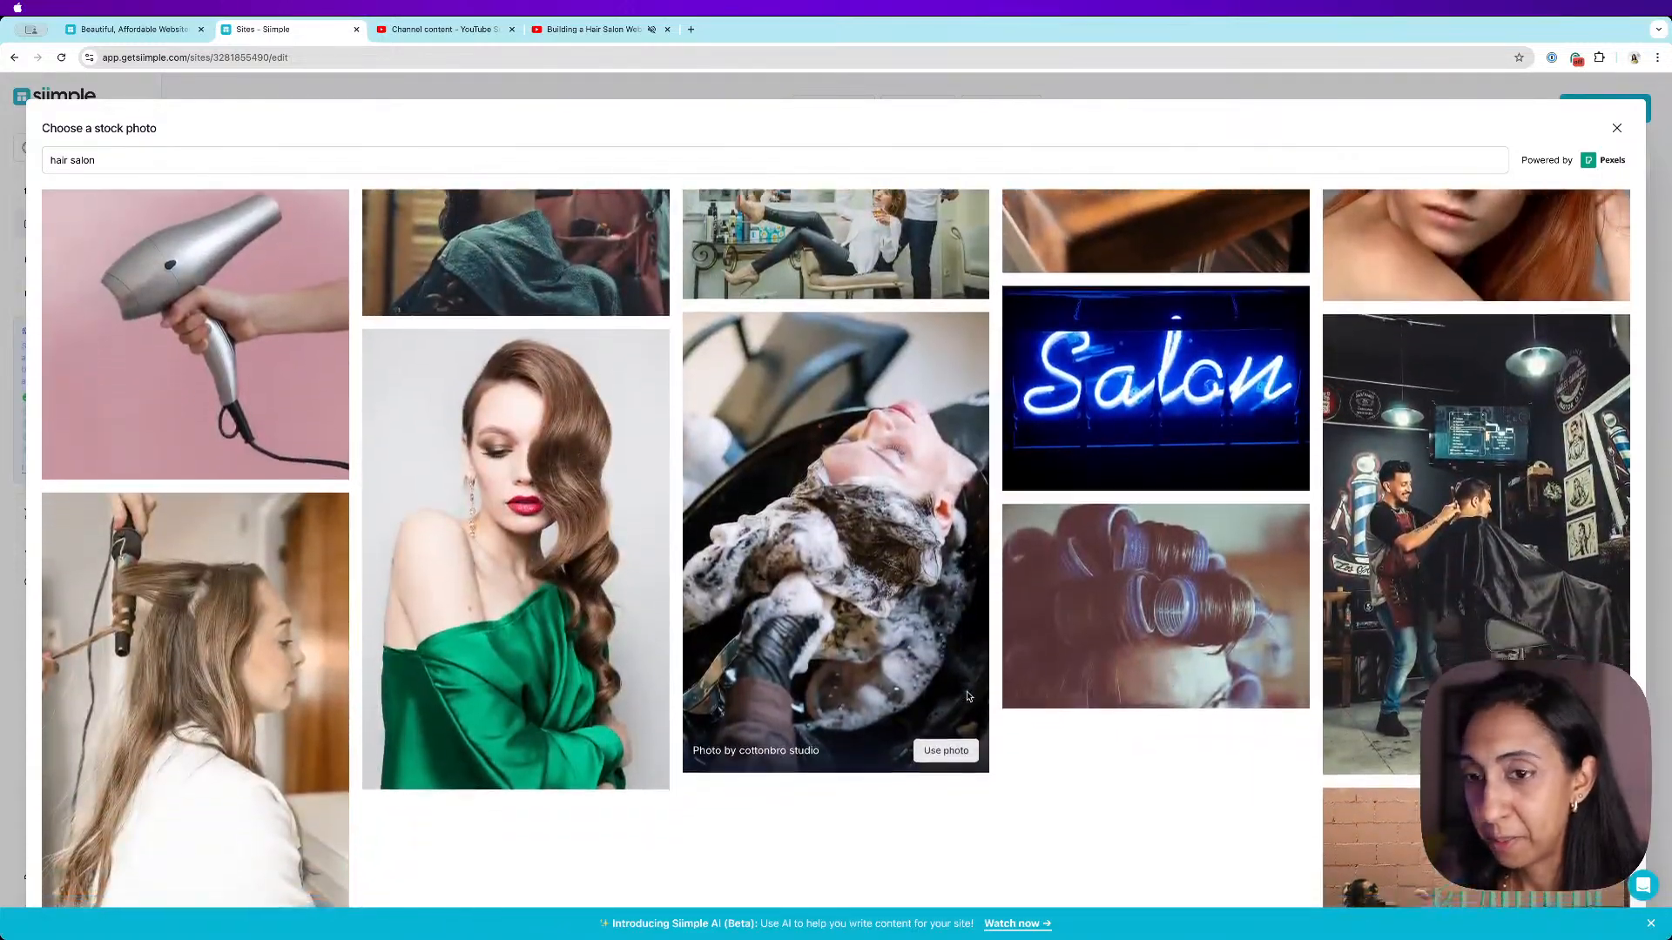
scroll(967, 693, down, 2)
click(851, 870)
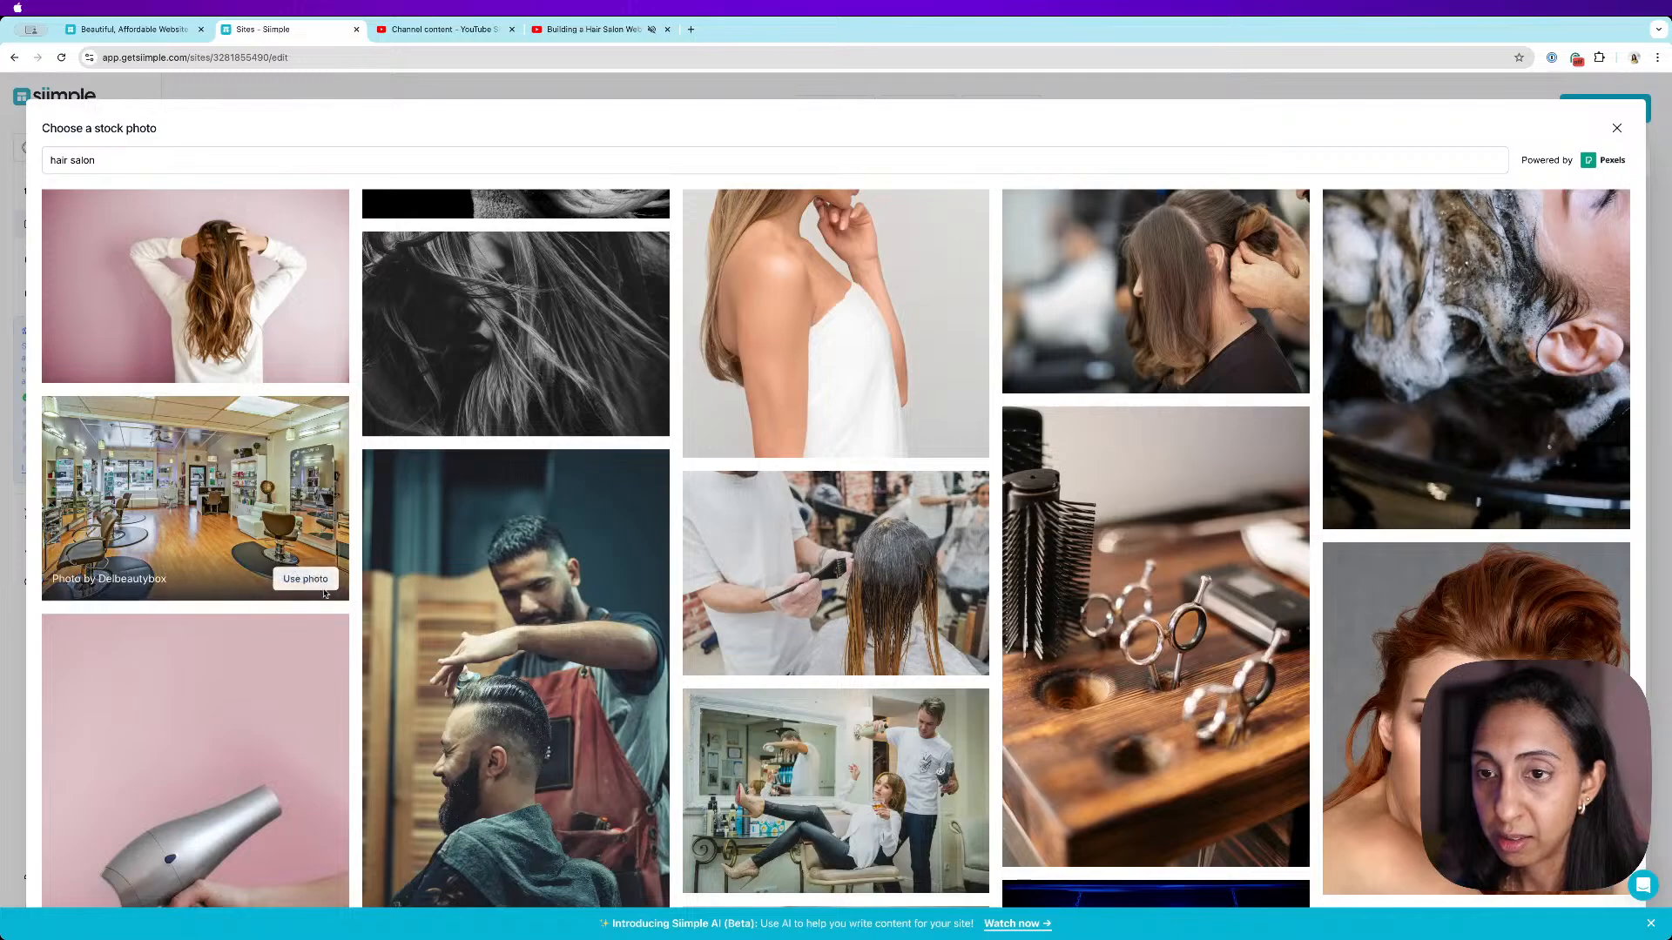
click(309, 578)
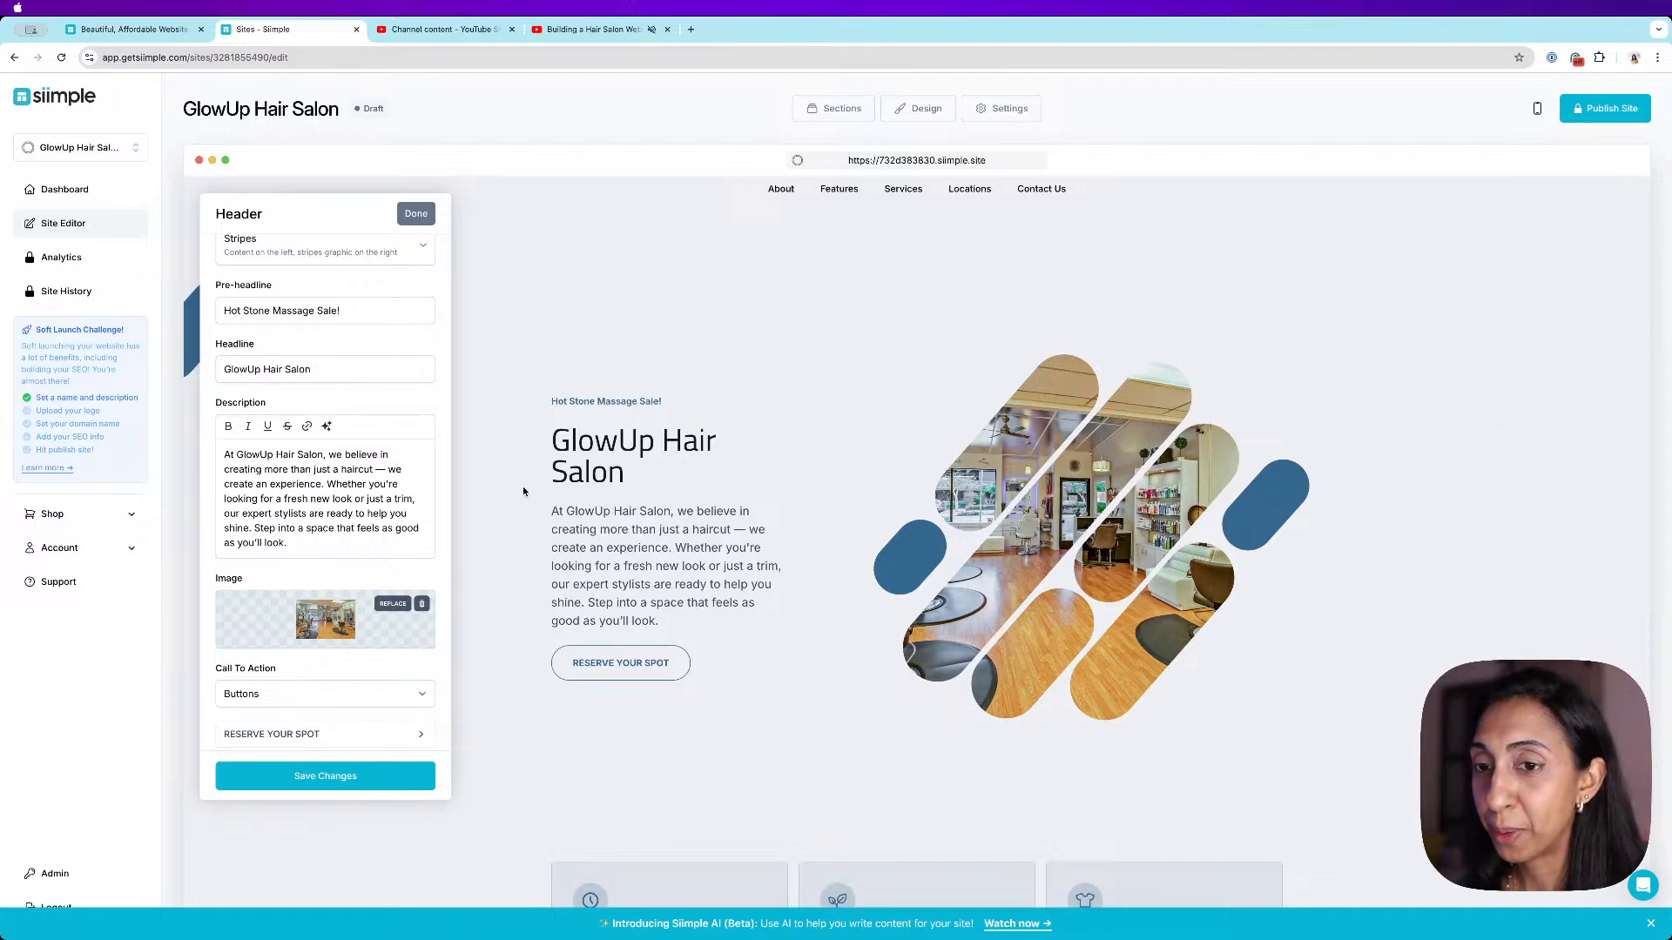
- Save the header section changes and close the header editor
scroll(349, 609, down, 1)
click(357, 771)
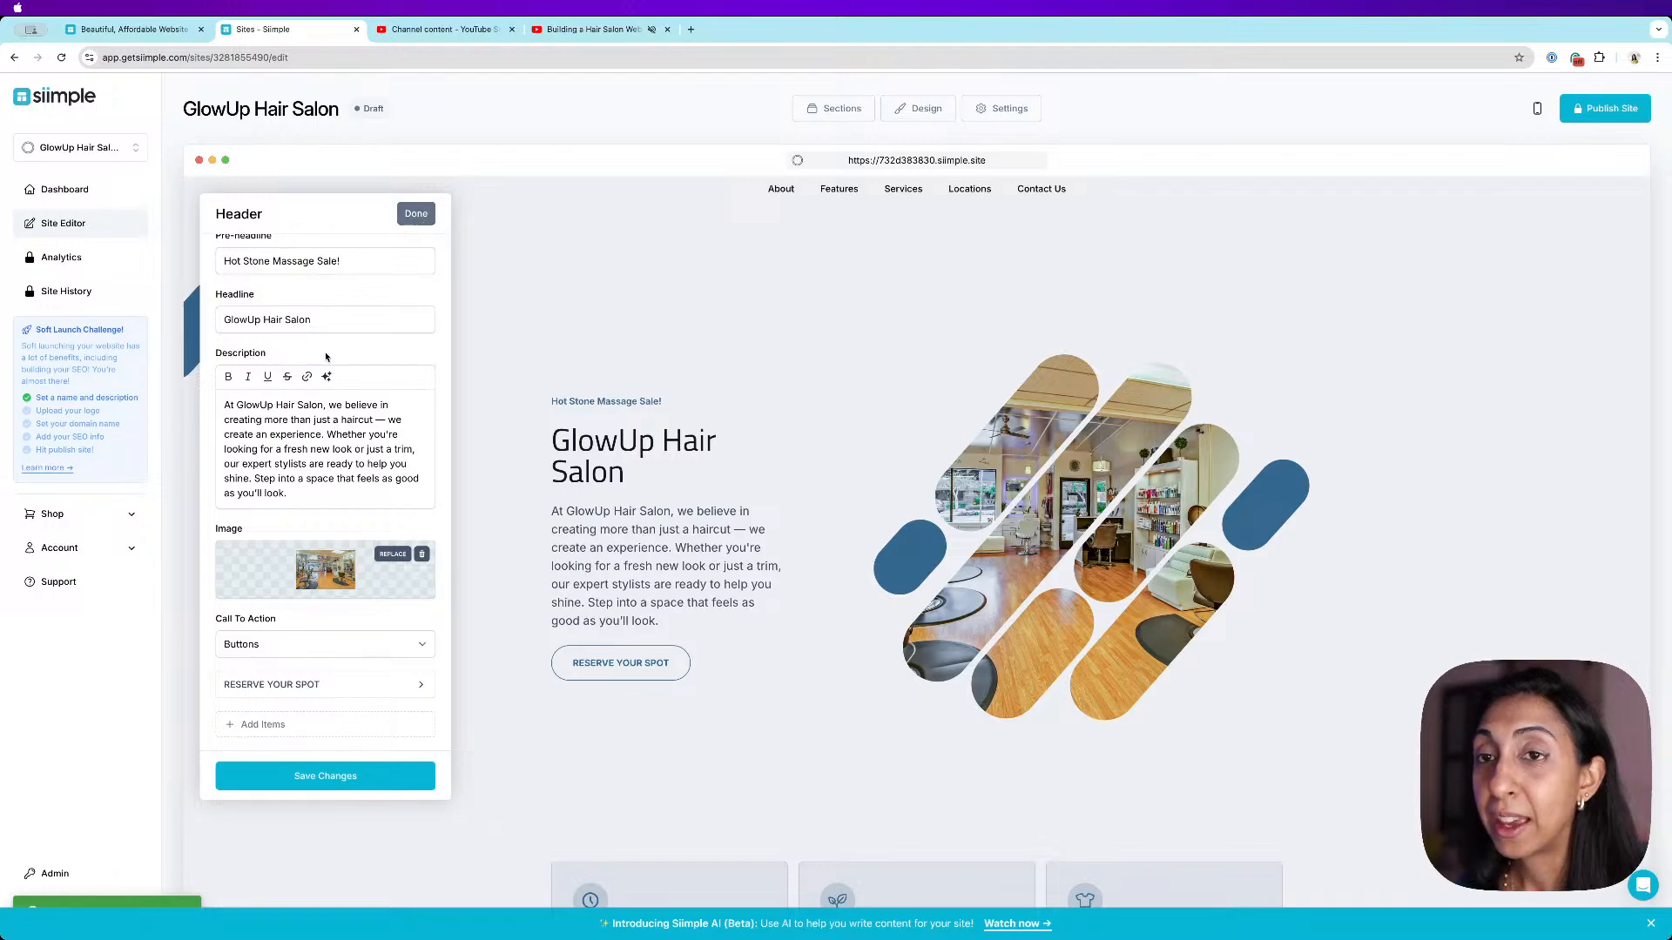
scroll(418, 348, up, 2)
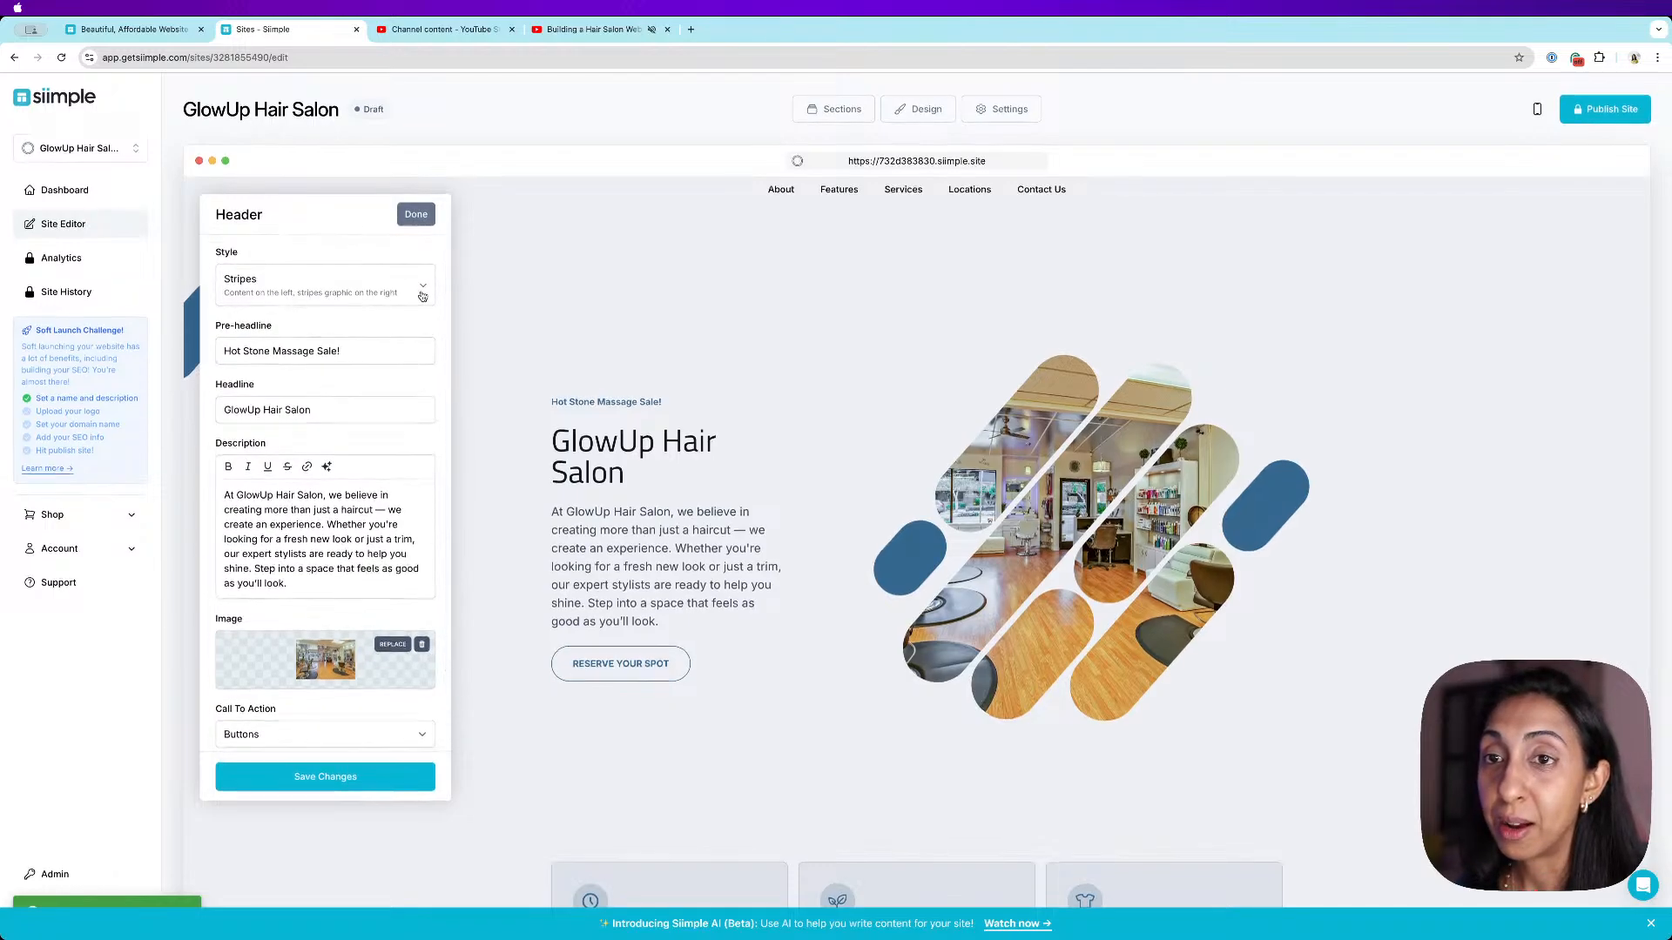
click(416, 213)
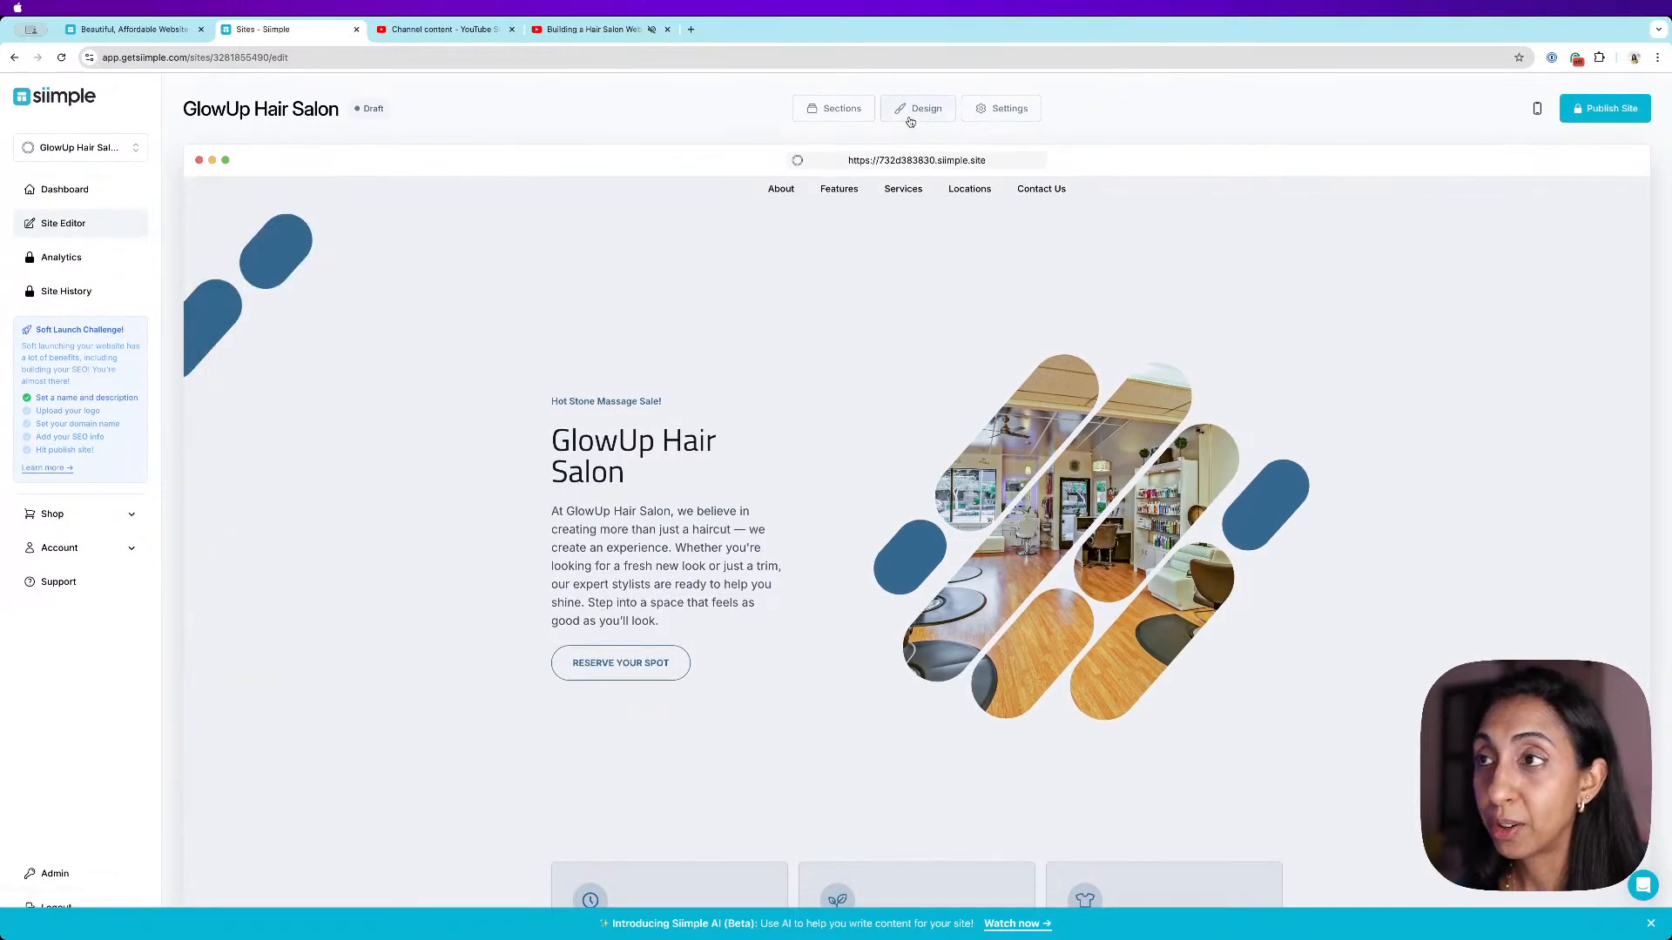
click(910, 113)
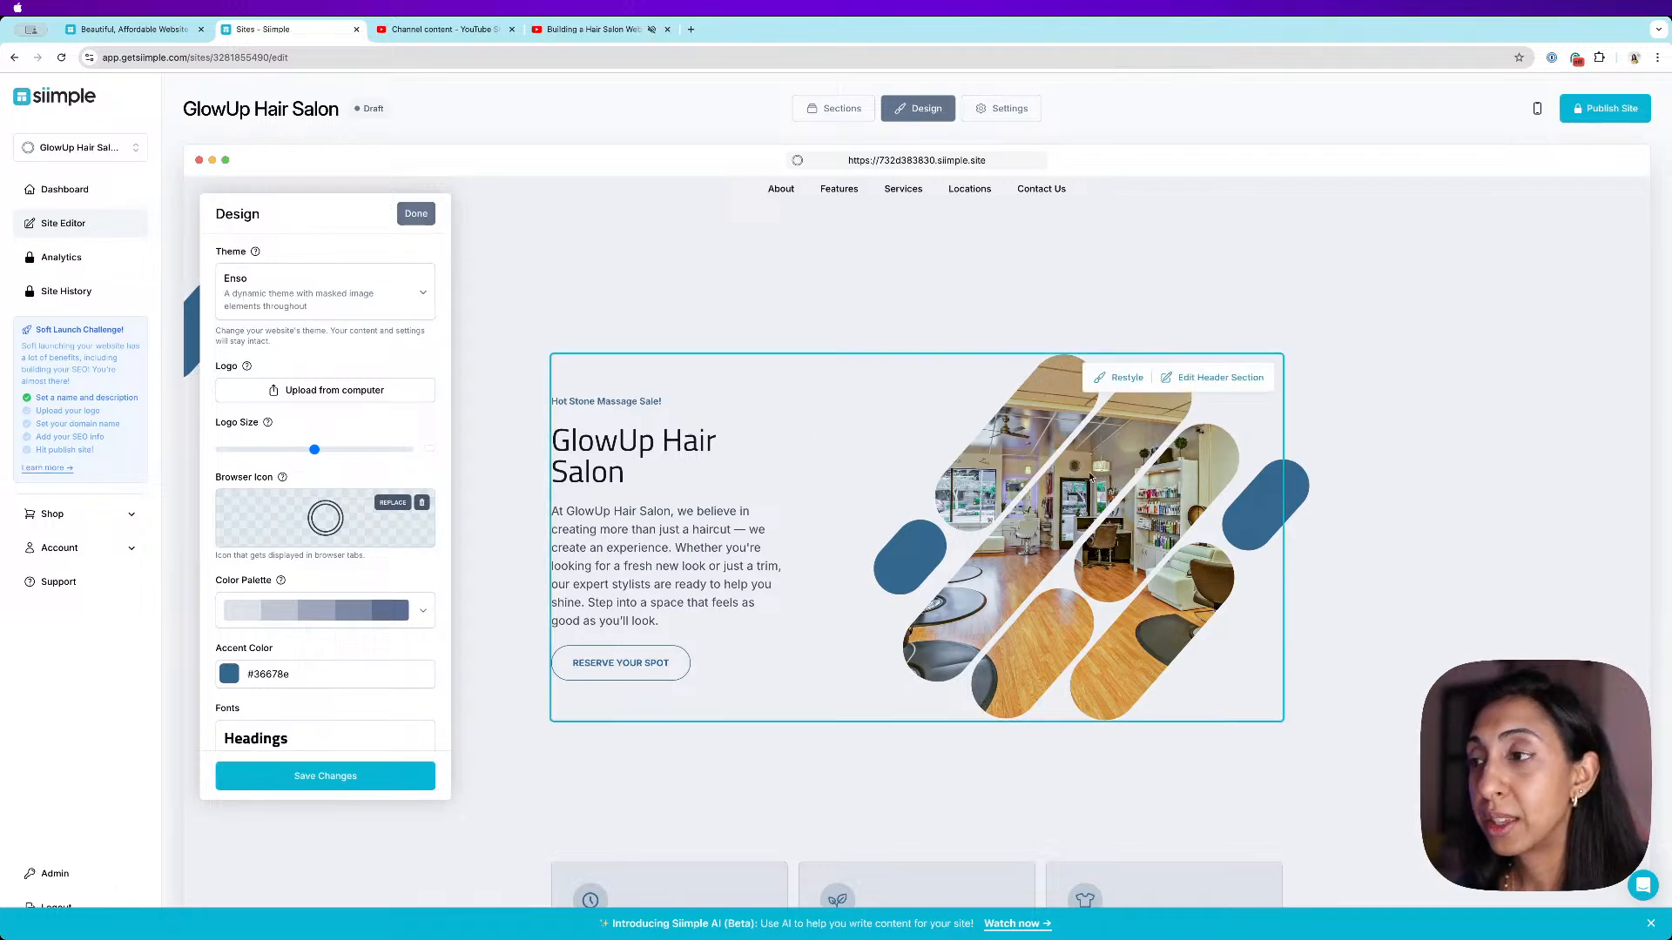
scroll(499, 181, down, 1)
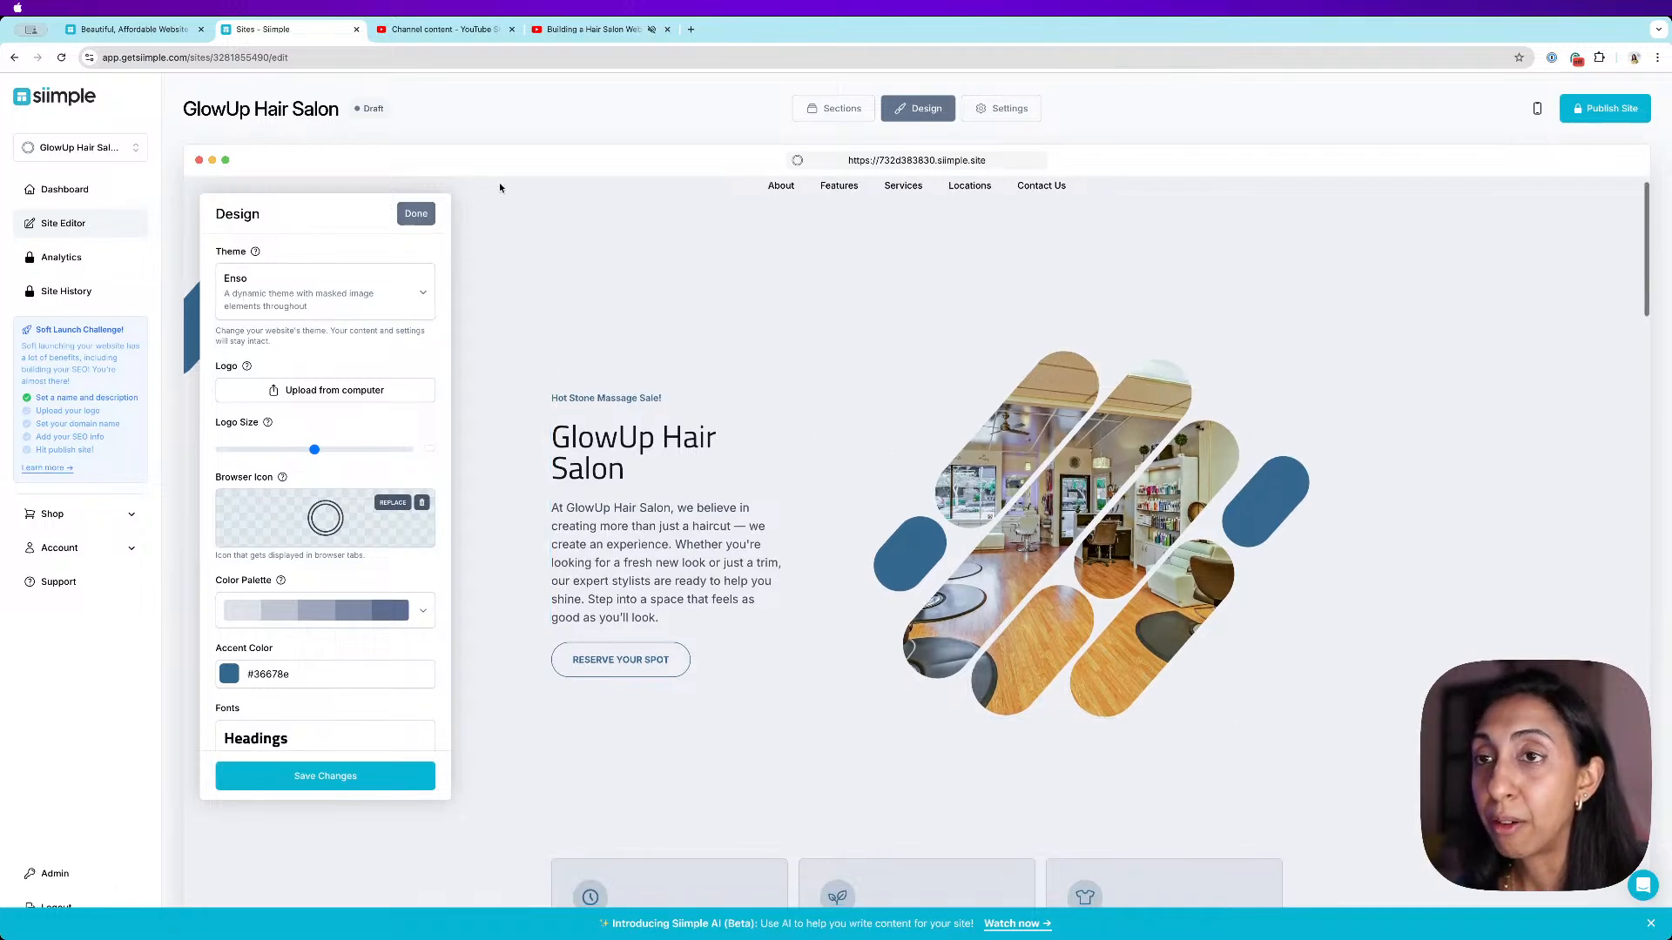
click(416, 216)
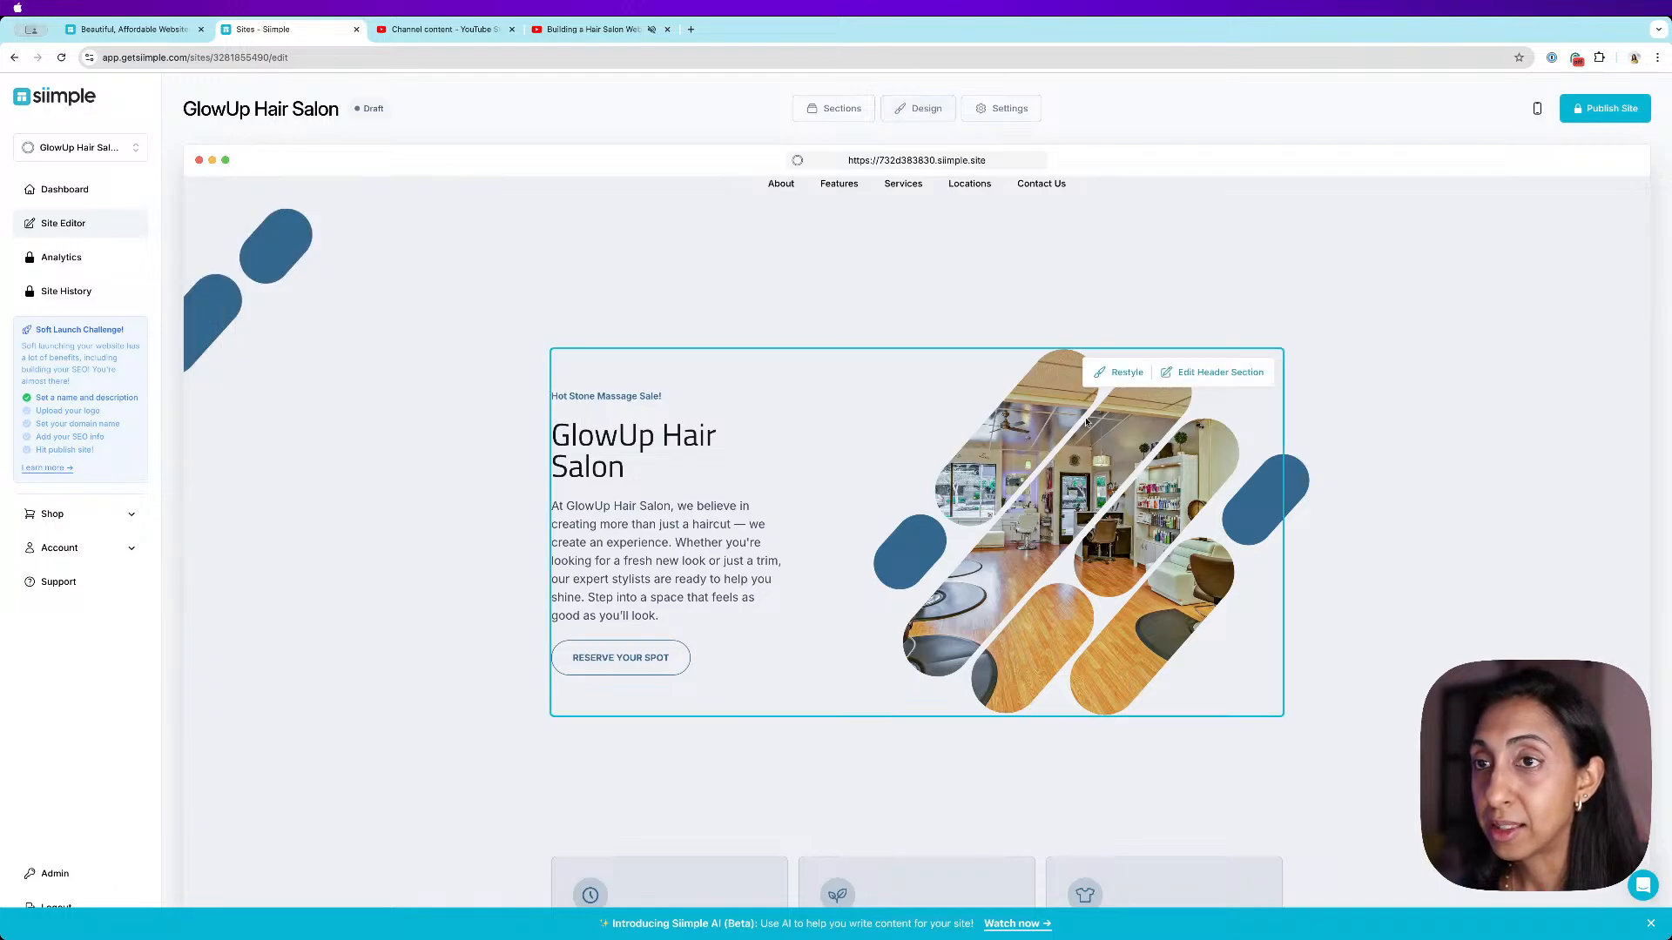
- Restyle the header section twice, cycling through alternative image layouts
click(1129, 374)
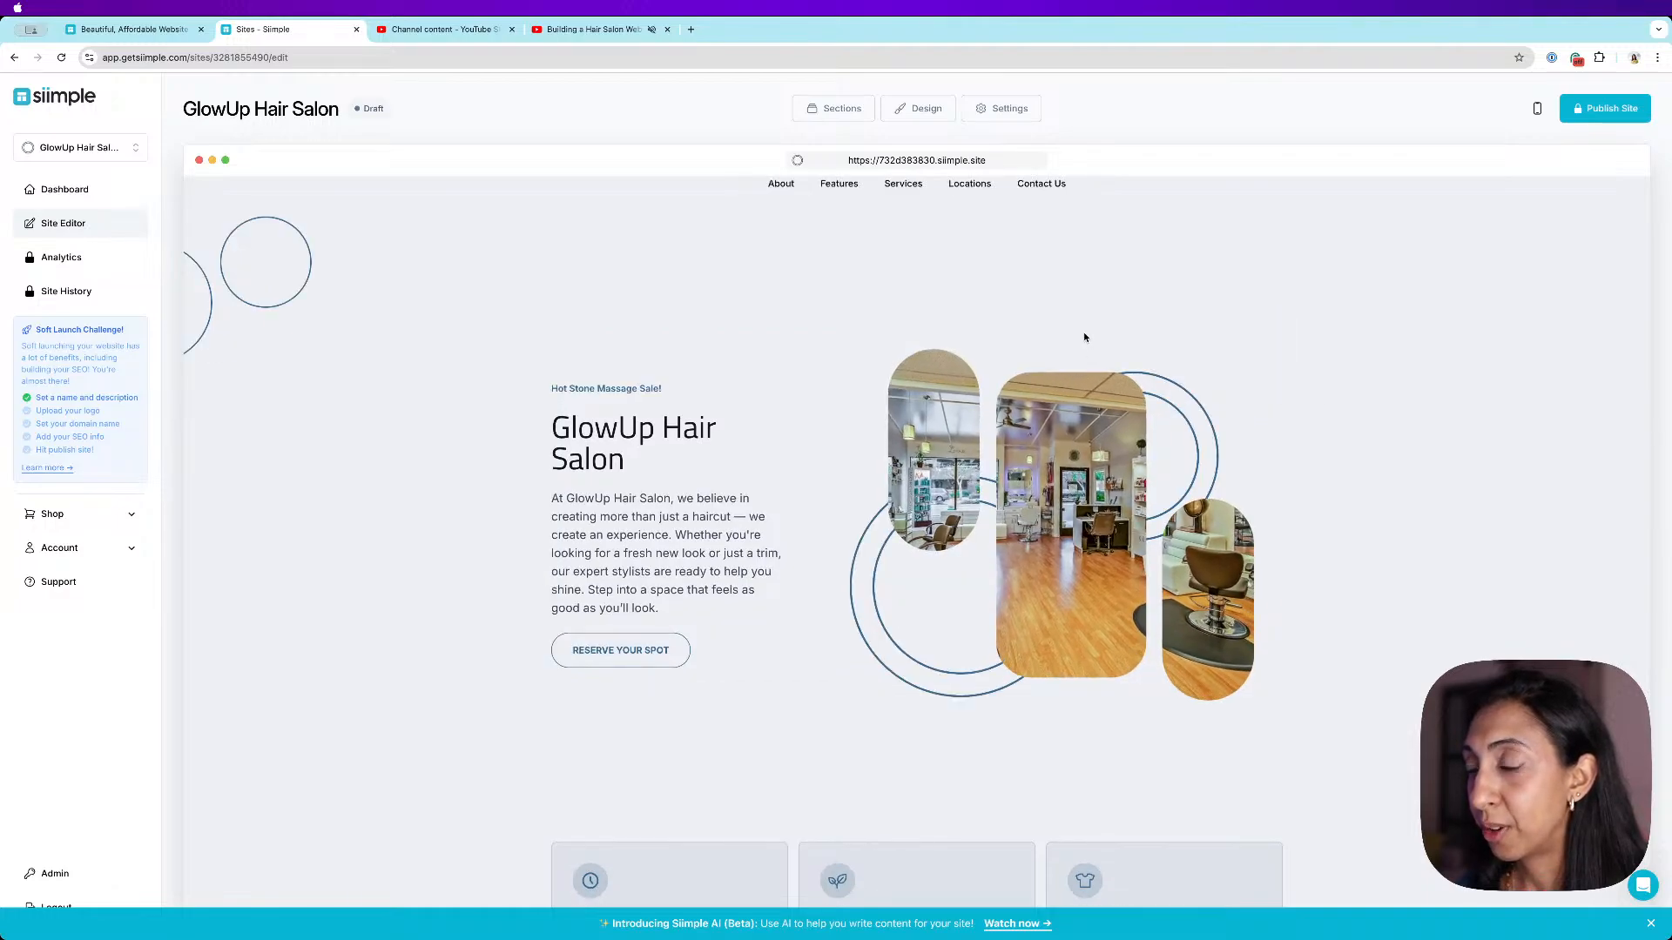
mouse_move(1113, 376)
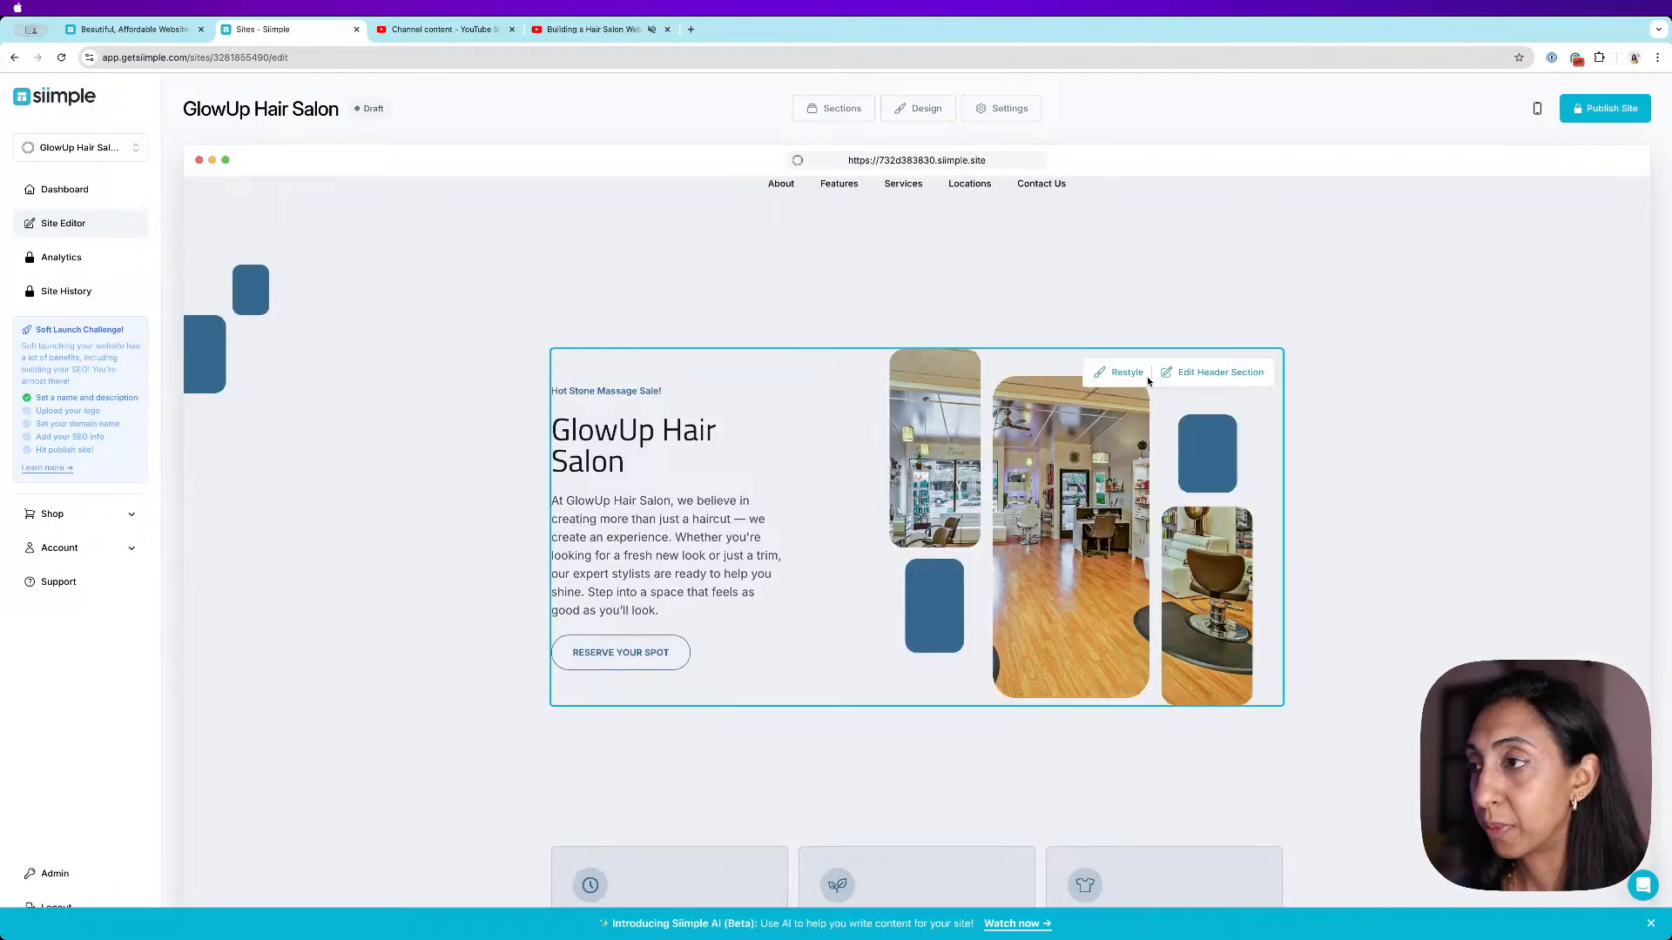
click(1125, 373)
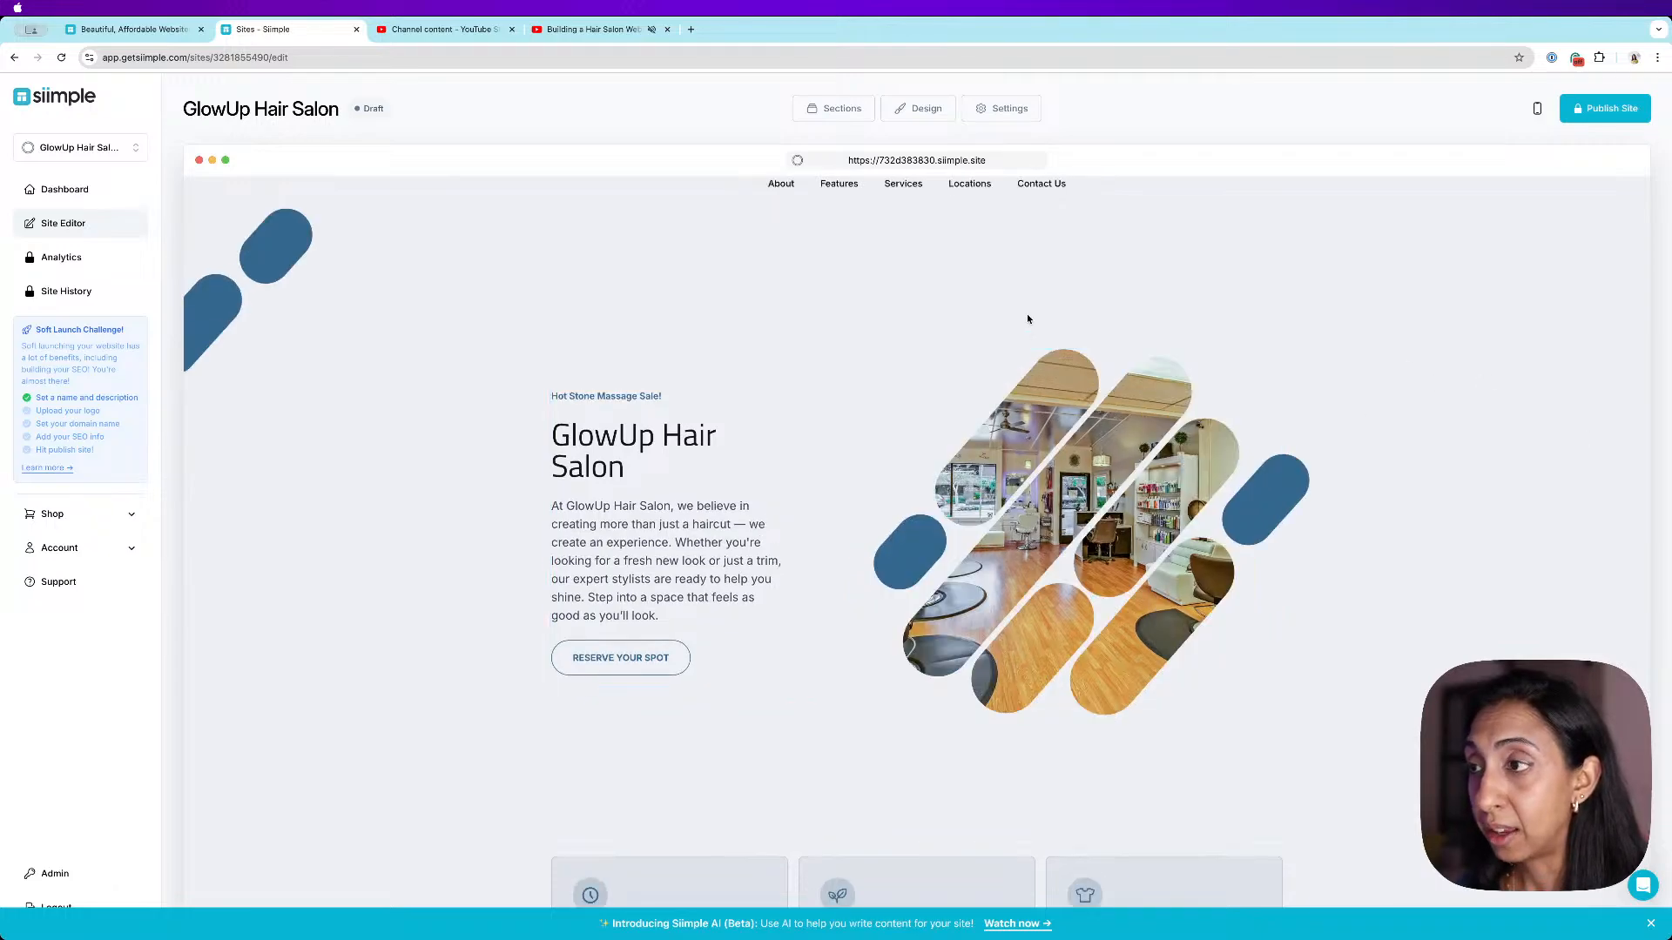
- Change the site theme to Static in the design settings, save, and close them
click(917, 111)
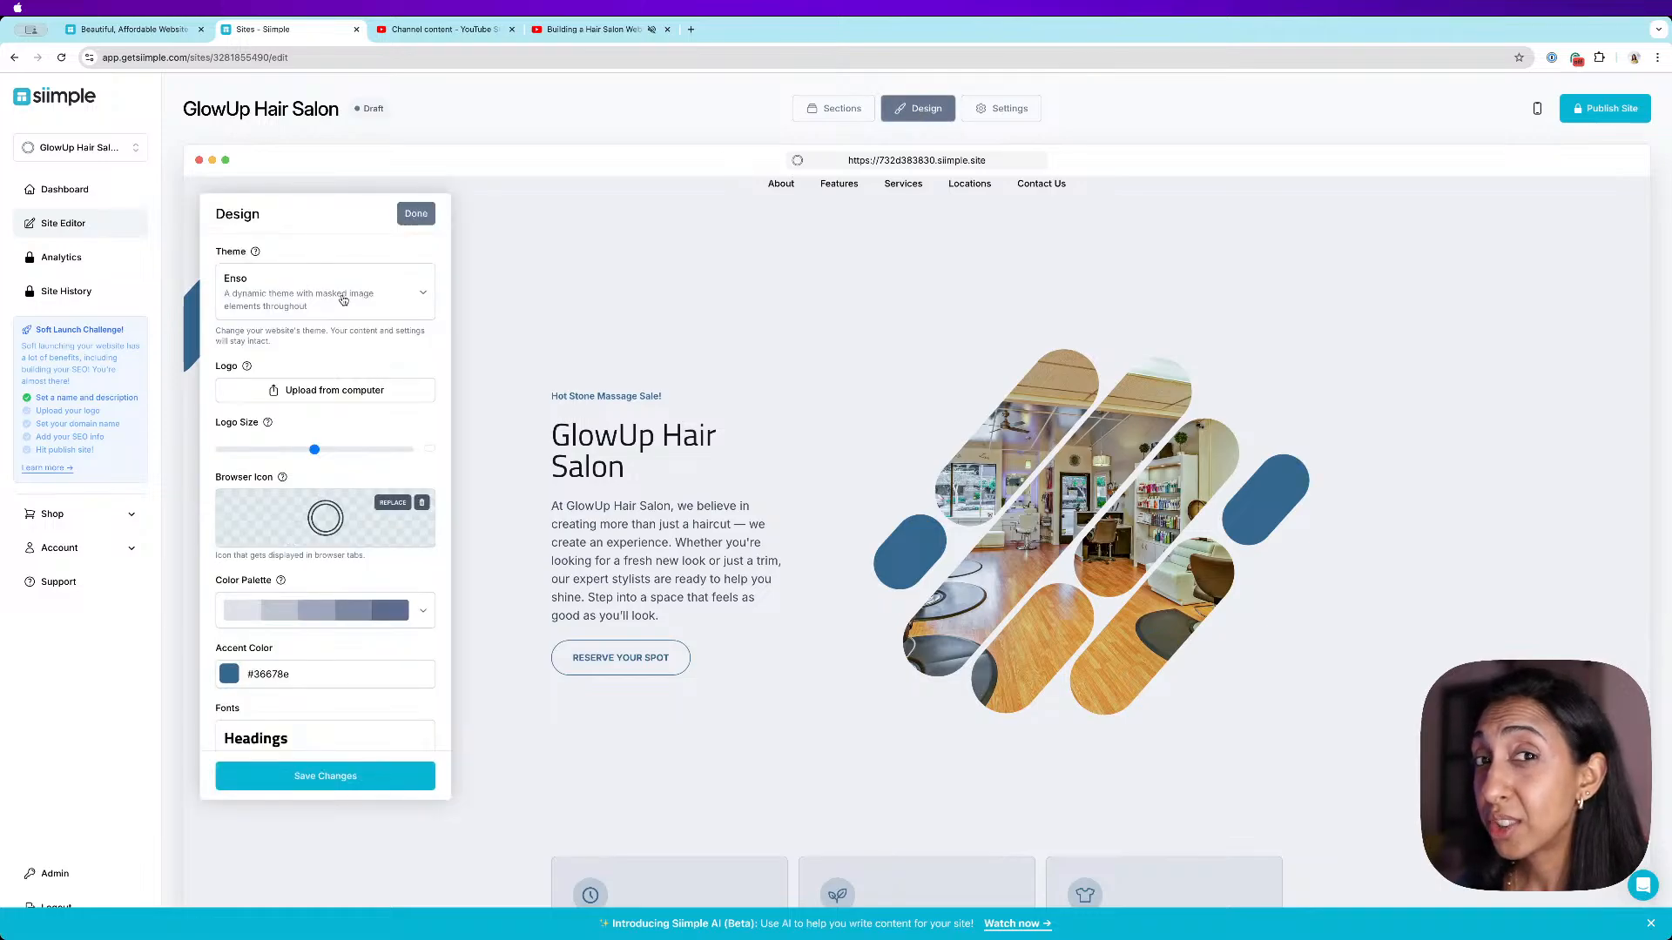
scroll(774, 352, down, 4)
scroll(862, 362, up, 2)
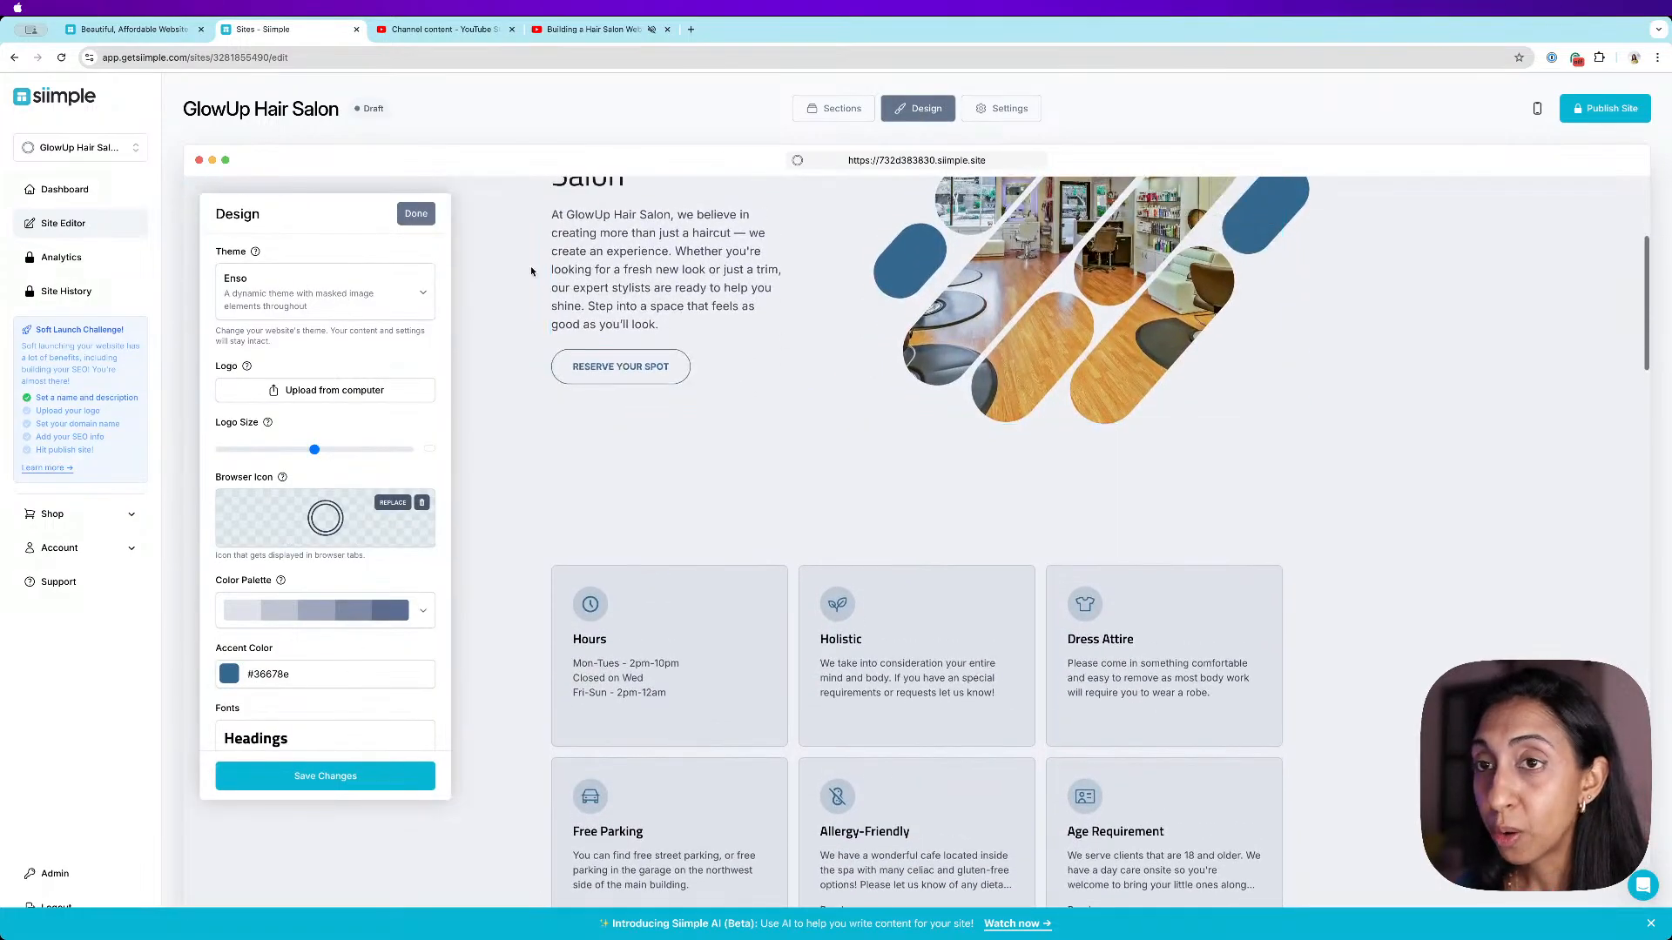
click(423, 293)
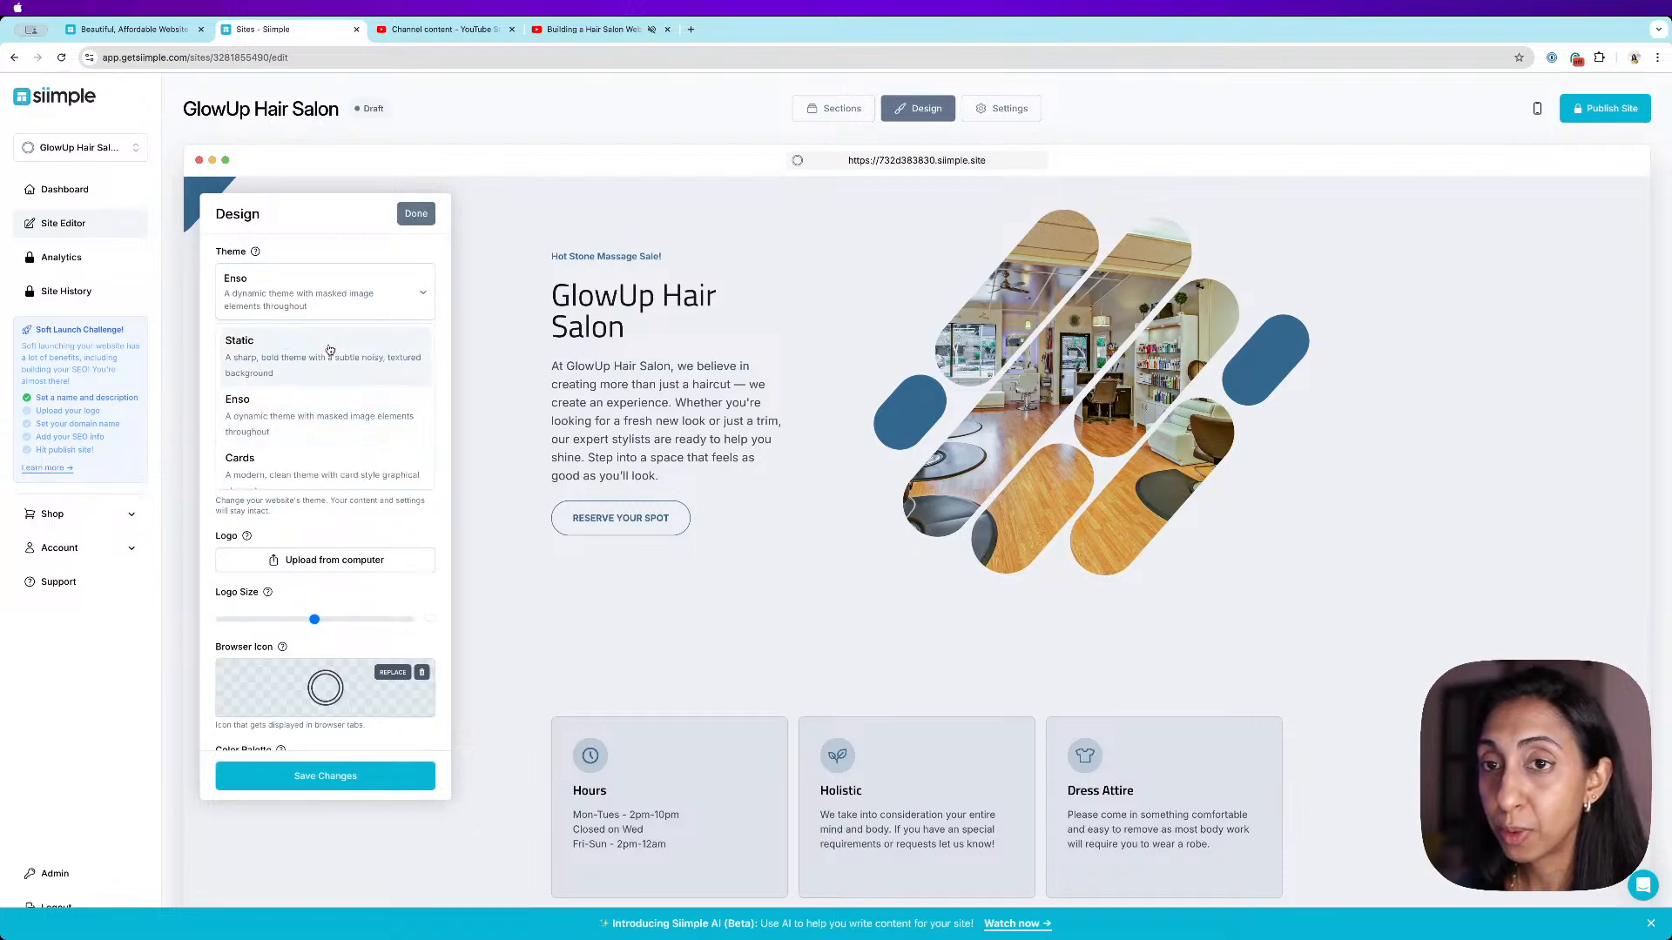
click(479, 365)
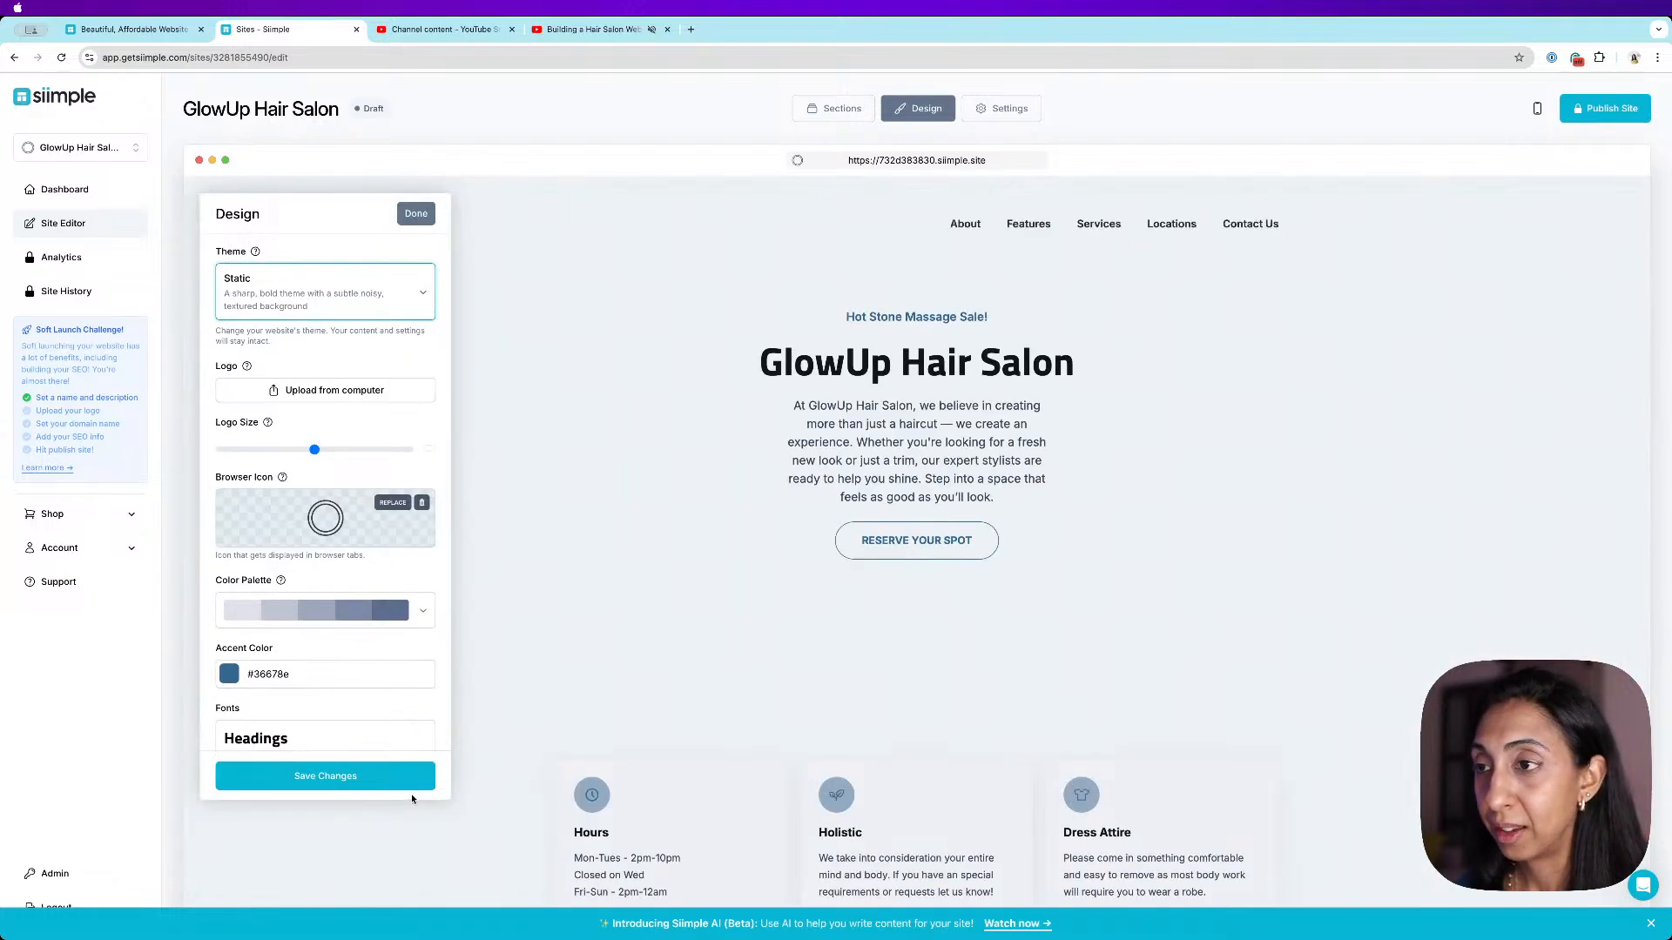
click(402, 777)
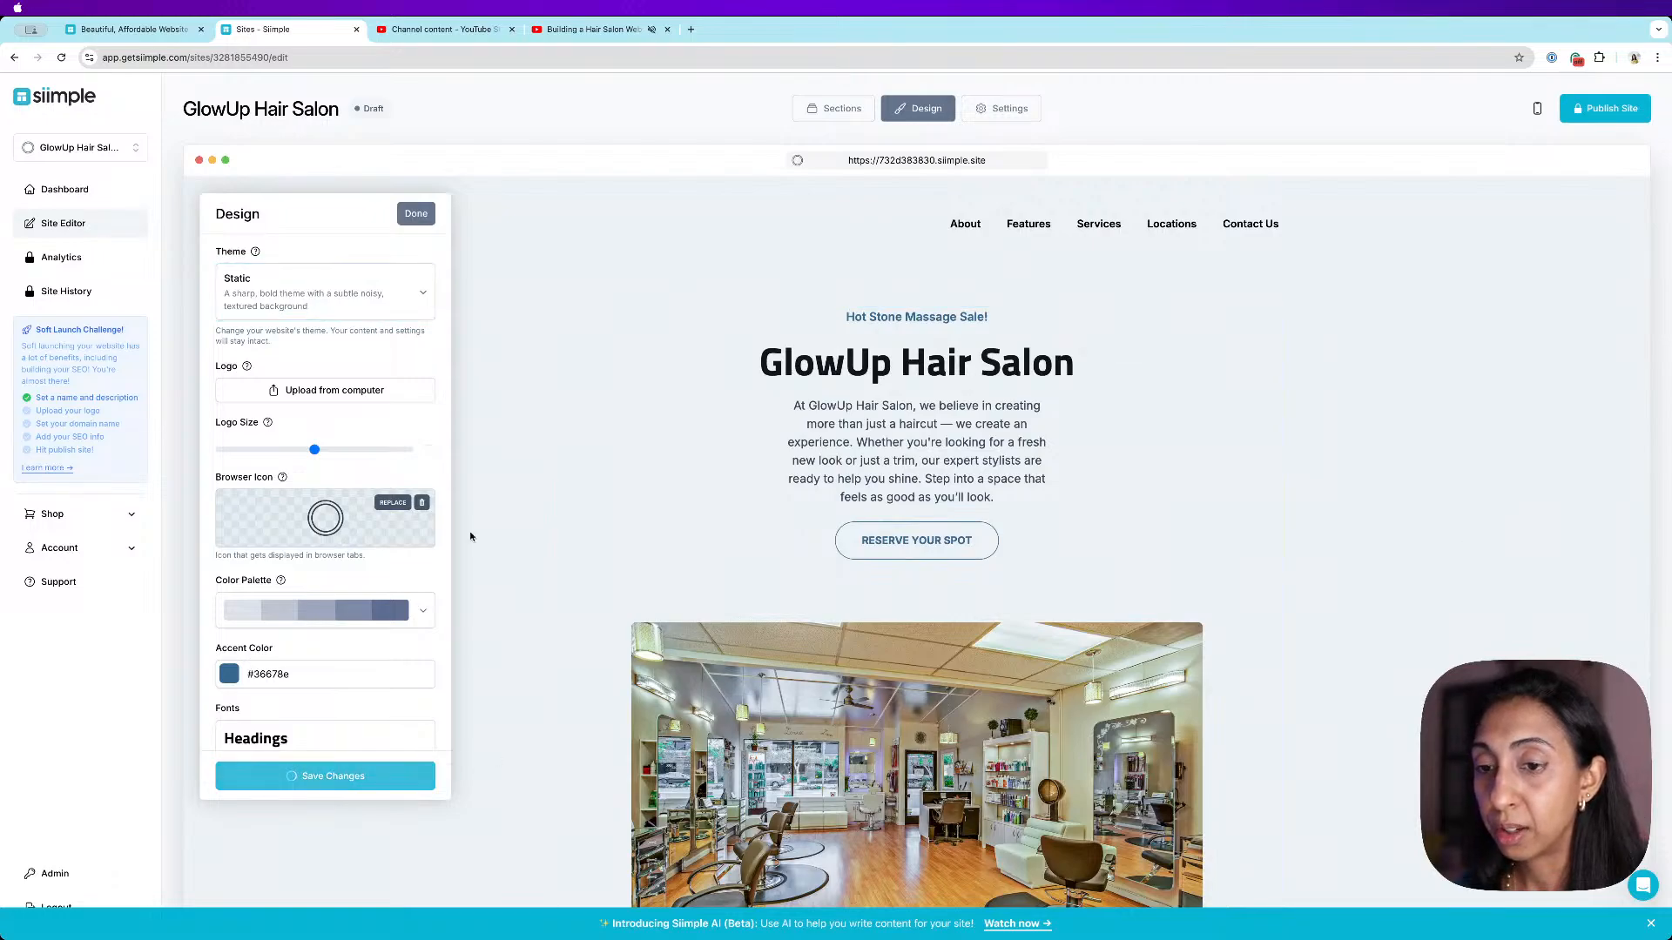
click(415, 214)
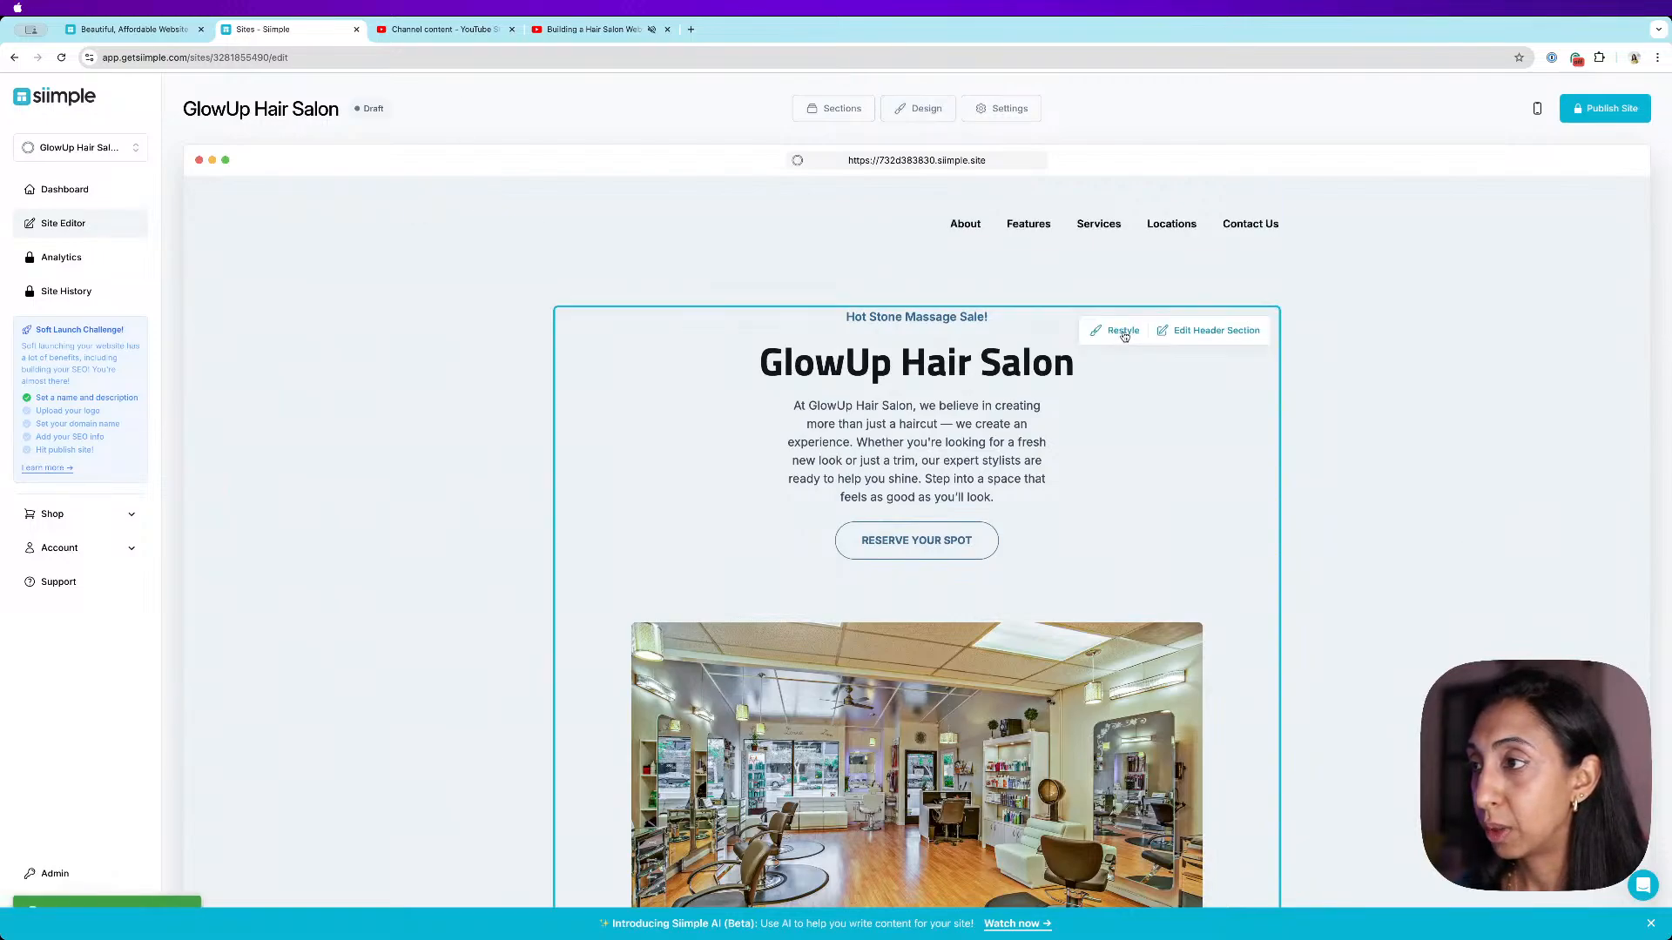
- Restyle the header section to frame the salon image with a coloured background
click(1124, 336)
scroll(1397, 375, down, 1)
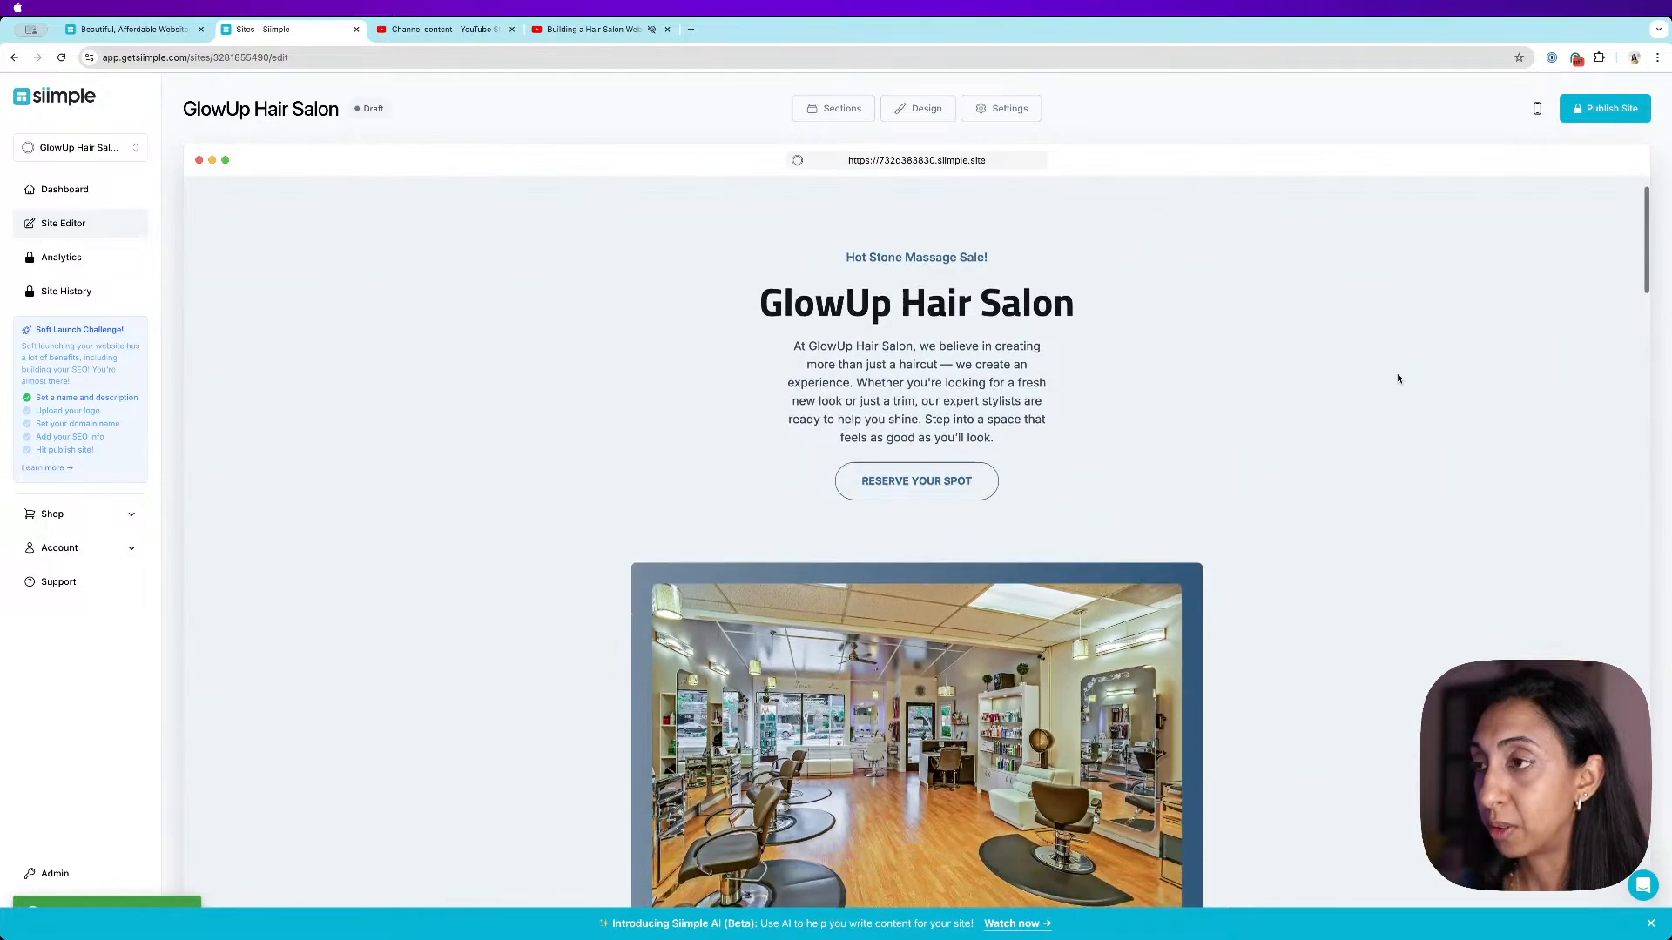
scroll(1342, 317, down, 1)
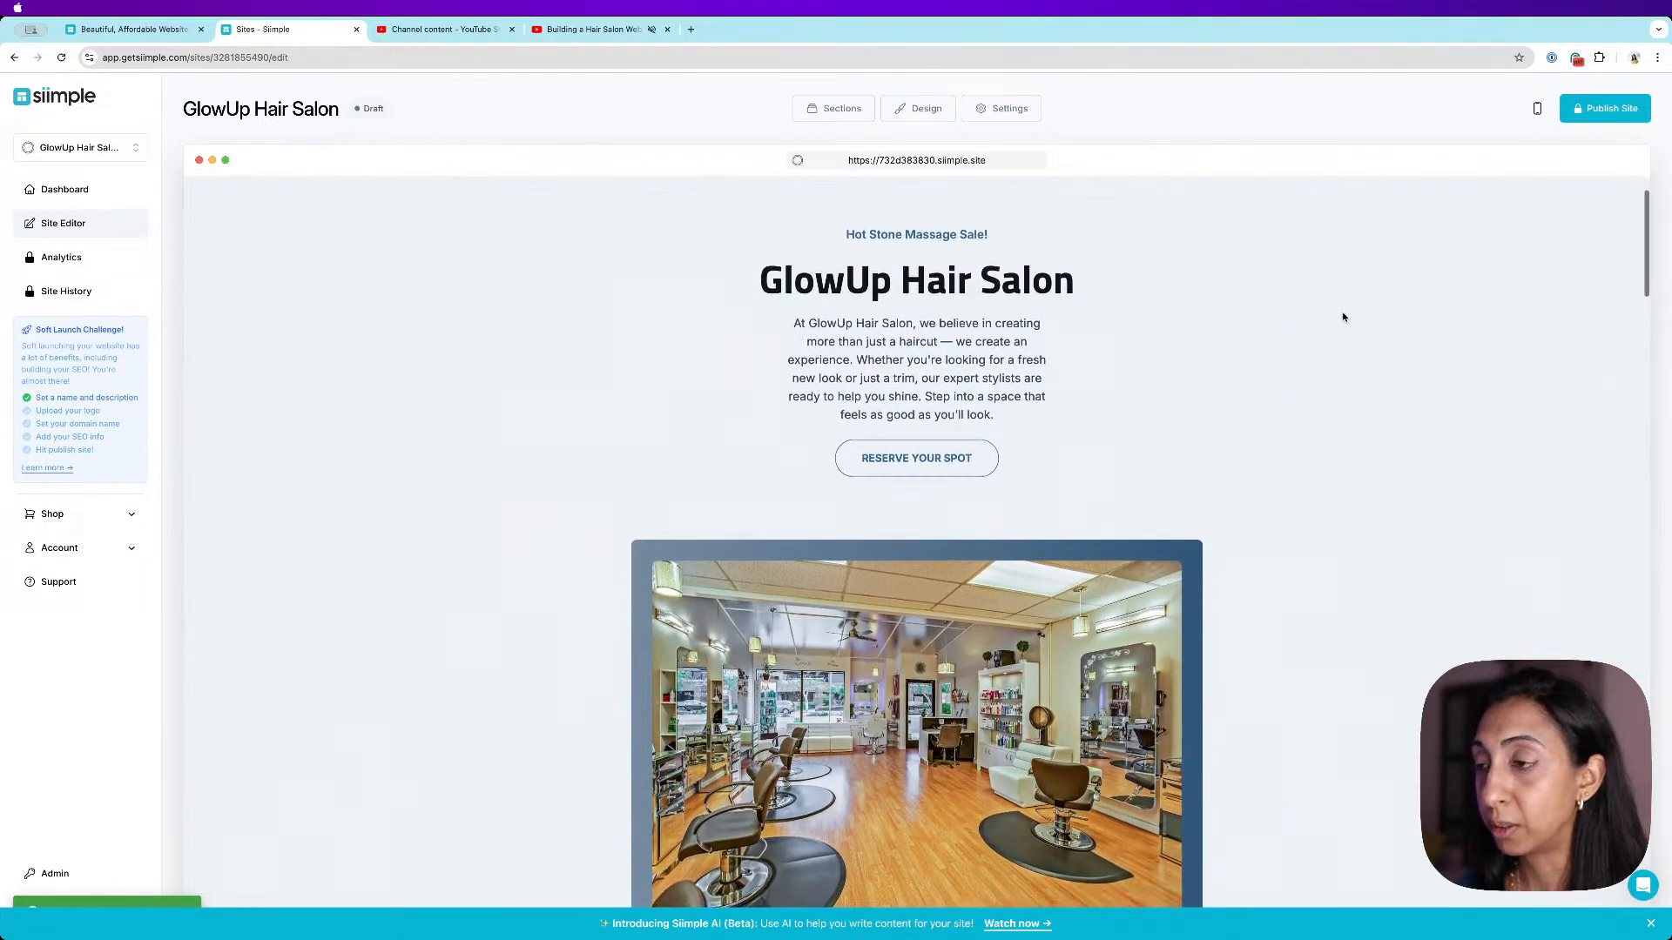
scroll(1342, 317, up, 1)
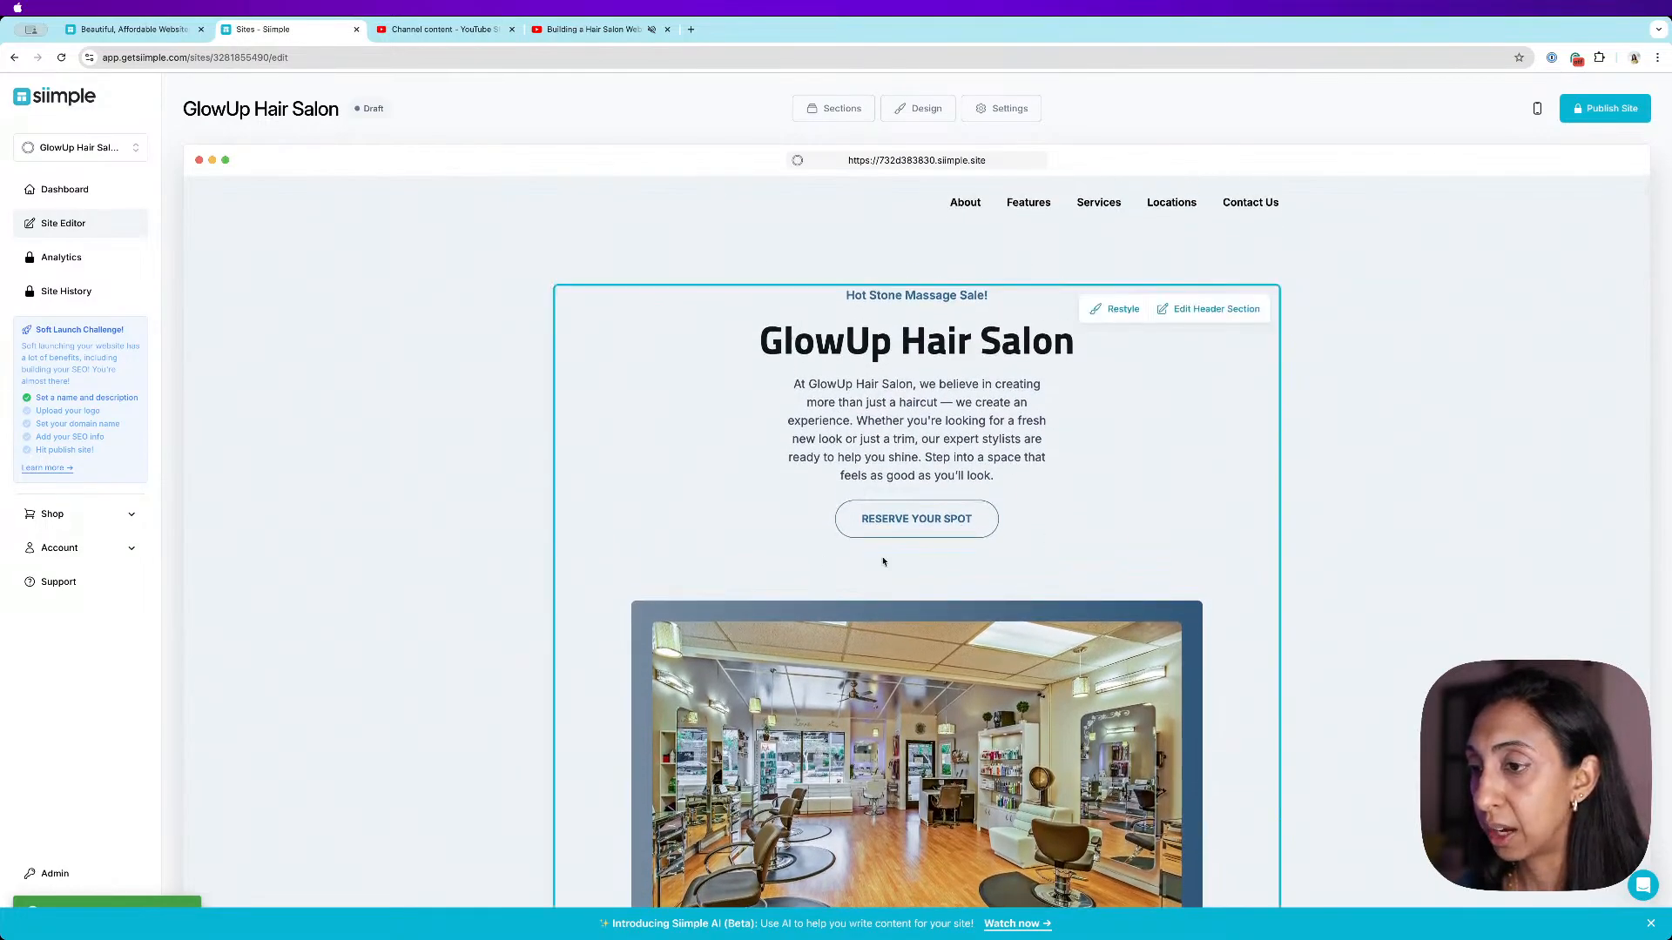
- Restyle the header section twice, trying a side-by-side layout and then a full-width image layout
click(1115, 310)
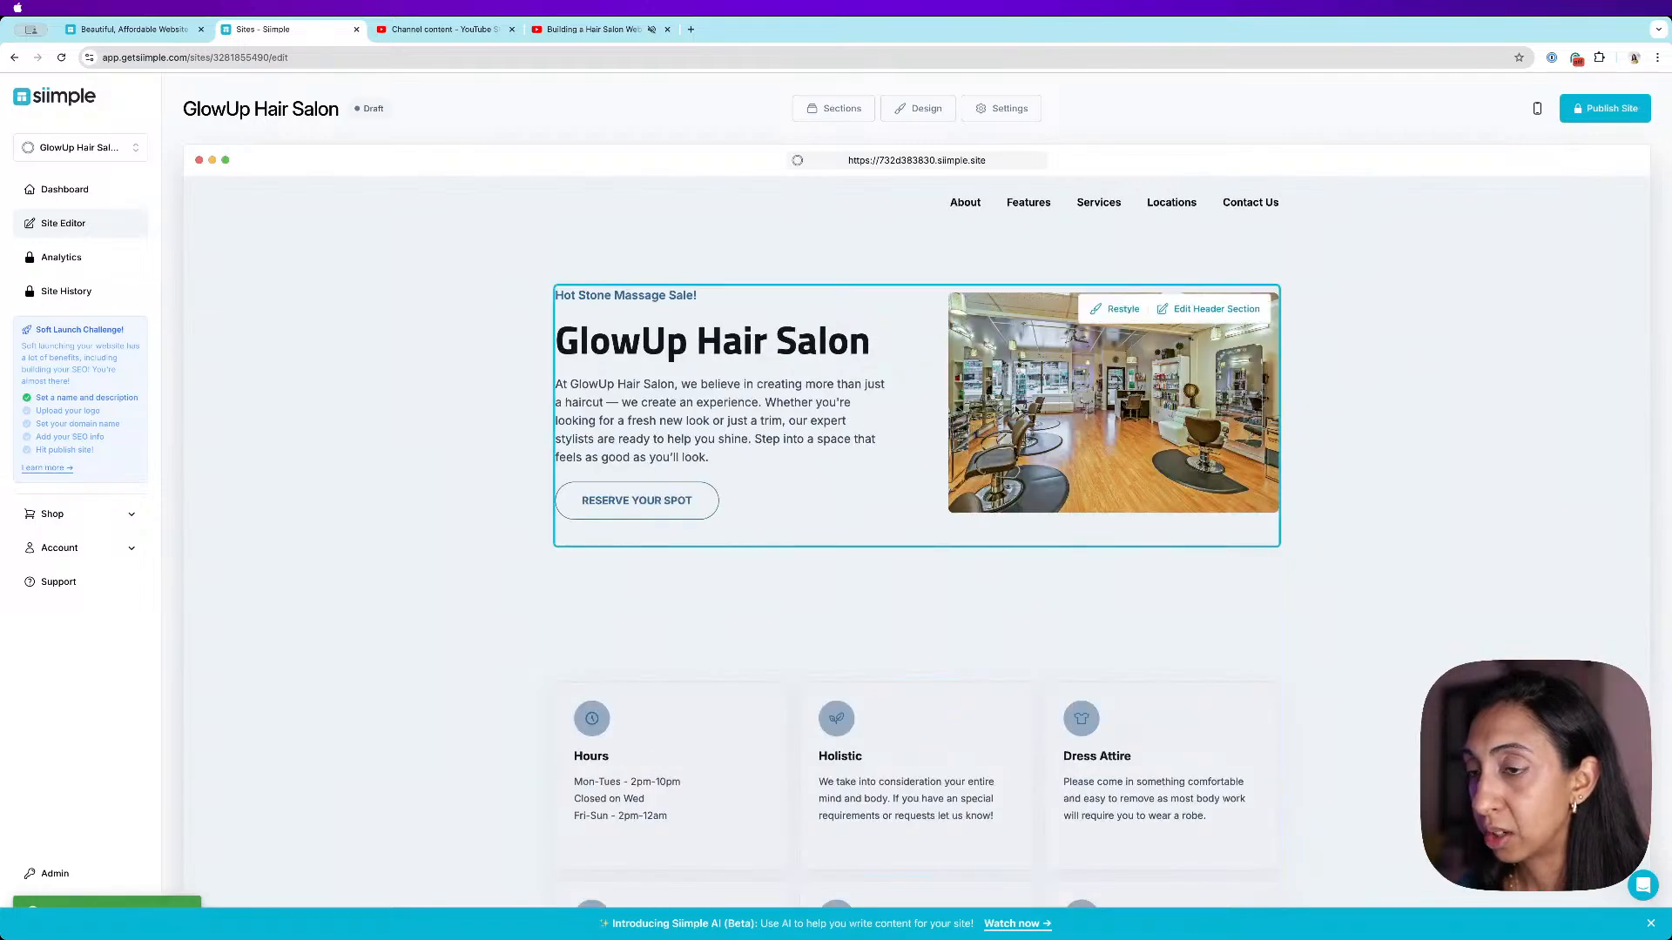
click(1115, 332)
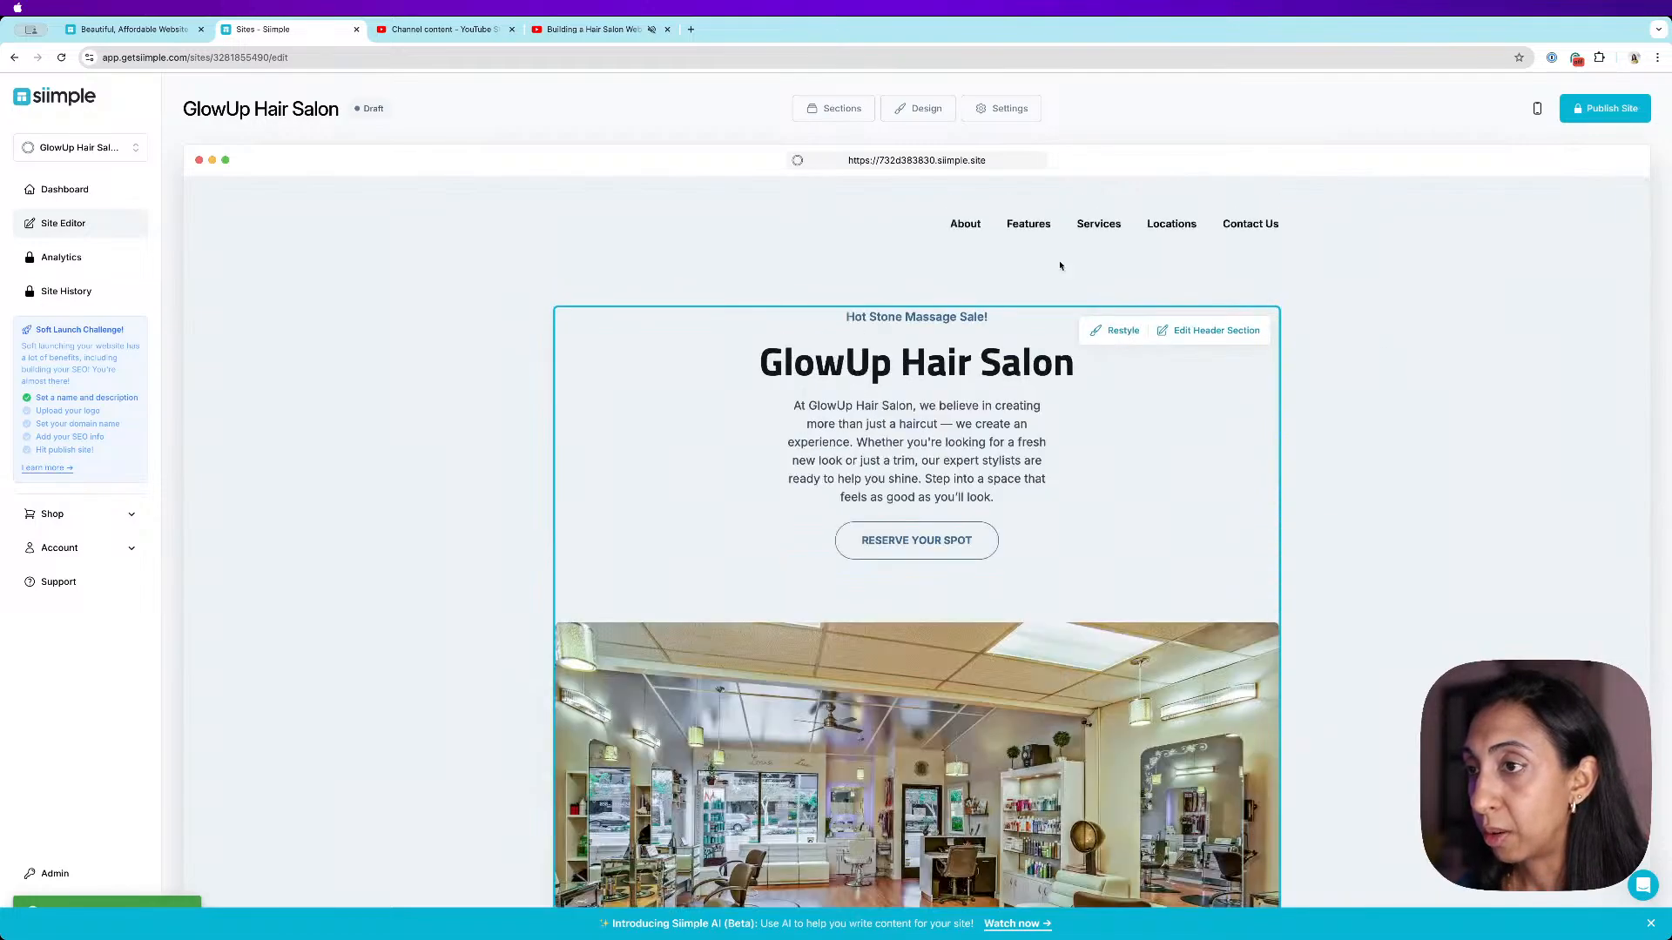
- Change the site theme to Cards in the design settings, save, and close them
click(927, 116)
click(306, 288)
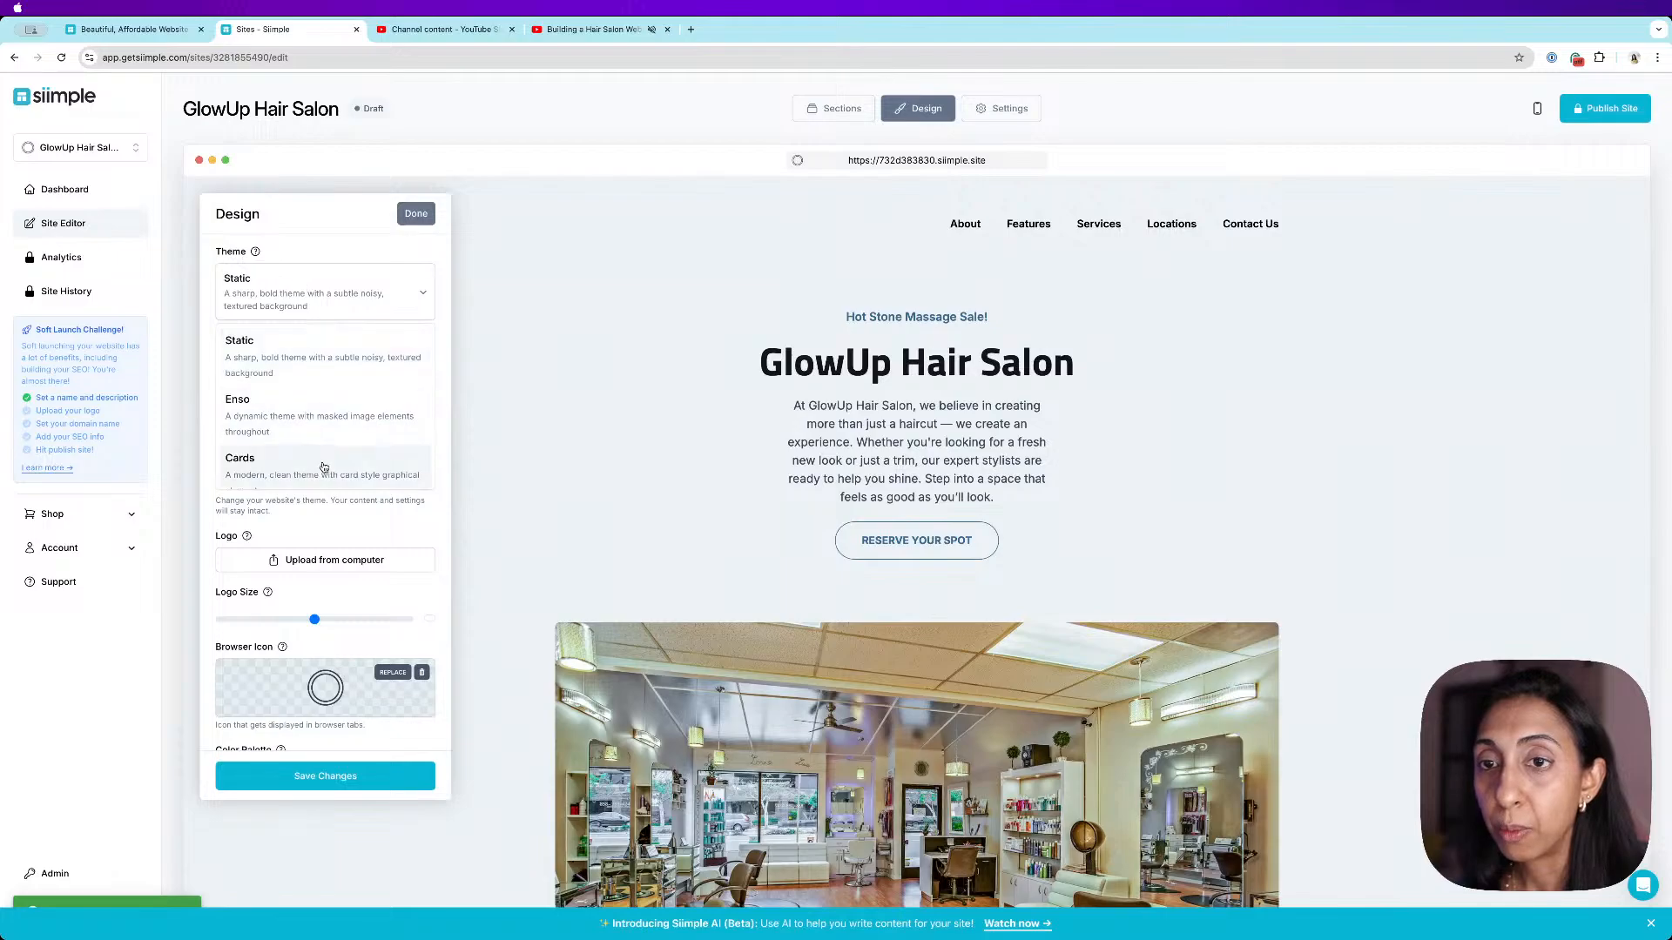
click(325, 466)
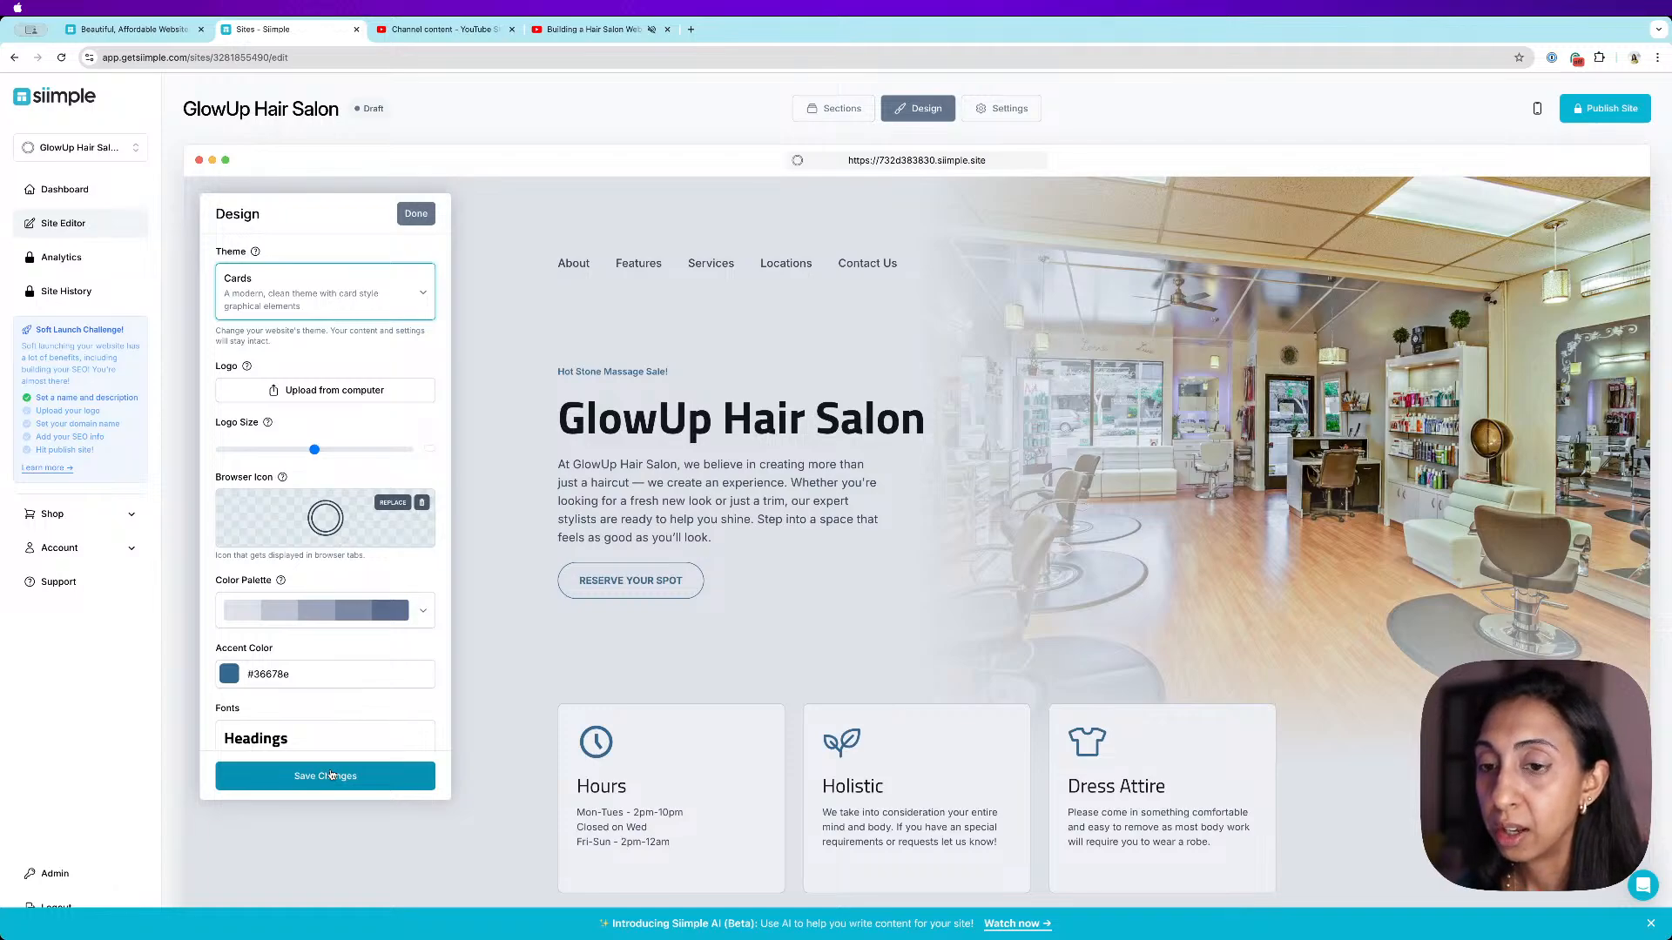
click(331, 775)
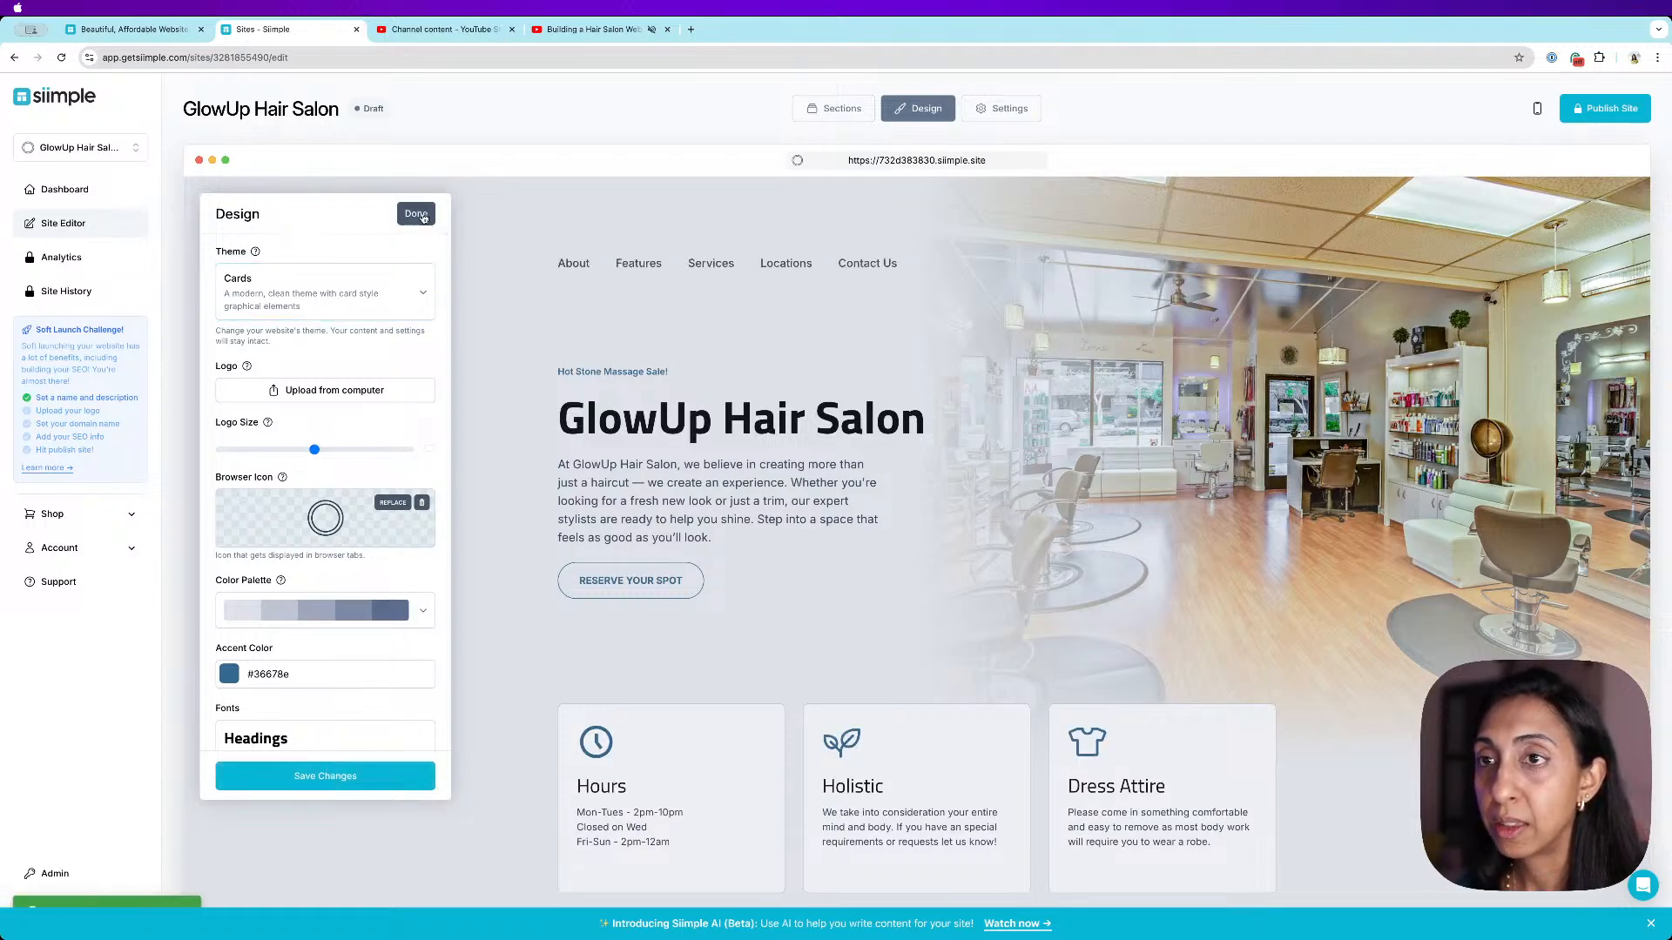
click(416, 213)
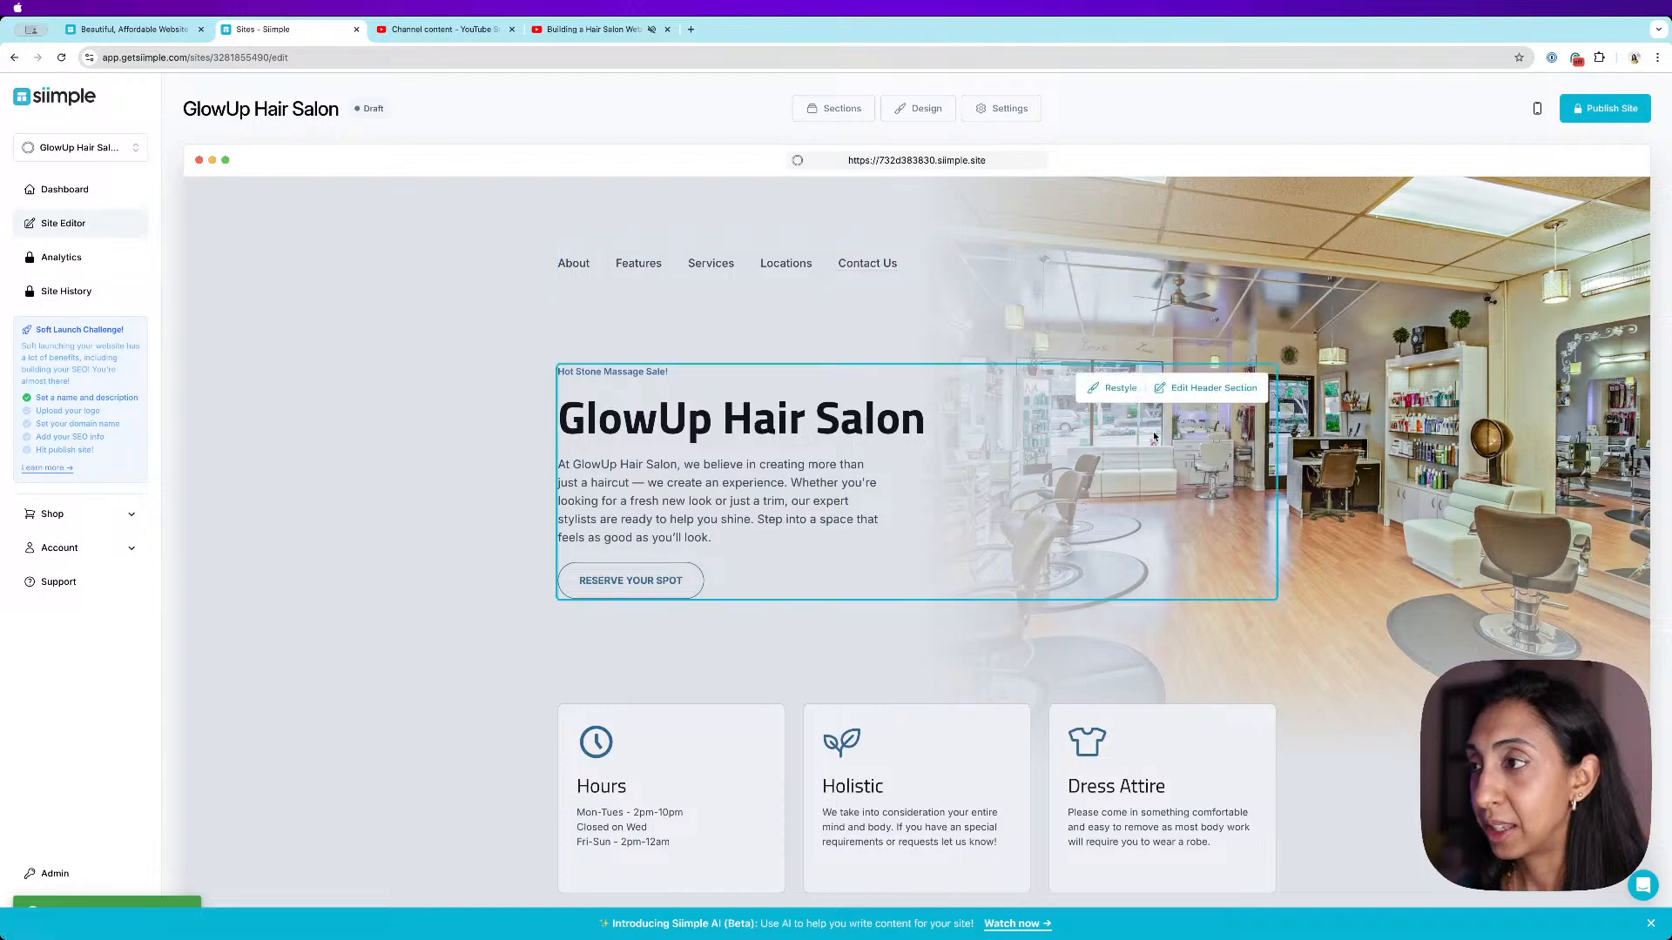
- Restyle the header section twice, cycling through a tilted framed image and a full background image
click(1123, 391)
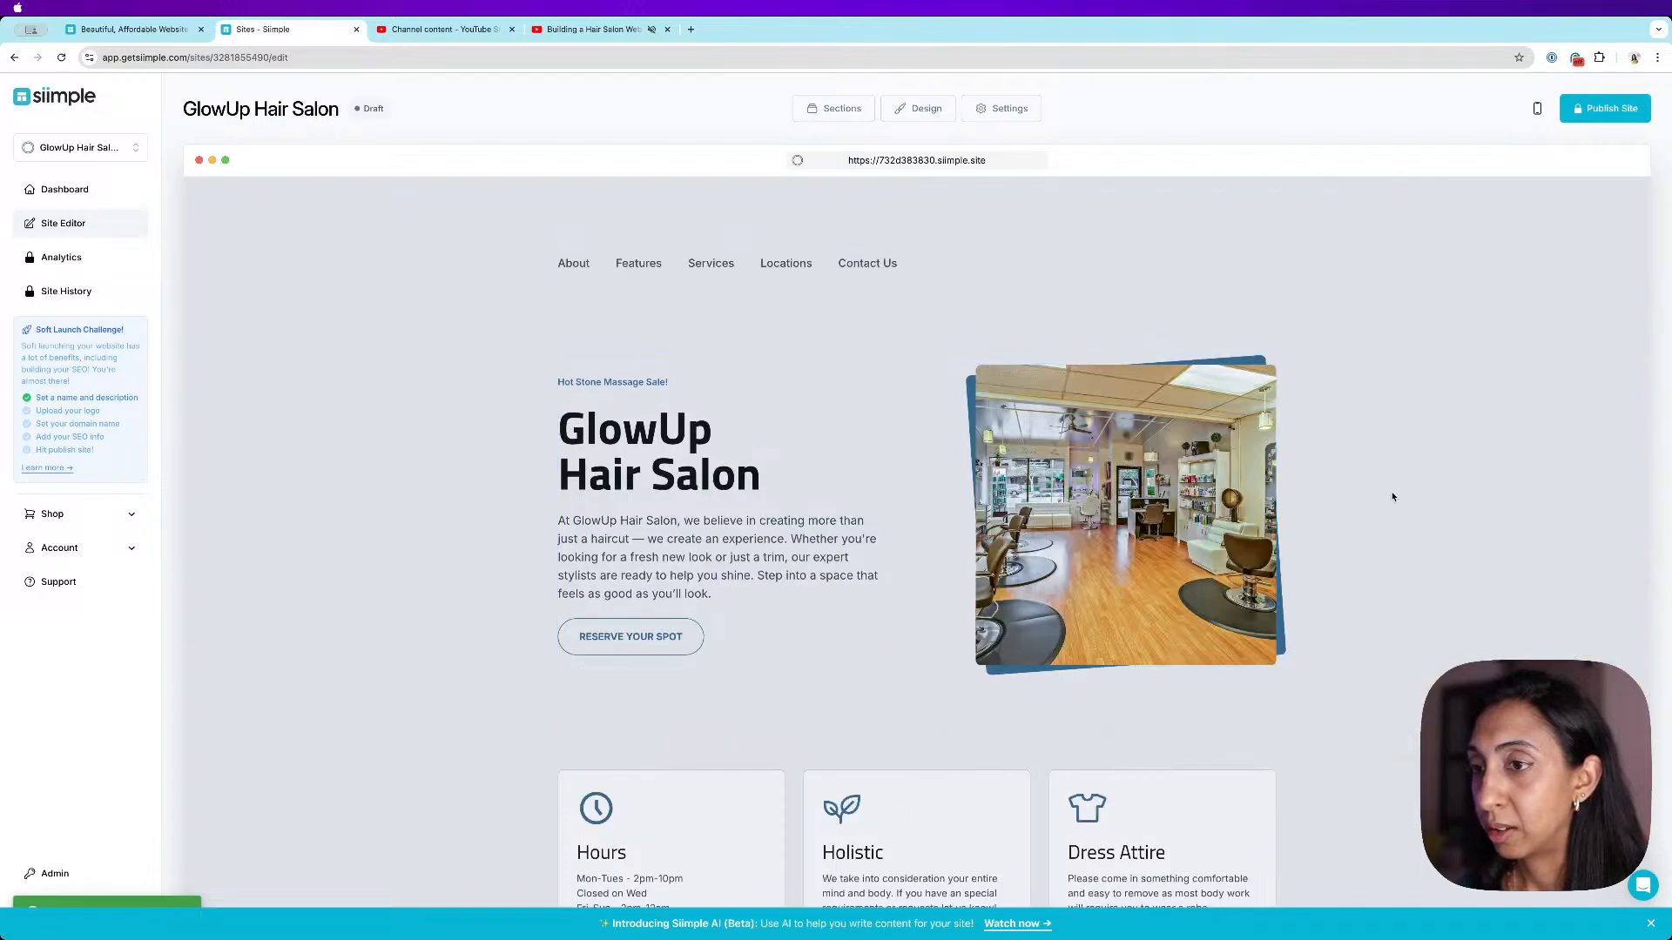
click(1118, 391)
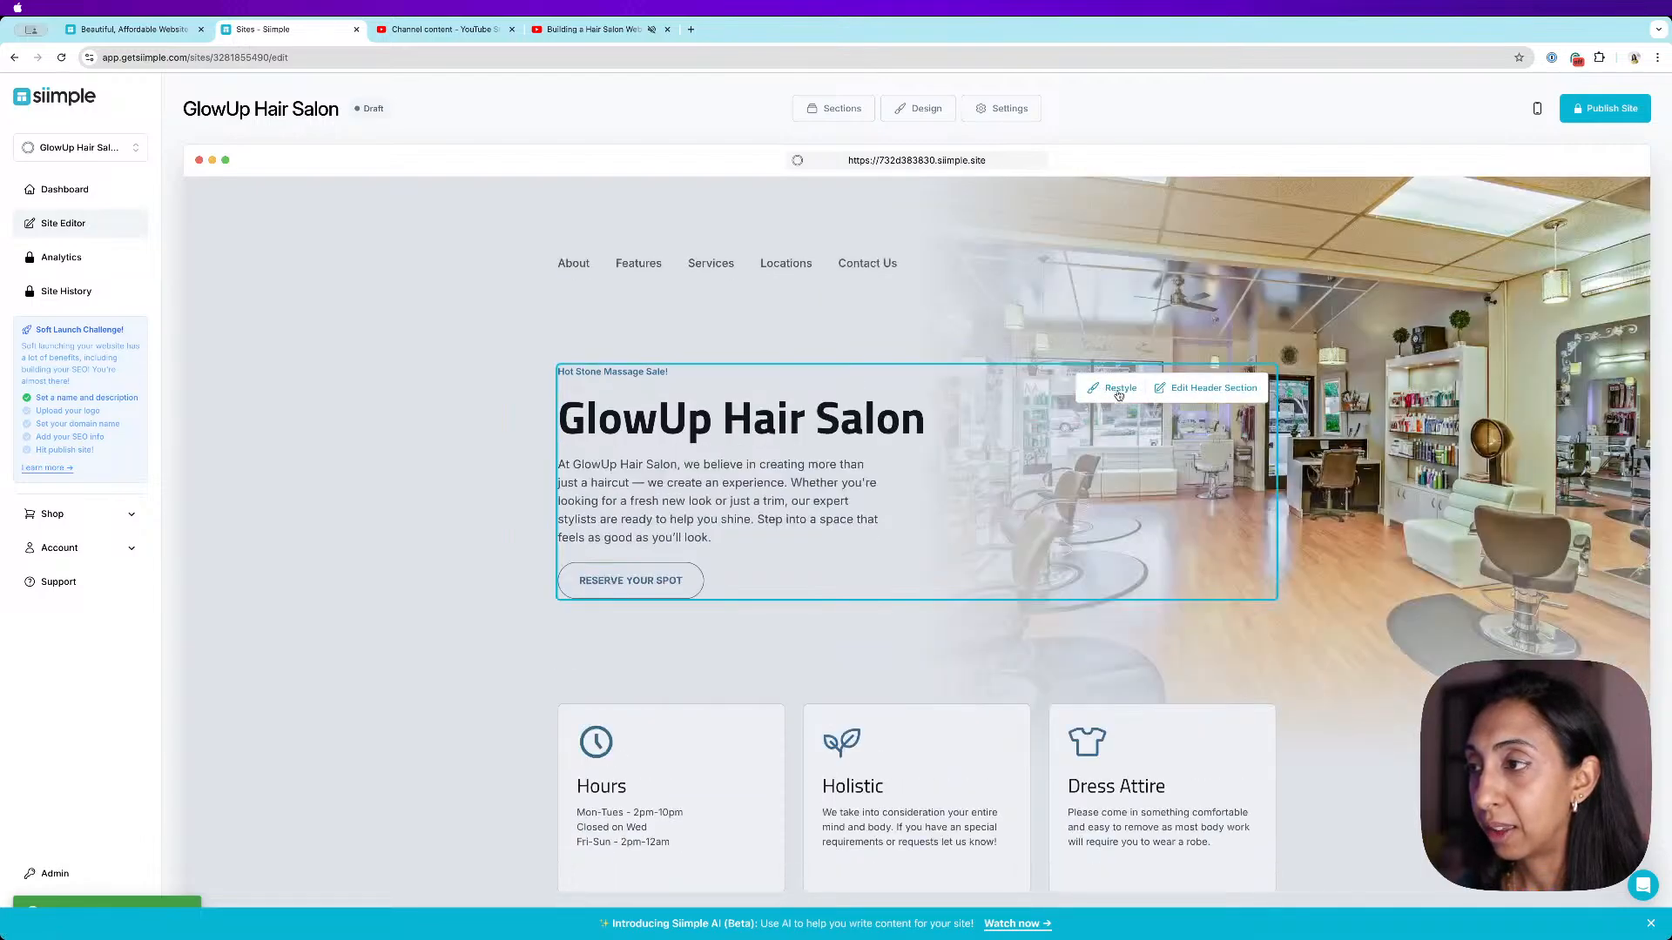
- Change the site theme to Enso in the design settings, save the changes, and close the panel
click(925, 108)
click(343, 306)
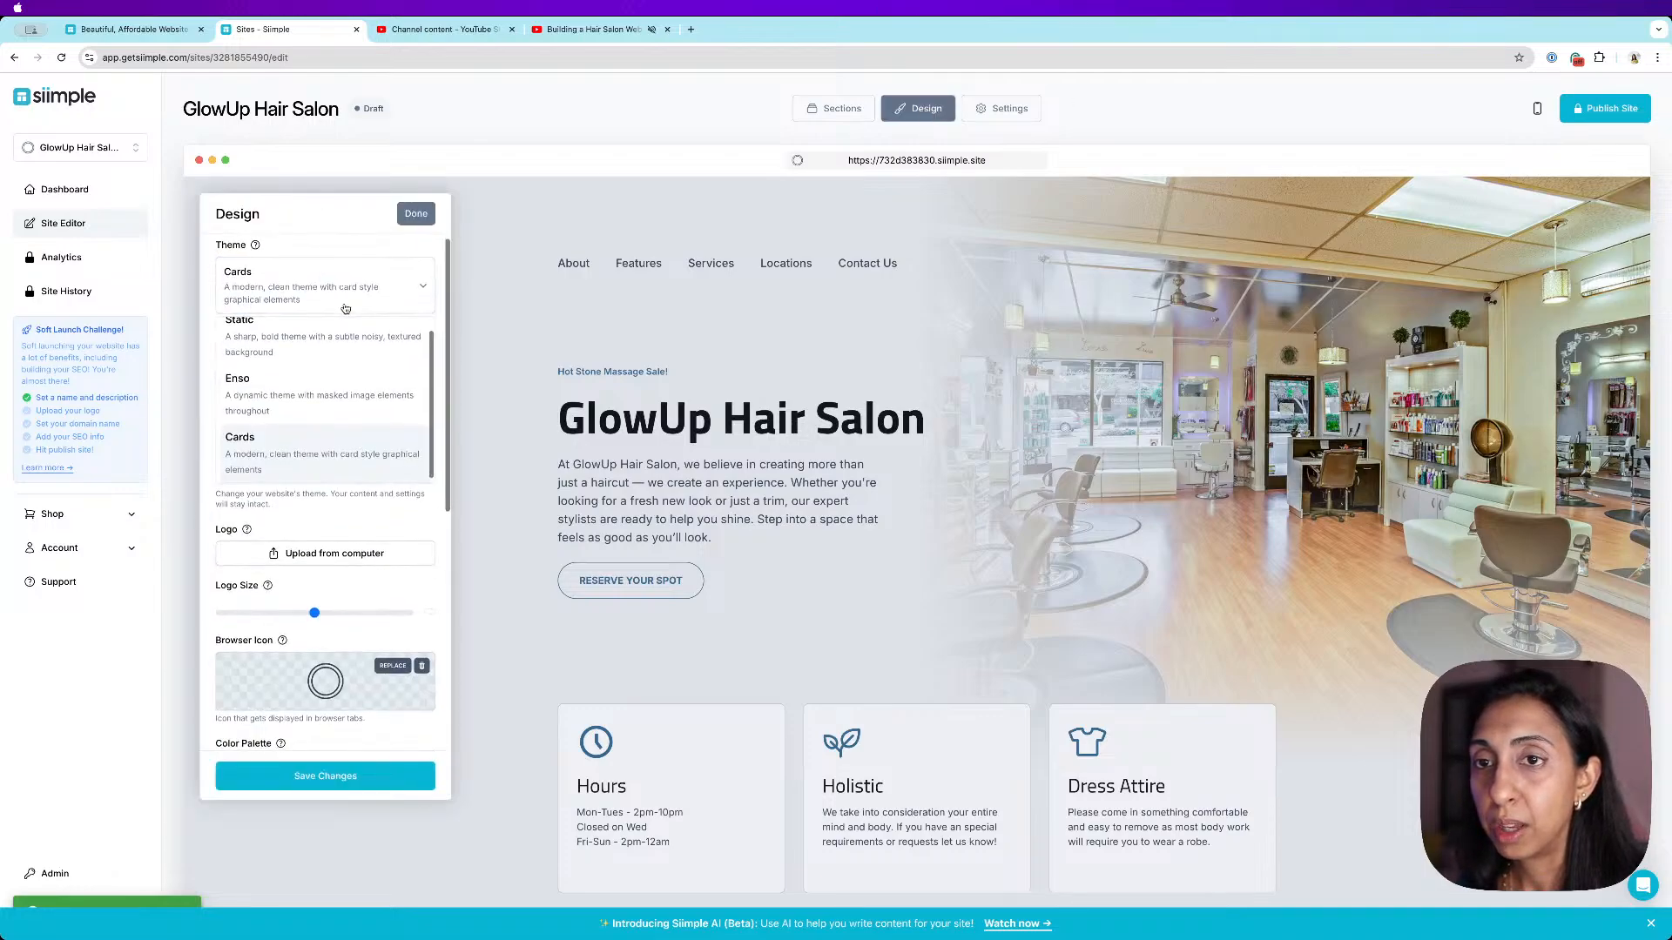
scroll(337, 383, down, 2)
click(337, 392)
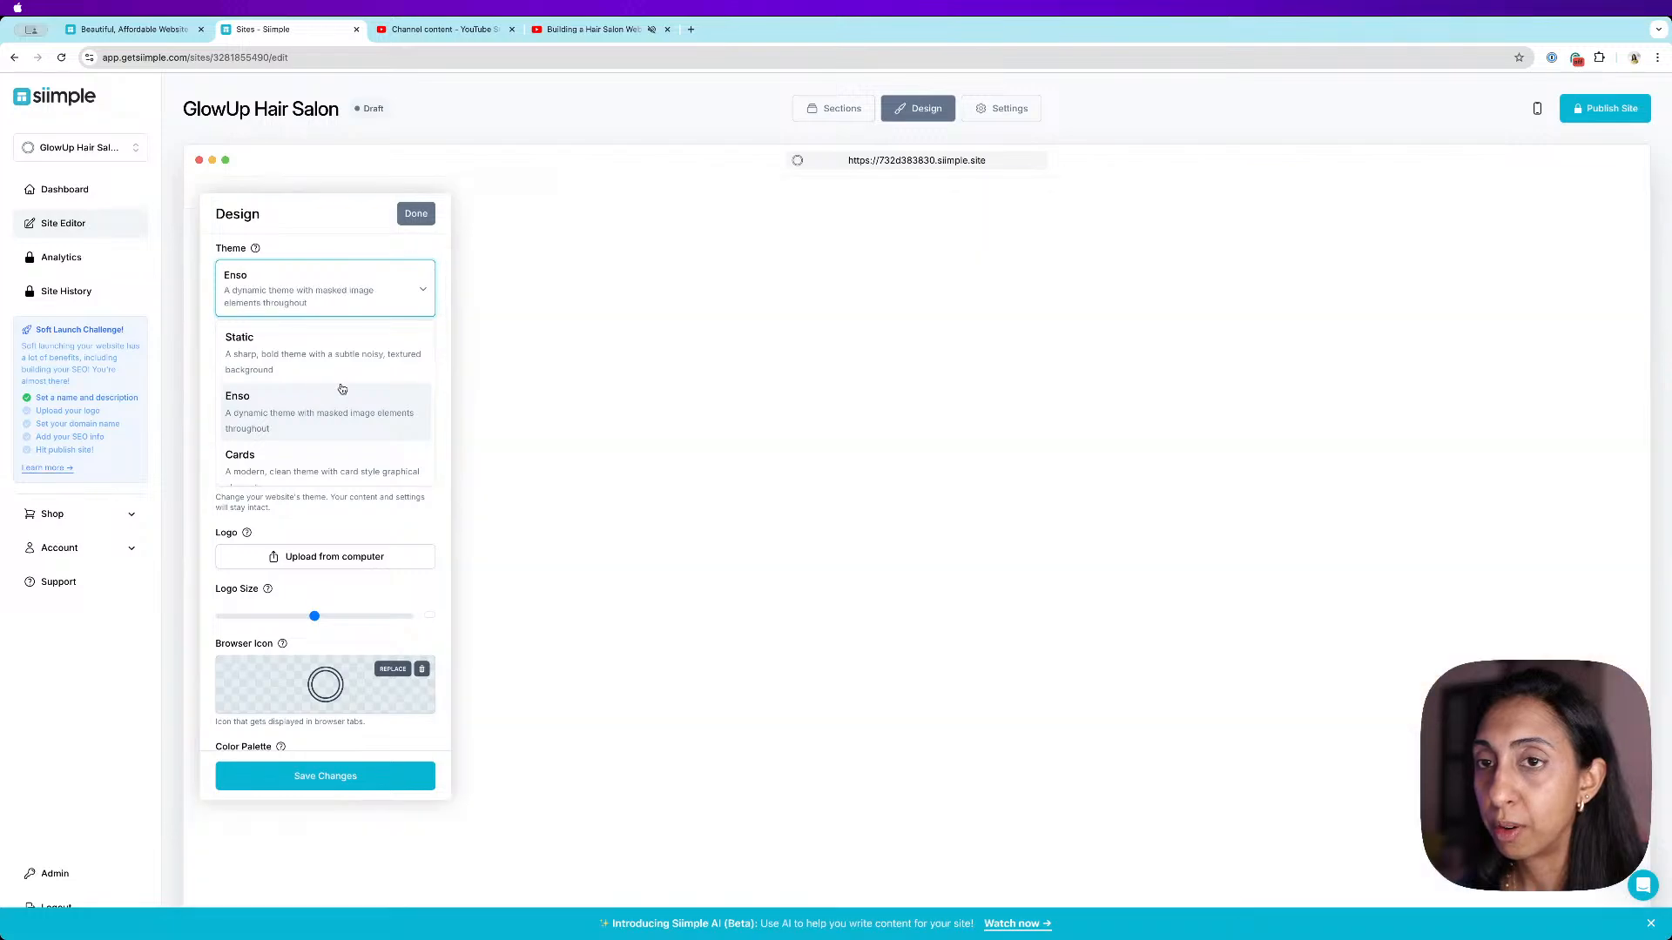
click(334, 773)
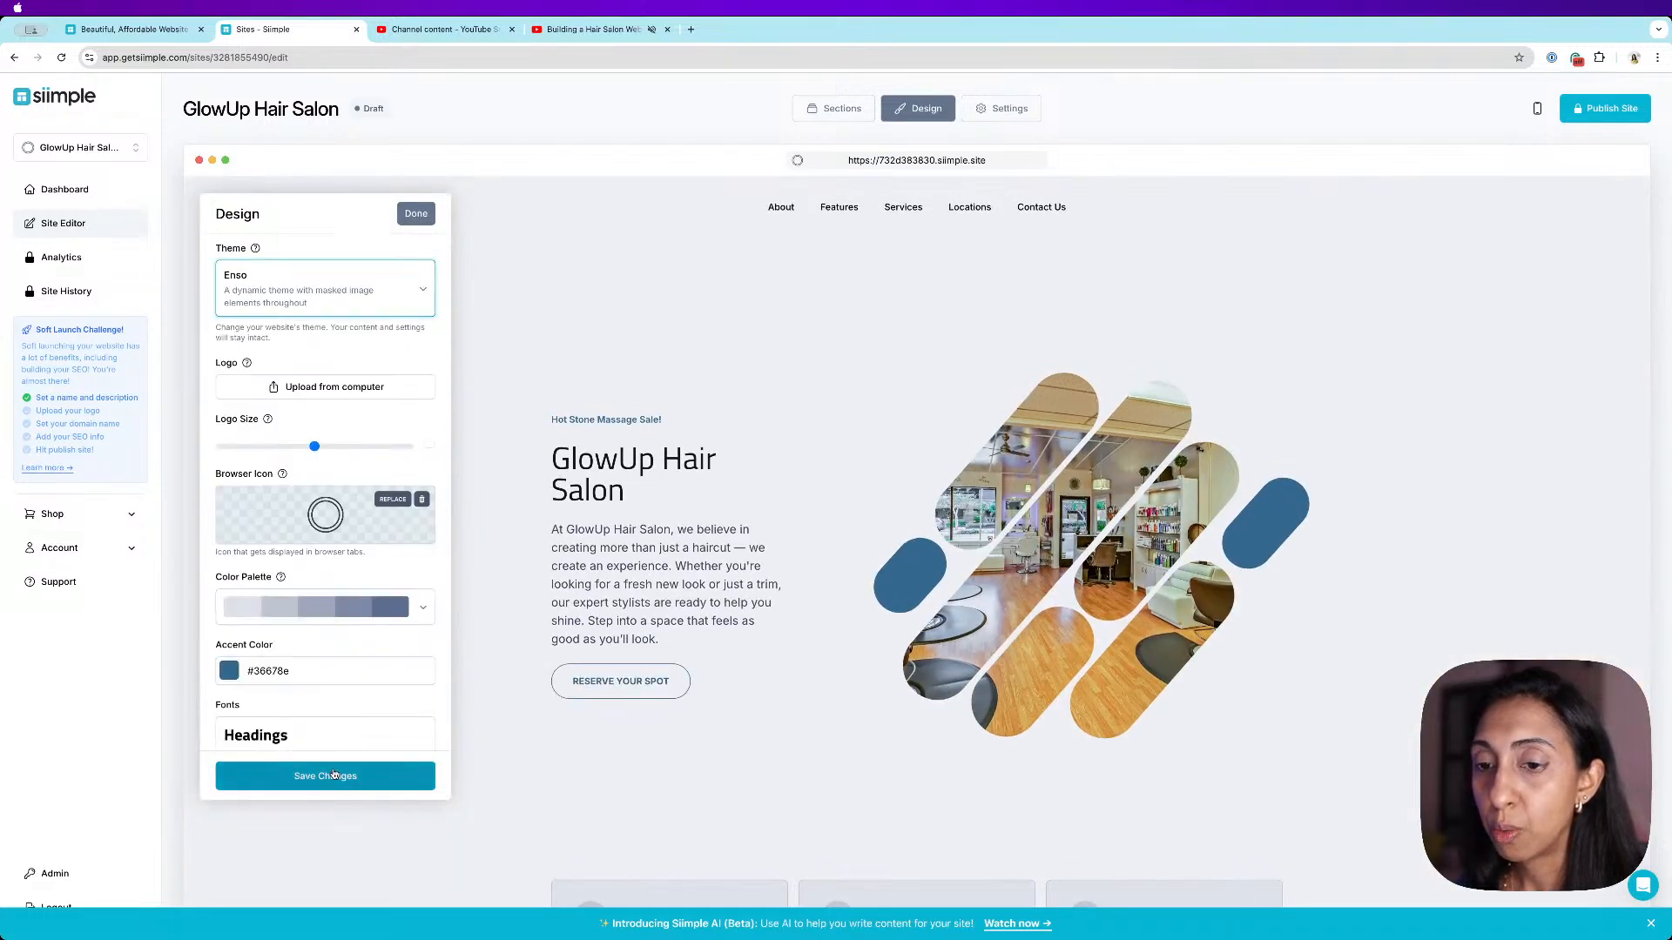
click(418, 217)
click(783, 530)
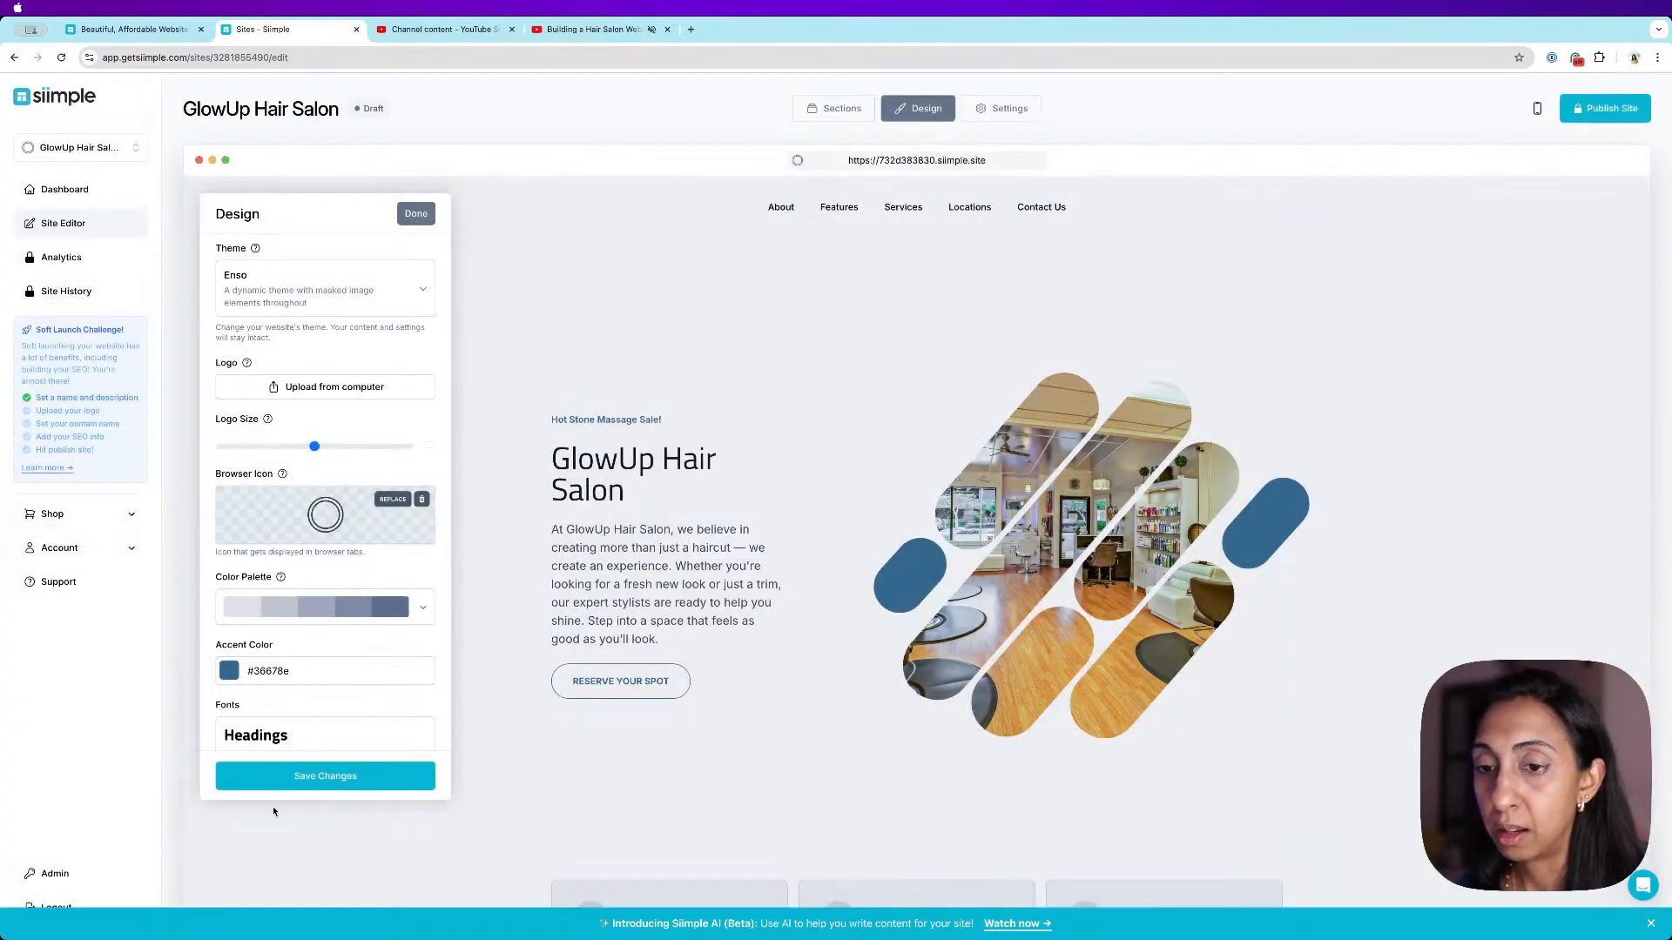
click(327, 775)
click(422, 220)
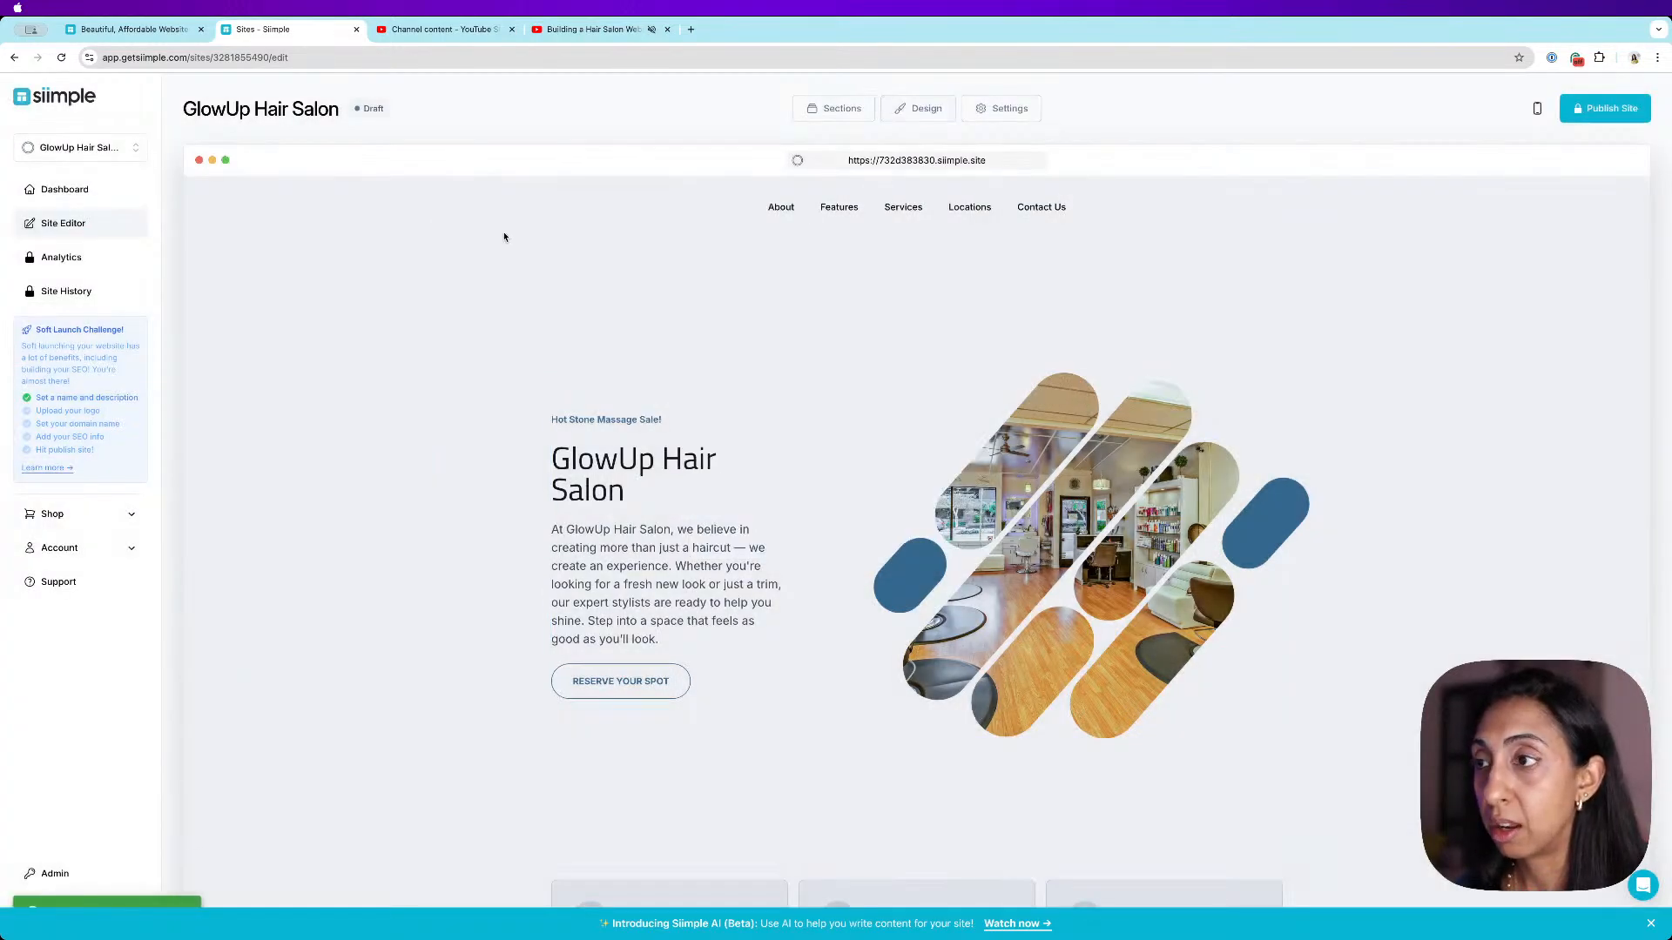
- Set the header section's style to Circles, save, and close the header editor
click(1223, 396)
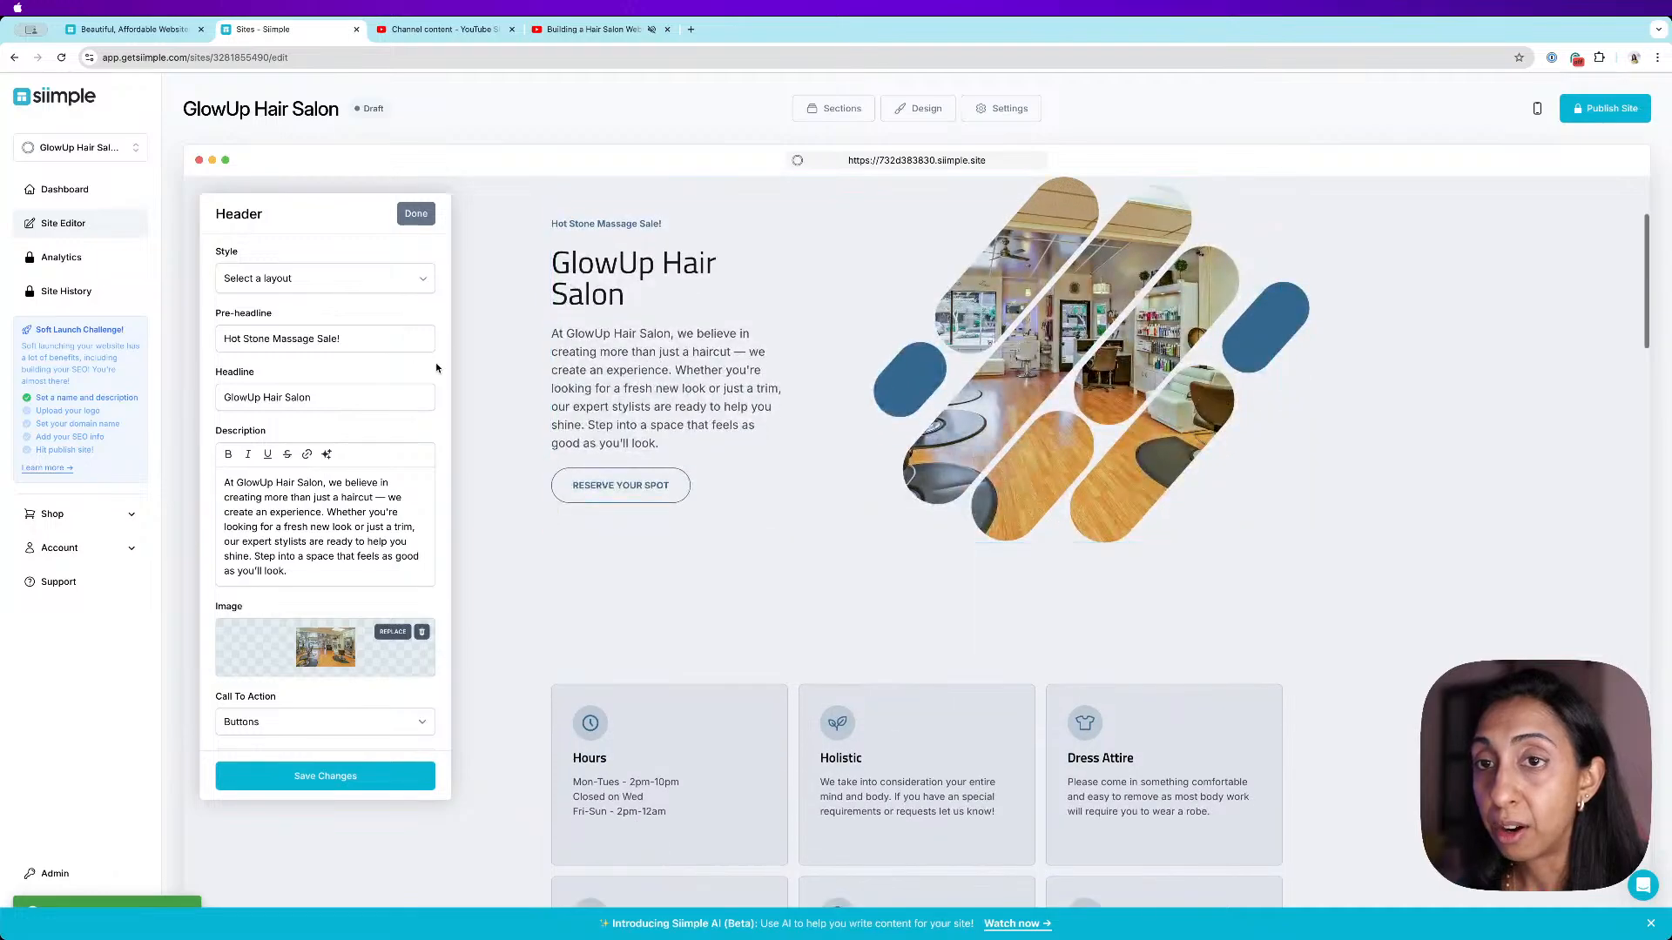
click(288, 280)
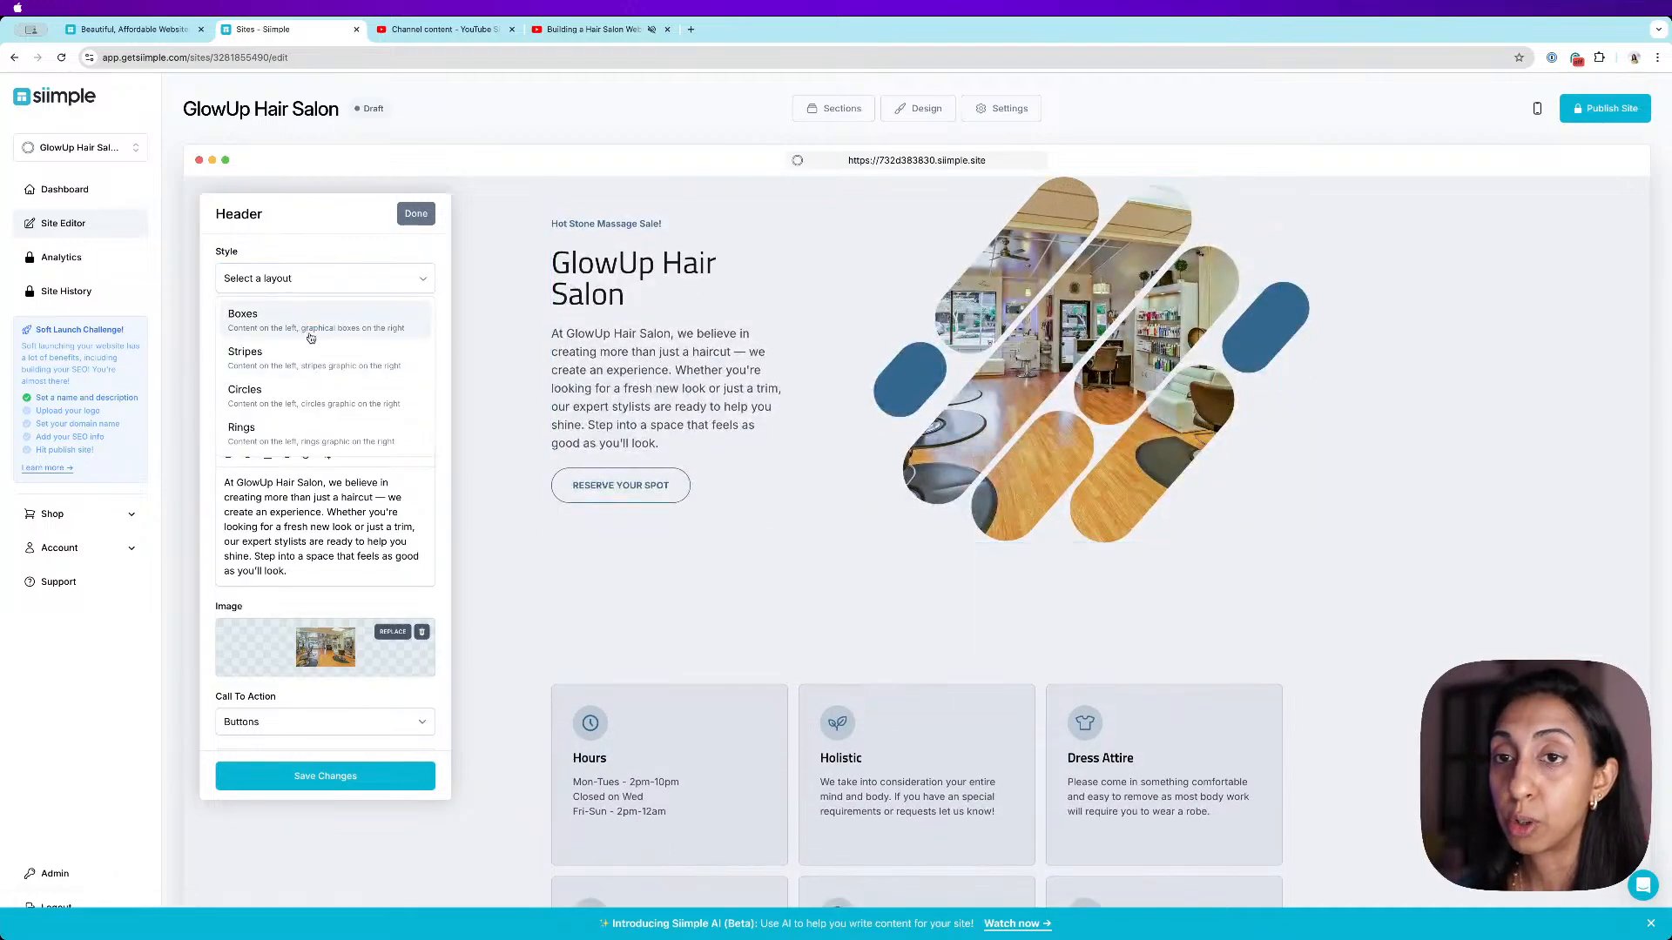
scroll(310, 348, down, 1)
click(305, 368)
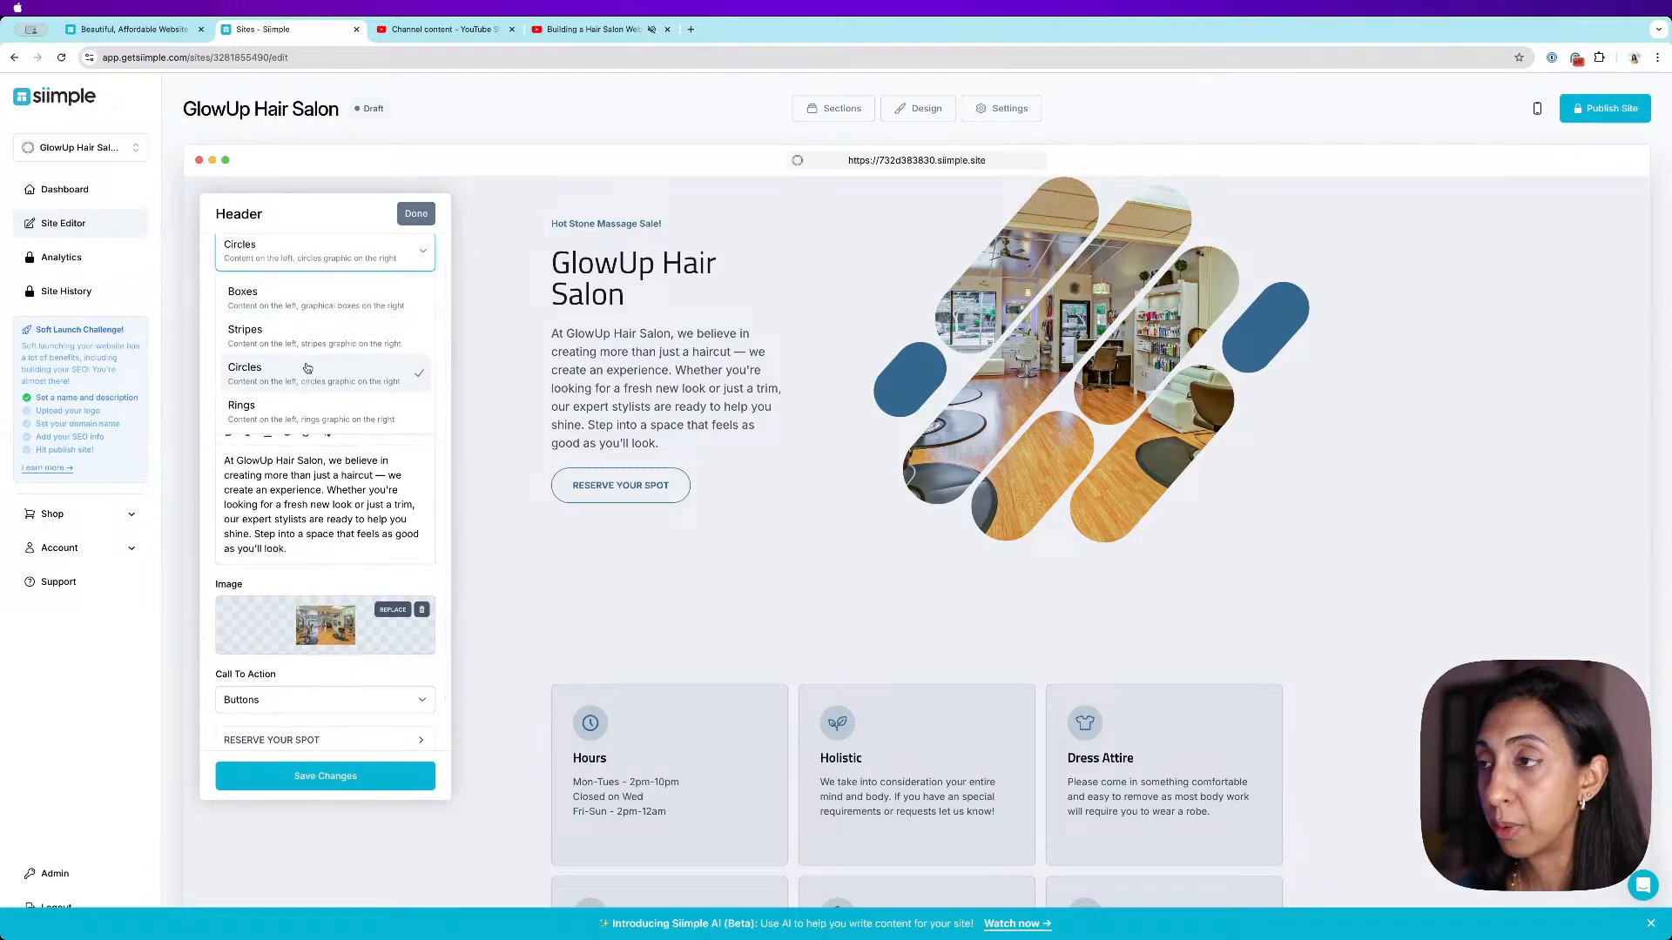
click(349, 789)
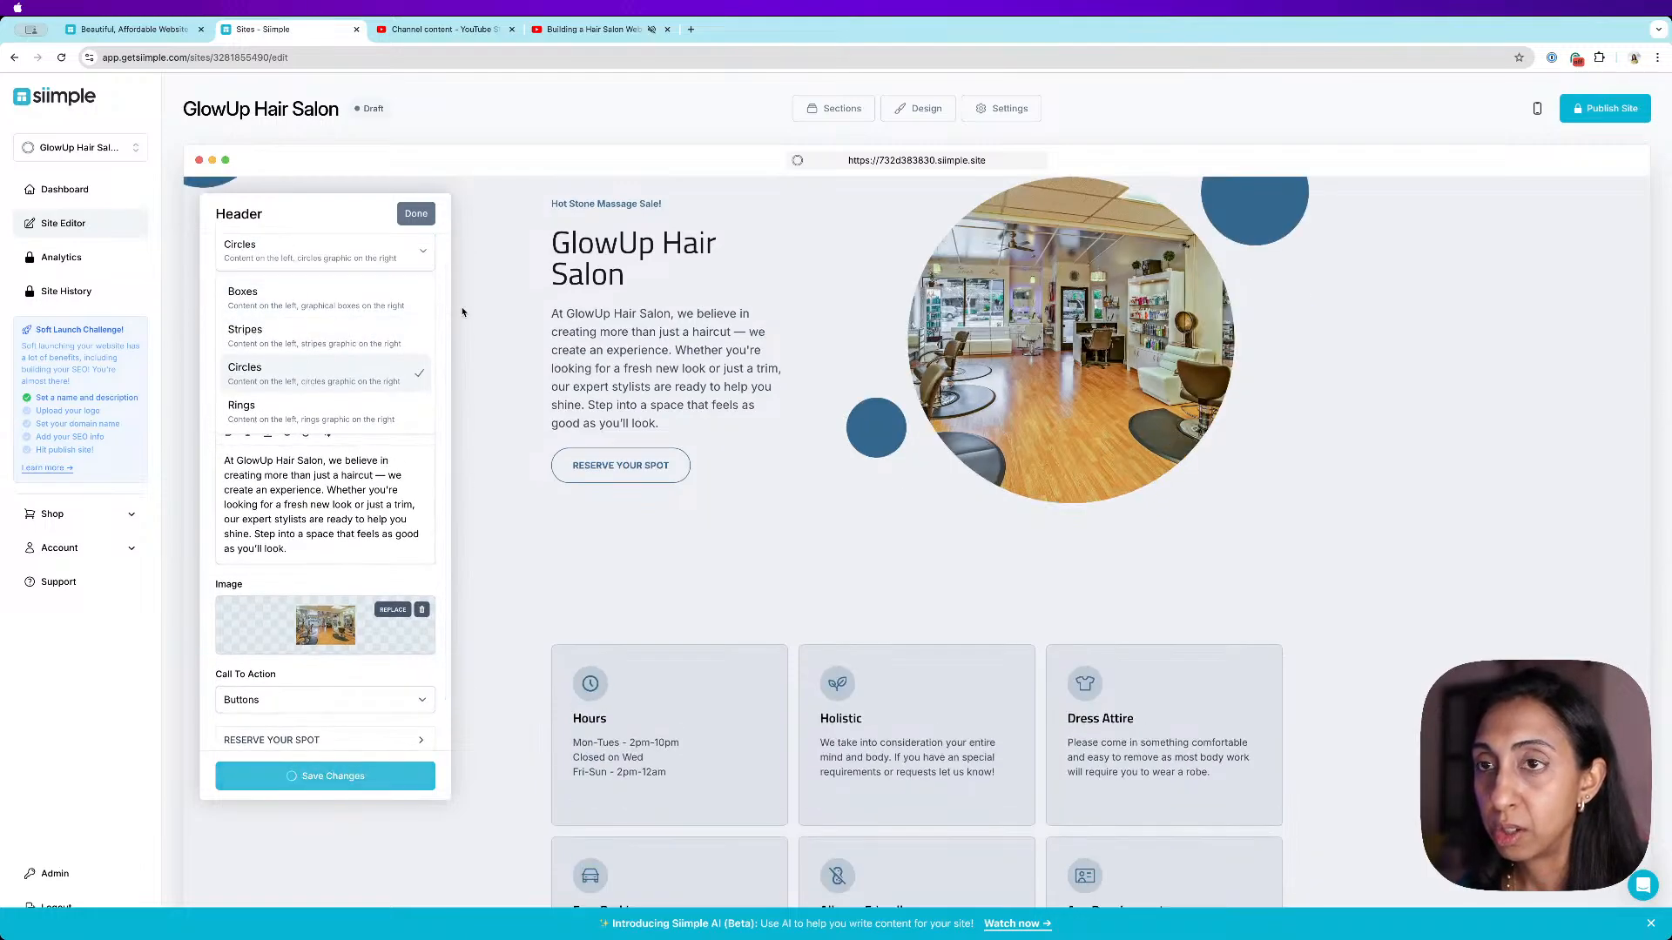
click(416, 214)
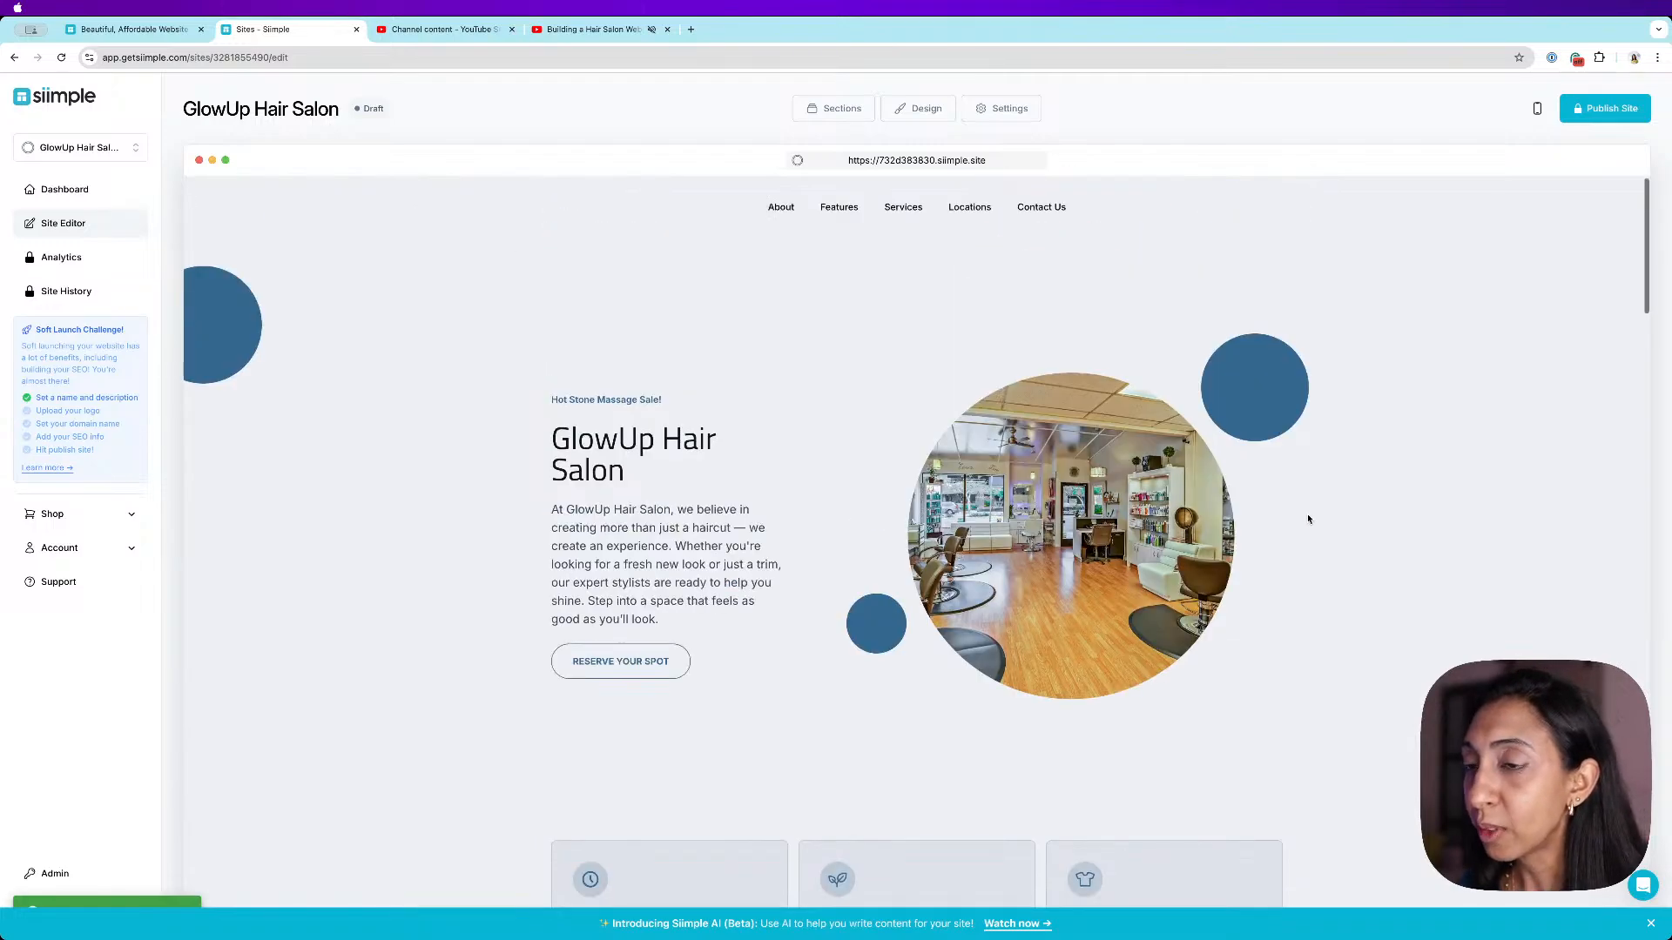
- In the features section, switch the Holistic item to an image and pick a hairstyle stock photo
scroll(1308, 520, down, 8)
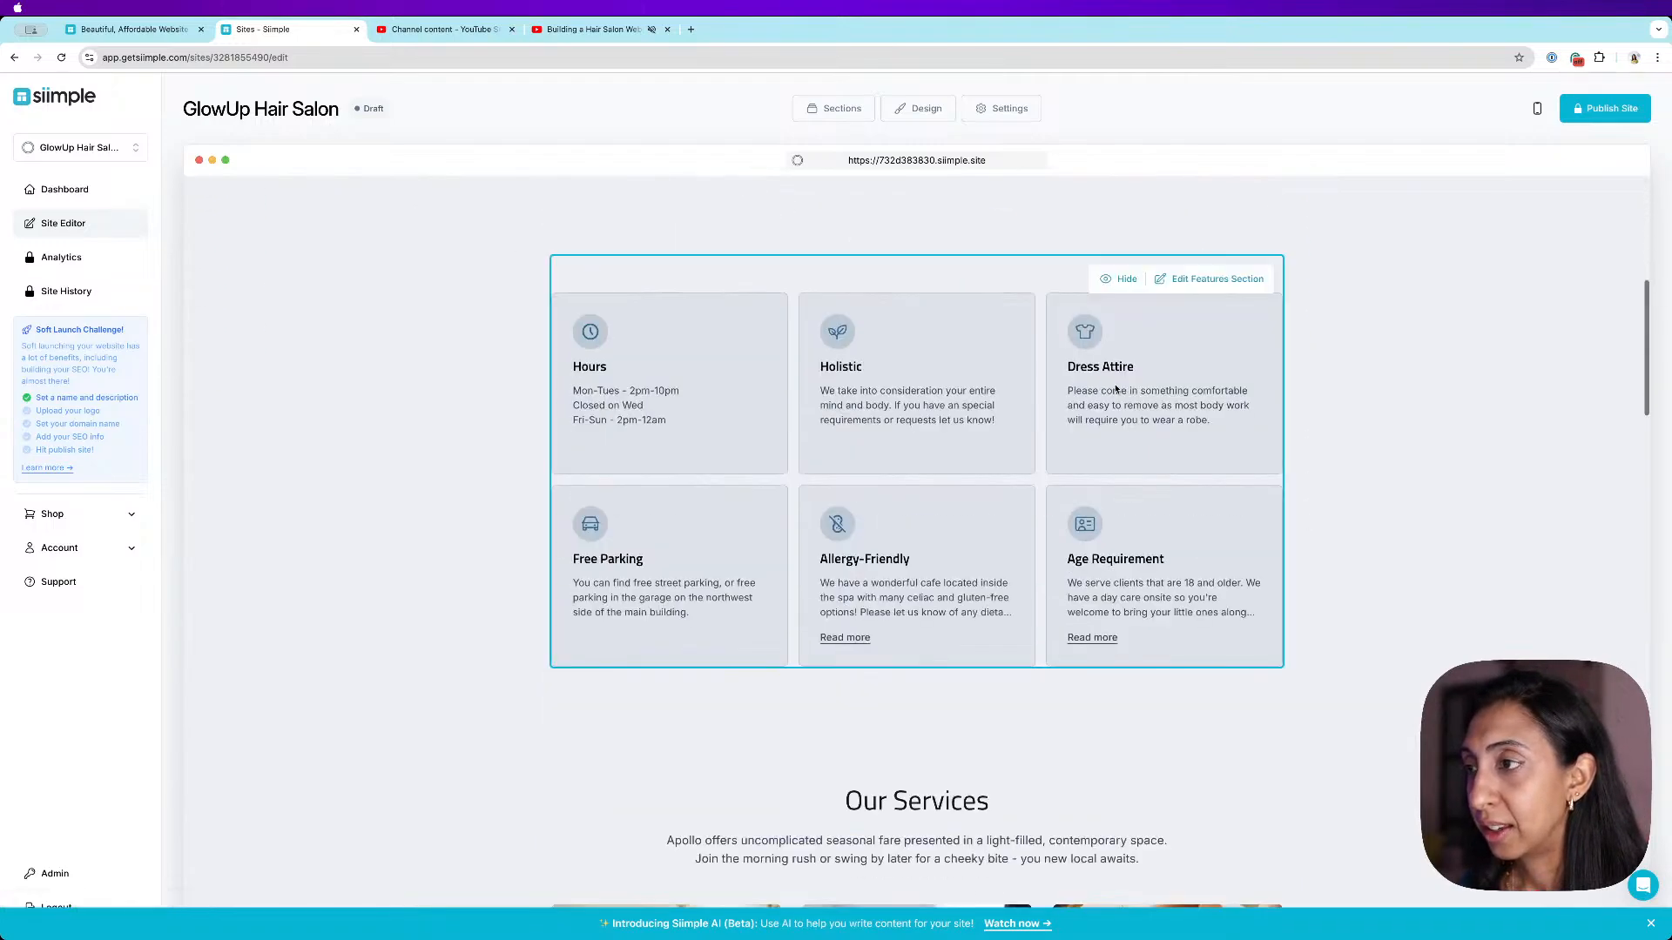
click(1207, 281)
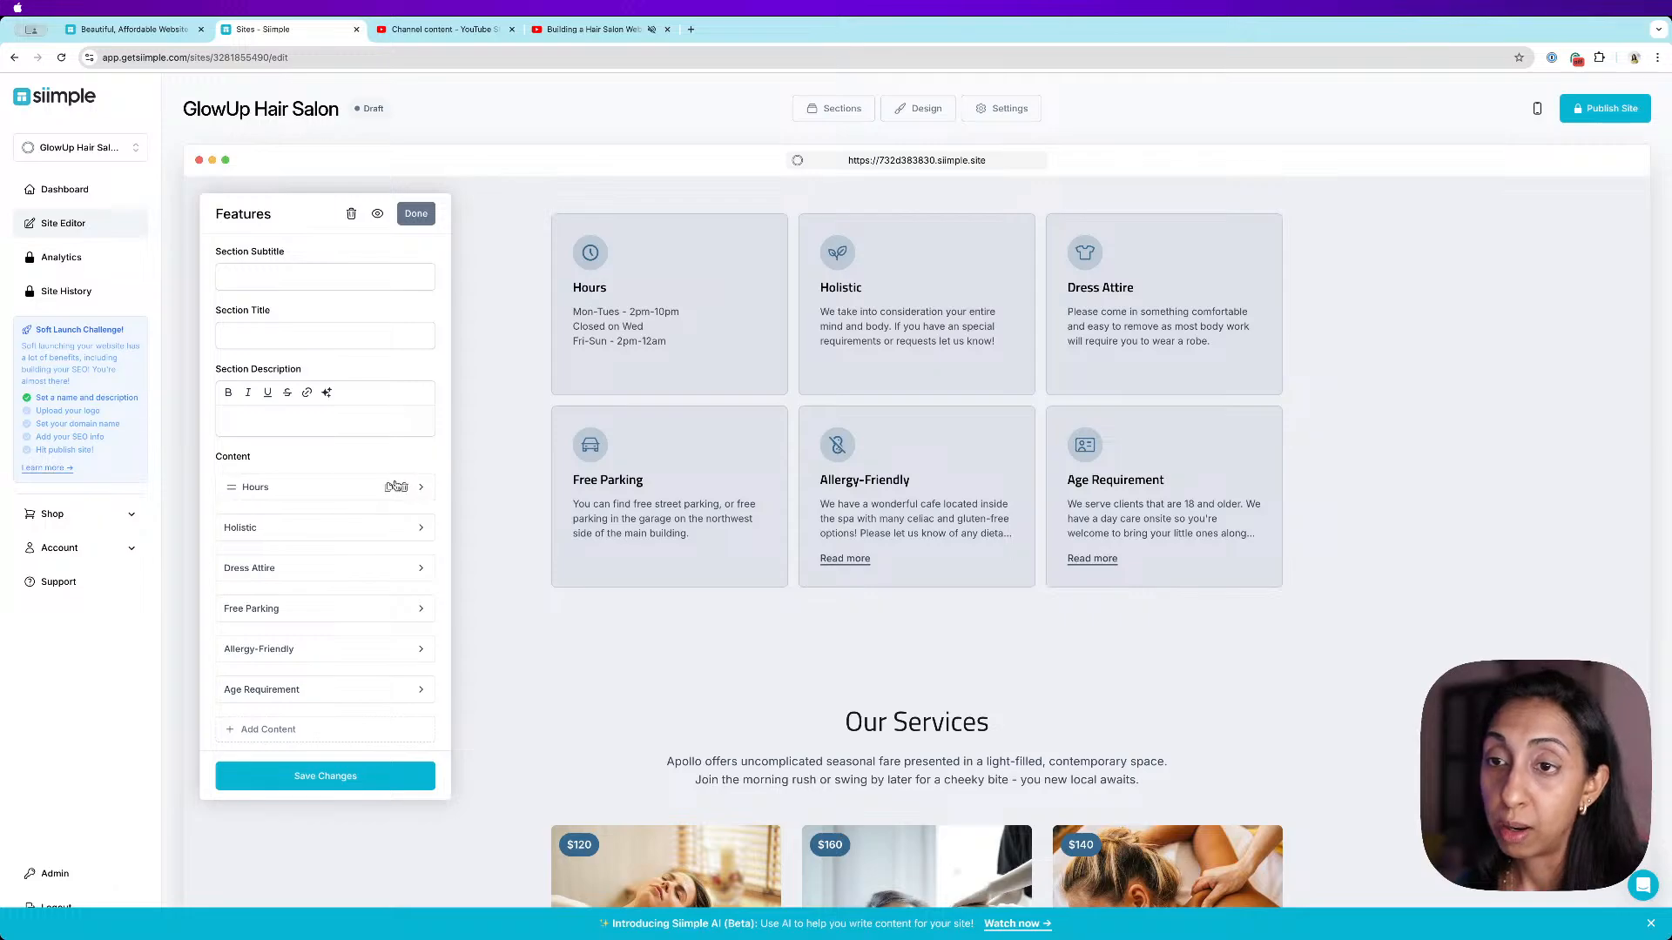
scroll(374, 484, down, 1)
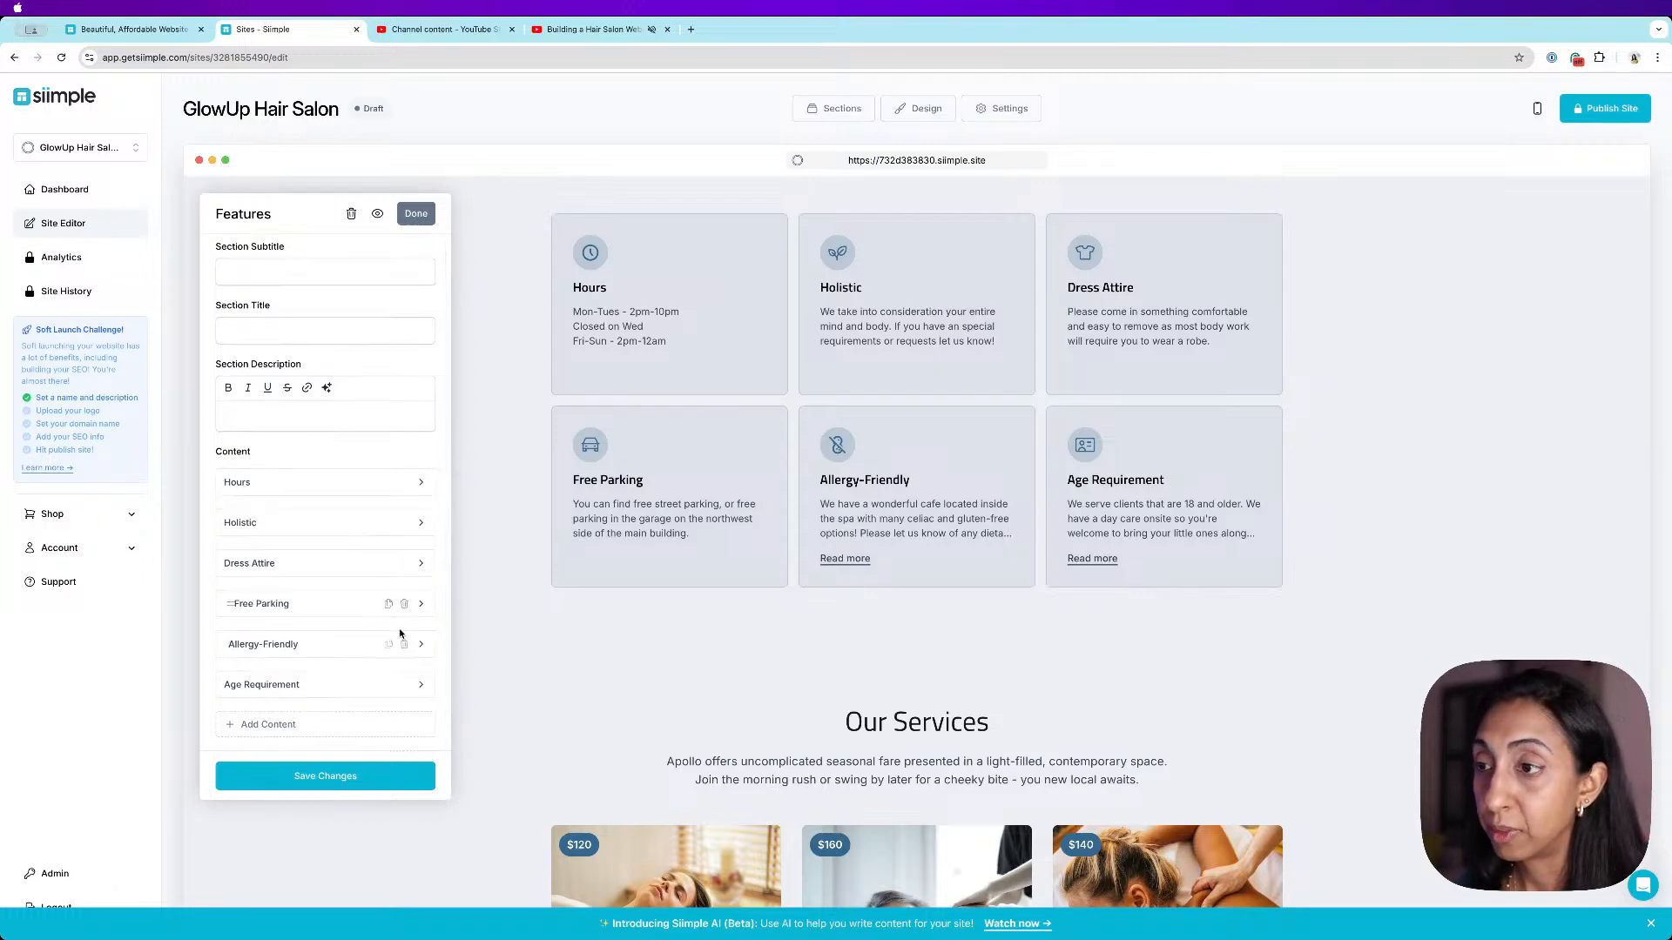
click(421, 523)
scroll(345, 612, down, 1)
mouse_move(326, 607)
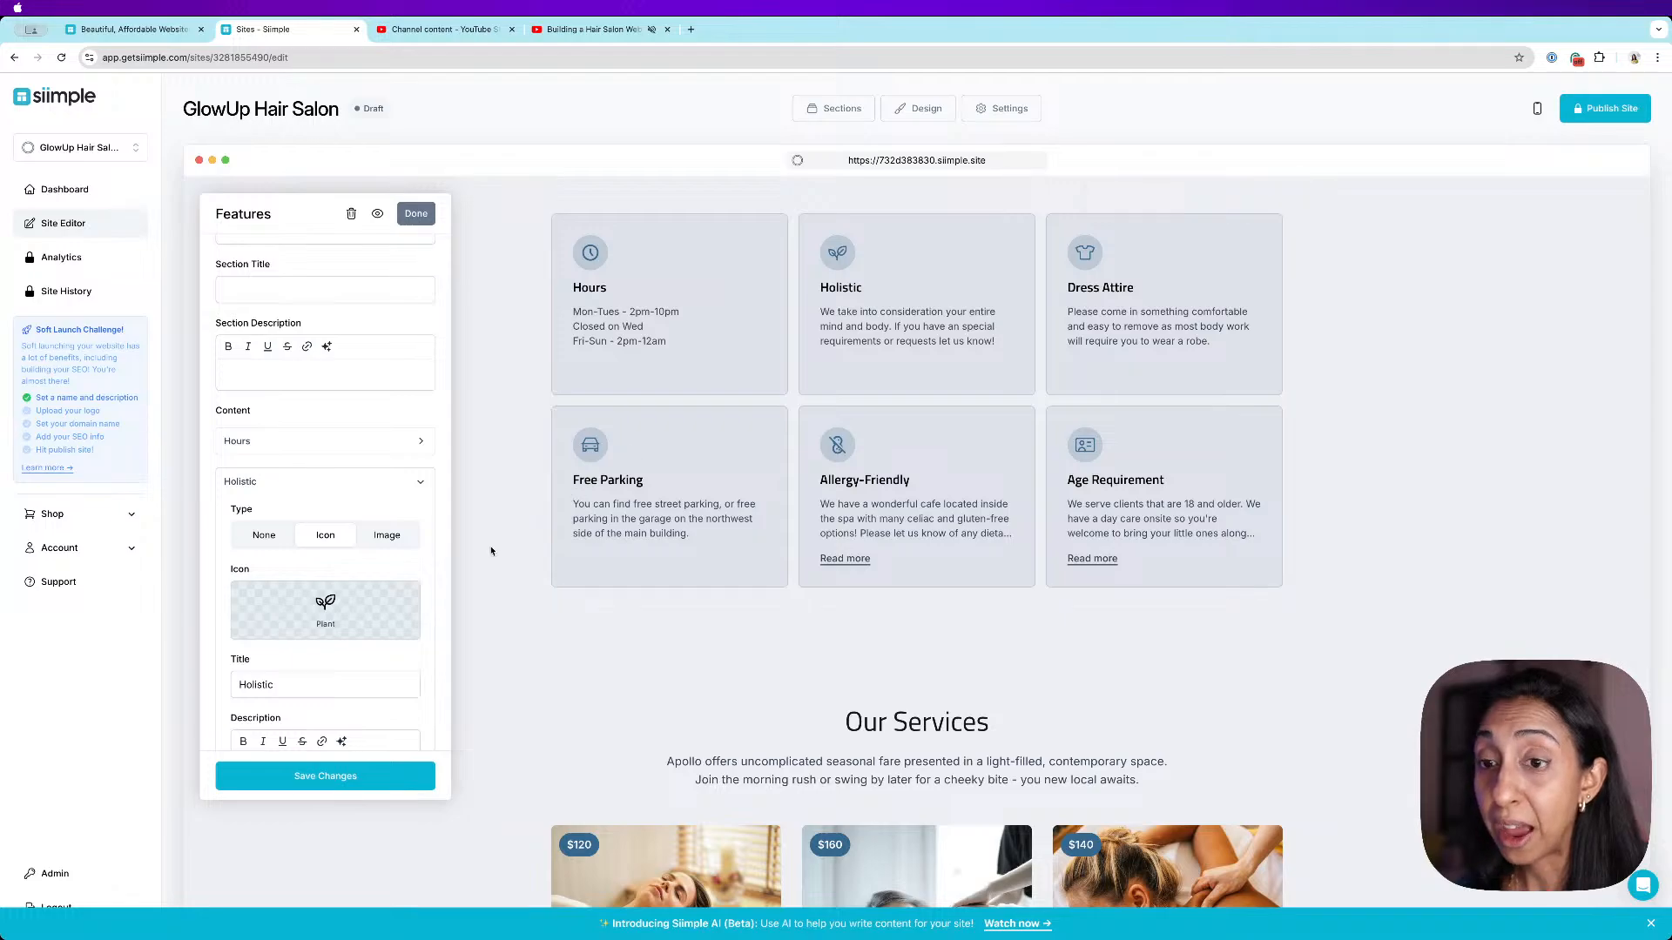
click(378, 536)
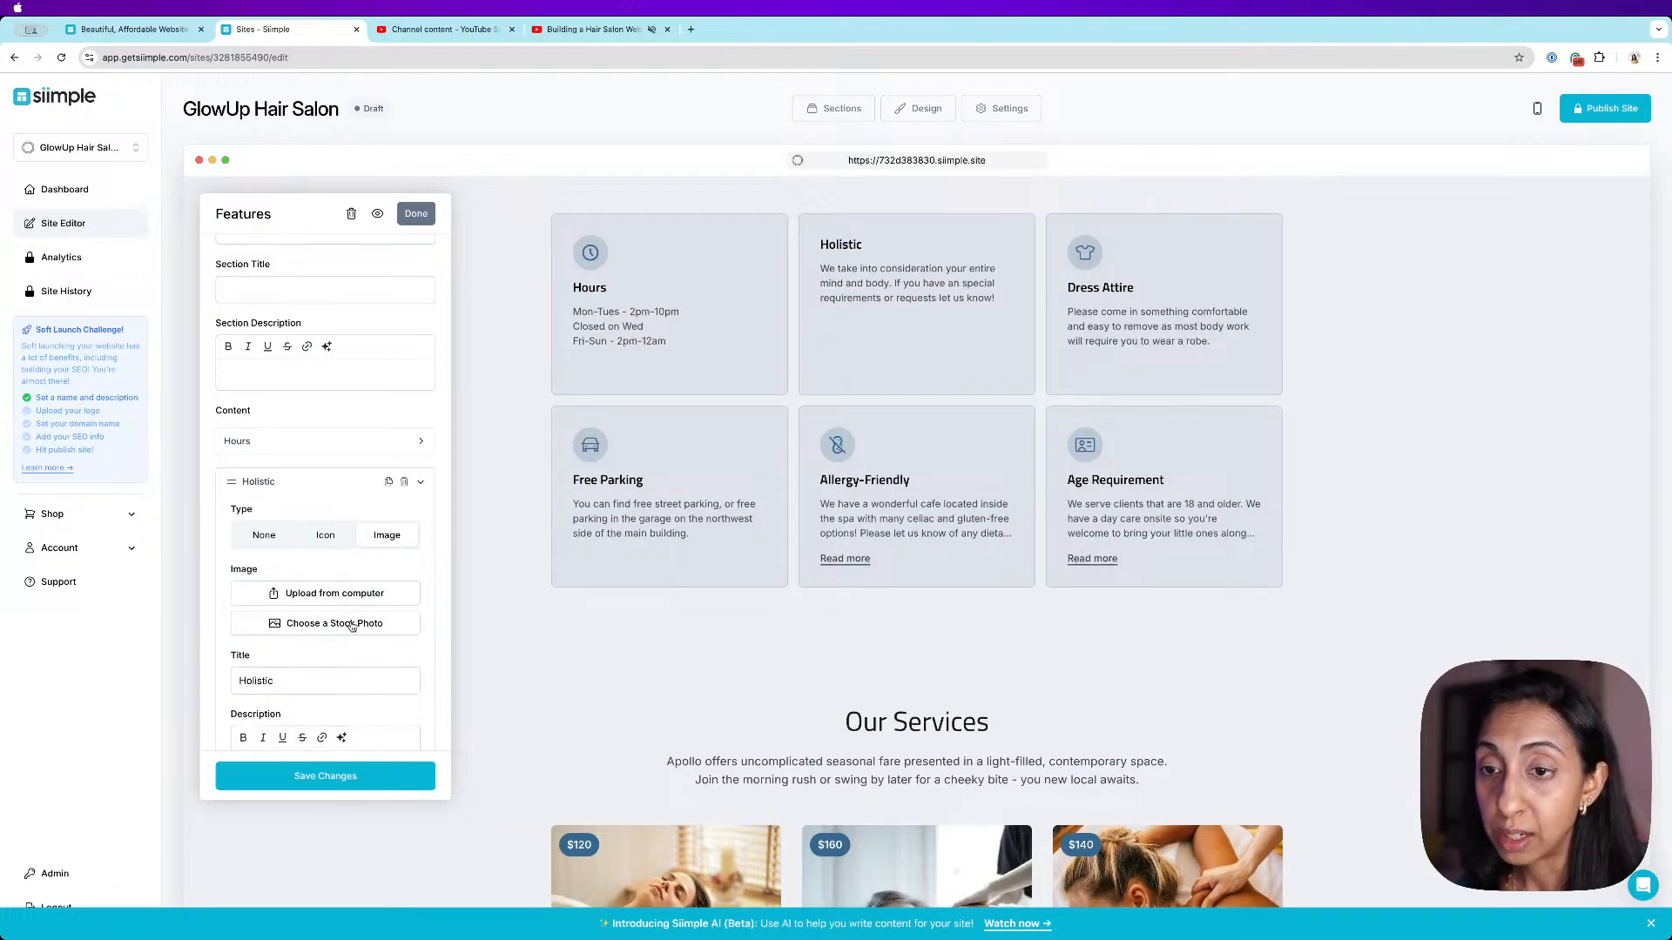
click(351, 620)
click(209, 161)
text(ha)
key(Return)
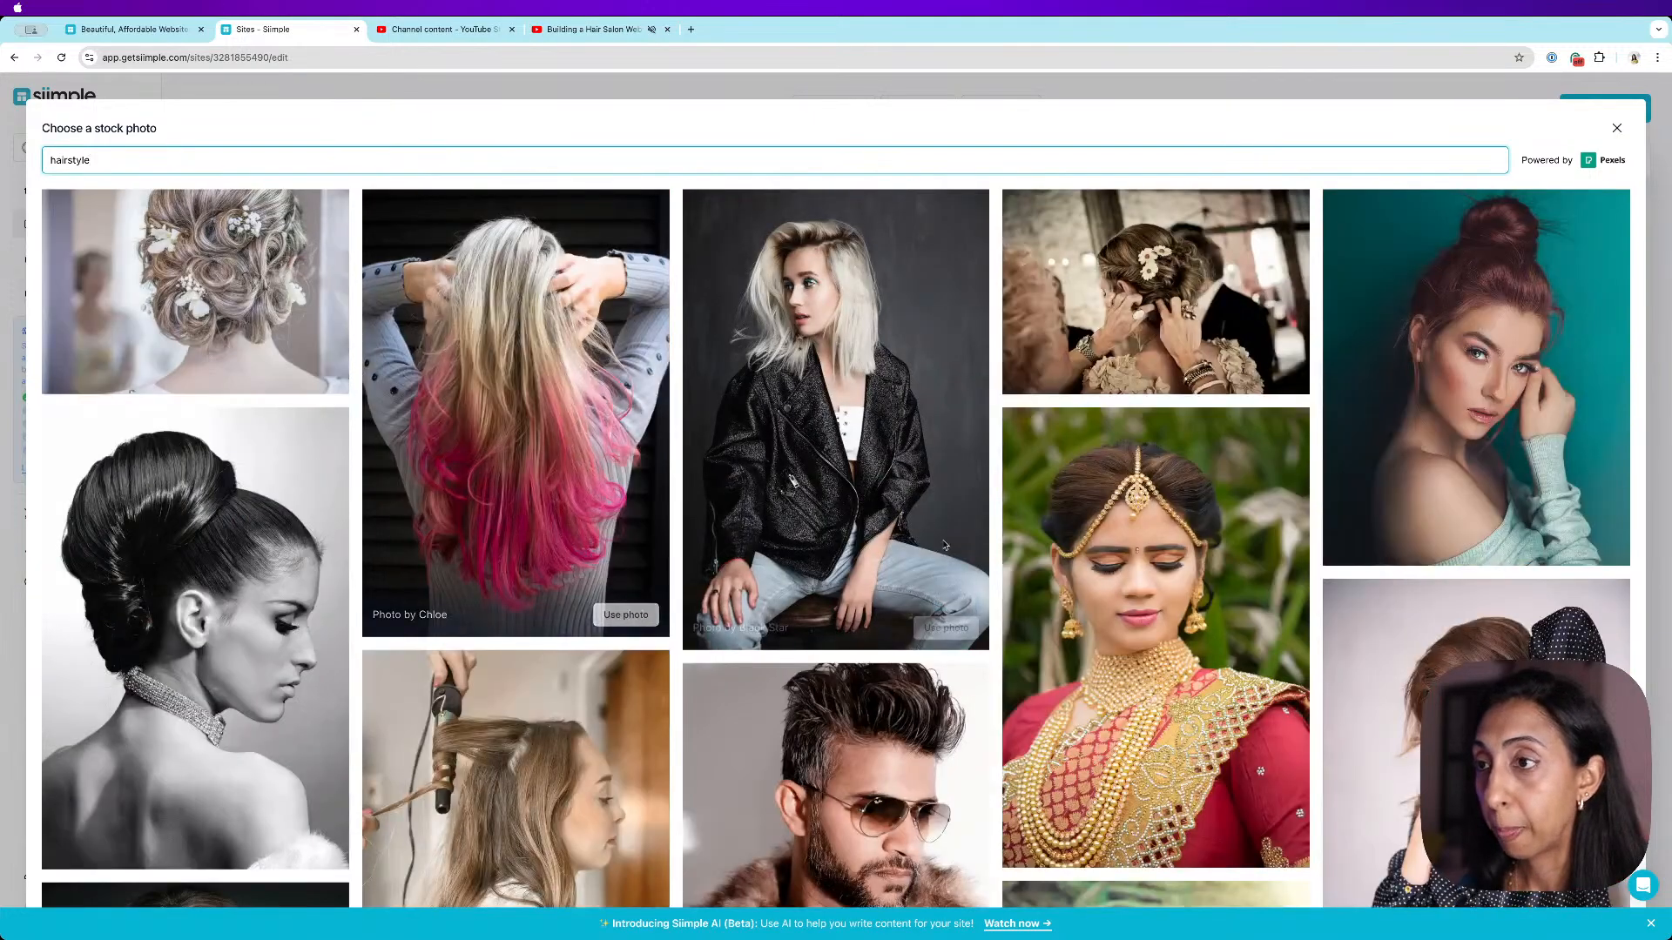
click(946, 626)
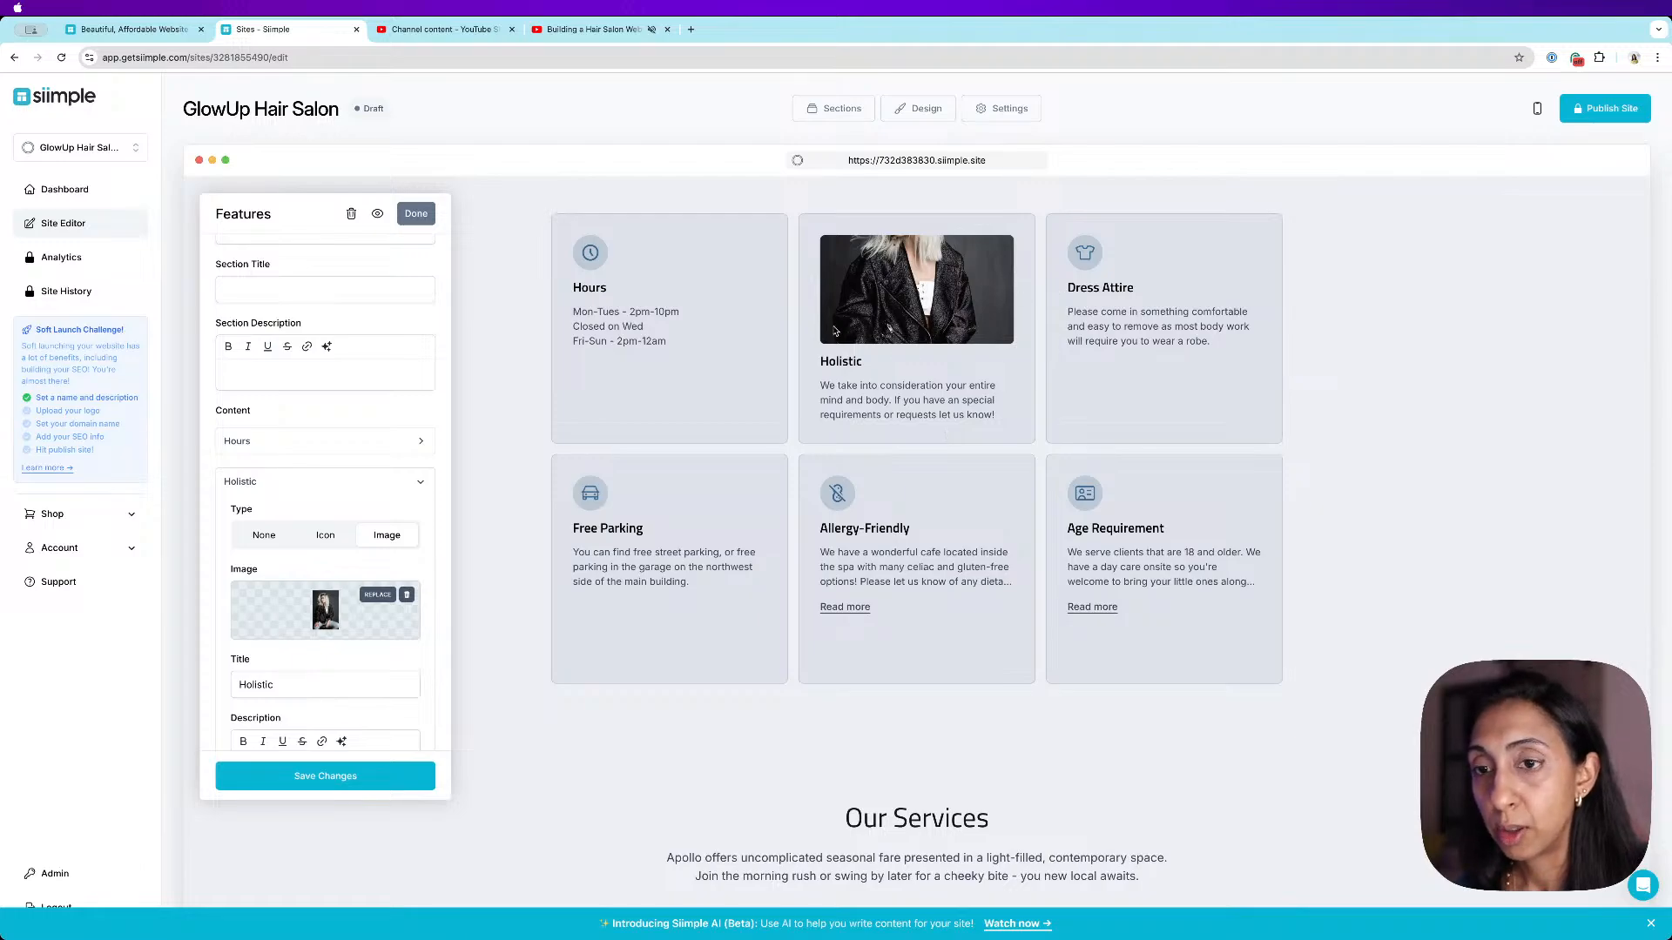
- Replace the Holistic item's image with a different stock photo found by searching "hair style"
click(373, 597)
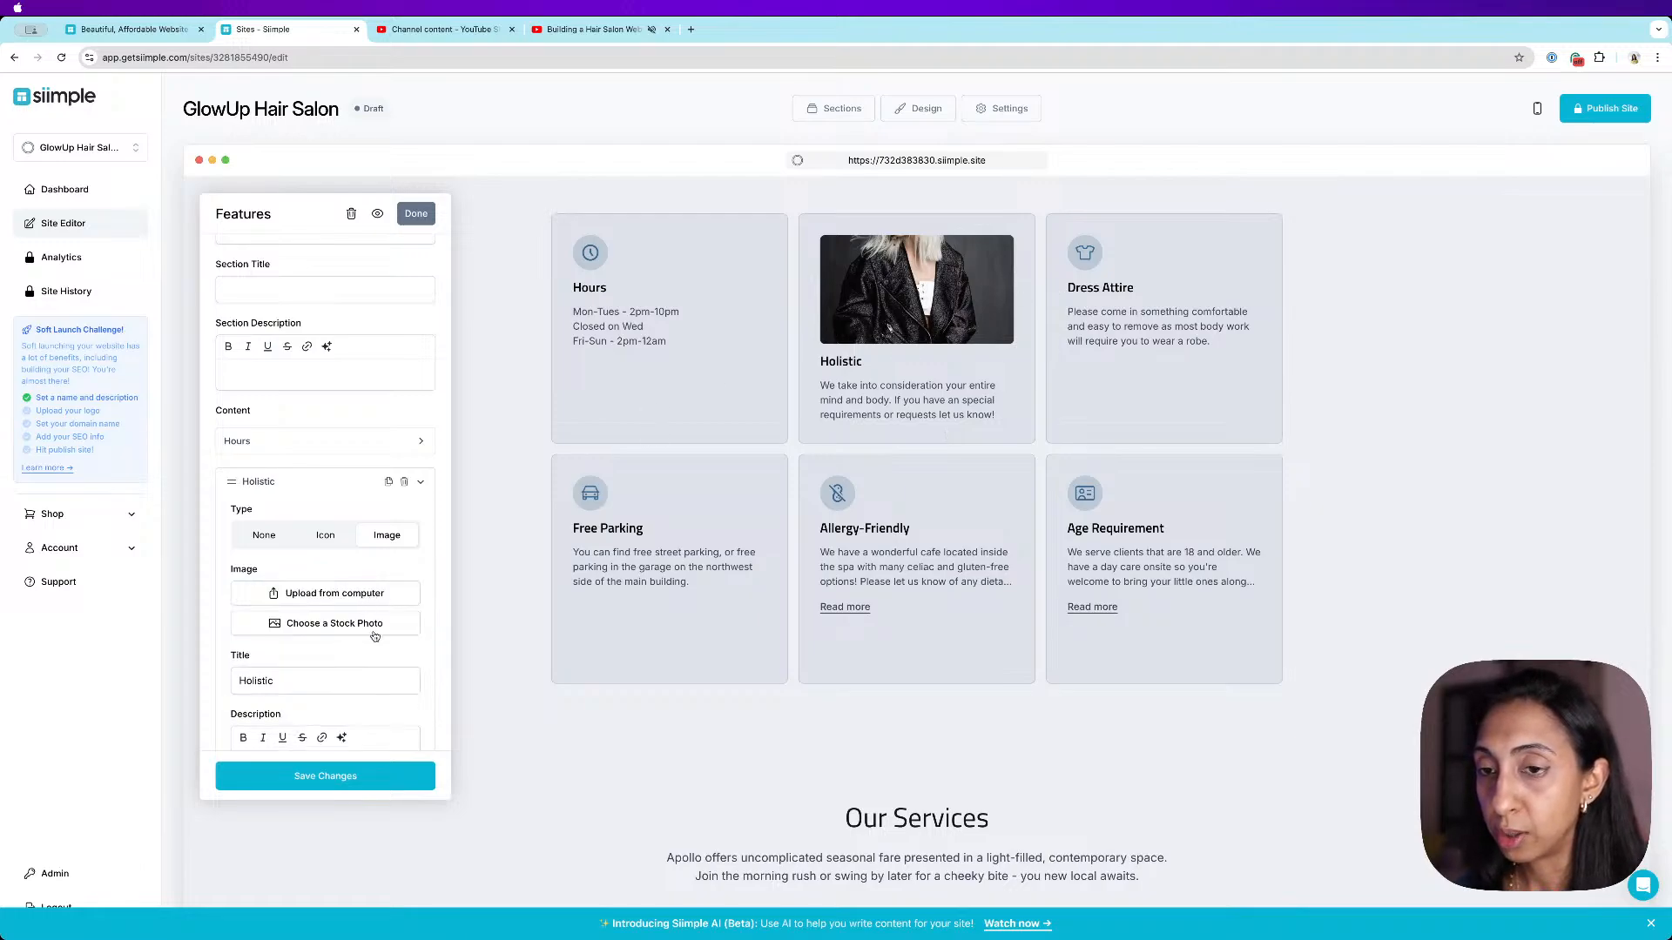
click(378, 628)
click(318, 159)
text(hair)
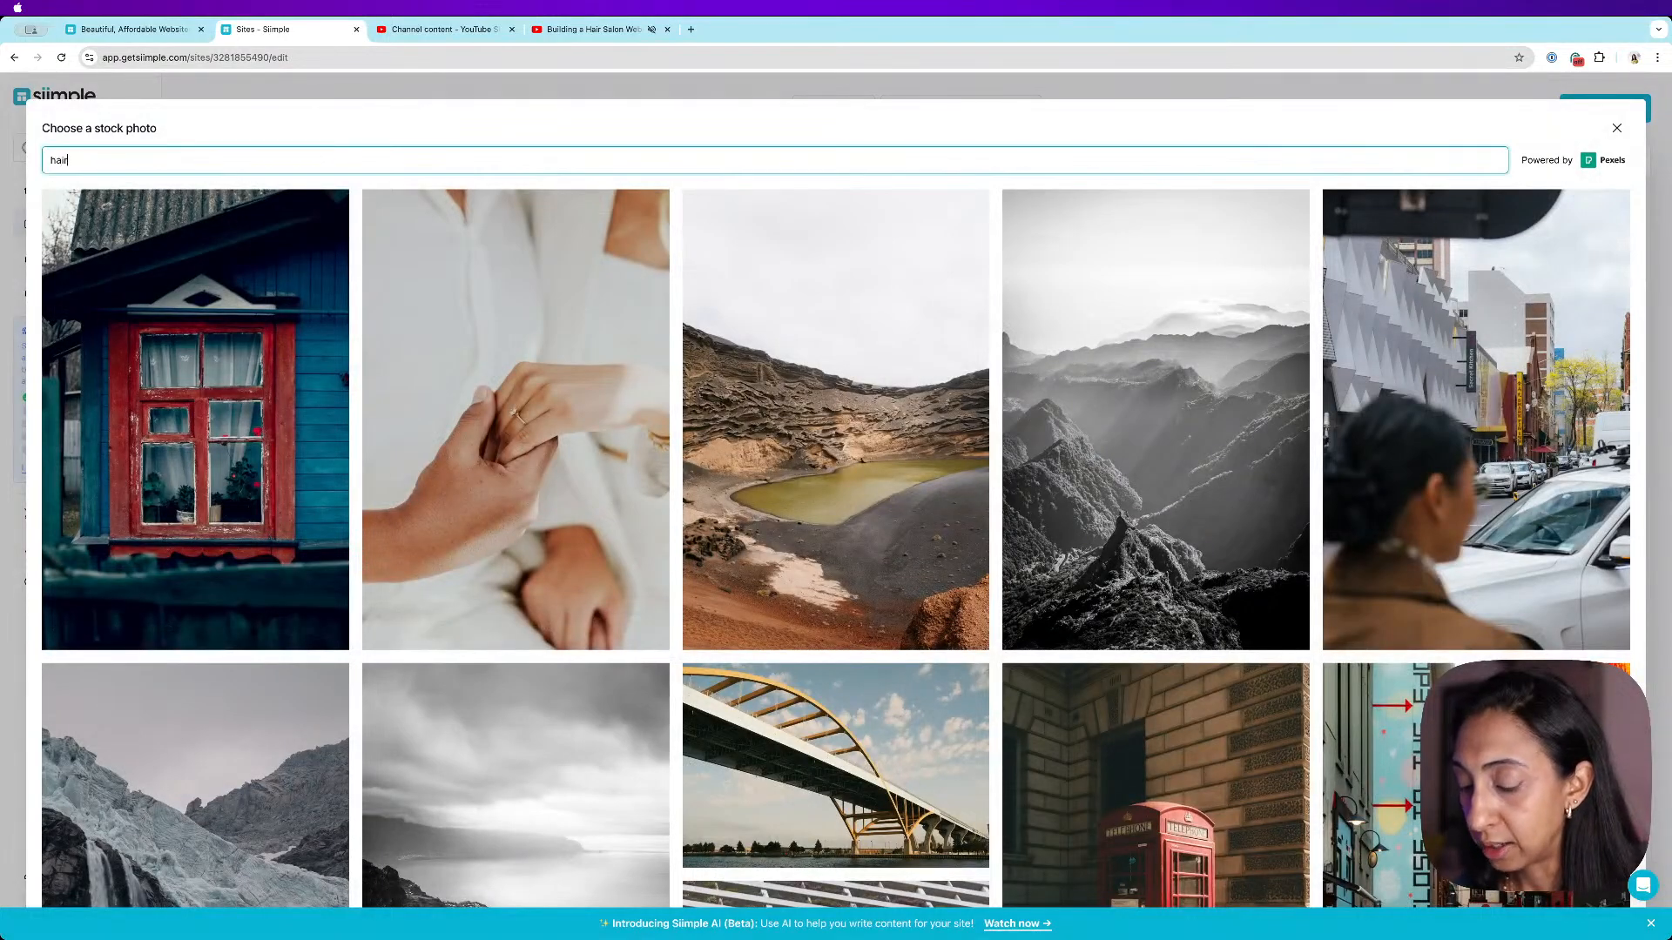
text( style)
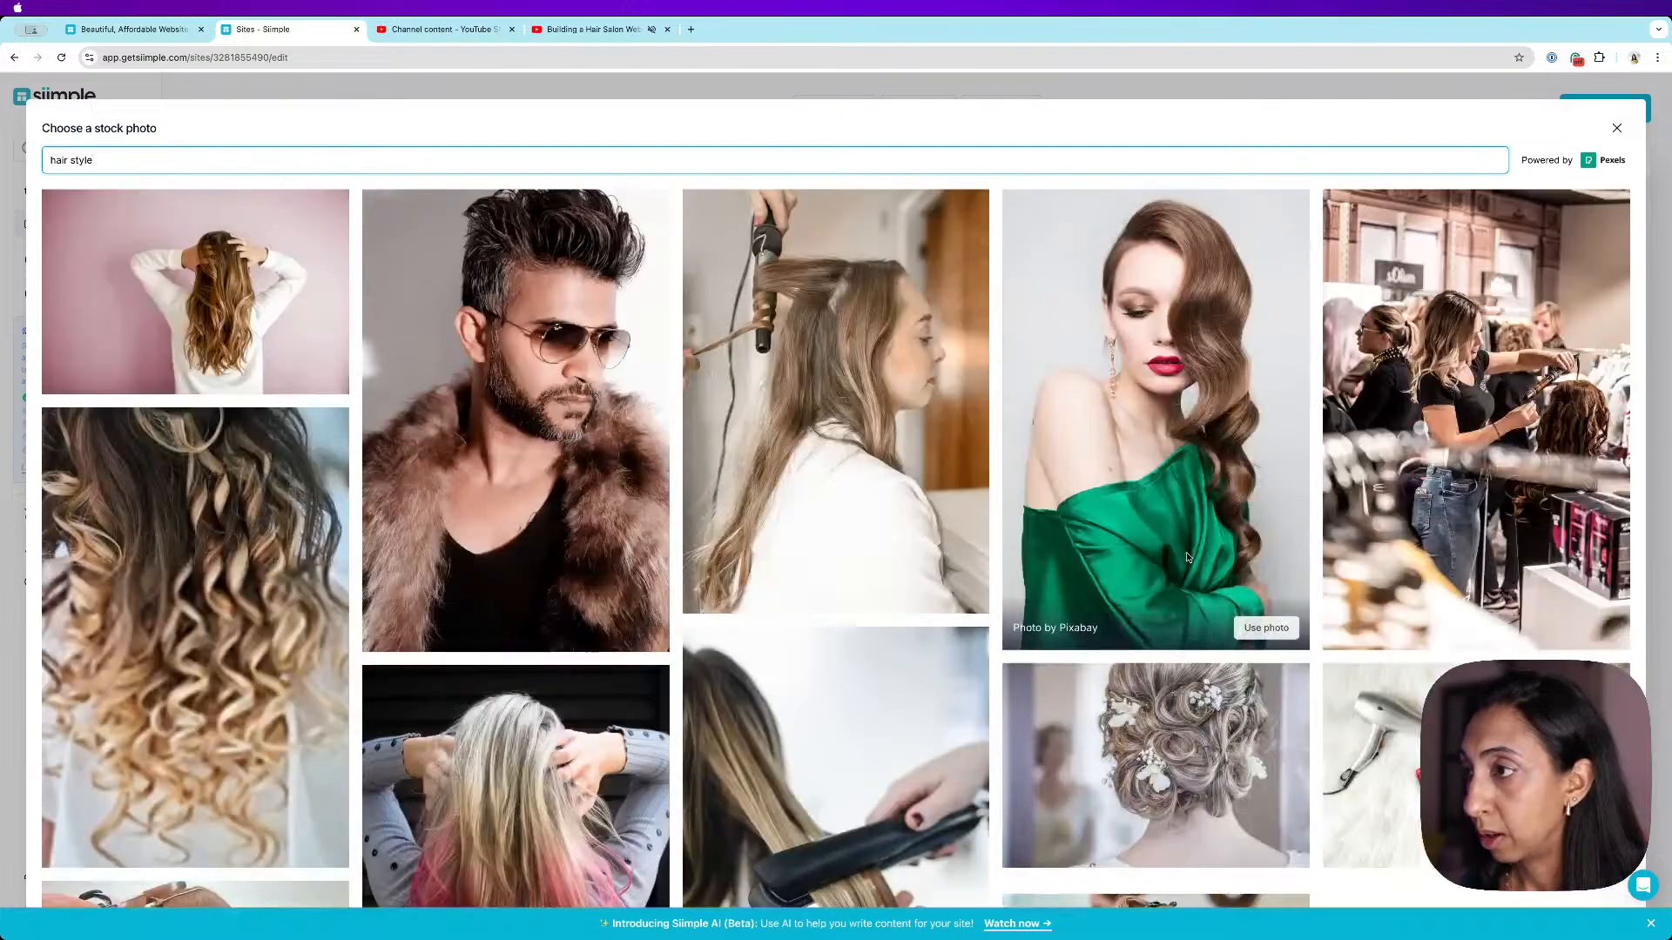
scroll(1186, 557, down, 1)
click(306, 321)
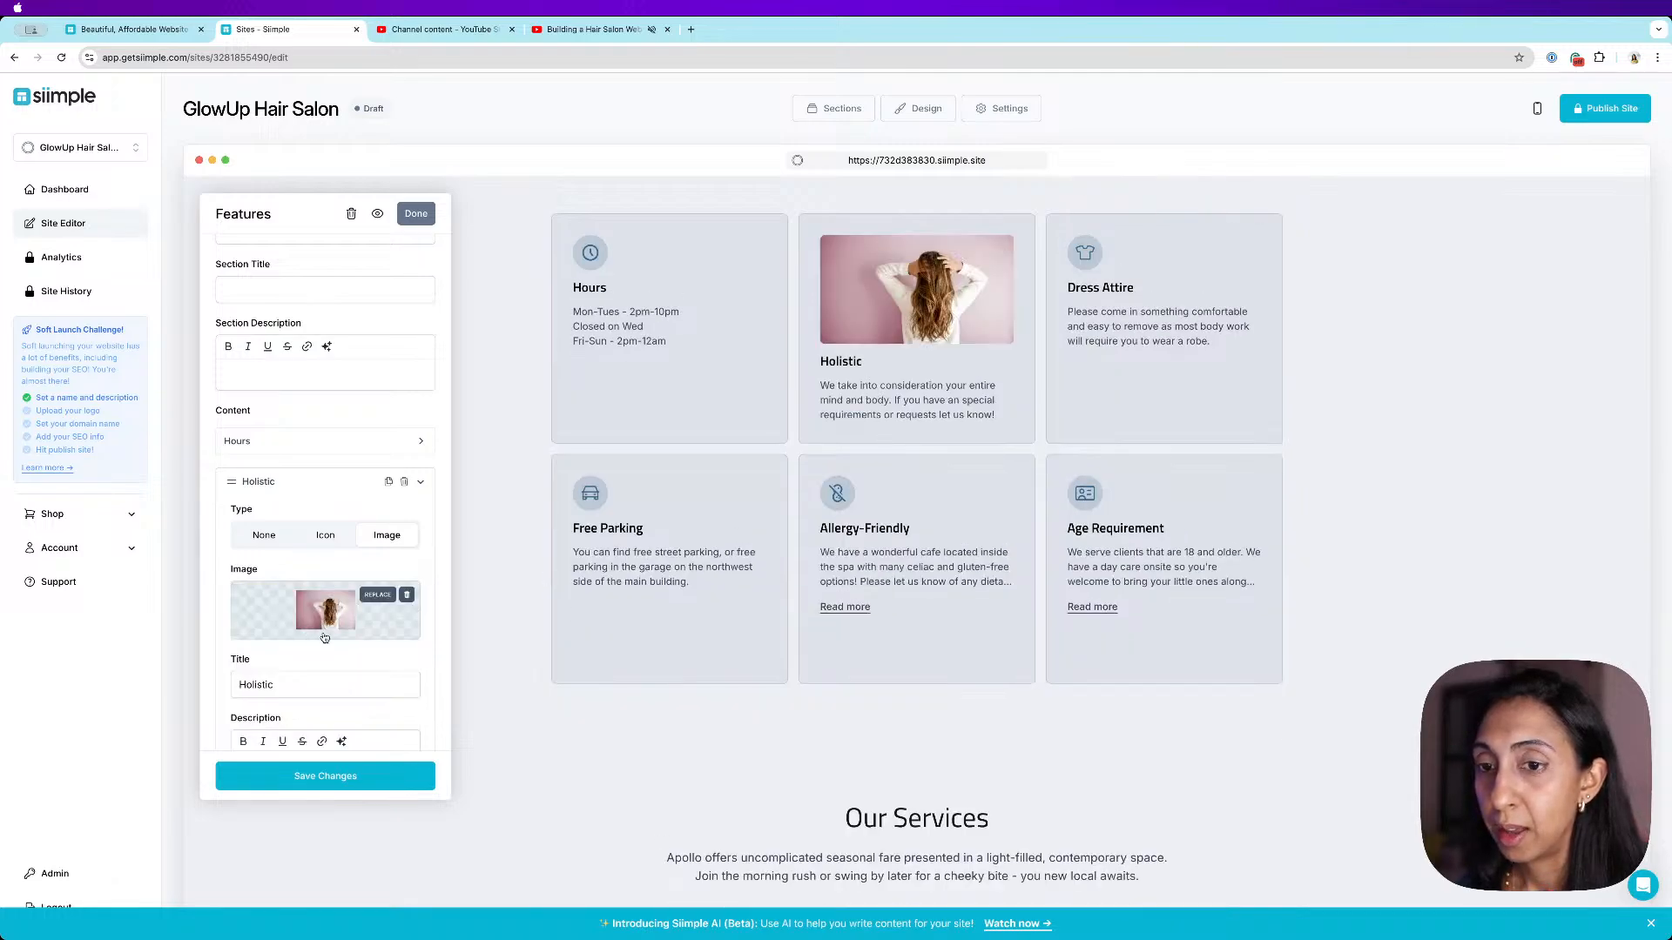
- Set the Holistic item back to an icon, save the features section, and close its editor
click(419, 482)
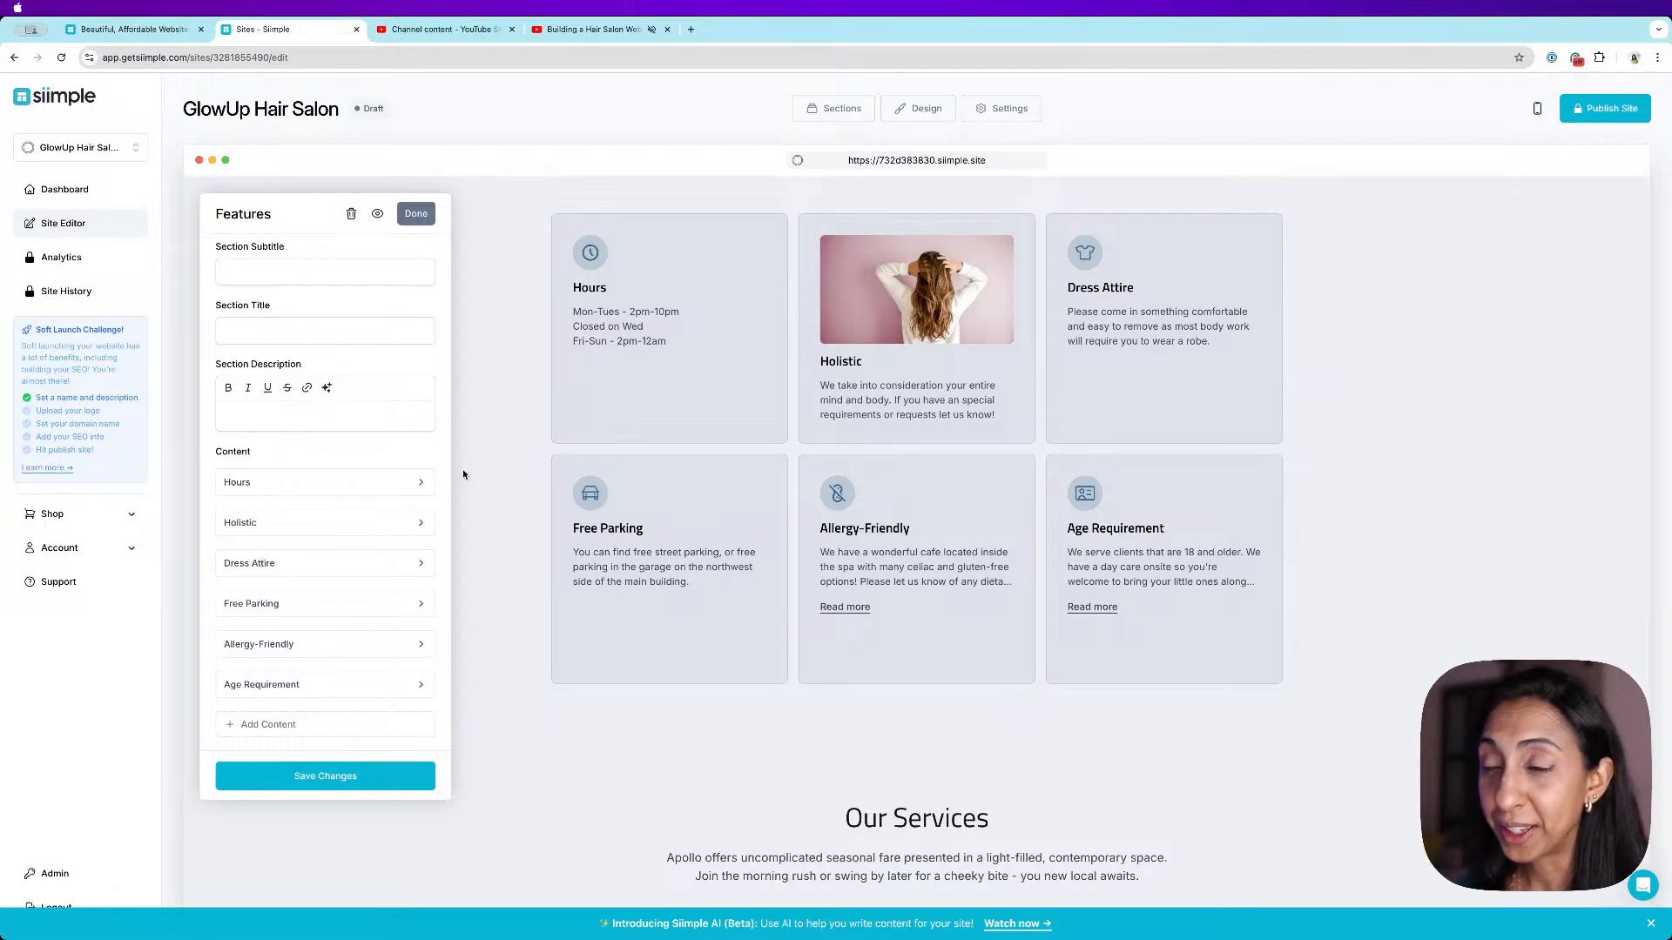
click(422, 524)
click(327, 536)
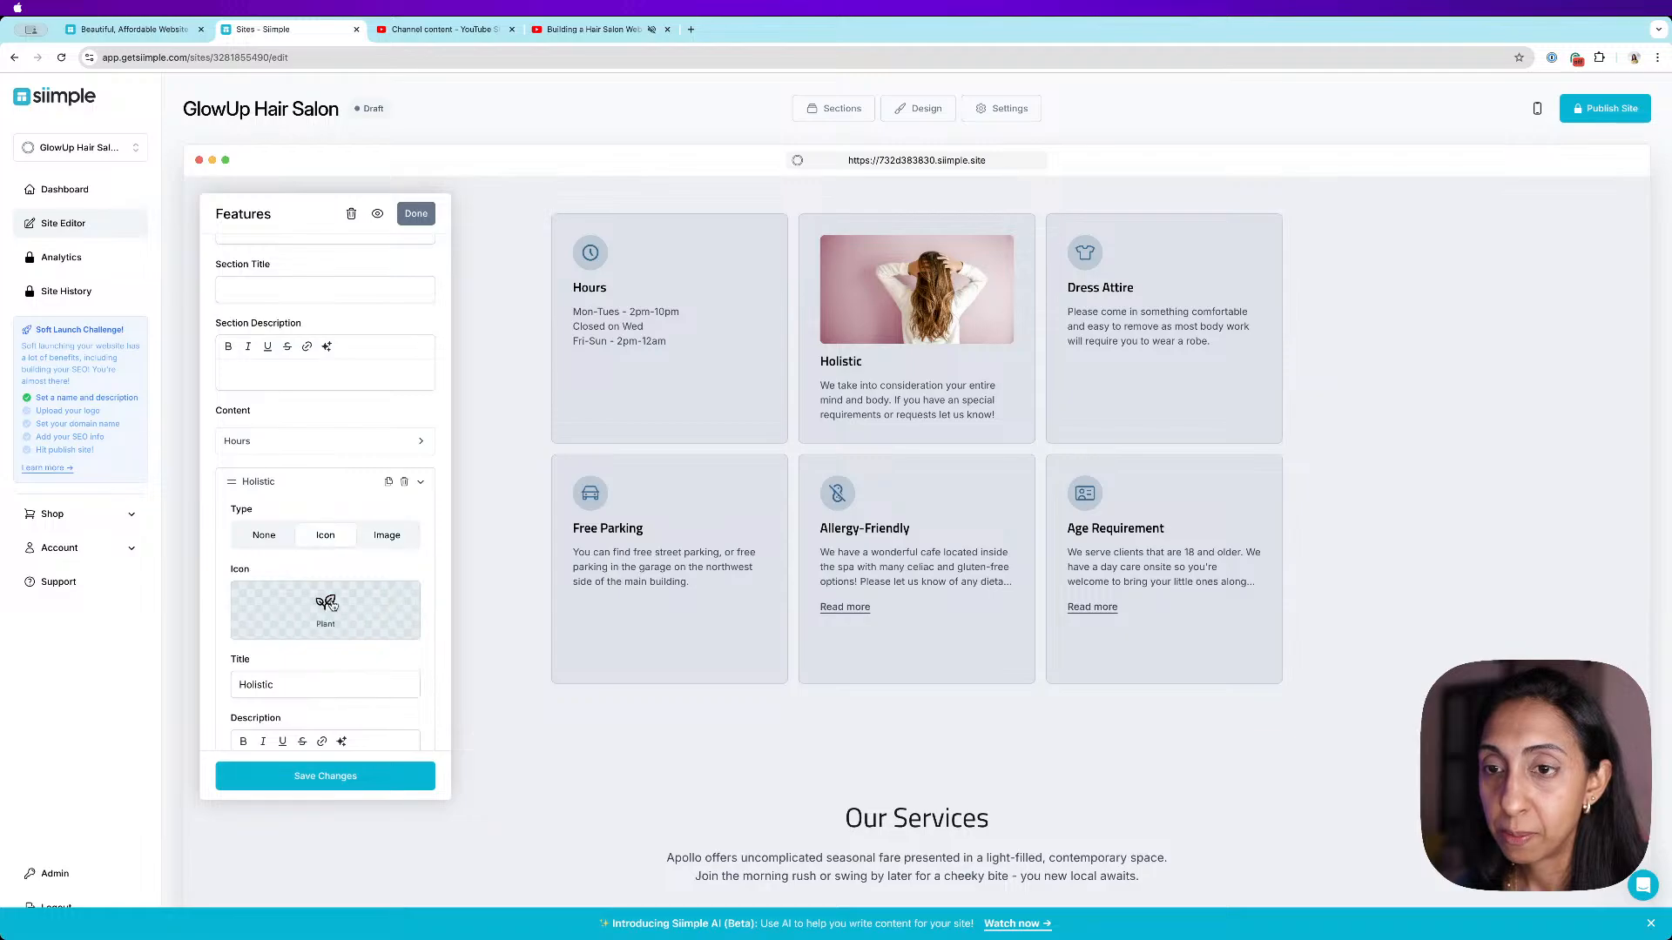
click(378, 596)
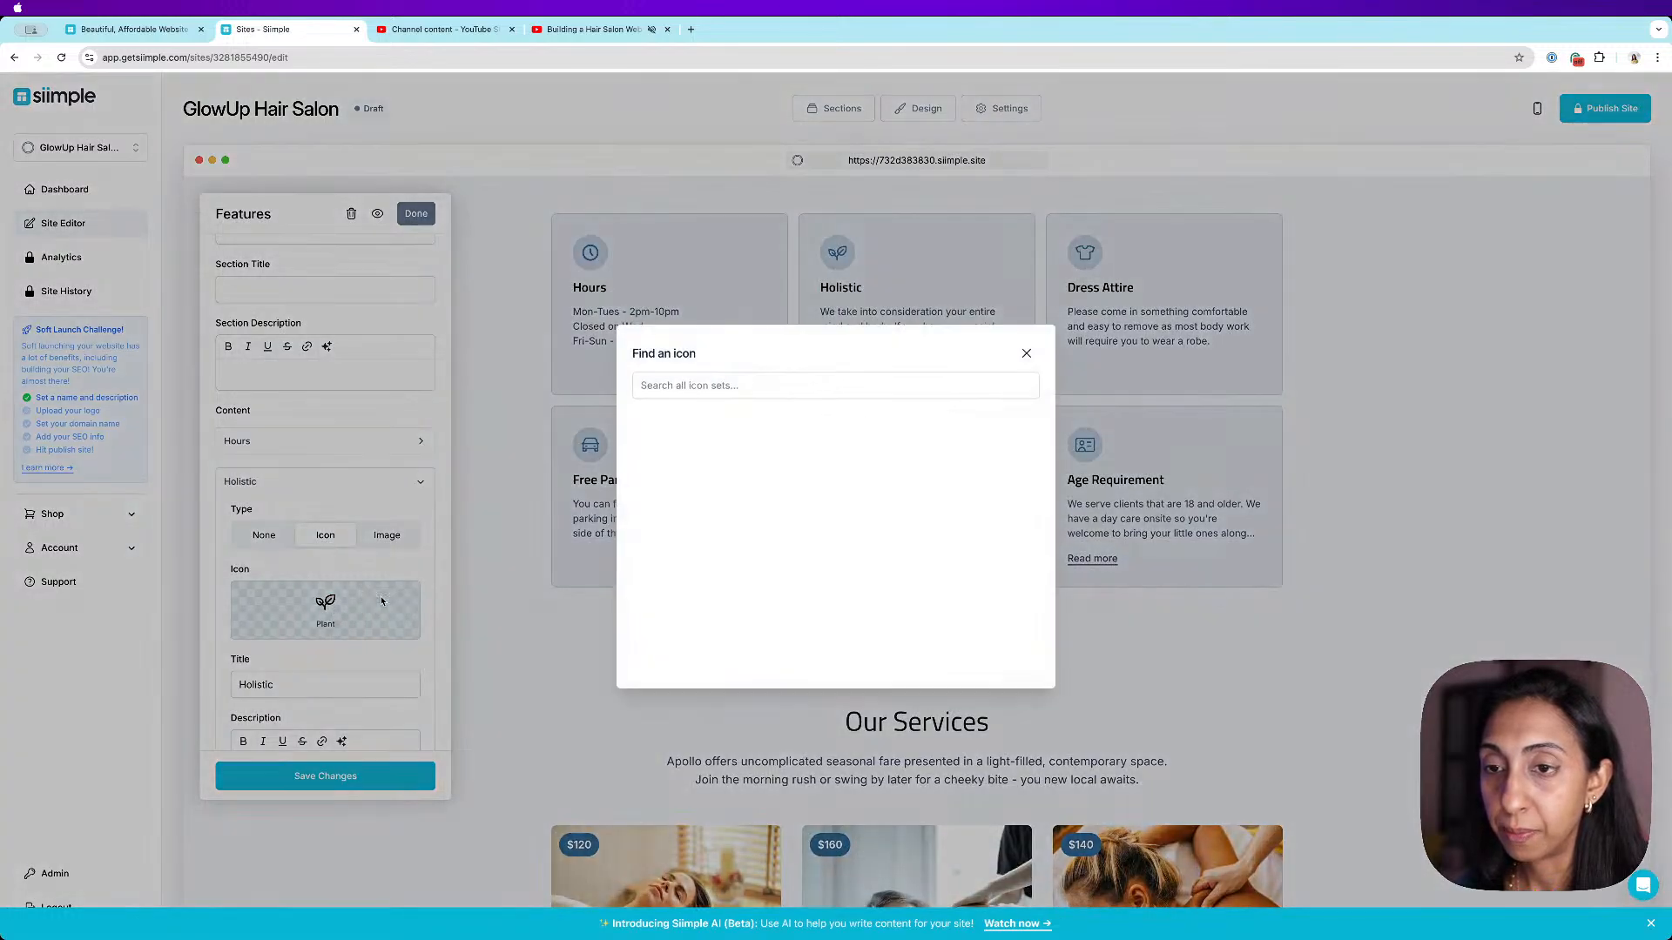
click(1027, 353)
click(325, 775)
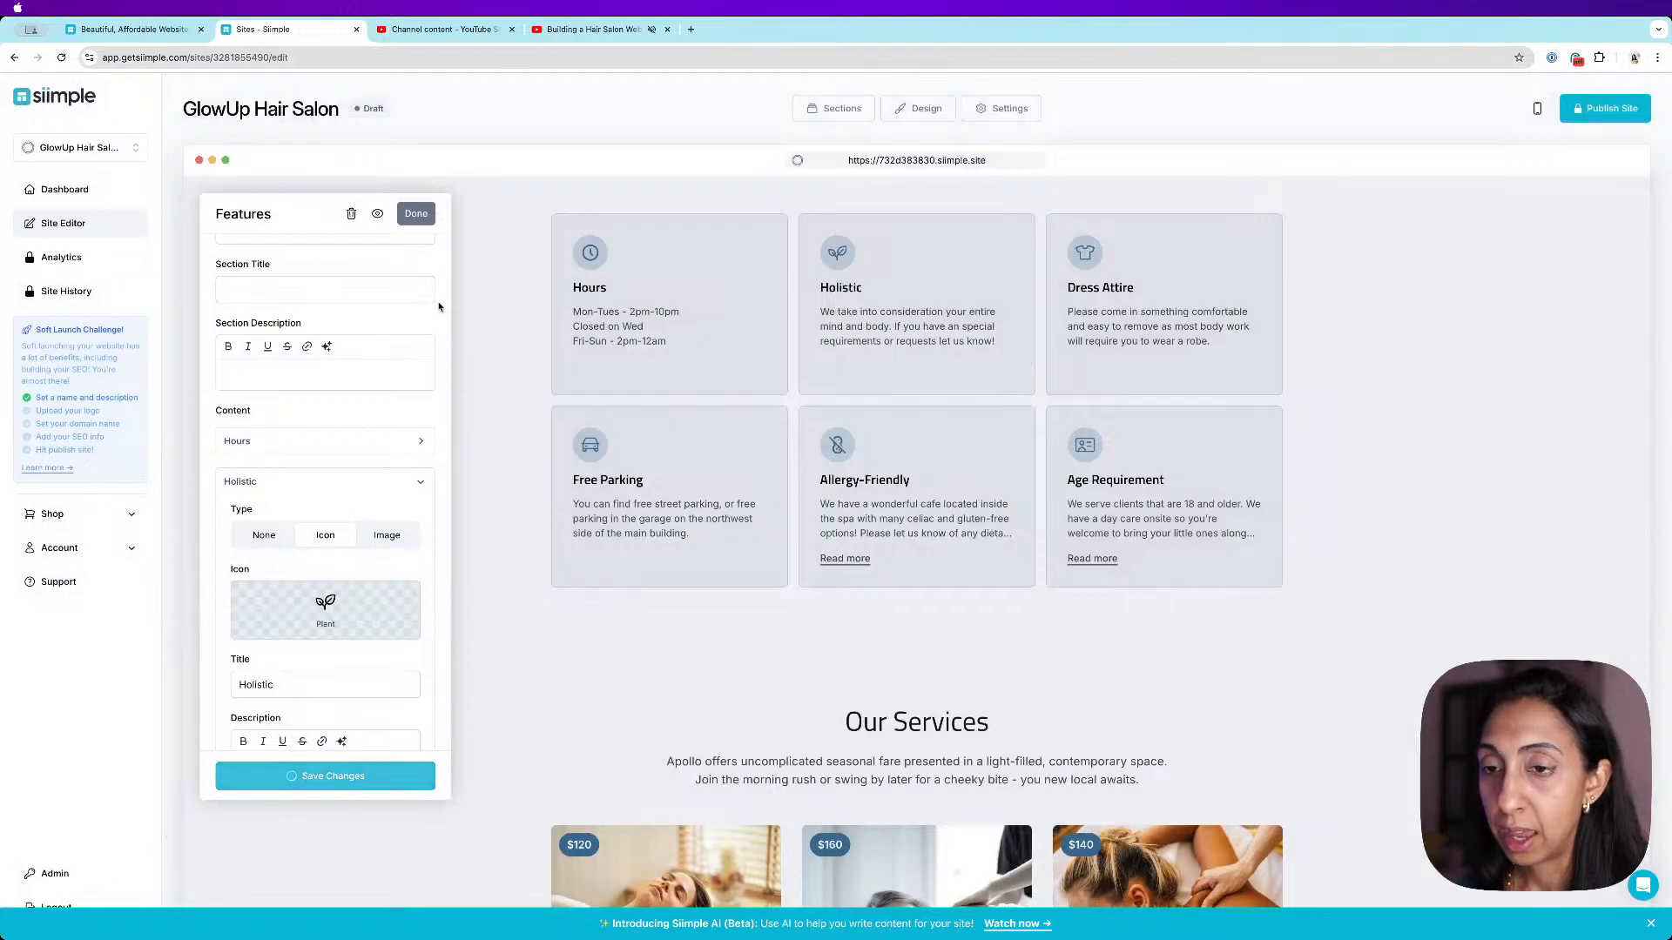
click(417, 213)
- Open the Services section editor and rename the first service item to Hair Color Treatments
scroll(1231, 630, down, 5)
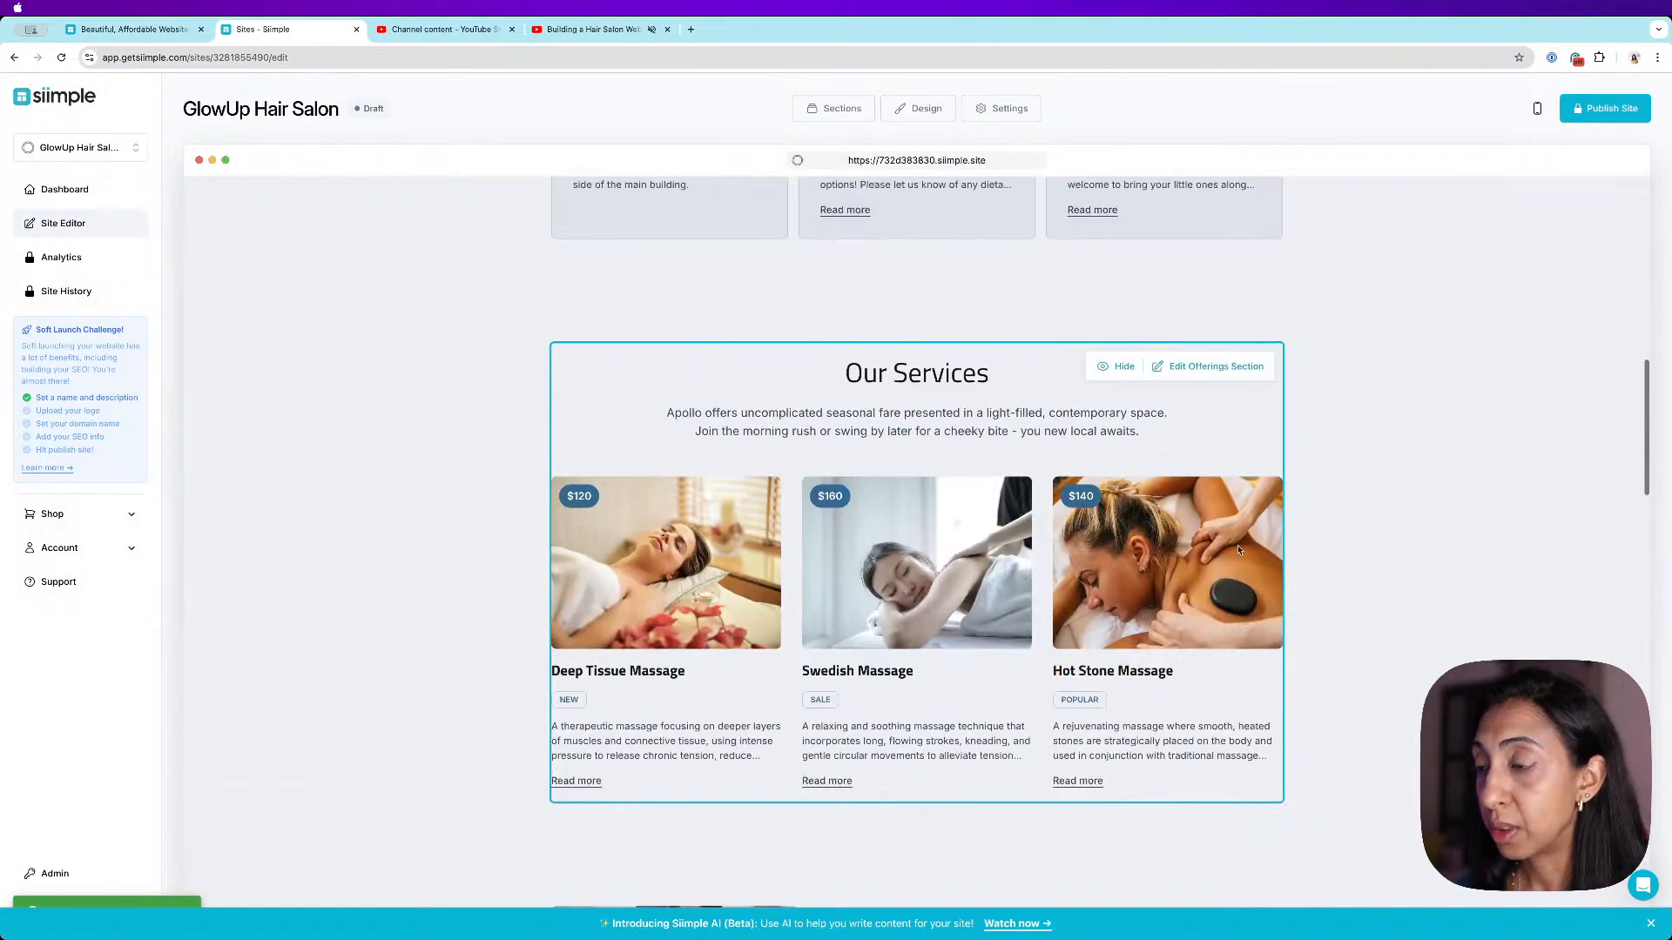
scroll(1210, 373, down, 2)
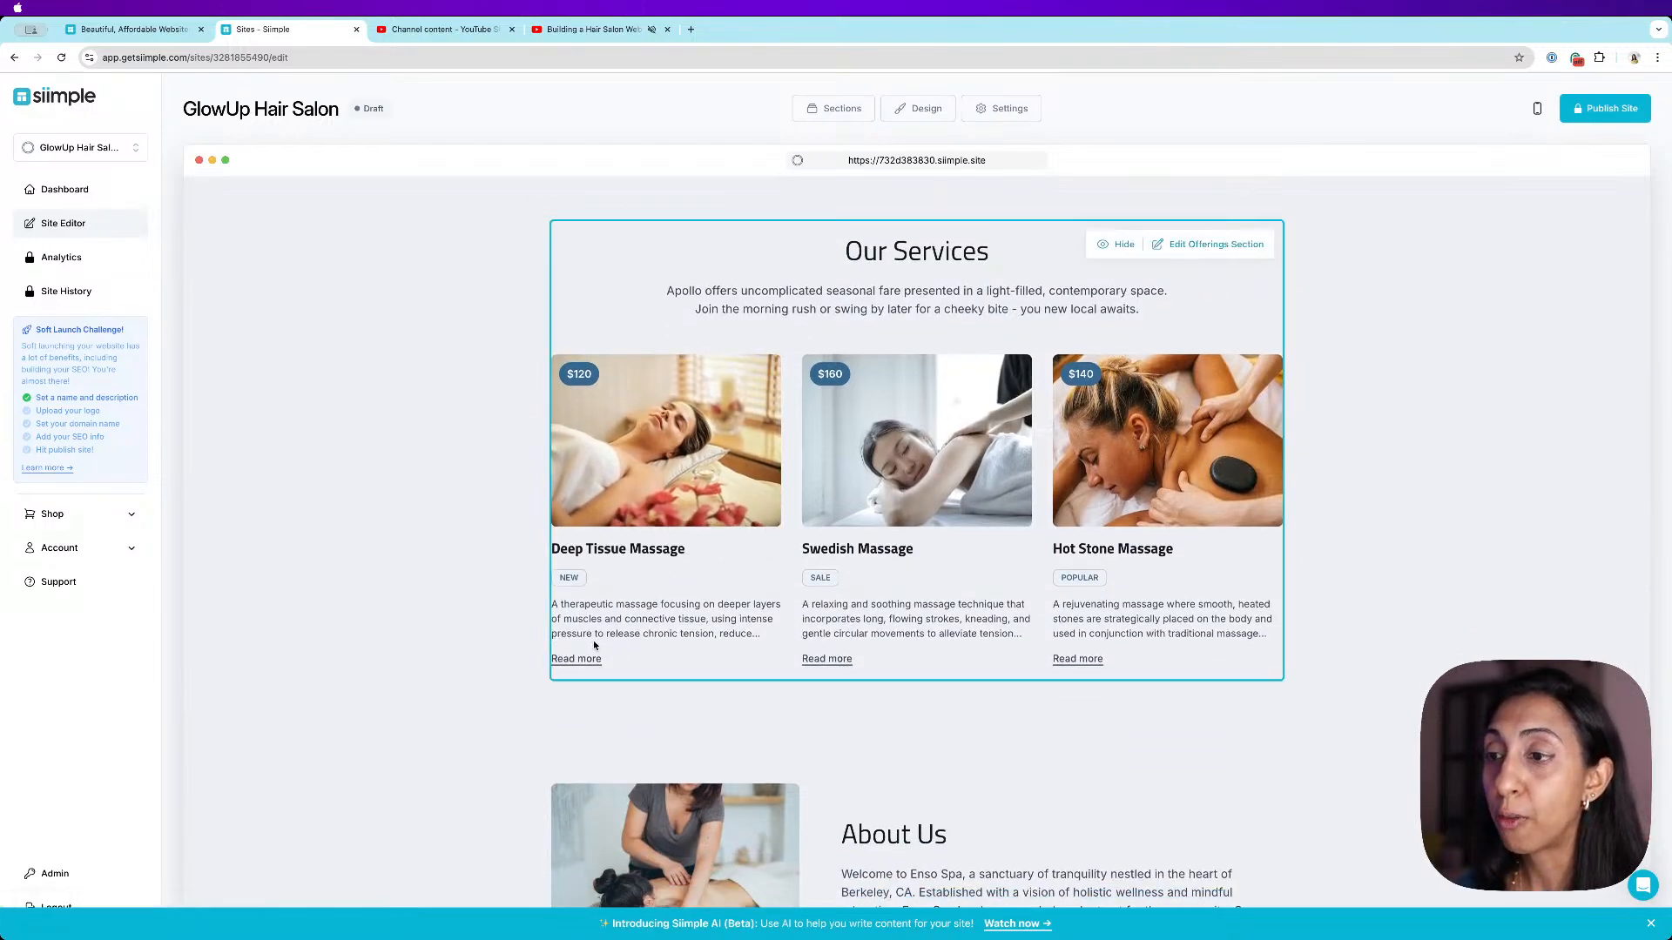
click(1212, 245)
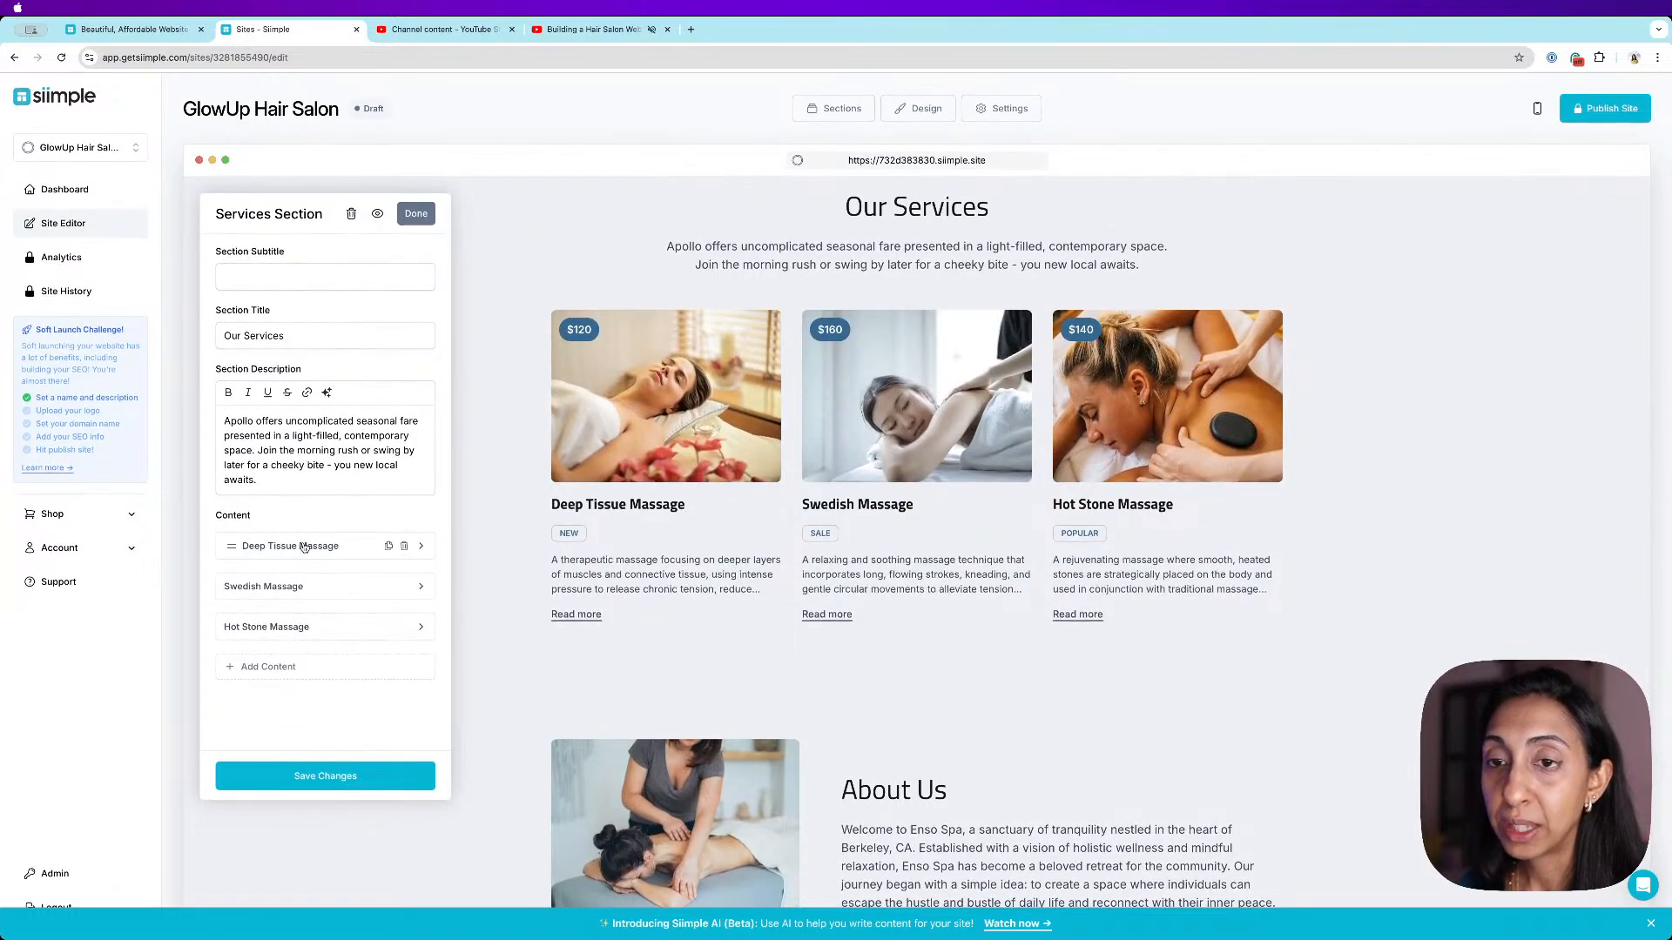
mouse_move(352, 633)
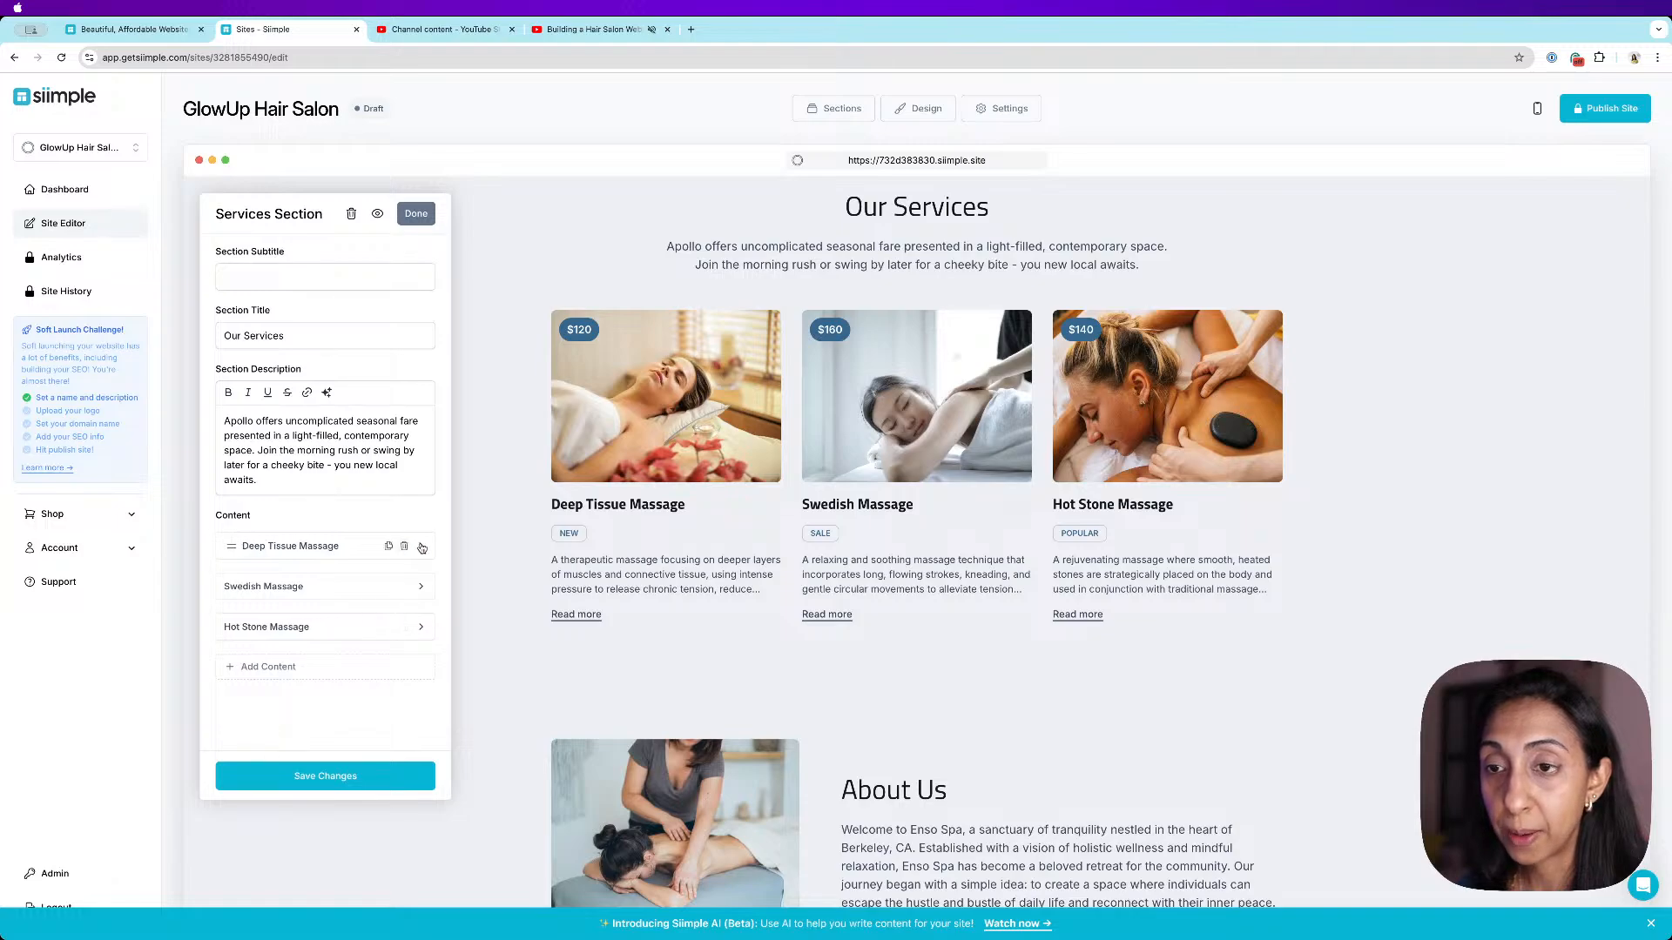
click(331, 547)
scroll(331, 548, down, 5)
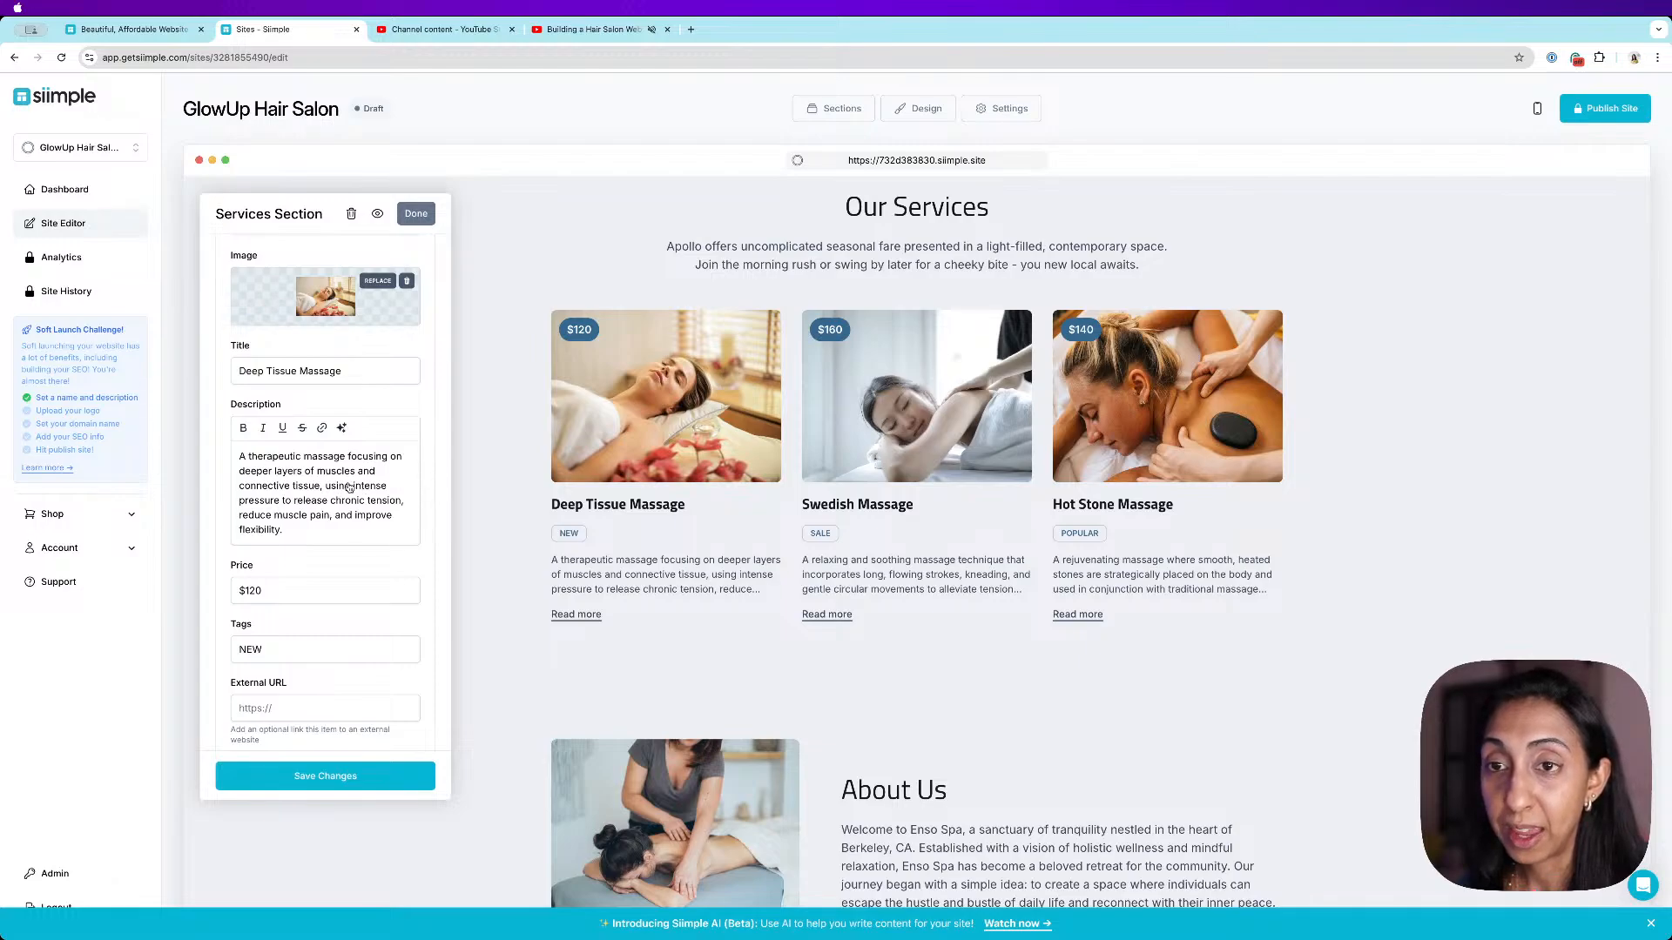
triple_click(306, 486)
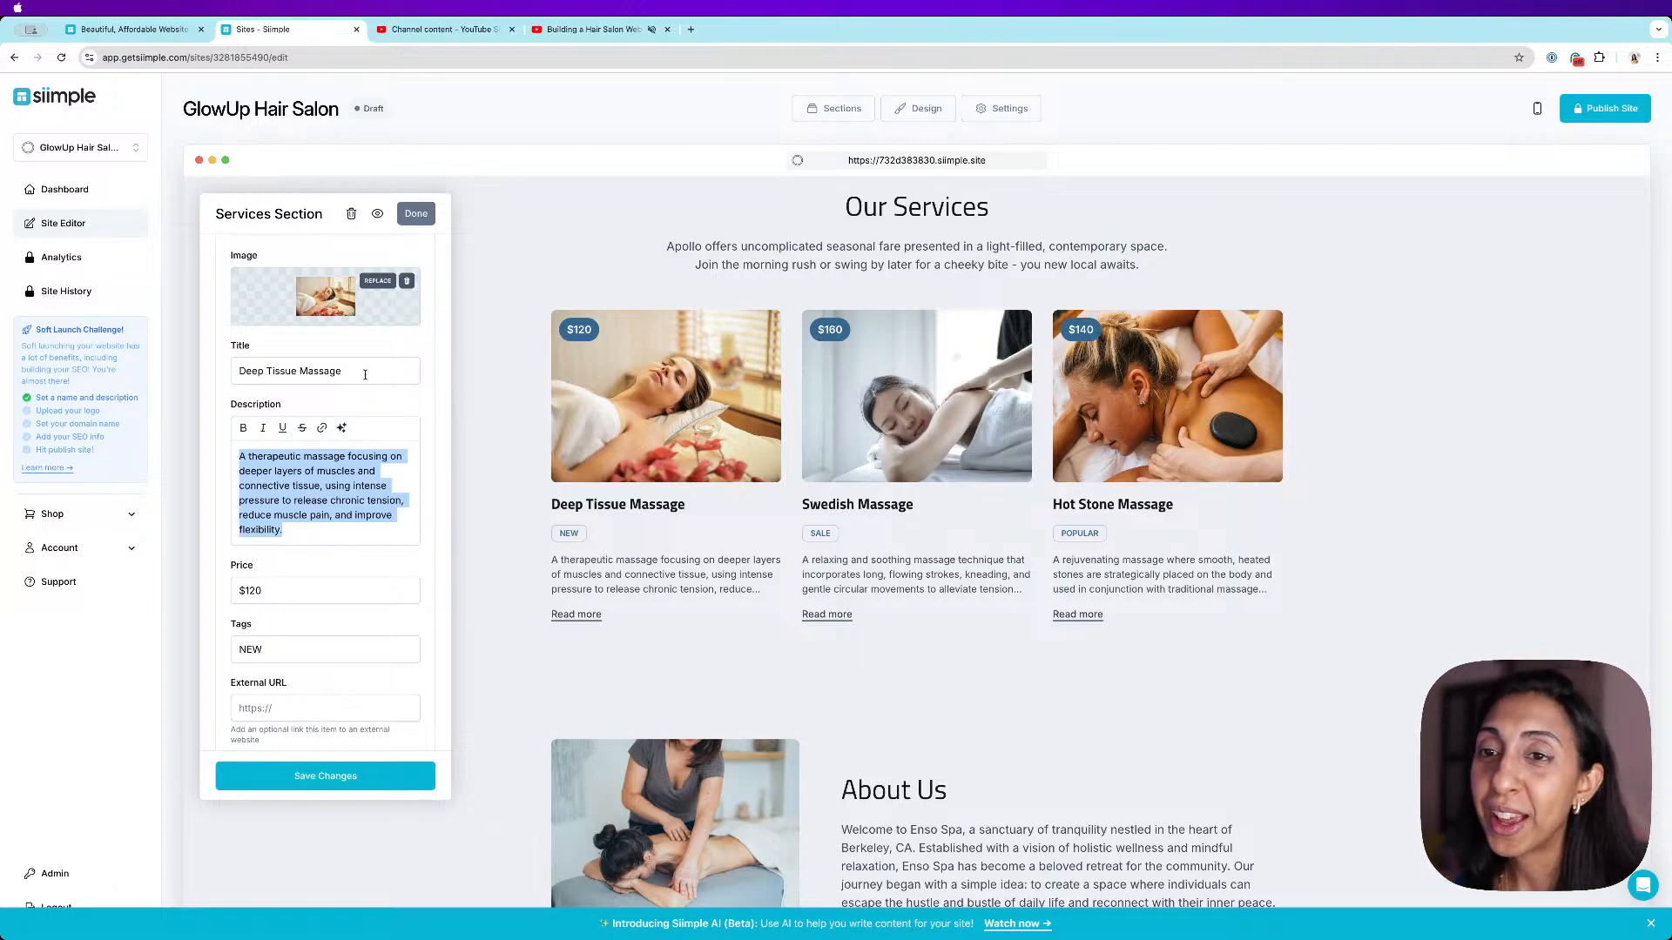
triple_click(365, 375)
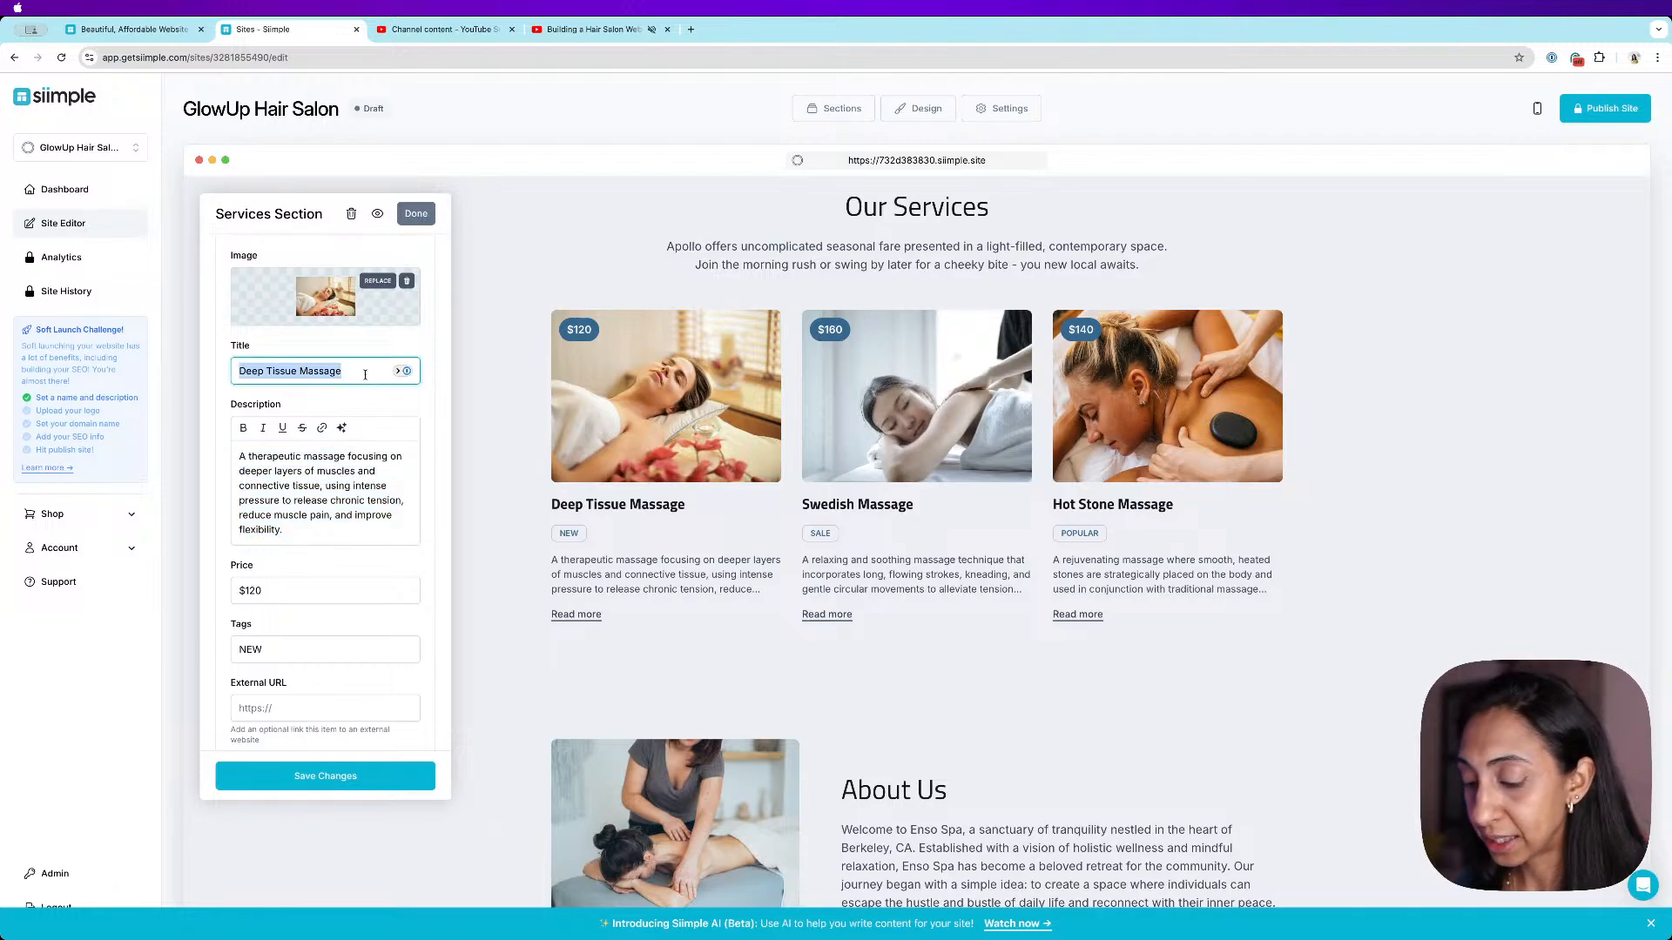
text(Hair Color)
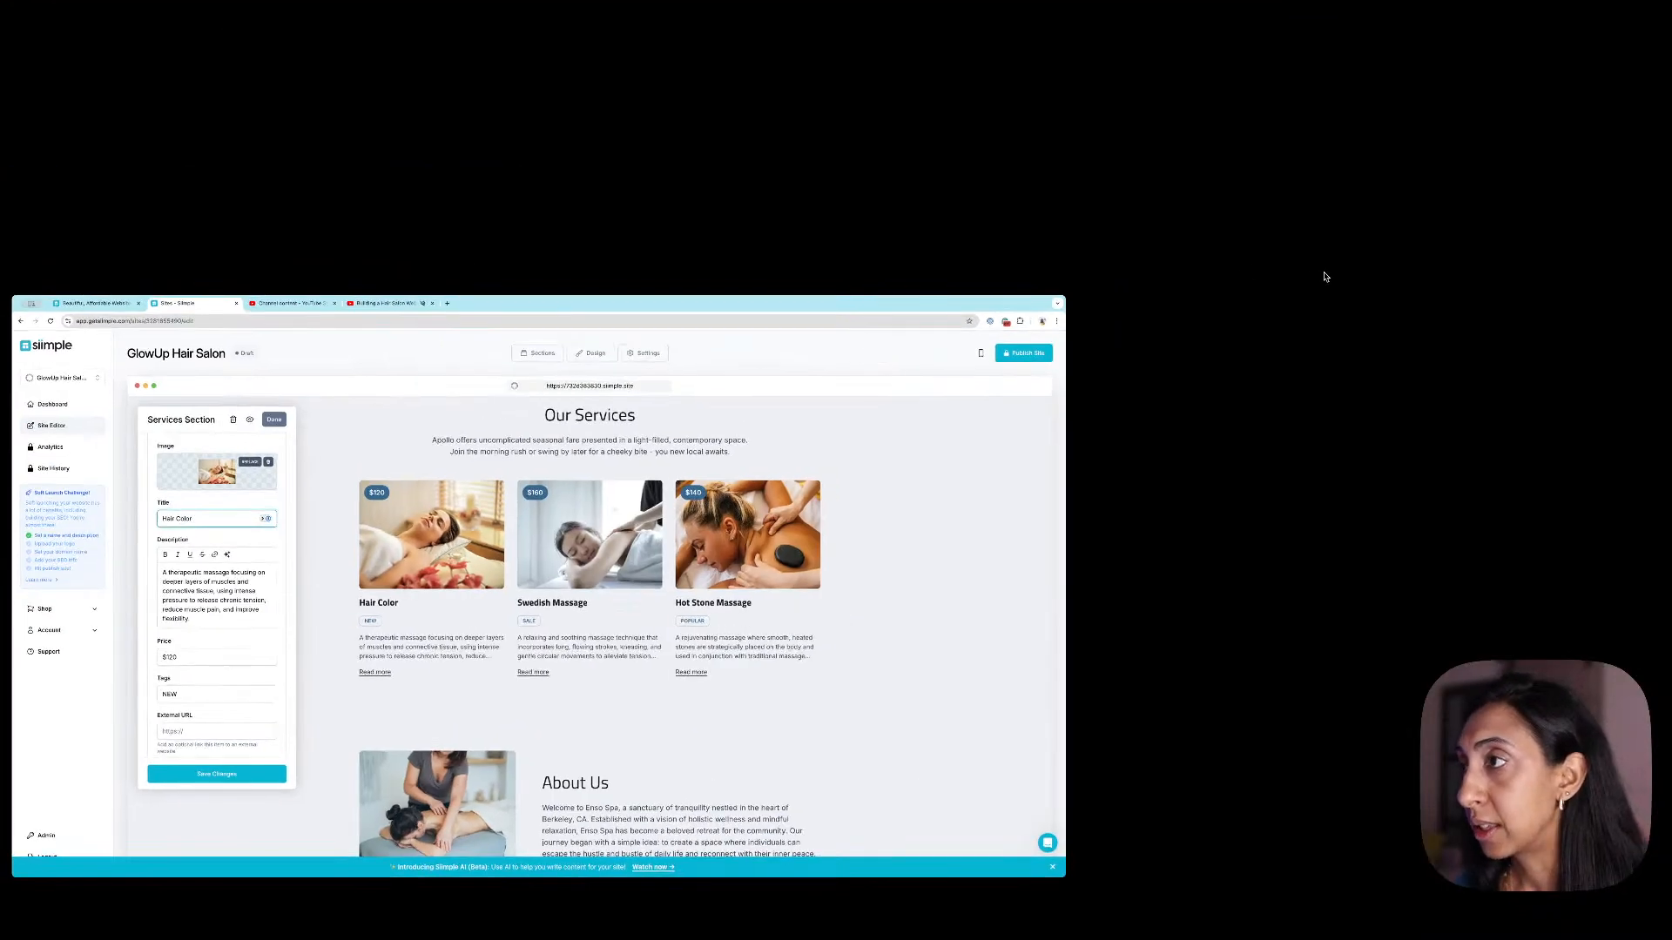
click(1313, 275)
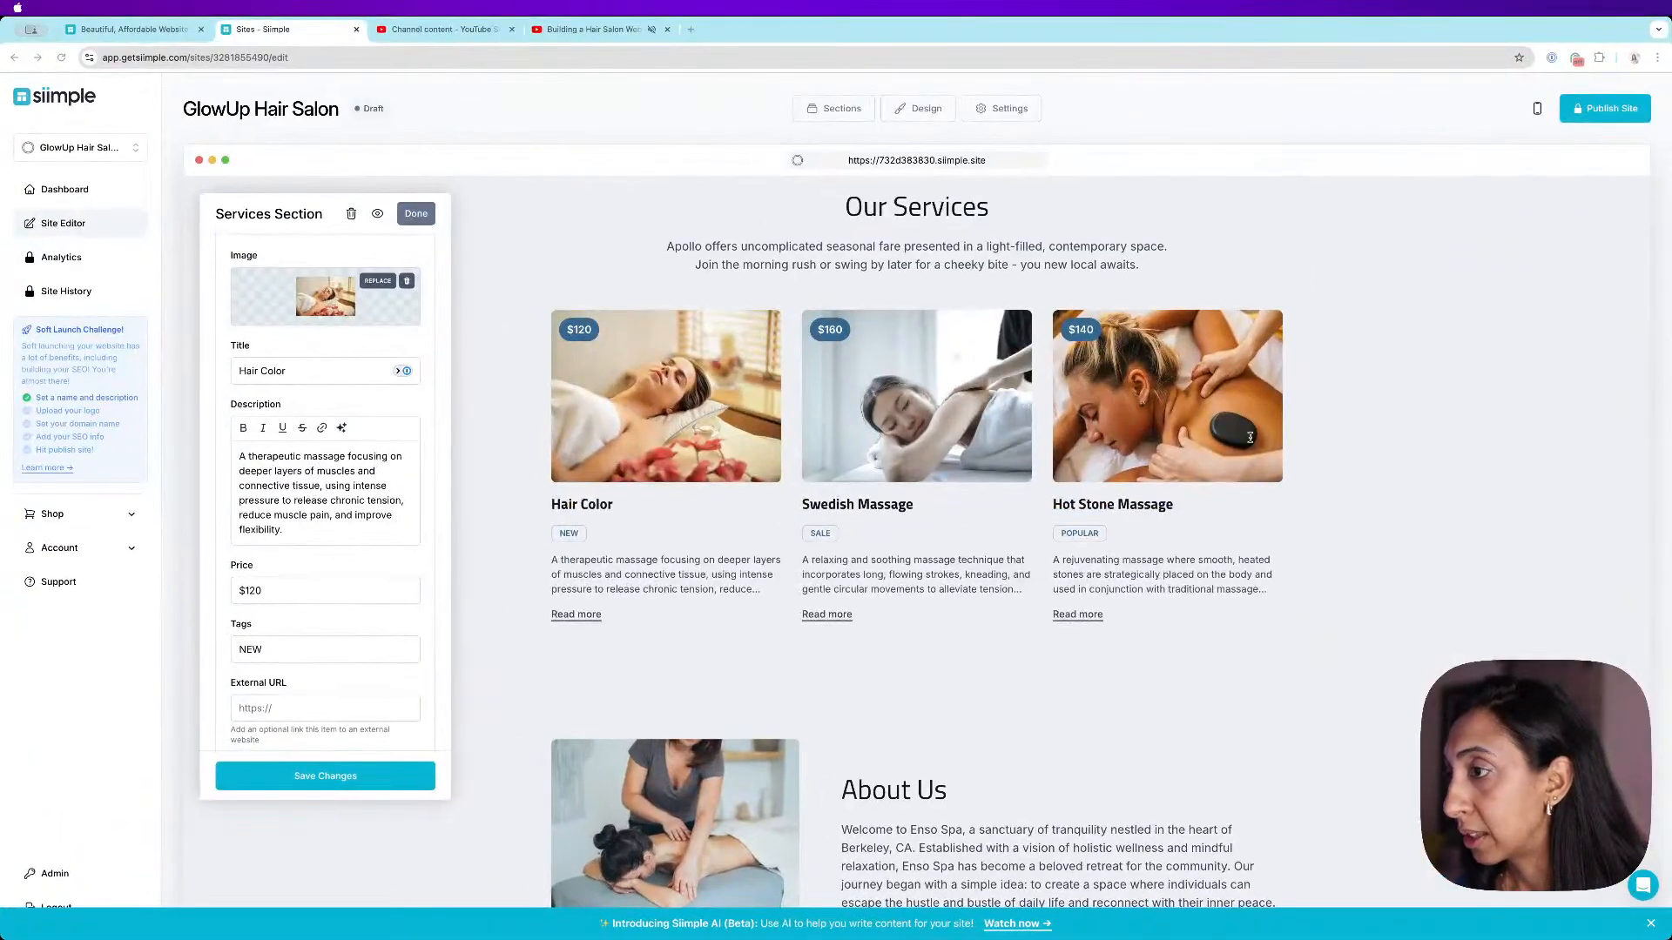
click(307, 372)
double_click(306, 372)
click(307, 372)
text(Treatments)
- Clear the Hair Color Treatments description and generate a new one with AI
triple_click(332, 527)
key(BackSpace)
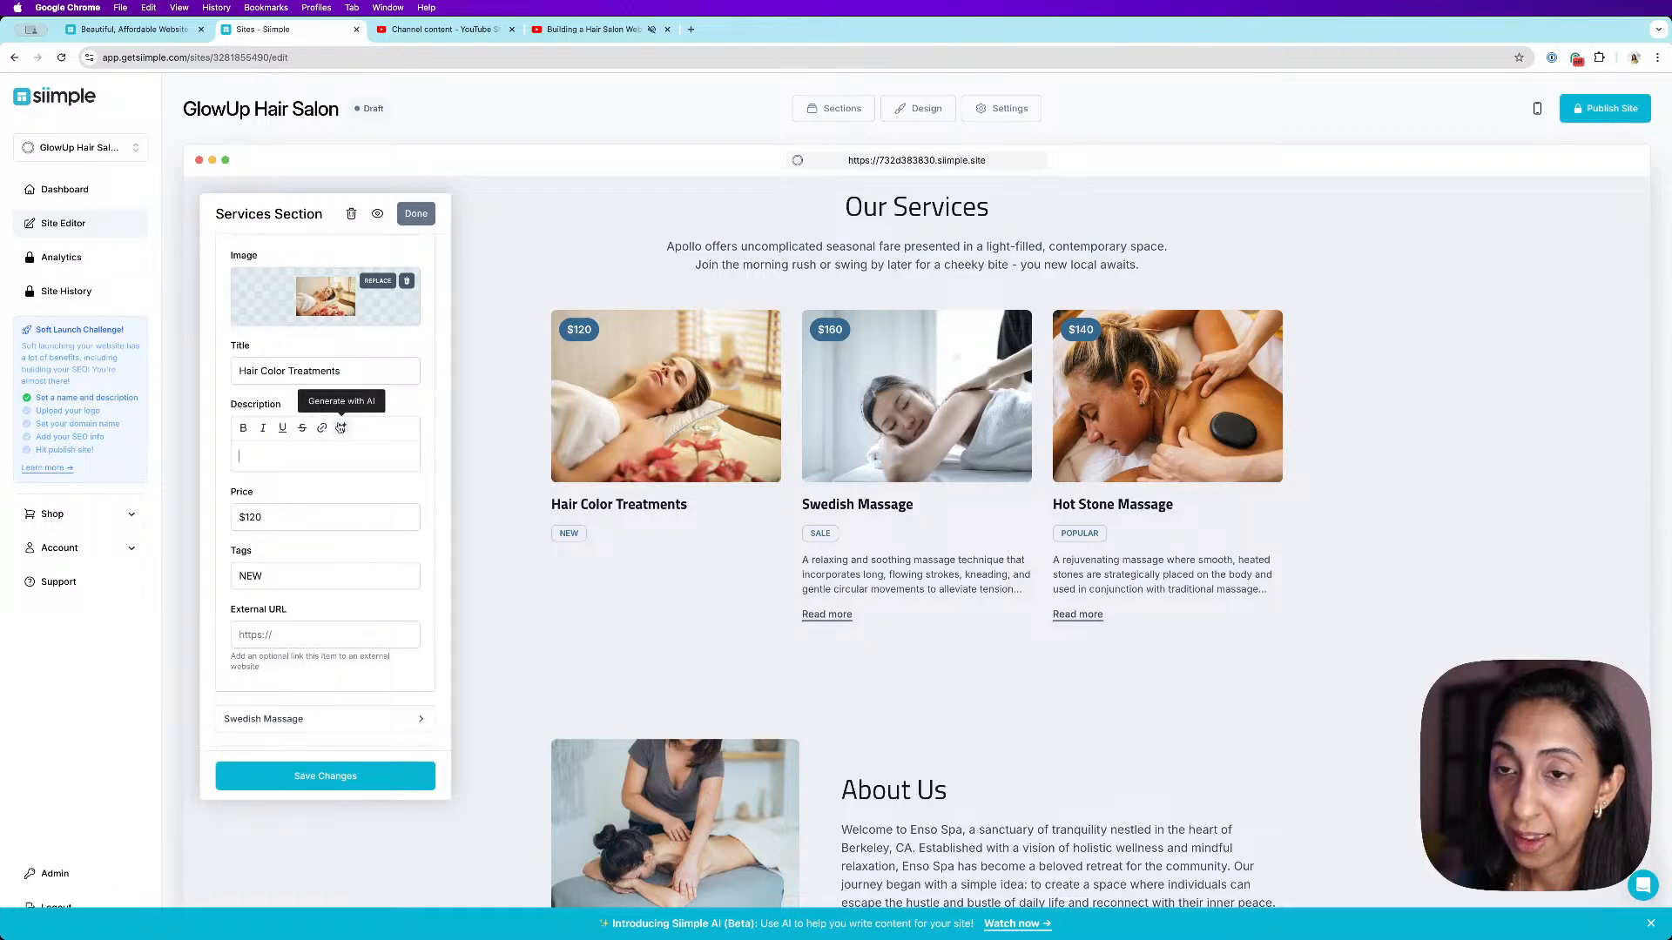
click(341, 428)
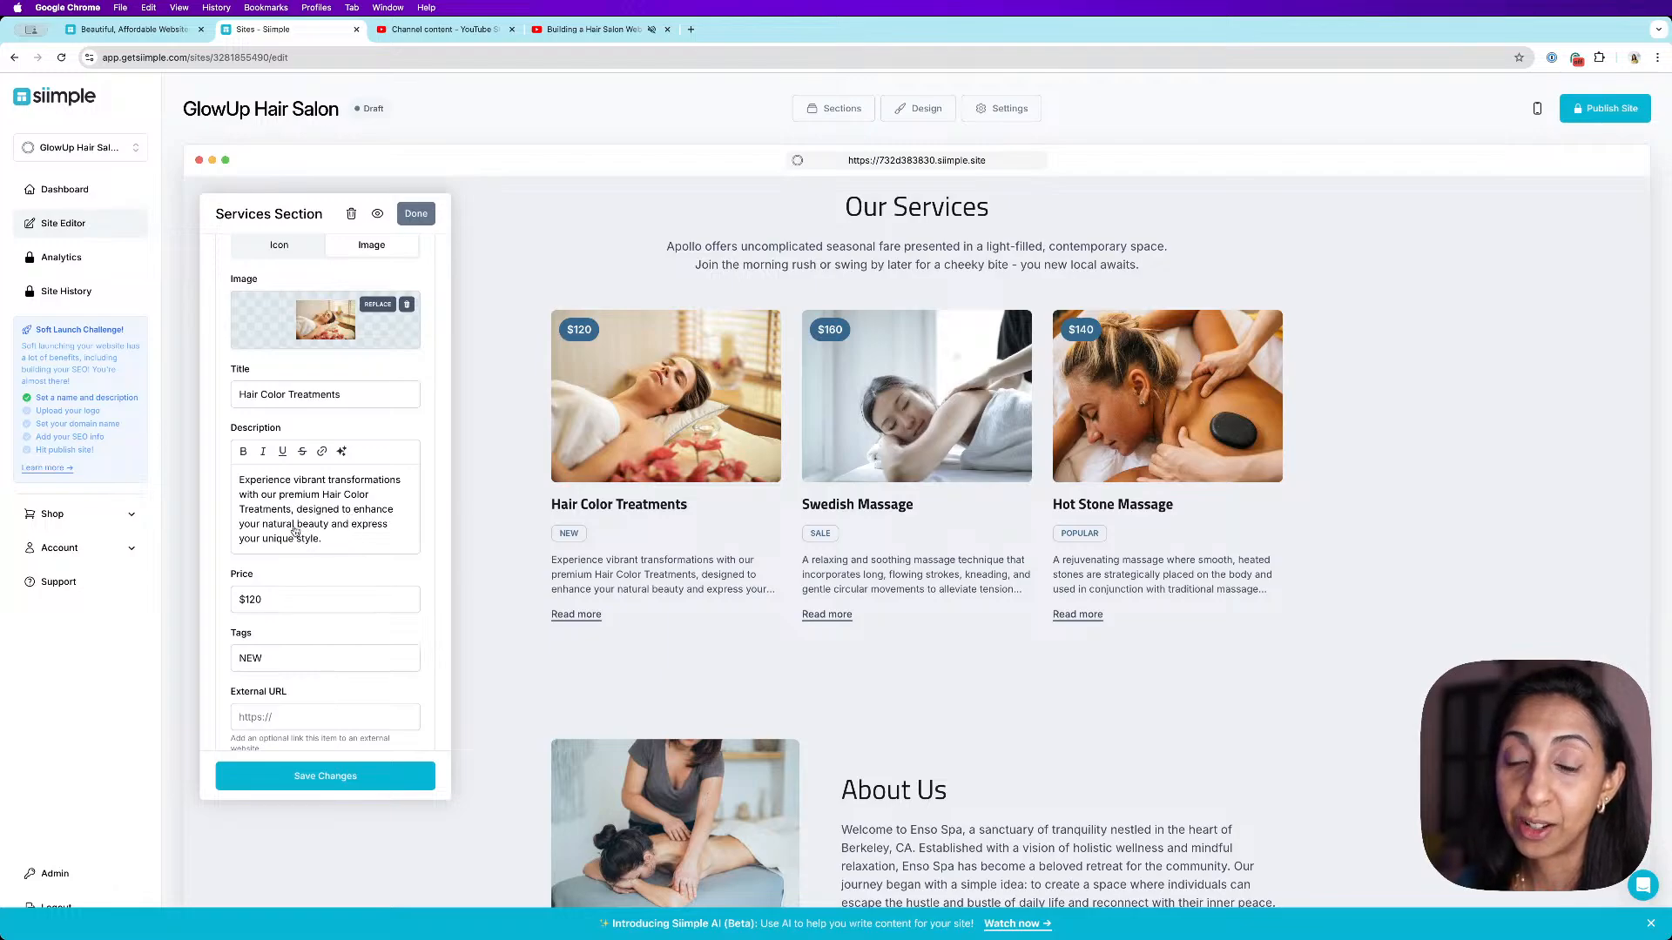
- Replace the Hair Color Treatments image with a stock photo found by searching "hair color", save, and close the editor
scroll(344, 527, up, 1)
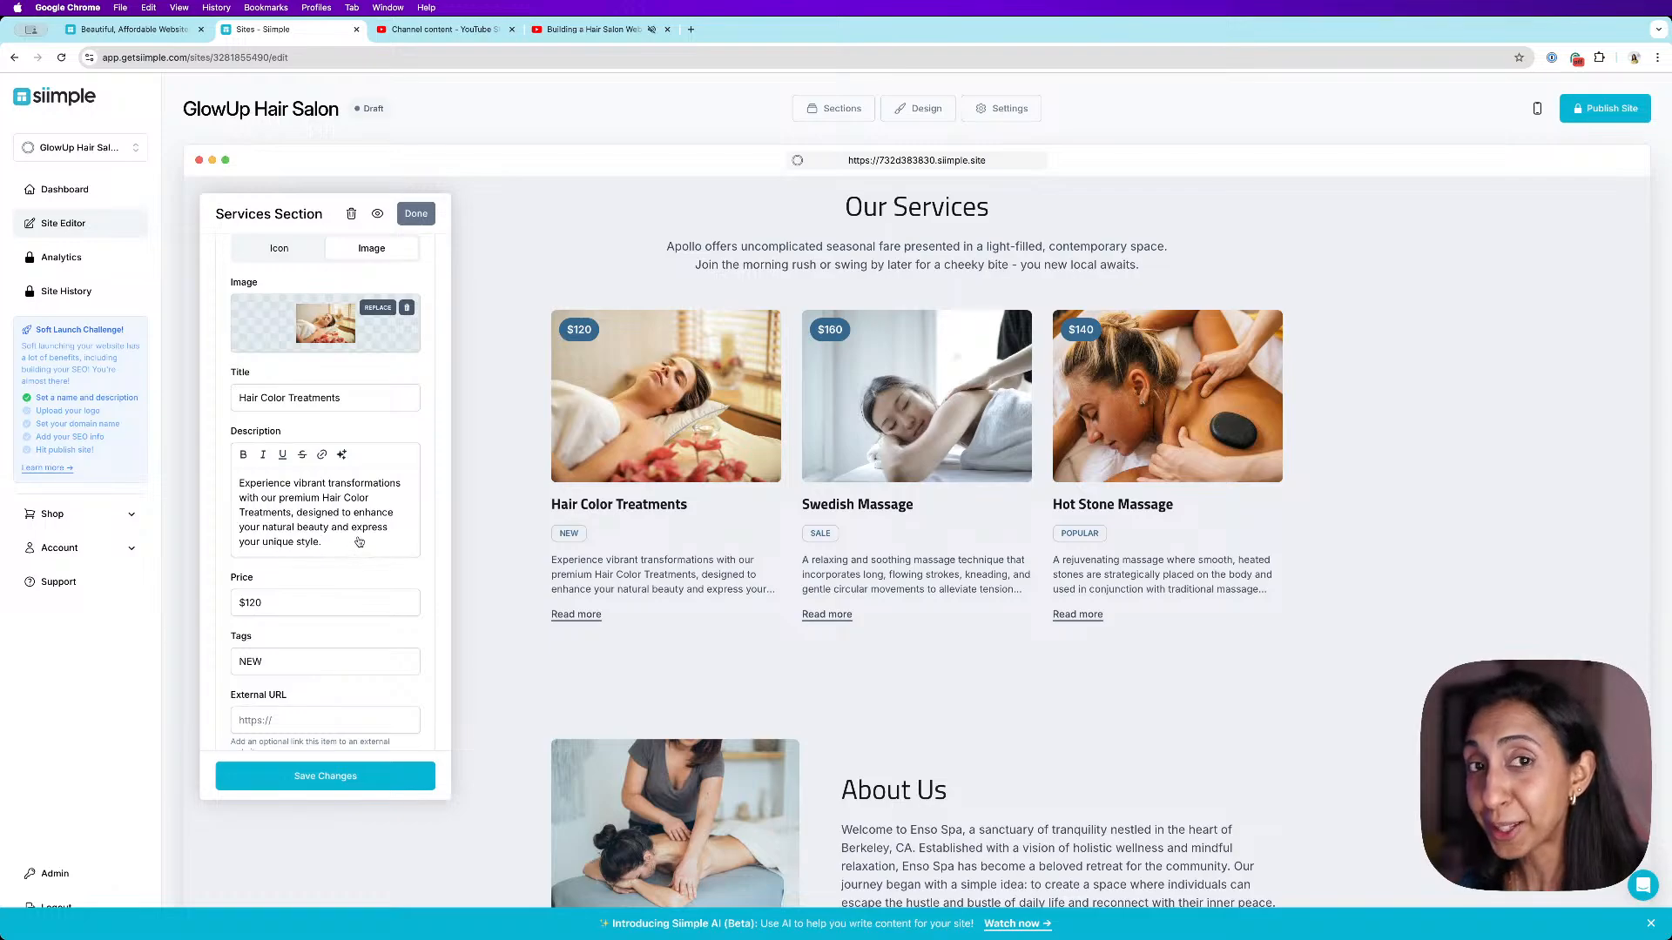
click(366, 308)
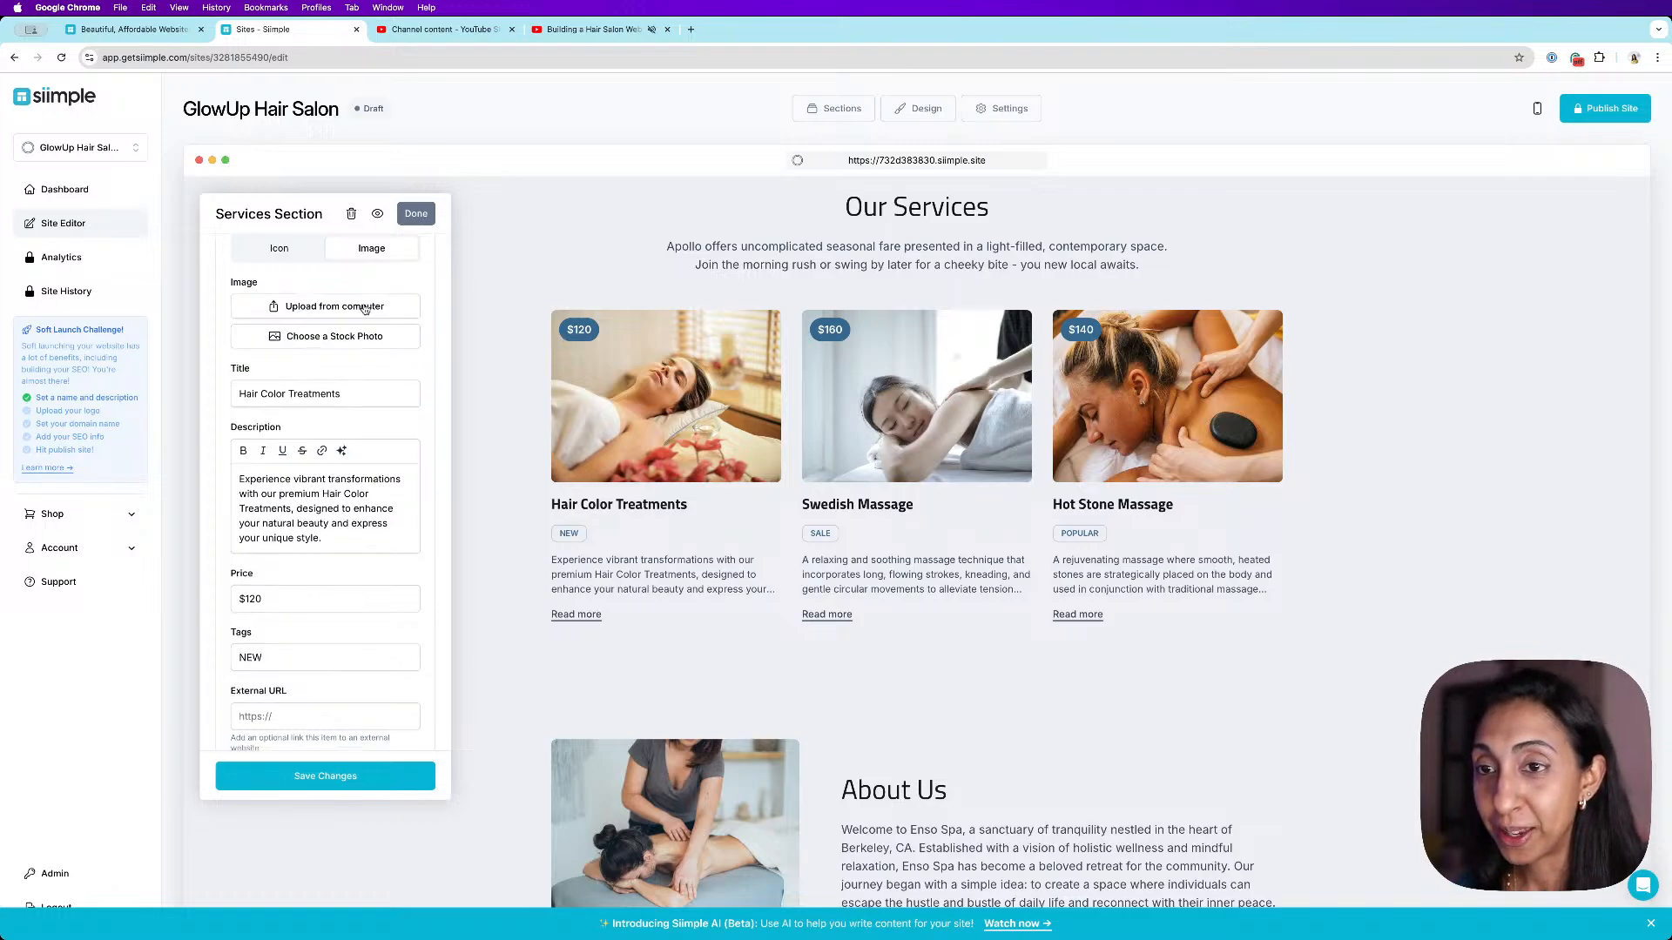
click(342, 339)
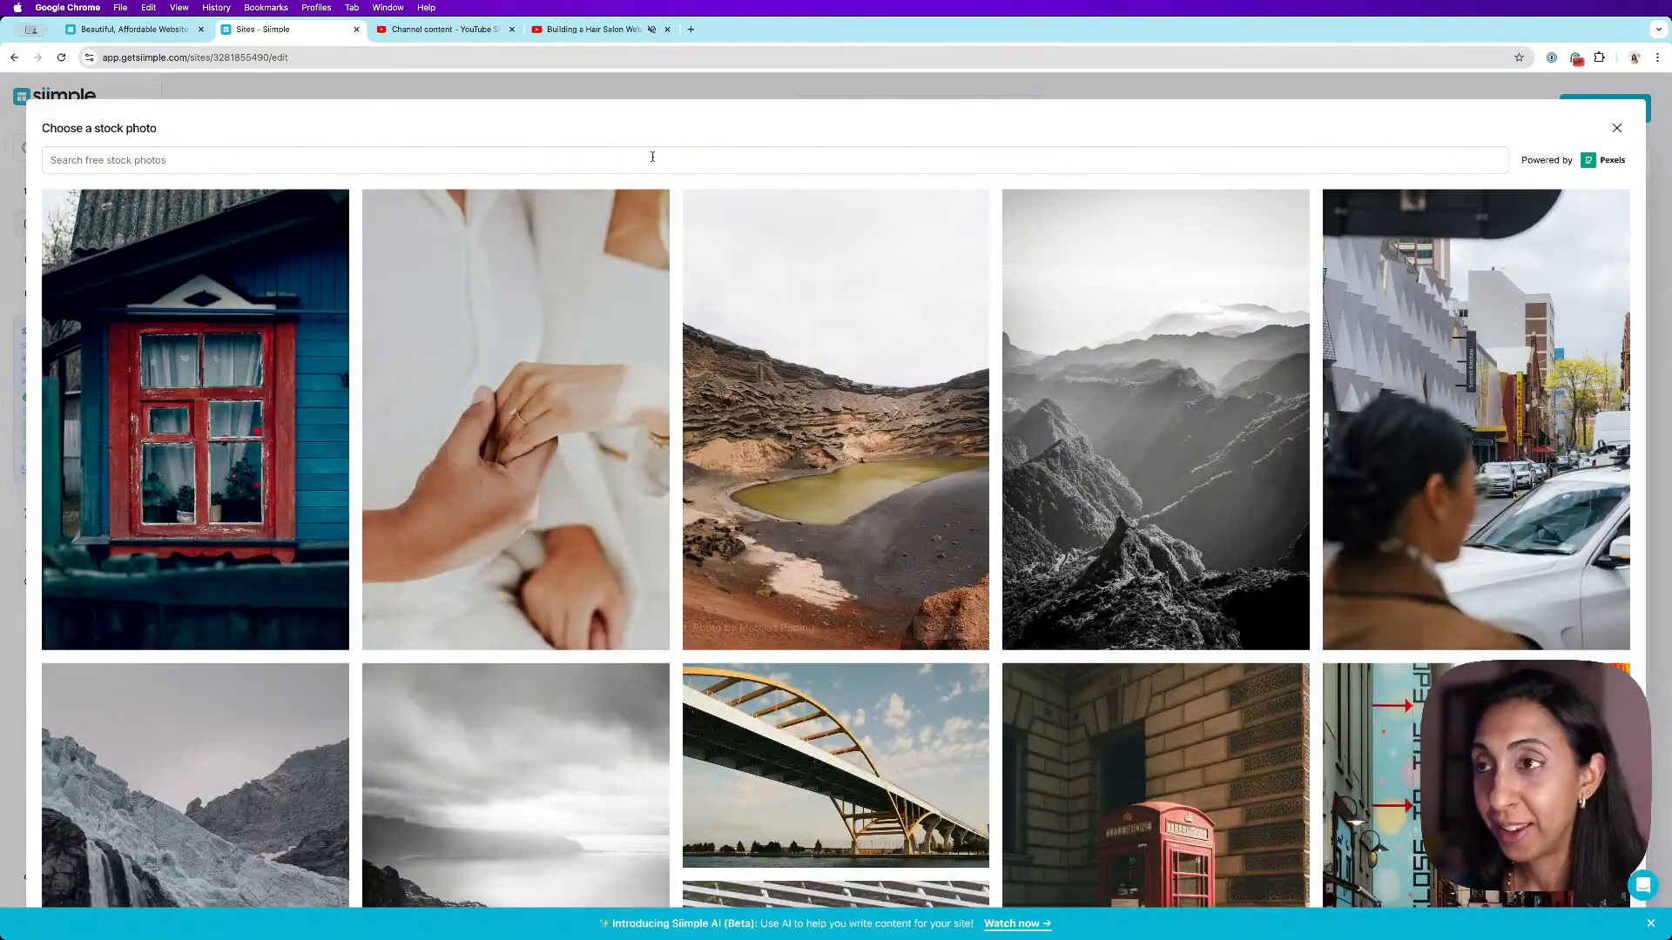
text(hair color)
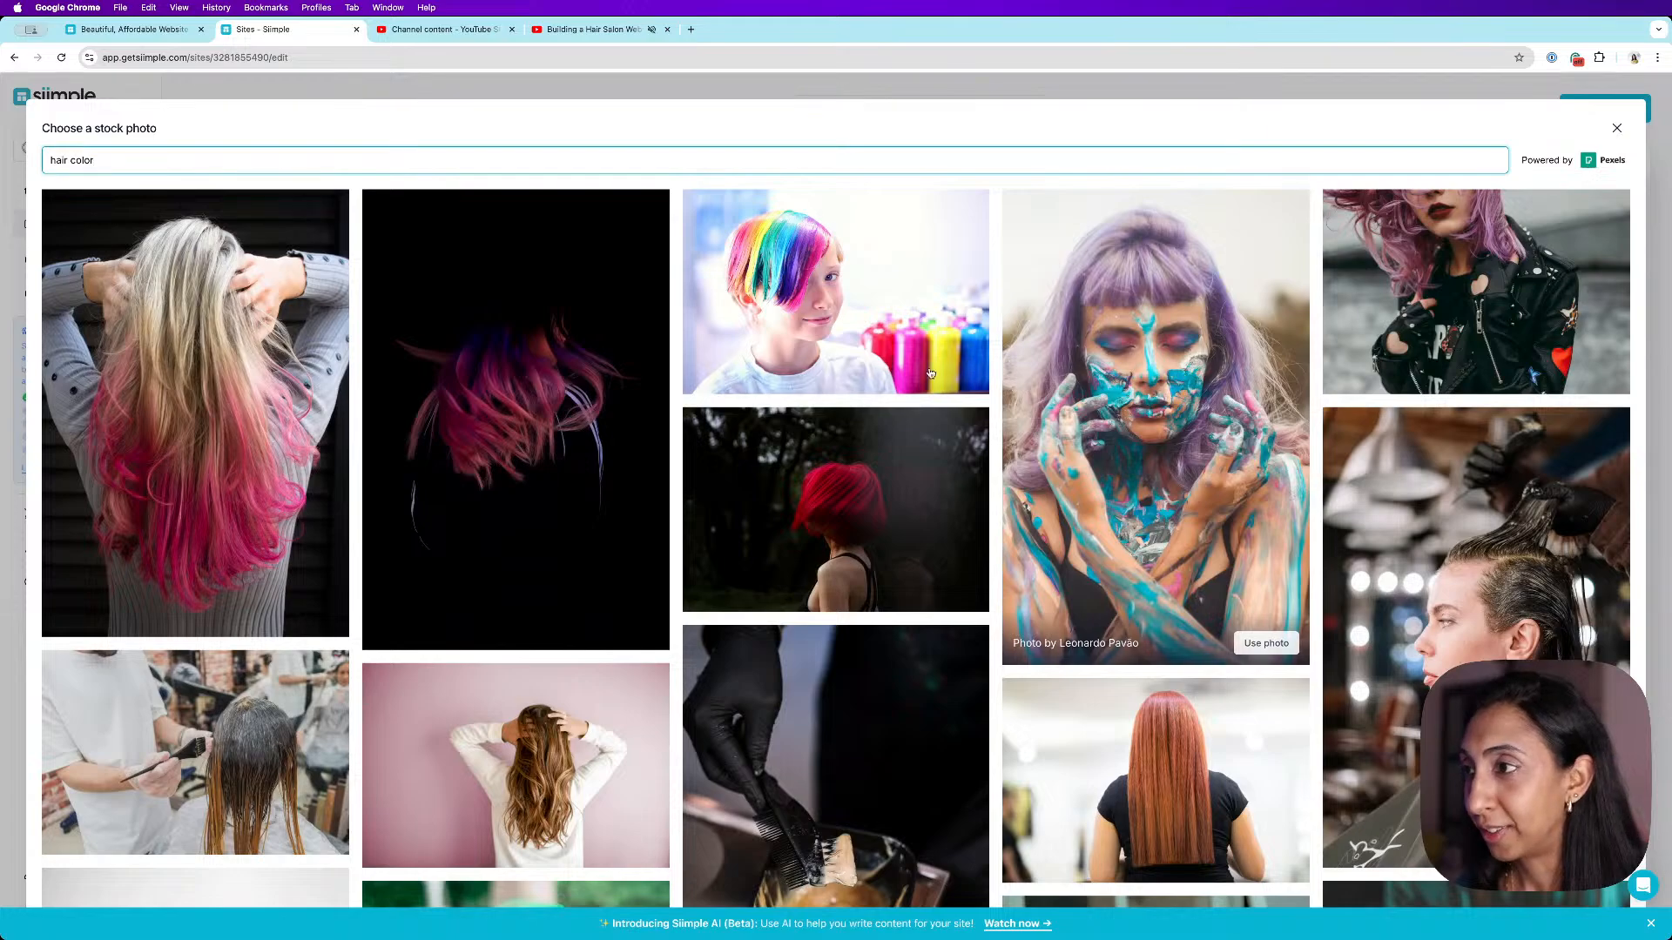
click(949, 595)
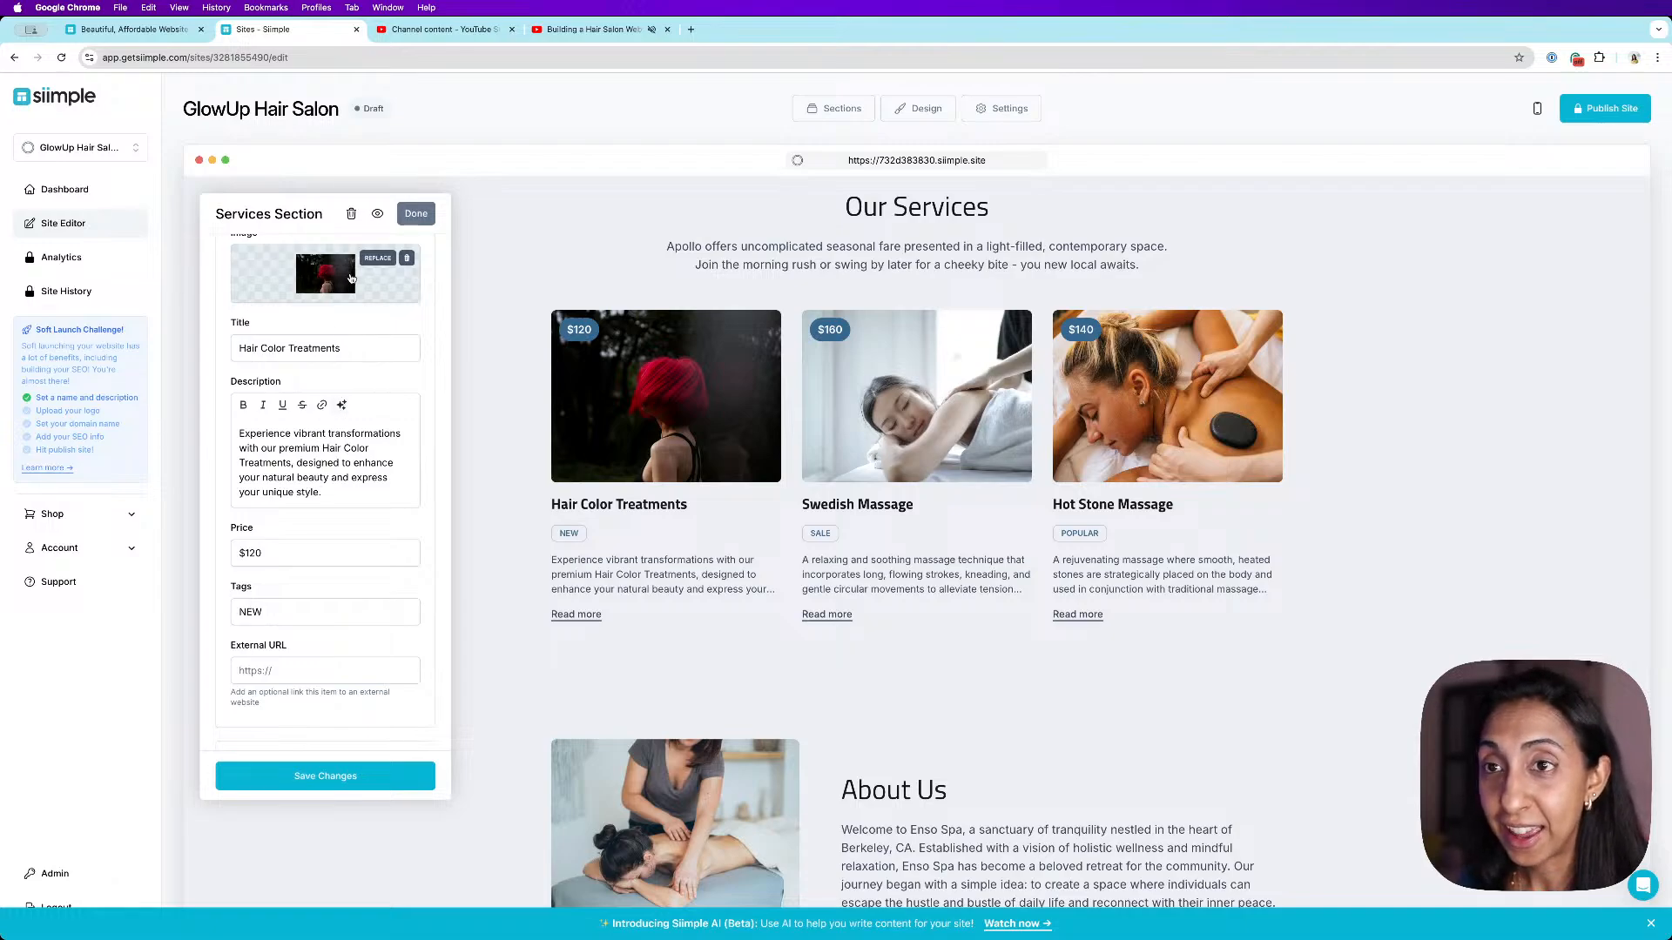
click(384, 774)
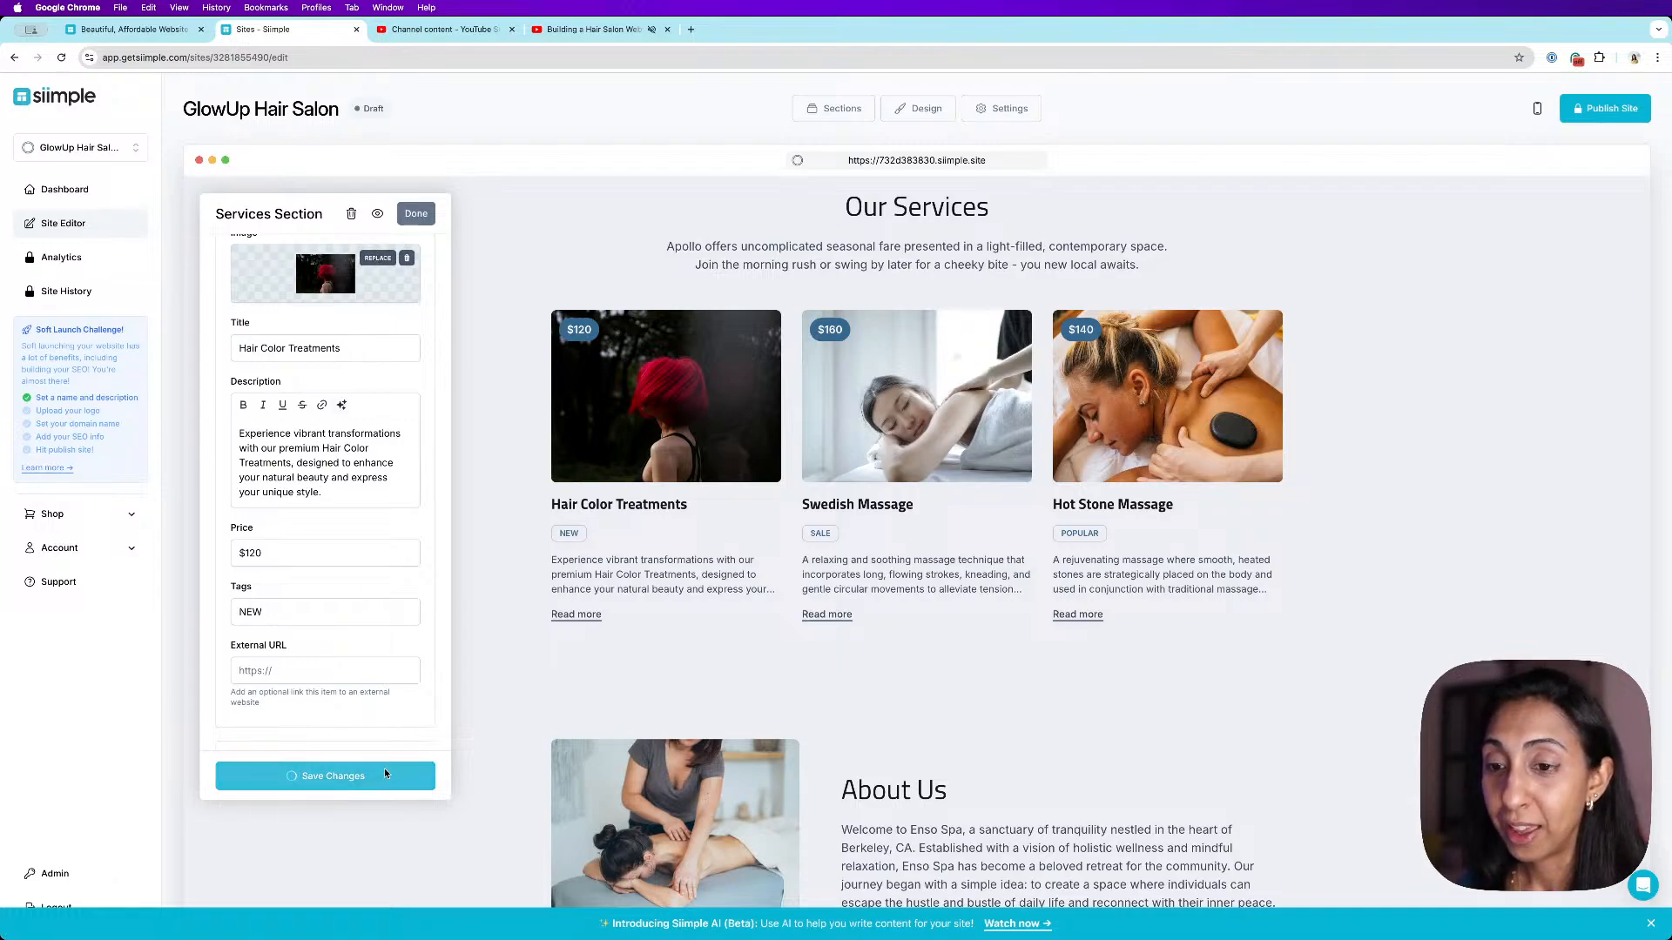
click(417, 218)
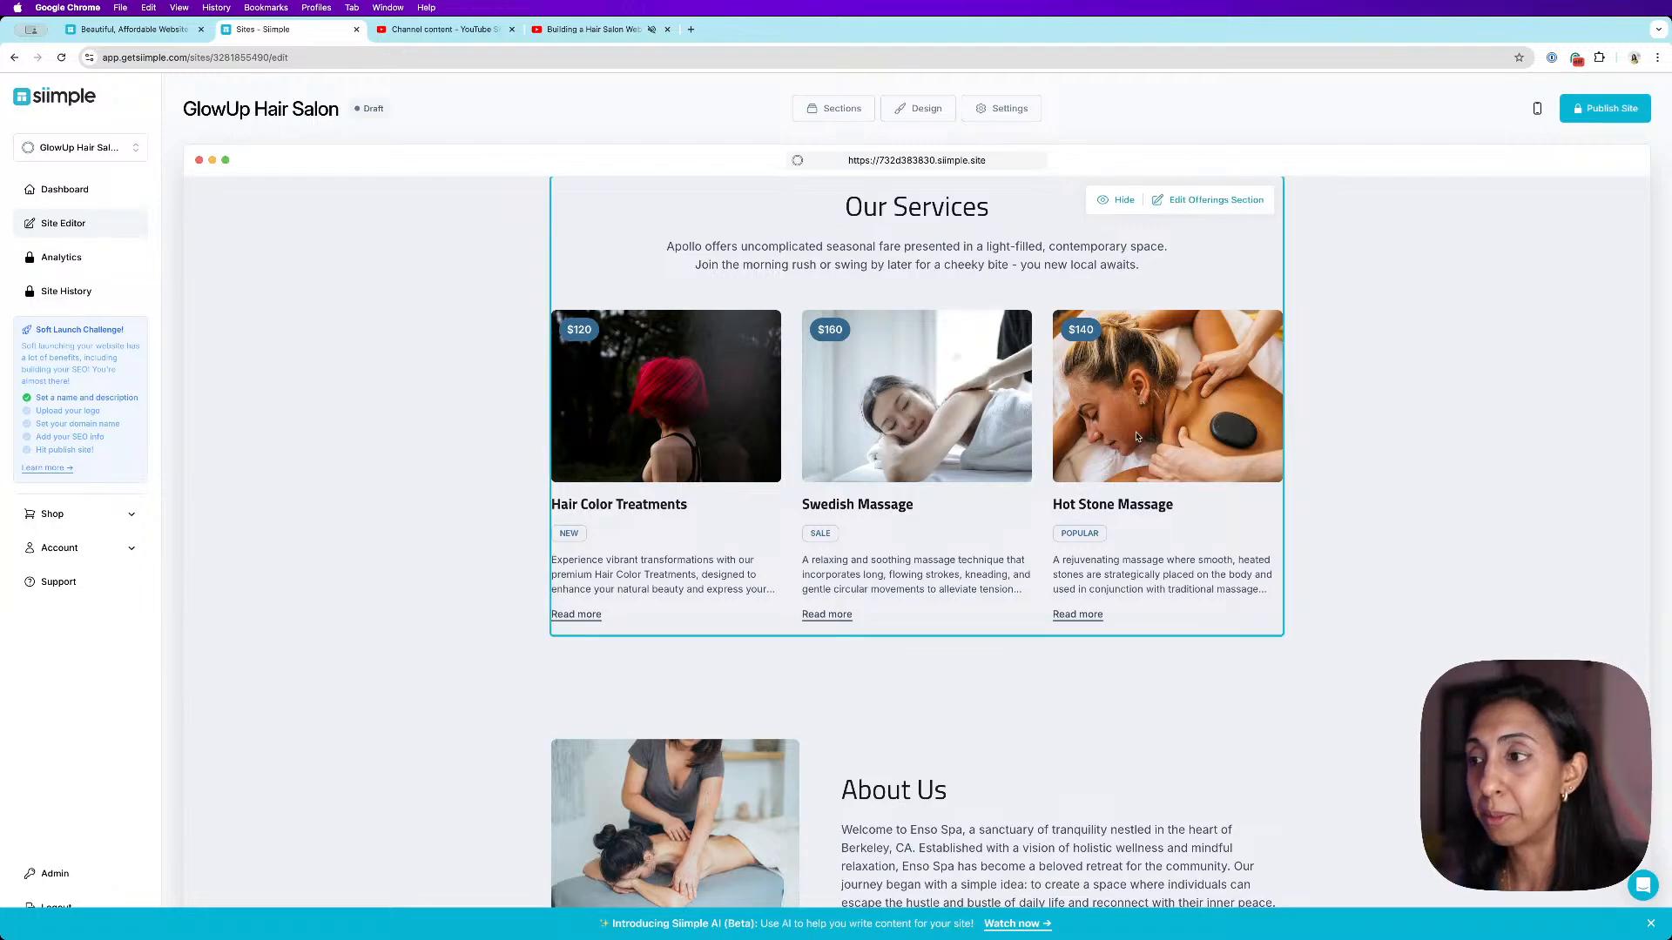
- Replace the About Us section image with a stock photo found by searching "stylist"
scroll(1555, 520, down, 2)
scroll(1555, 520, down, 2)
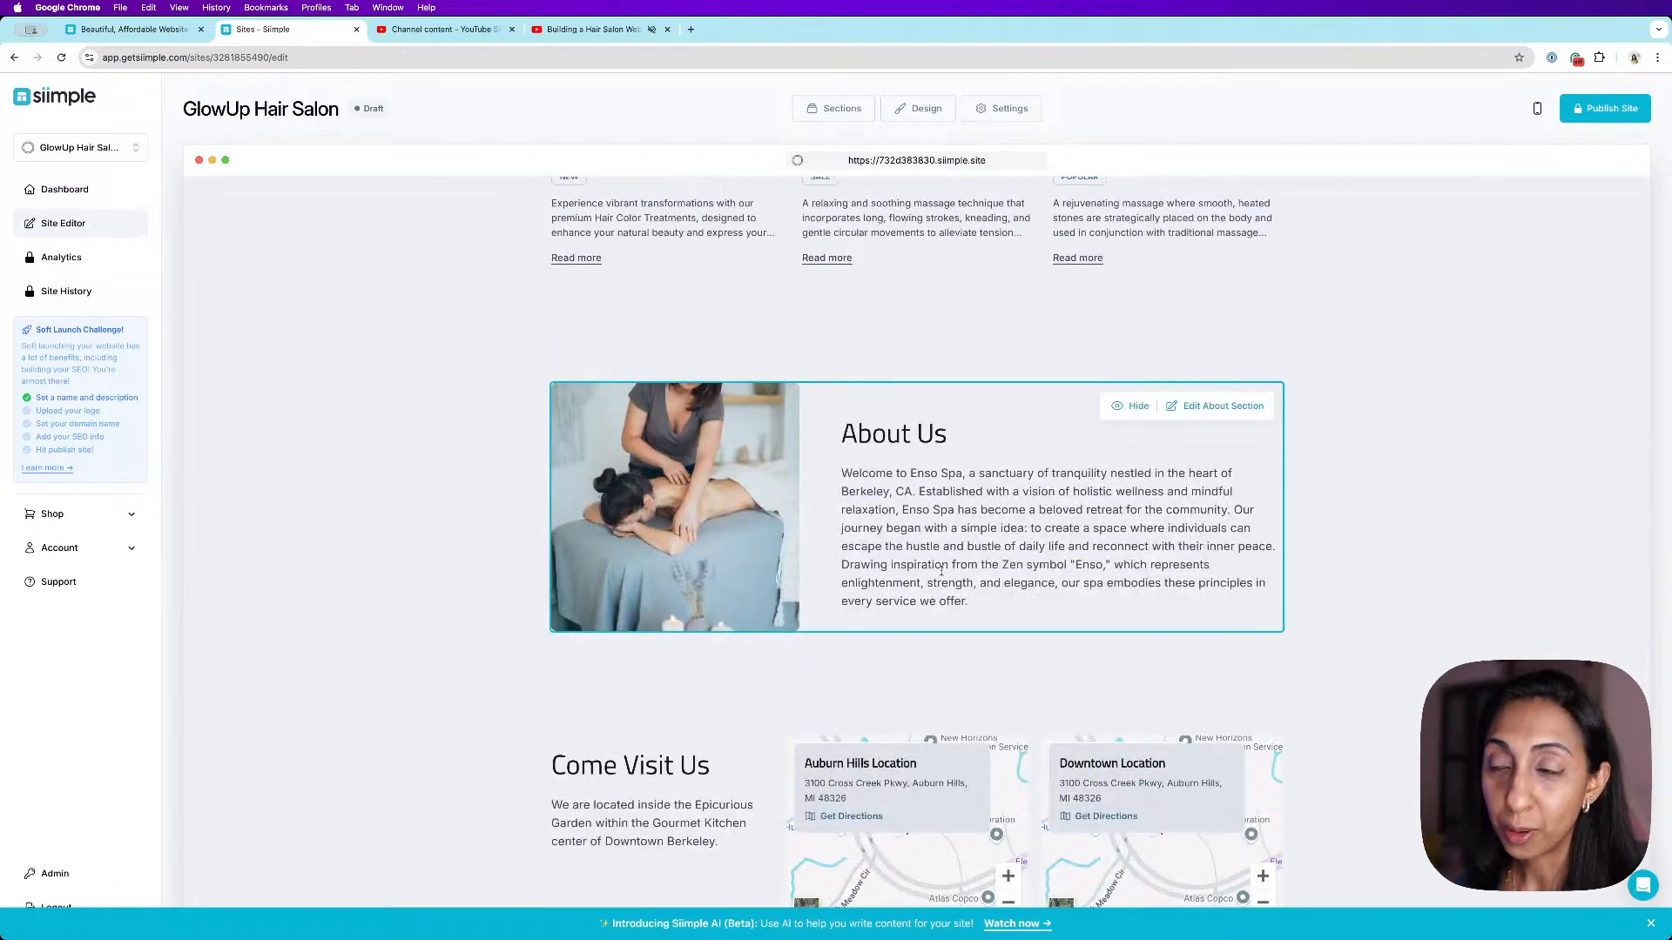
click(1223, 406)
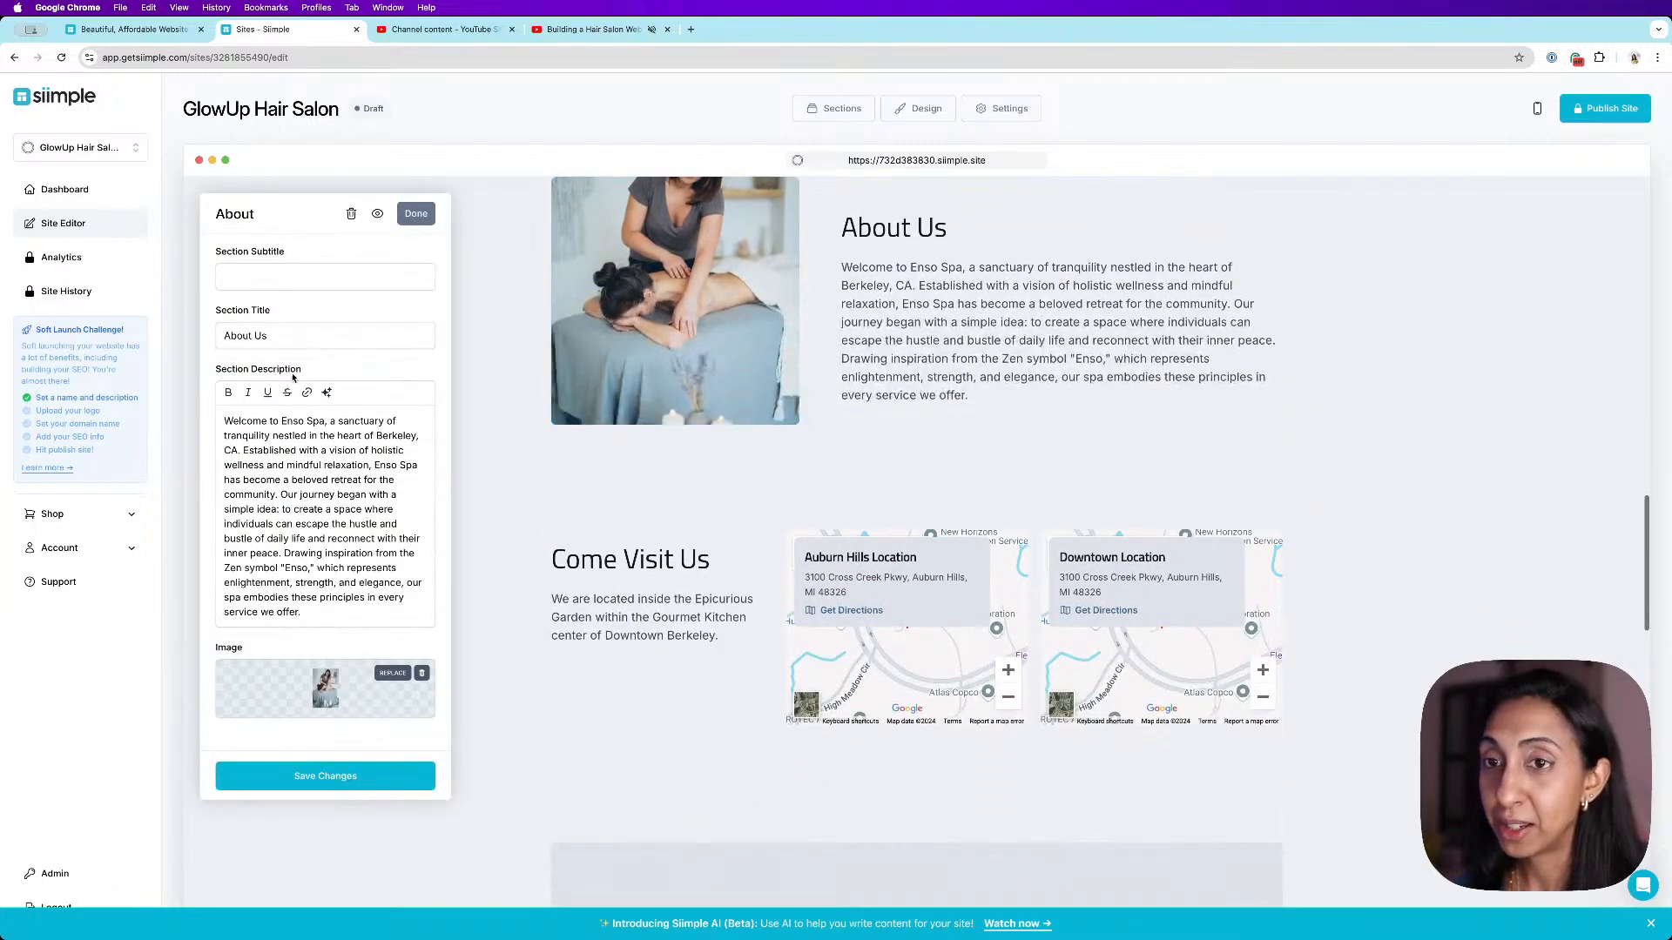
click(392, 676)
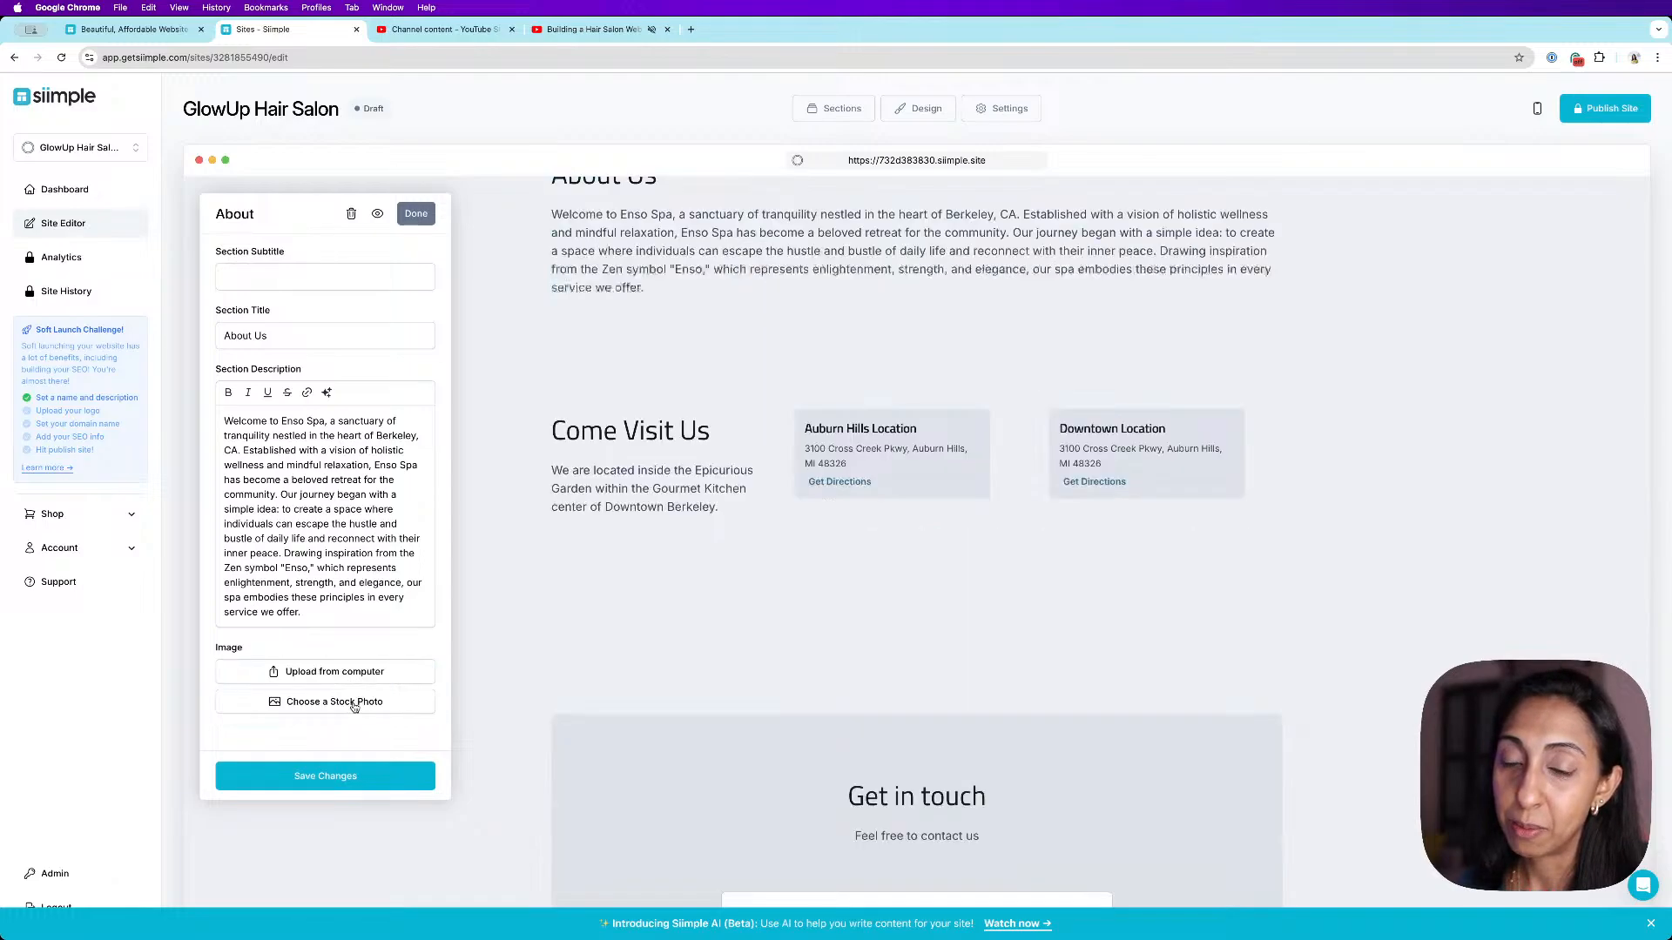
click(355, 702)
click(336, 160)
text(stylist)
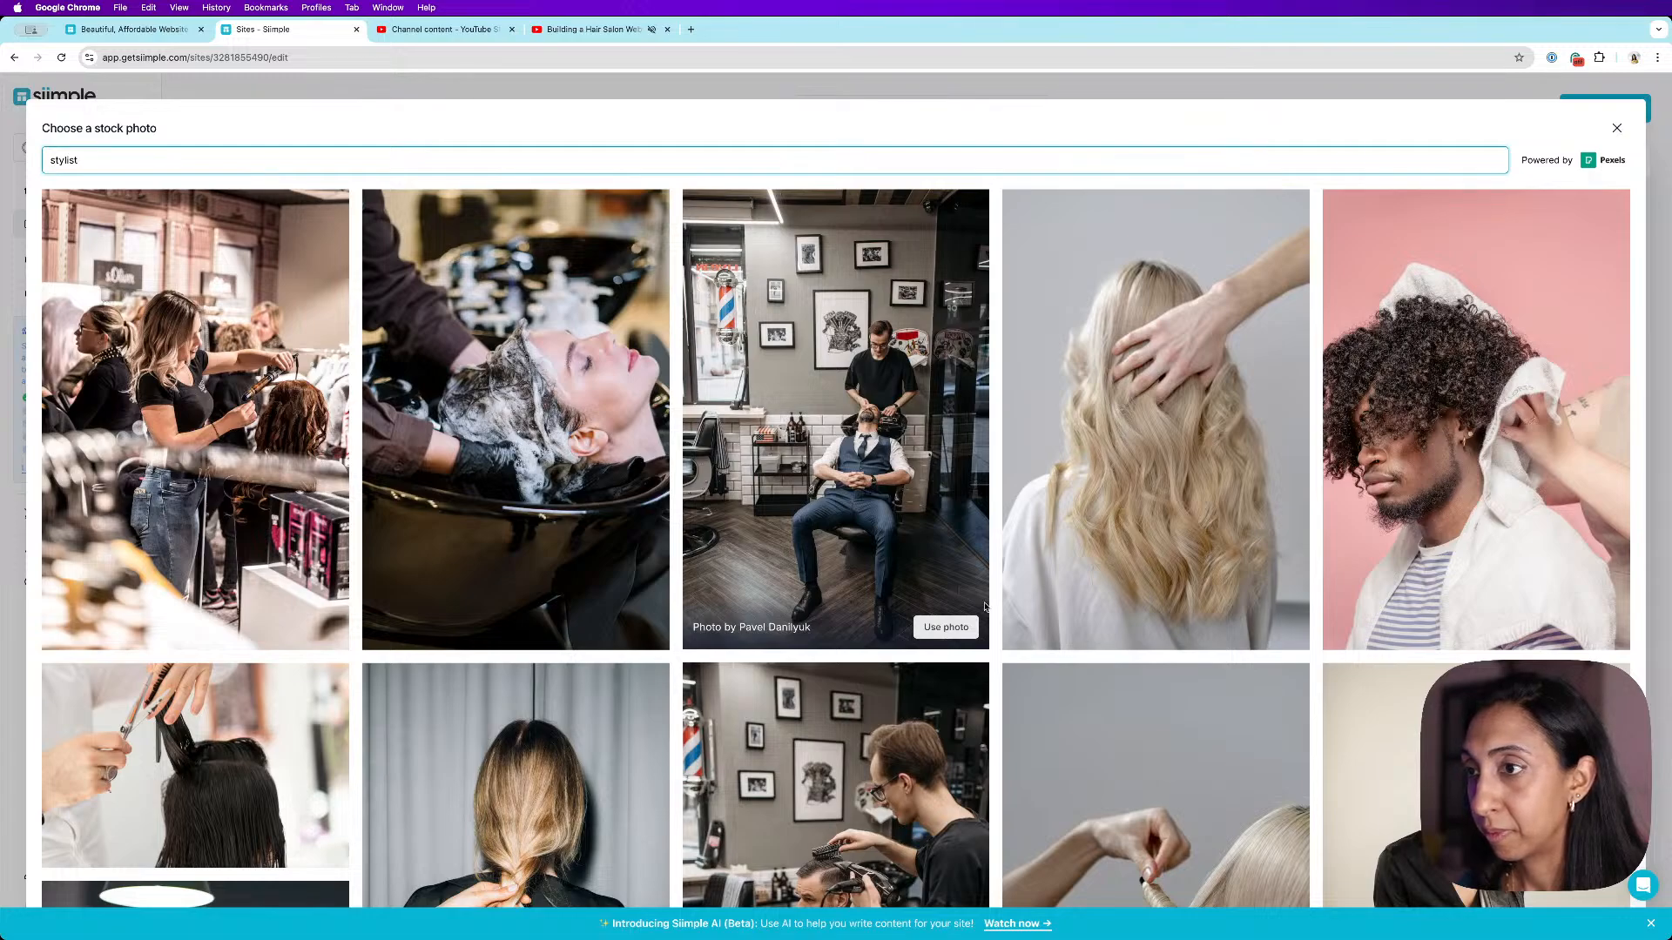
click(949, 627)
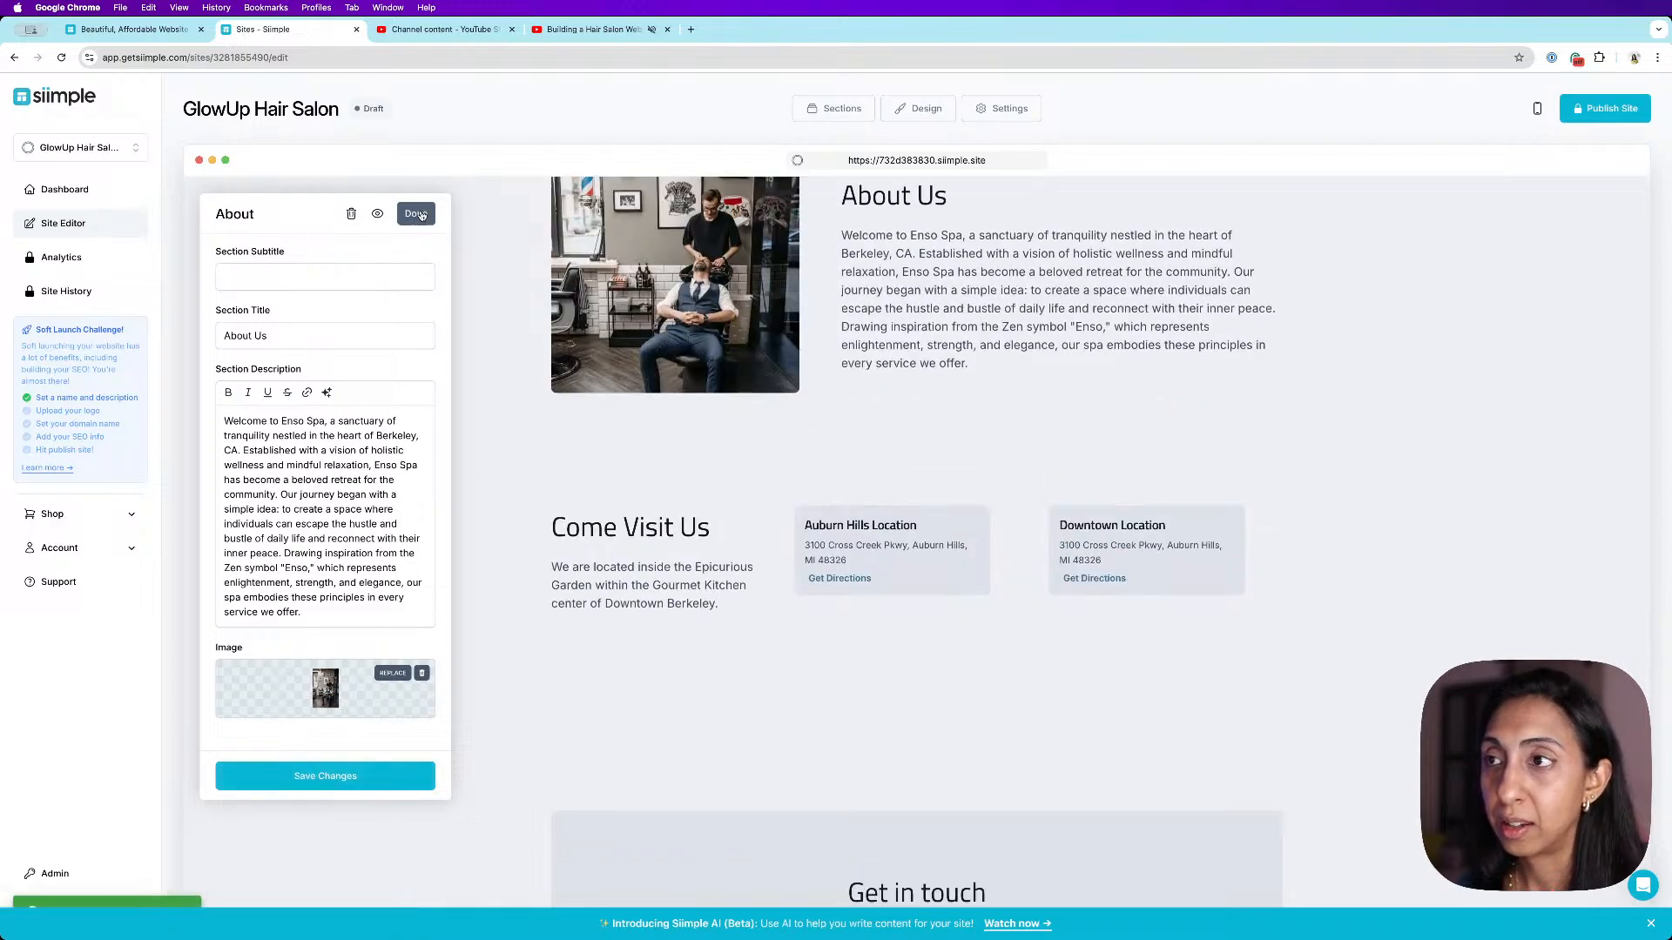
- Open the Locations section editor, examine the Auburn Hills Location entry, and close the editor
scroll(1211, 522, down, 2)
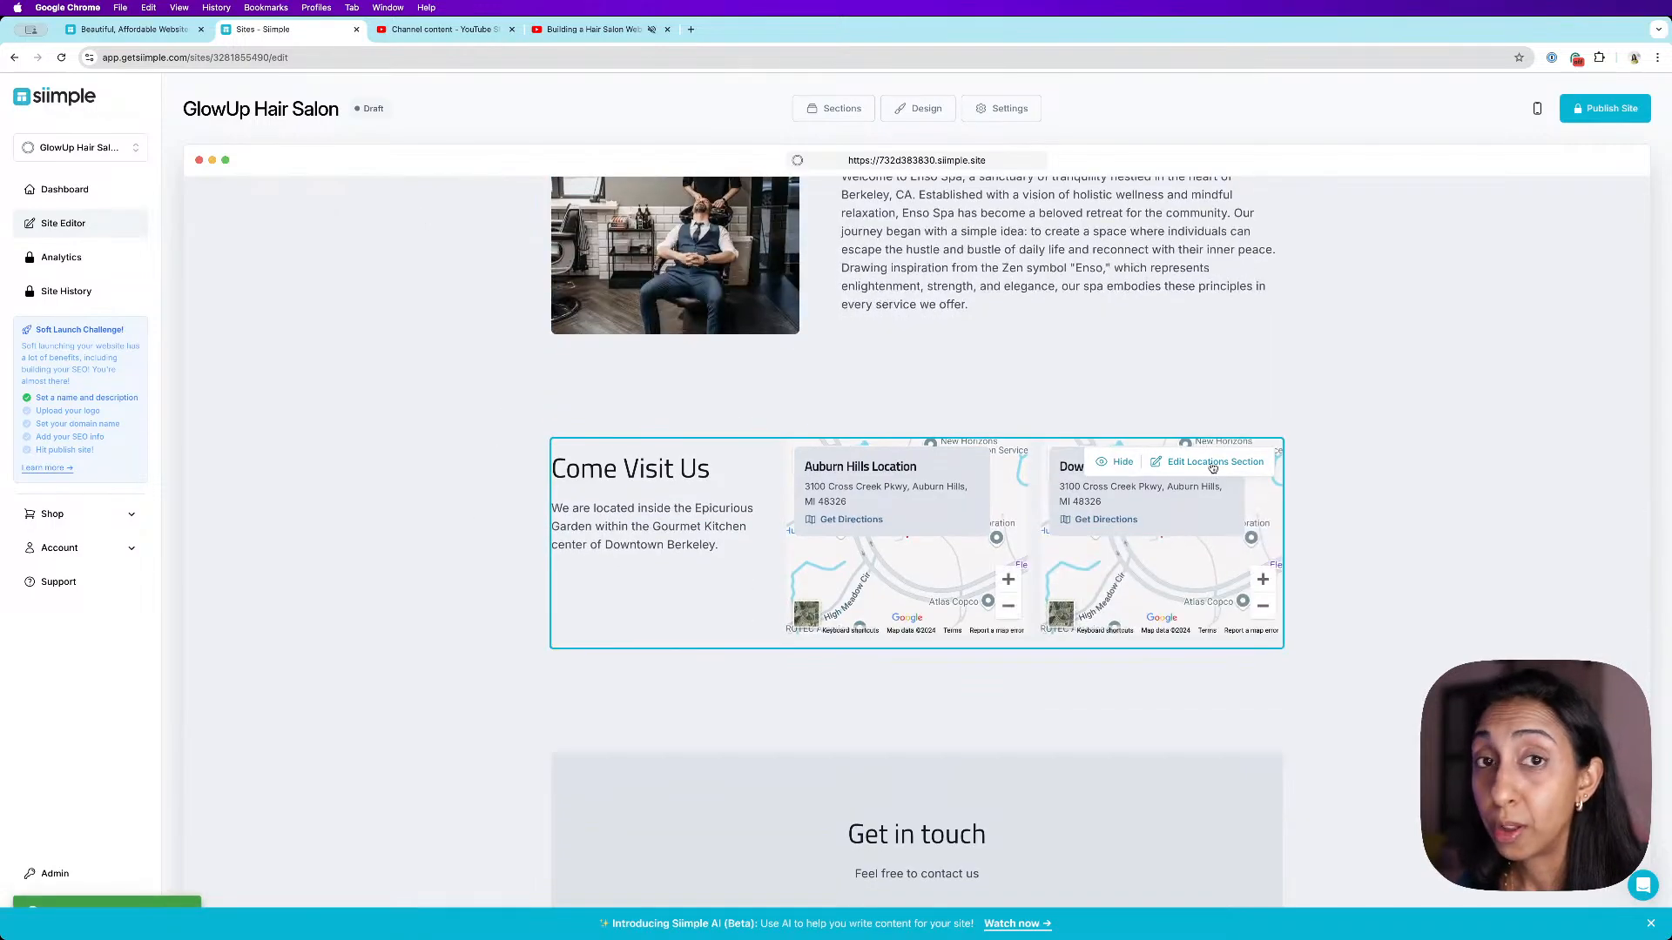
click(1210, 462)
click(421, 518)
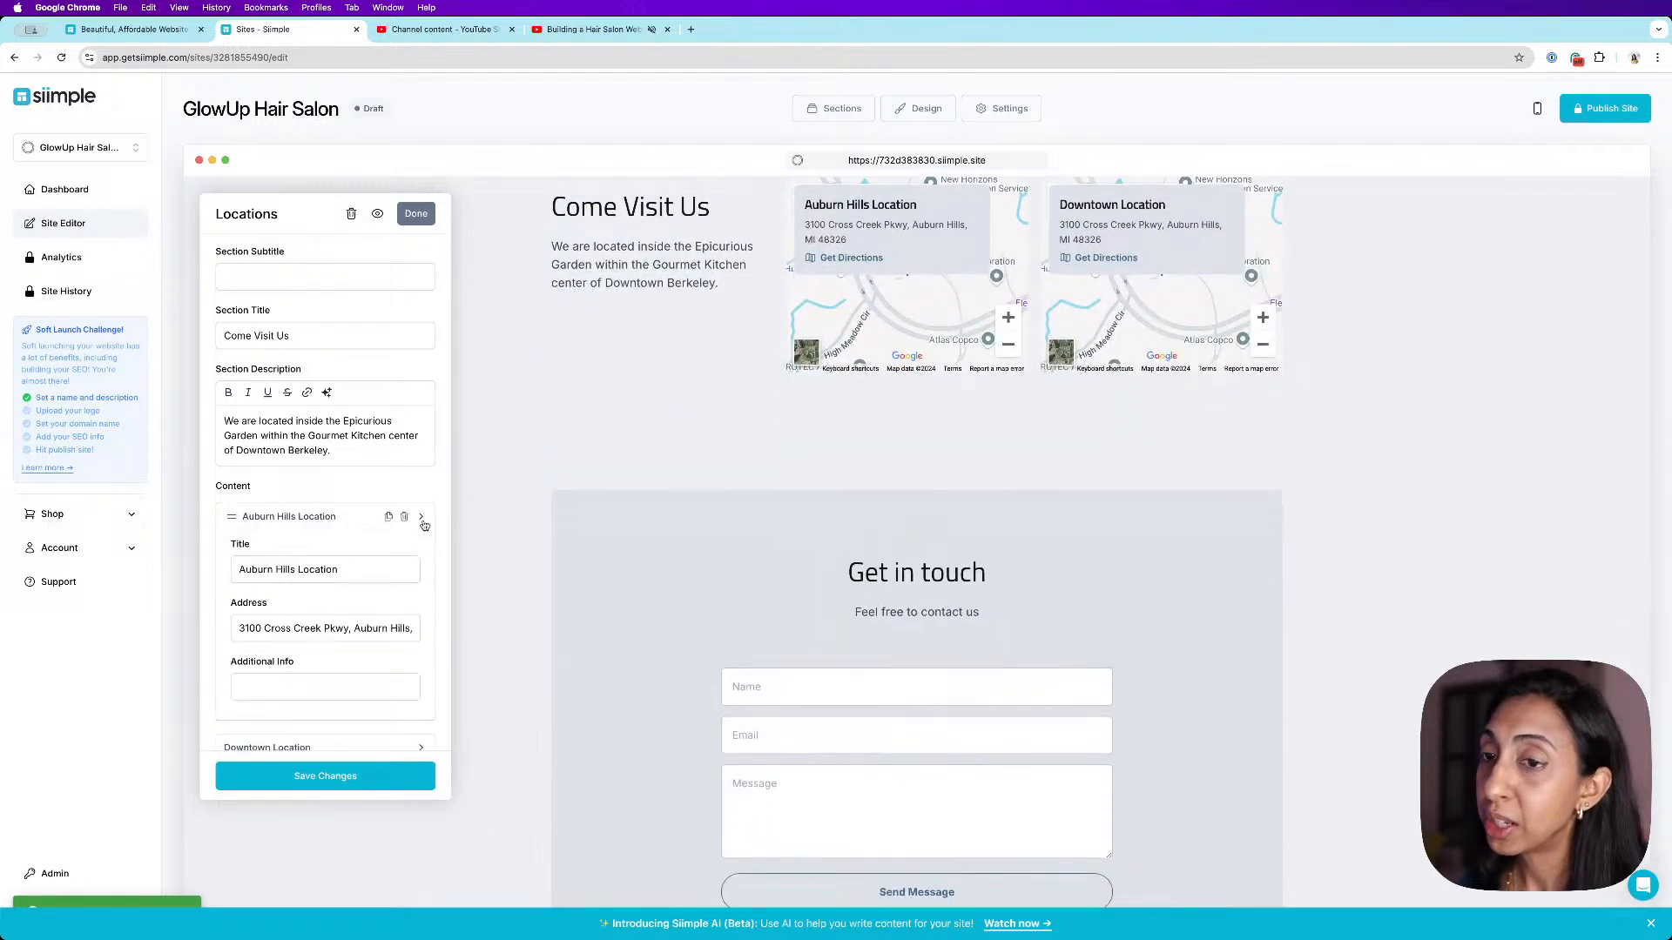
scroll(418, 520, down, 2)
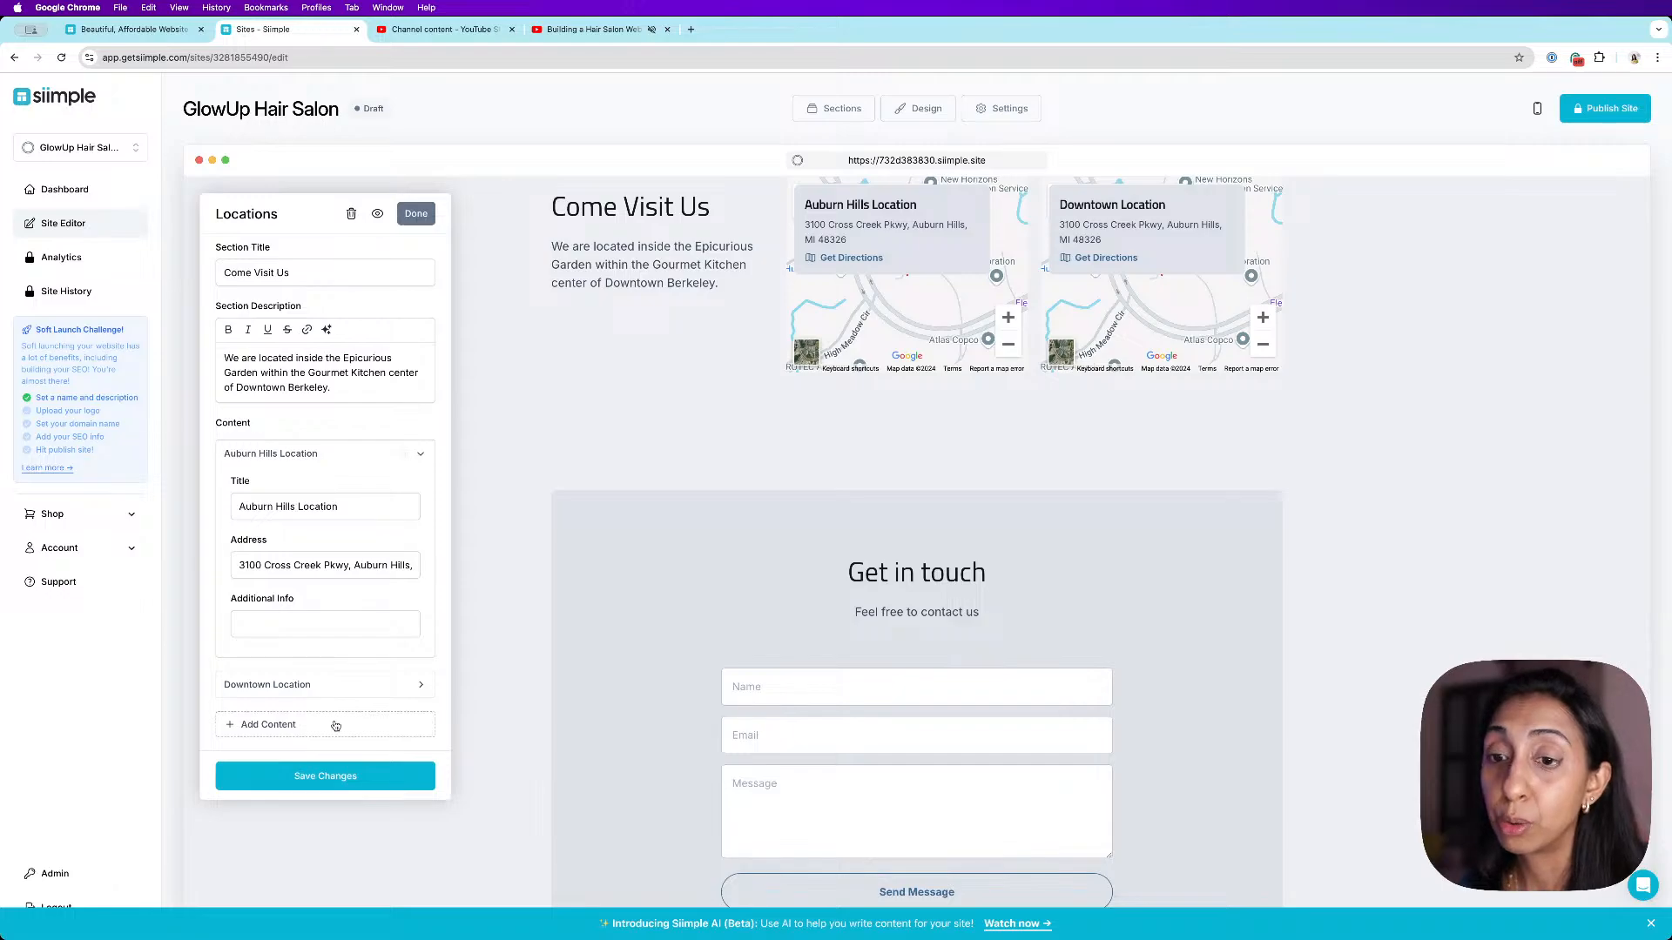
click(407, 219)
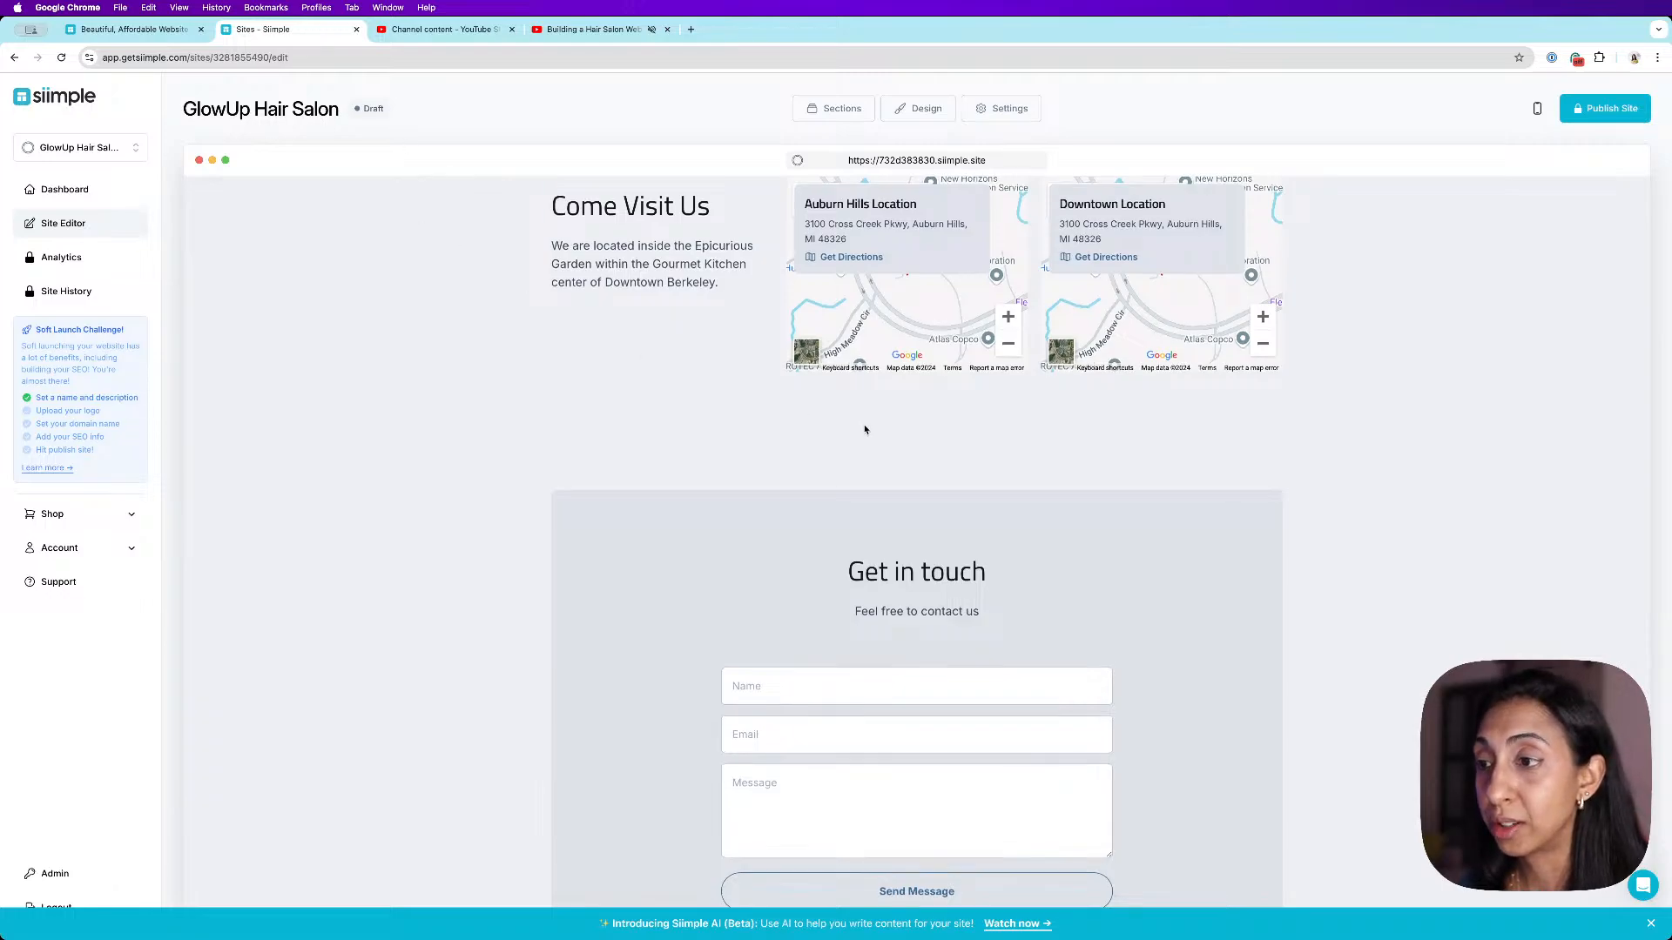
- Open the site settings and review the domain name options and contact form email field
scroll(1063, 294, down, 3)
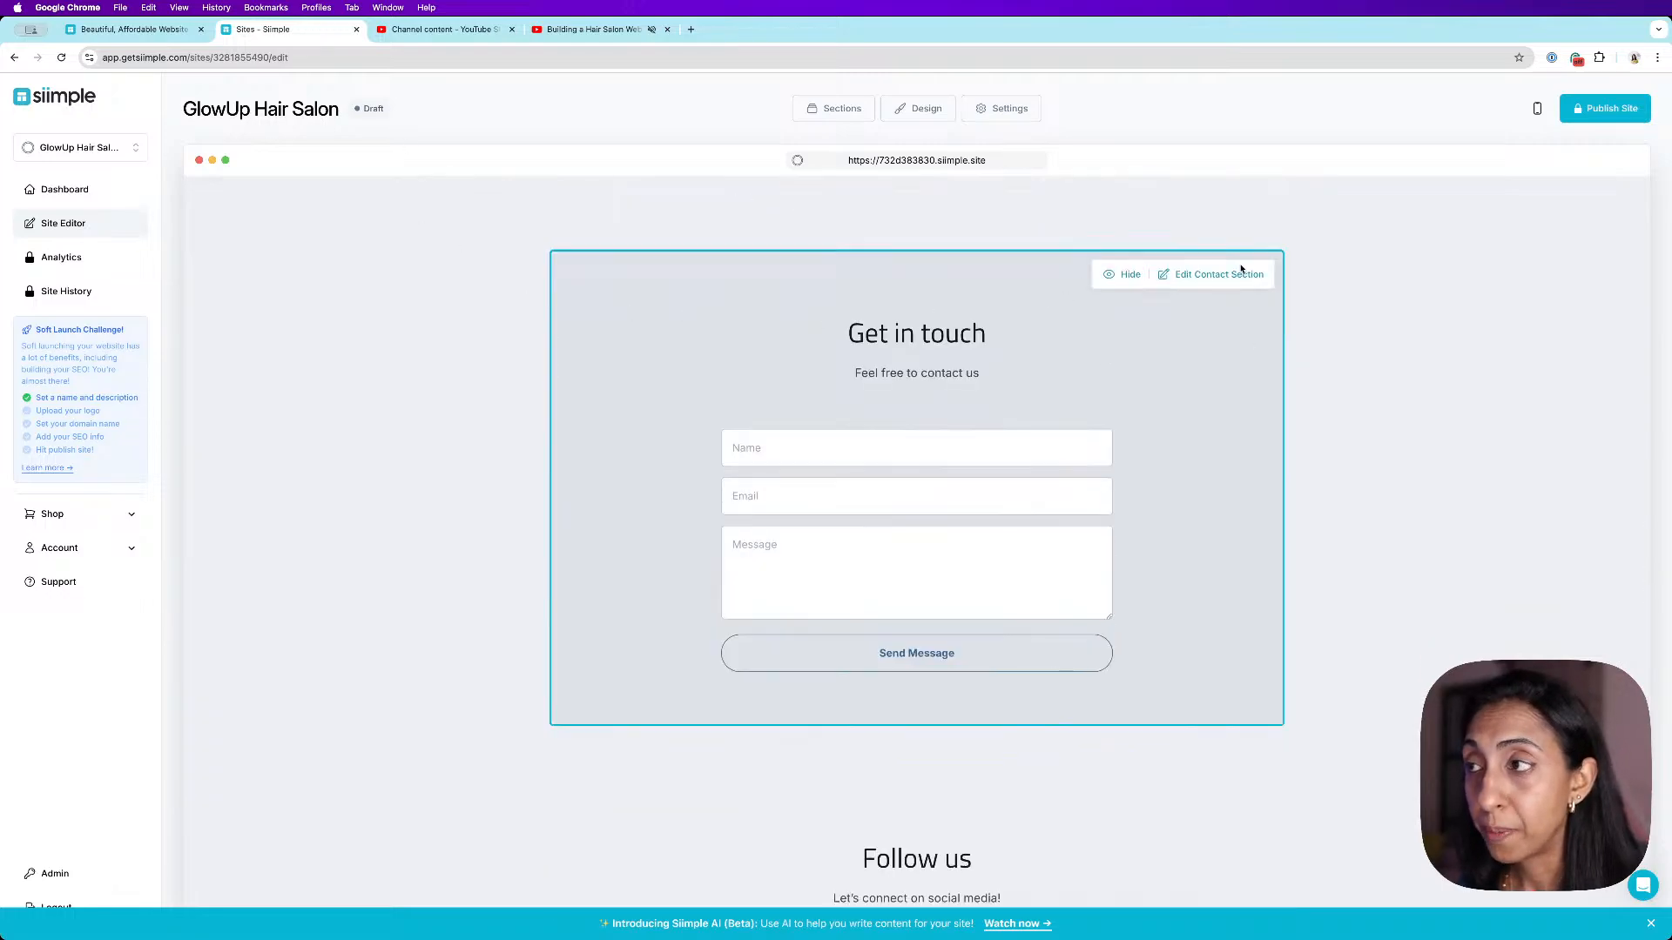
click(1014, 113)
click(368, 600)
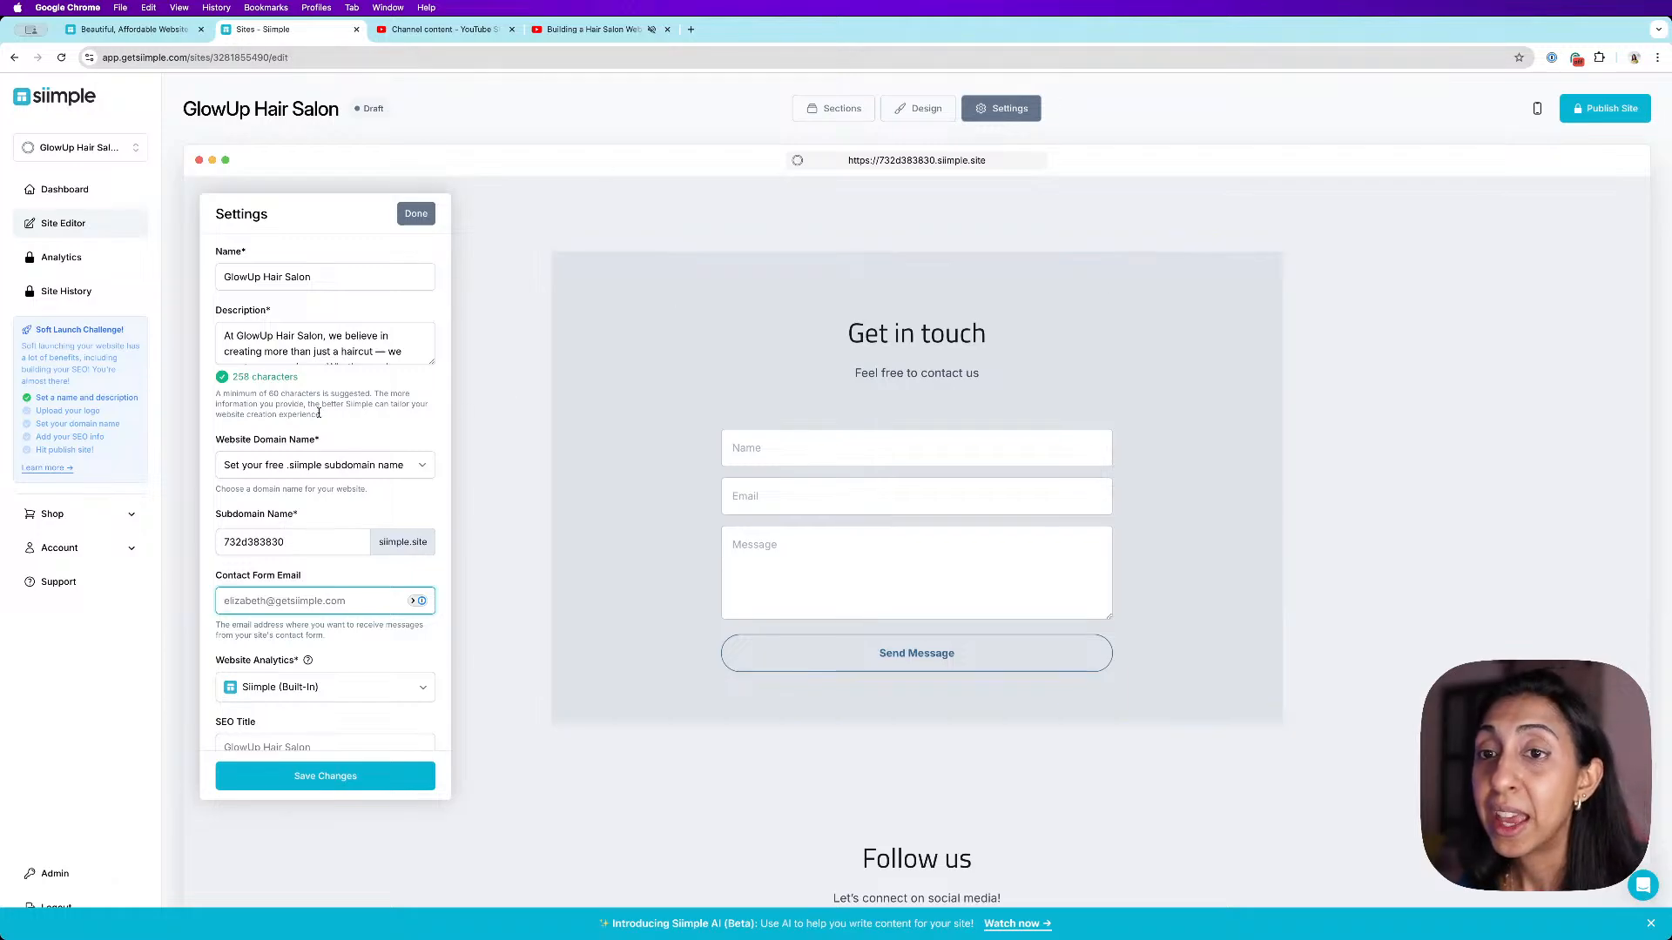
click(404, 468)
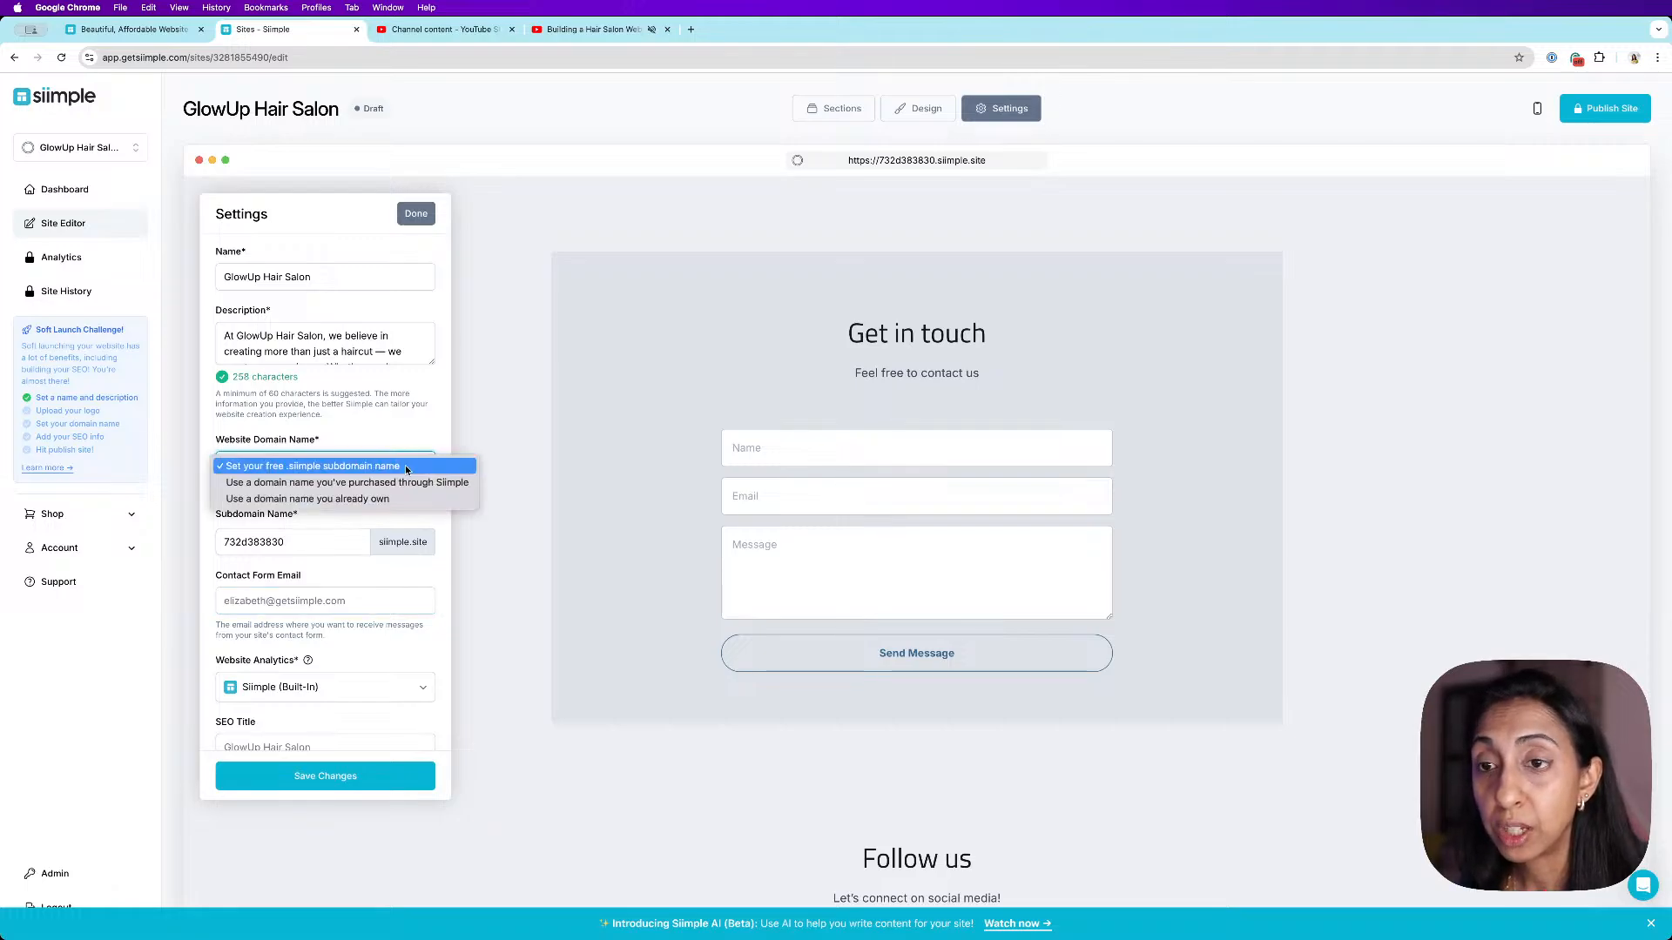
click(405, 467)
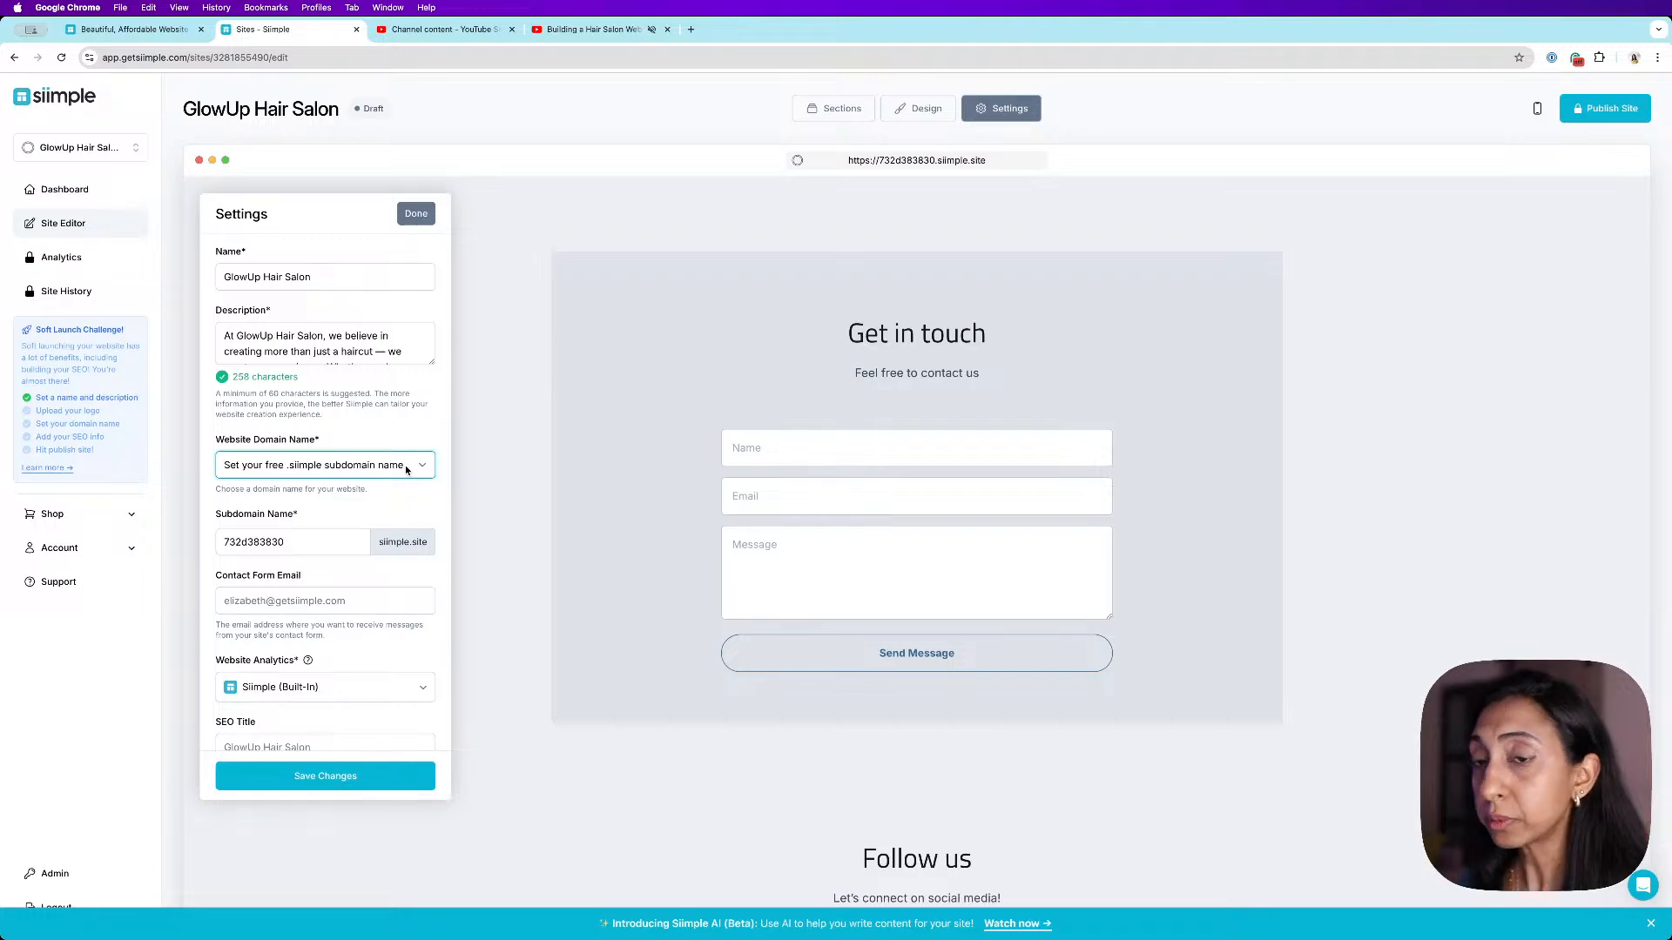
click(405, 469)
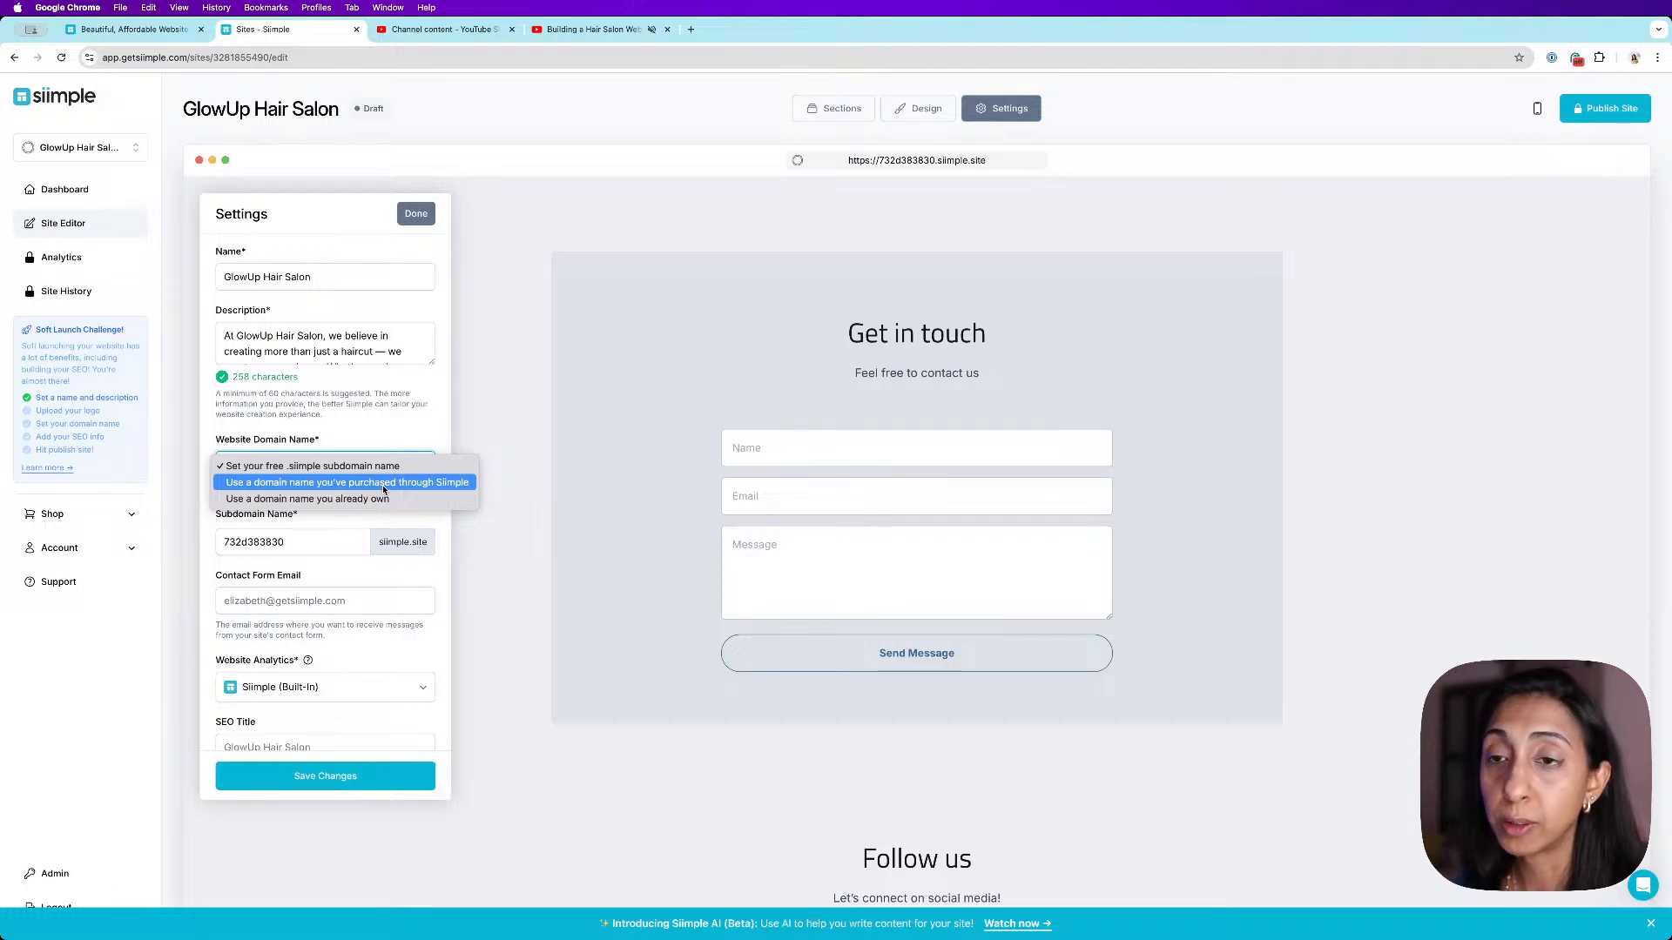
click(362, 439)
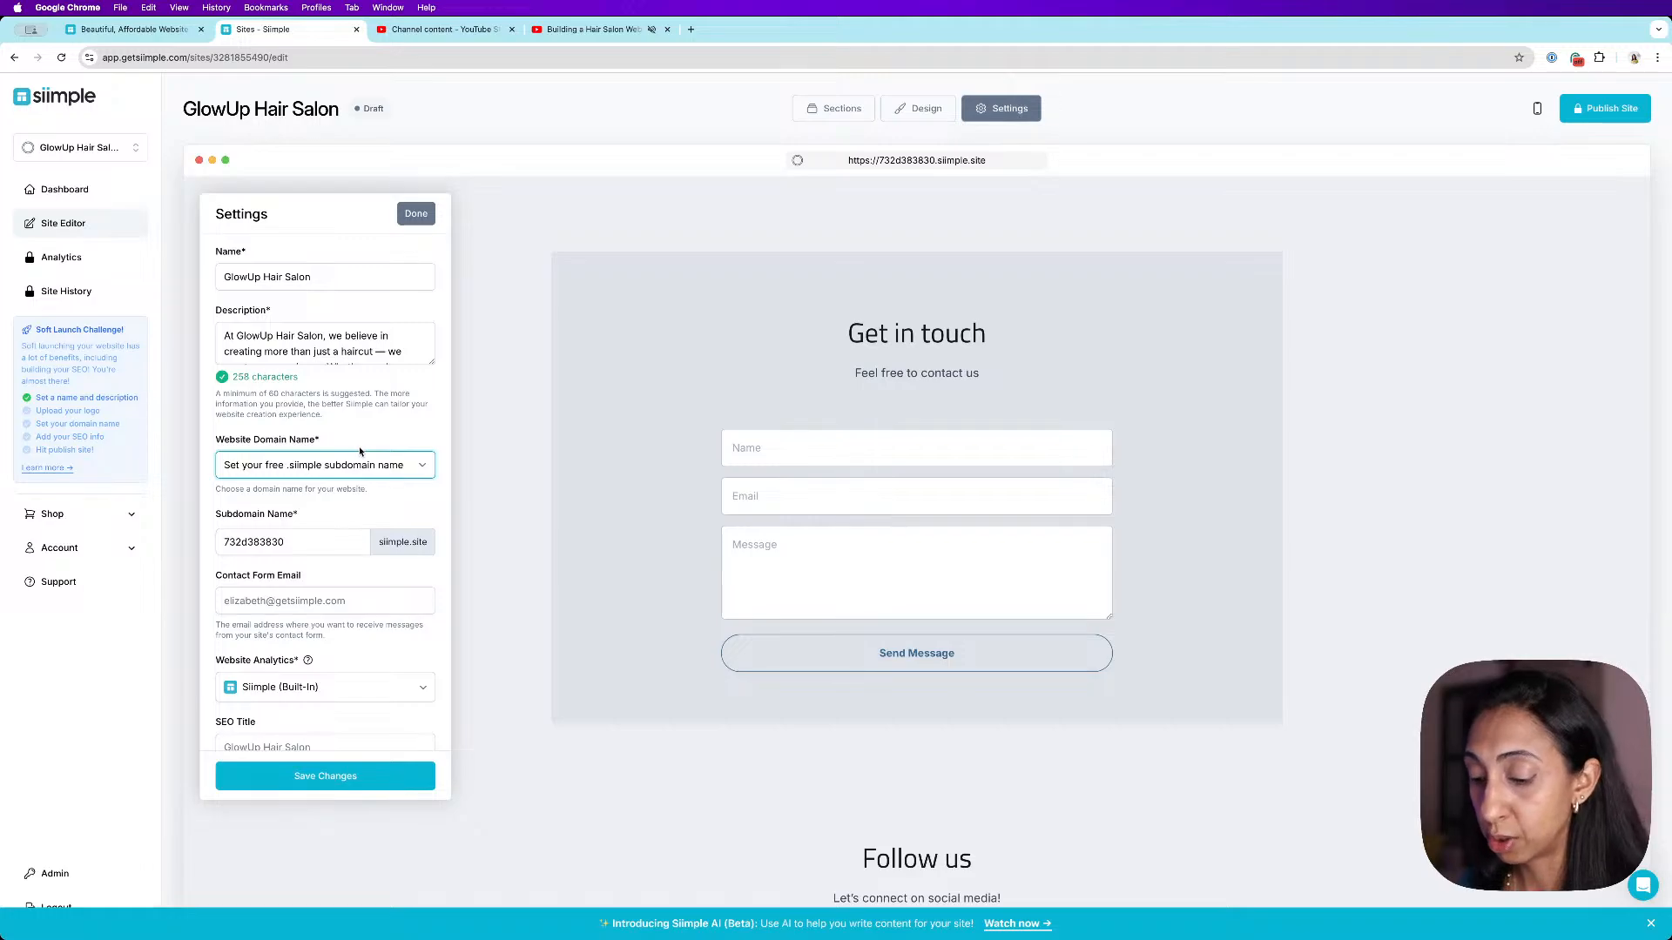
scroll(355, 640, down, 5)
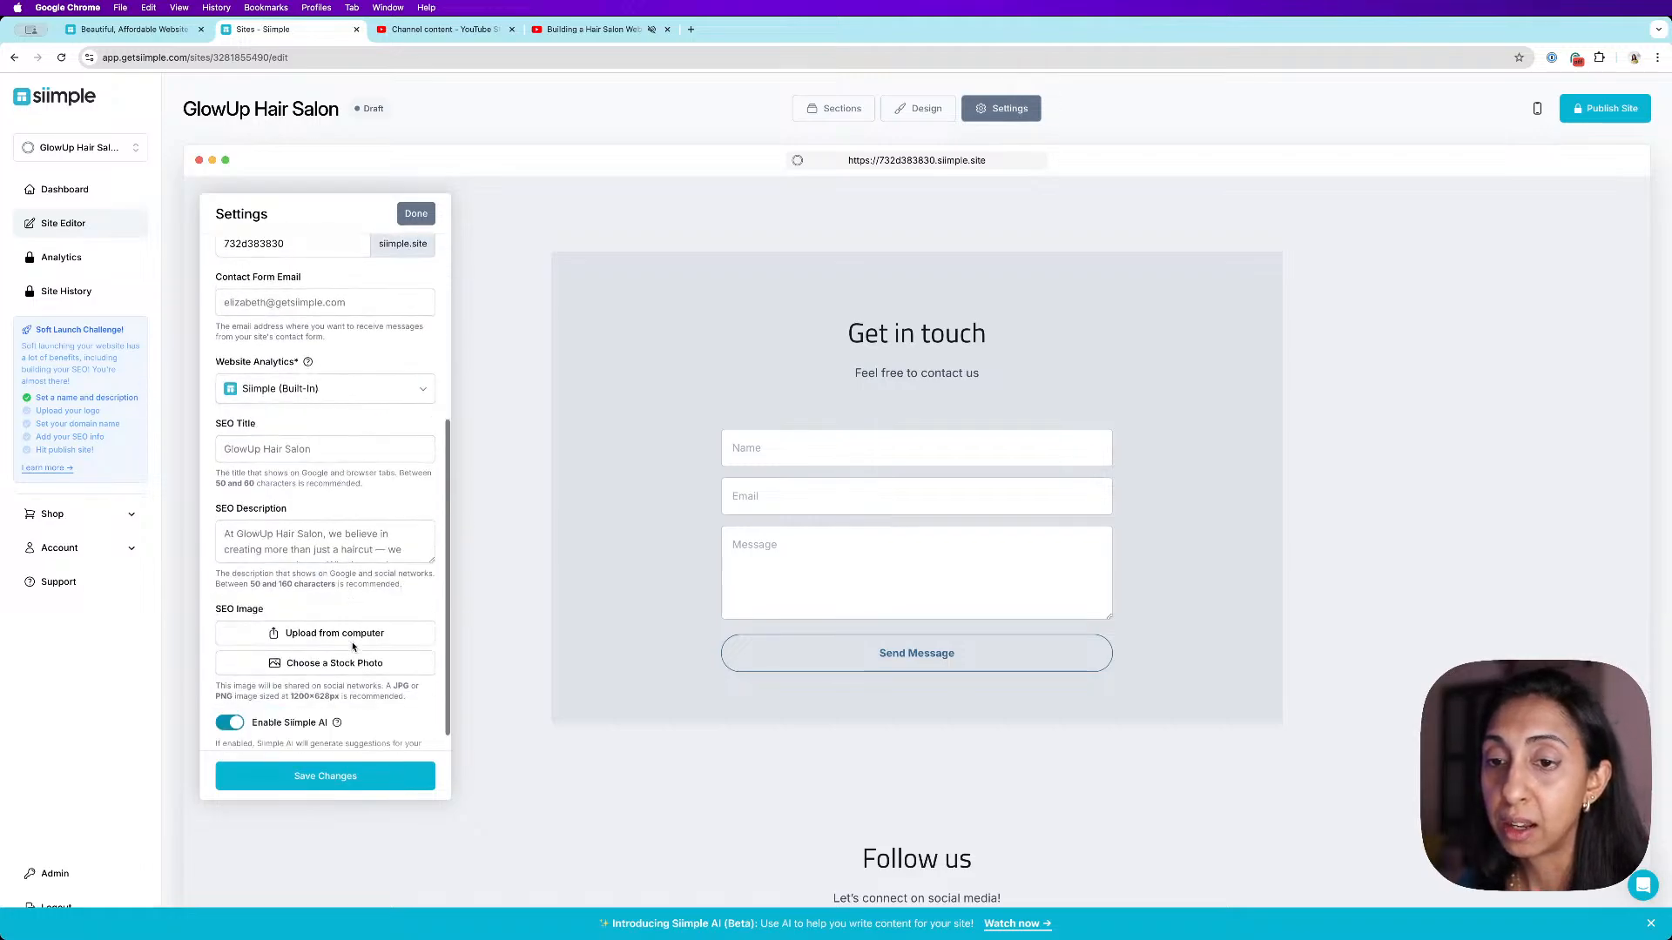
scroll(355, 638, up, 5)
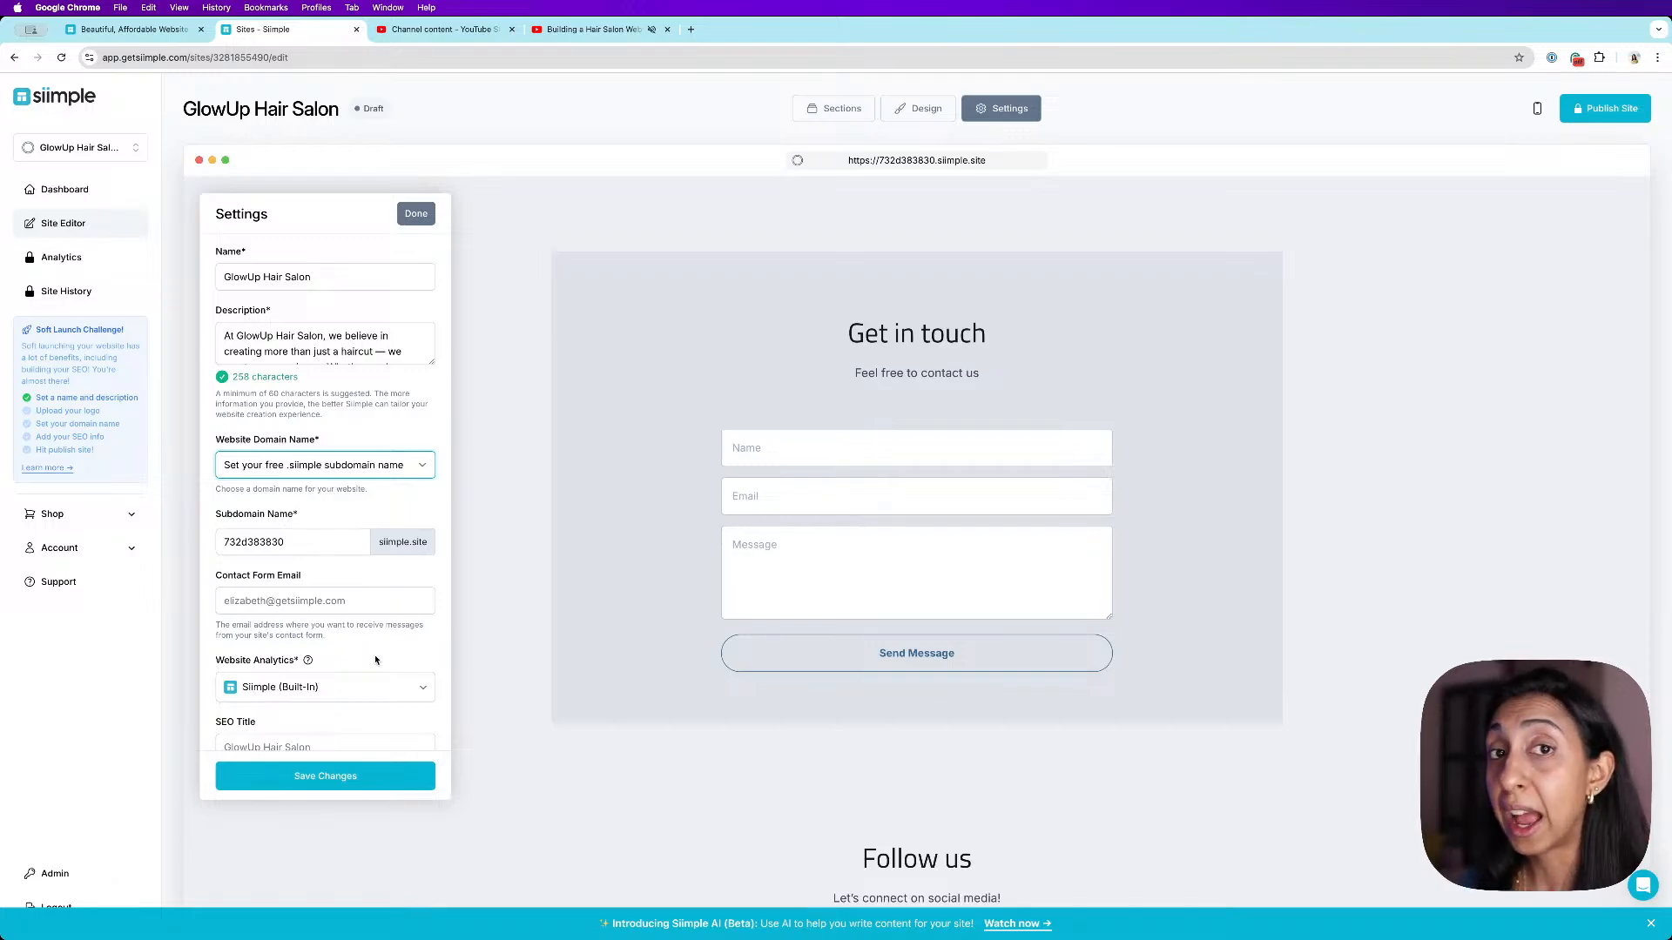
- Rename the Team section title to "Stylist Teams" and save the section
click(417, 218)
click(881, 538)
scroll(1104, 592, down, 6)
scroll(899, 525, down, 5)
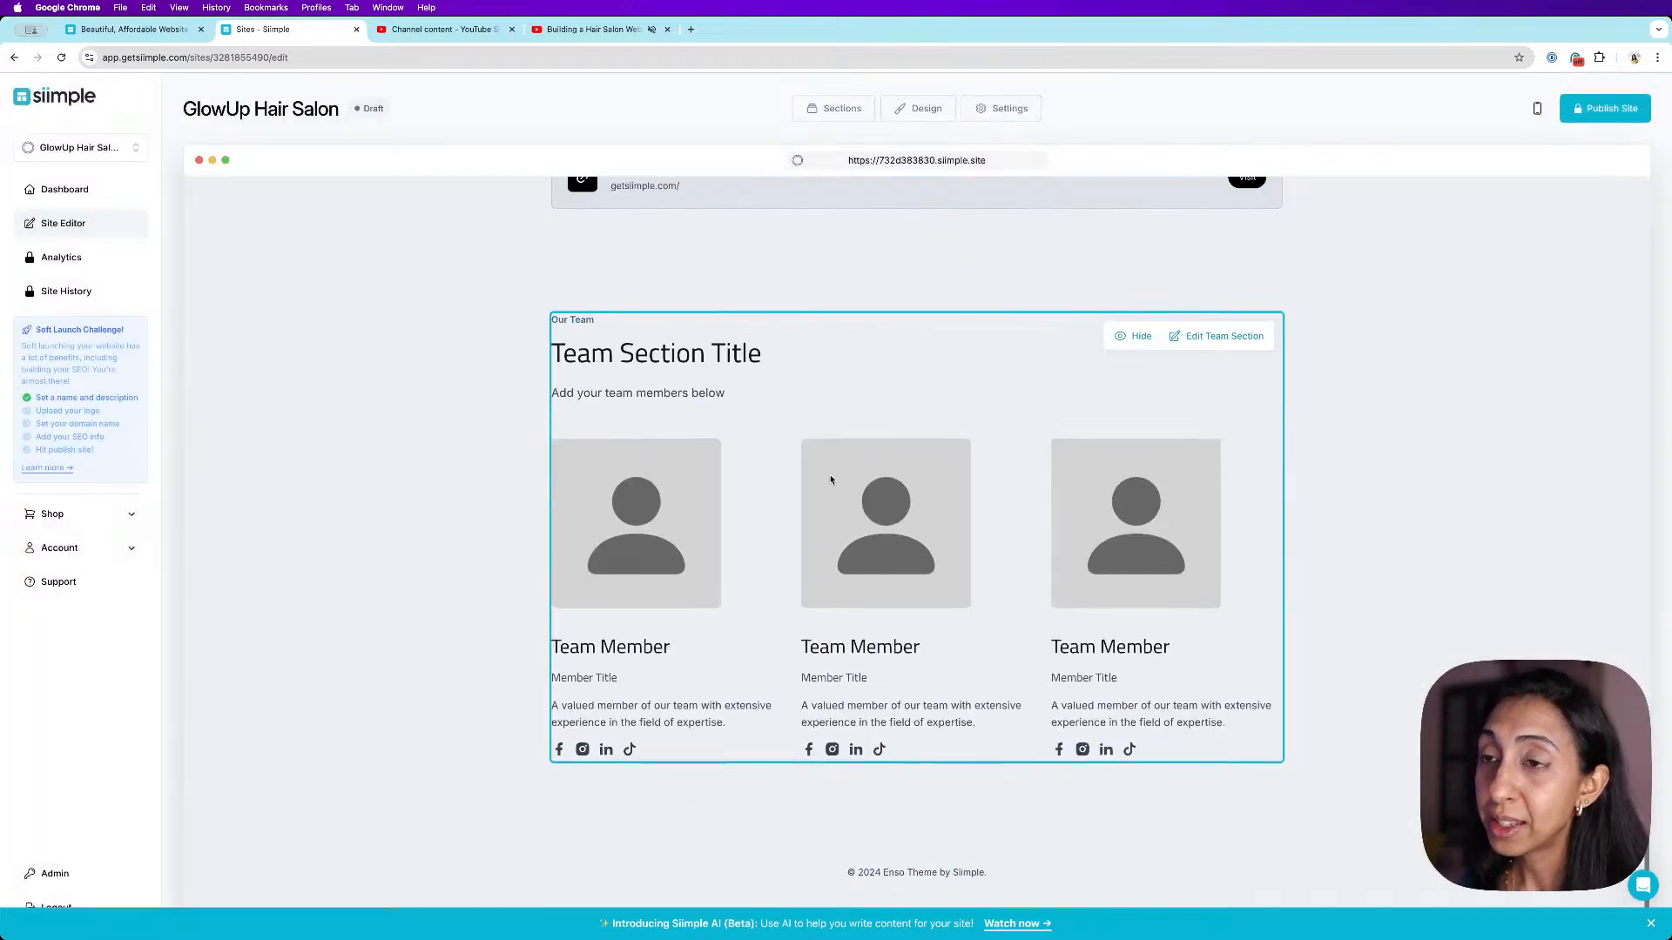
click(1224, 336)
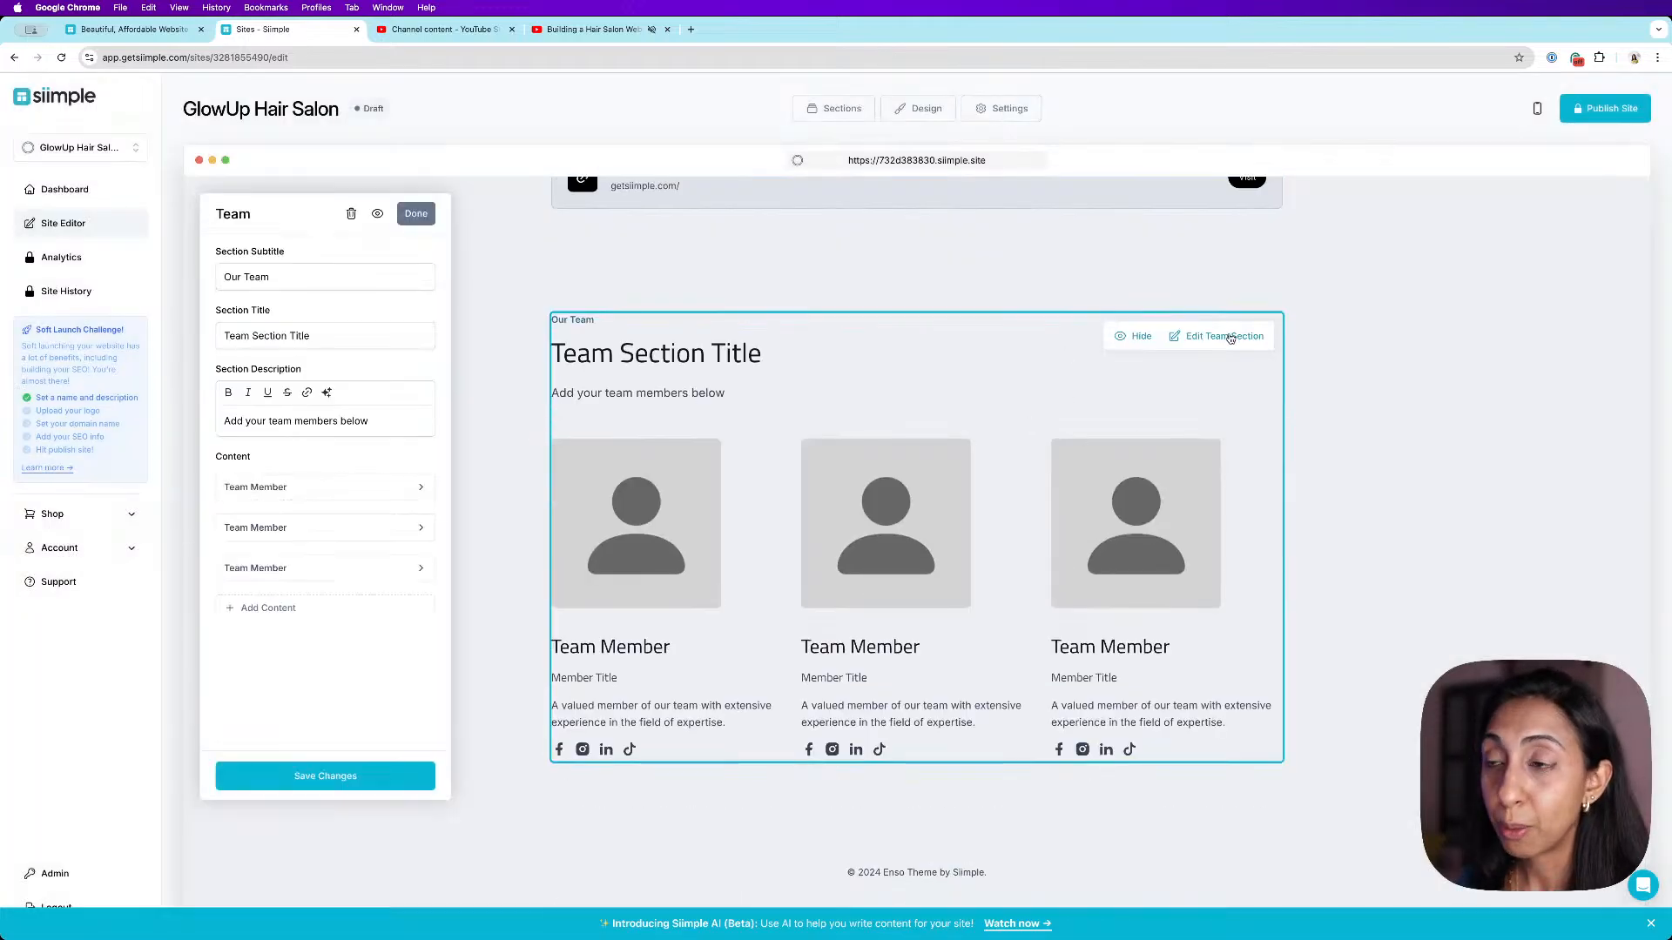
triple_click(339, 338)
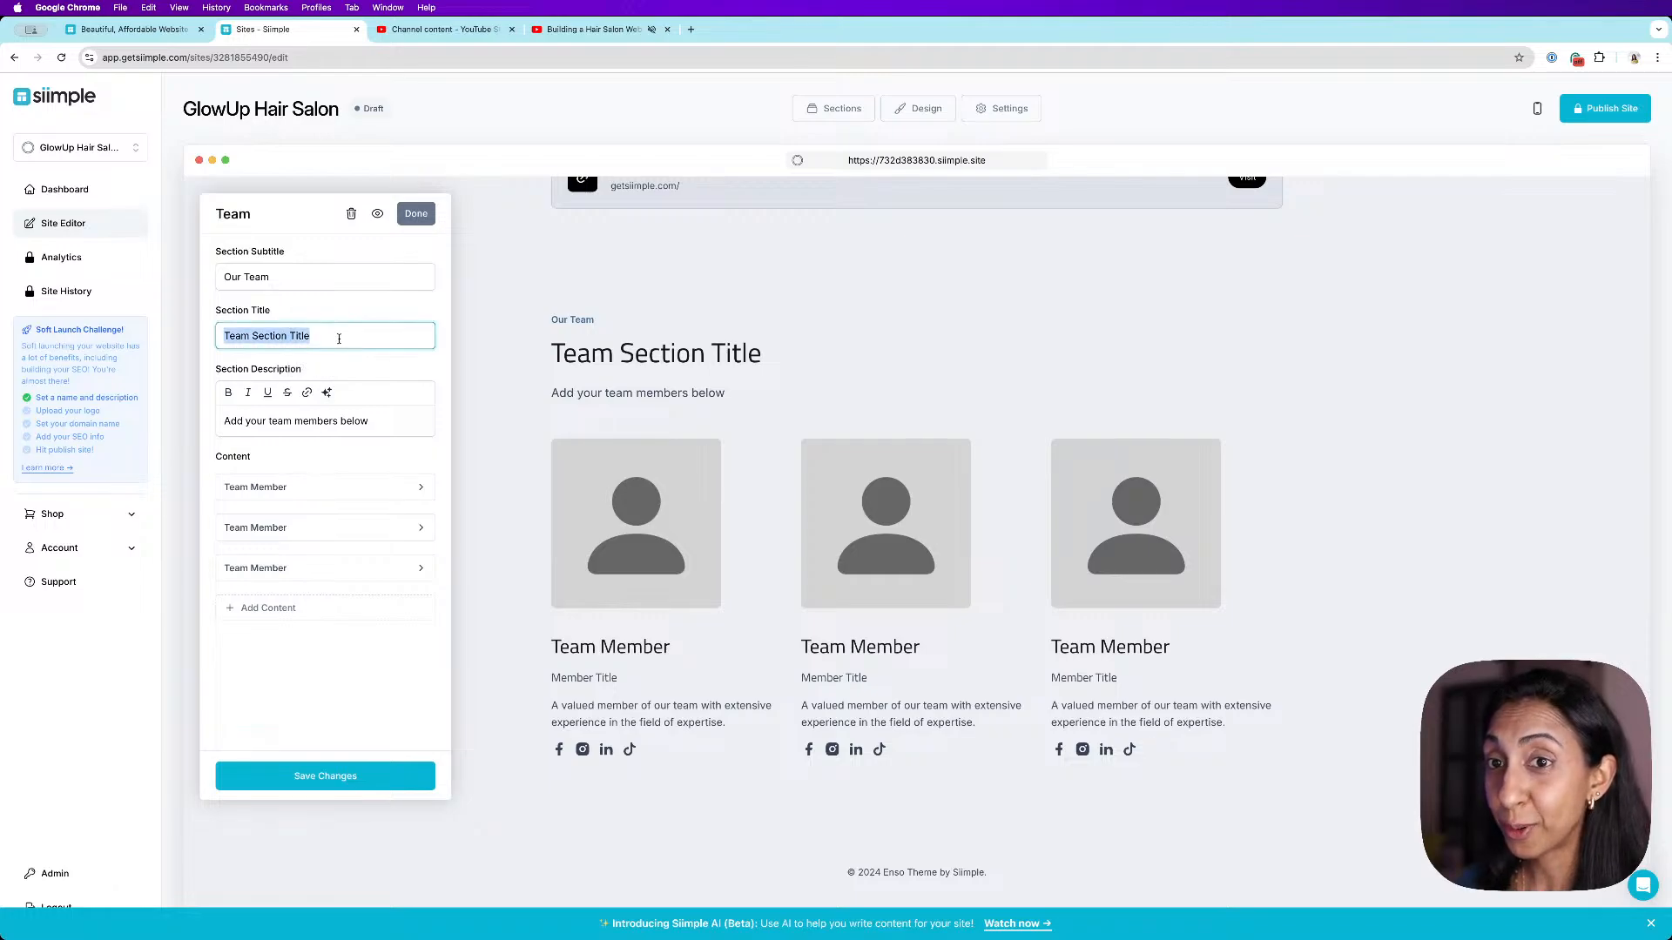
text(Stylist Teams)
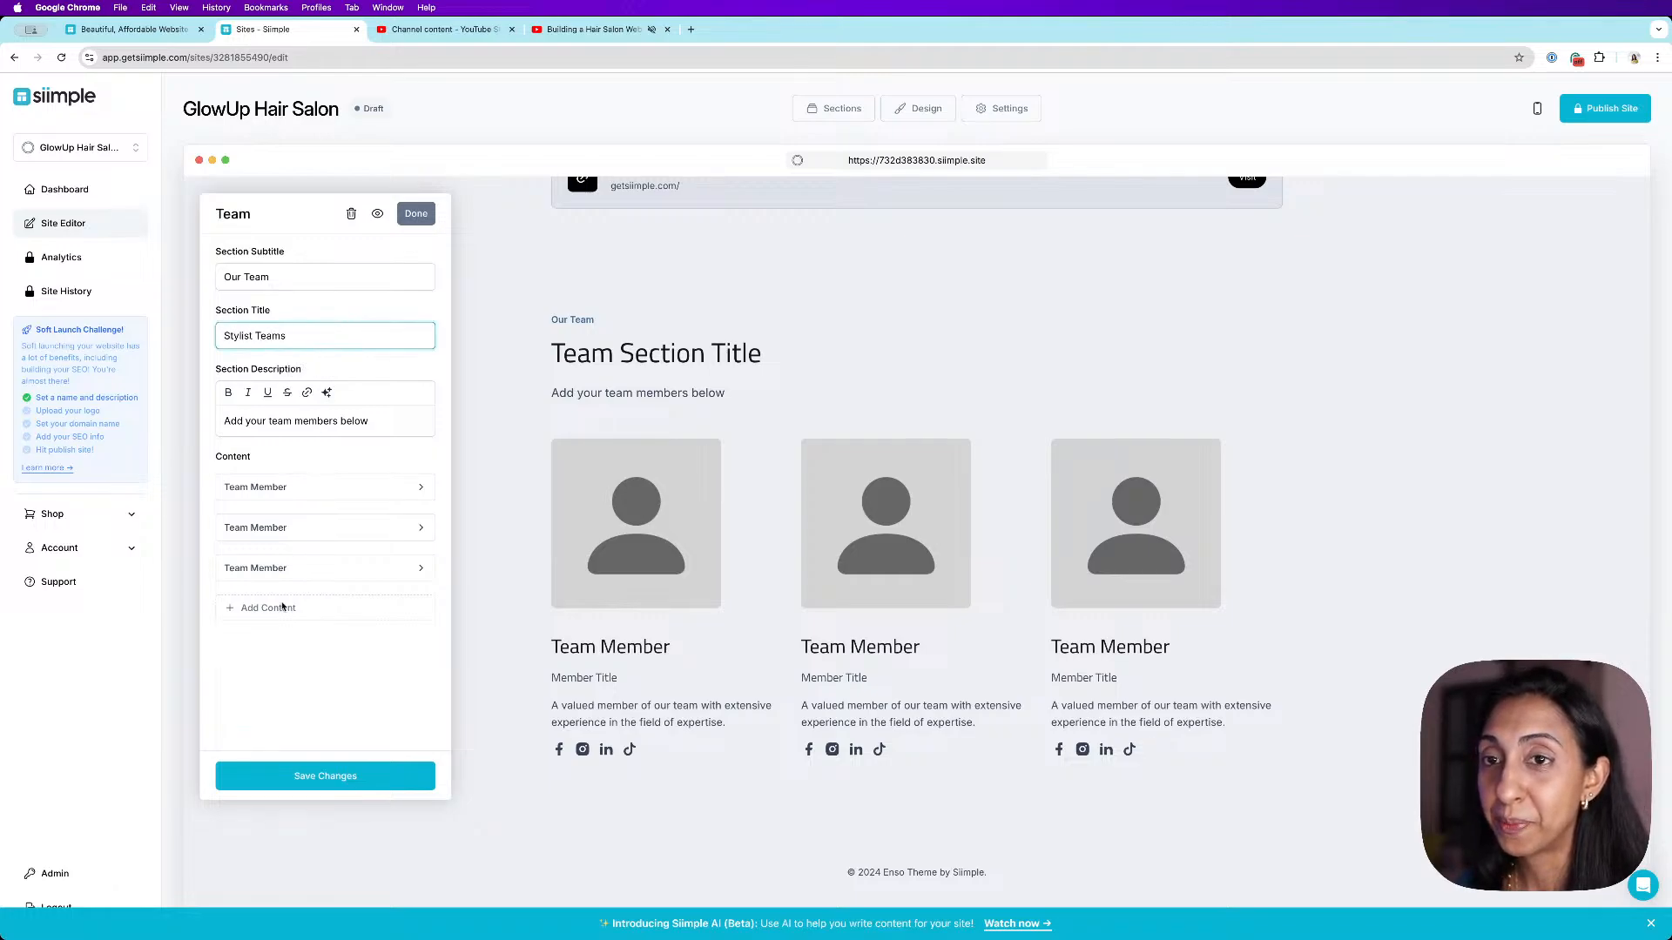
click(377, 776)
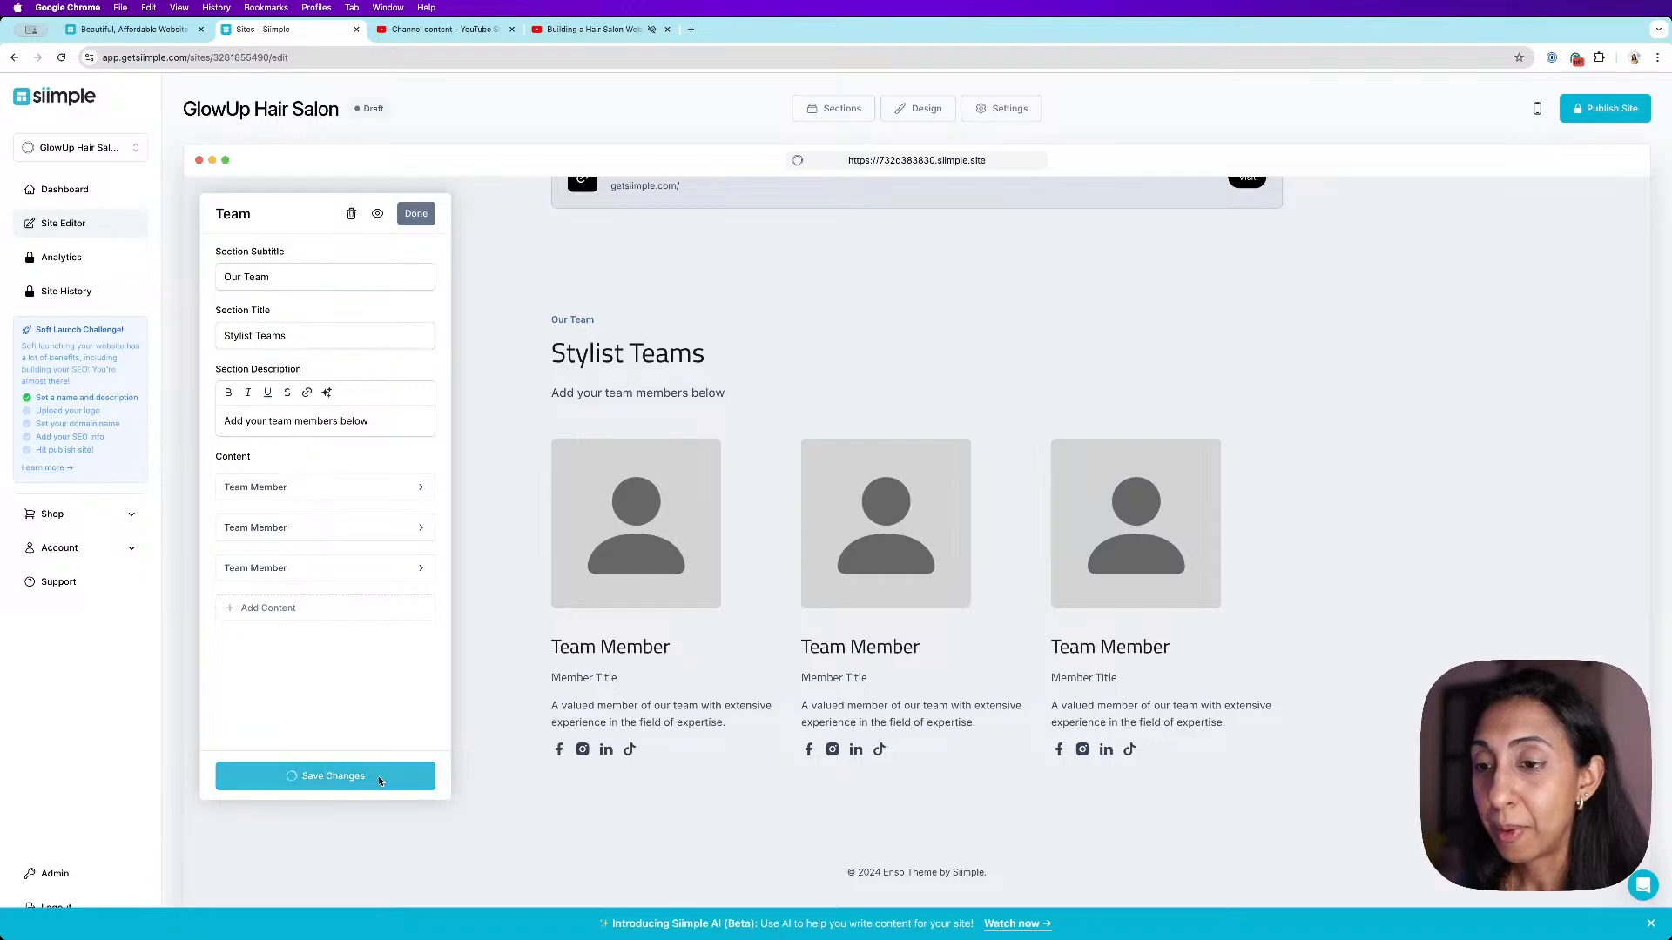
click(415, 214)
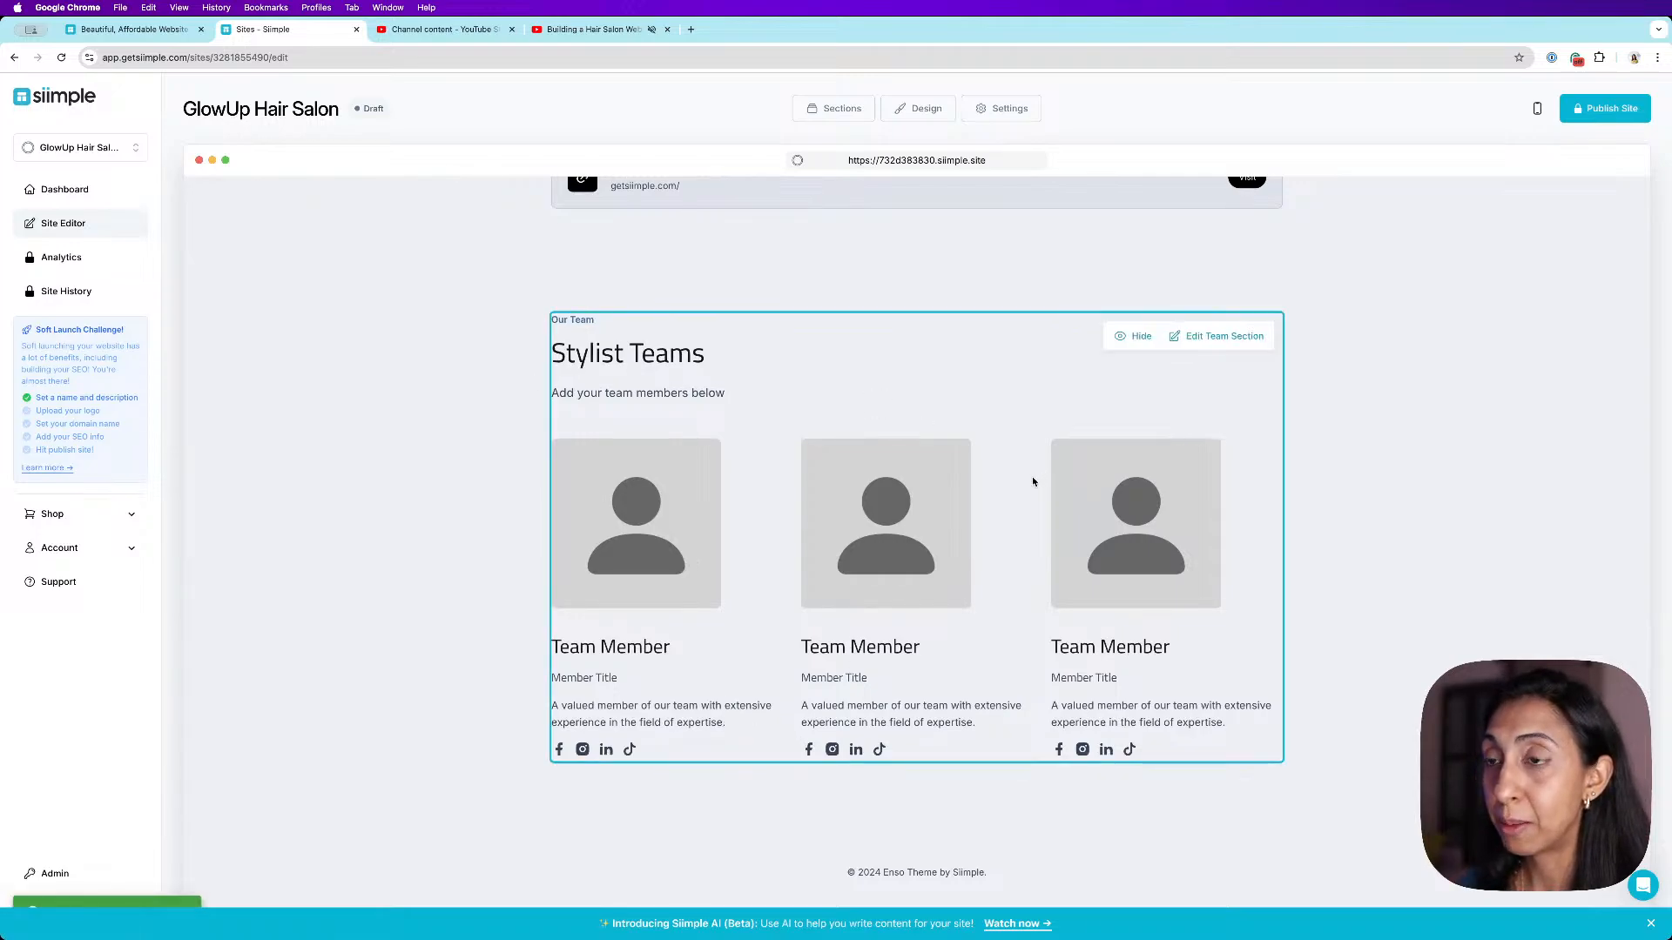
- Hide the Features section on the page
scroll(1002, 486, up, 3)
scroll(1002, 486, up, 5)
scroll(1011, 521, up, 20)
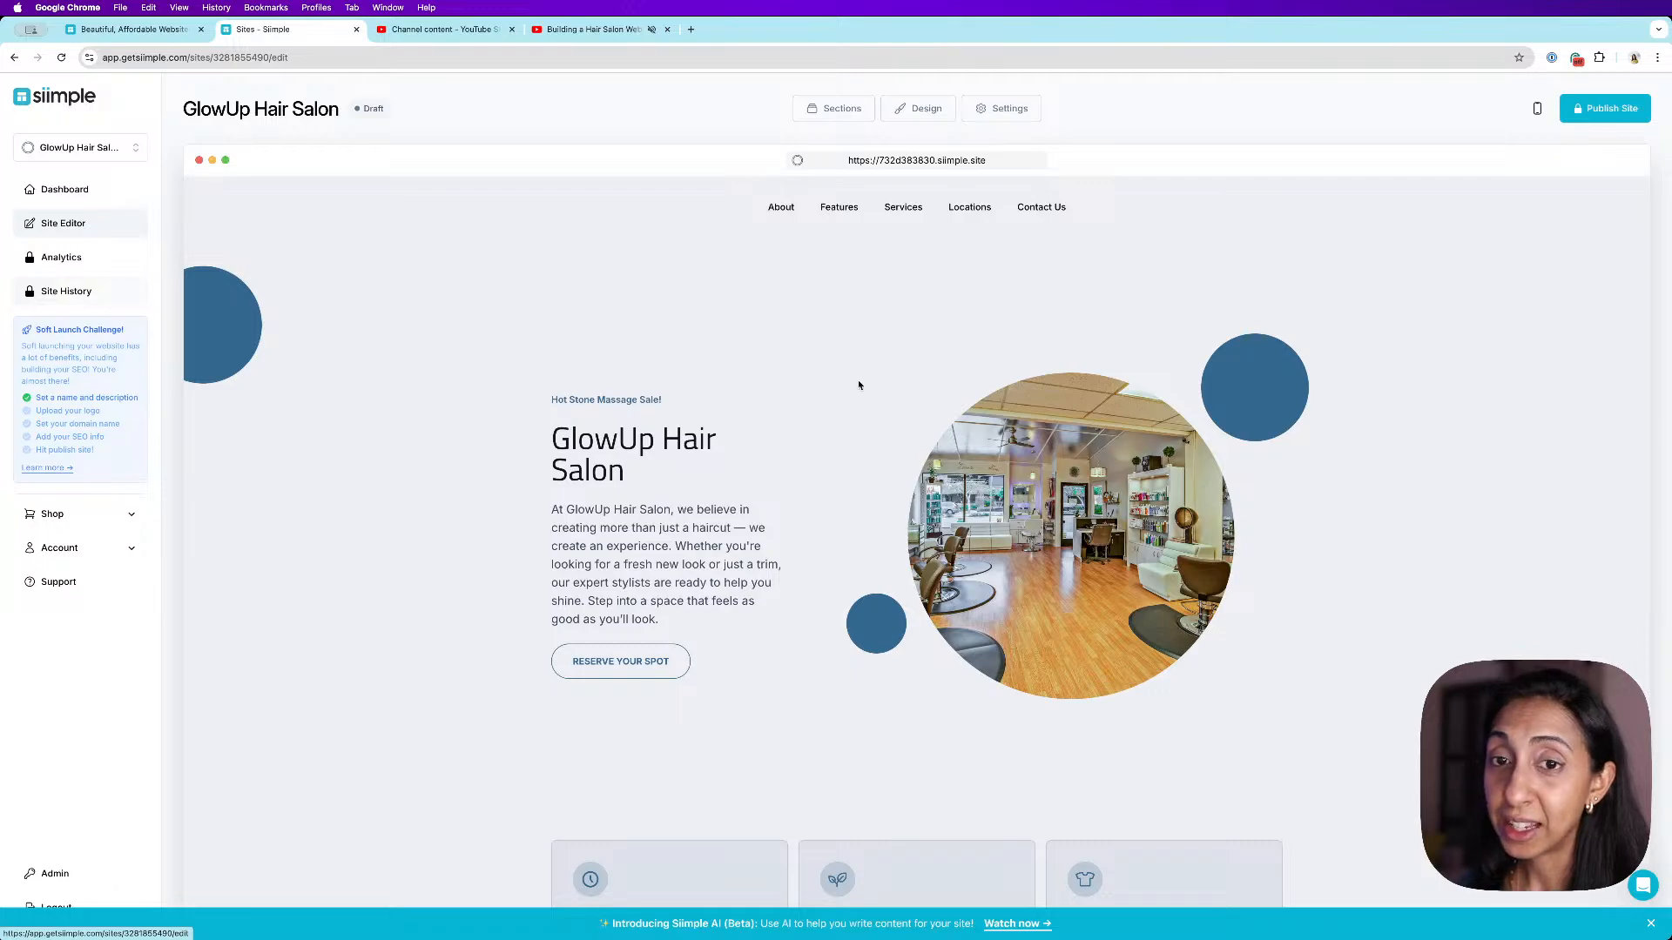
scroll(888, 389, down, 8)
scroll(890, 394, down, 1)
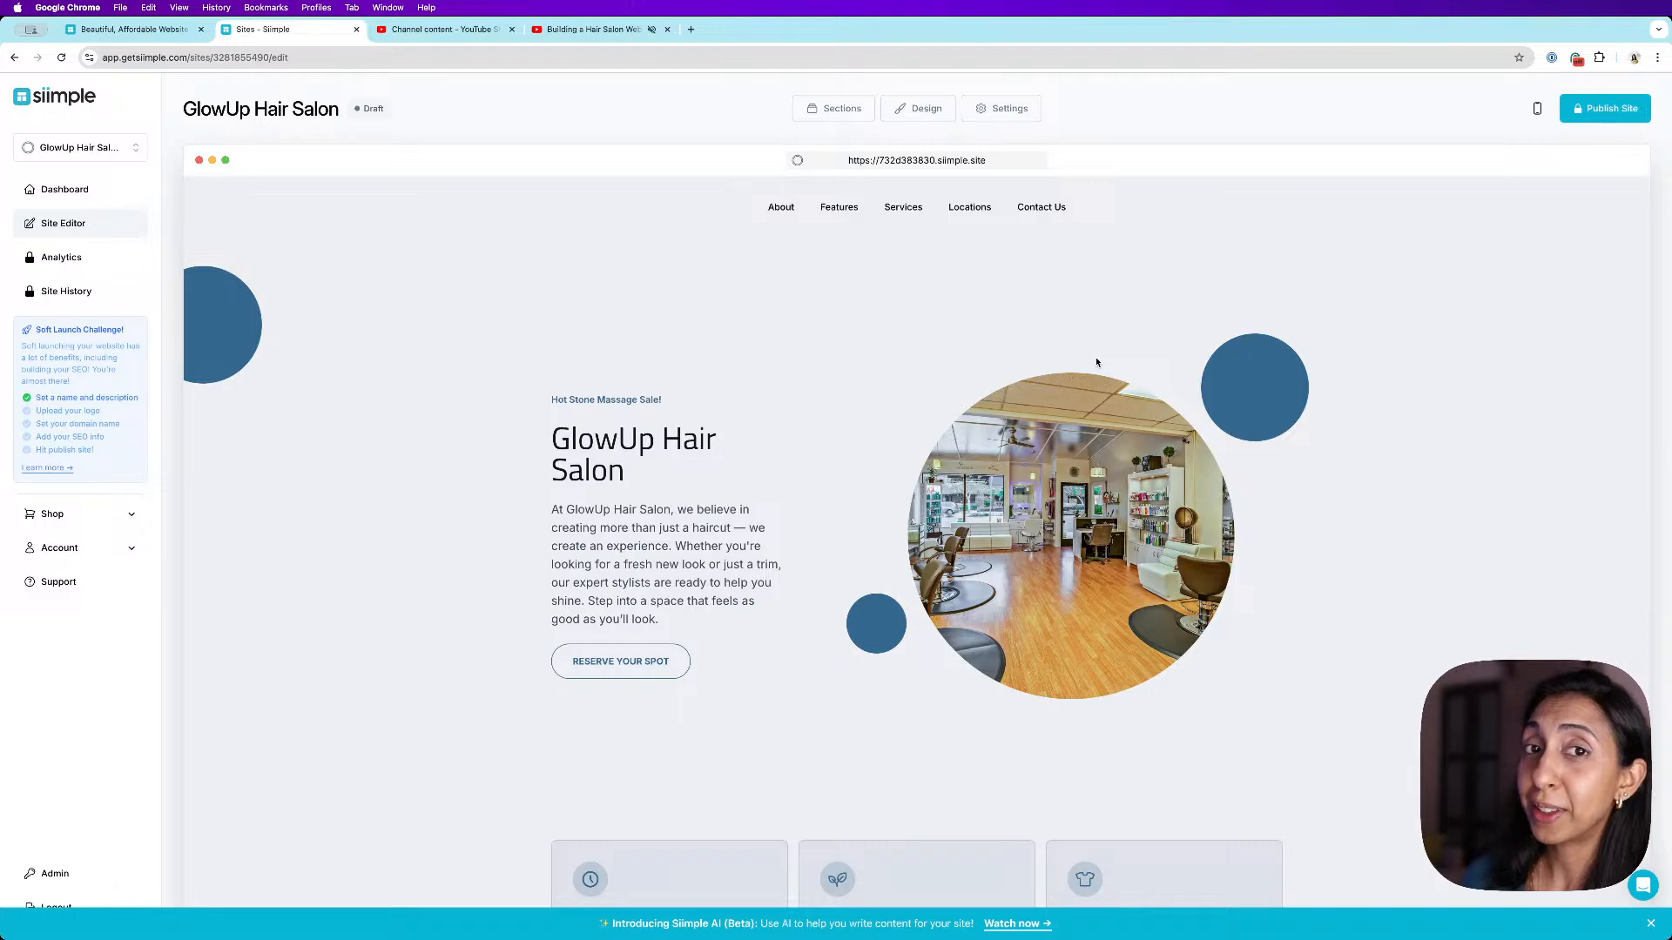
scroll(1324, 383, down, 6)
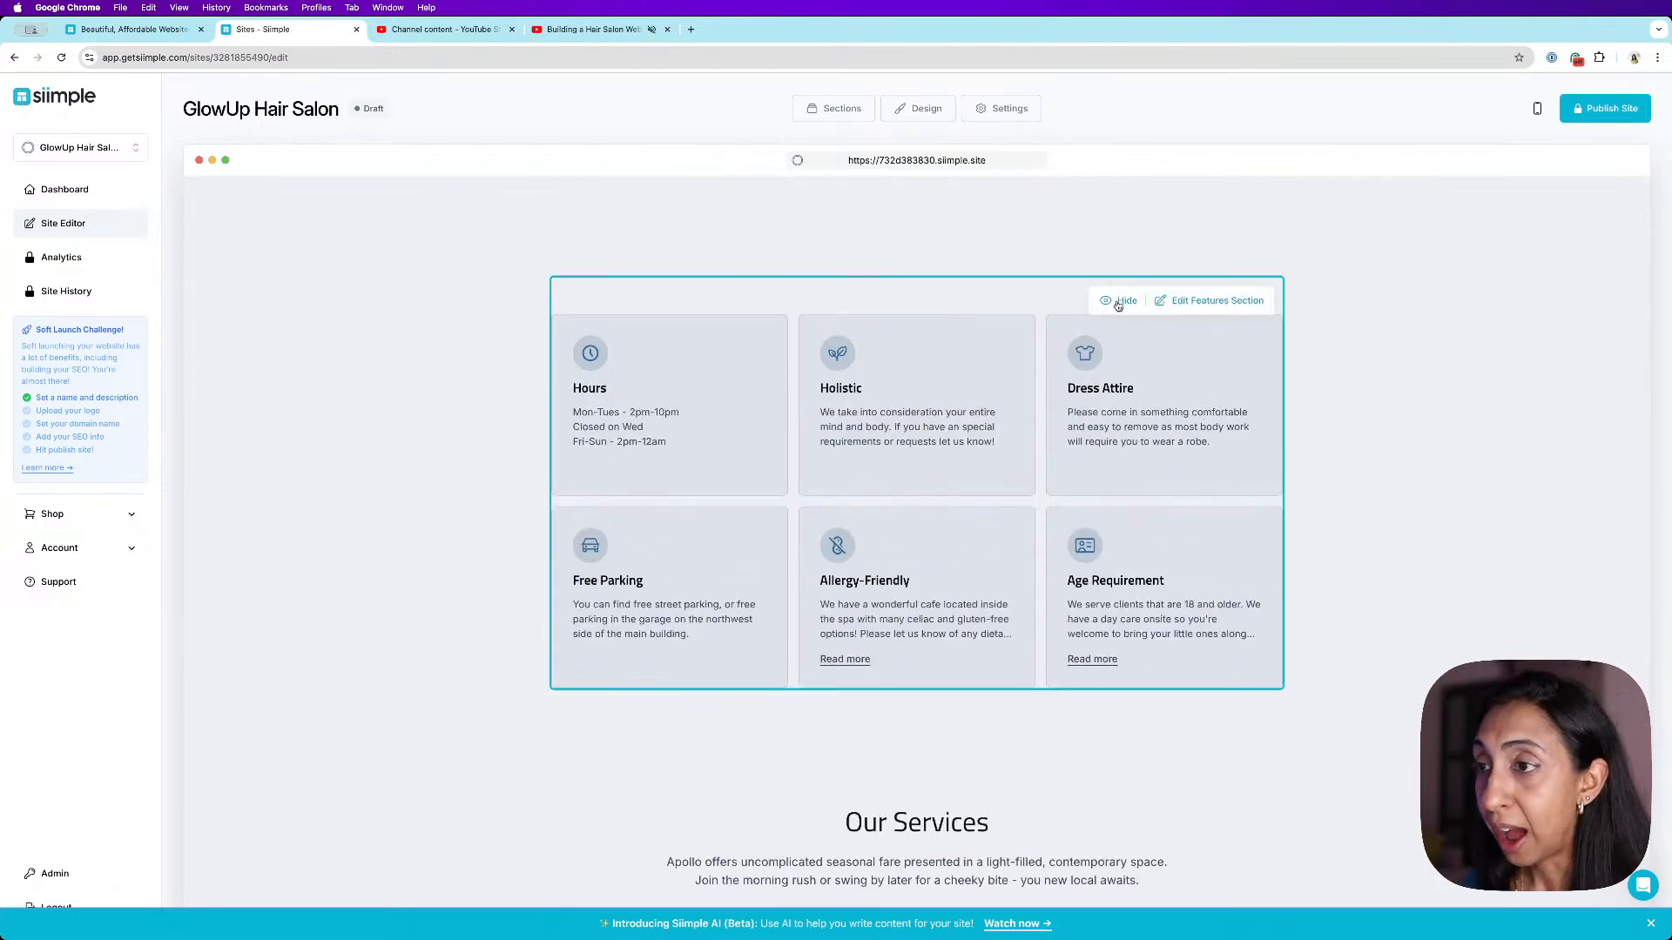
click(1117, 301)
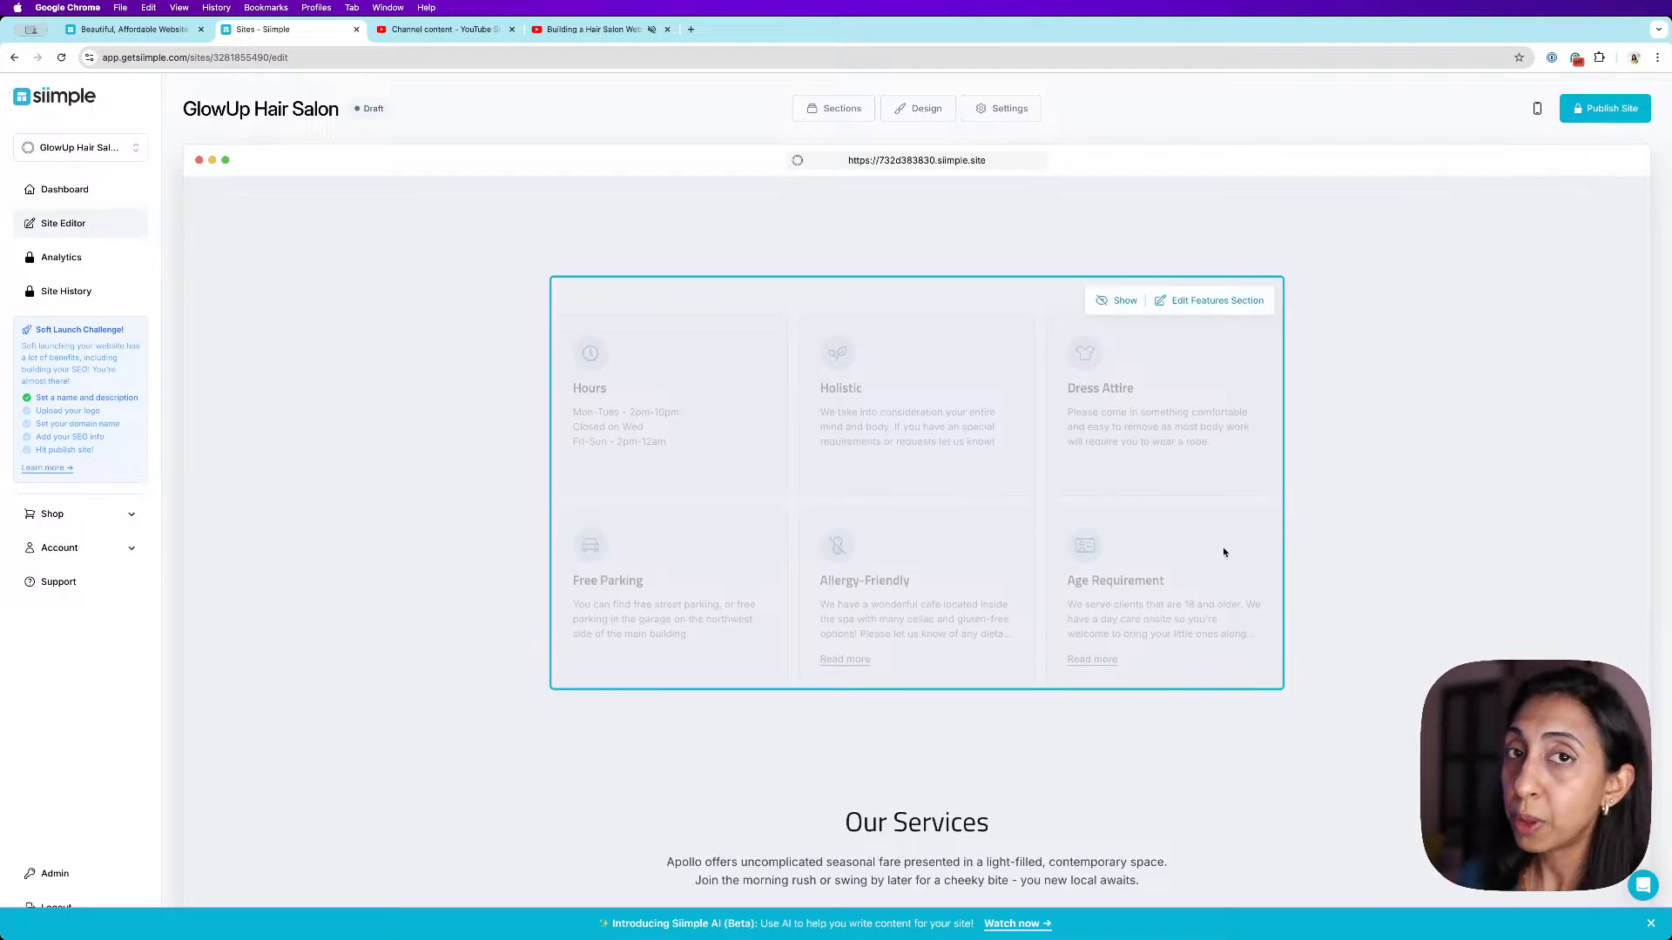
- Browse the page and try the navigation section's editor, Services link and Restyle option without making changes
scroll(1100, 371, down, 5)
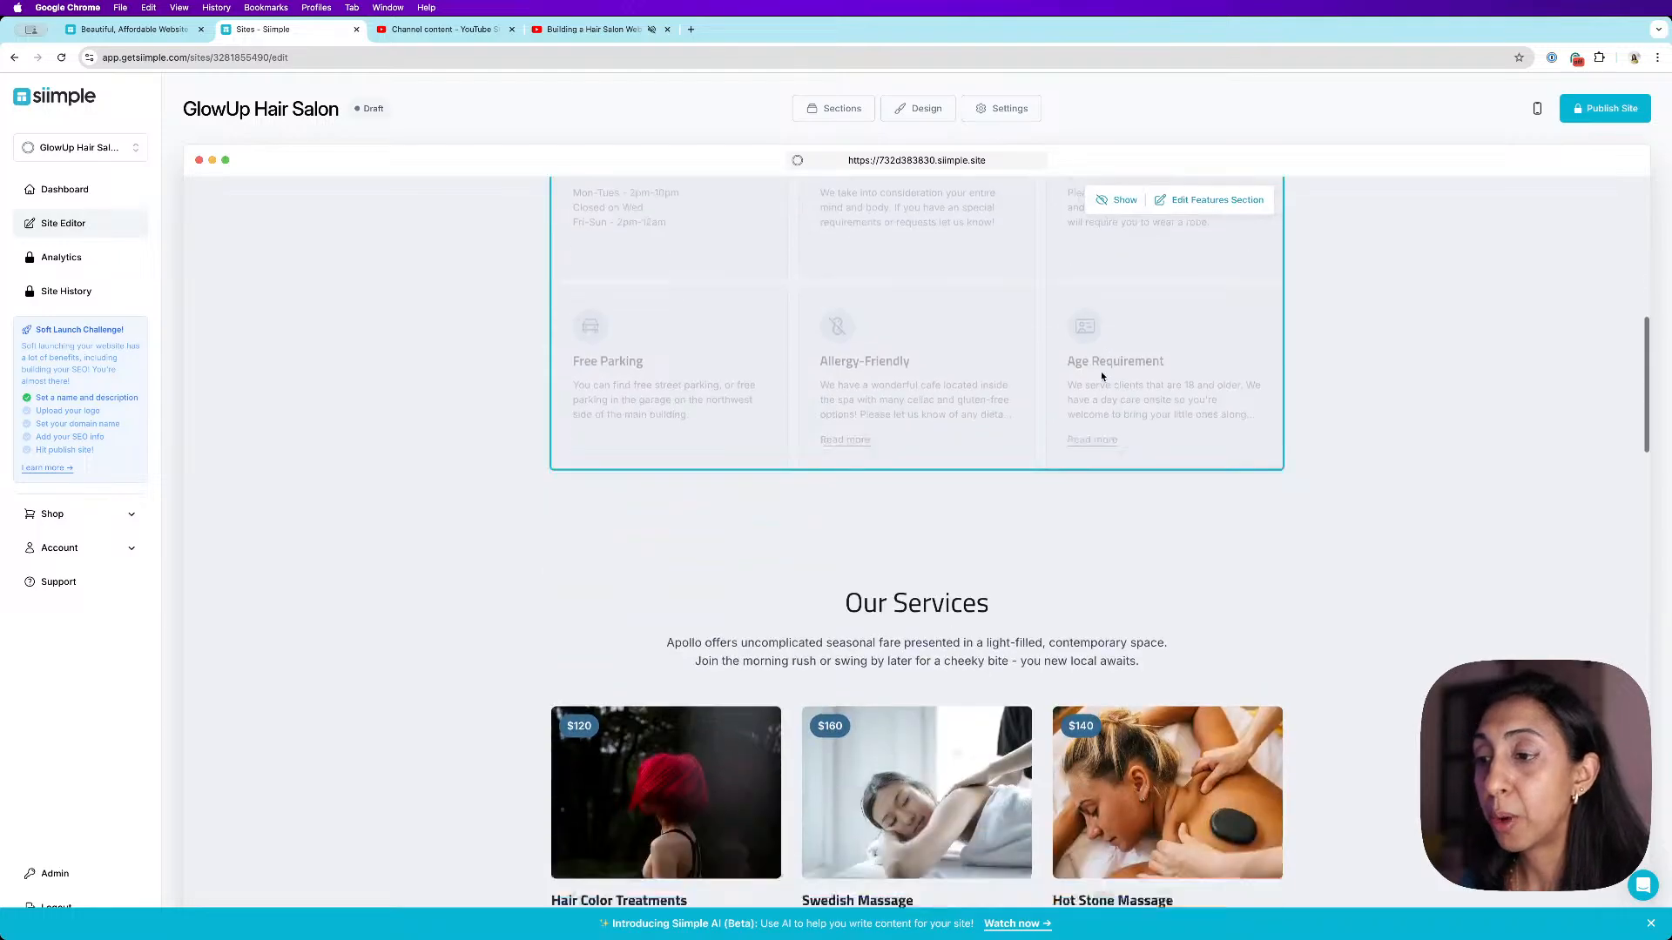
scroll(1351, 540, down, 6)
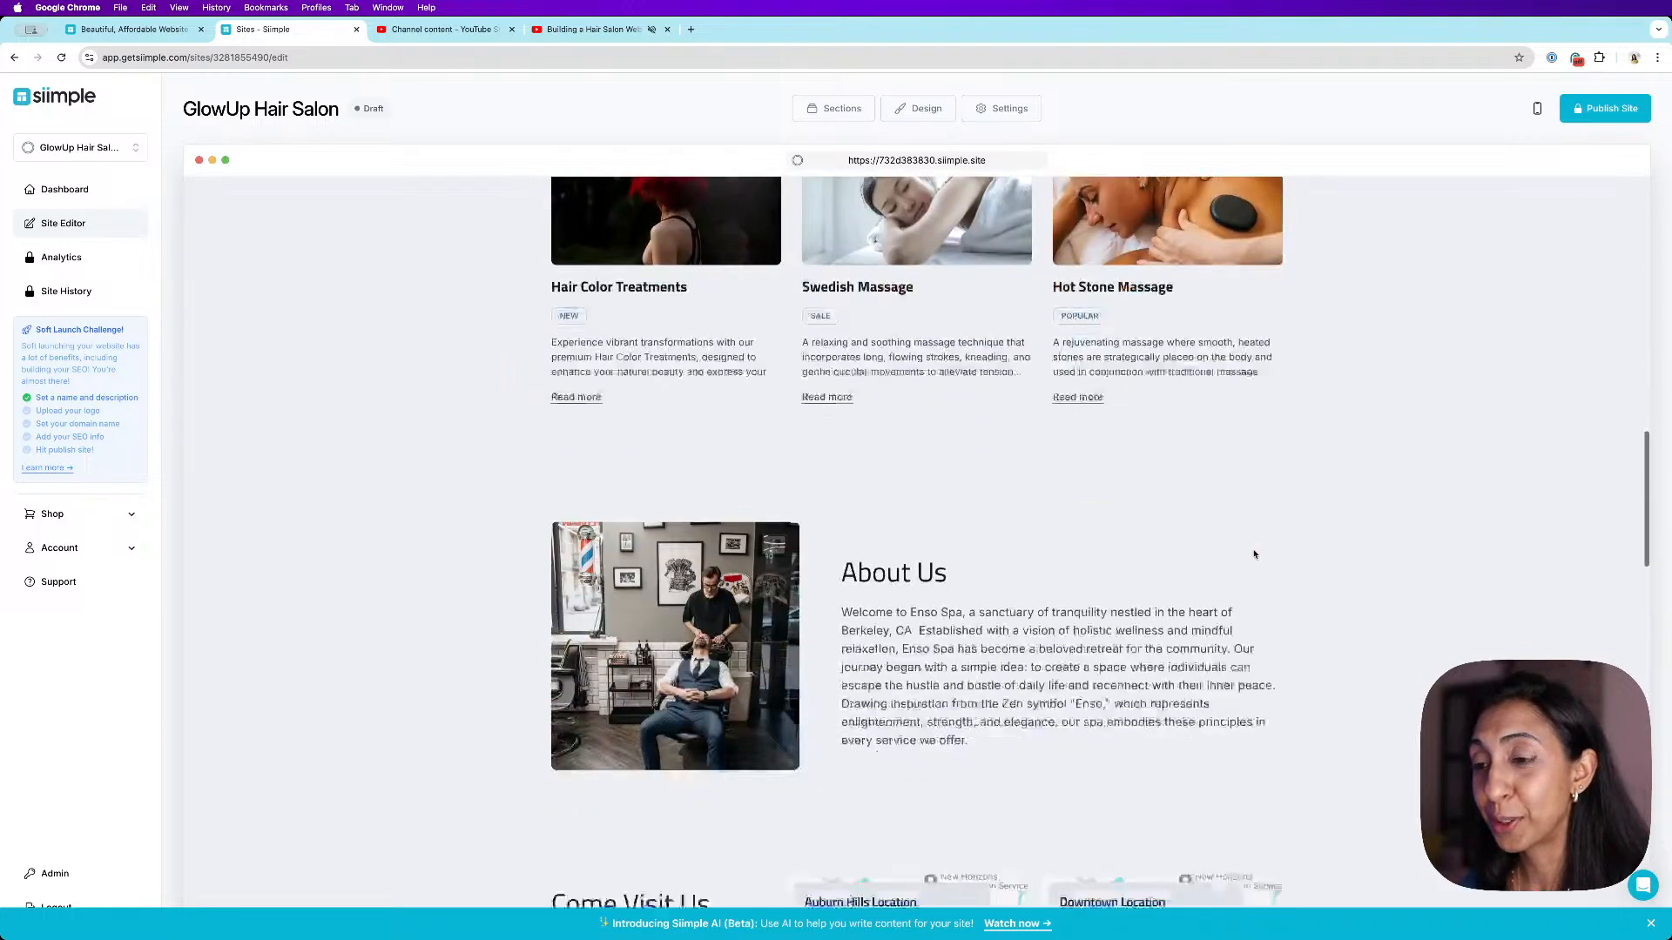
scroll(1276, 393, up, 12)
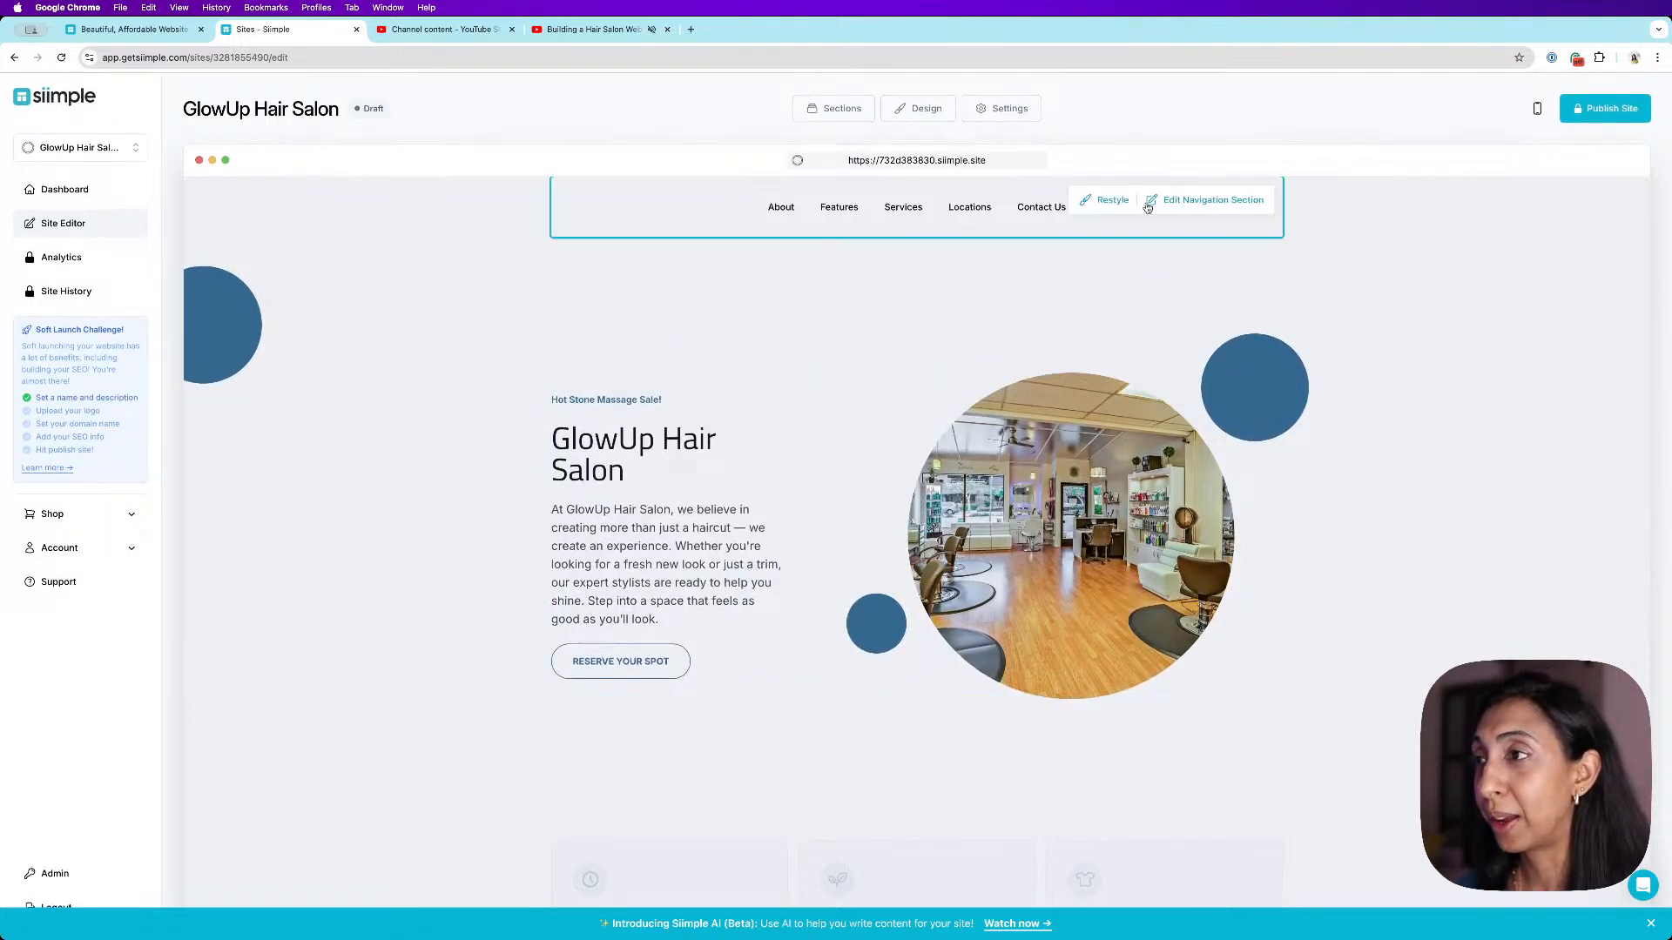
click(1226, 200)
click(416, 214)
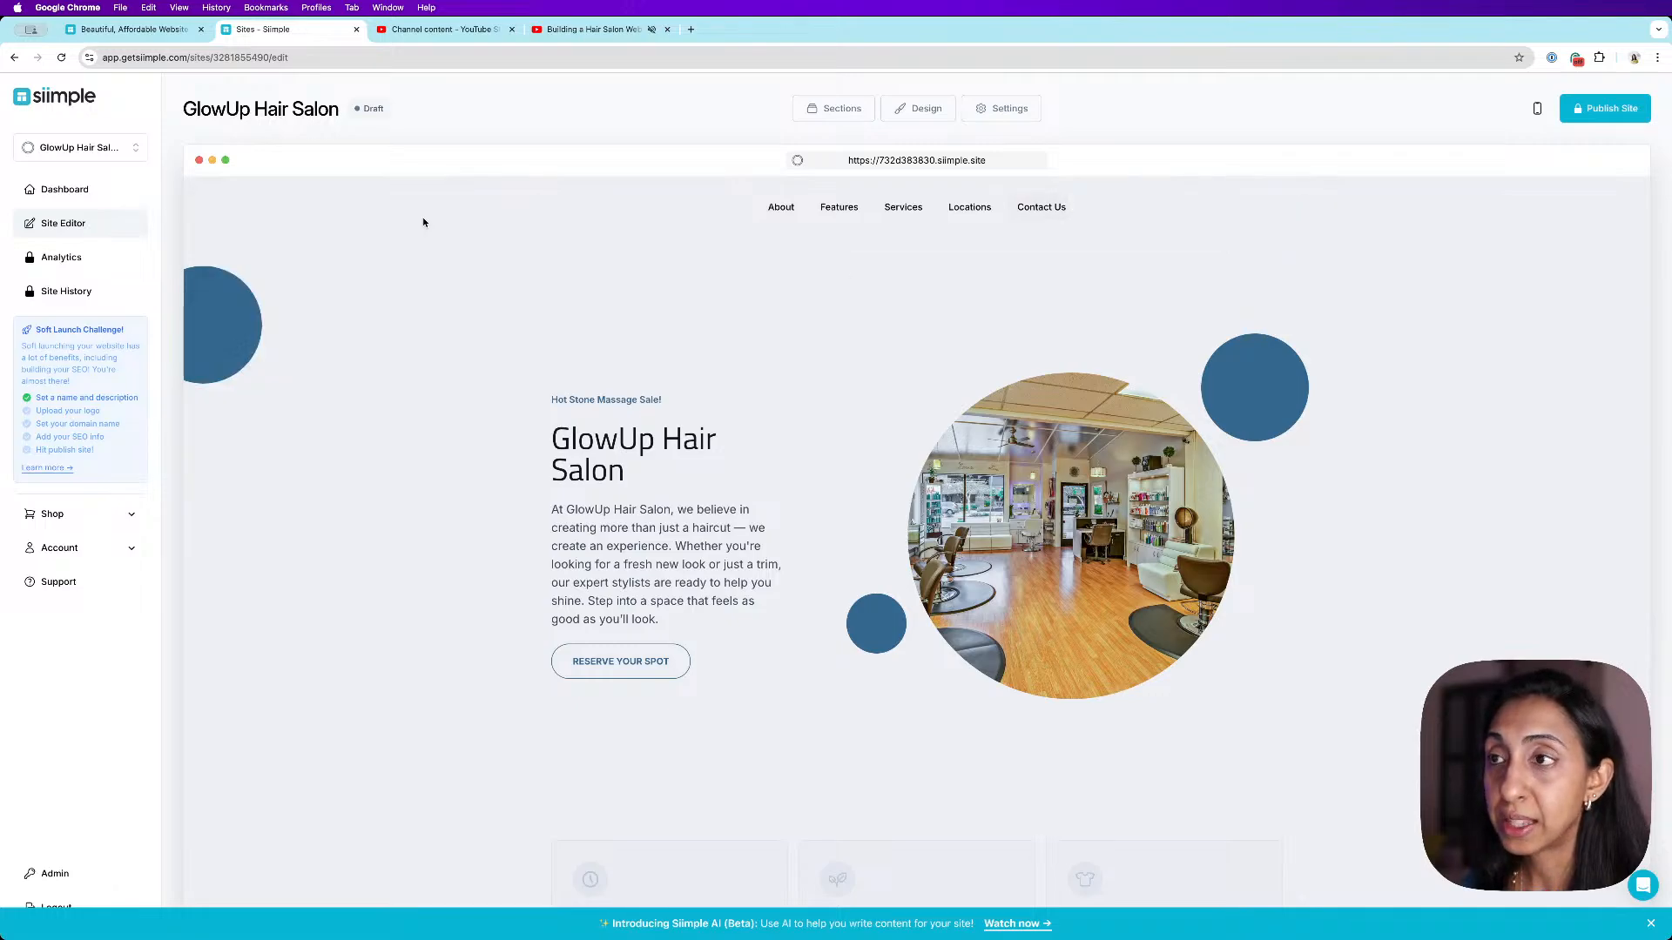
click(902, 209)
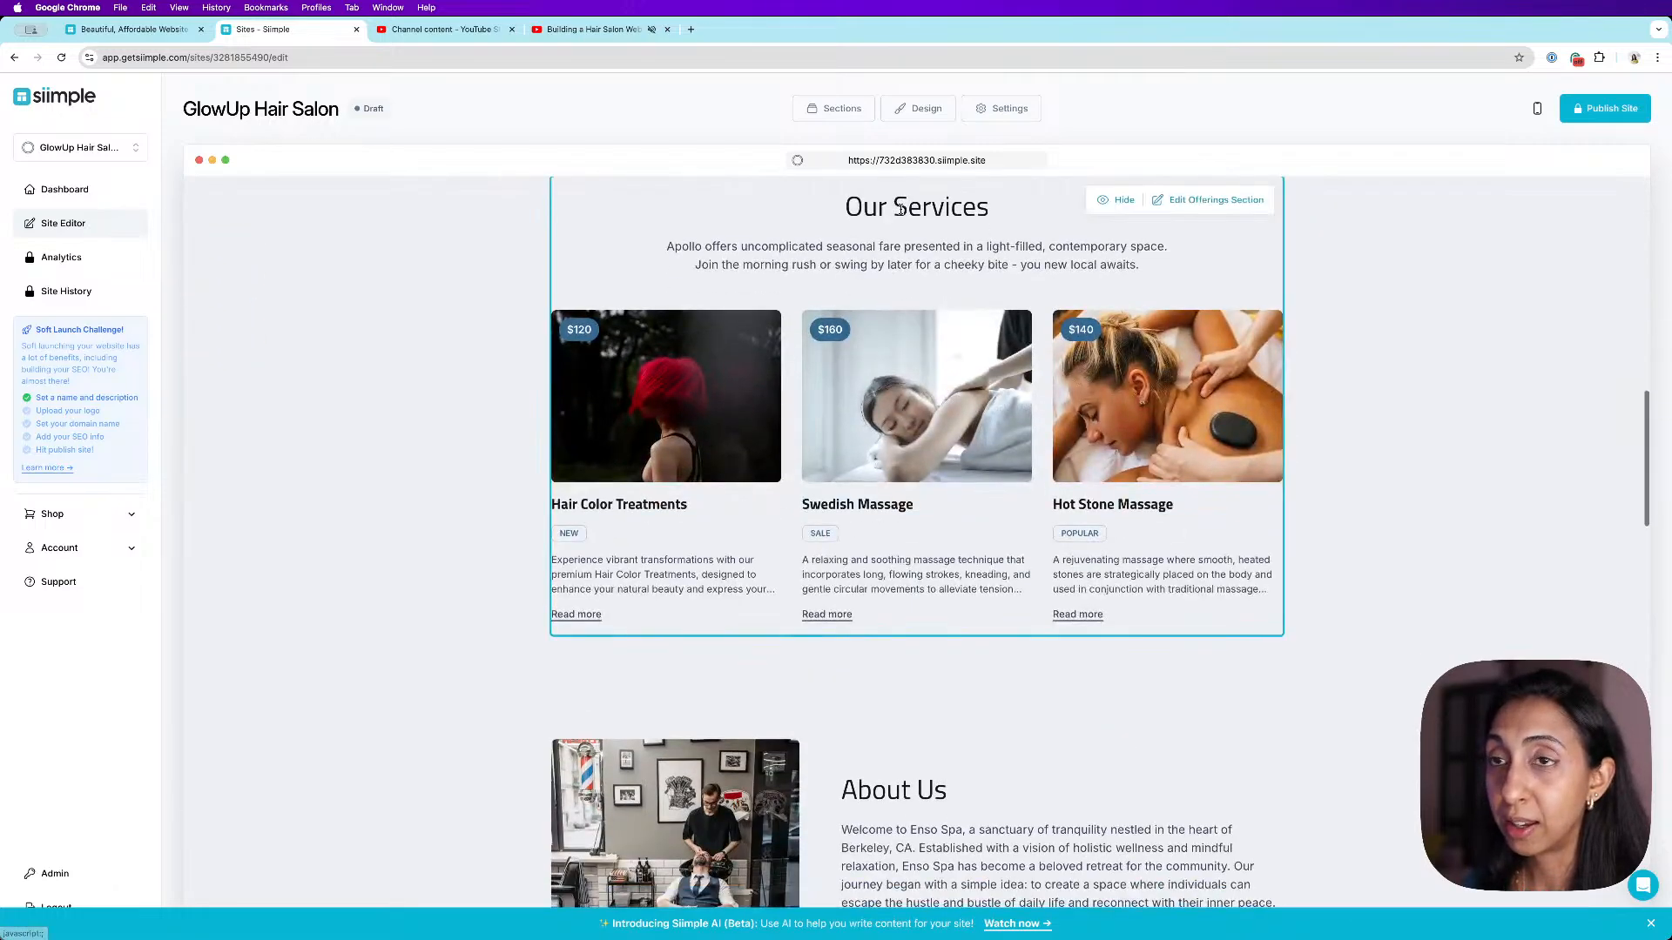
scroll(1066, 536, up, 10)
mouse_move(1187, 199)
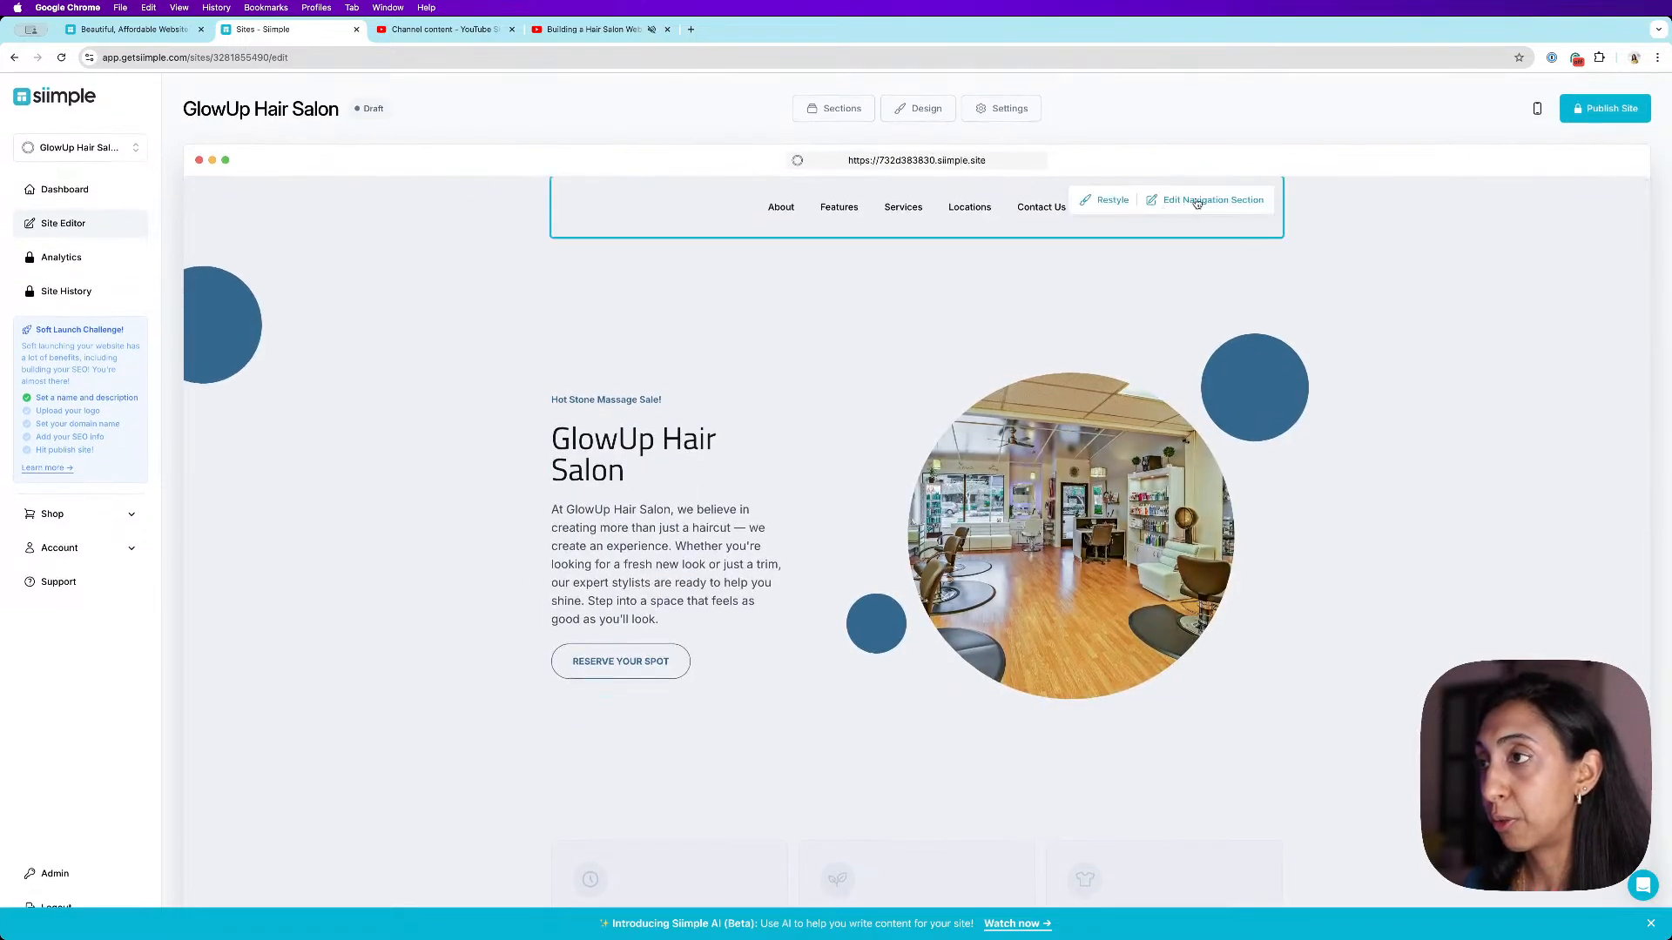
click(1109, 204)
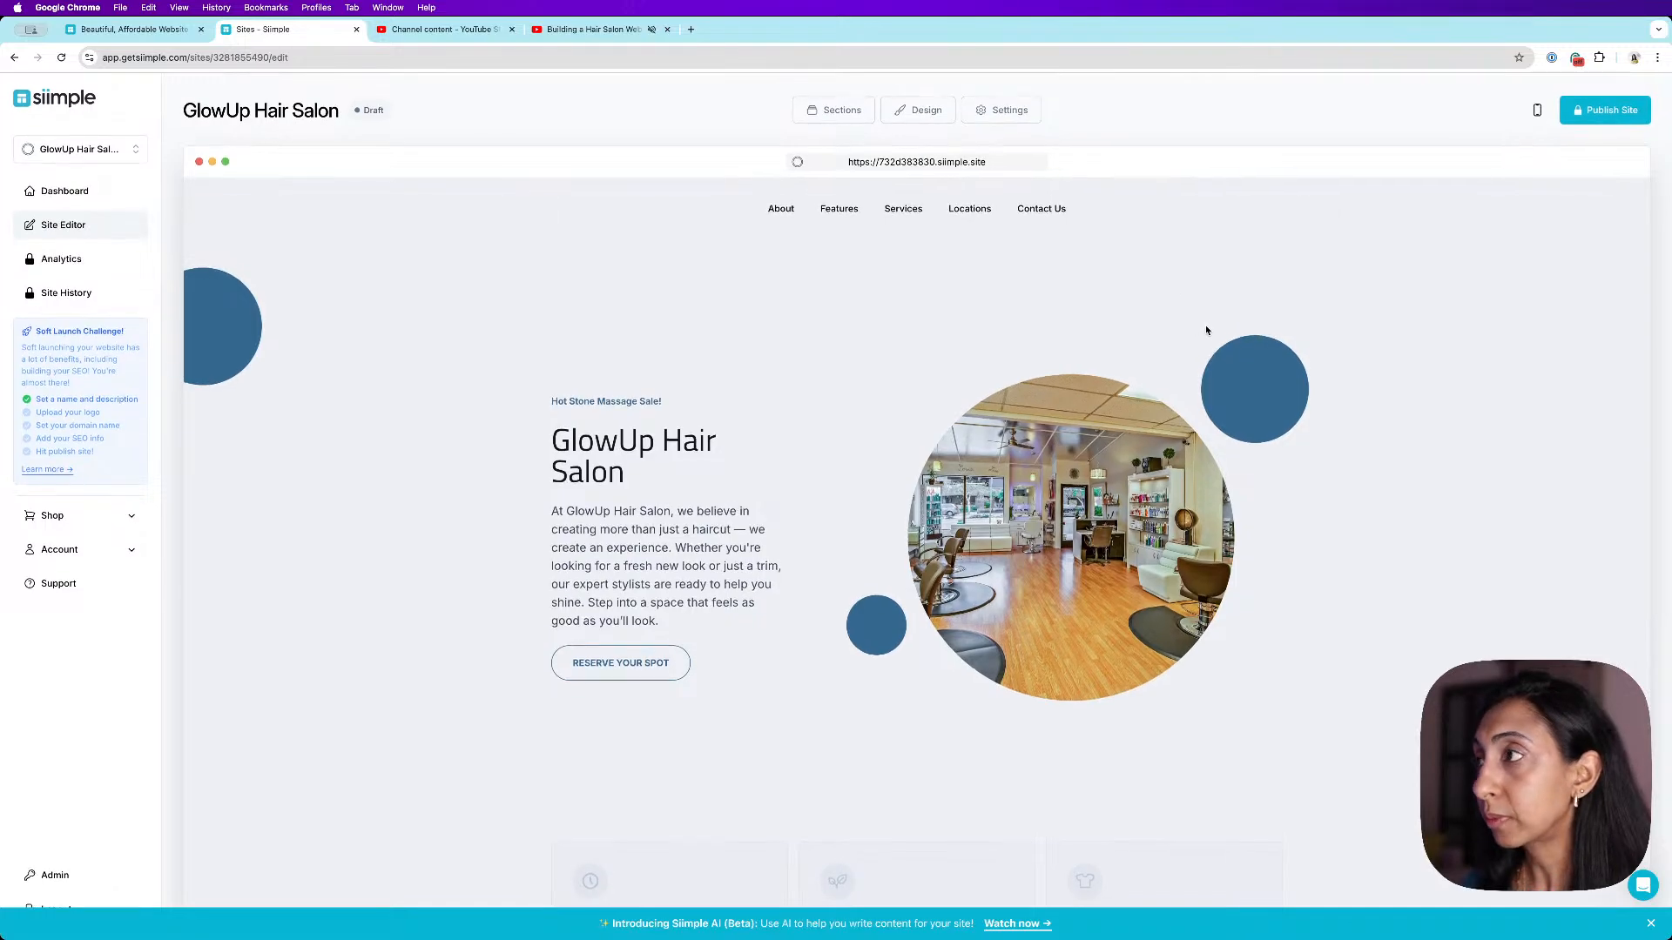
scroll(1207, 331, down, 11)
scroll(1207, 331, up, 12)
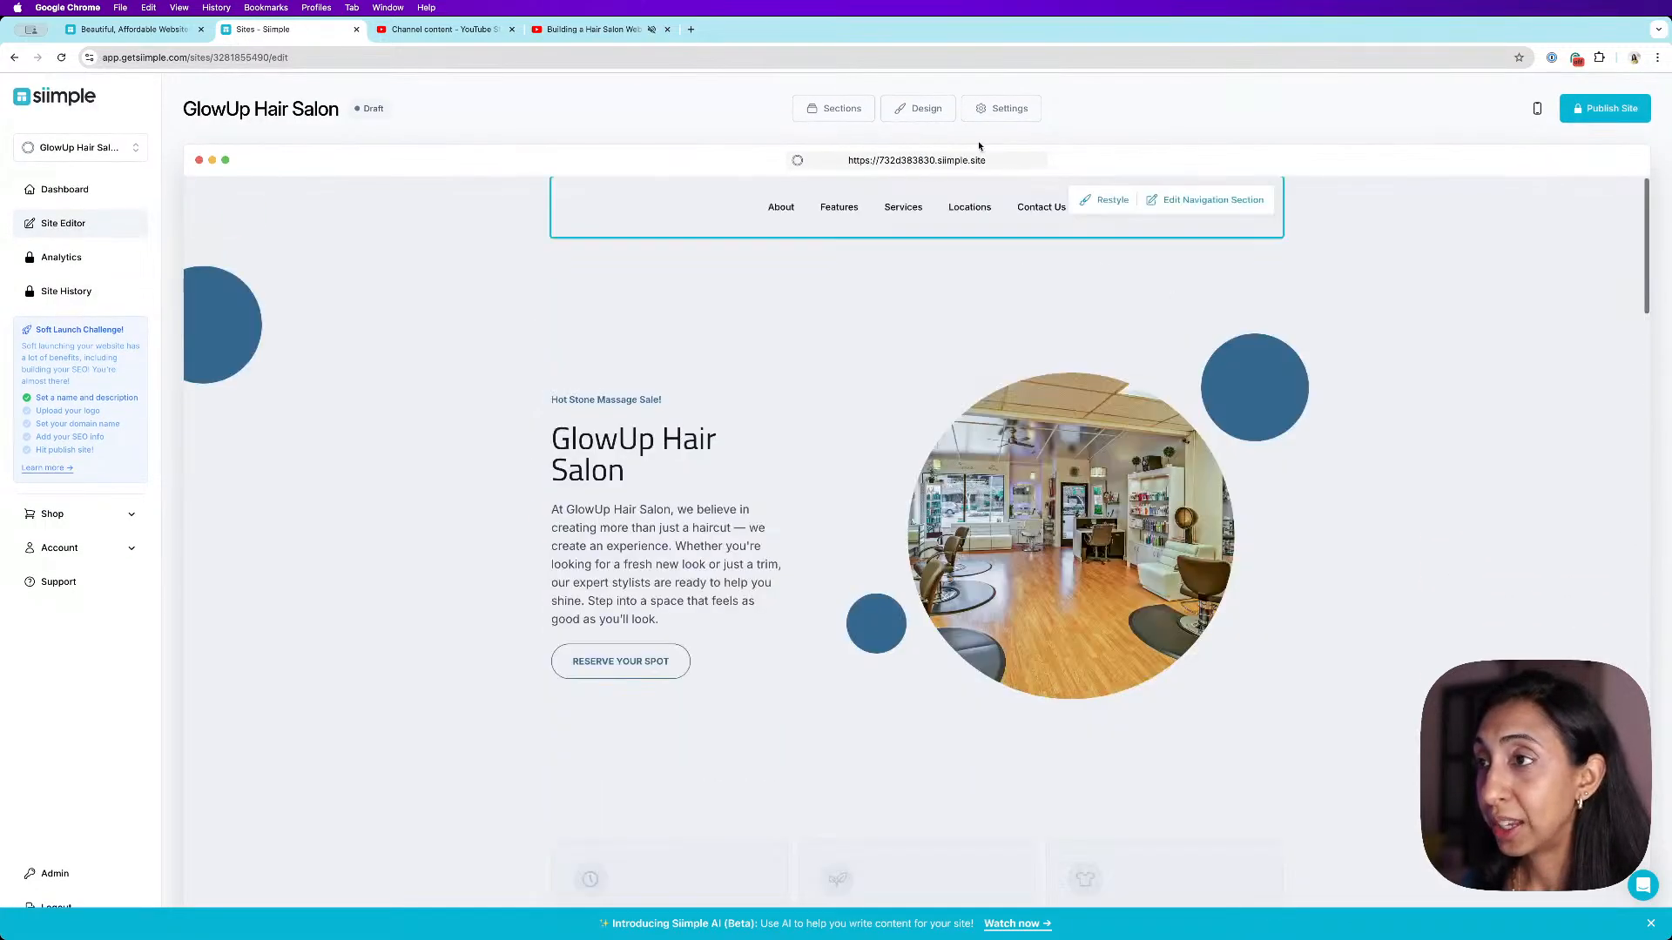
- Change the site's color palette to the dark red scheme in the design settings and save
click(930, 110)
click(391, 610)
scroll(338, 657, down, 10)
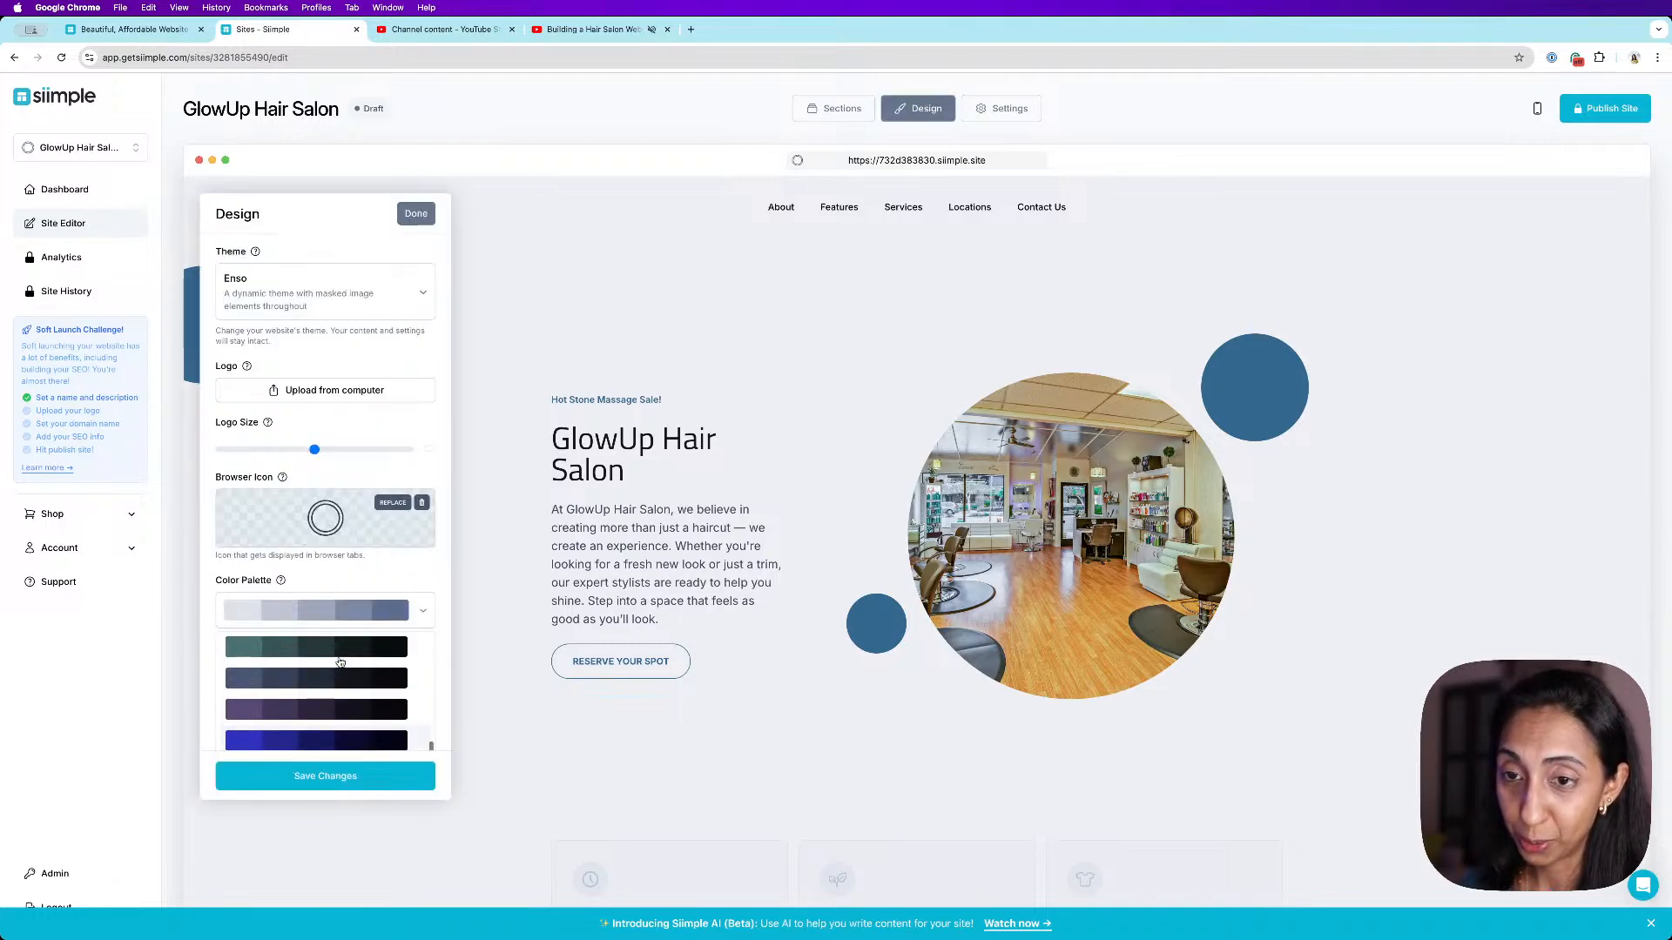
click(338, 680)
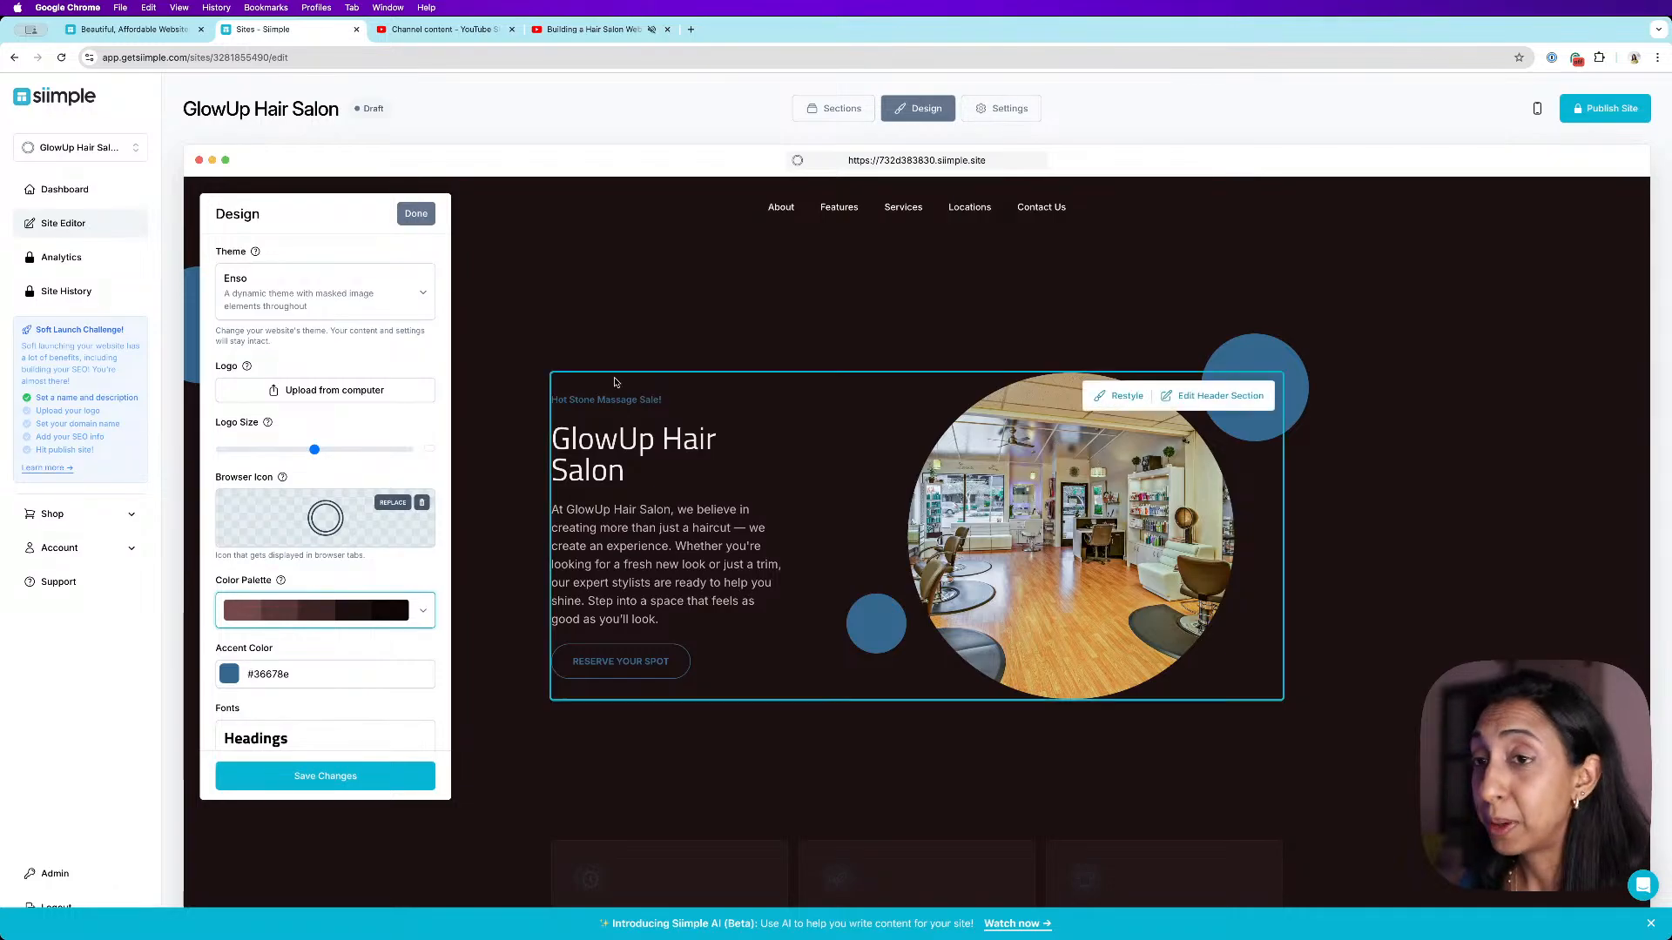
click(423, 612)
scroll(344, 660, down, 5)
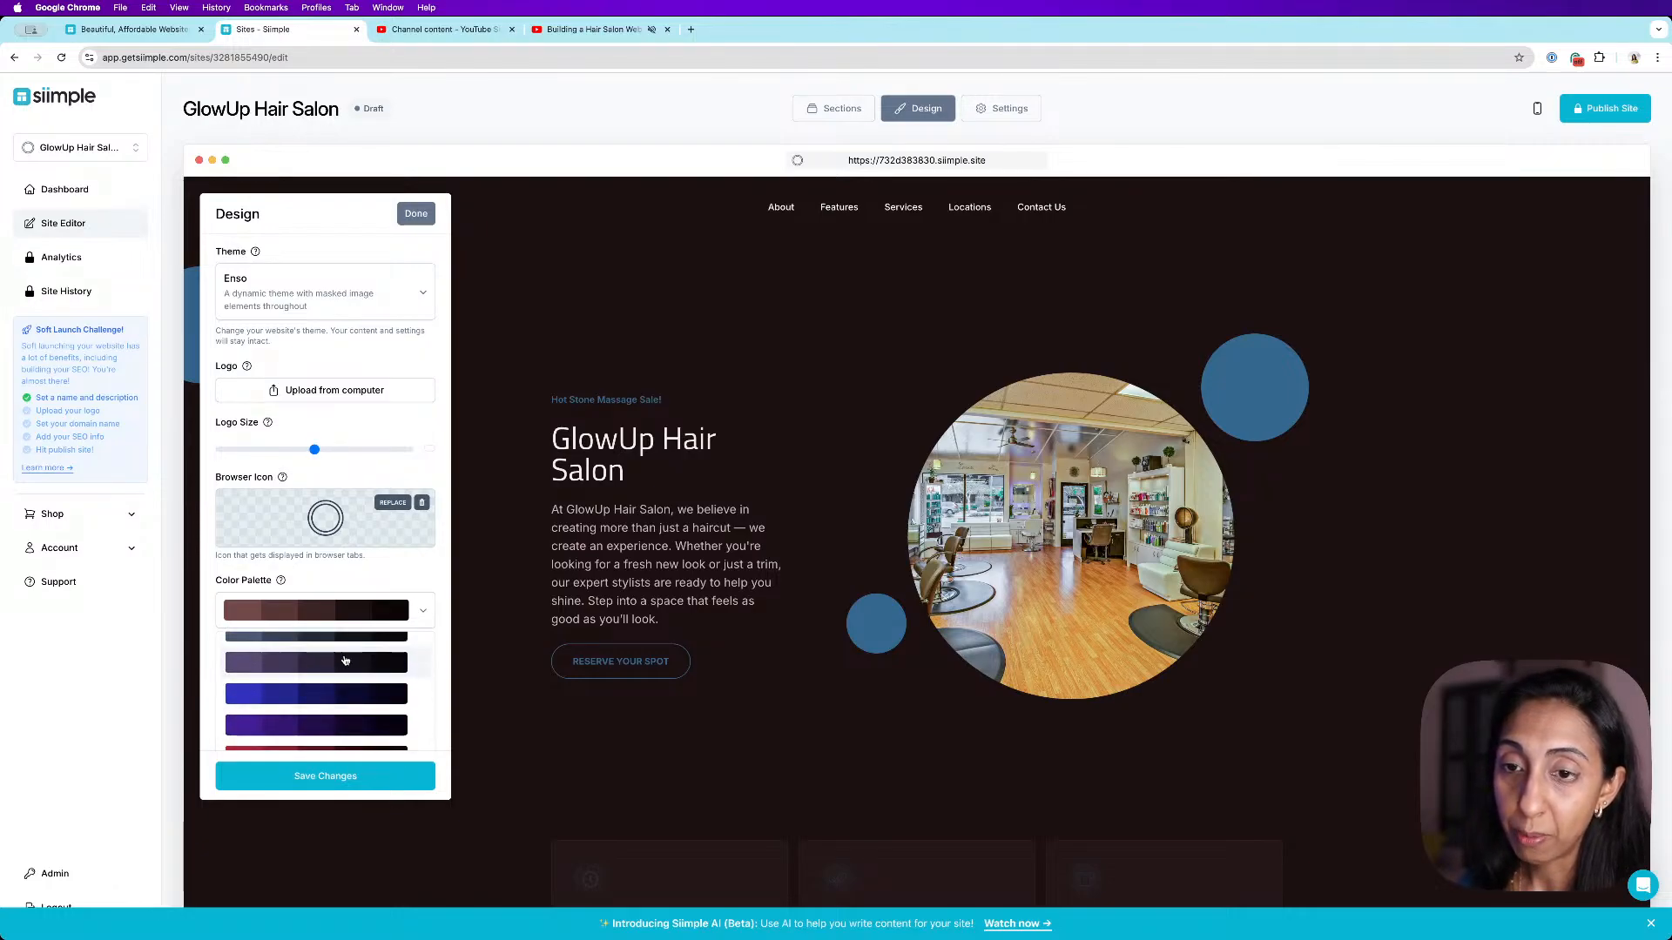
scroll(335, 710, down, 1)
click(333, 708)
click(335, 783)
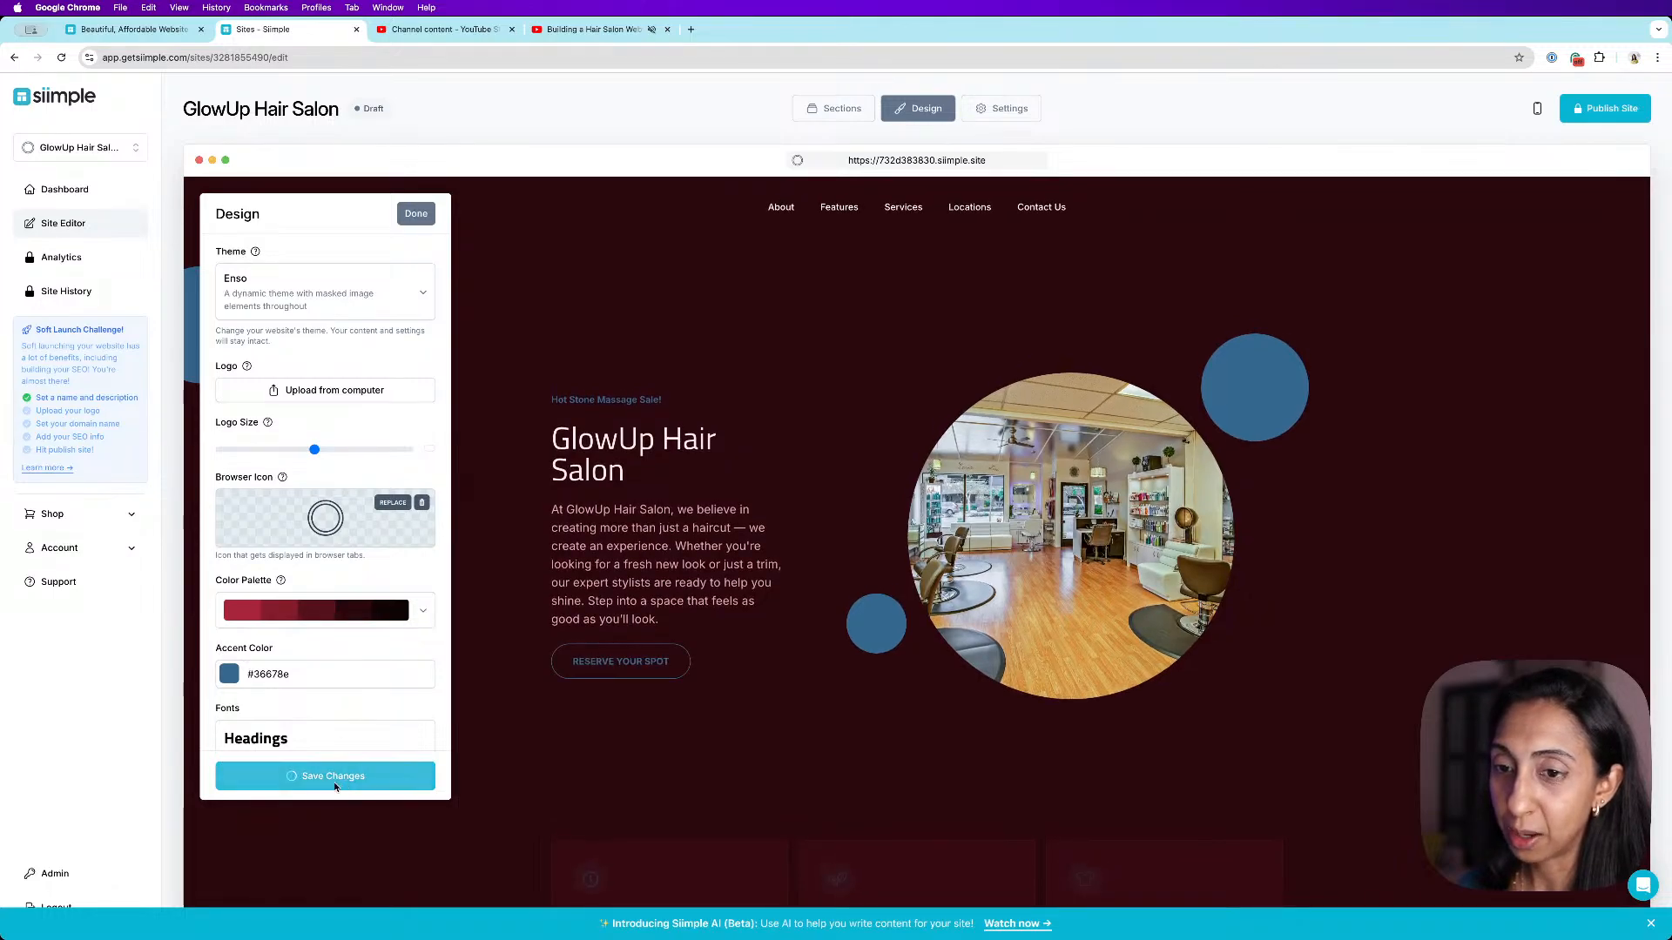
- Set the accent color to a hot pink, #ff2990, save the design and close it
click(229, 674)
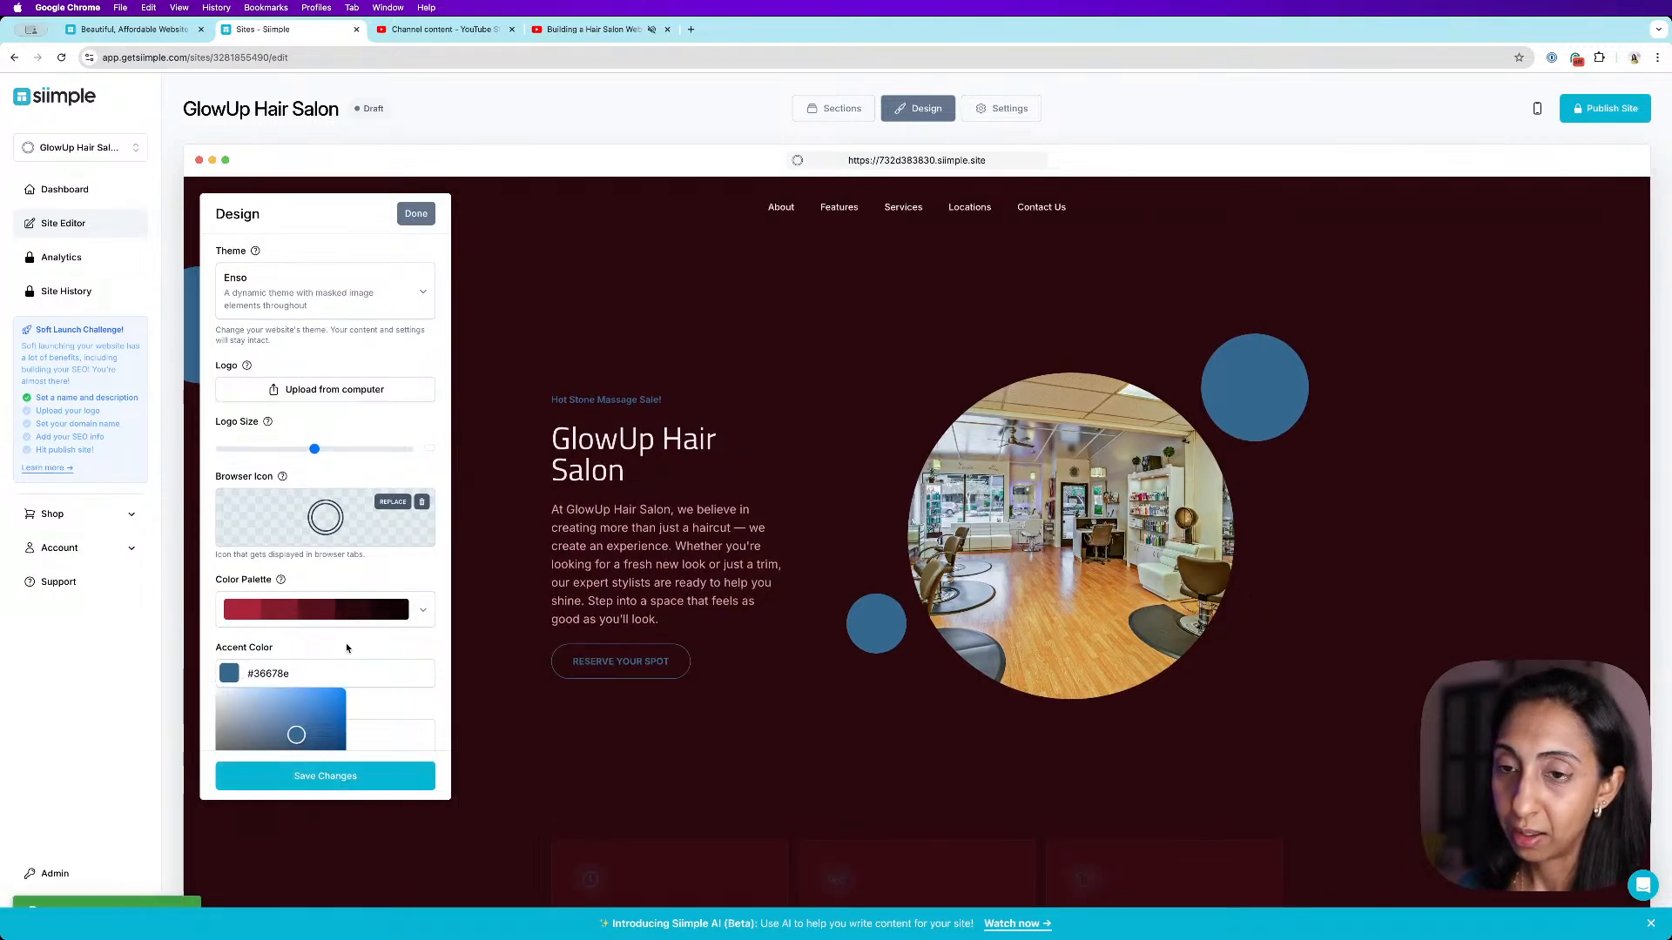
scroll(347, 648, down, 3)
drag(329, 533, 335, 529)
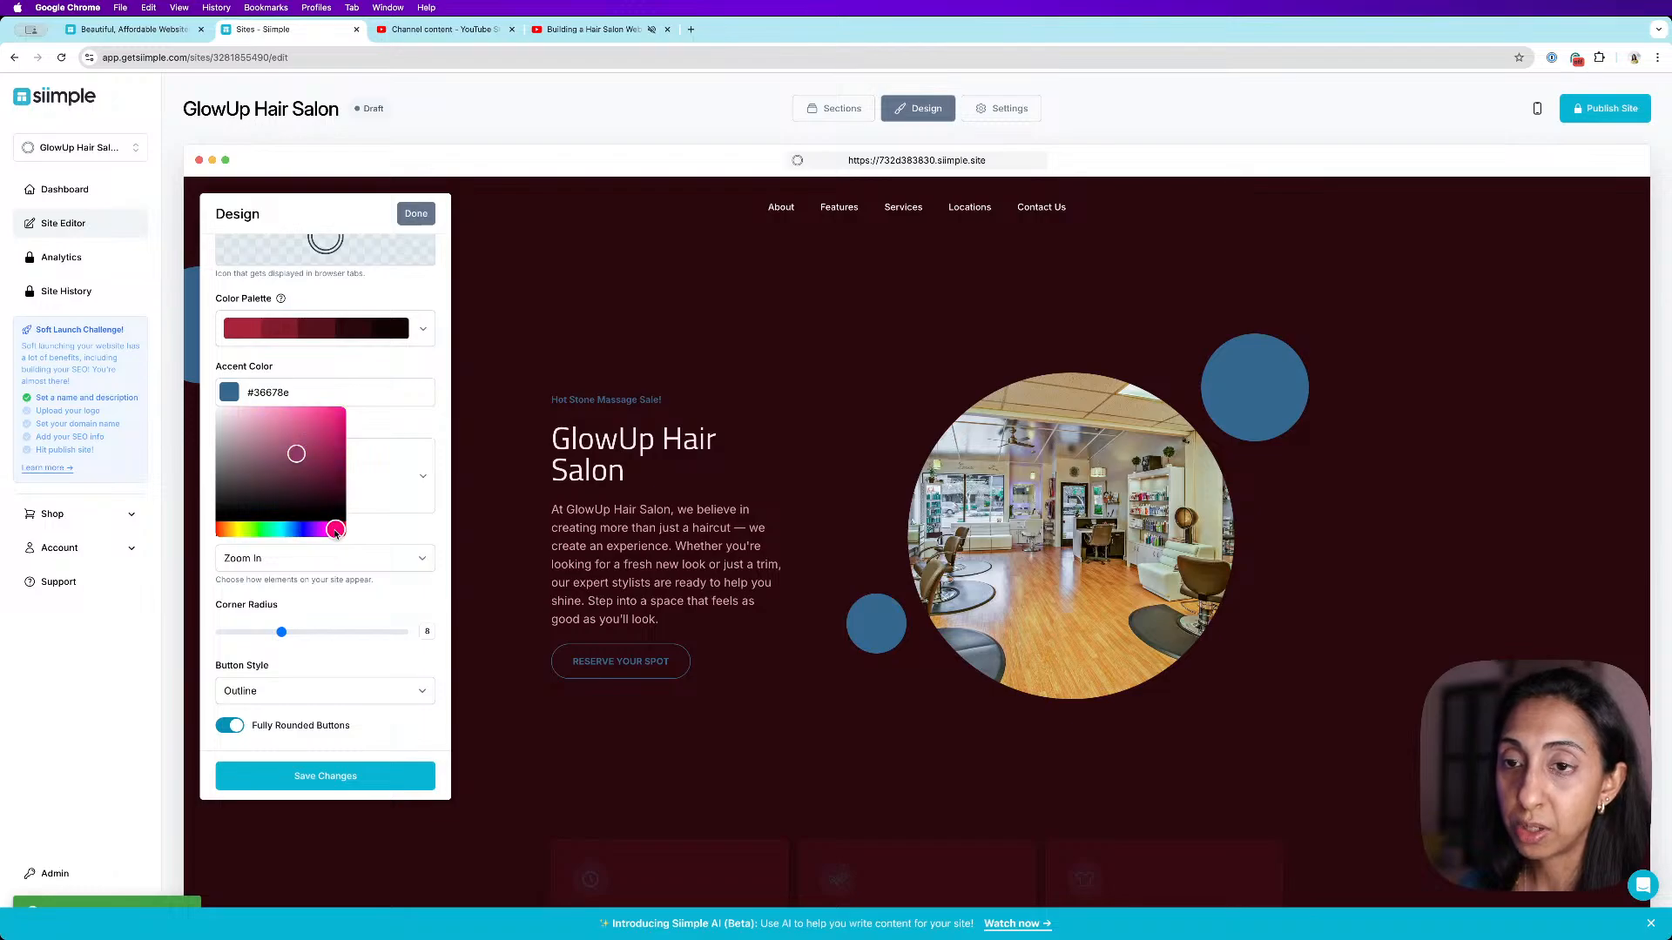
click(314, 434)
click(315, 421)
drag(315, 422, 325, 407)
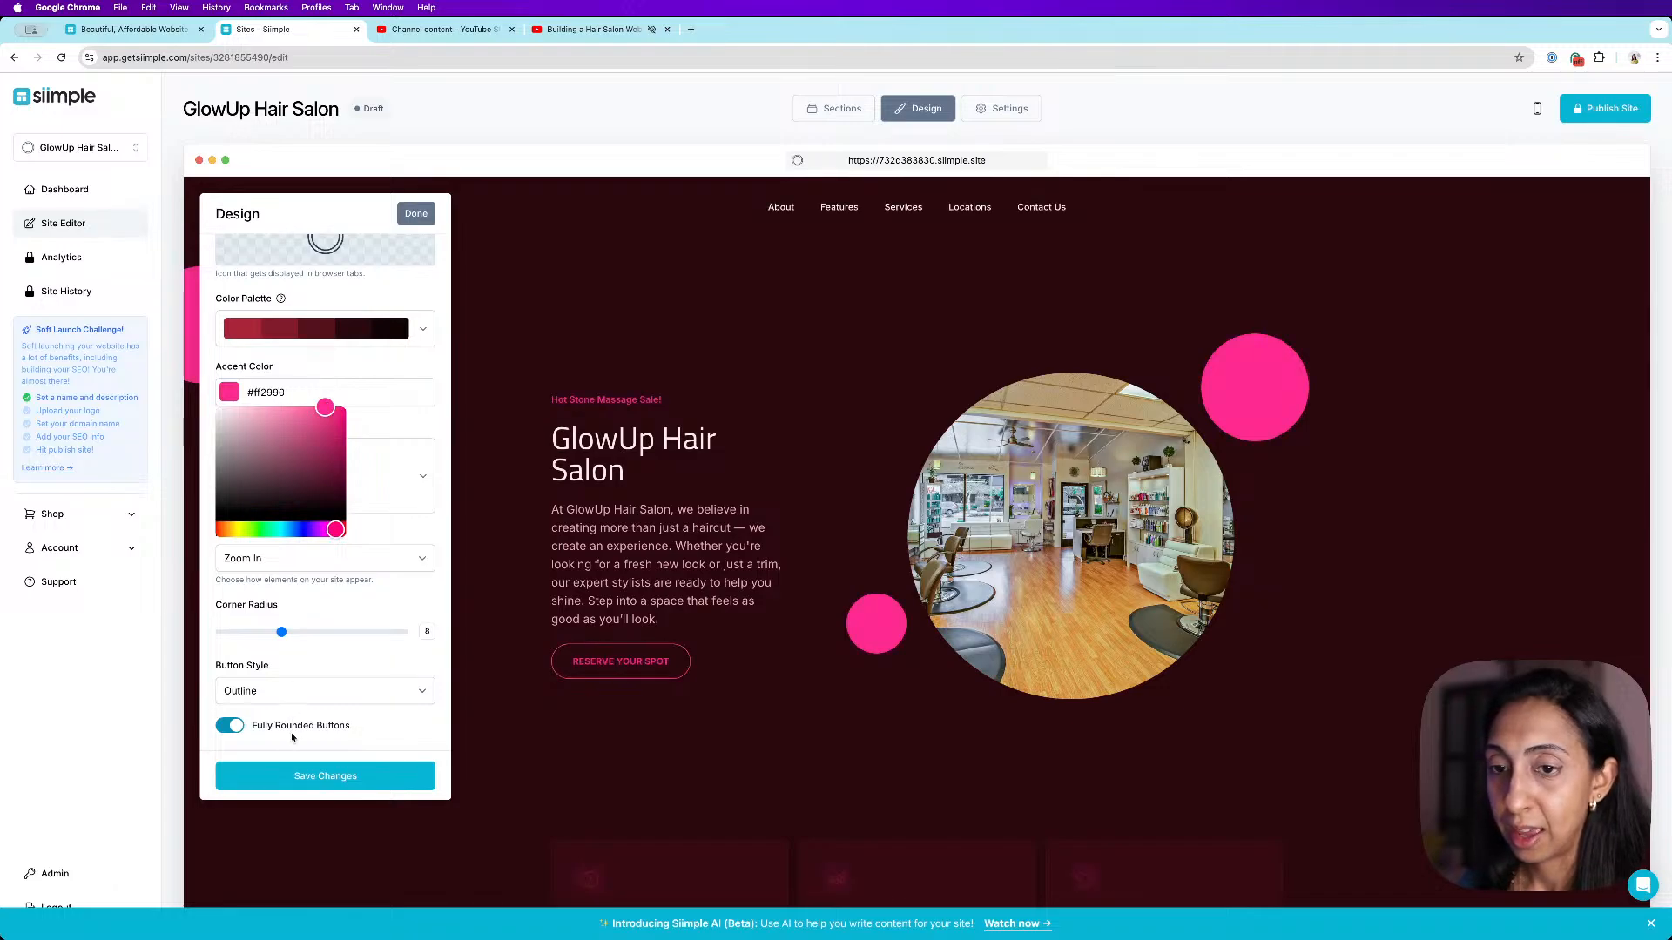
click(344, 776)
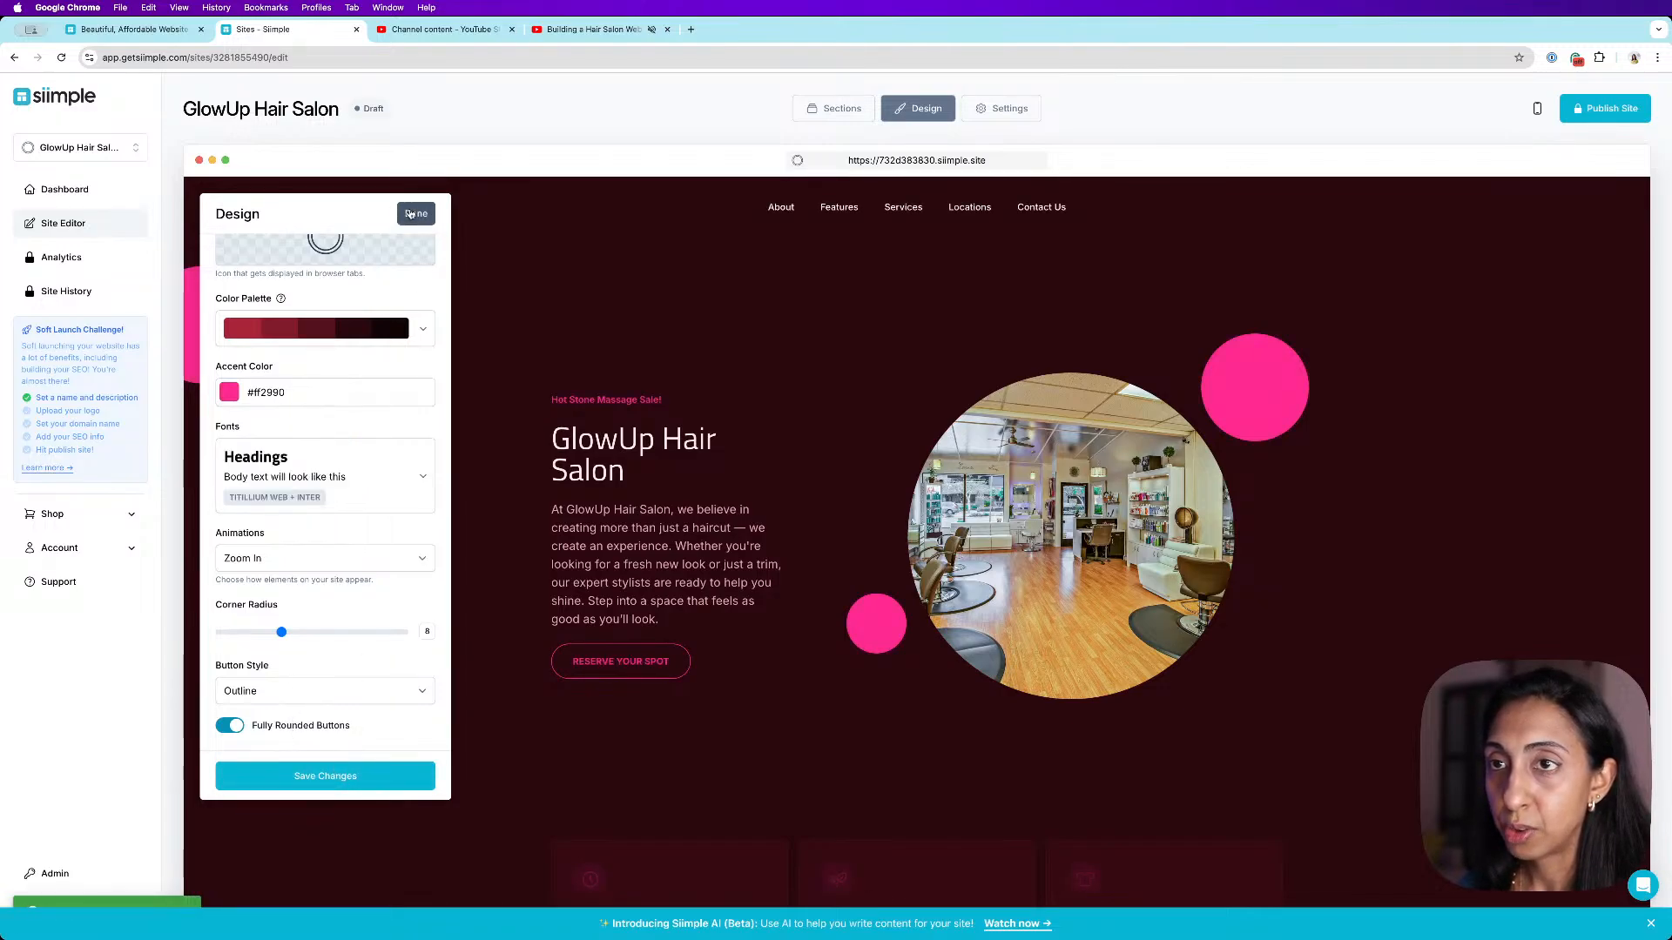
click(416, 214)
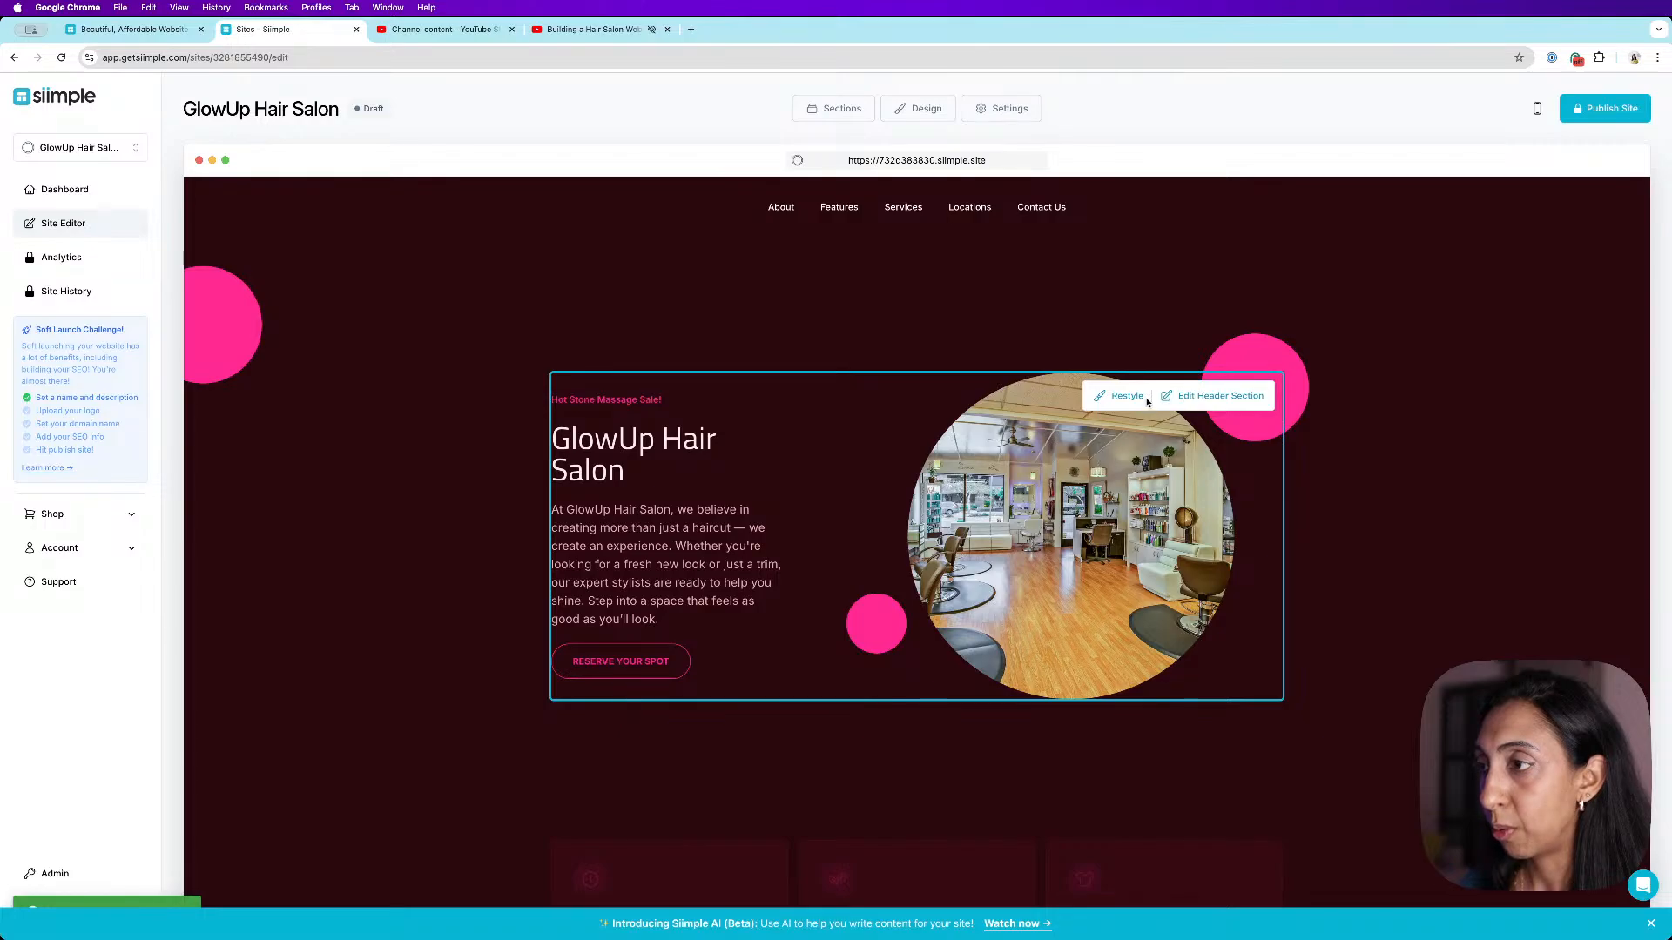
- Replace the header image with a stock photo found by searching "hair color", save, and close the editor
click(1190, 398)
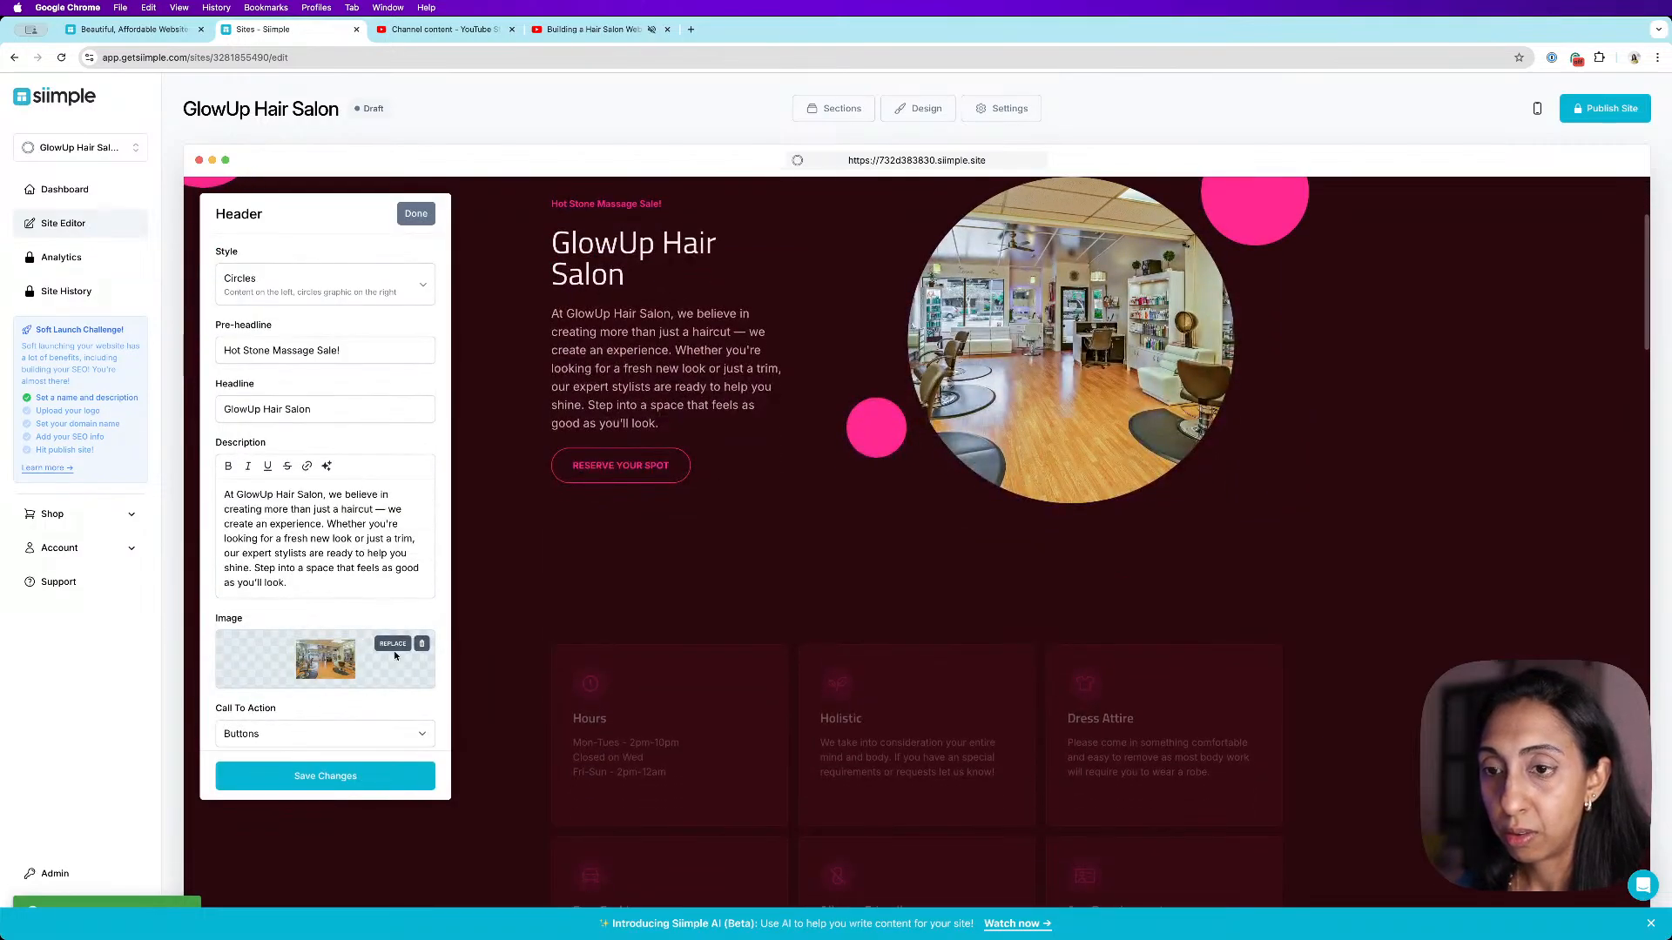
click(421, 644)
click(400, 672)
click(624, 160)
text(hair color)
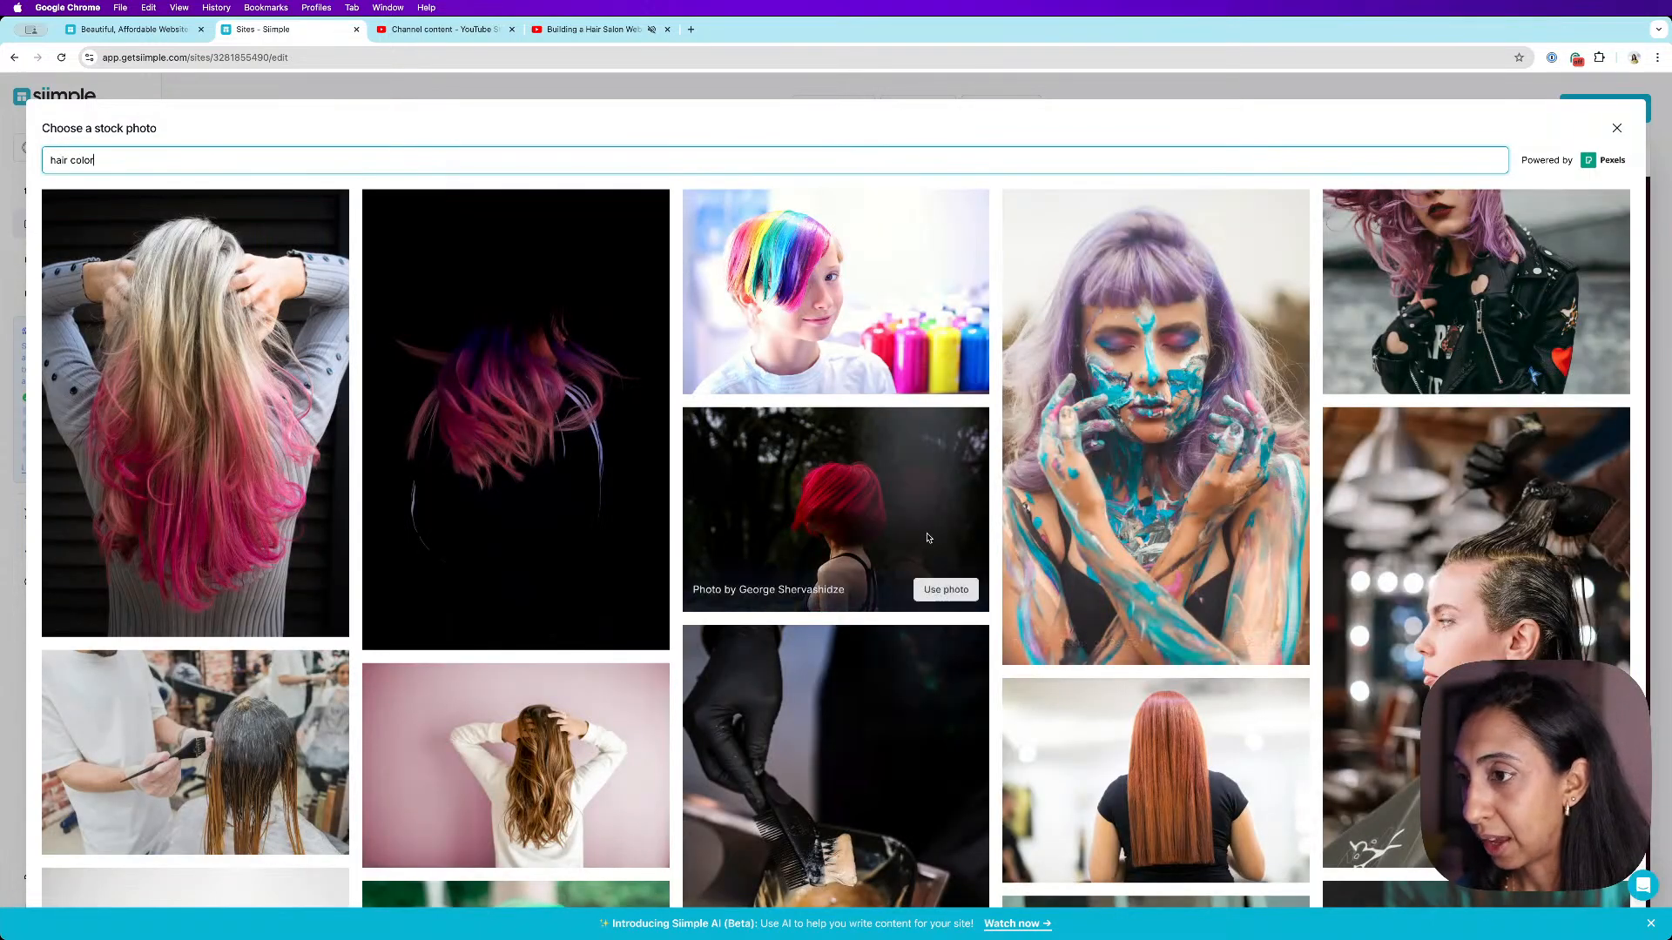
mouse_move(569, 581)
click(627, 629)
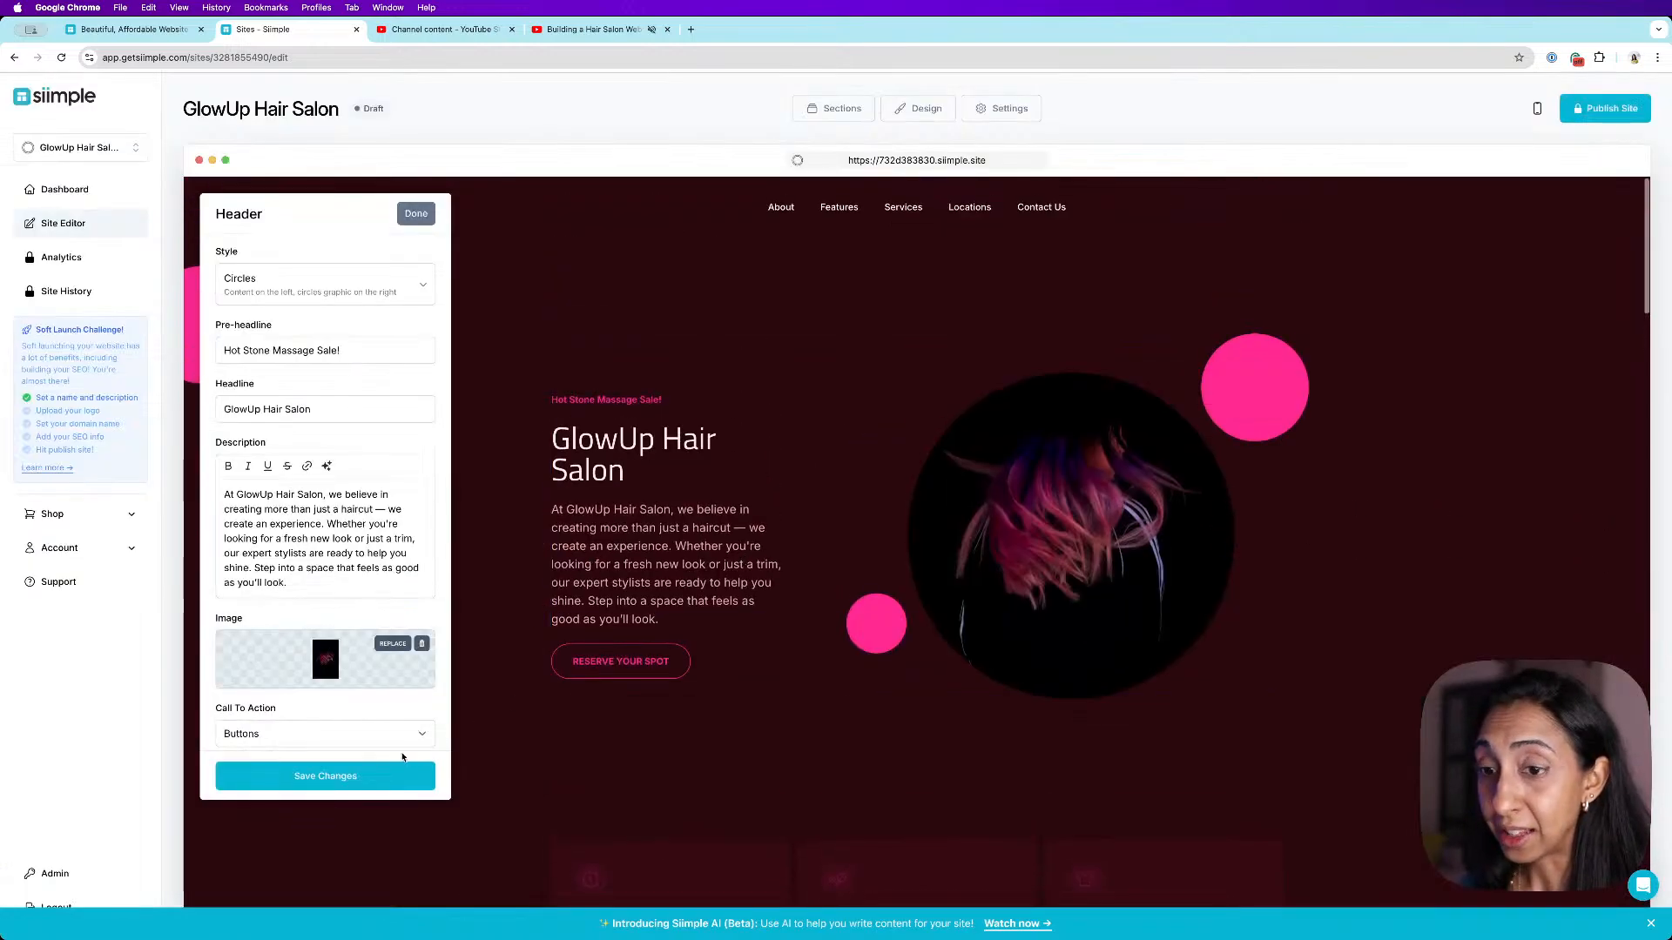
click(399, 776)
click(417, 214)
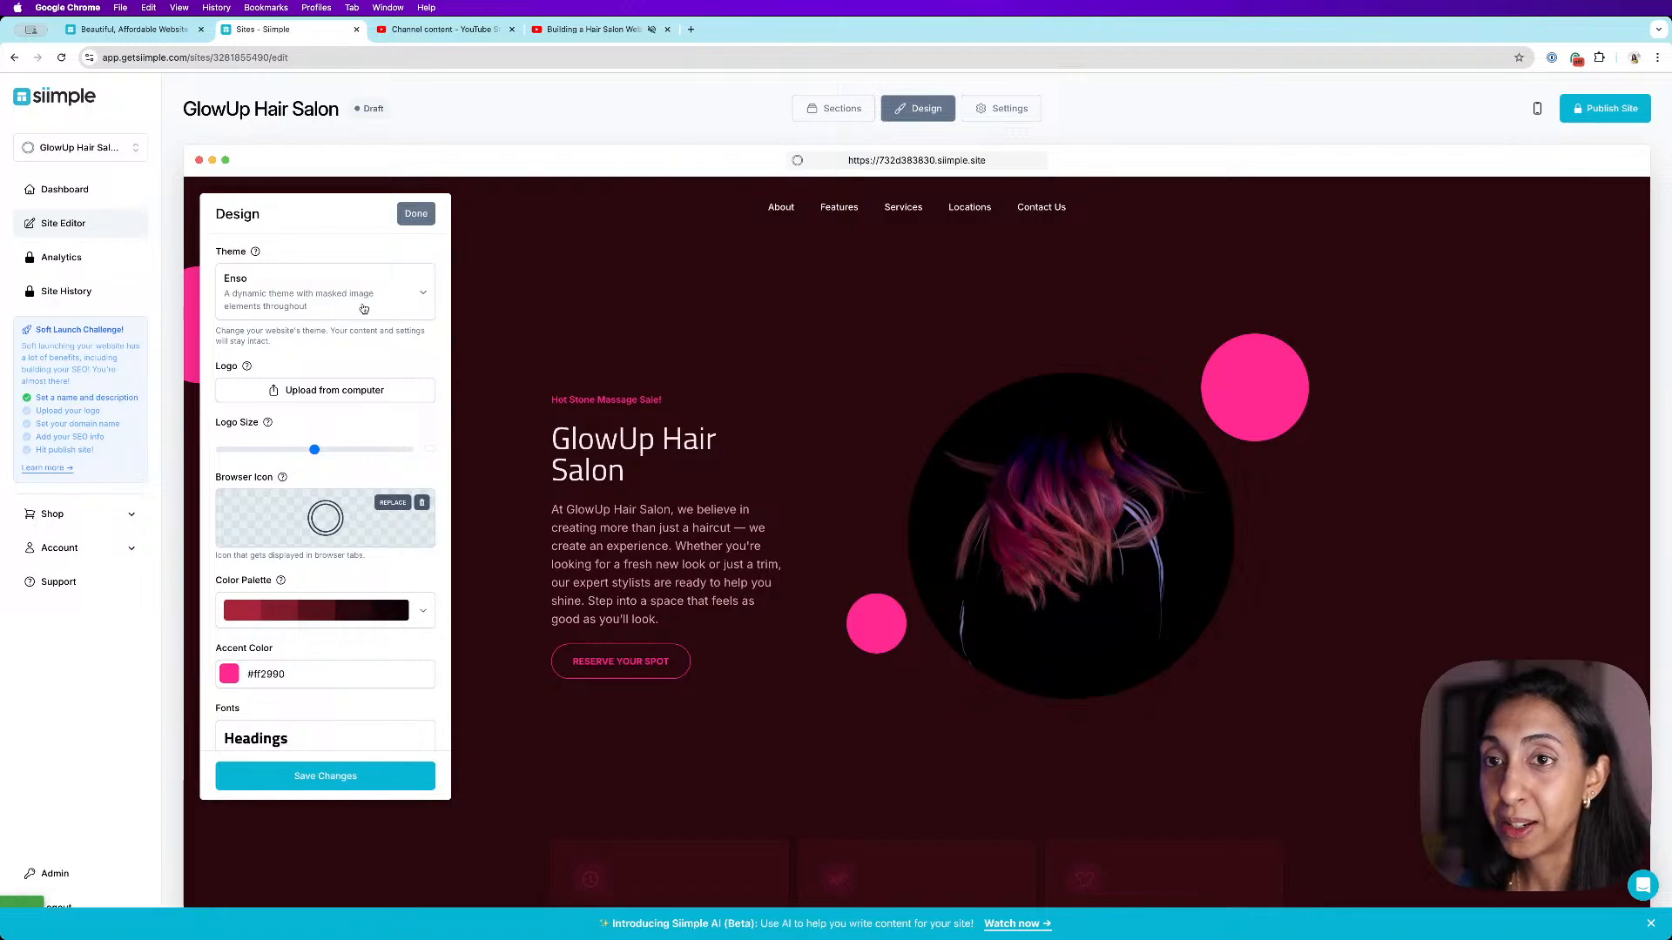
- Switch the website theme to Cards and save the design settings
click(359, 312)
click(357, 462)
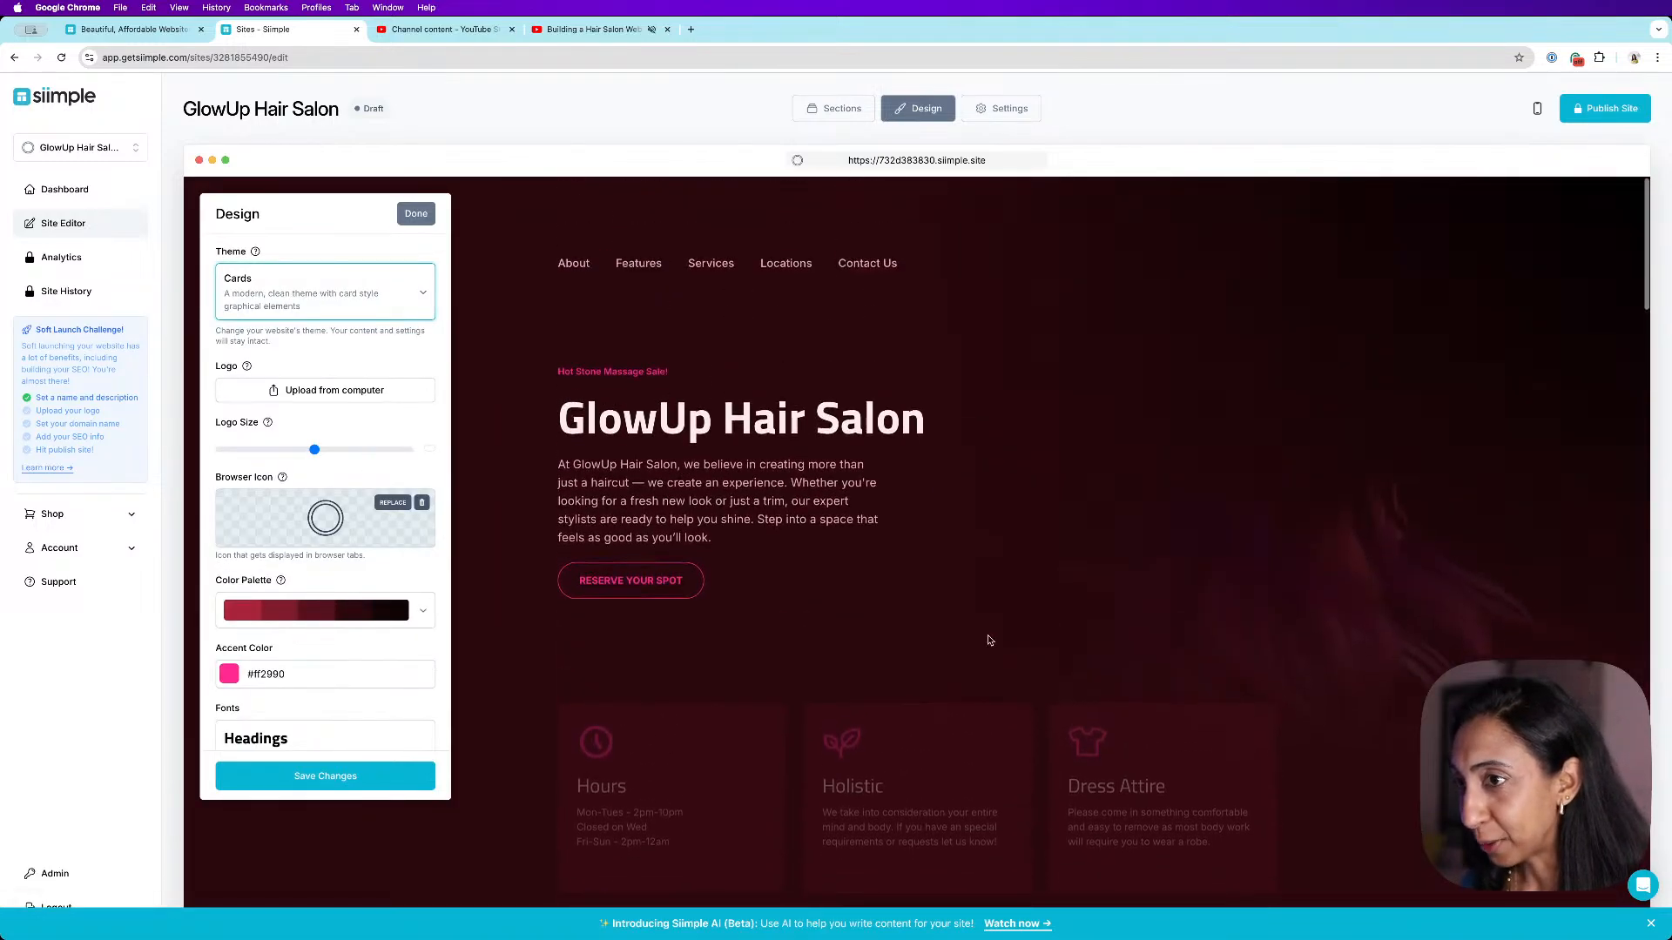
click(286, 769)
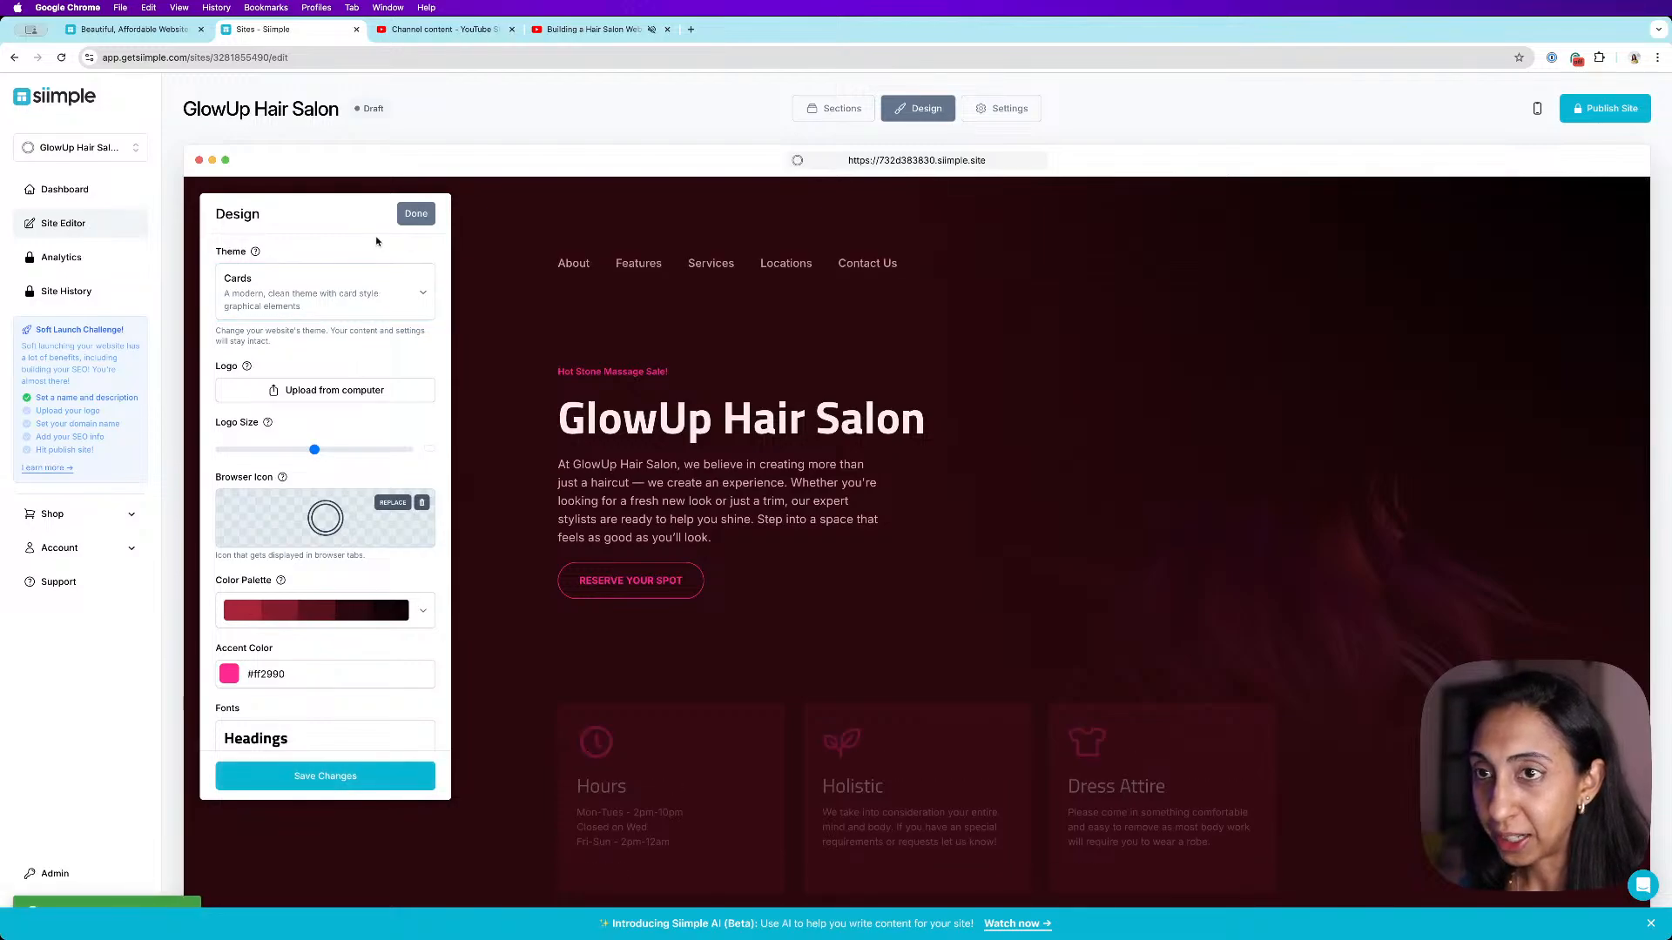
click(416, 214)
- Replace the header image with the red-haired stock photo from a "hair color" search, save, and close the header editor
mouse_move(1190, 400)
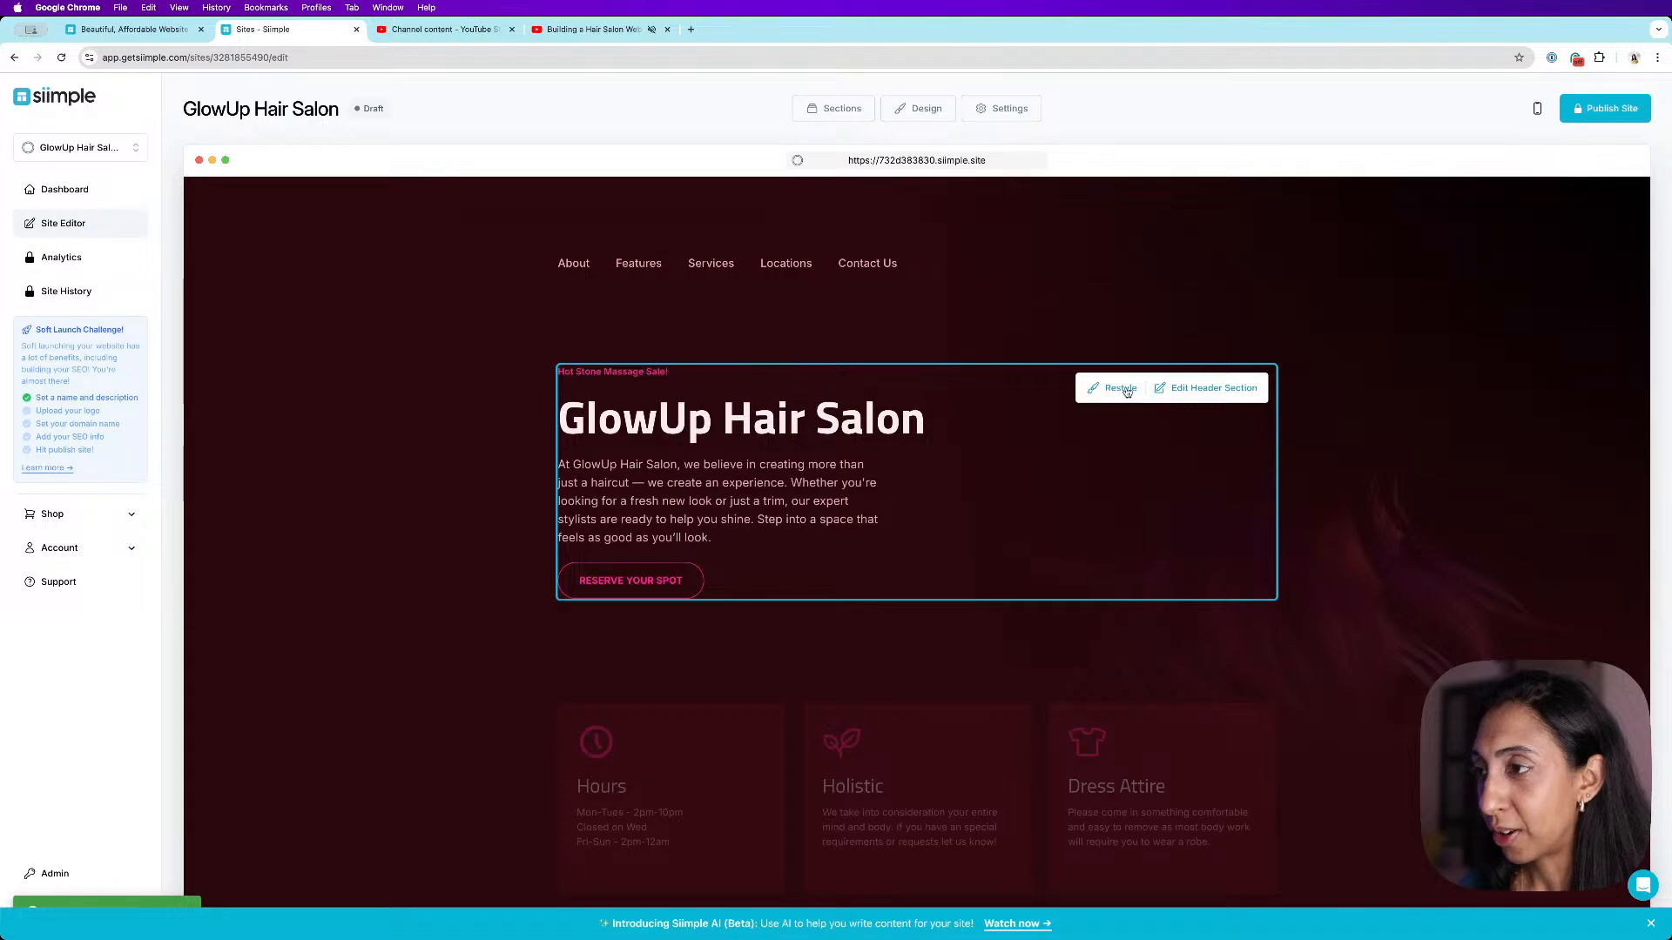
click(1233, 393)
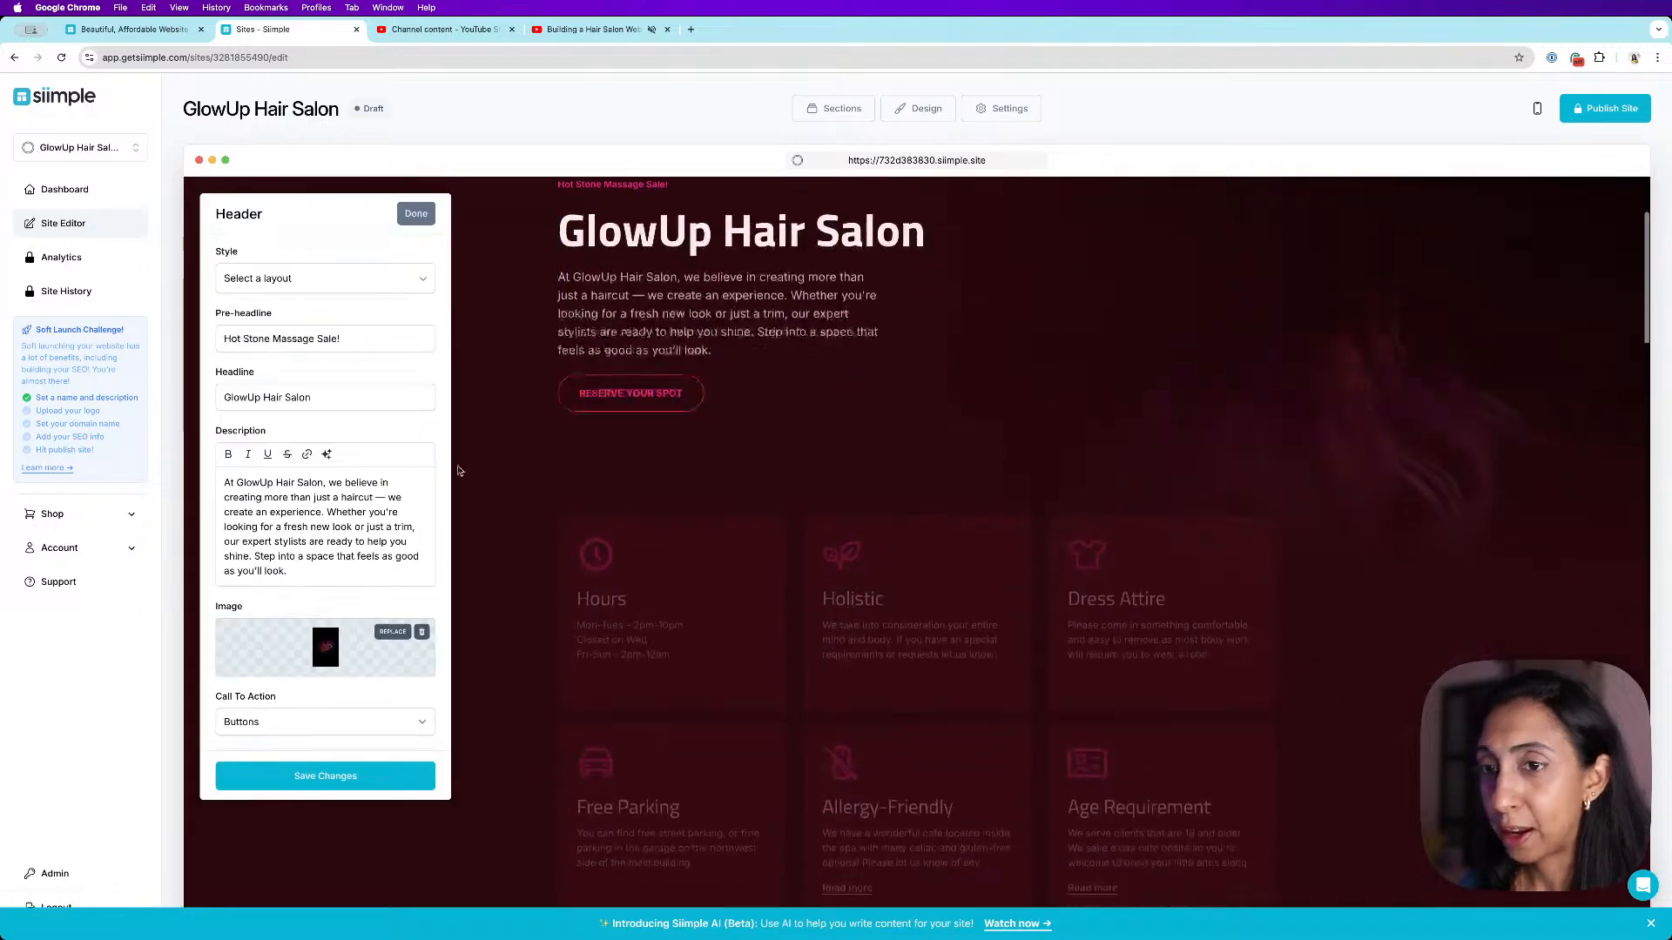
click(368, 664)
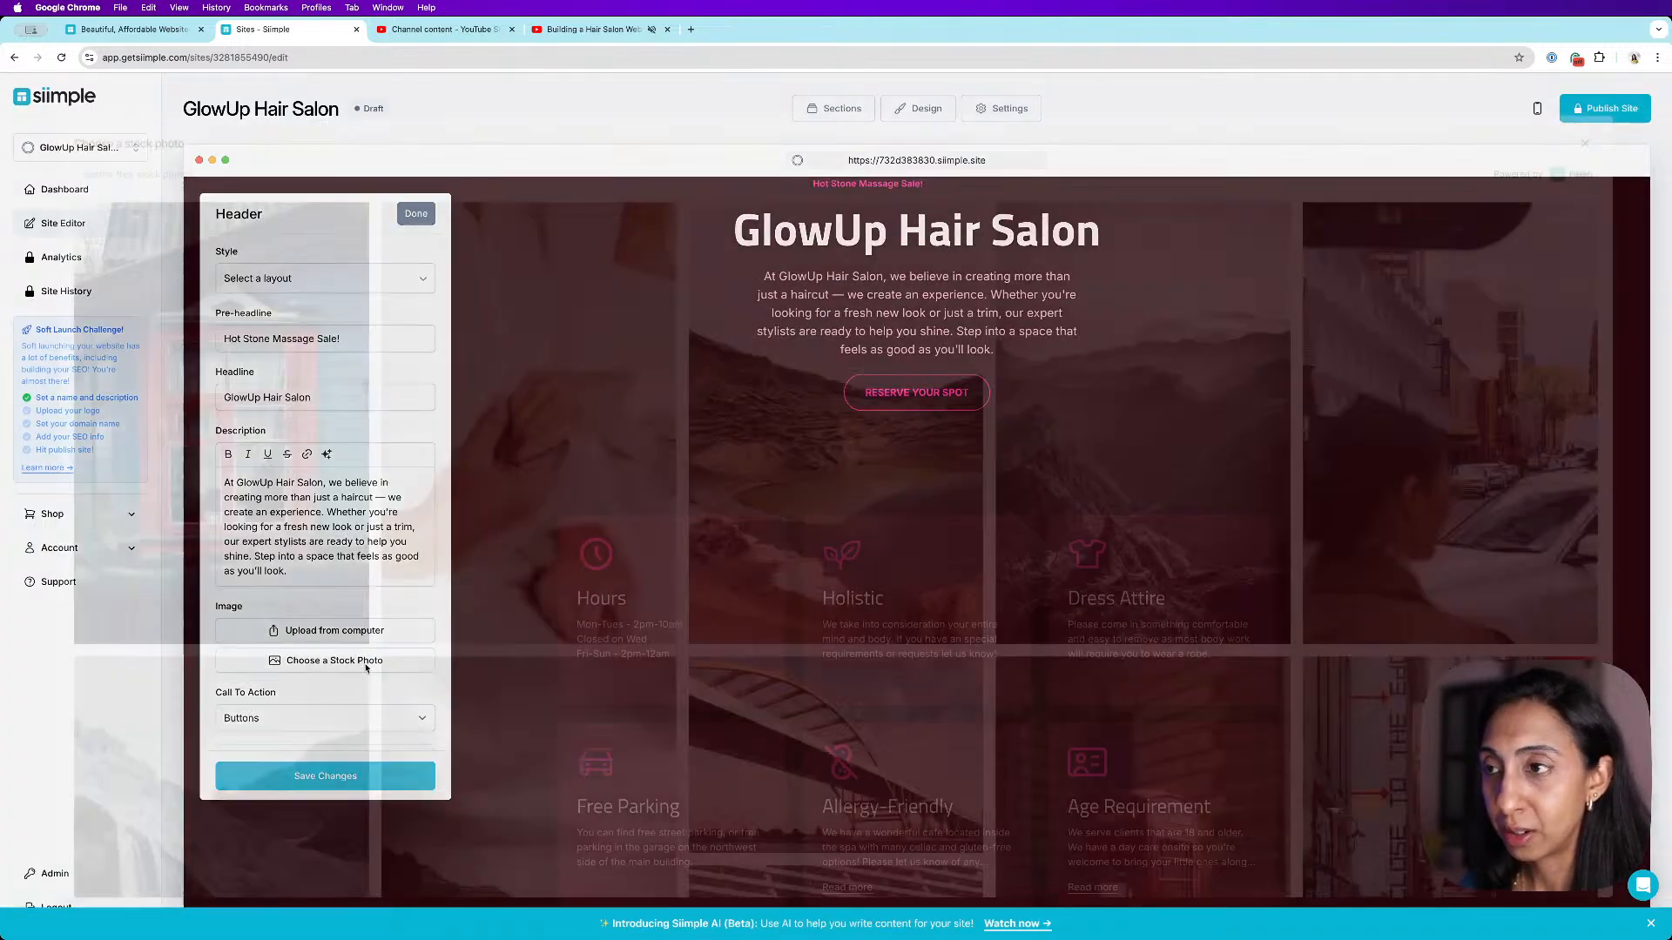
click(641, 159)
text(hai)
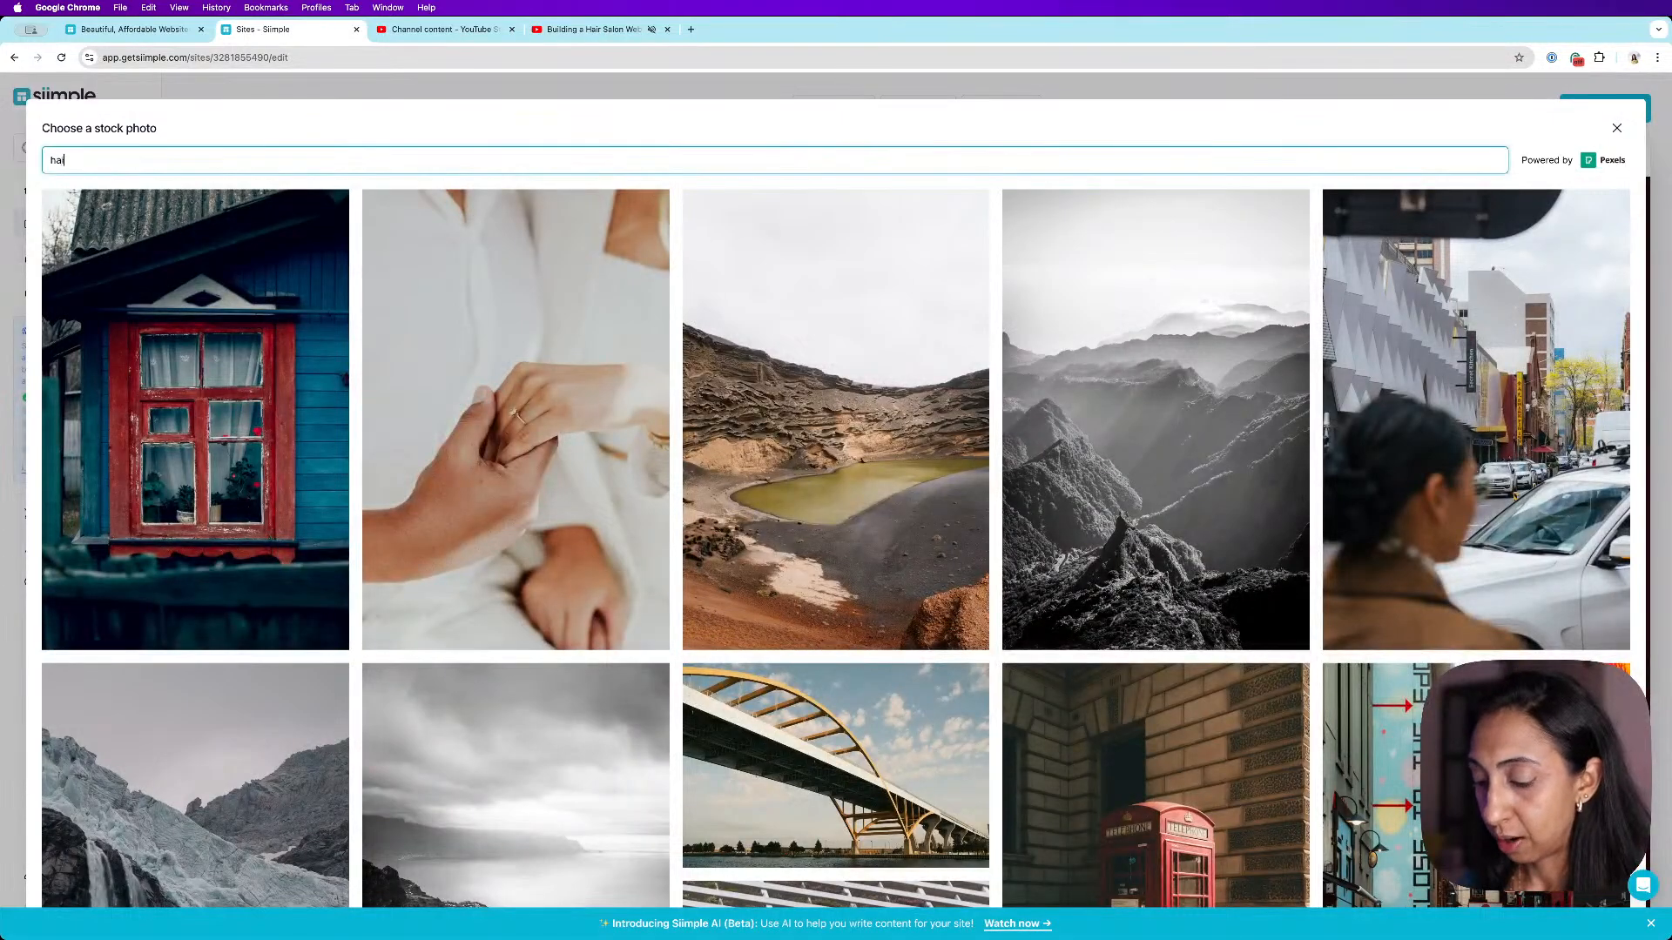
text(r color)
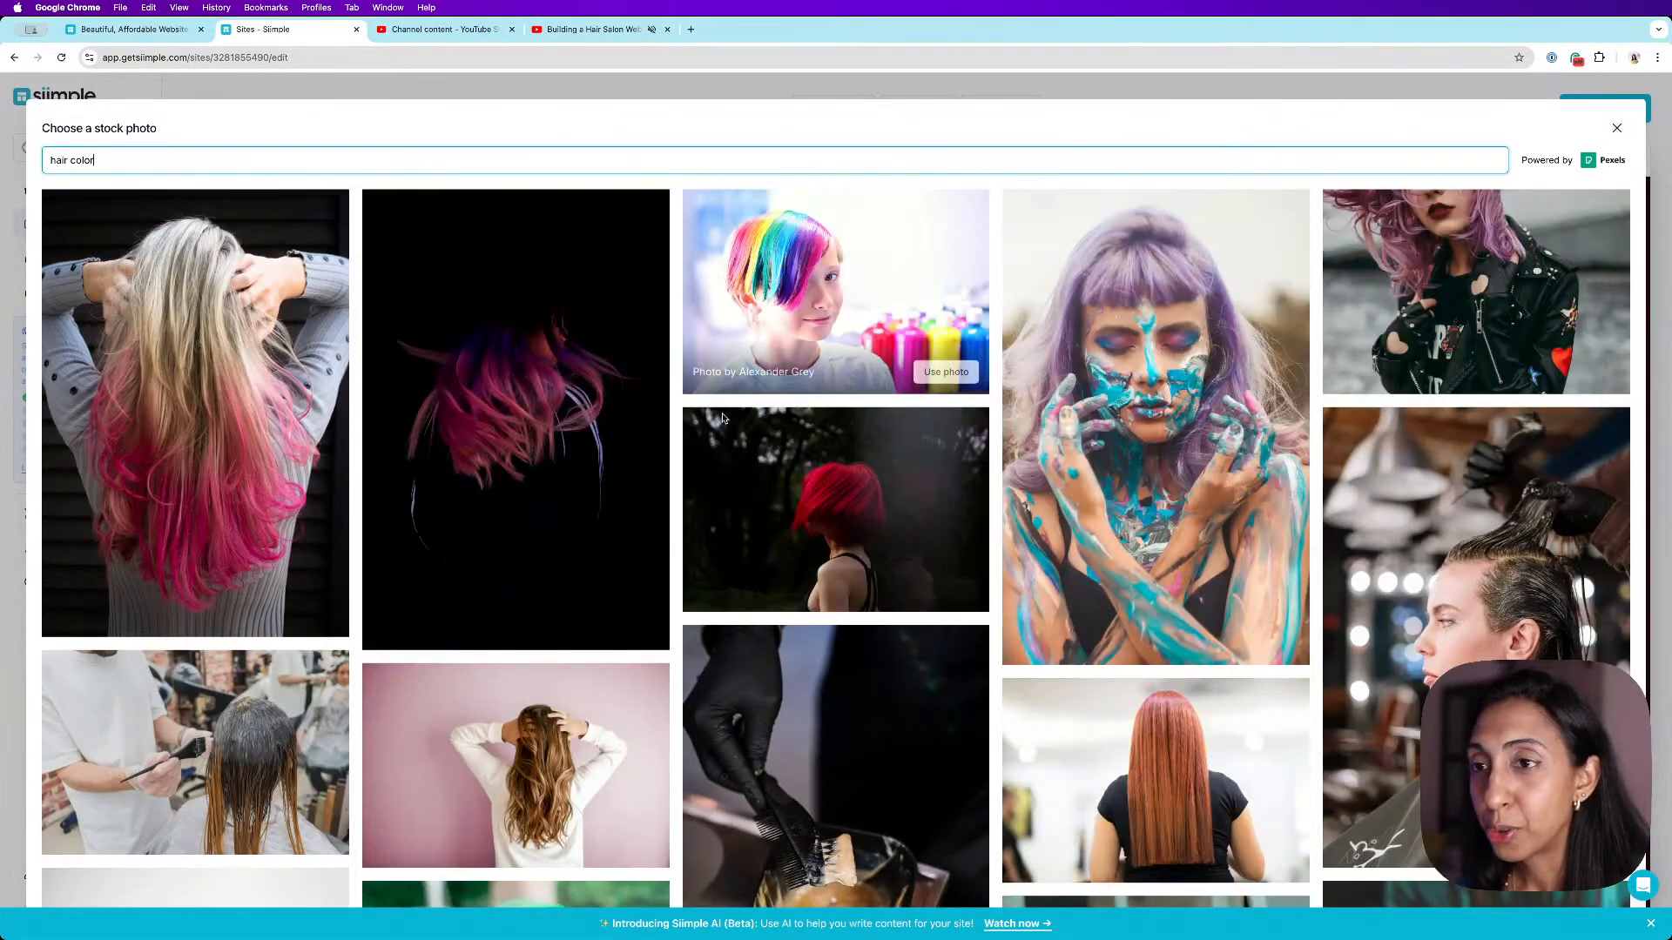
click(929, 592)
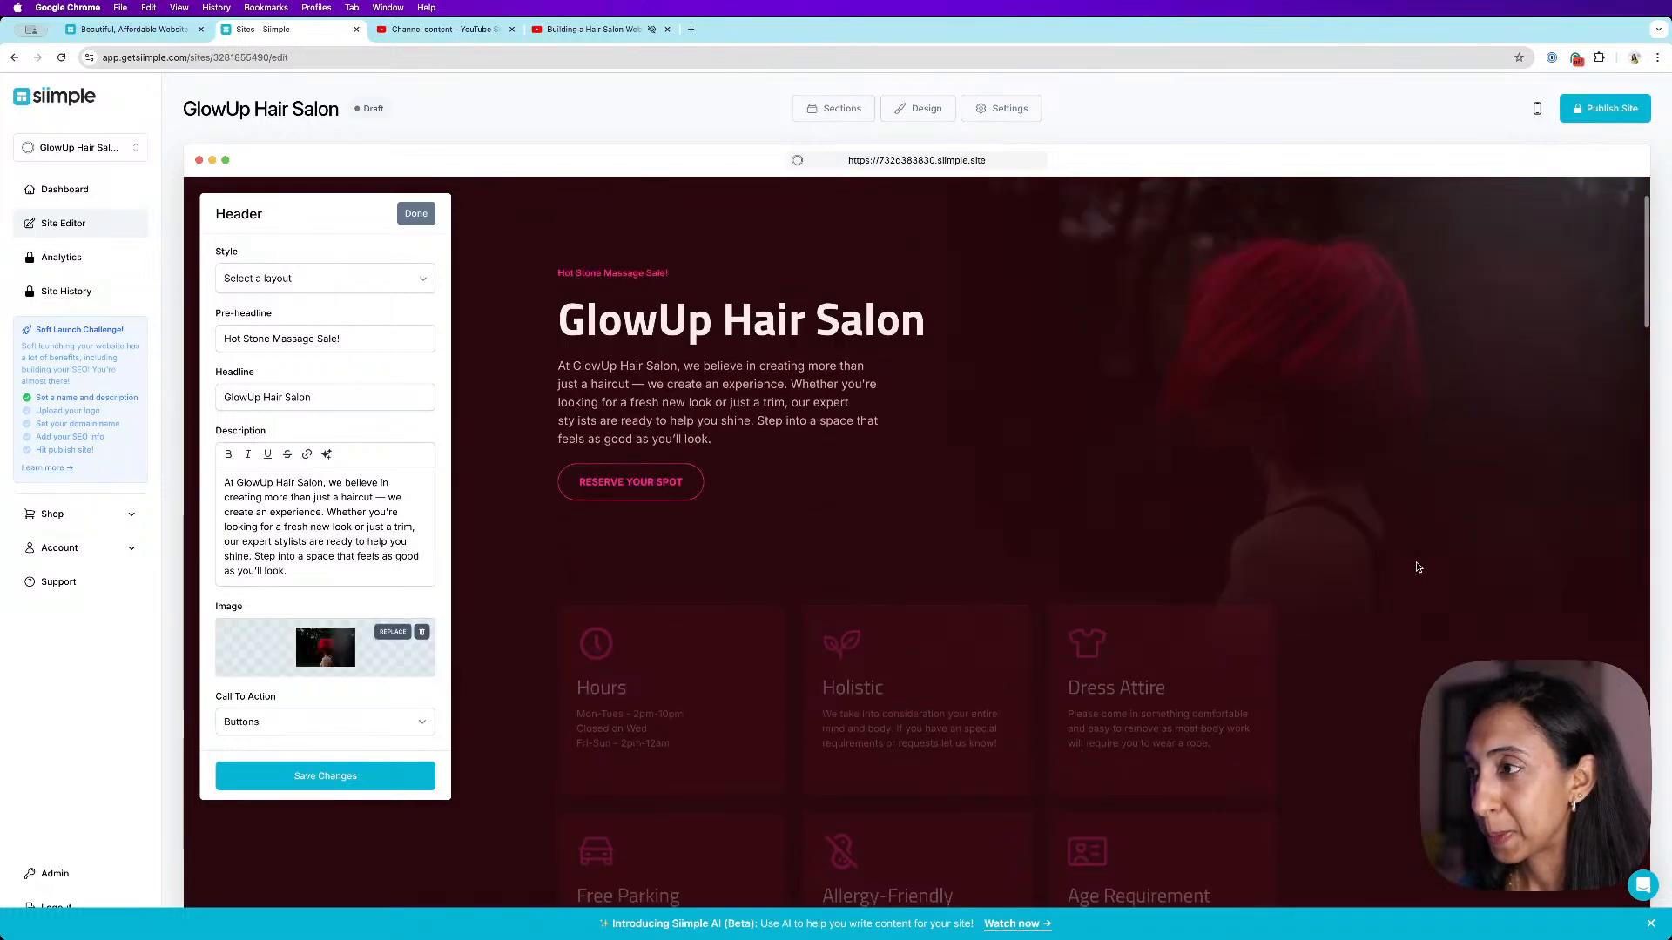
click(271, 786)
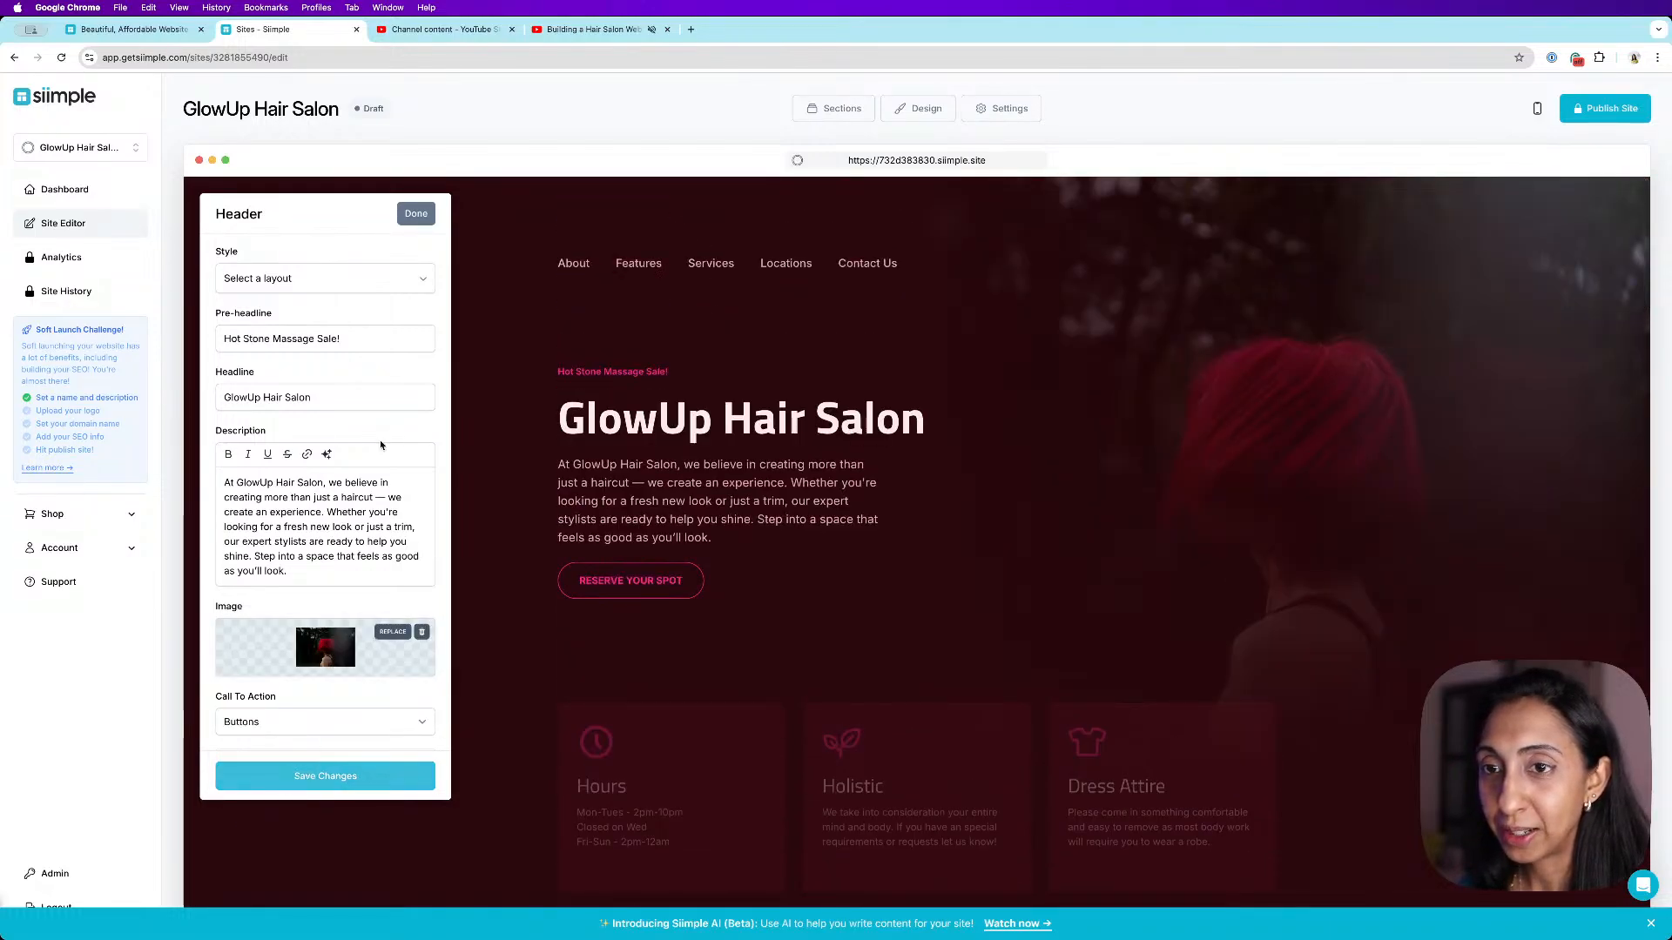
scroll(407, 248, up, 1)
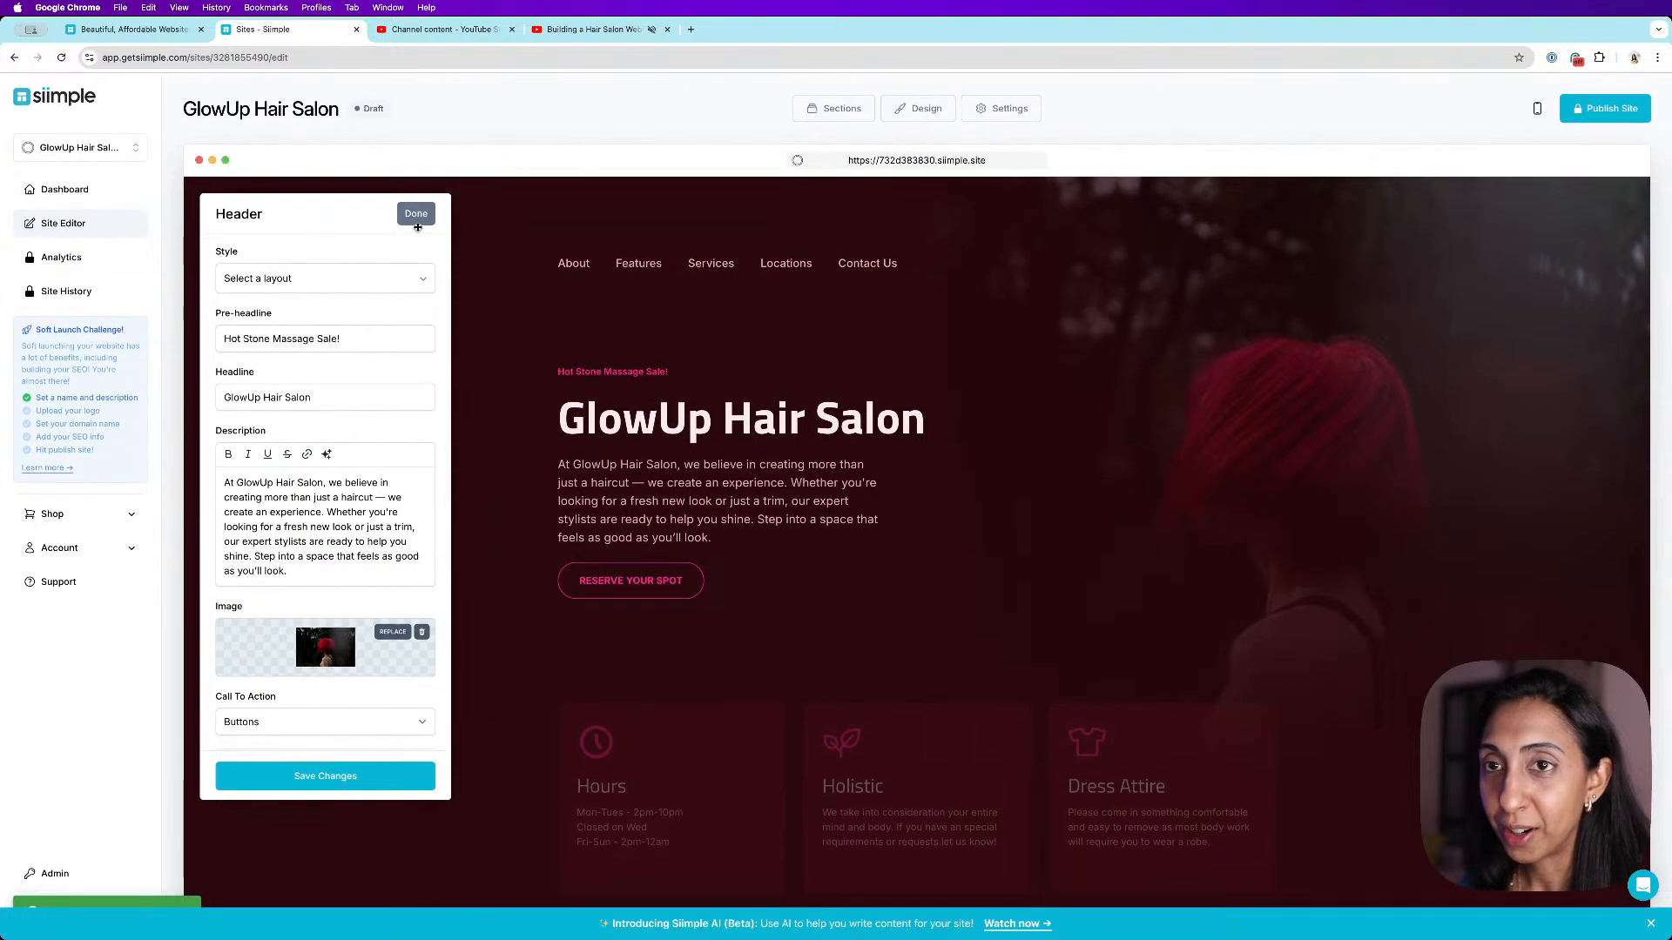
click(415, 215)
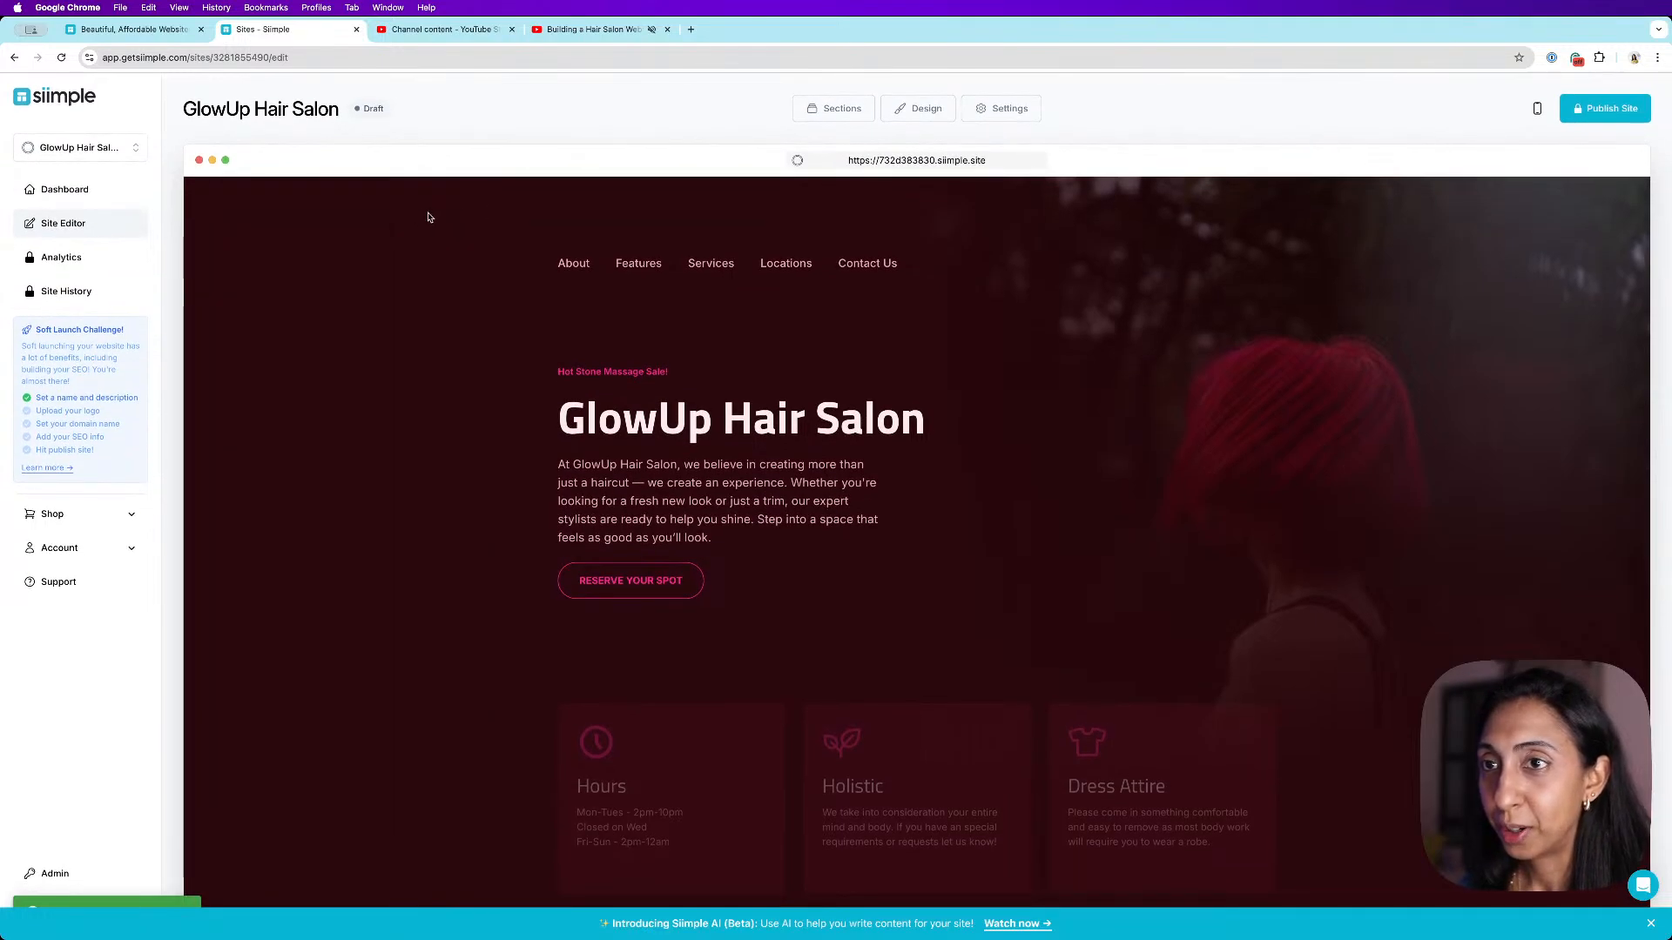
- Switch the color palette to the light mauve scheme, save, and close the design settings
click(921, 108)
click(417, 609)
scroll(383, 566, down, 5)
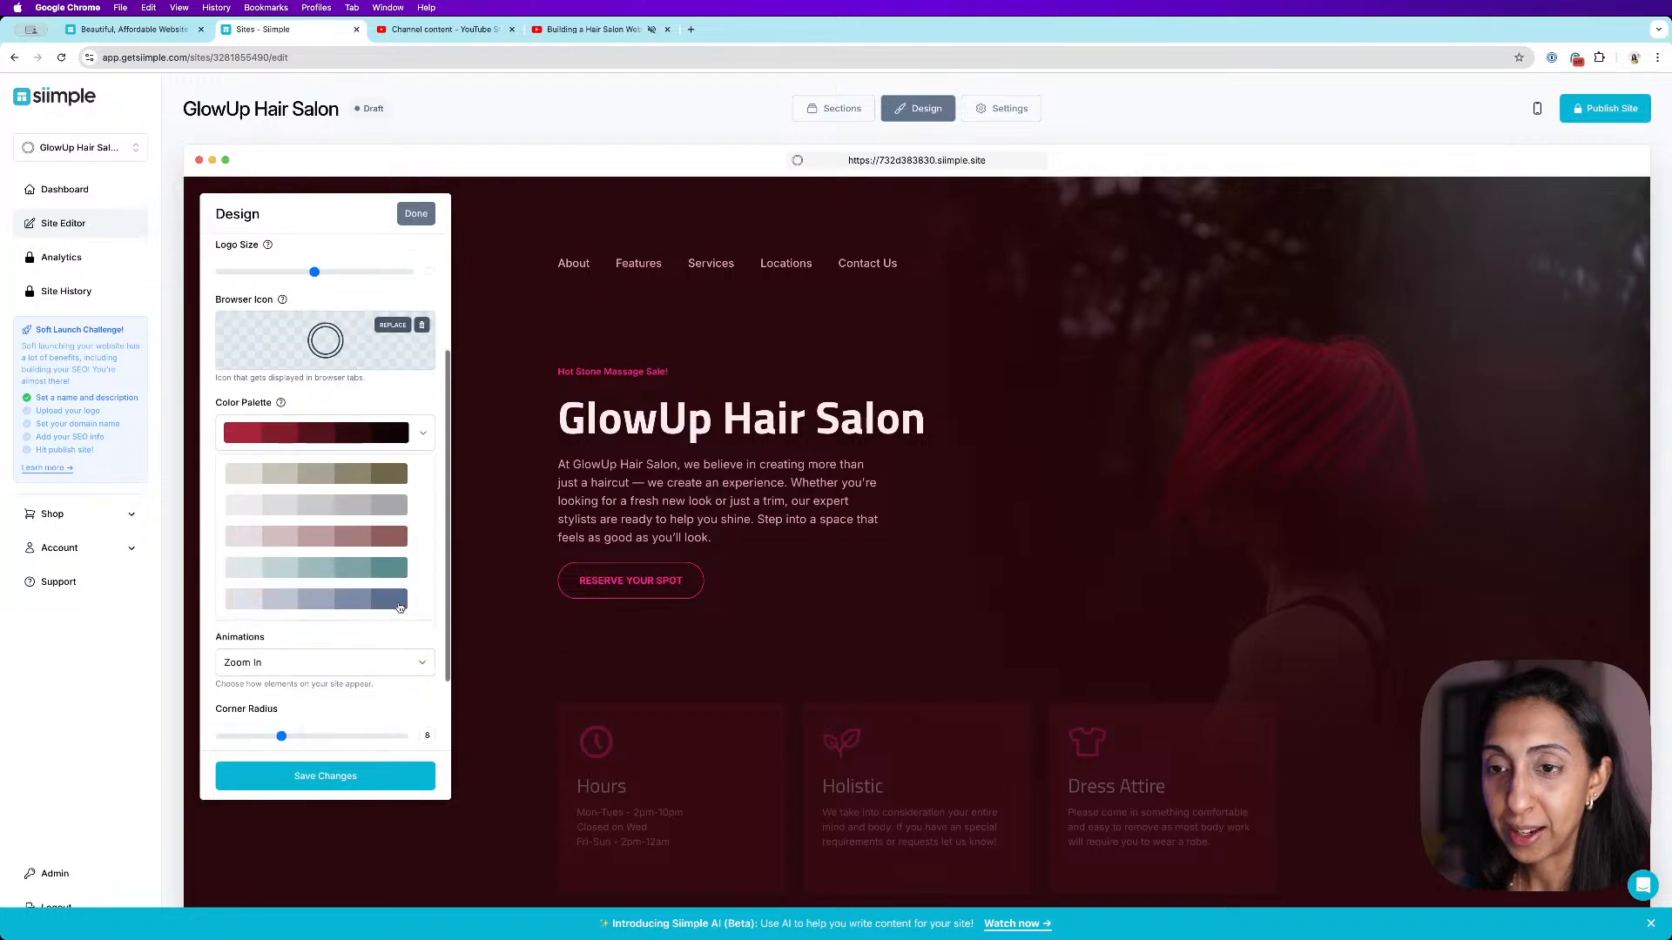
click(370, 533)
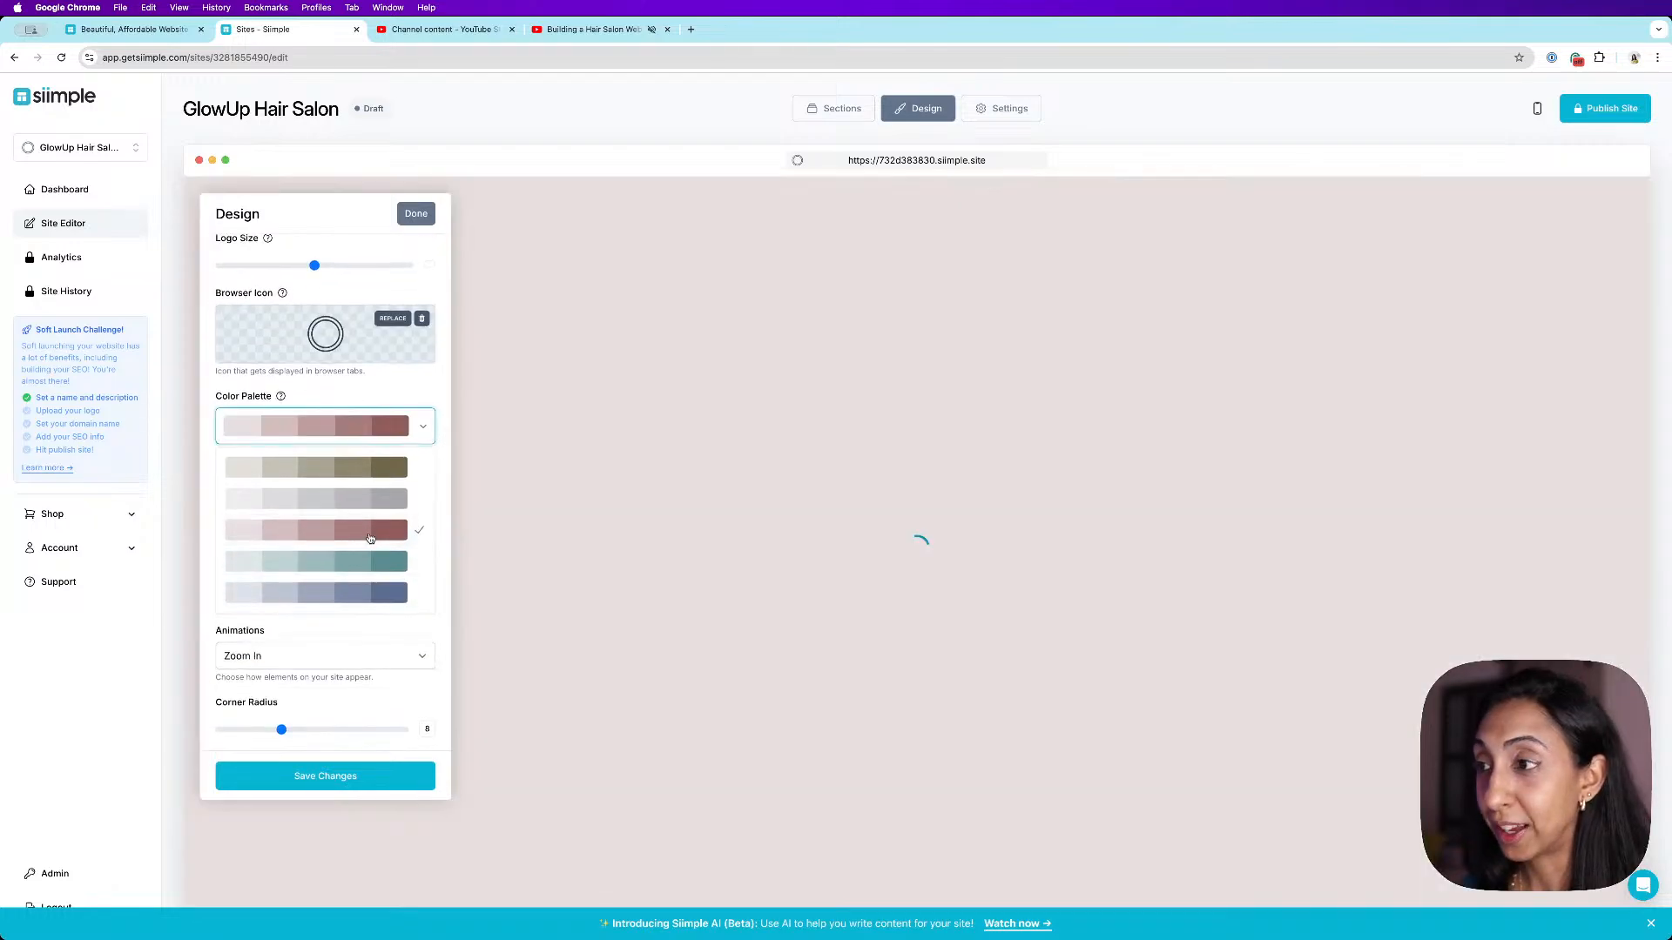
click(388, 775)
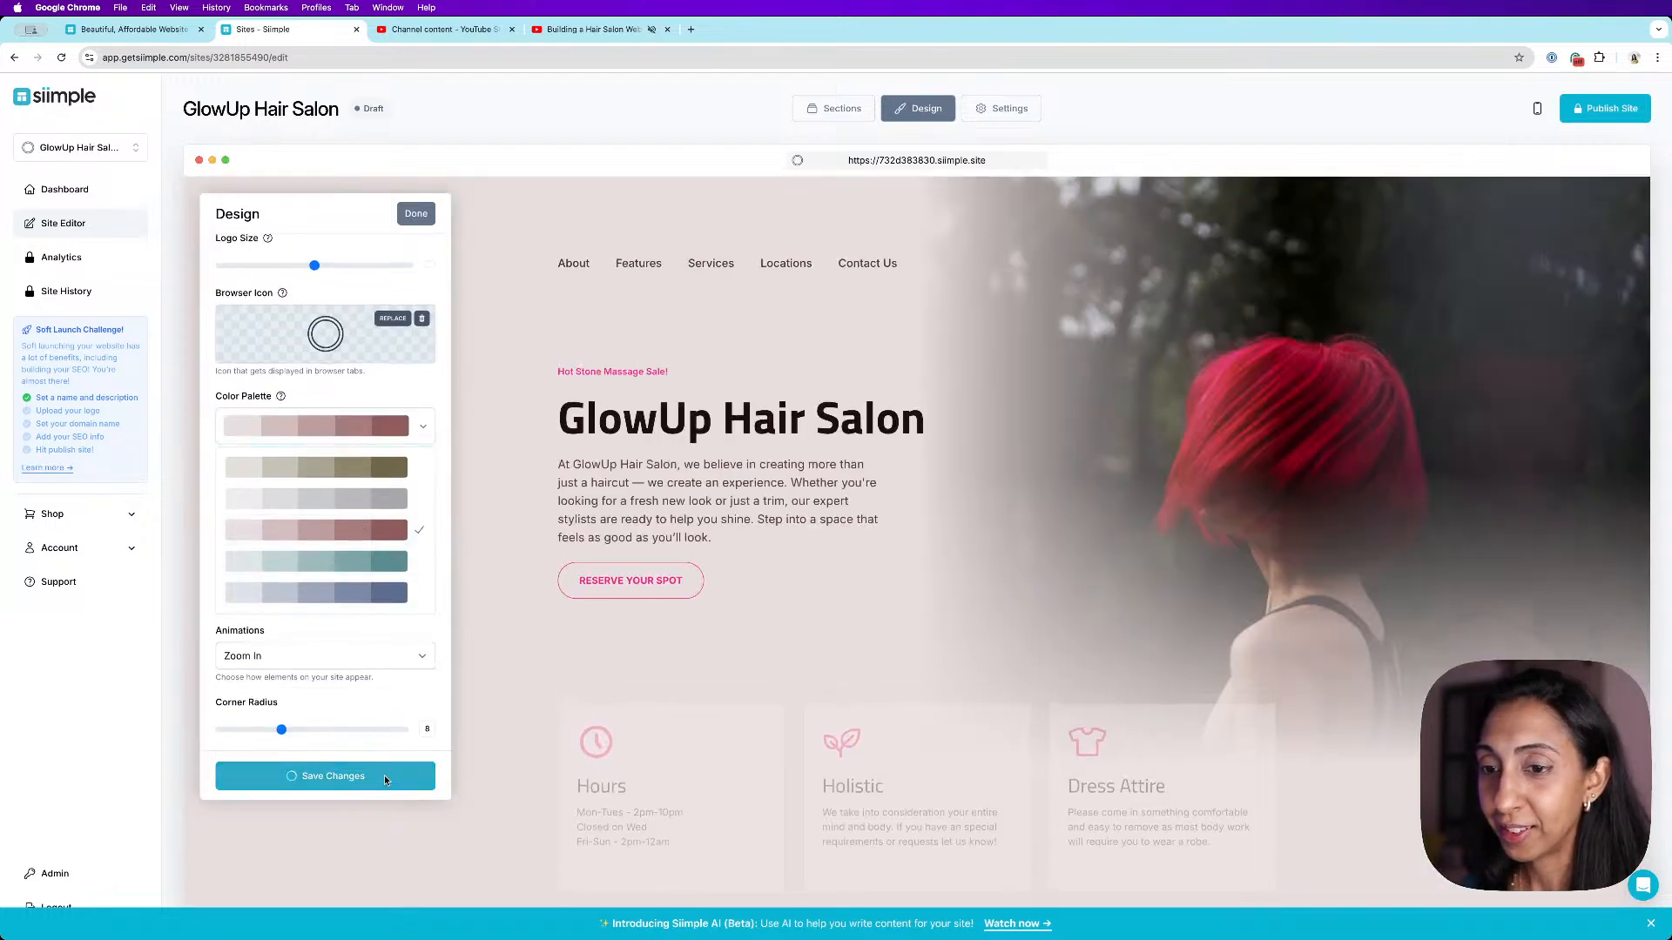
click(424, 215)
- Show the hidden features section on the page
scroll(1306, 657, down, 3)
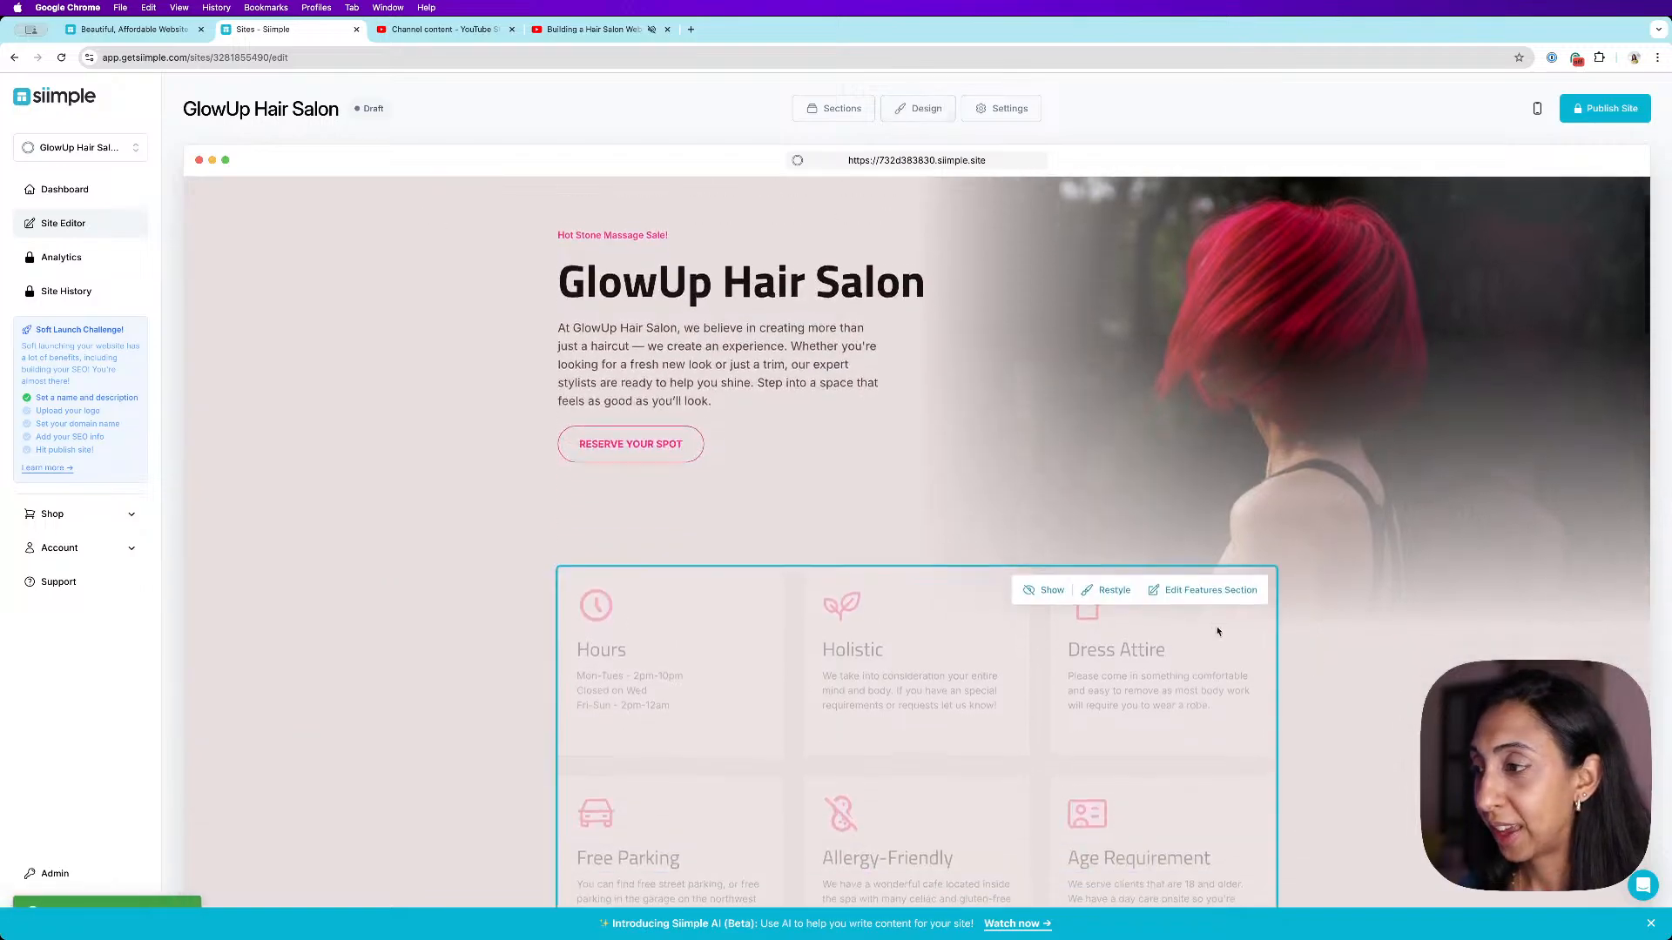
click(1041, 581)
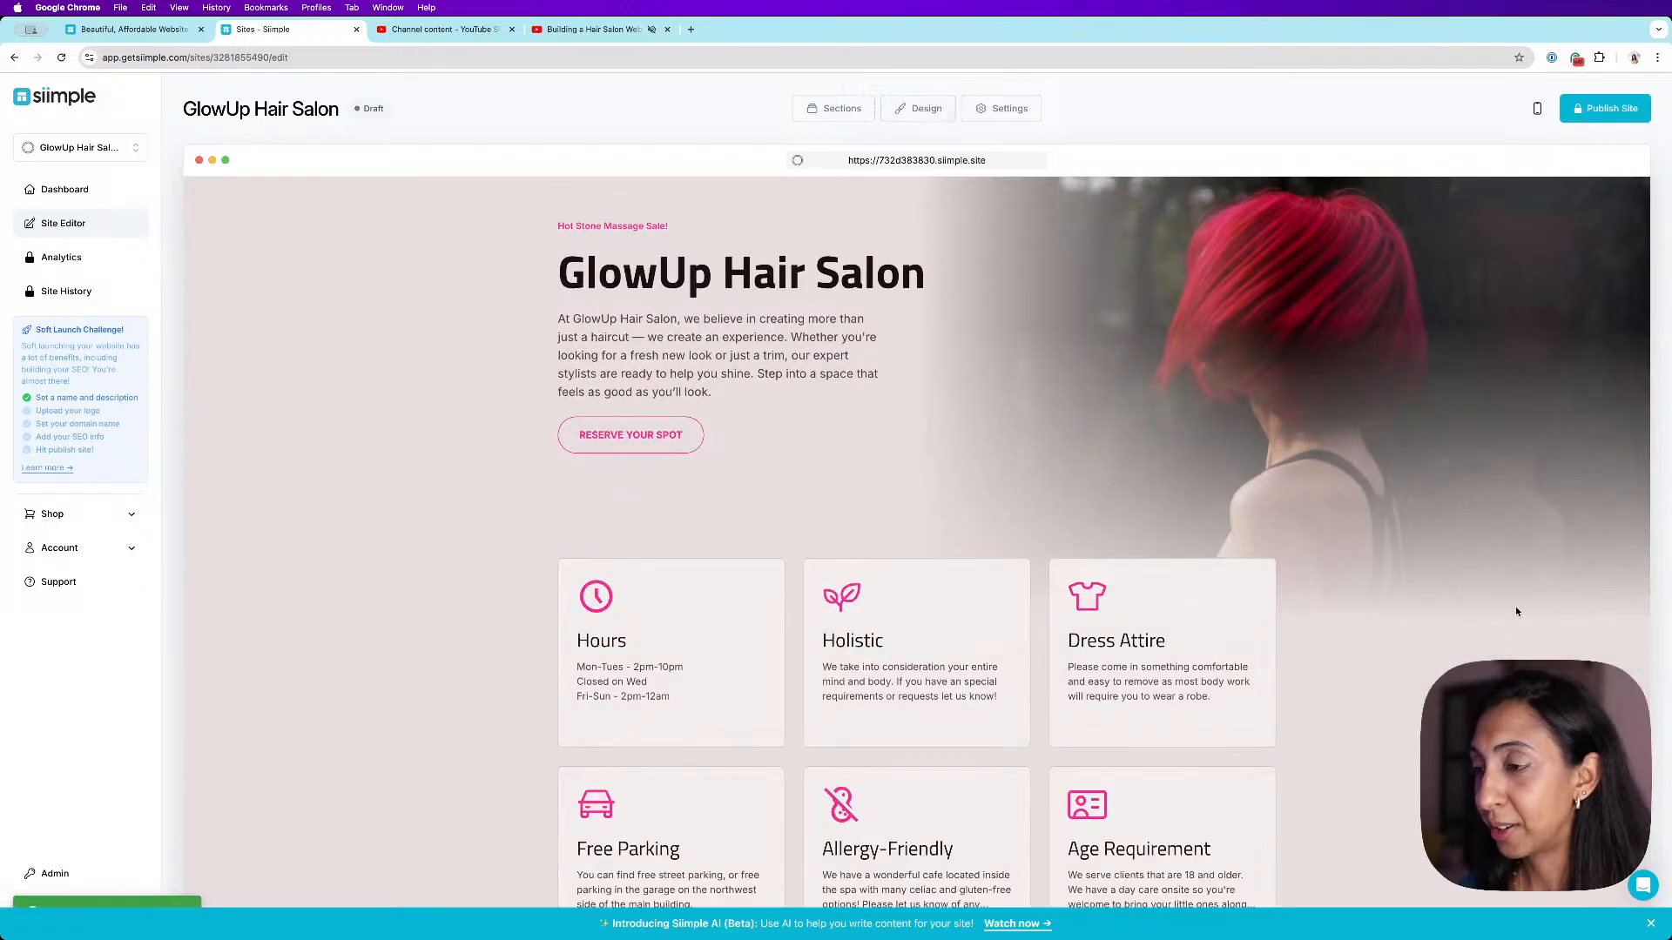
scroll(1527, 611, up, 1)
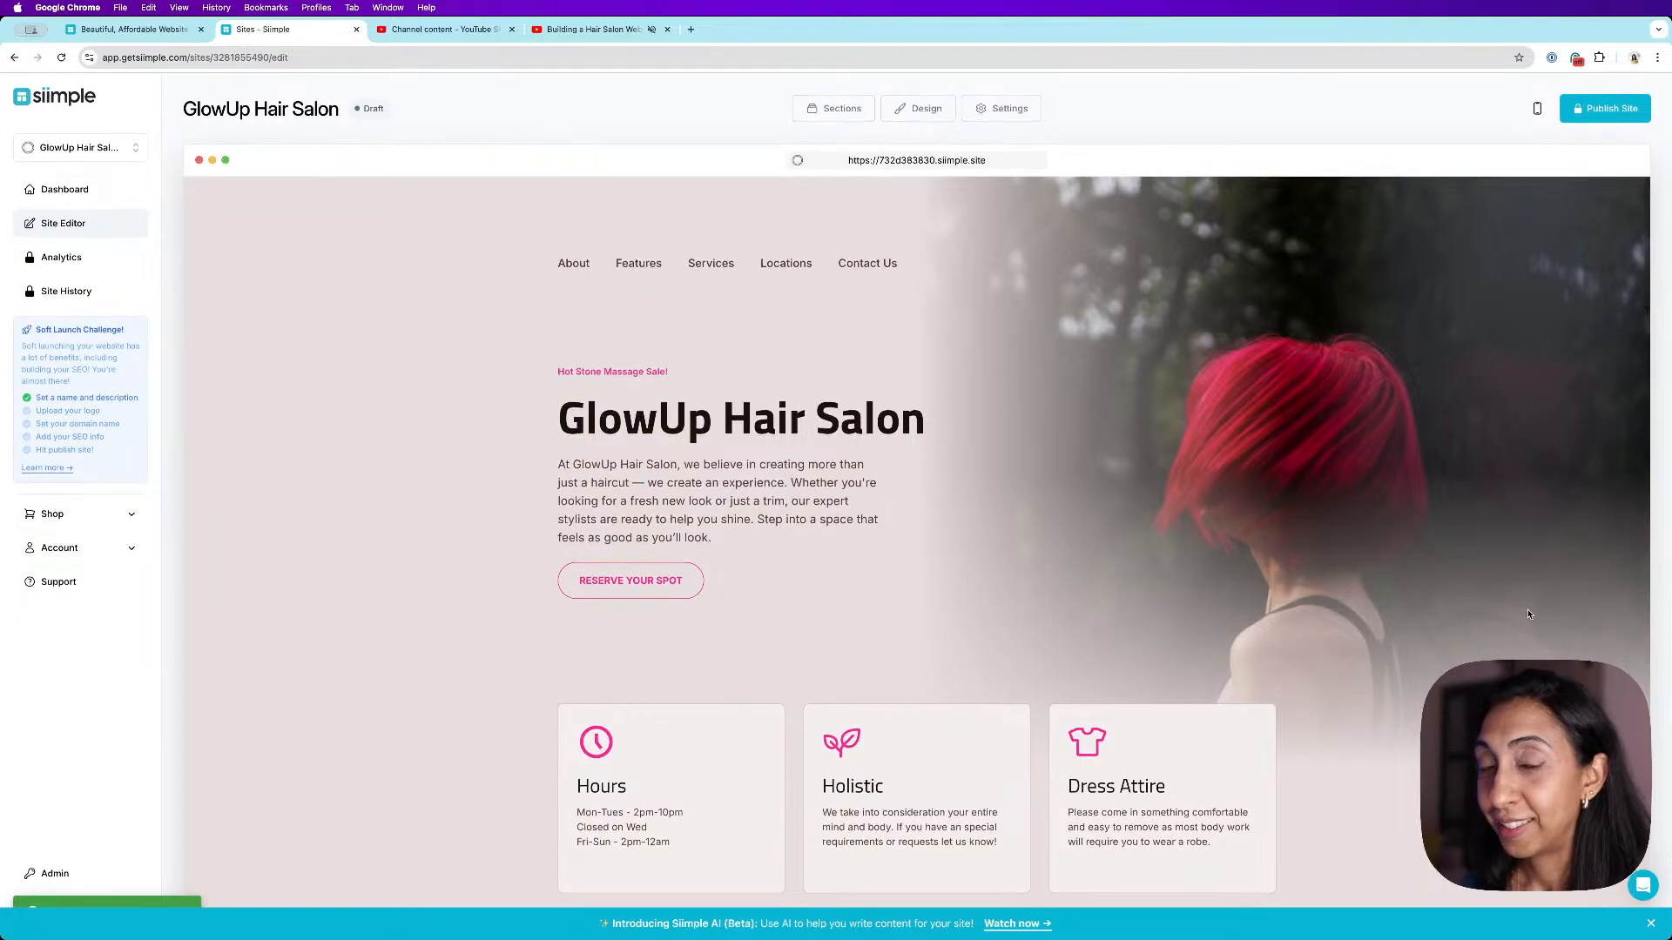
scroll(1528, 615, down, 8)
scroll(1528, 615, up, 6)
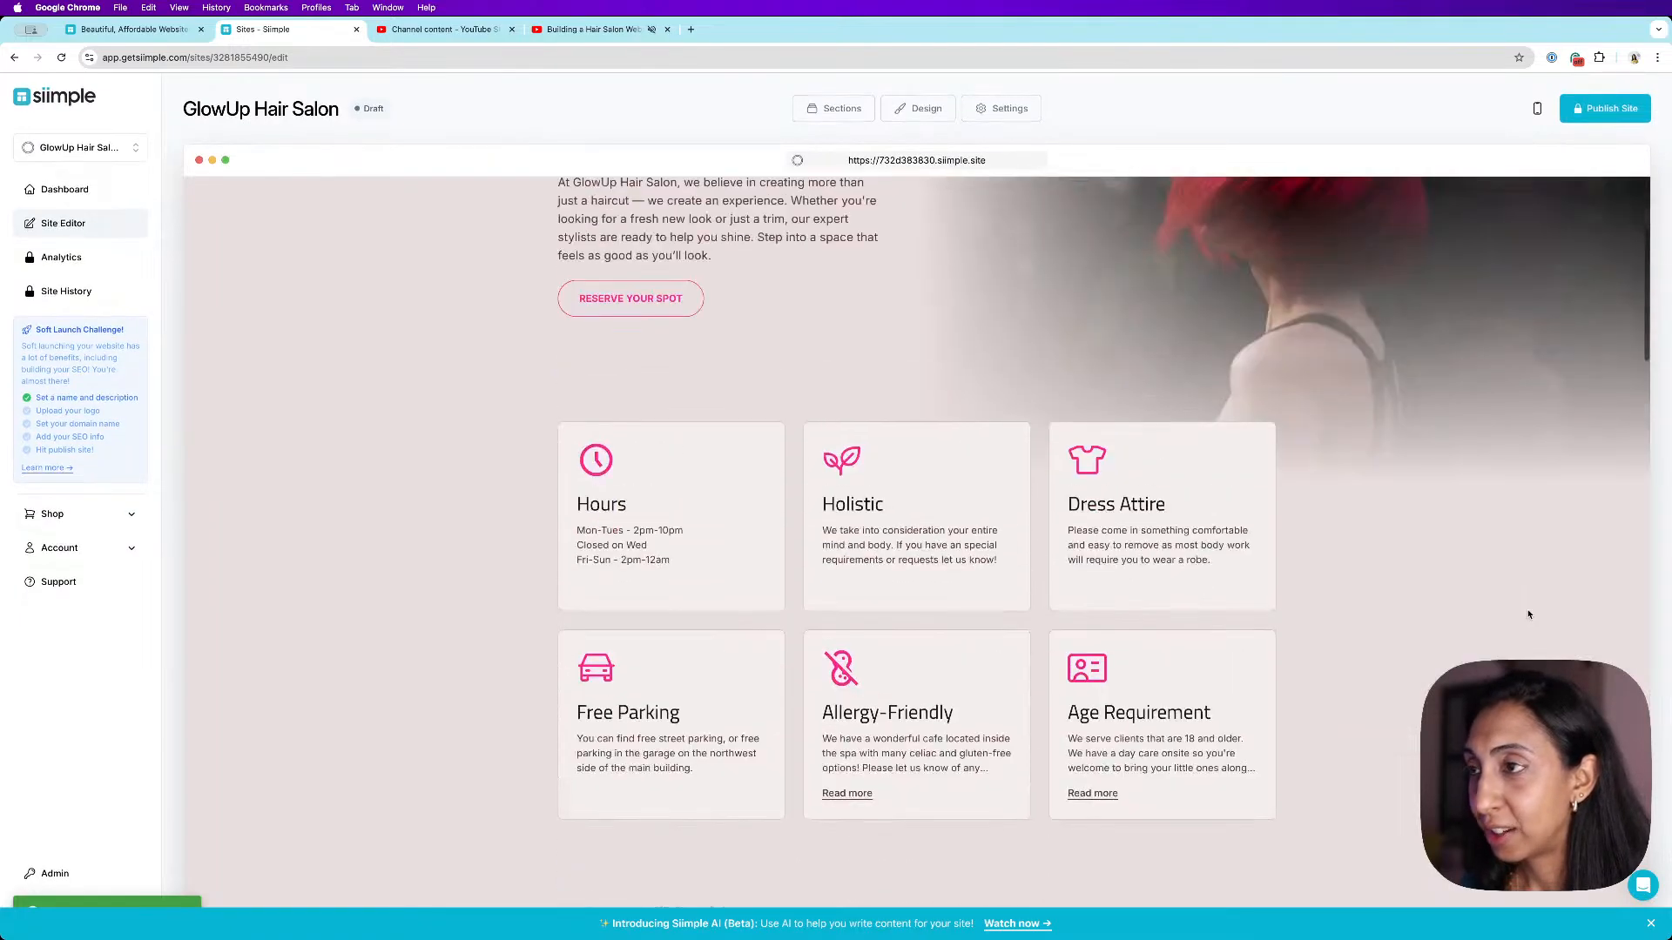
- Reorder the page sections so Our Services sits directly below the header, save, and close the section list
click(834, 108)
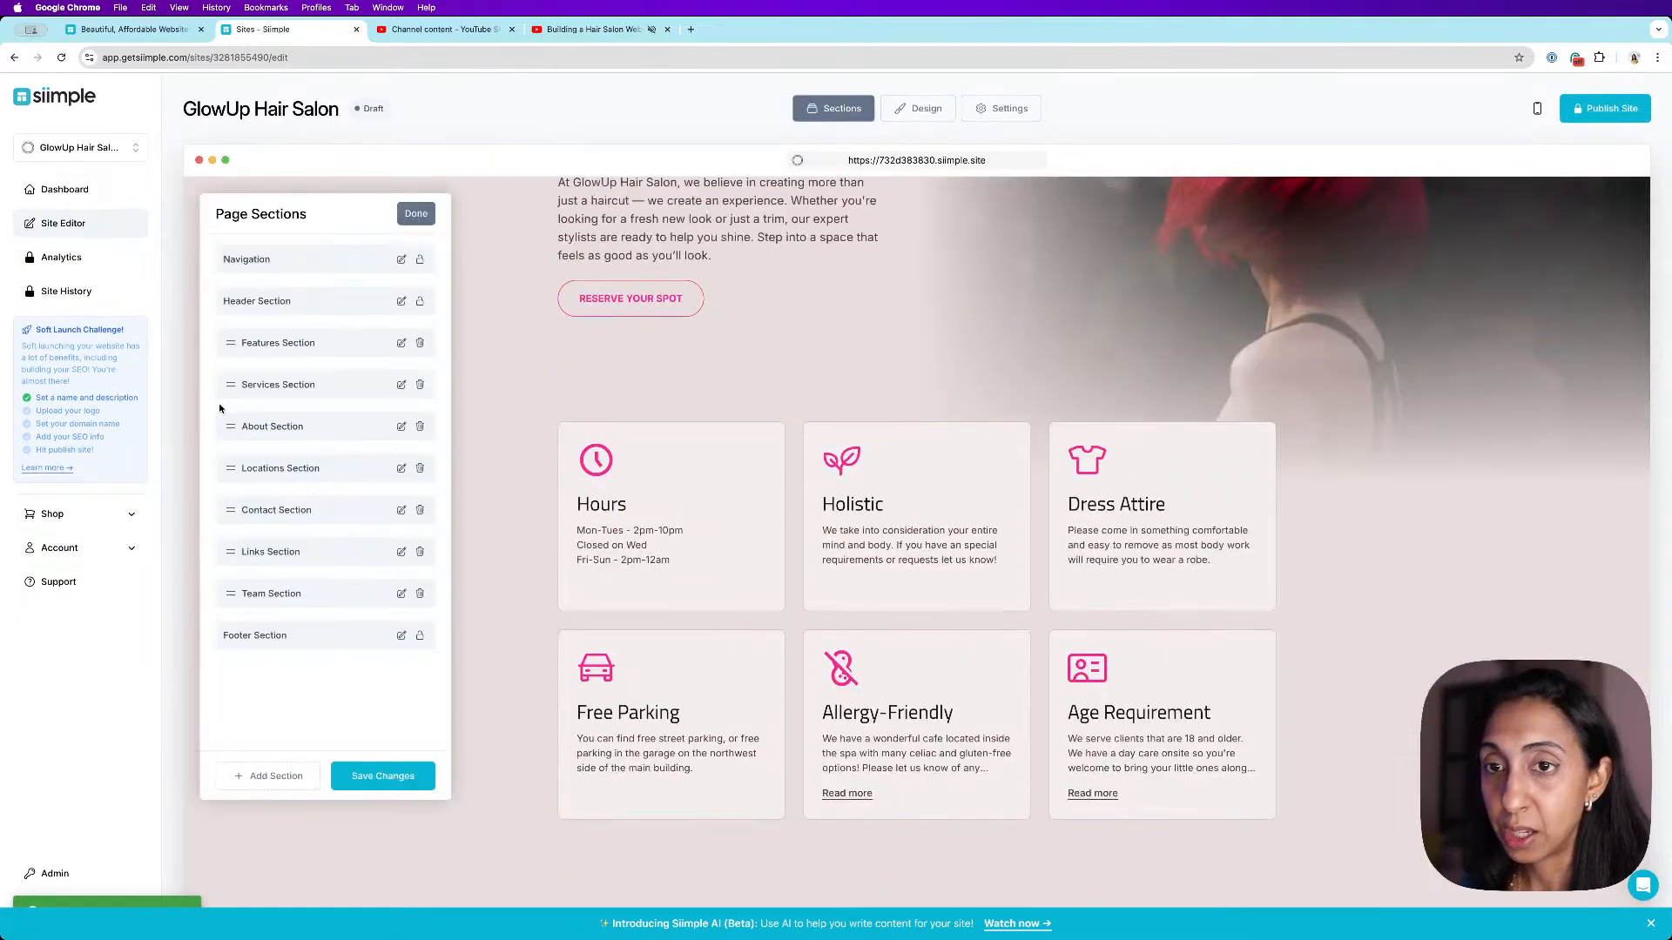
drag(231, 342, 254, 330)
click(389, 774)
click(415, 213)
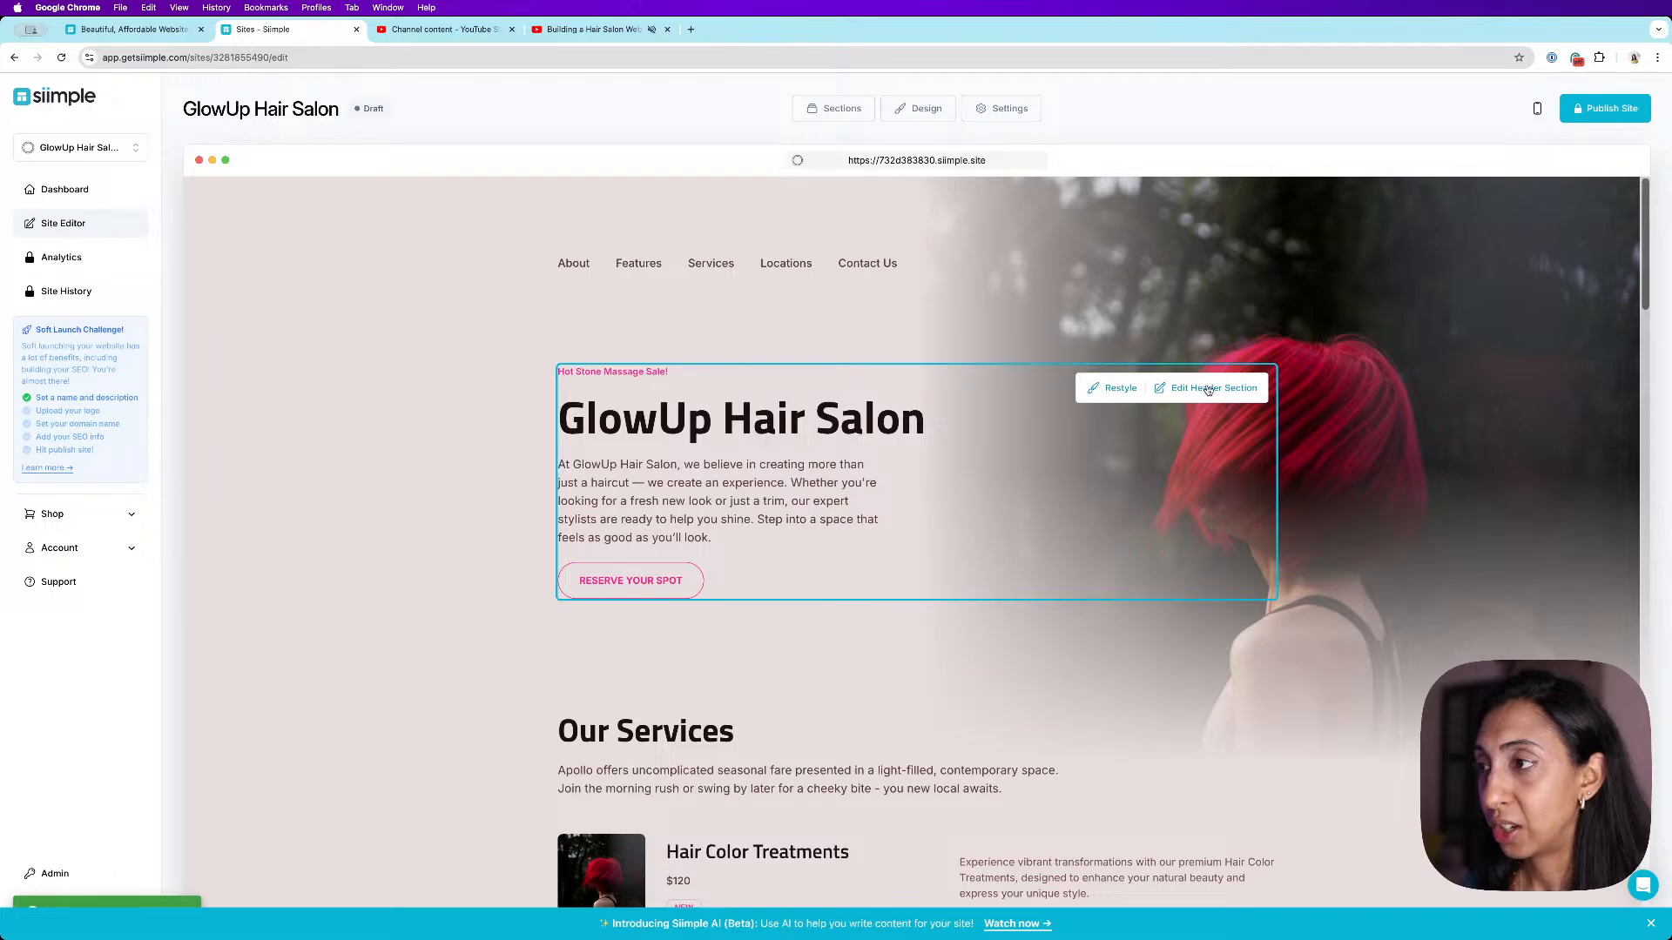
- Rename the header's call-to-action button to BOOK AN APPOINTMENT, clear its URL, save, and close the header editor
click(1210, 388)
scroll(304, 401, down, 2)
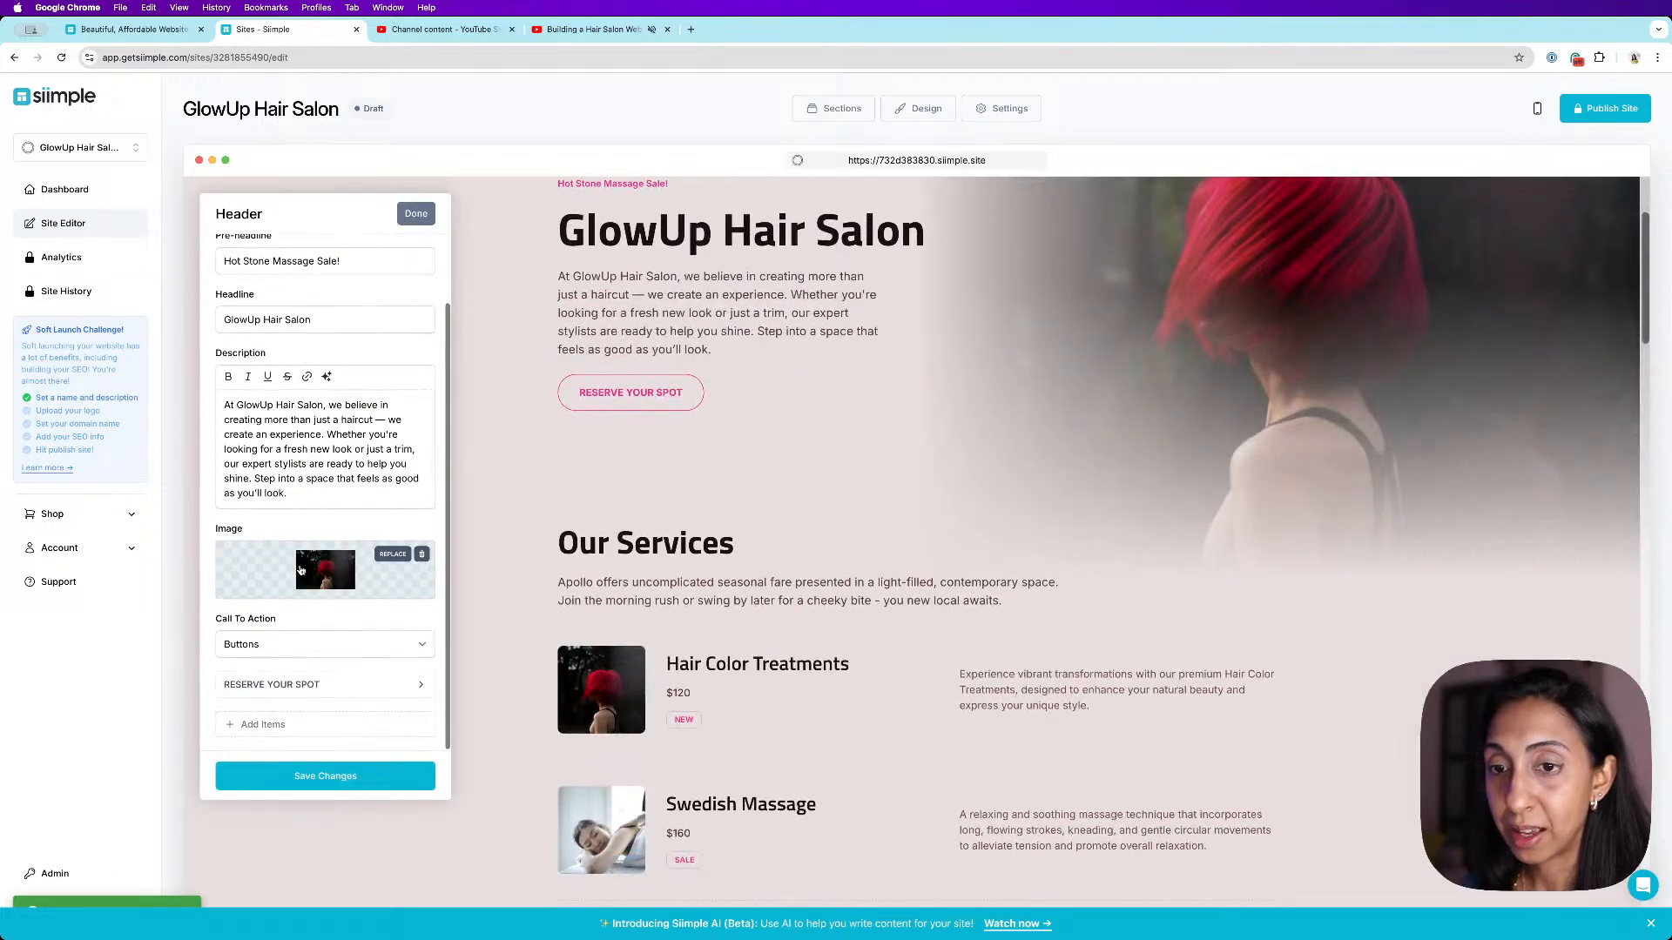
click(421, 687)
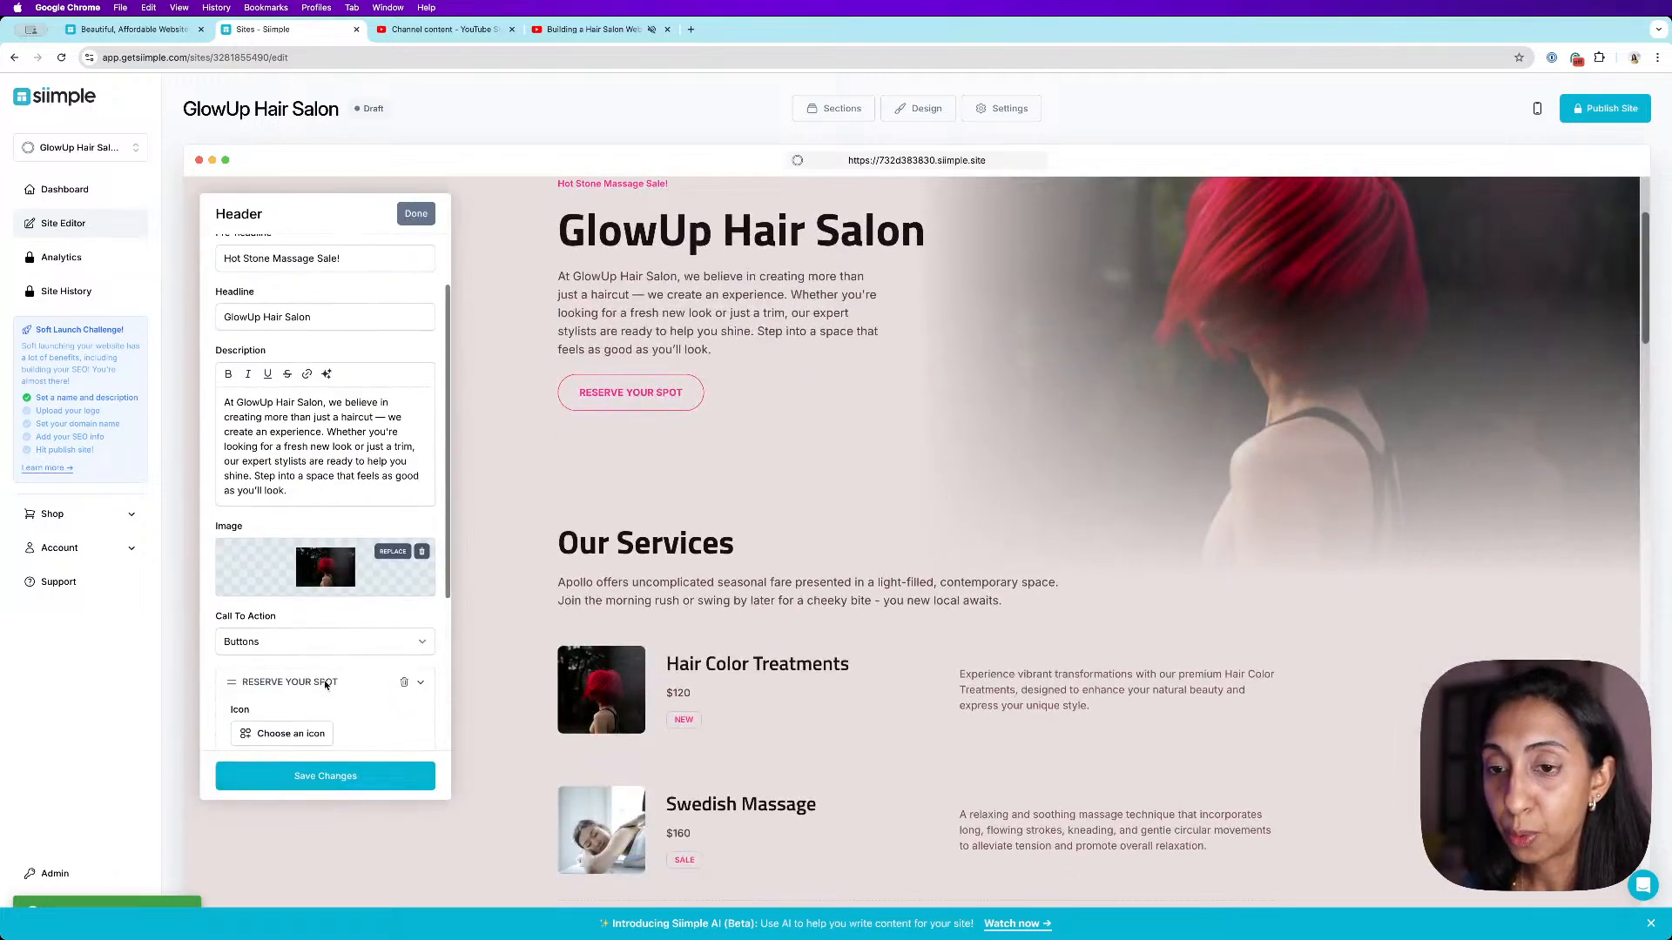
scroll(318, 671, down, 5)
triple_click(329, 575)
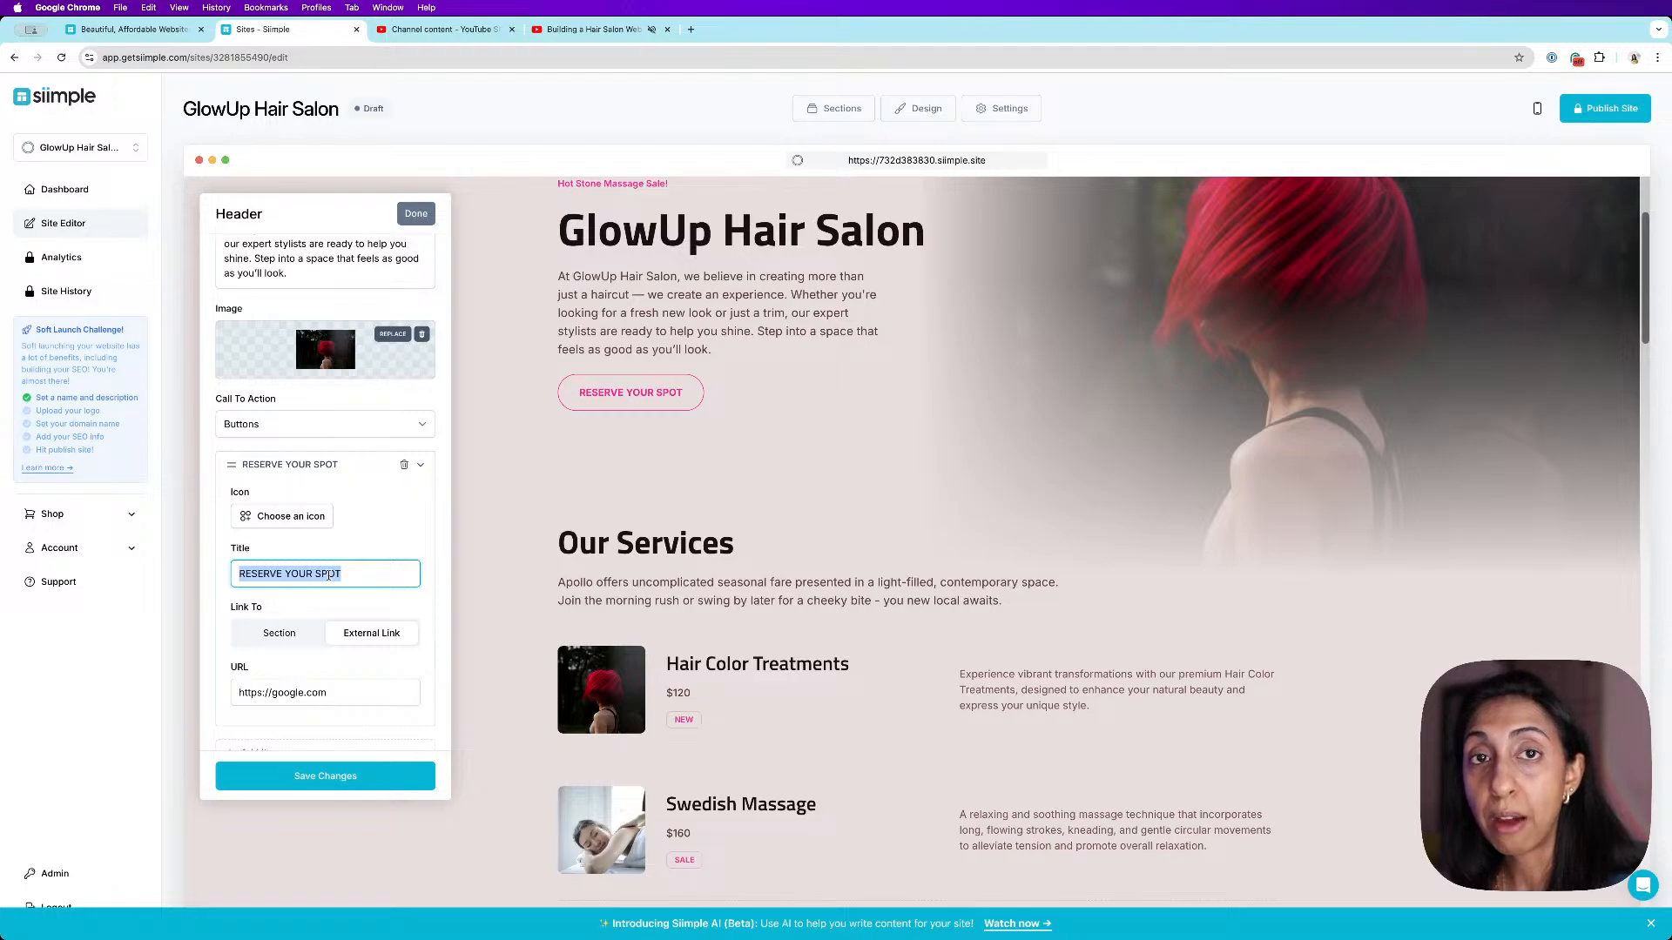
triple_click(343, 696)
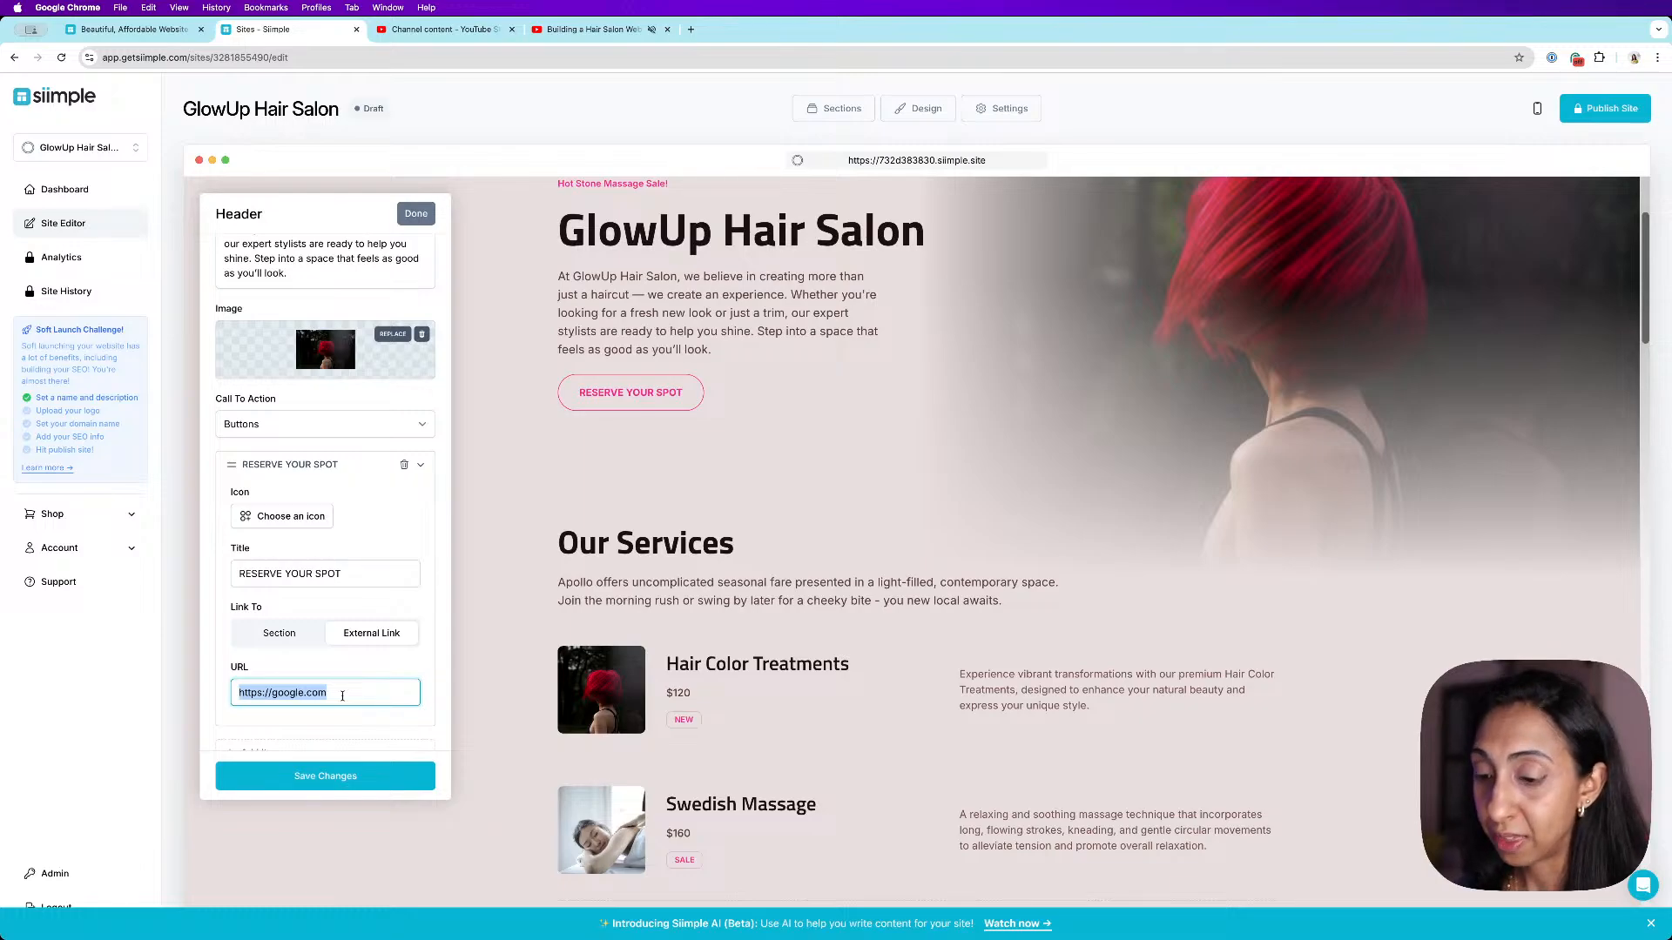
text(BOOK AN APPOINTMENT)
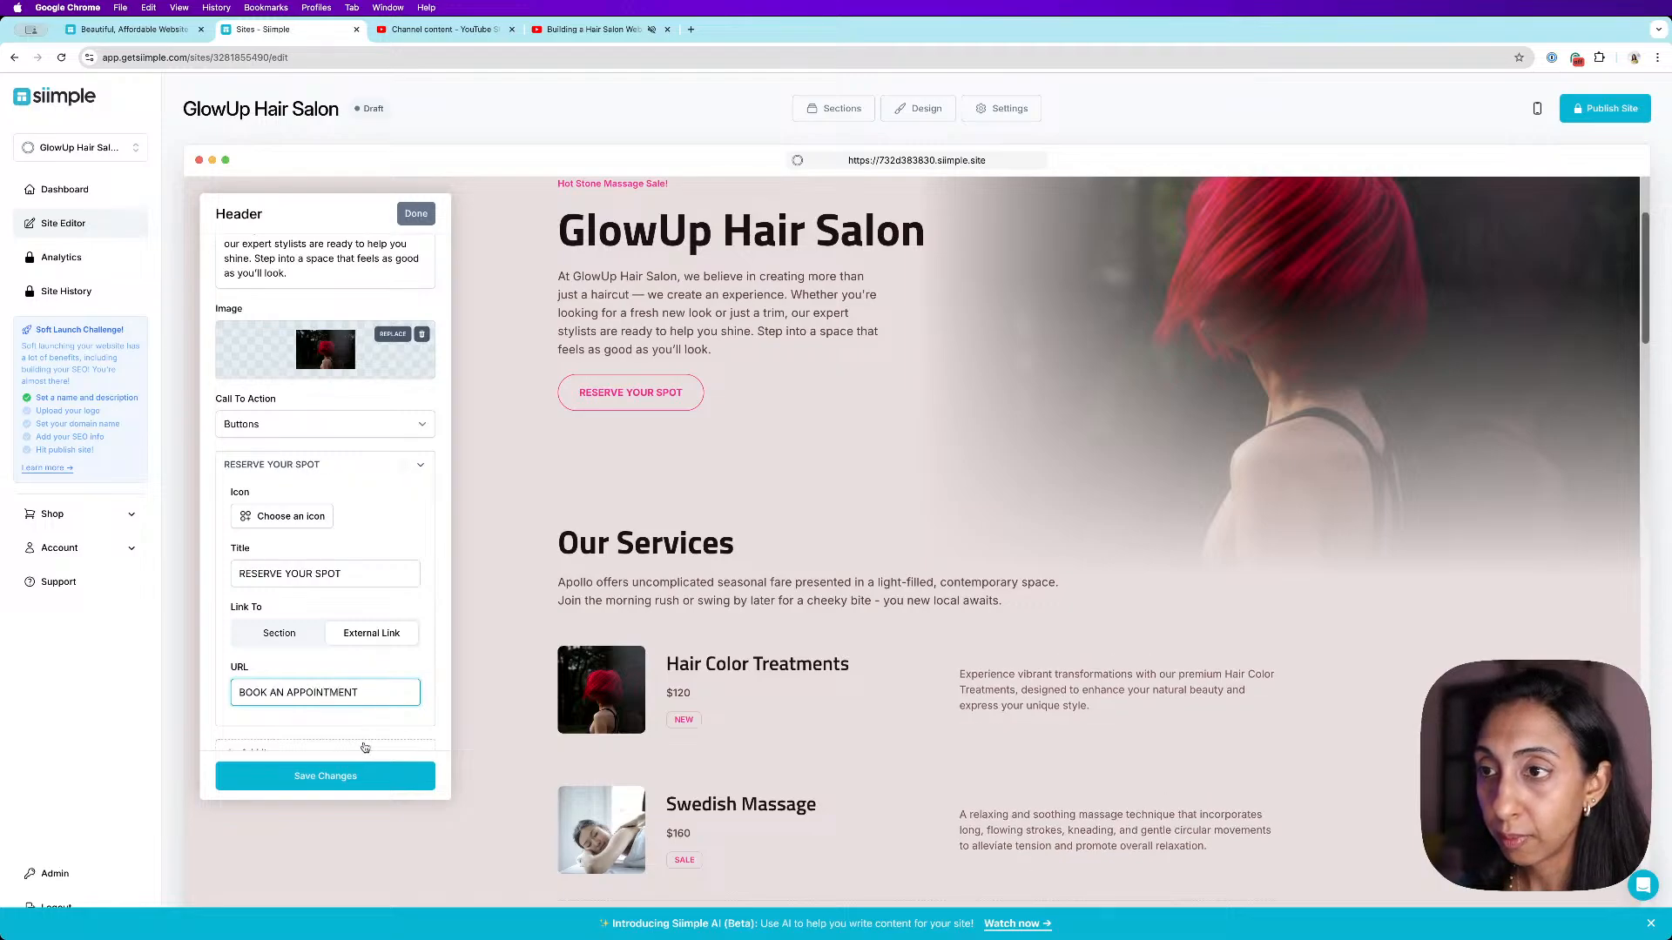
click(351, 776)
triple_click(387, 692)
key(ctrl+c)
key(BackSpace)
triple_click(365, 569)
key(ctrl+v)
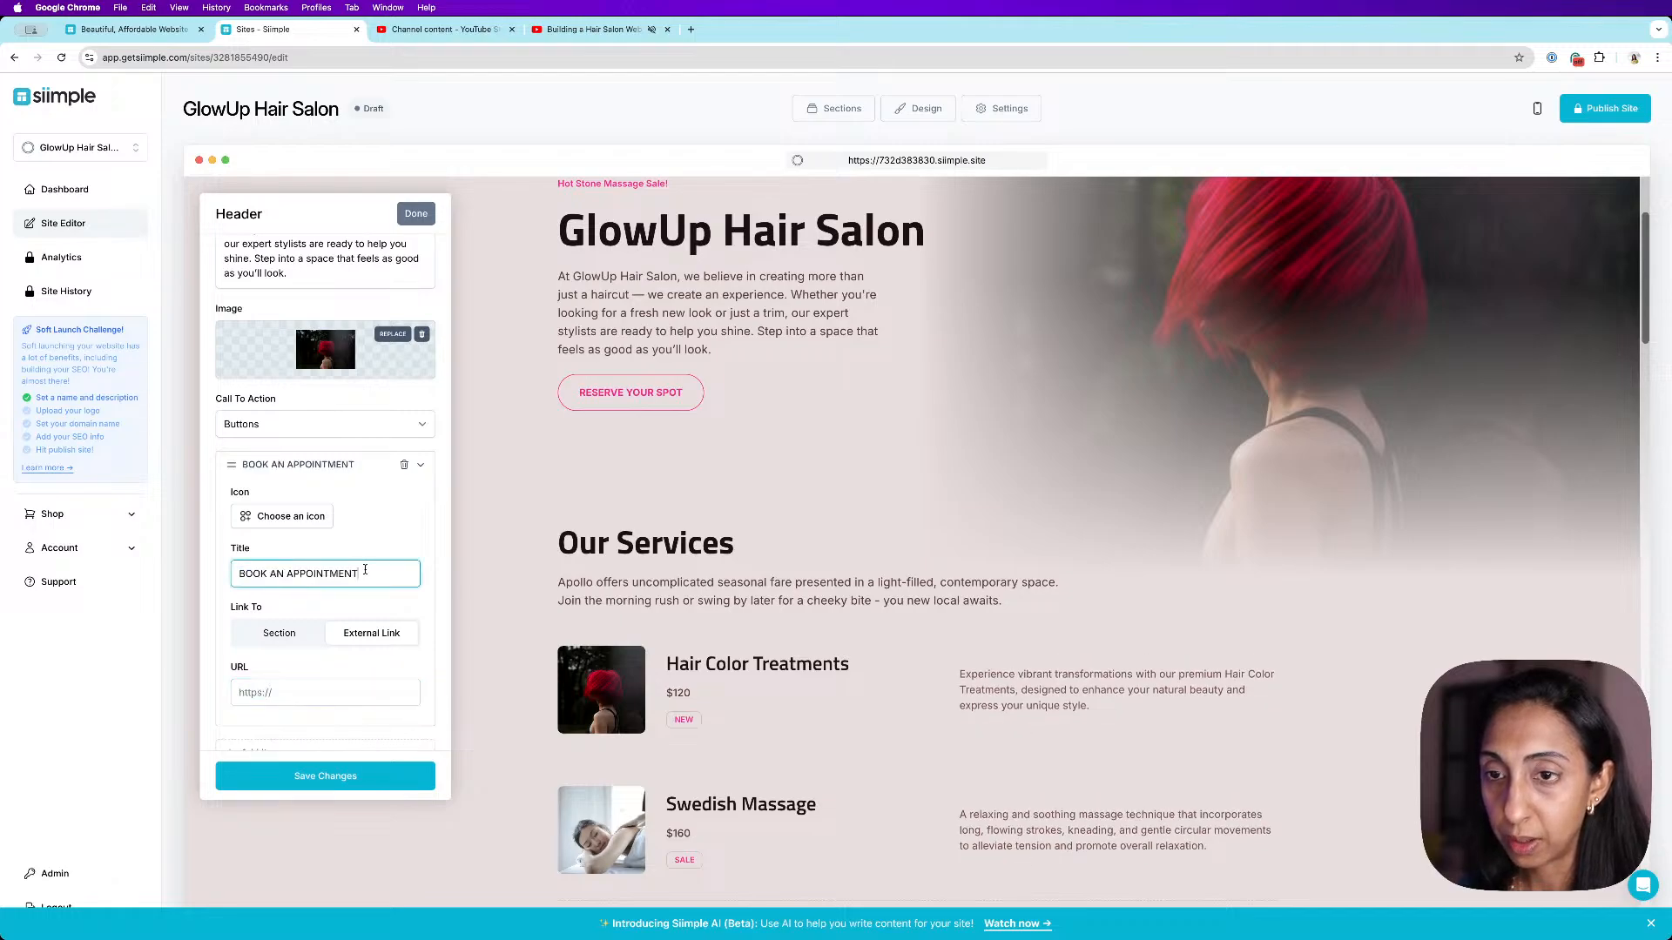
click(373, 693)
click(400, 781)
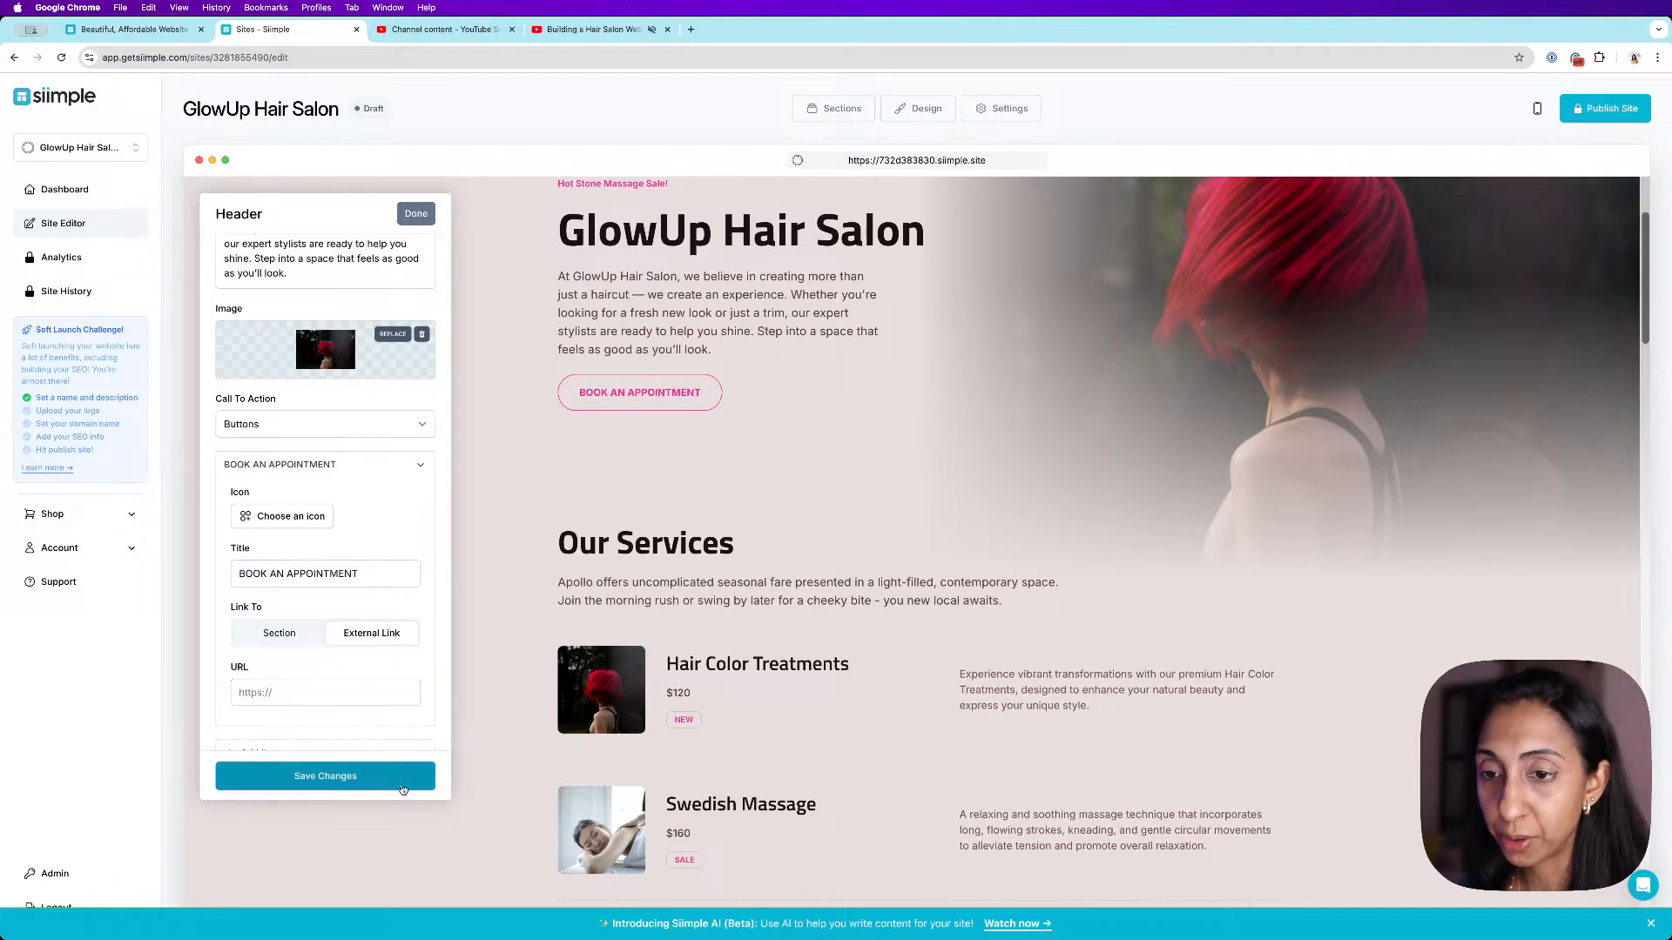
click(416, 215)
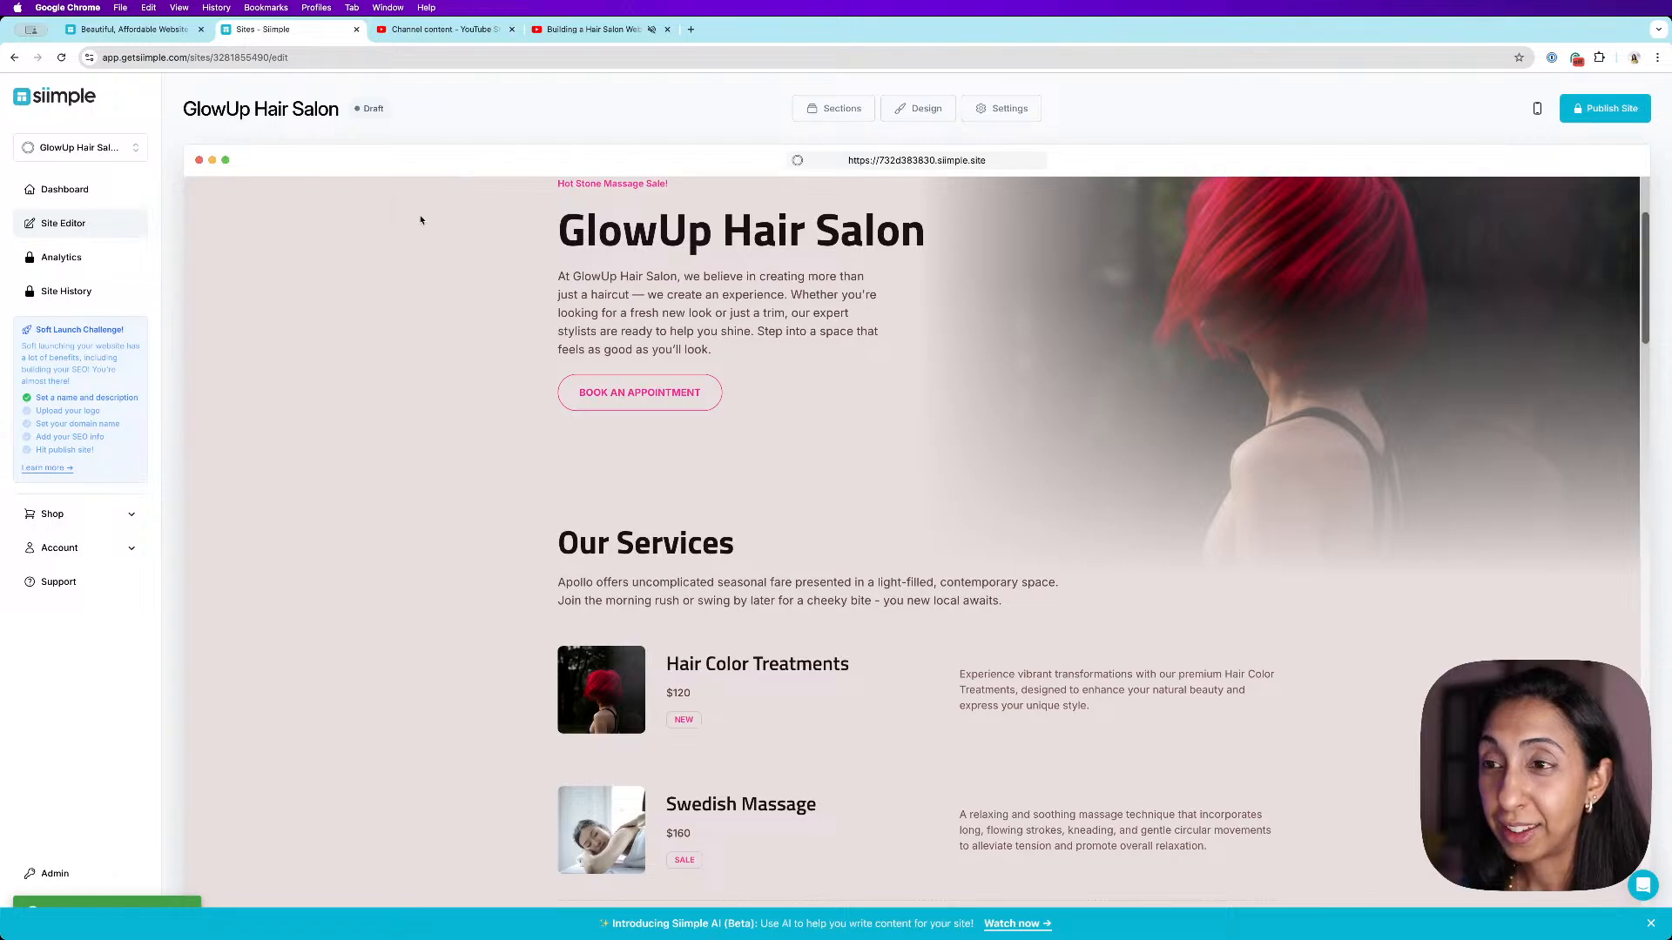
- Open the publish options to compare the monthly and yearly upgrade plans, then cancel
scroll(727, 500, down, 15)
scroll(726, 501, up, 15)
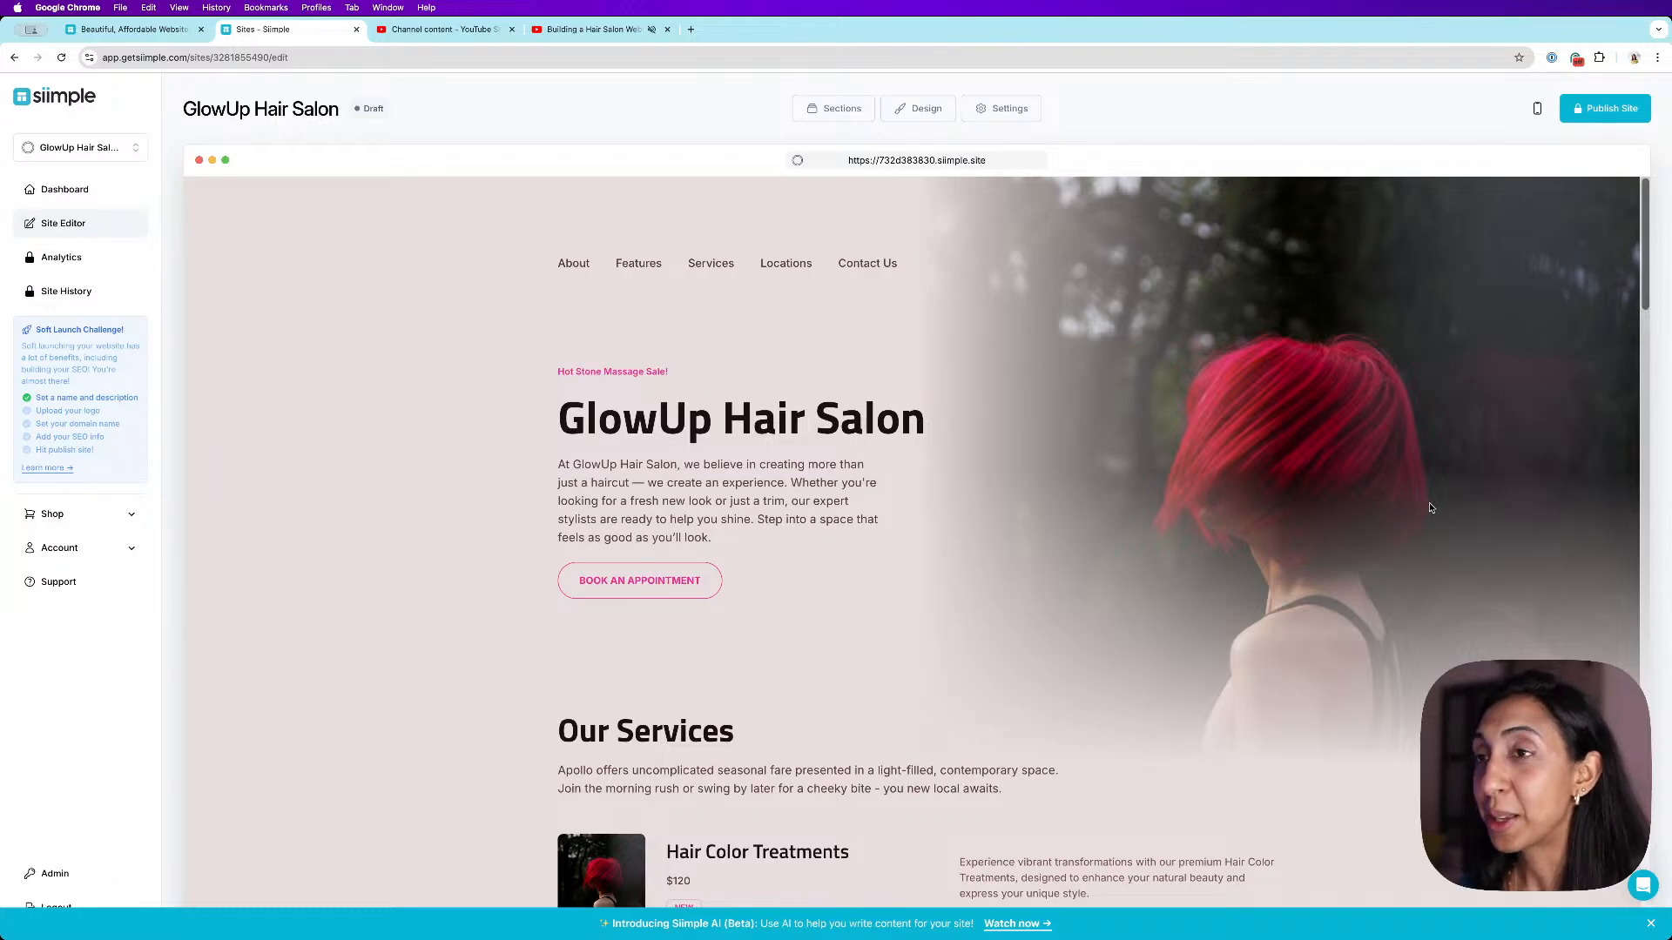
click(1588, 114)
click(866, 421)
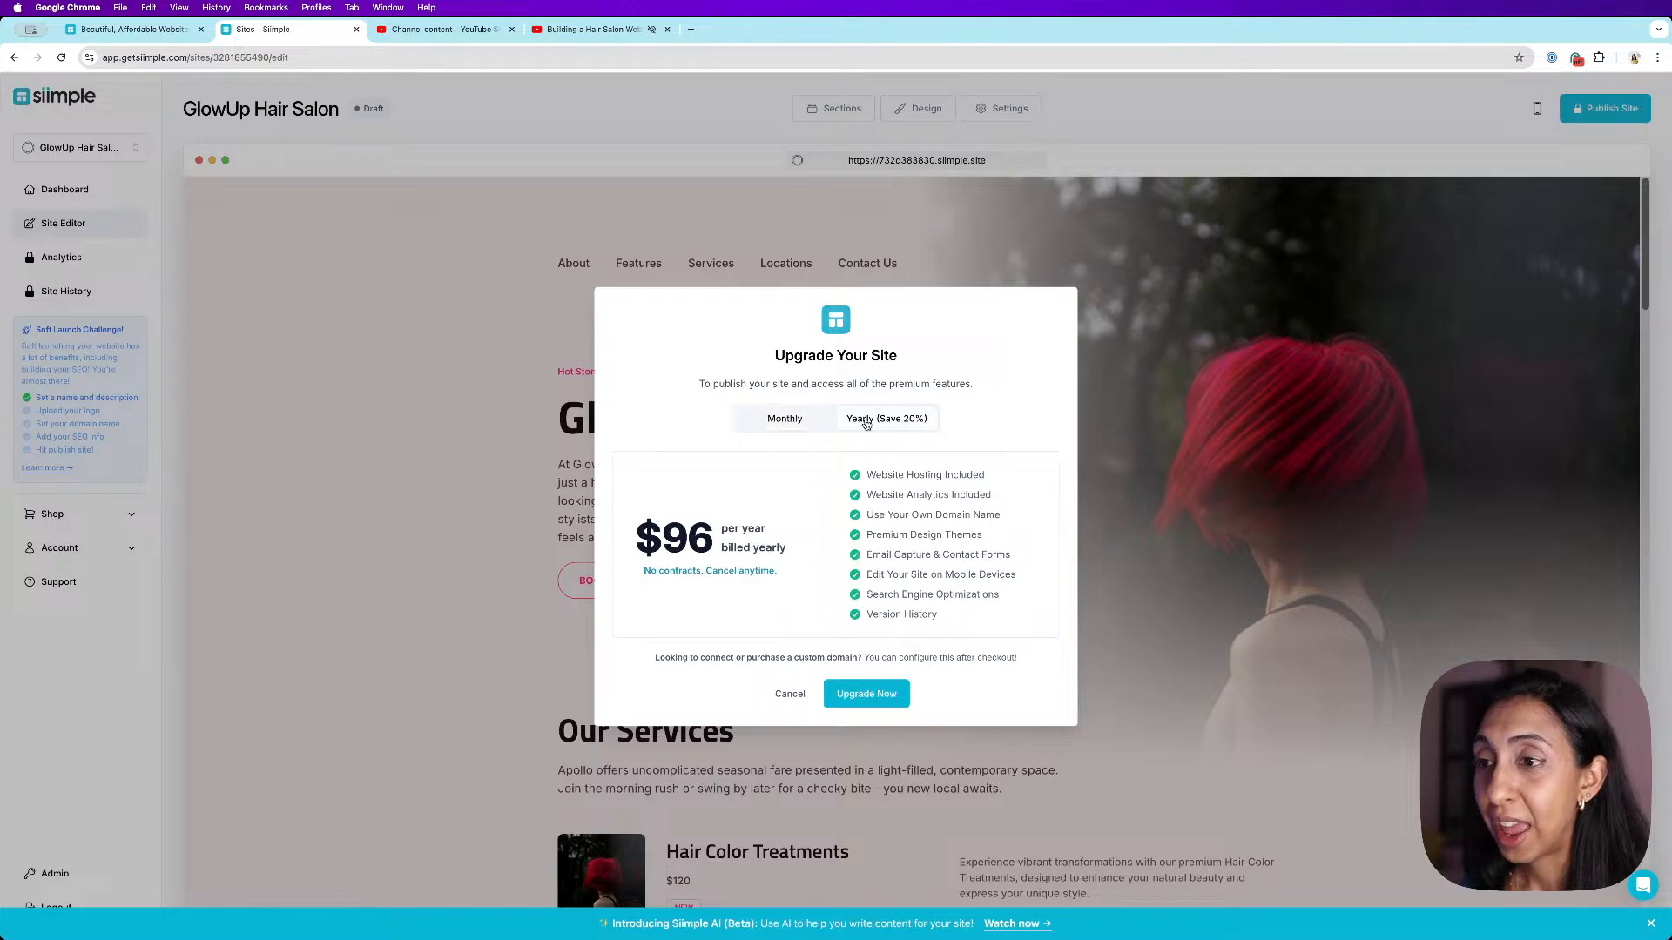
click(816, 425)
click(897, 426)
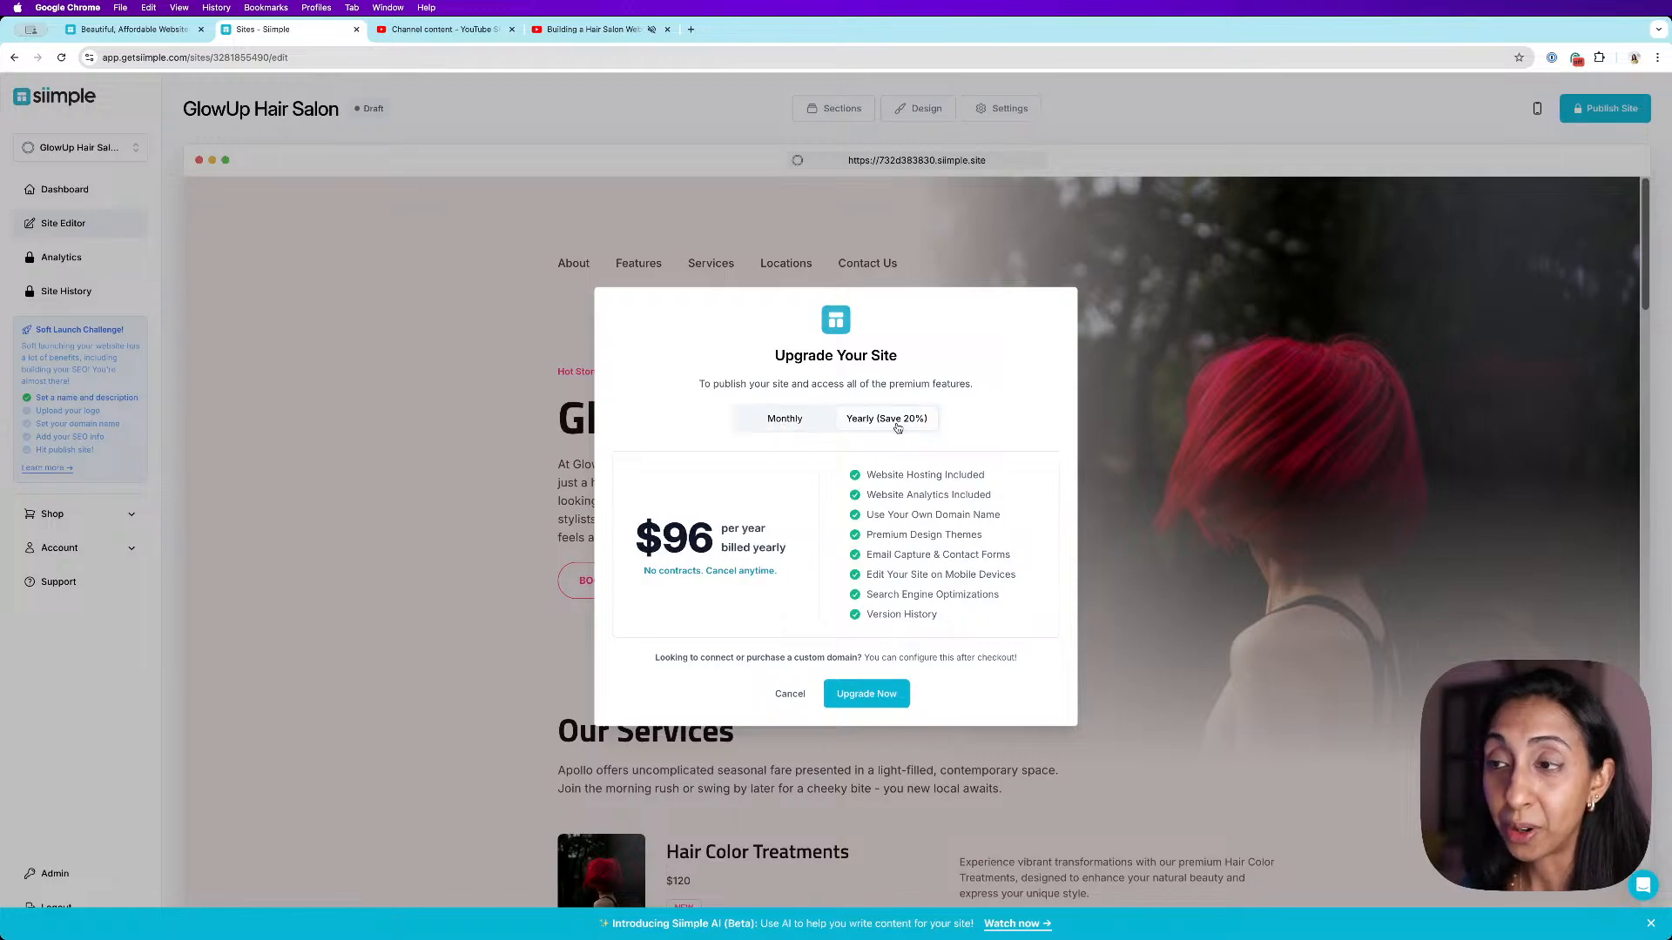
click(791, 424)
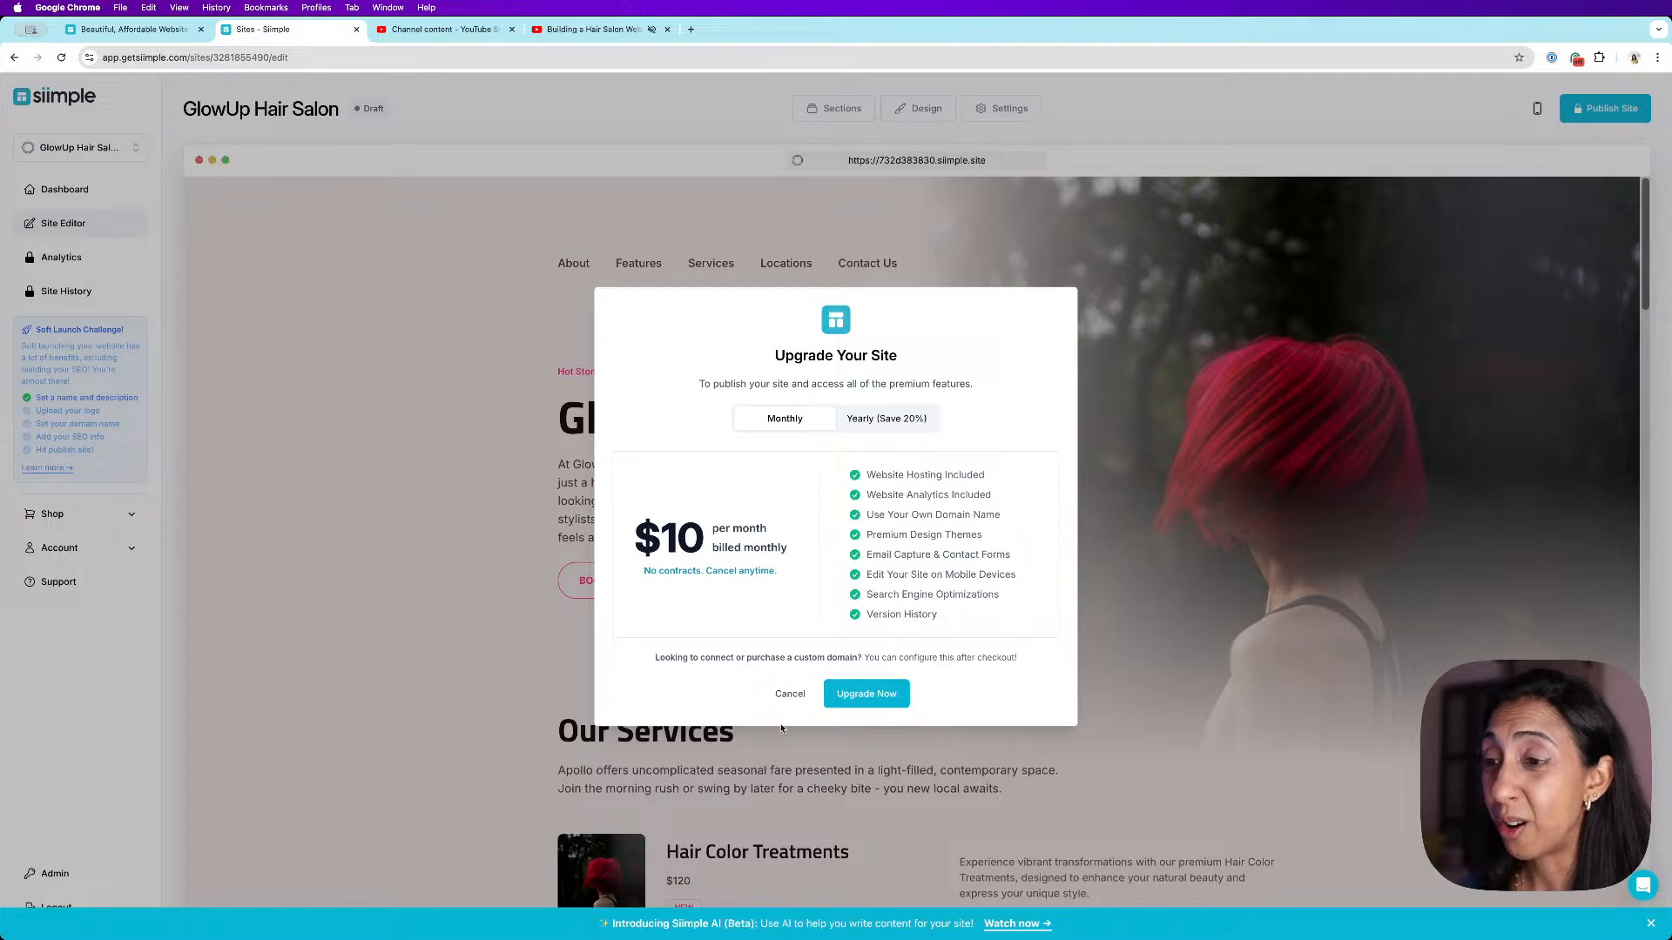
click(790, 693)
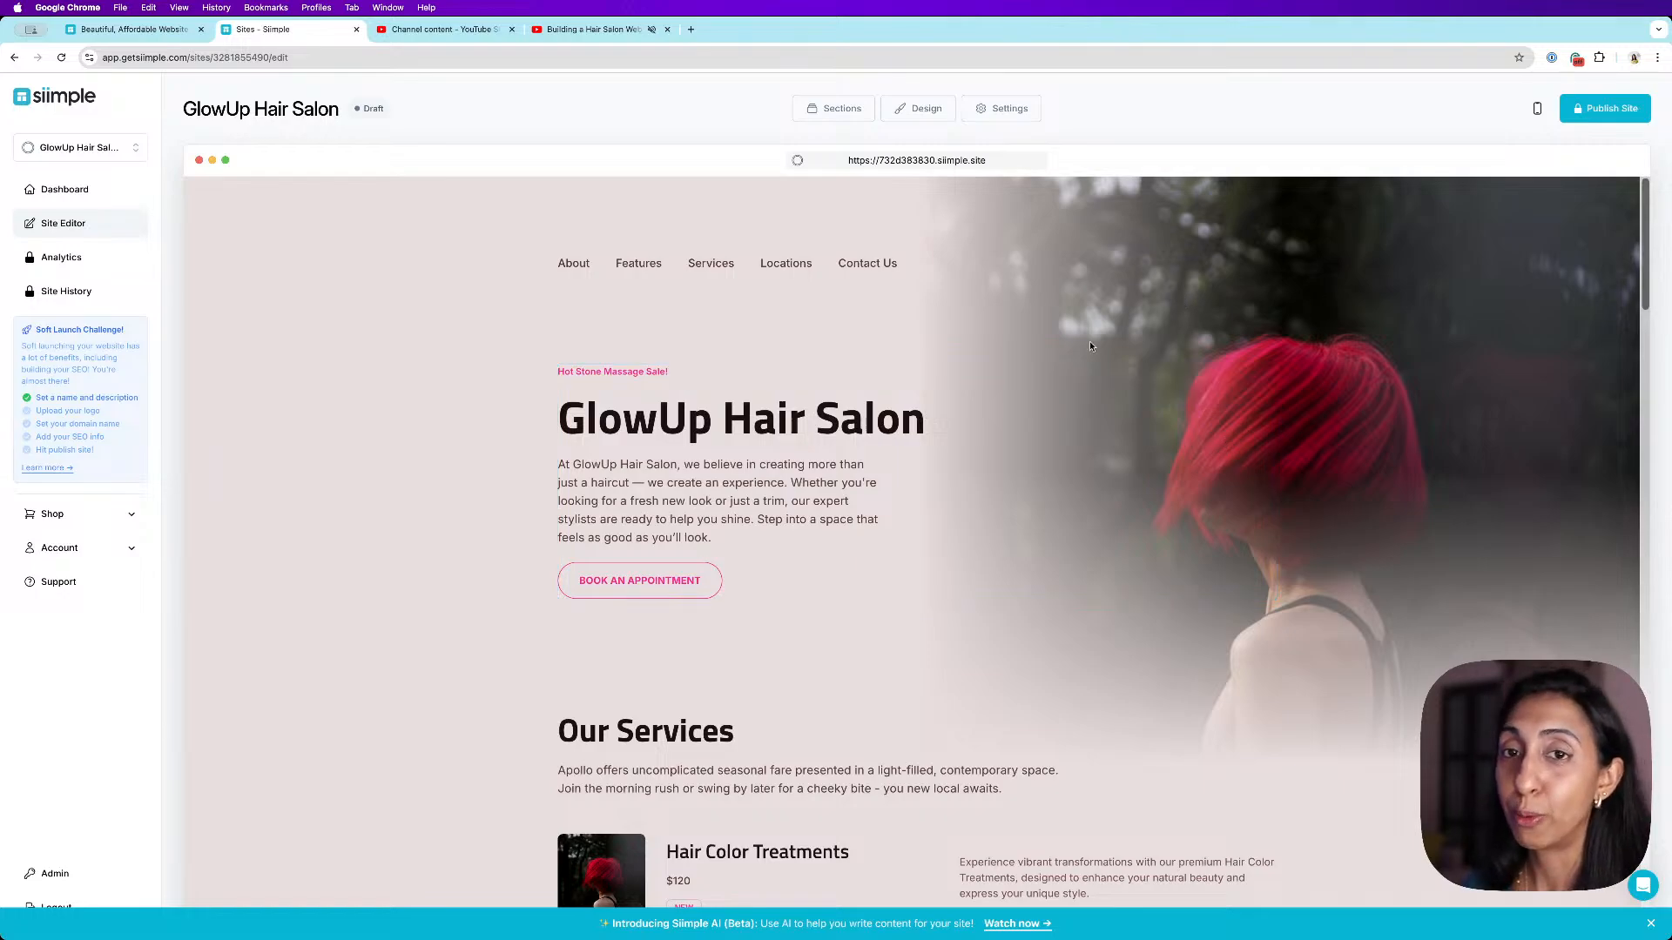
- Switch to the Siimple homepage tab and browse the website templates gallery
mouse_move(1034, 408)
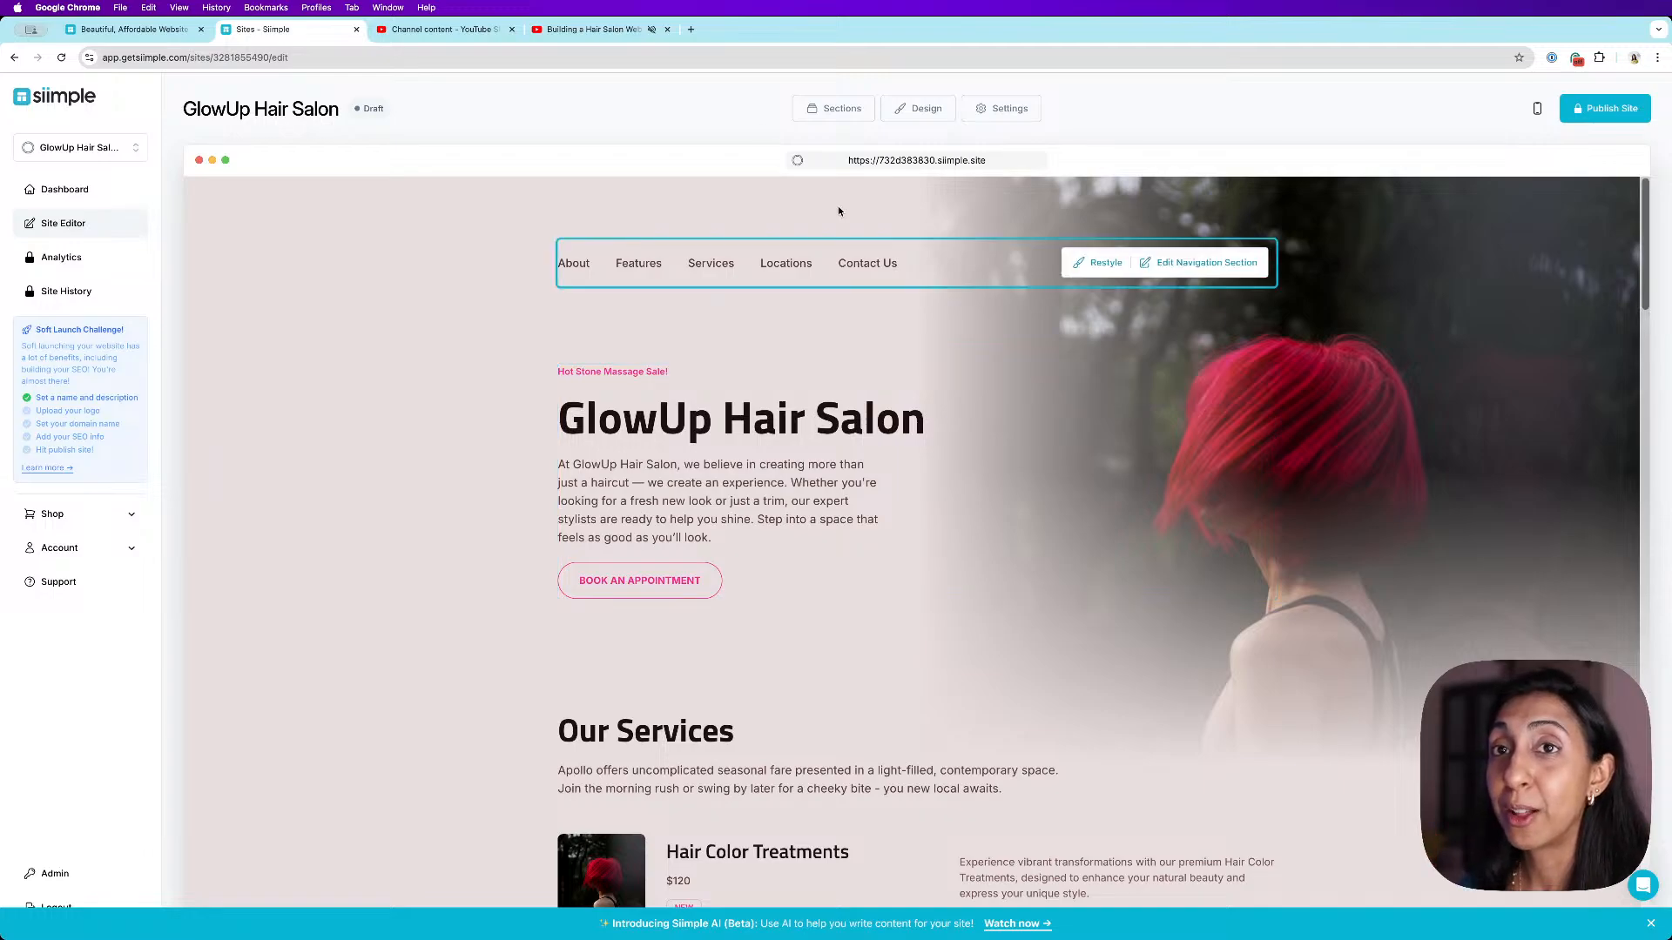
click(122, 29)
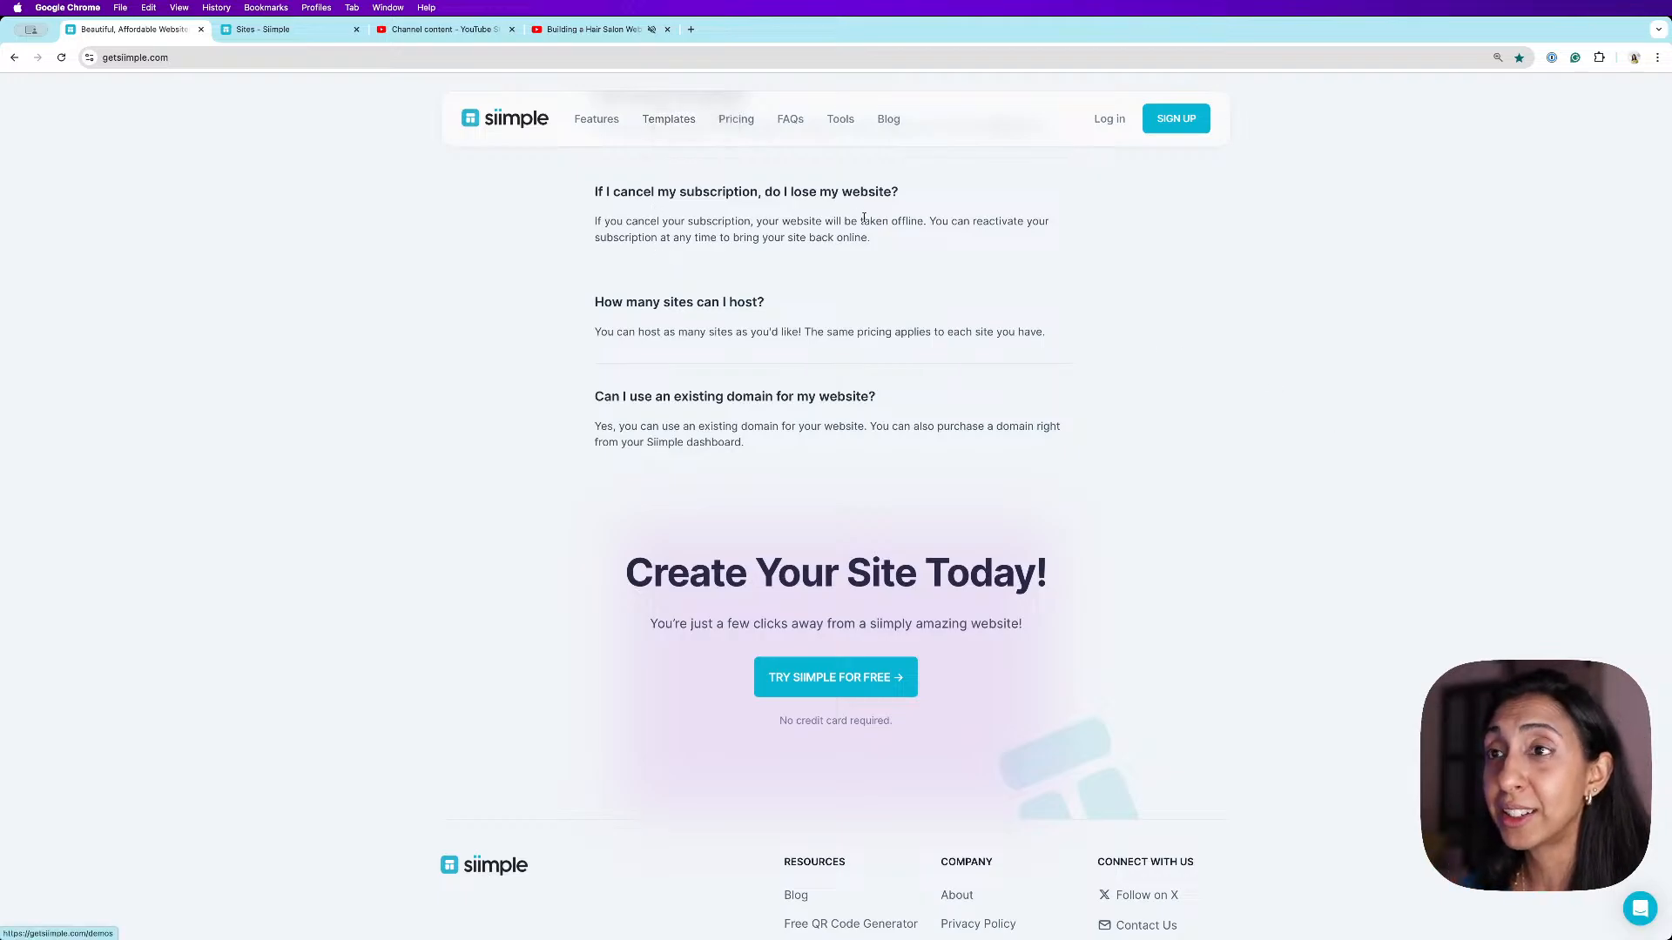
click(668, 119)
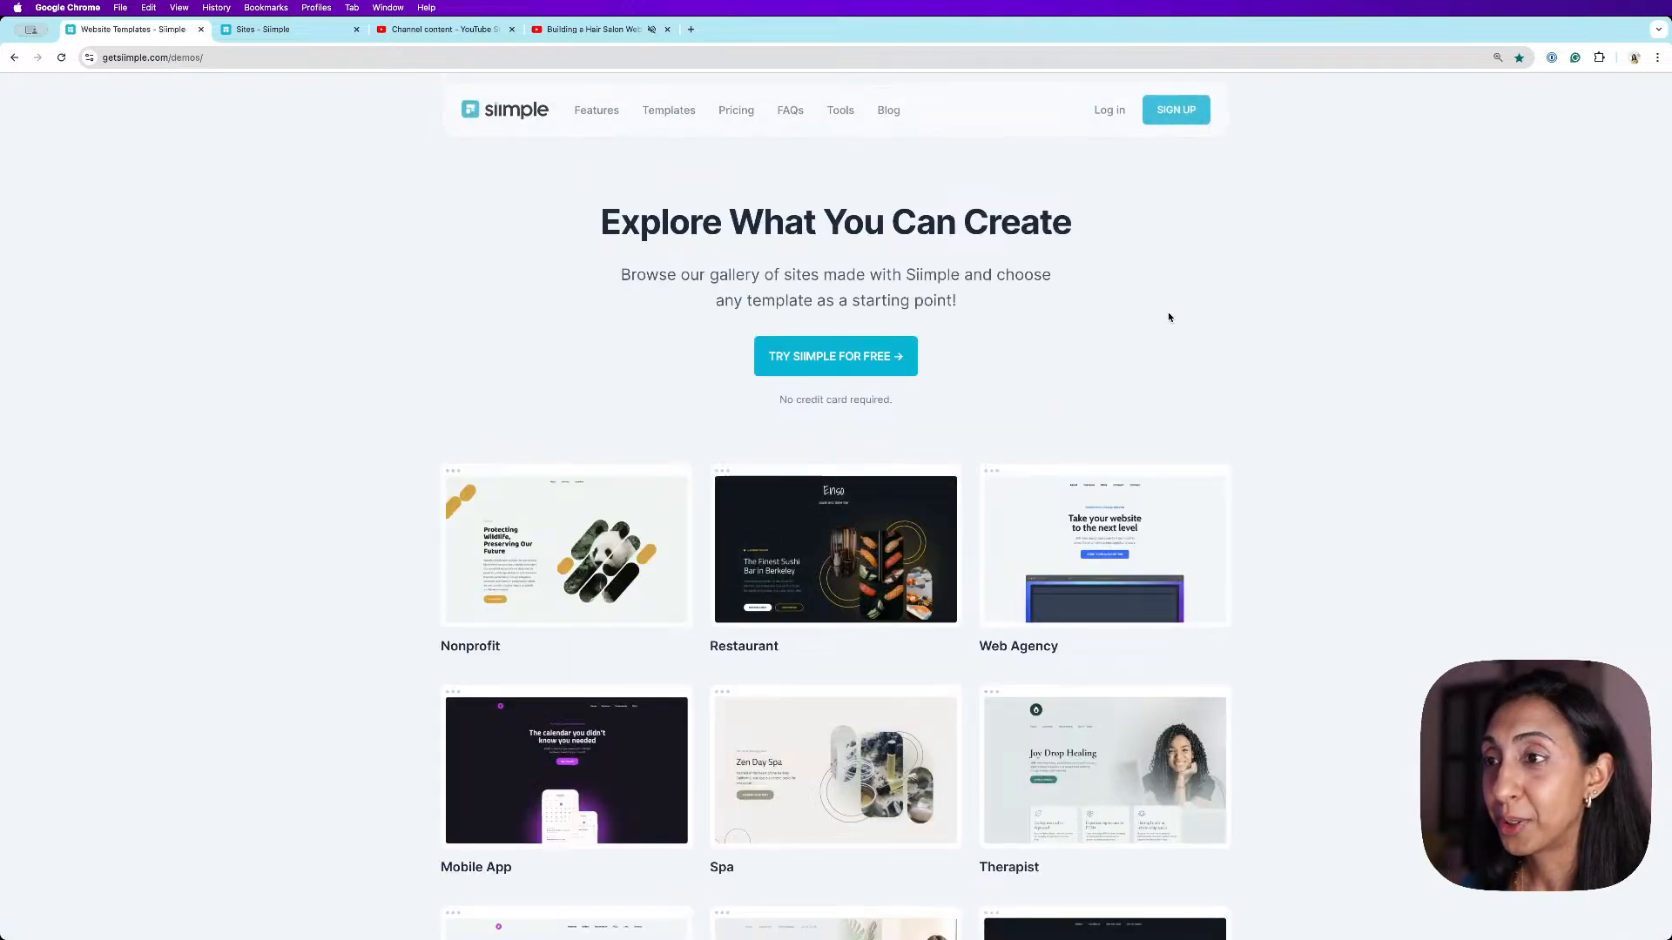
scroll(1171, 315, down, 10)
scroll(1132, 488, down, 7)
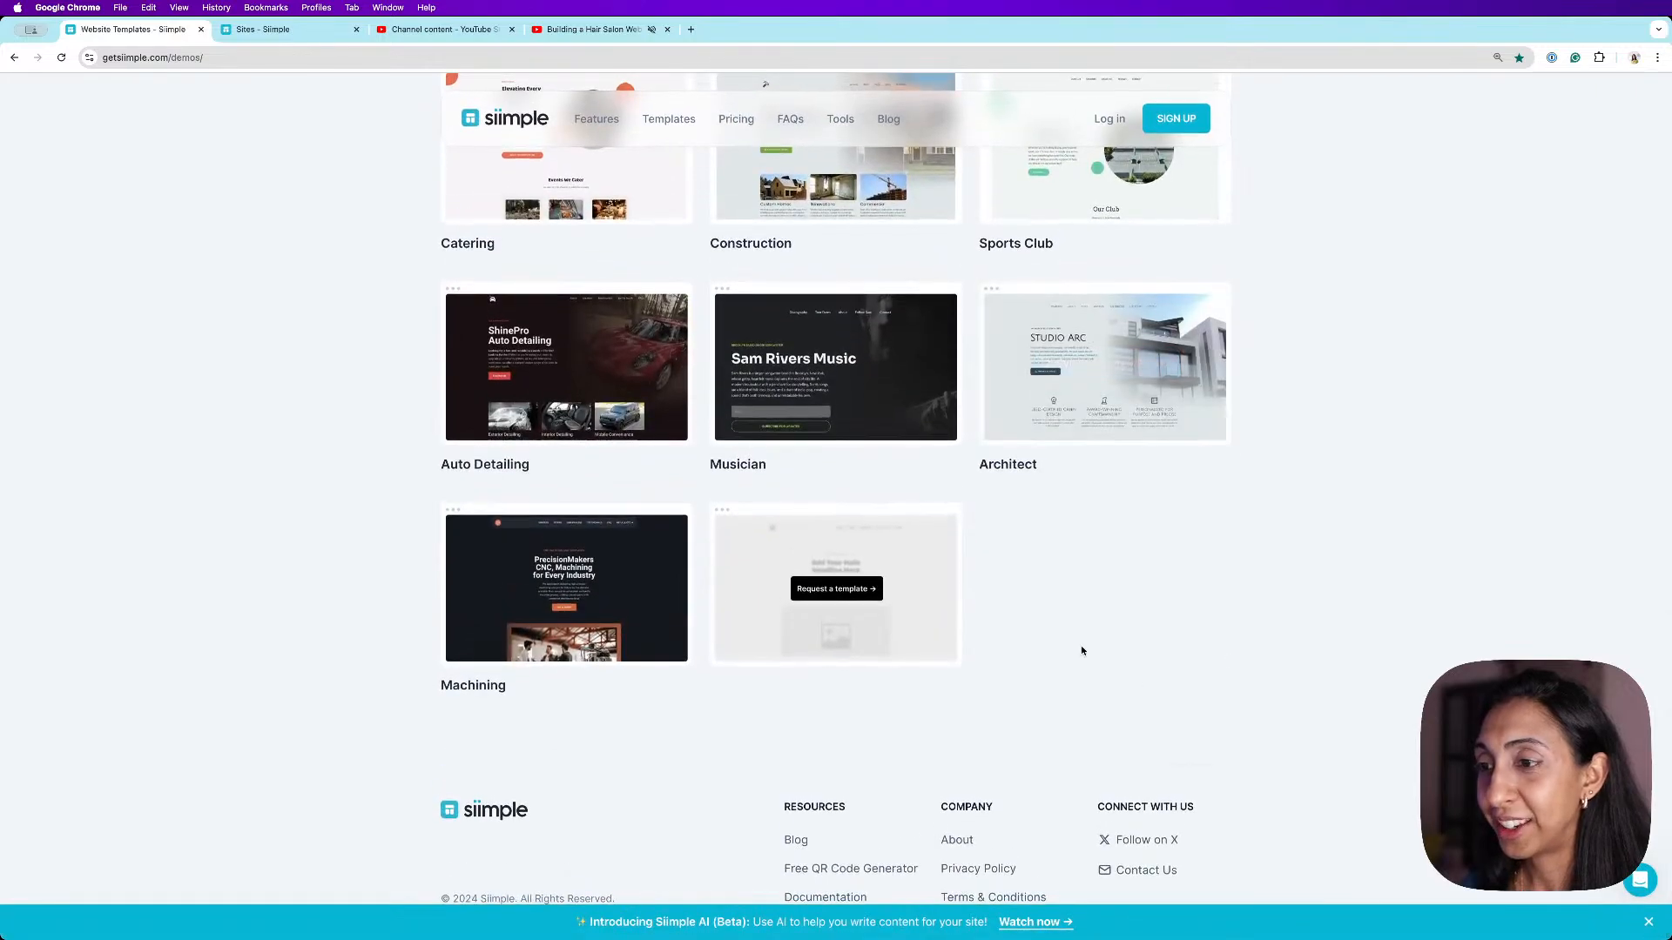